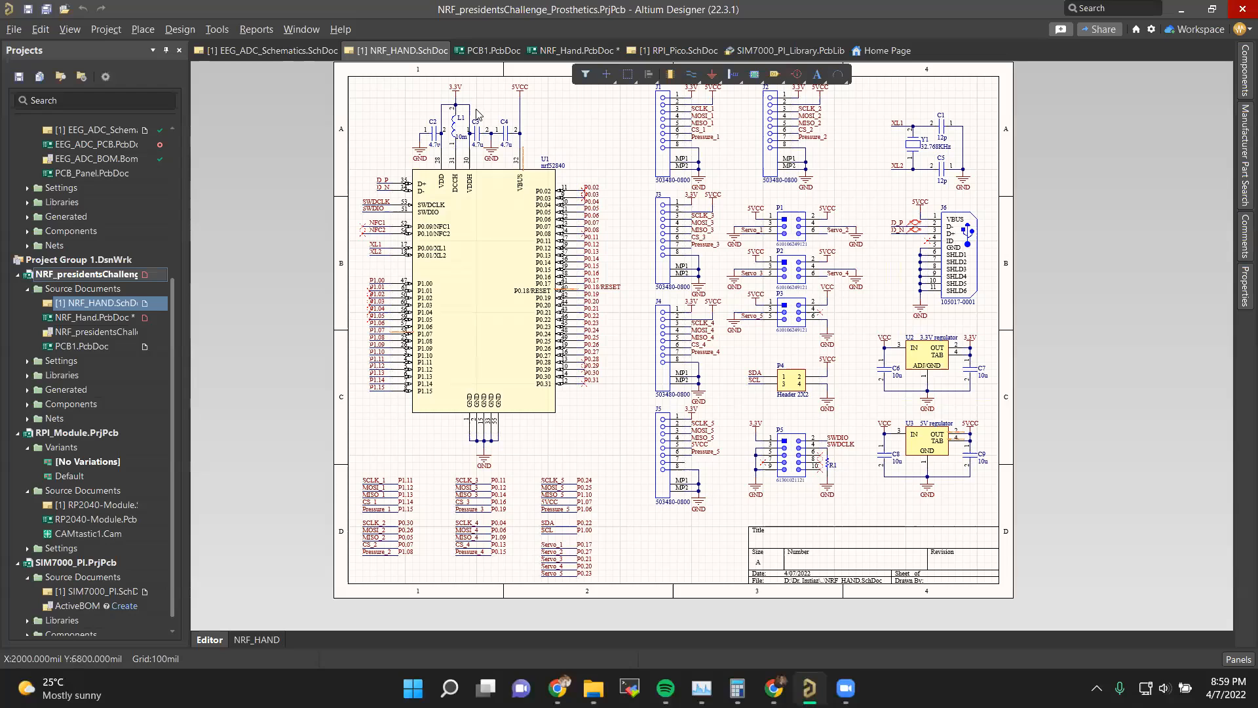
# Step: Open NRF_Hand.PcbDoc in 2D, inspect the J6 differential pair routing, then select EEG_ADC_PCB.PcbDoc
pyautogui.doubleClick(100, 316)
pyautogui.press('2')
pyautogui.keyDown('ctrl'); pyautogui.scroll(3, 711, 341); pyautogui.keyUp('ctrl')
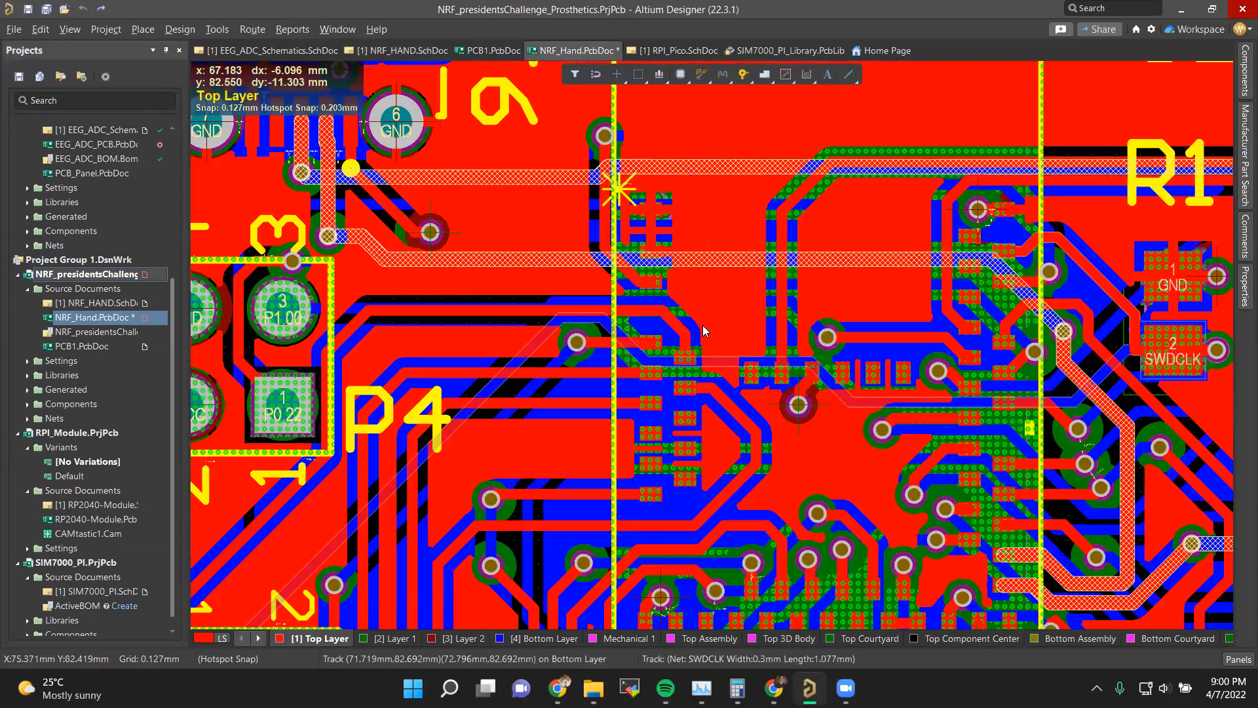
pyautogui.keyDown('ctrl'); pyautogui.scroll(-6, 703, 325); pyautogui.keyUp('ctrl')
pyautogui.scroll(-3, 650, 383)
pyautogui.scroll(2, 650, 383)
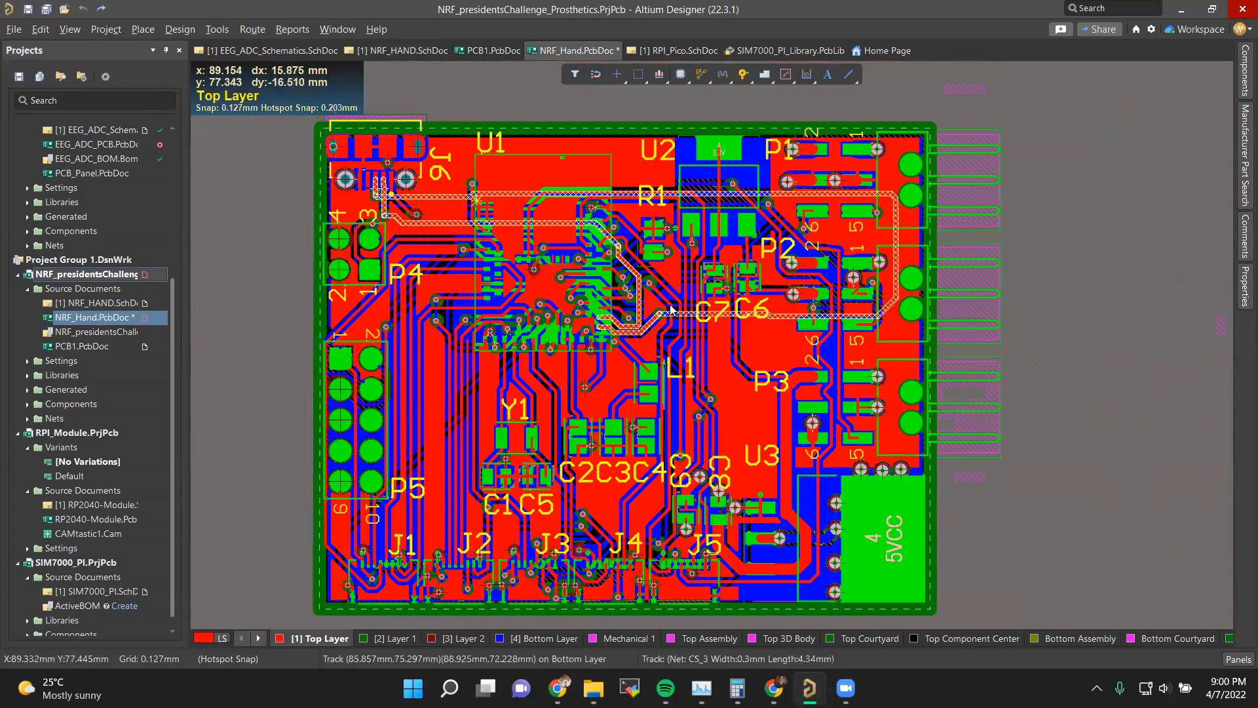
pyautogui.keyDown('ctrl'); pyautogui.scroll(2, 570, 298); pyautogui.keyUp('ctrl')
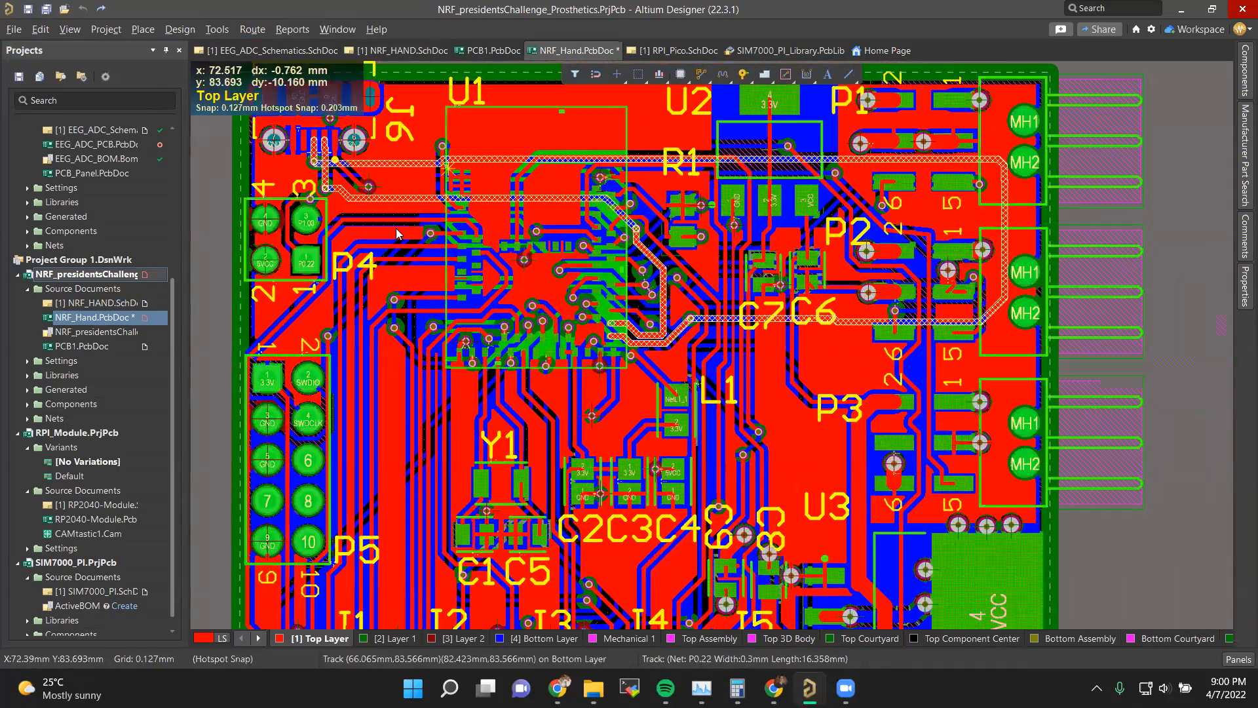
pyautogui.keyDown('ctrl'); pyautogui.scroll(2, 494, 247); pyautogui.keyUp('ctrl')
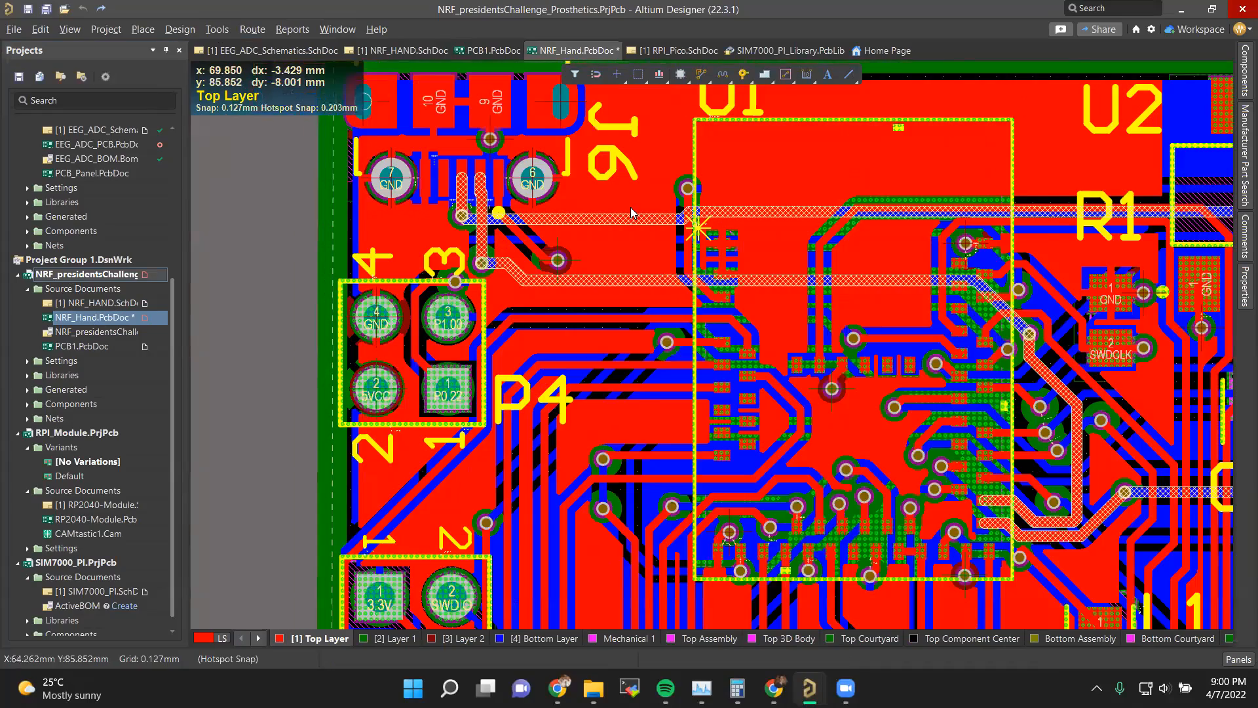
pyautogui.keyDown('ctrl'); pyautogui.scroll(4, 629, 208); pyautogui.keyUp('ctrl')
pyautogui.keyDown('ctrl'); pyautogui.scroll(-6, 627, 209); pyautogui.keyUp('ctrl')
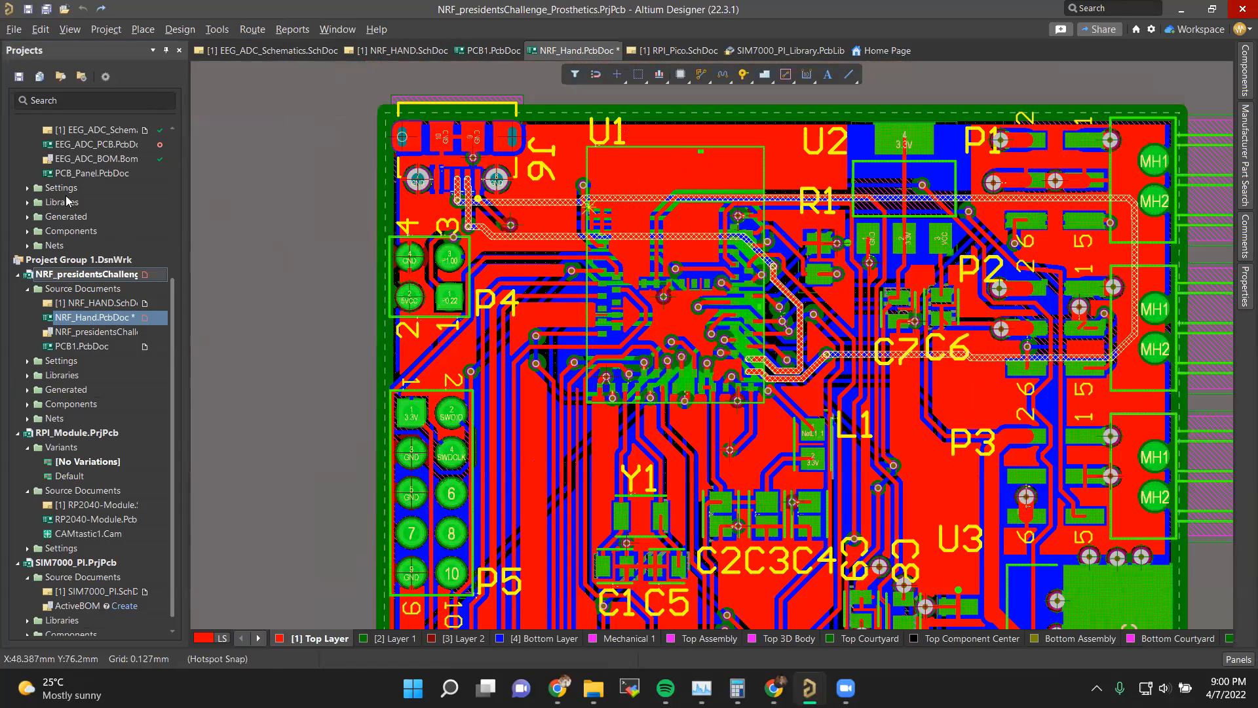
pyautogui.scroll(4, 48, 237)
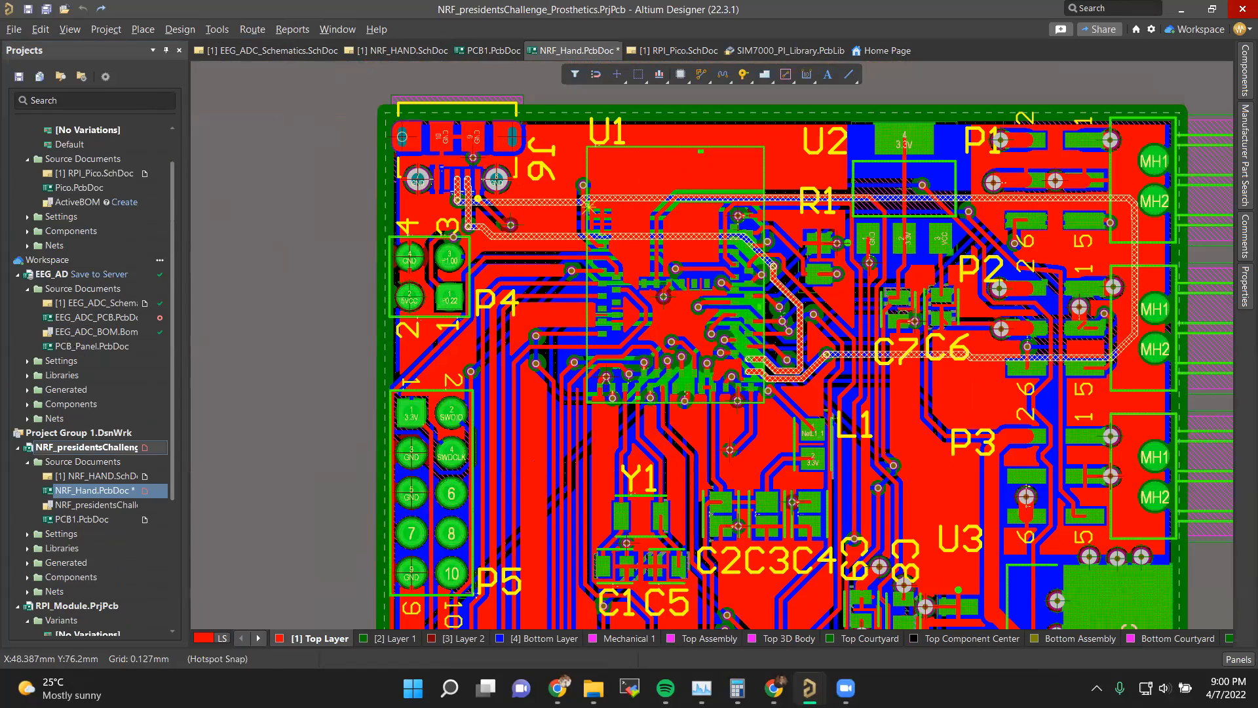
pyautogui.click(85, 317)
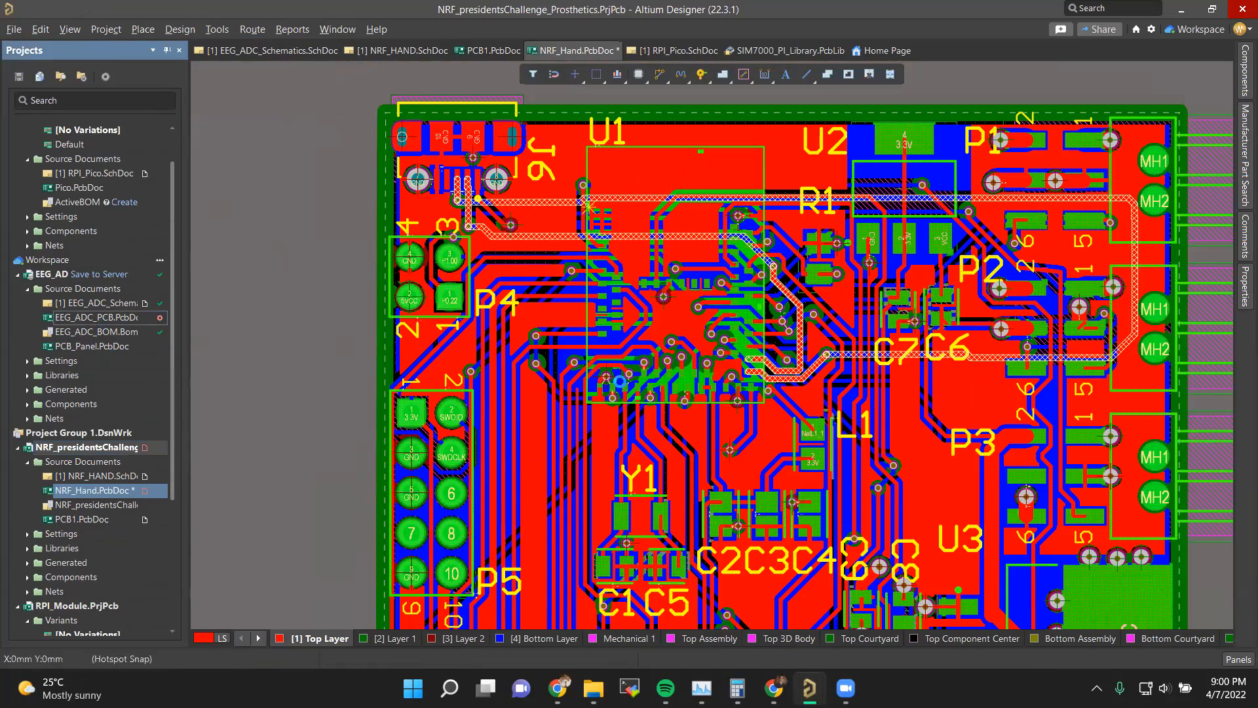
# Step: Zoom the EEG_ADC board to fit and browse the Route, Reports and Tools menus
pyautogui.keyDown('shift'); pyautogui.scroll(2, 402, 281); pyautogui.keyUp('shift')
pyautogui.keyDown('ctrl'); pyautogui.scroll(3, 924, 341); pyautogui.keyUp('ctrl')
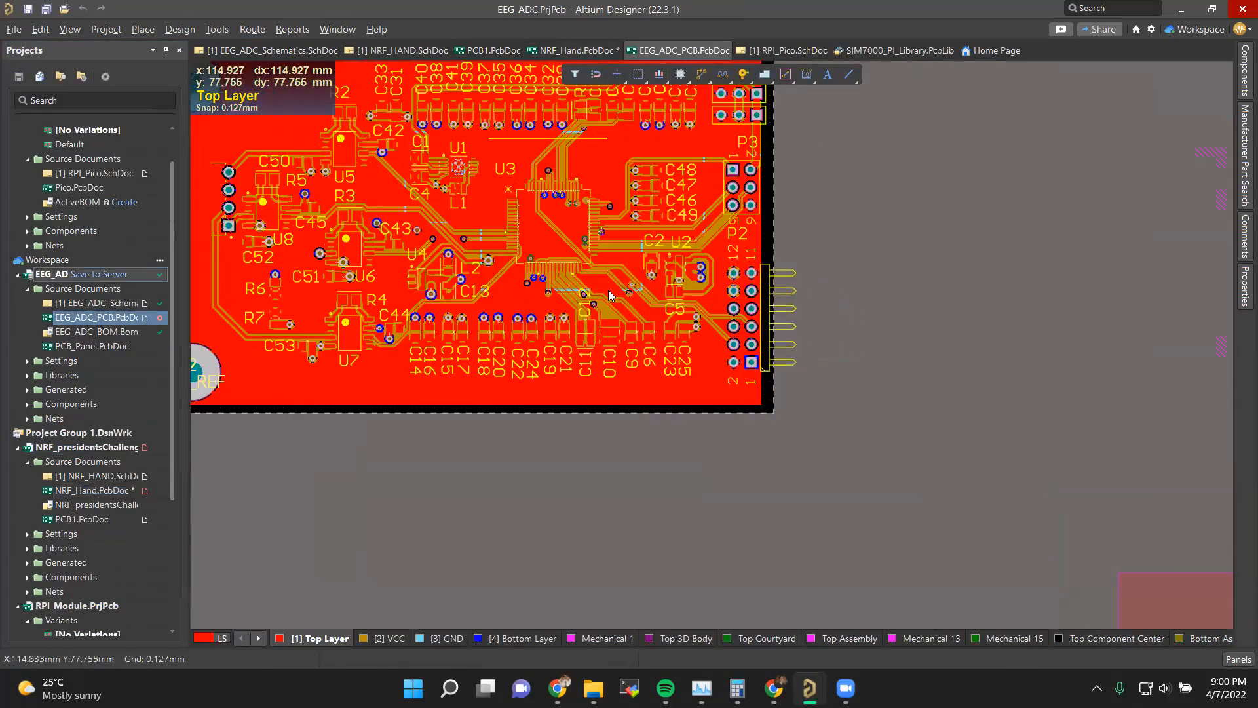
pyautogui.keyDown('shift'); pyautogui.scroll(1, 610, 295); pyautogui.keyUp('shift')
pyautogui.scroll(1, 671, 315)
pyautogui.keyDown('ctrl'); pyautogui.scroll(2, 633, 491); pyautogui.keyUp('ctrl')
pyautogui.keyDown('shift'); pyautogui.scroll(2, 721, 432); pyautogui.keyUp('shift')
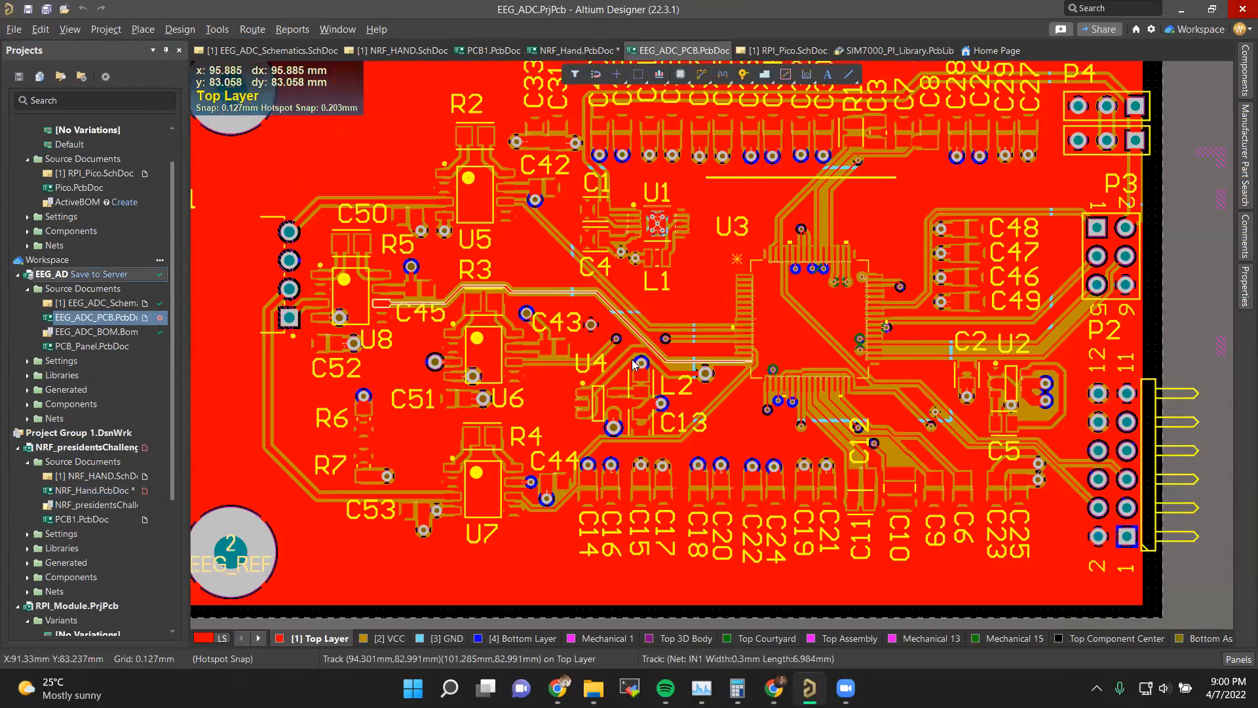
pyautogui.keyDown('ctrl'); pyautogui.scroll(1, 826, 371); pyautogui.keyUp('ctrl')
pyautogui.keyDown('ctrl'); pyautogui.scroll(-3, 827, 367); pyautogui.keyUp('ctrl')
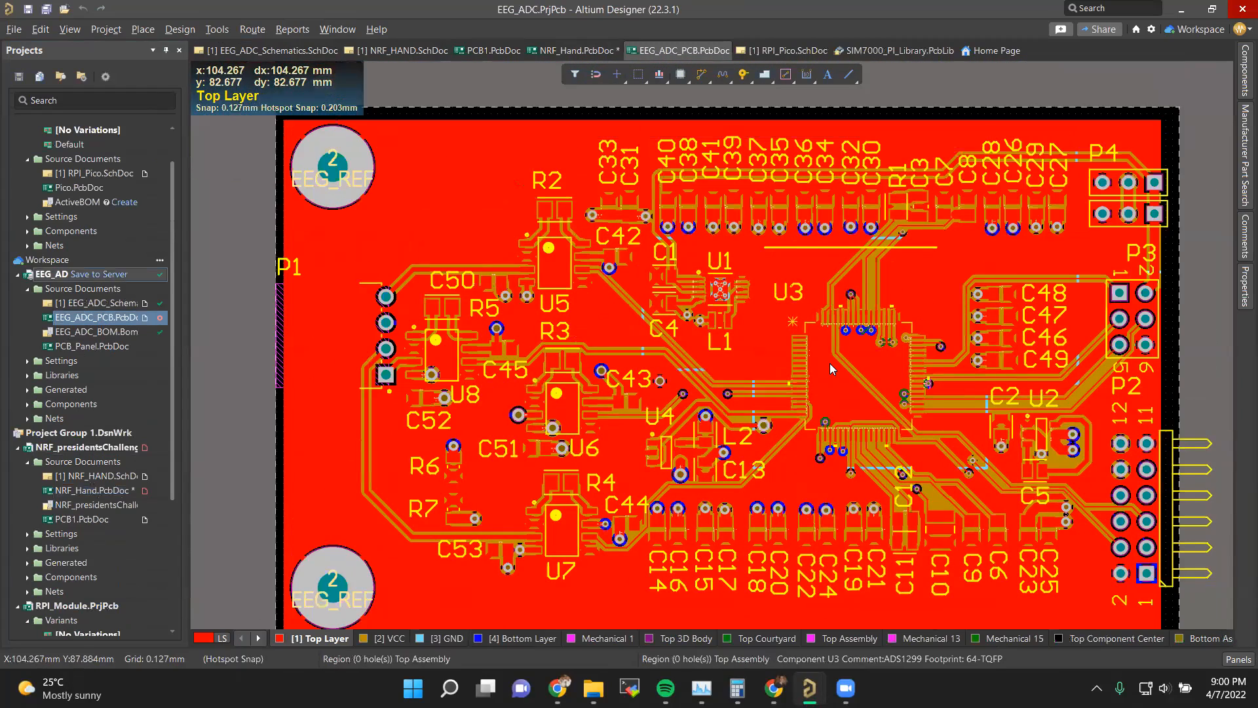
pyautogui.click(252, 29)
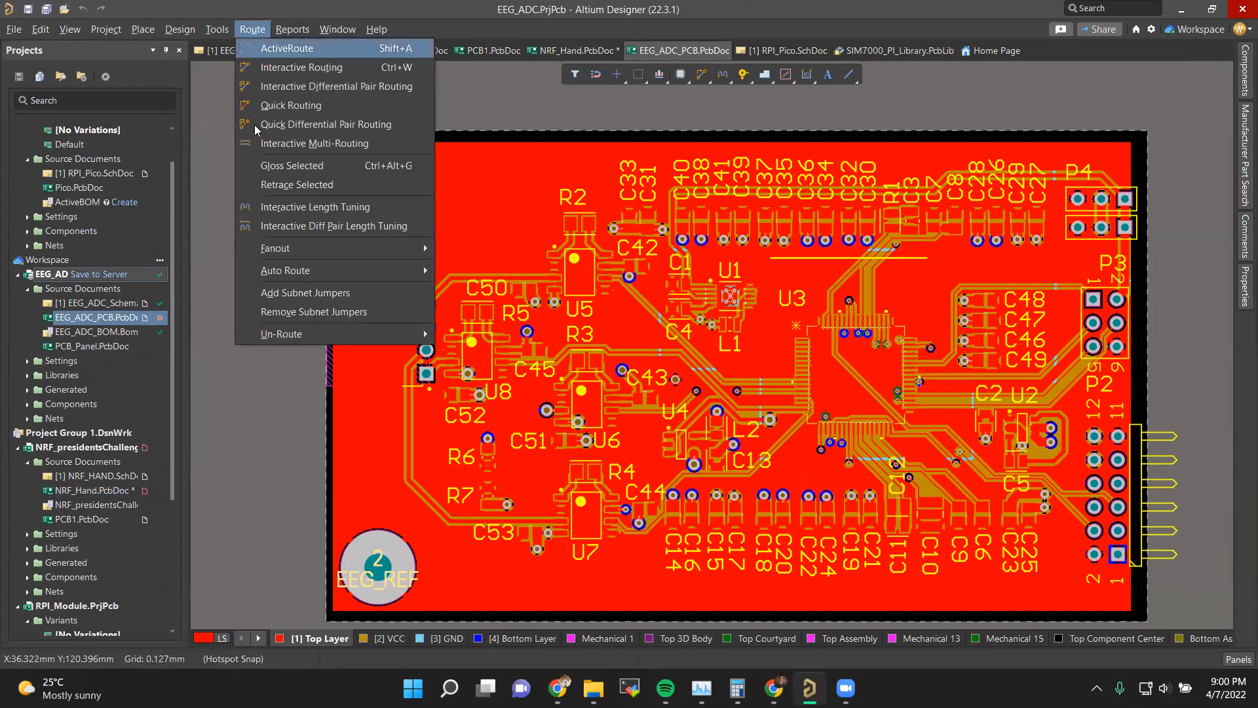
pyautogui.moveTo(301, 282)
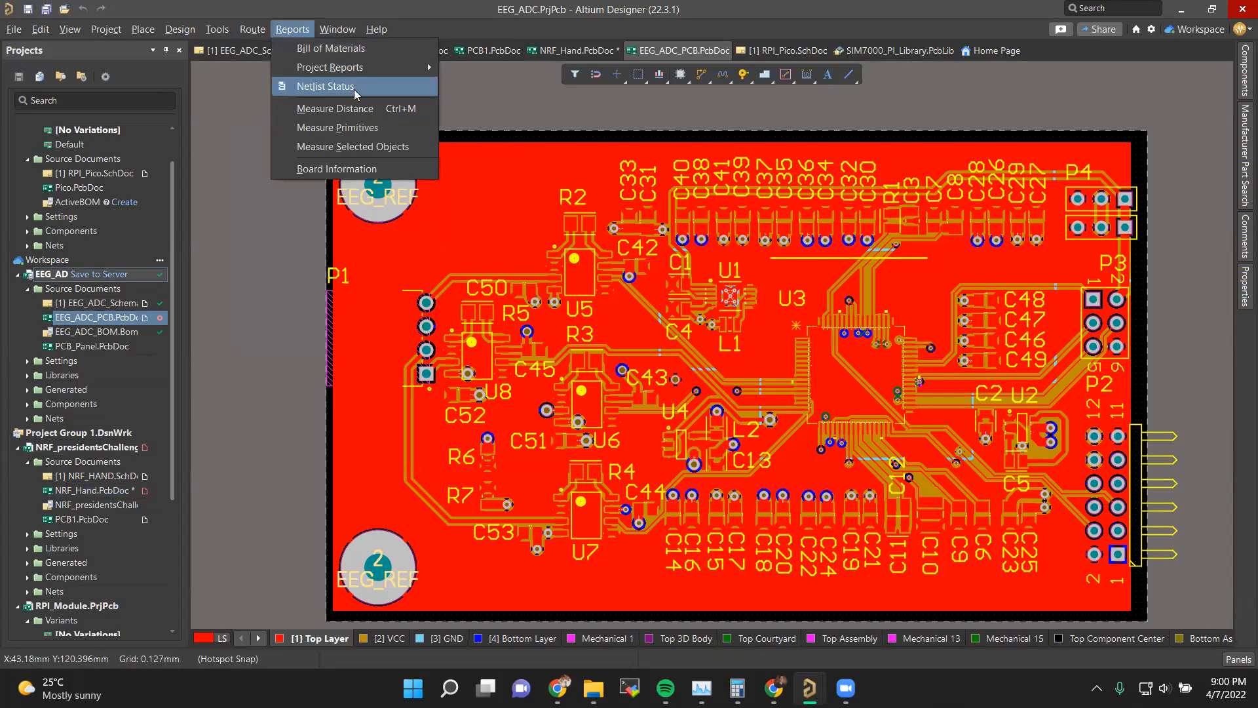
pyautogui.moveTo(261, 31)
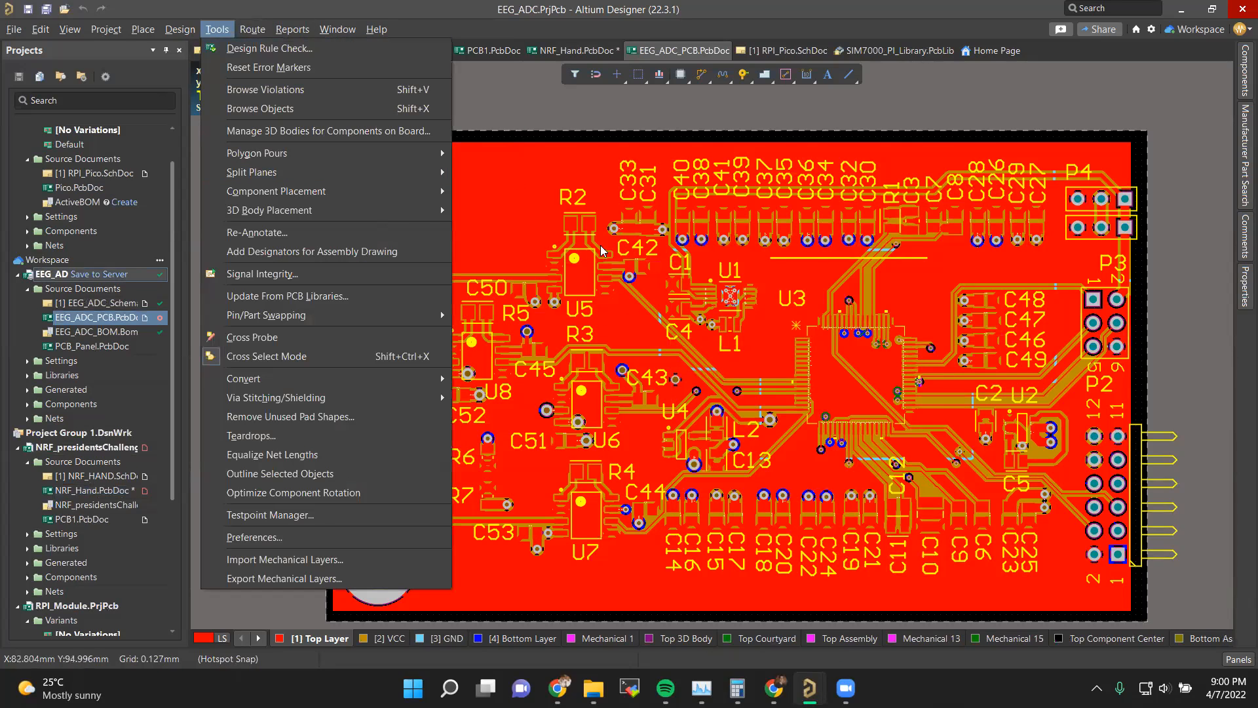
pyautogui.click(735, 476)
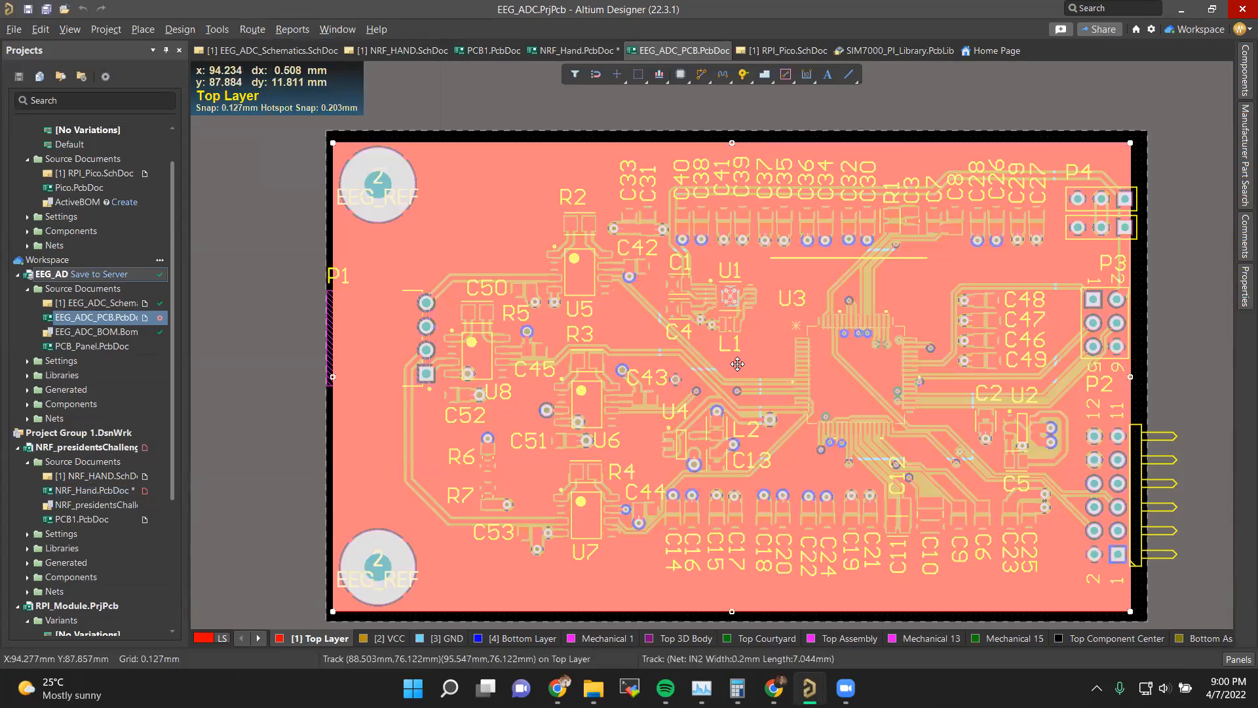
pyautogui.keyDown('ctrl'); pyautogui.scroll(3, 738, 366); pyautogui.keyUp('ctrl')
pyautogui.scroll(-2, 615, 228)
pyautogui.keyDown('ctrl'); pyautogui.scroll(-4, 615, 227); pyautogui.keyUp('ctrl')
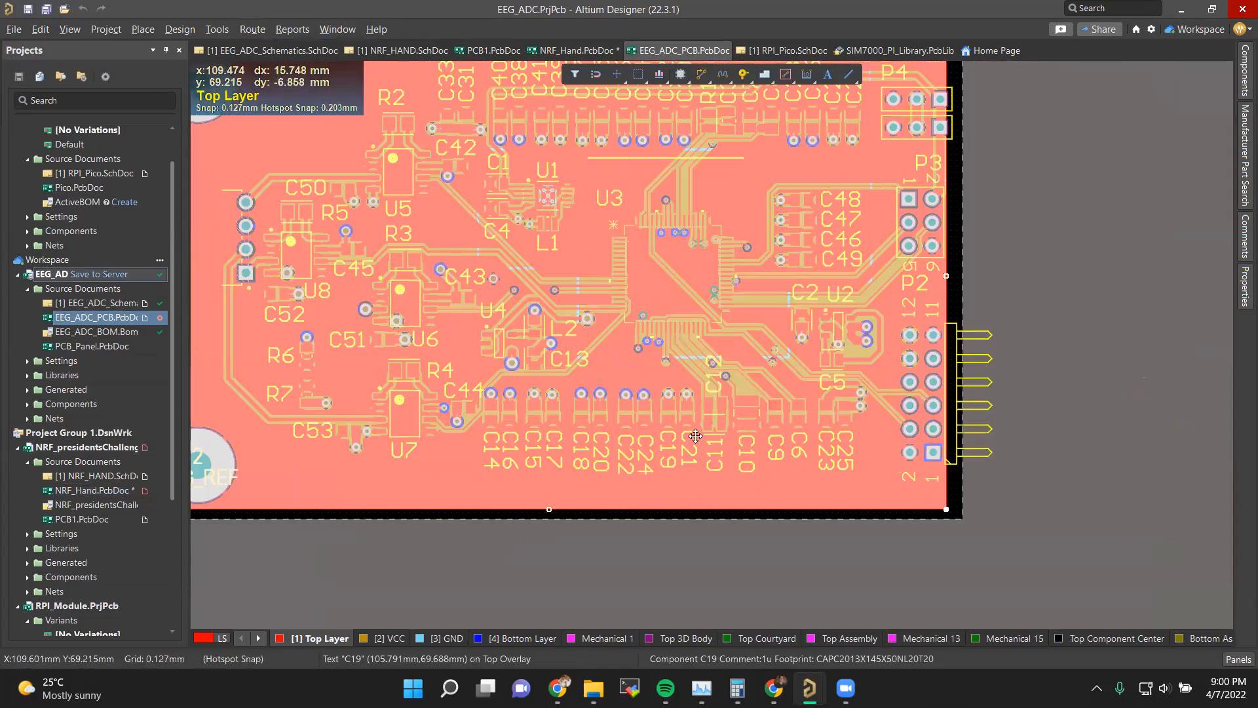
pyautogui.click(217, 30)
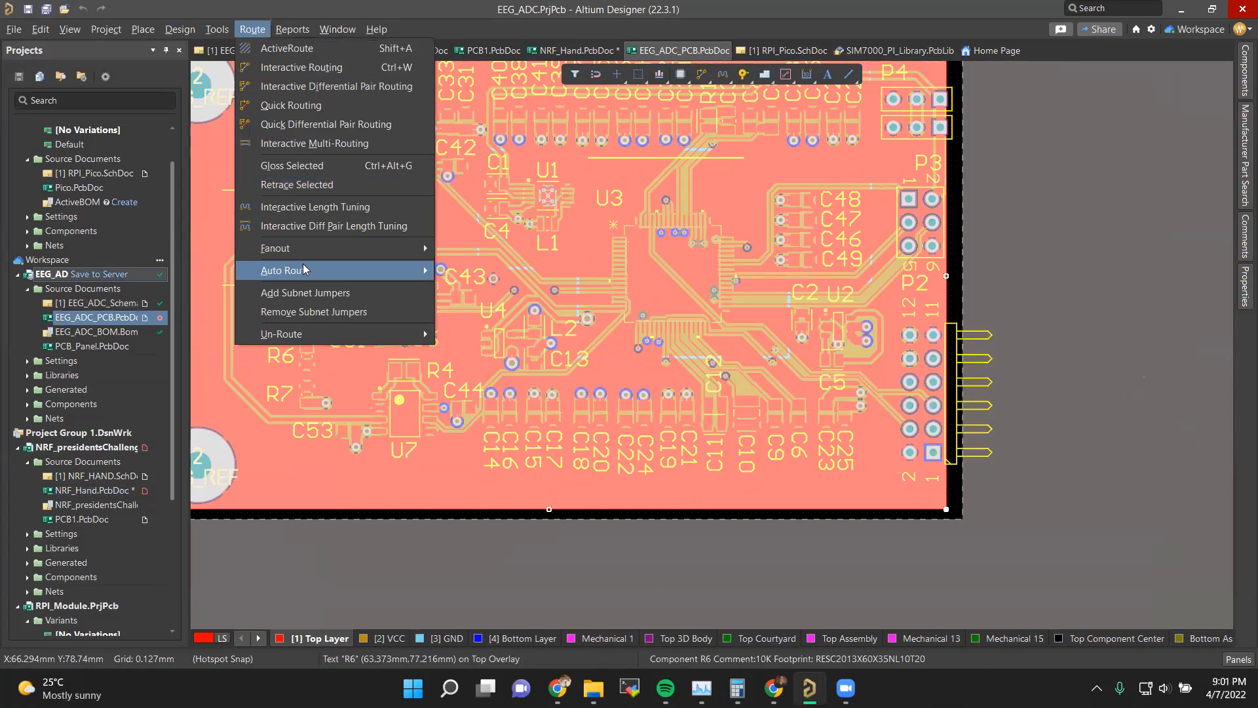
pyautogui.moveTo(393, 270)
pyautogui.click(468, 270)
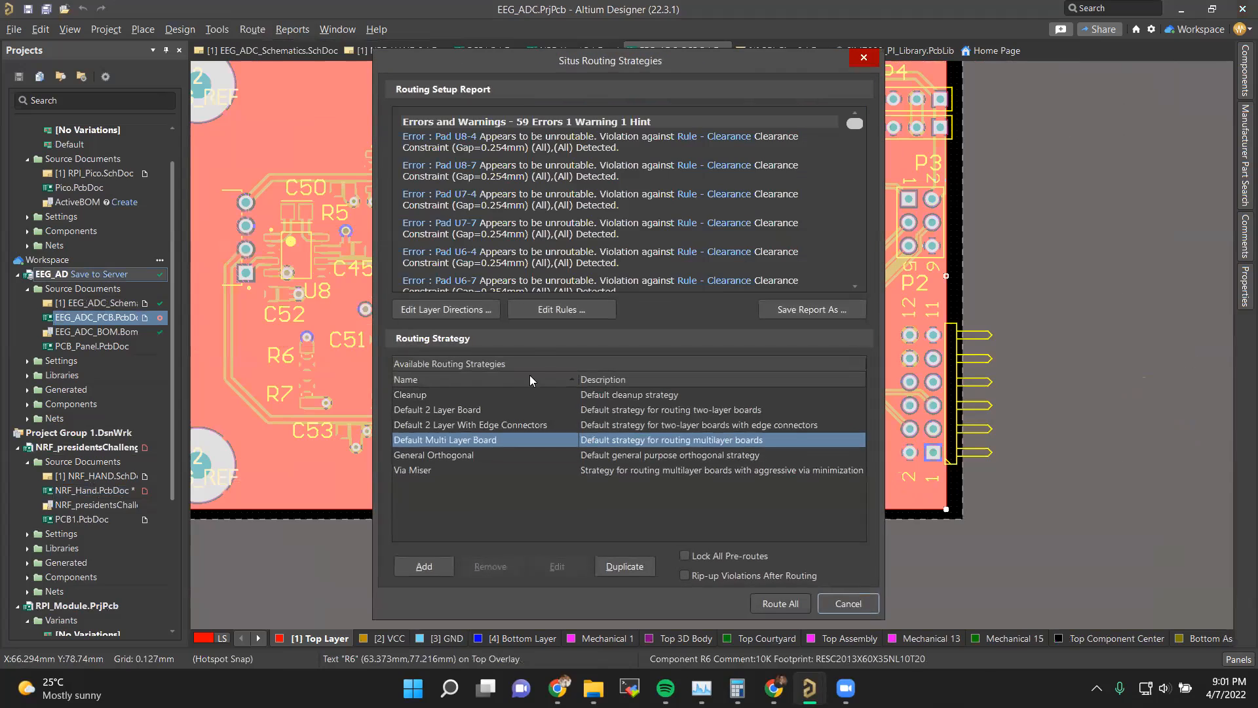
pyautogui.click(423, 396)
pyautogui.click(438, 410)
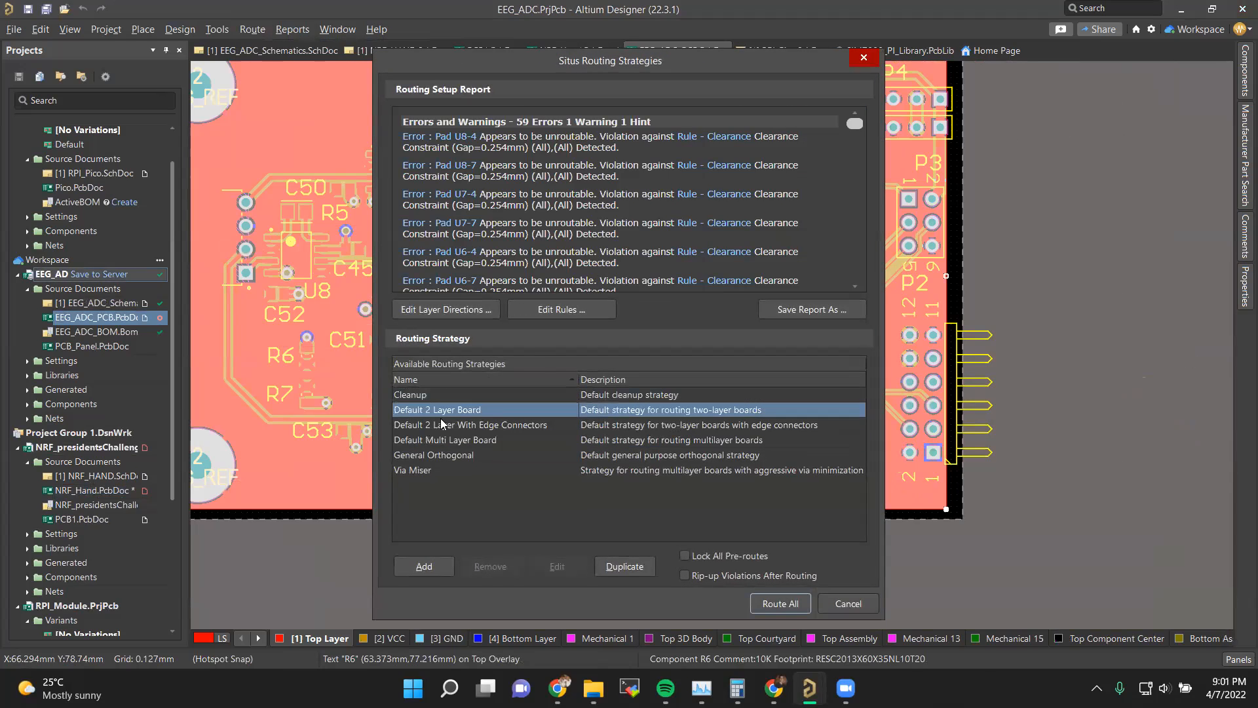
pyautogui.click(442, 424)
pyautogui.click(447, 439)
pyautogui.click(440, 453)
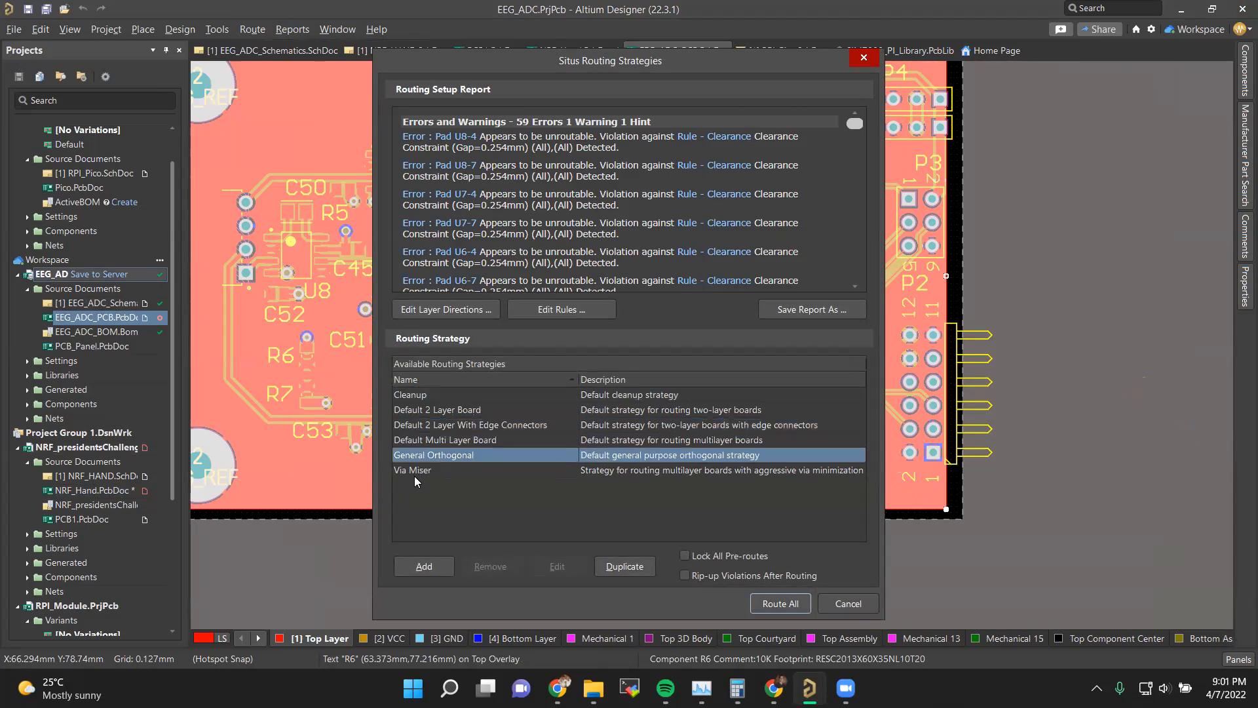
pyautogui.click(430, 469)
pyautogui.click(423, 395)
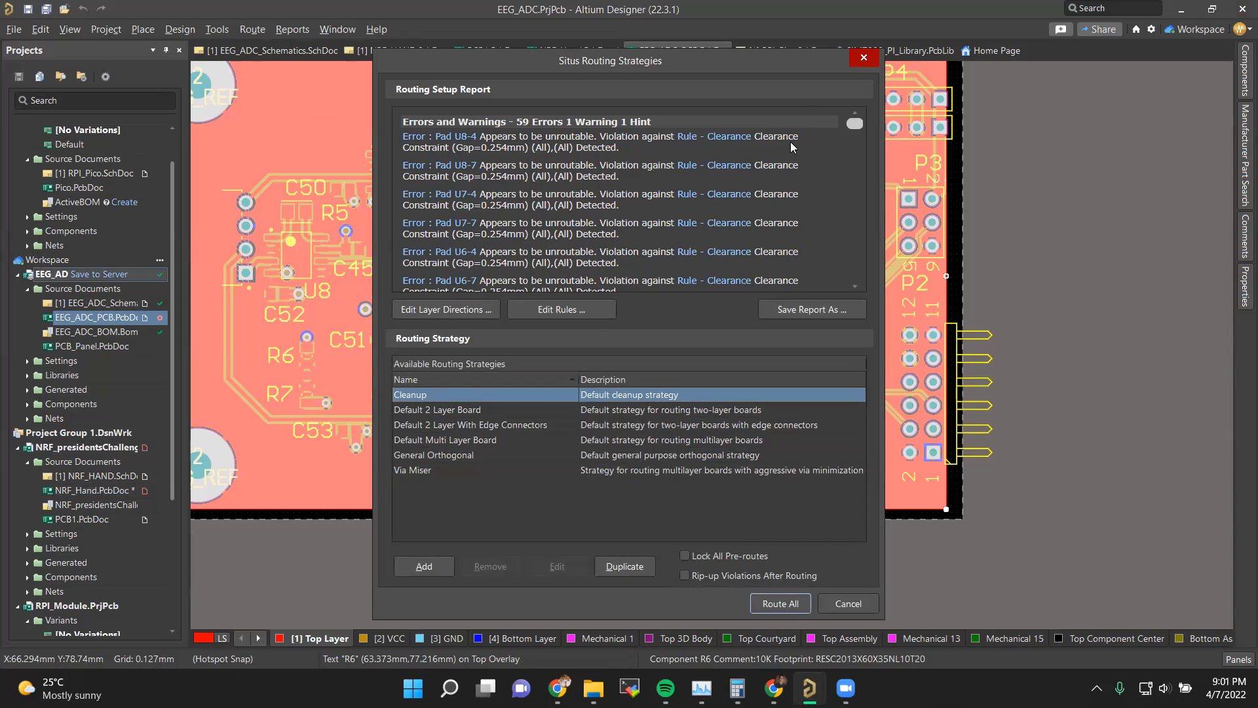
pyautogui.click(860, 57)
pyautogui.scroll(2, 918, 296)
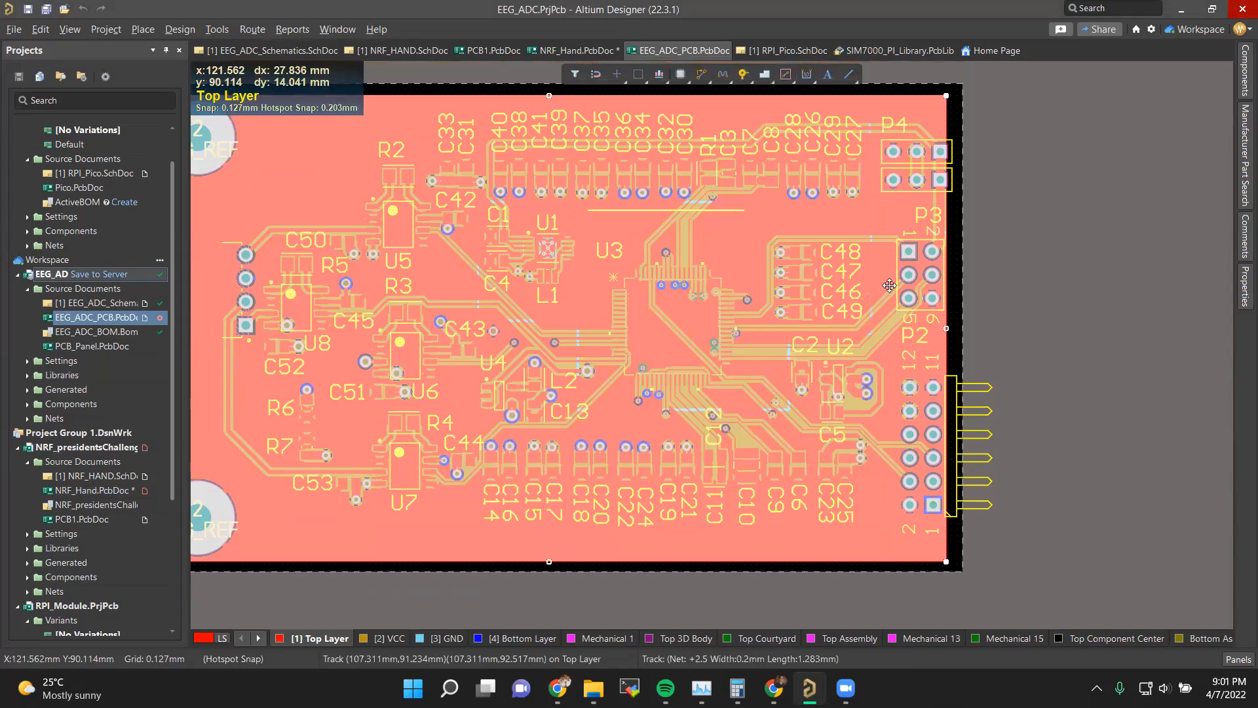
pyautogui.scroll(1, 740, 308)
pyautogui.keyDown('shift'); pyautogui.scroll(4, 737, 314); pyautogui.keyUp('shift')
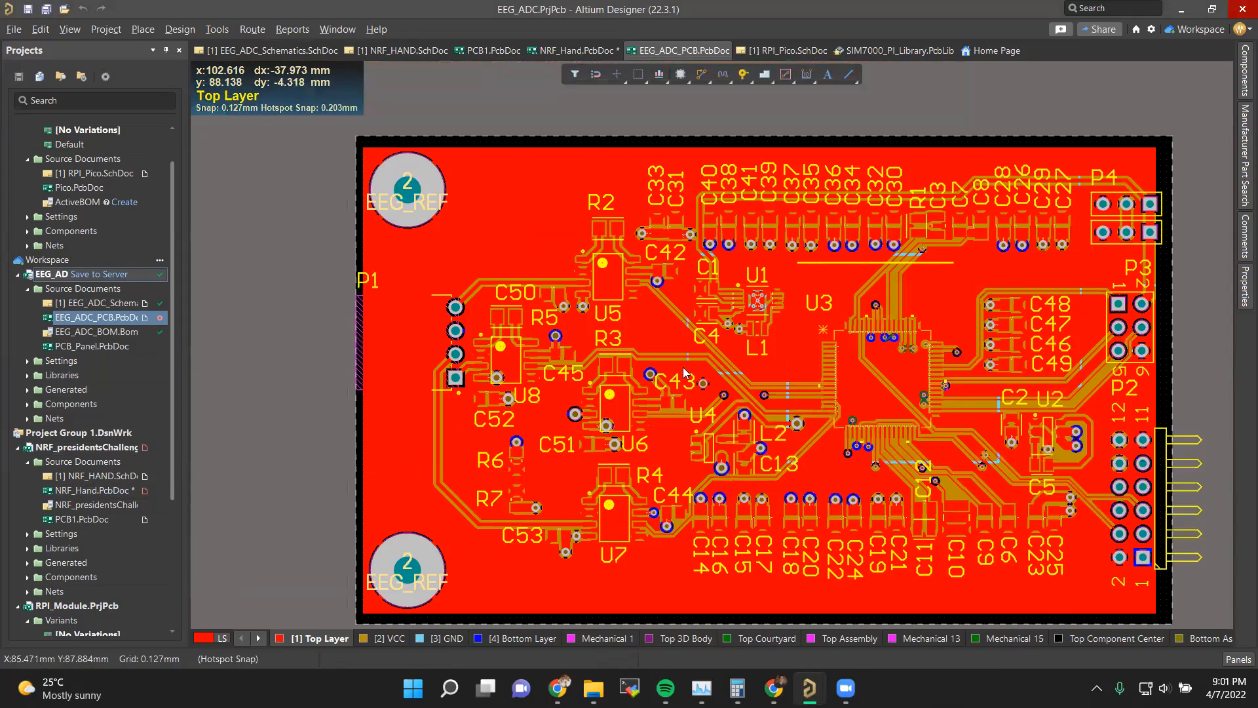
pyautogui.keyDown('ctrl'); pyautogui.scroll(5, 852, 420); pyautogui.keyUp('ctrl')
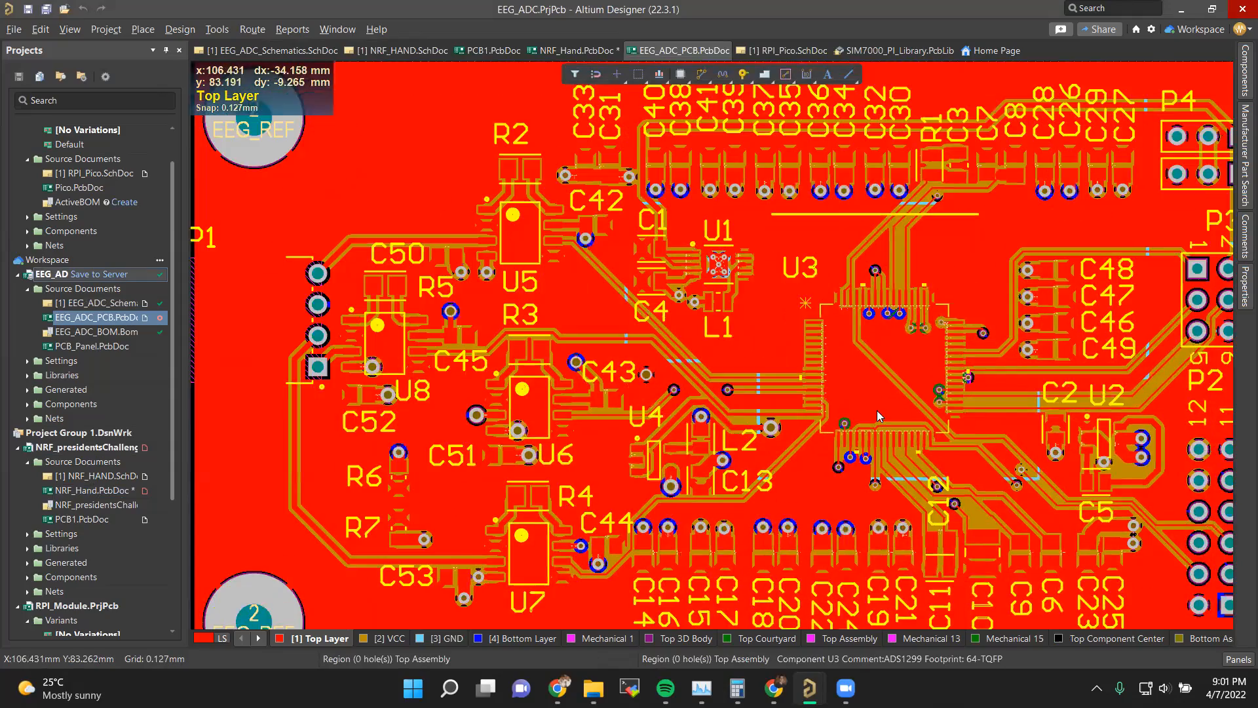
pyautogui.keyDown('ctrl'); pyautogui.scroll(-2, 843, 430); pyautogui.keyUp('ctrl')
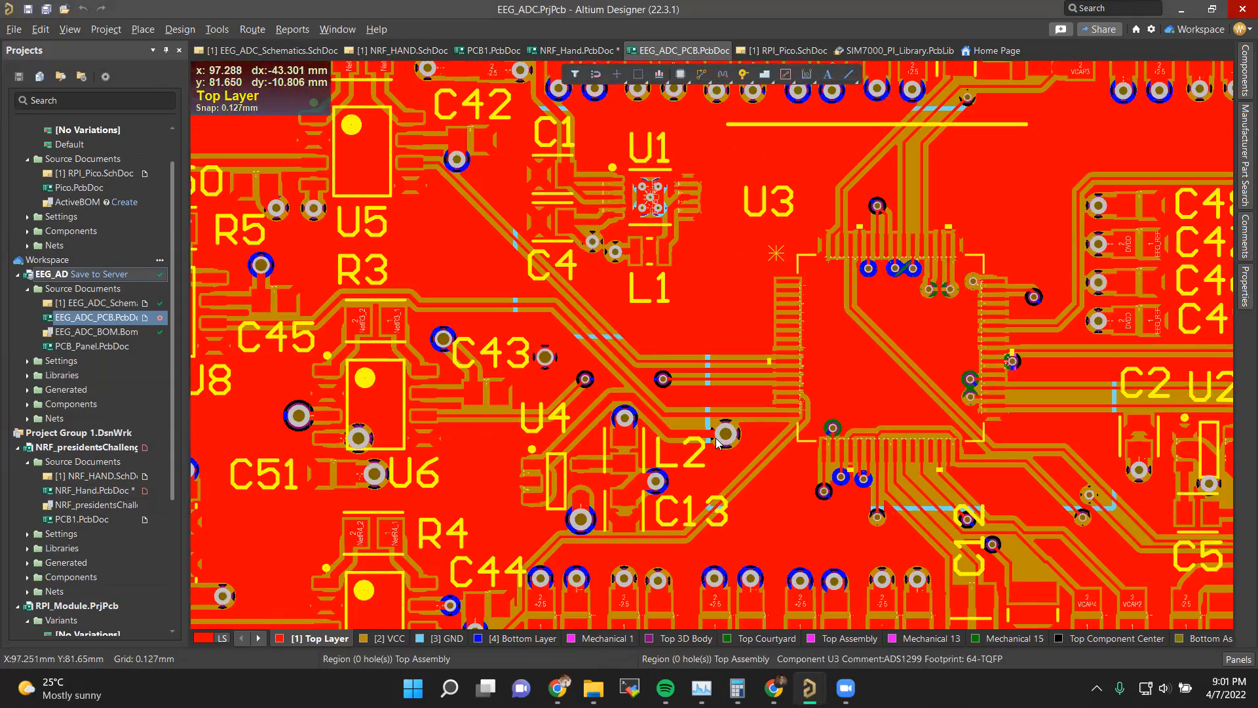
pyautogui.keyDown('ctrl'); pyautogui.scroll(-2, 716, 438); pyautogui.keyUp('ctrl')
pyautogui.hotkey('ctrl', 'pagedown')
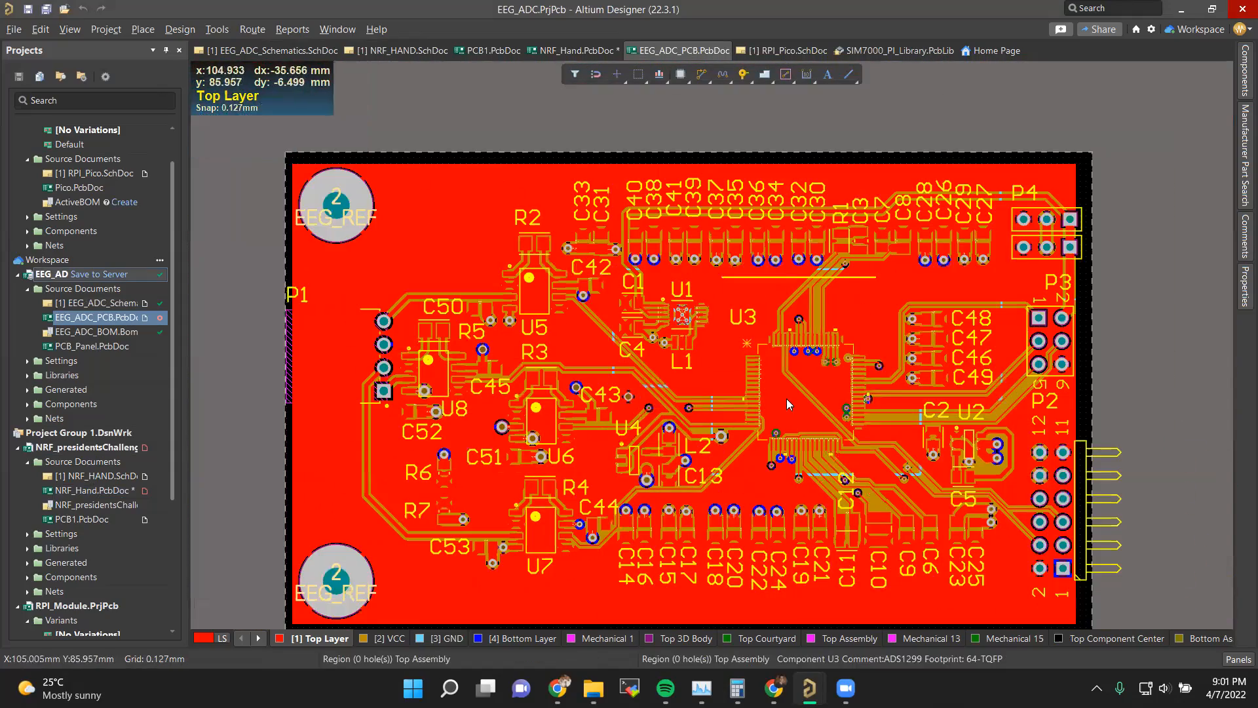
pyautogui.keyDown('ctrl'); pyautogui.scroll(5, 786, 399); pyautogui.keyUp('ctrl')
pyautogui.keyDown('ctrl'); pyautogui.scroll(3, 706, 252); pyautogui.keyUp('ctrl')
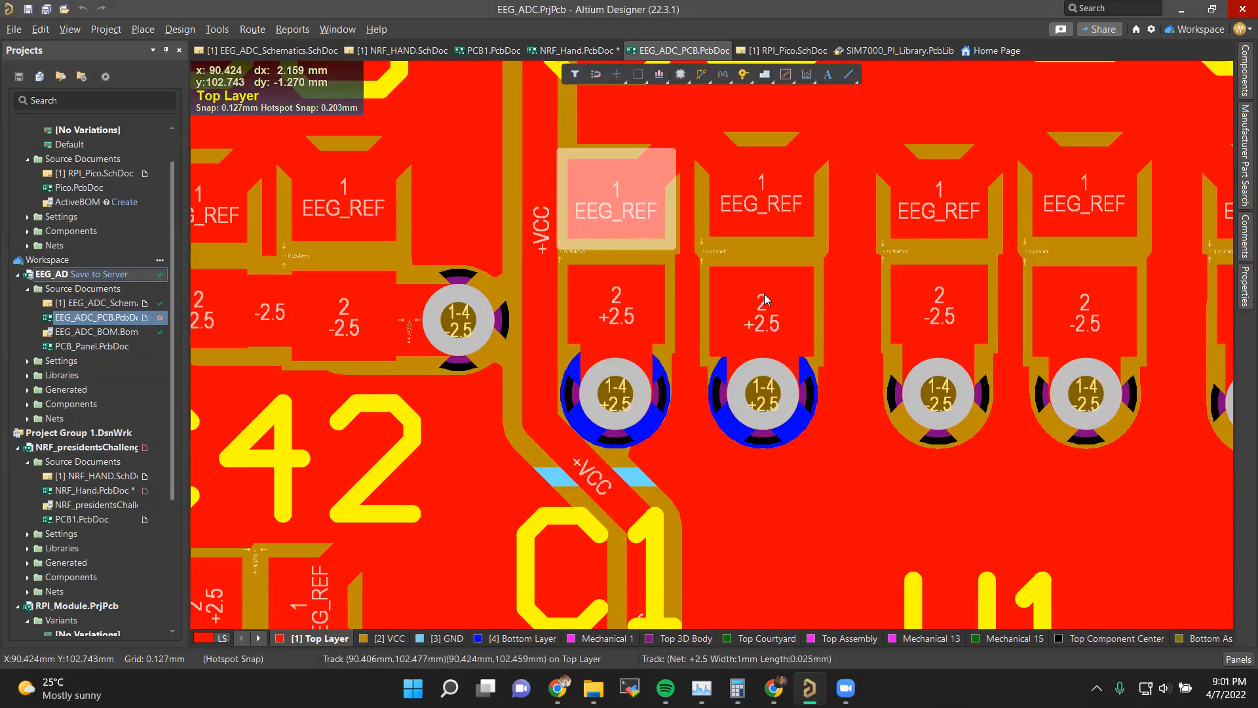
pyautogui.keyDown('ctrl'); pyautogui.scroll(-2, 772, 292); pyautogui.keyUp('ctrl')
pyautogui.keyDown('ctrl'); pyautogui.scroll(-4, 771, 308); pyautogui.keyUp('ctrl')
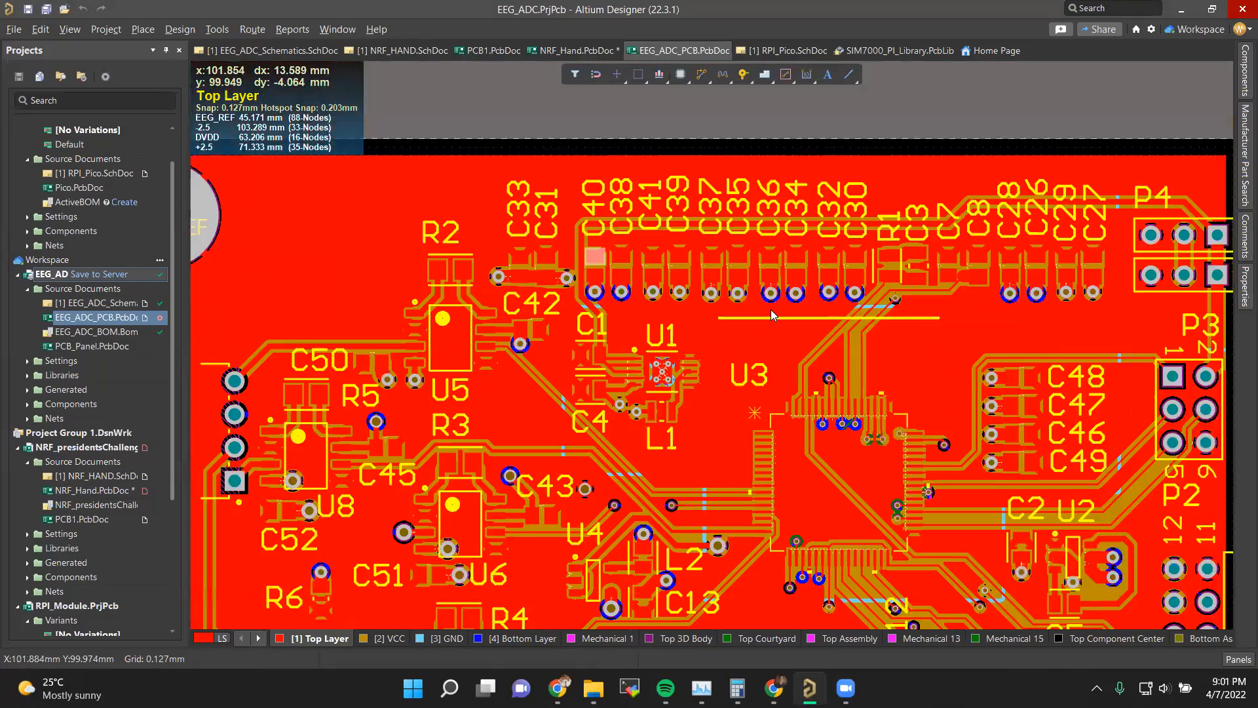
pyautogui.keyDown('ctrl'); pyautogui.scroll(5, 629, 310); pyautogui.keyUp('ctrl')
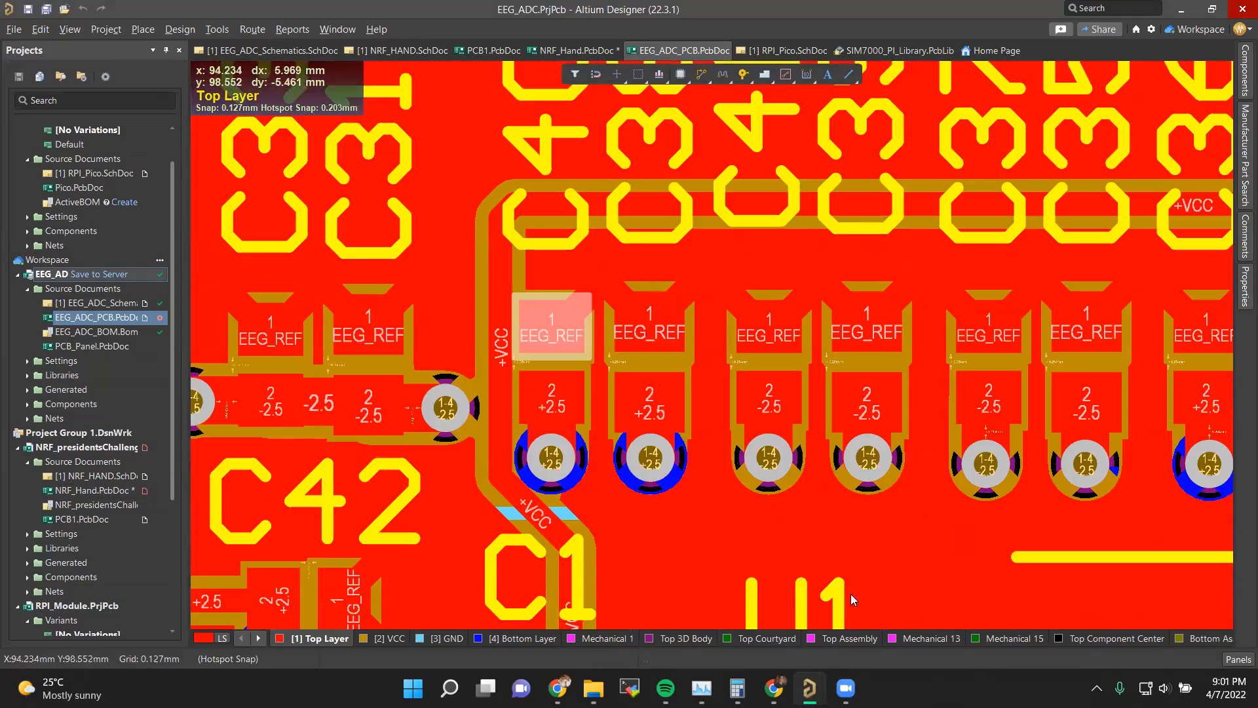
pyautogui.keyDown('shift'); pyautogui.scroll(-2, 566, 434); pyautogui.keyUp('shift')
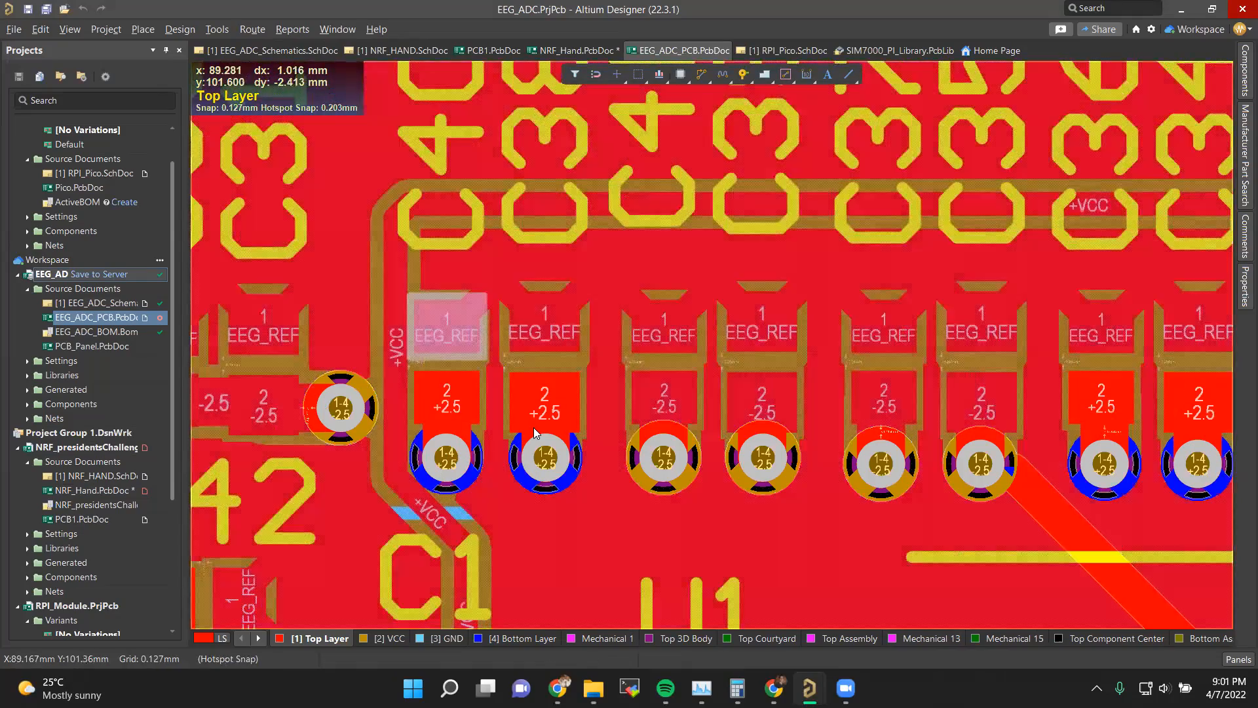
pyautogui.keyDown('ctrl'); pyautogui.keyDown('shift'); pyautogui.scroll(1, 534, 434); pyautogui.keyUp('shift'); pyautogui.keyUp('ctrl')
pyautogui.keyDown('ctrl'); pyautogui.keyDown('shift'); pyautogui.scroll(-3, 576, 429); pyautogui.keyUp('shift'); pyautogui.keyUp('ctrl')
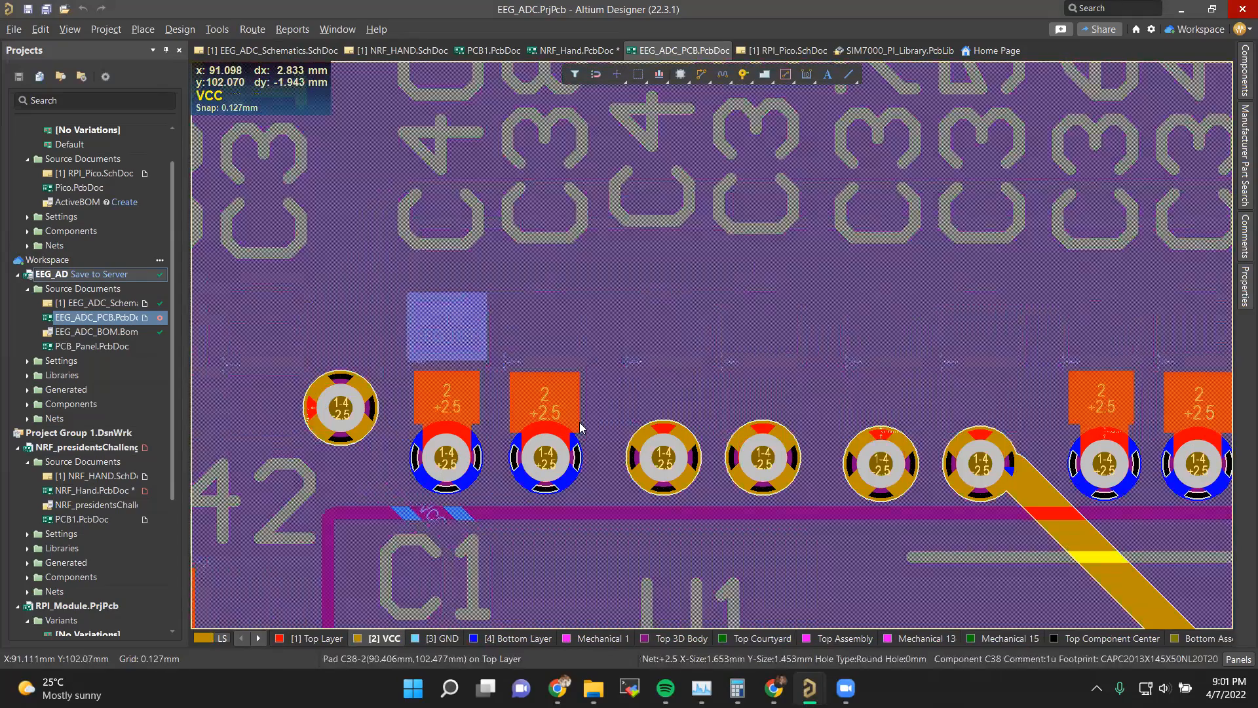
pyautogui.keyDown('ctrl'); pyautogui.keyDown('shift'); pyautogui.scroll(-1, 622, 418); pyautogui.keyUp('shift'); pyautogui.keyUp('ctrl')
pyautogui.keyDown('ctrl'); pyautogui.keyDown('shift'); pyautogui.scroll(1, 623, 418); pyautogui.keyUp('shift'); pyautogui.keyUp('ctrl')
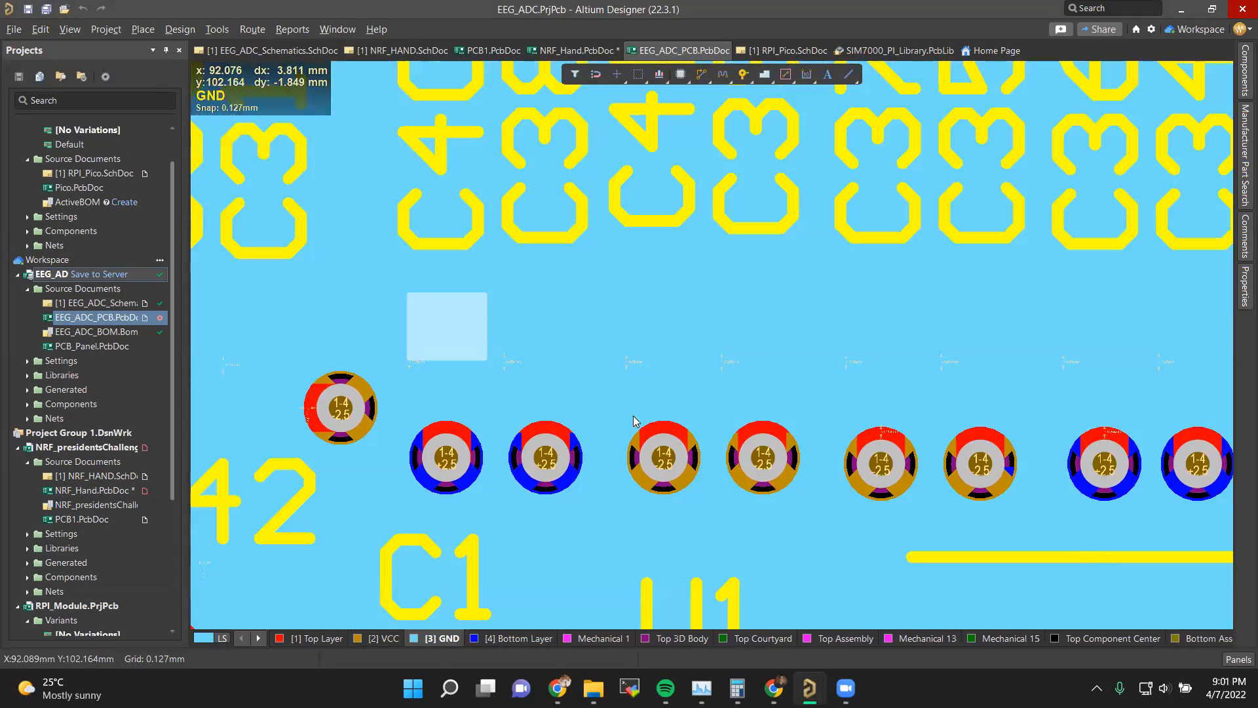
pyautogui.keyDown('ctrl'); pyautogui.keyDown('shift'); pyautogui.scroll(1, 663, 411); pyautogui.keyUp('shift'); pyautogui.keyUp('ctrl')
pyautogui.keyDown('ctrl'); pyautogui.keyDown('shift'); pyautogui.scroll(-1, 664, 411); pyautogui.keyUp('shift'); pyautogui.keyUp('ctrl')
pyautogui.keyDown('ctrl'); pyautogui.keyDown('shift'); pyautogui.scroll(1, 664, 412); pyautogui.keyUp('shift'); pyautogui.keyUp('ctrl')
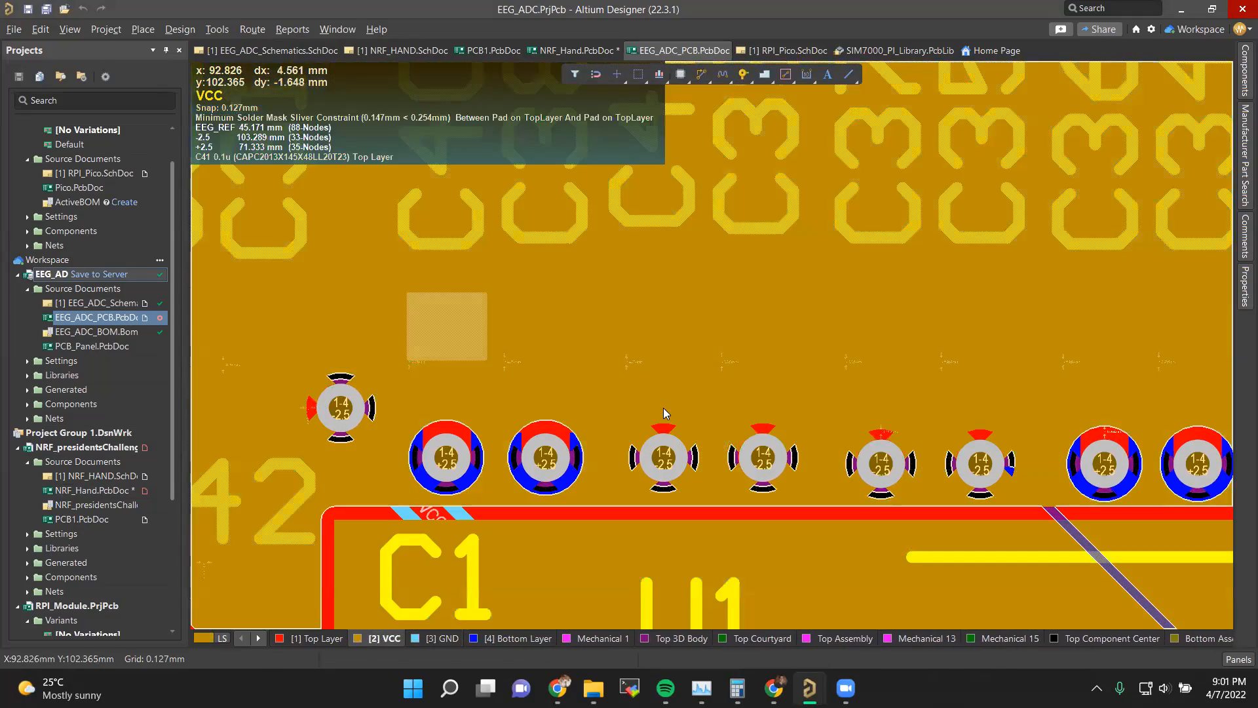
pyautogui.keyDown('ctrl'); pyautogui.keyDown('shift'); pyautogui.scroll(1, 829, 405); pyautogui.keyUp('shift'); pyautogui.keyUp('ctrl')
pyautogui.keyDown('ctrl'); pyautogui.scroll(-8, 828, 405); pyautogui.keyUp('ctrl')
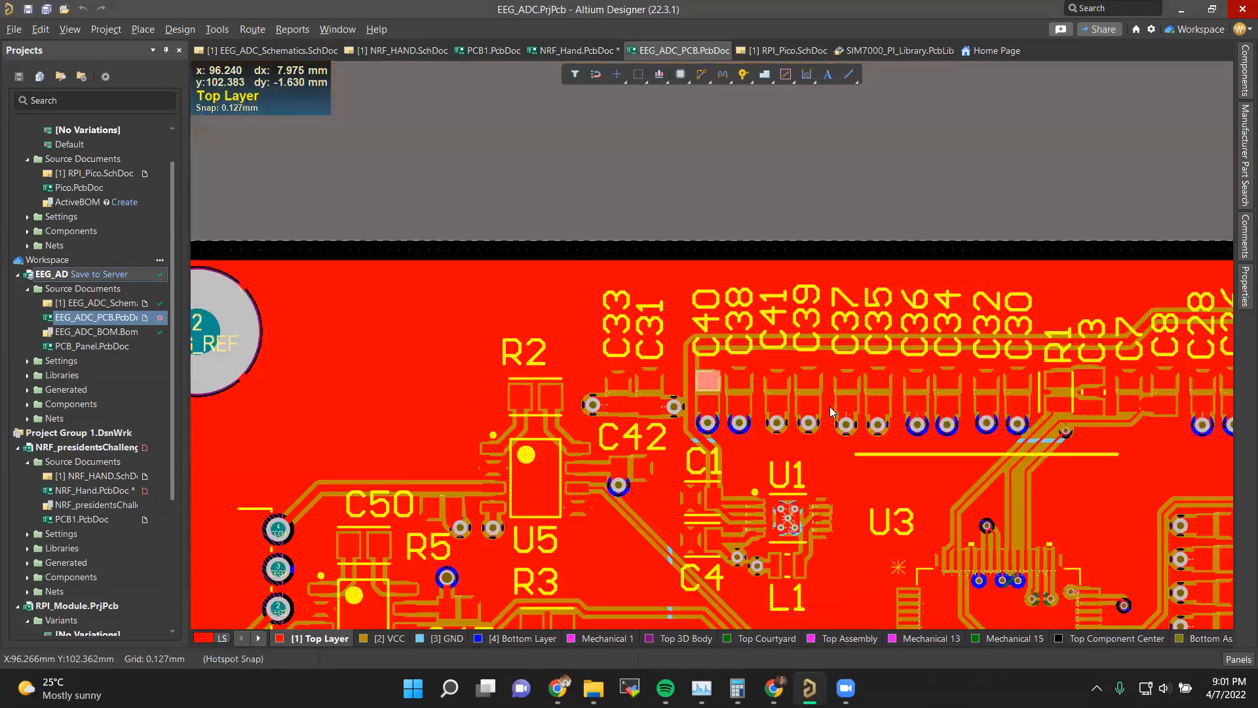
pyautogui.keyDown('ctrl'); pyautogui.scroll(-3, 818, 416); pyautogui.keyUp('ctrl')
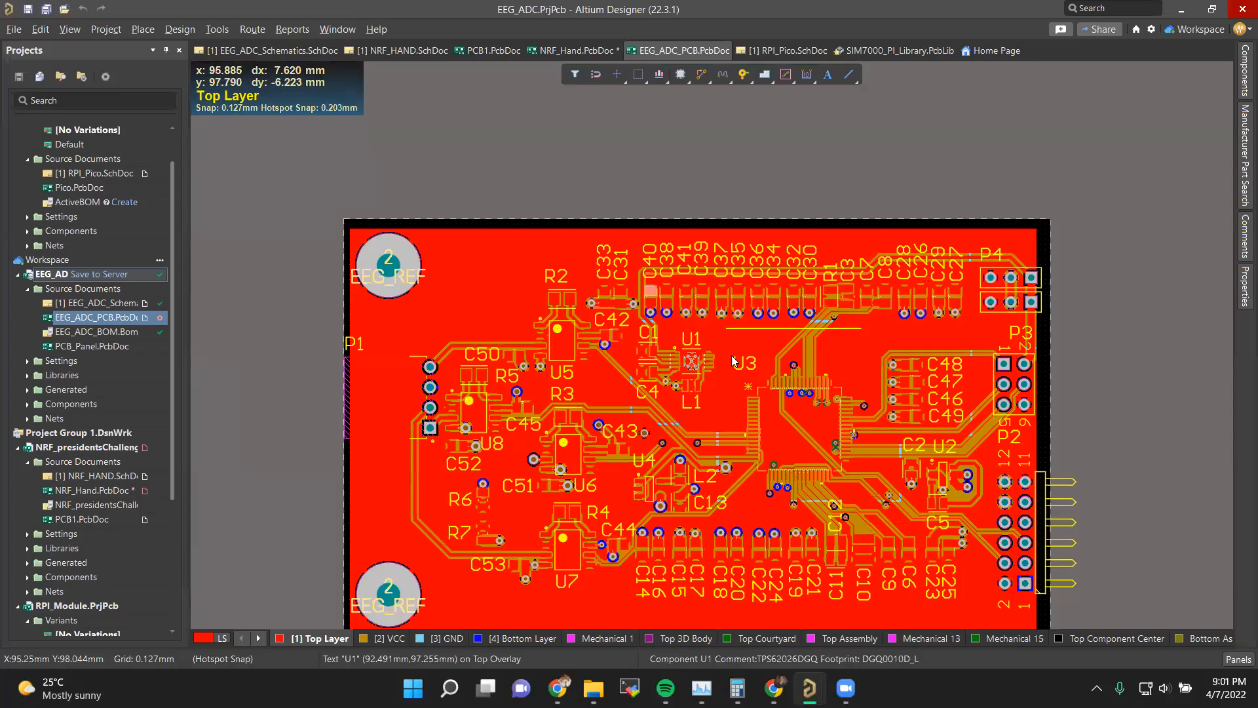
pyautogui.keyDown('ctrl'); pyautogui.scroll(3, 733, 367); pyautogui.keyUp('ctrl')
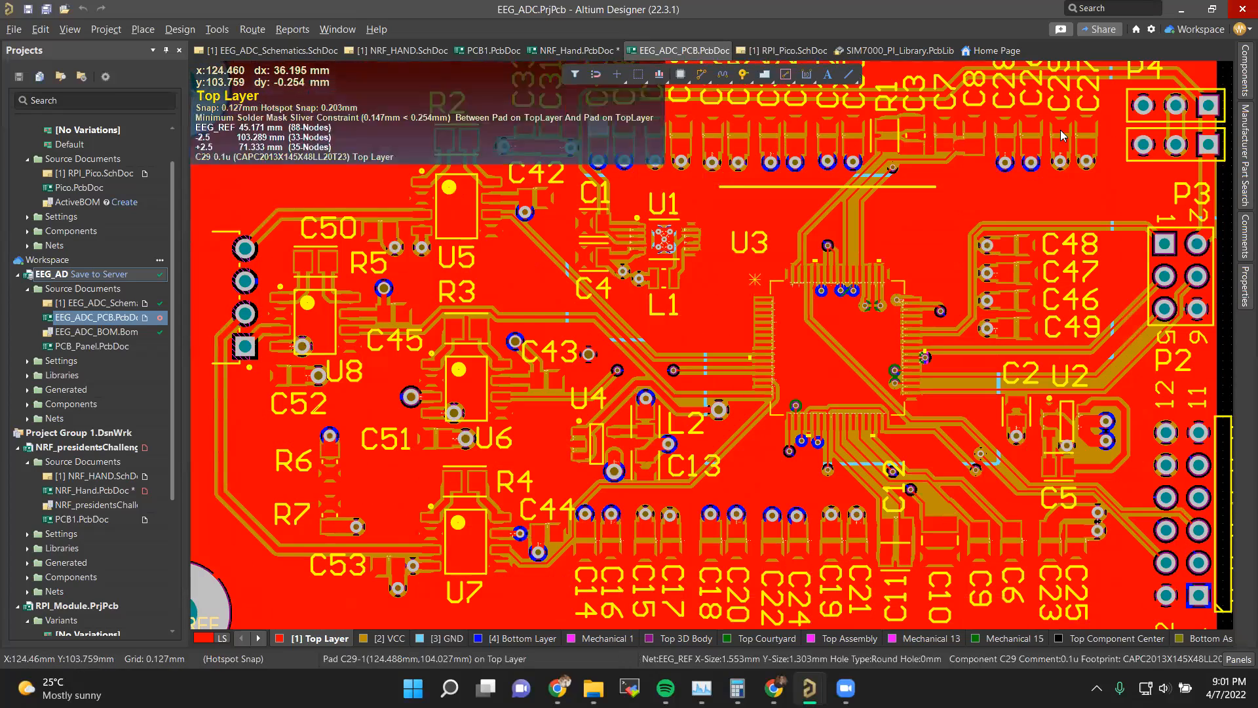
pyautogui.keyDown('ctrl'); pyautogui.scroll(-1, 732, 326); pyautogui.keyUp('ctrl')
pyautogui.keyDown('ctrl'); pyautogui.scroll(1, 474, 385); pyautogui.keyUp('ctrl')
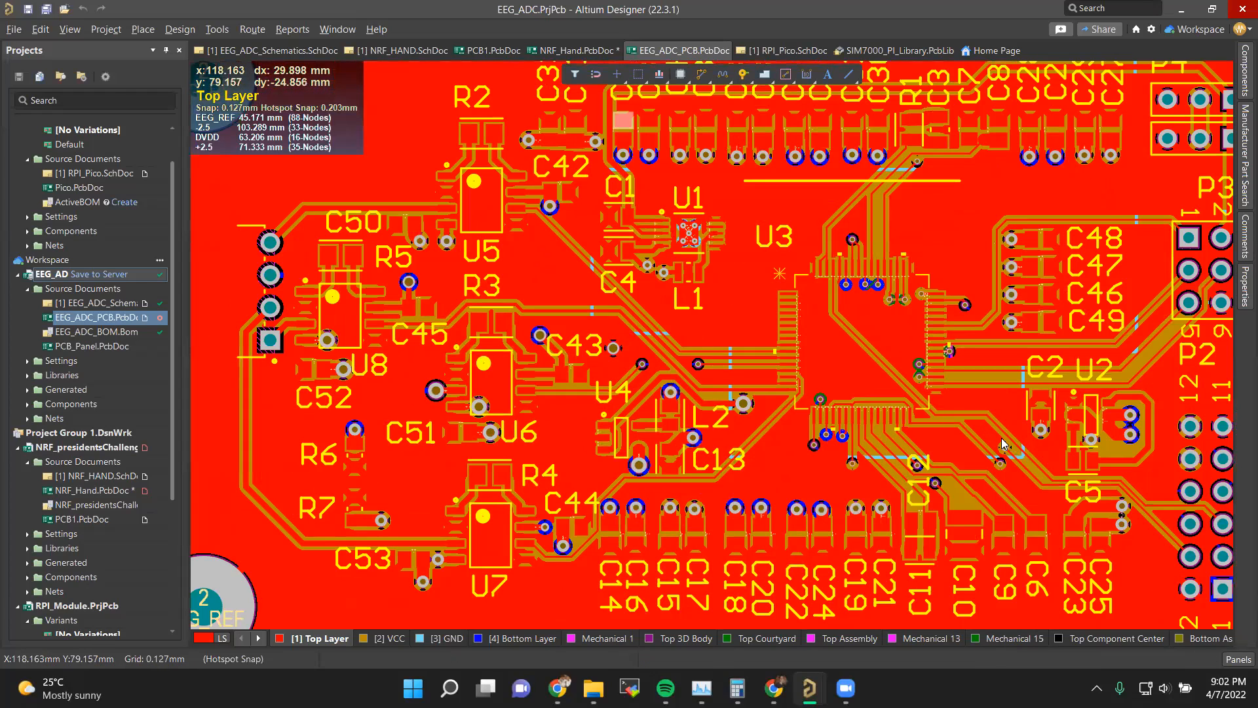
pyautogui.keyDown('ctrl'); pyautogui.scroll(-3, 816, 385); pyautogui.keyUp('ctrl')
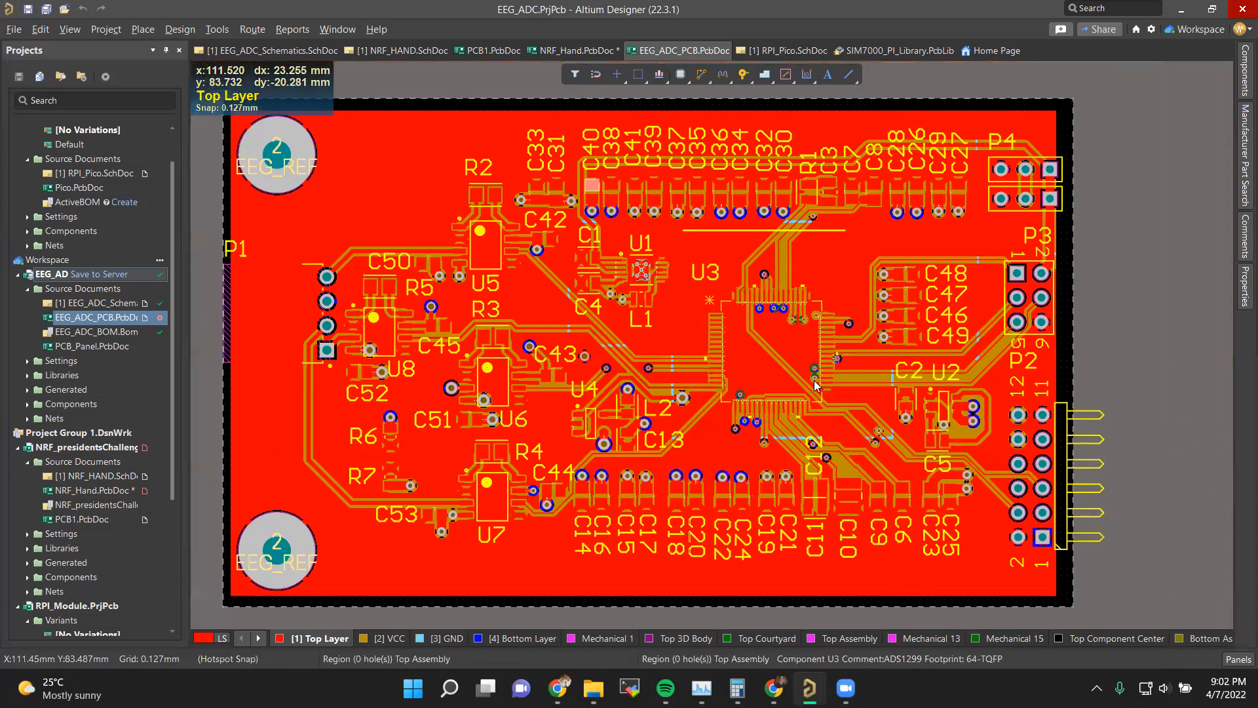
pyautogui.keyDown('shift'); pyautogui.scroll(1, 814, 383); pyautogui.keyUp('shift')
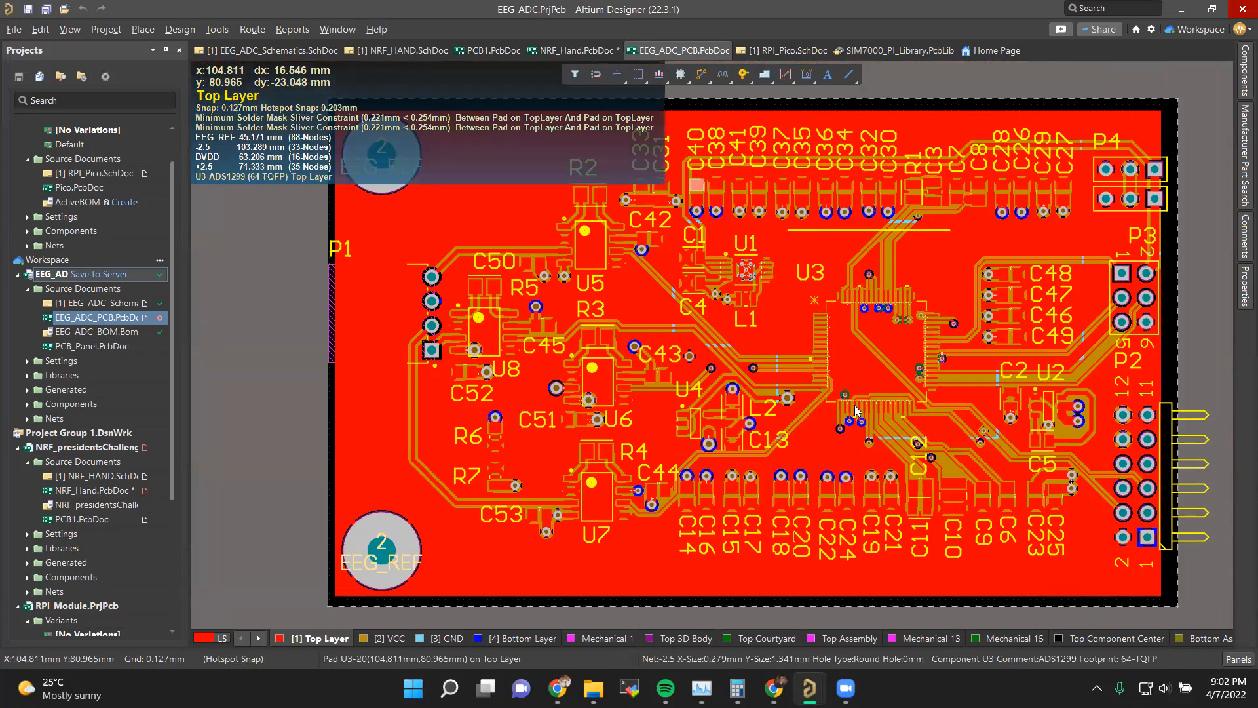
pyautogui.press('super+Tab')
pyautogui.click(615, 248)
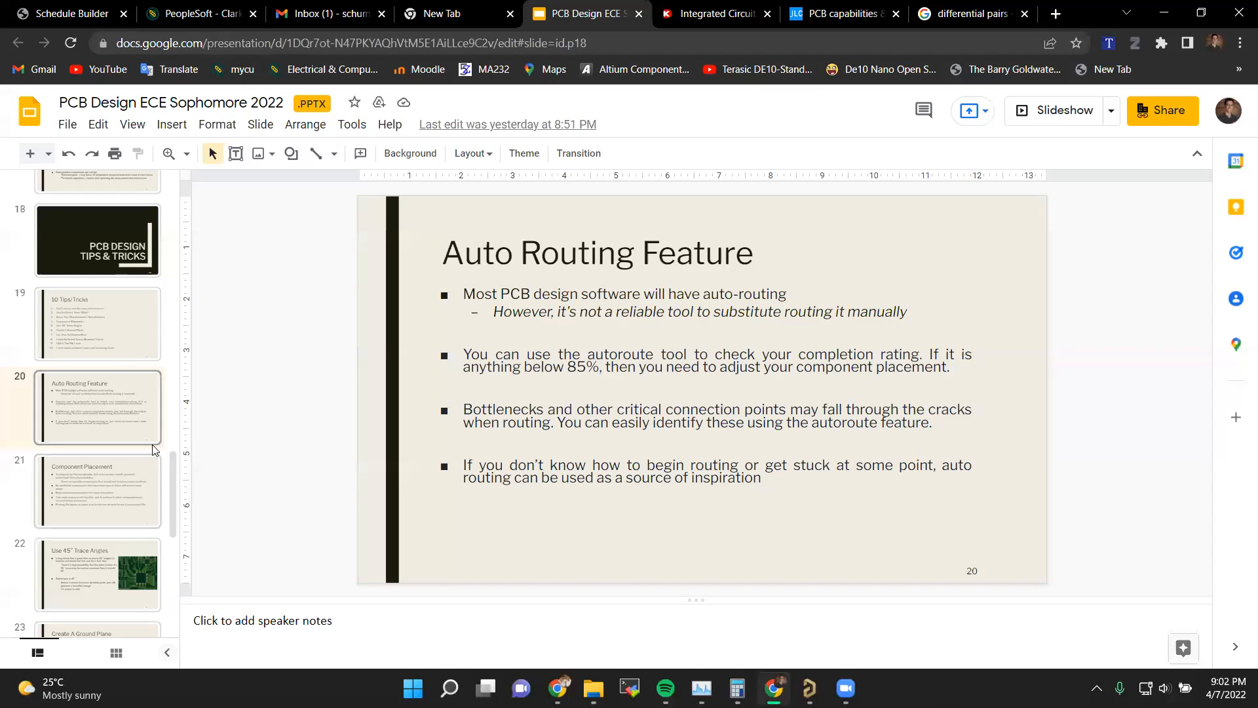
pyautogui.click(126, 484)
pyautogui.hotkey('alt', 'Tab')
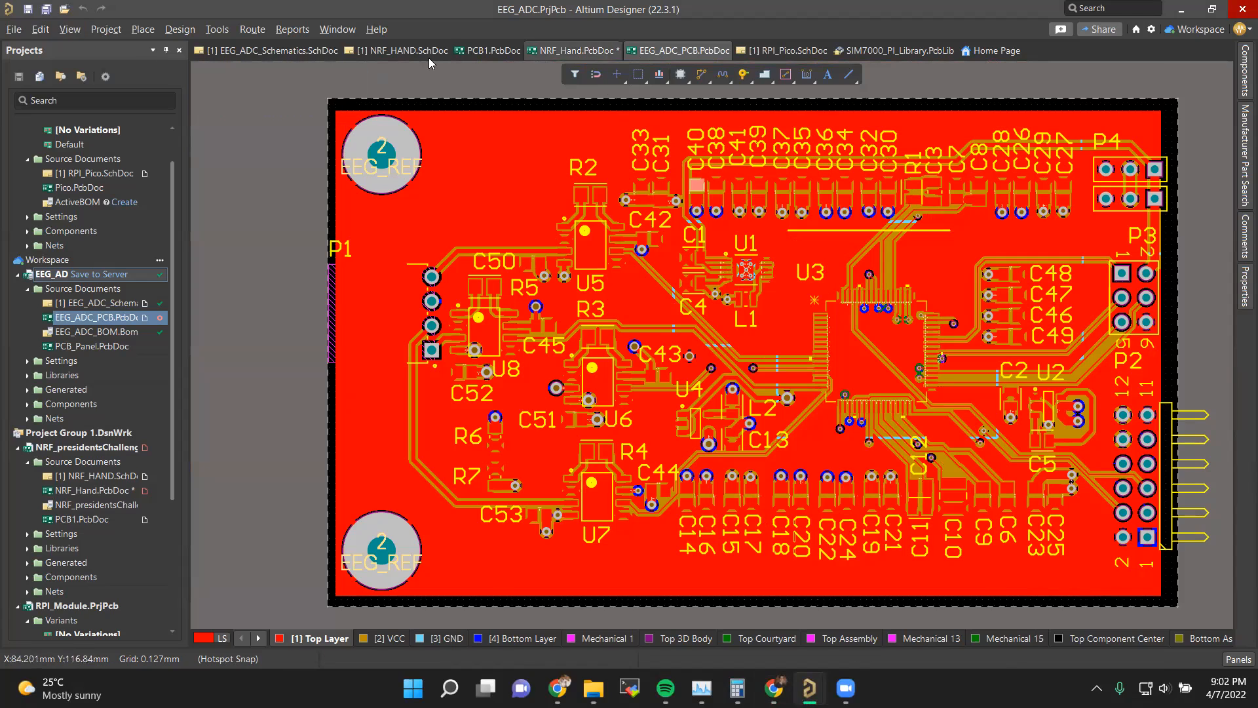
# Step: Look over both schematics, open the empty PCB1.PcbDoc, and return to NRF_HAND.SchDoc
pyautogui.click(371, 53)
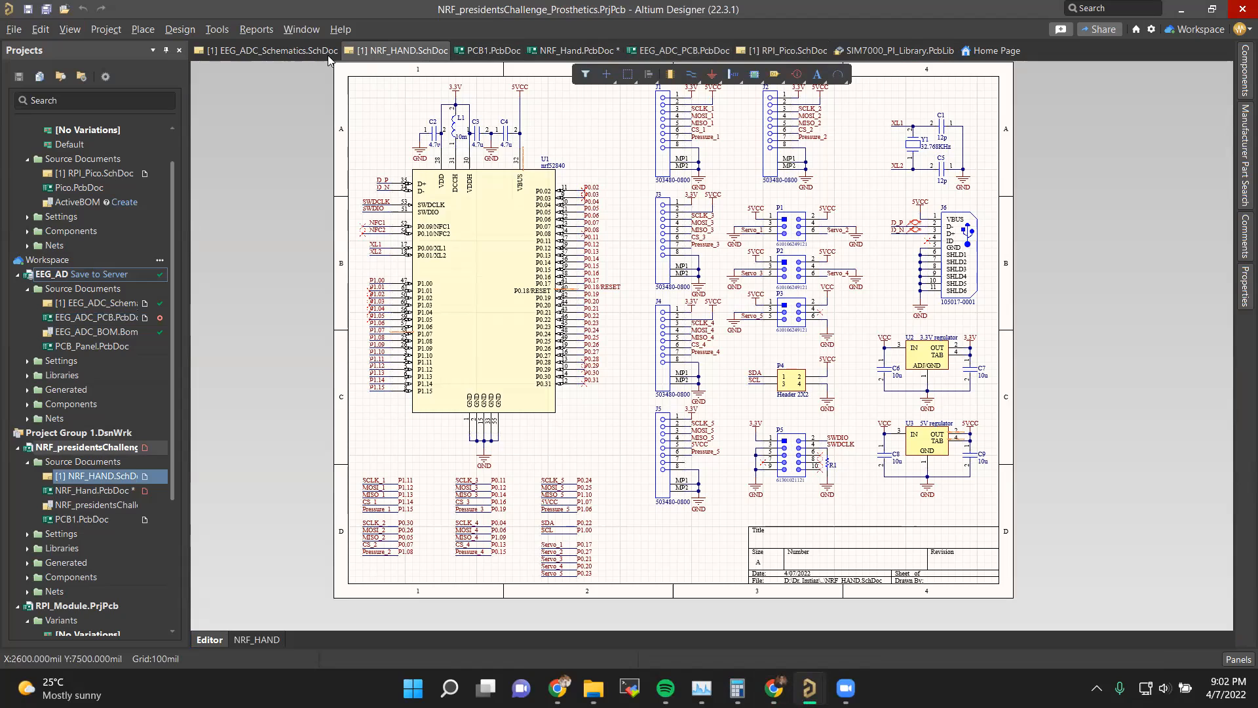
pyautogui.click(308, 51)
pyautogui.keyDown('ctrl'); pyautogui.scroll(-3, 764, 328); pyautogui.keyUp('ctrl')
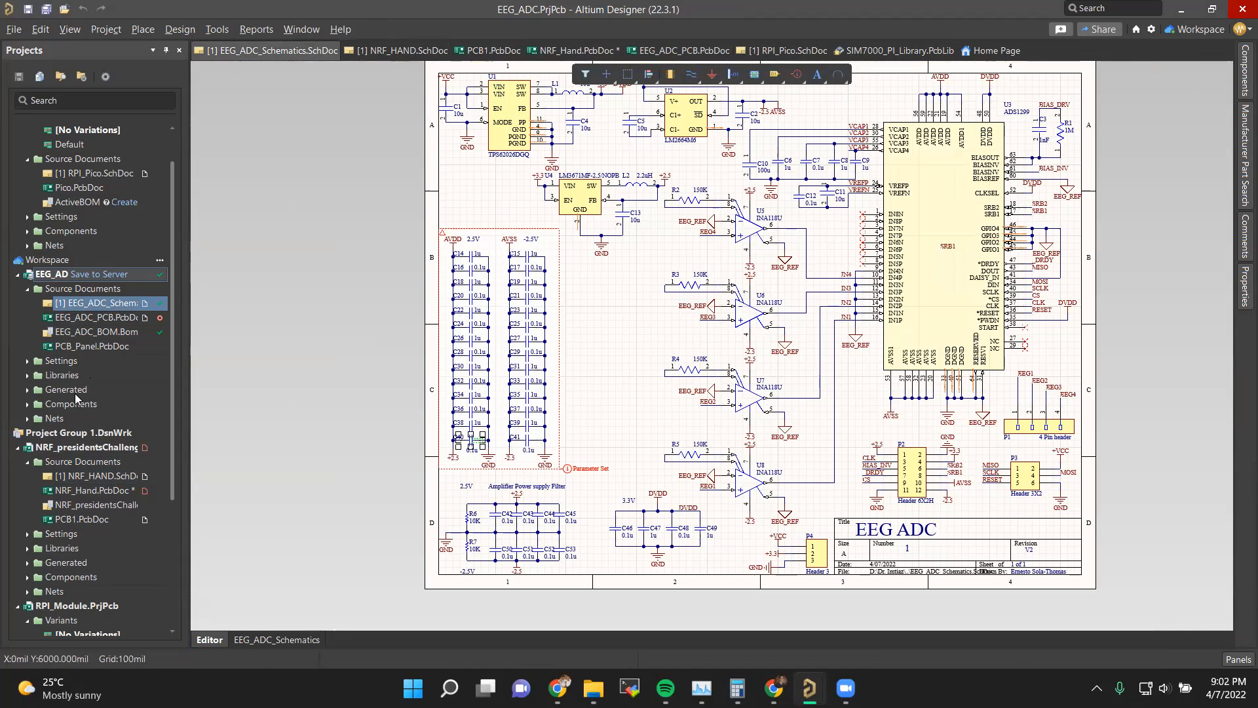
pyautogui.click(92, 519)
pyautogui.click(80, 476)
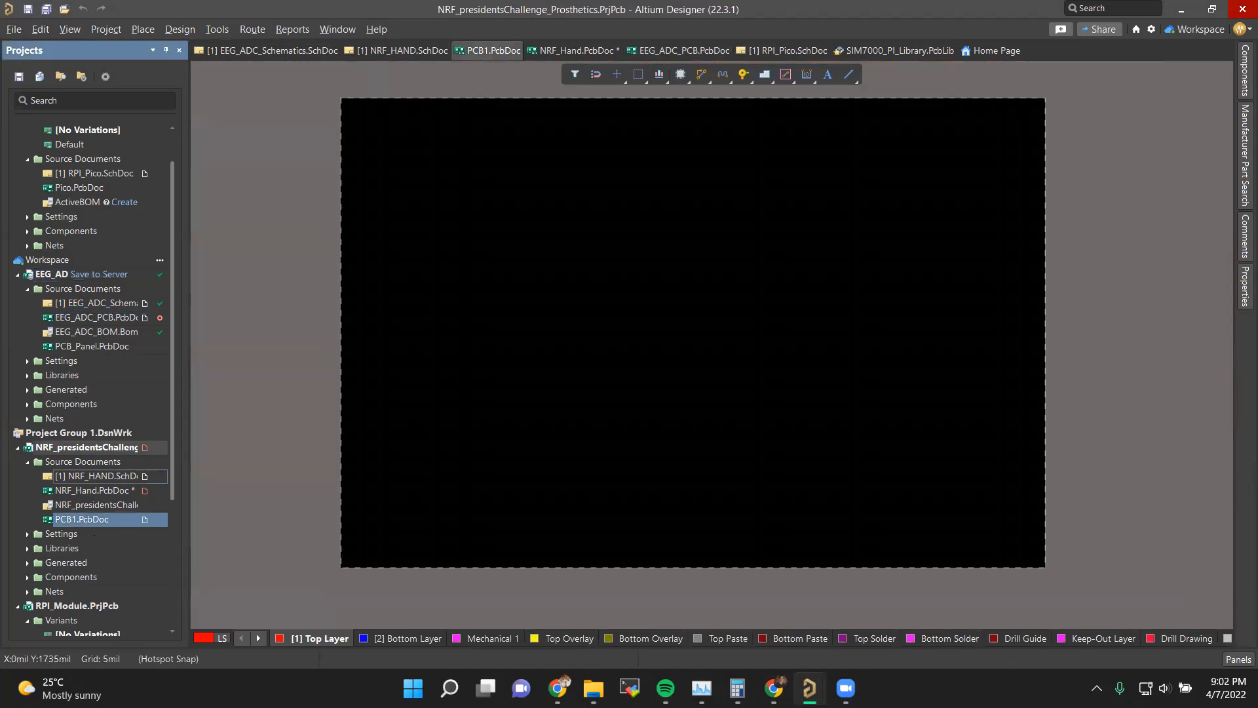
pyautogui.scroll(1, 691, 352)
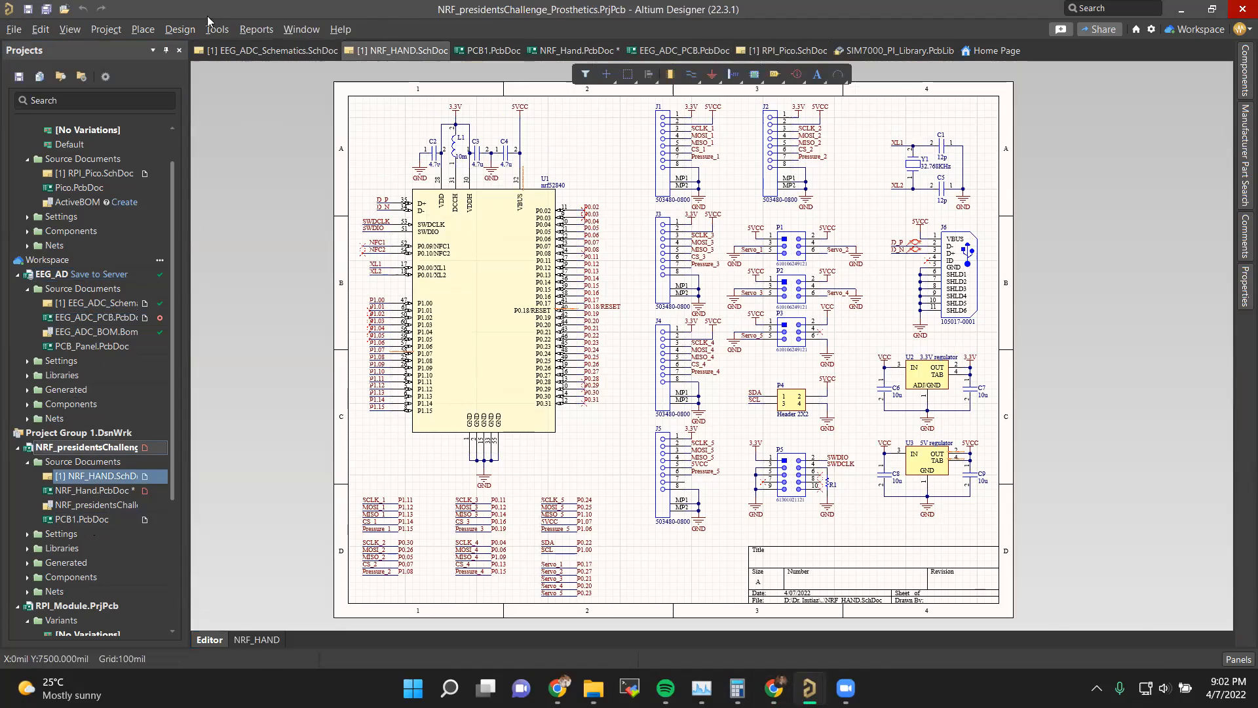
# Step: Run Design > Update PCB Document PCB1.PcbDoc, retrying after the cannot-locate-document error
pyautogui.click(183, 30)
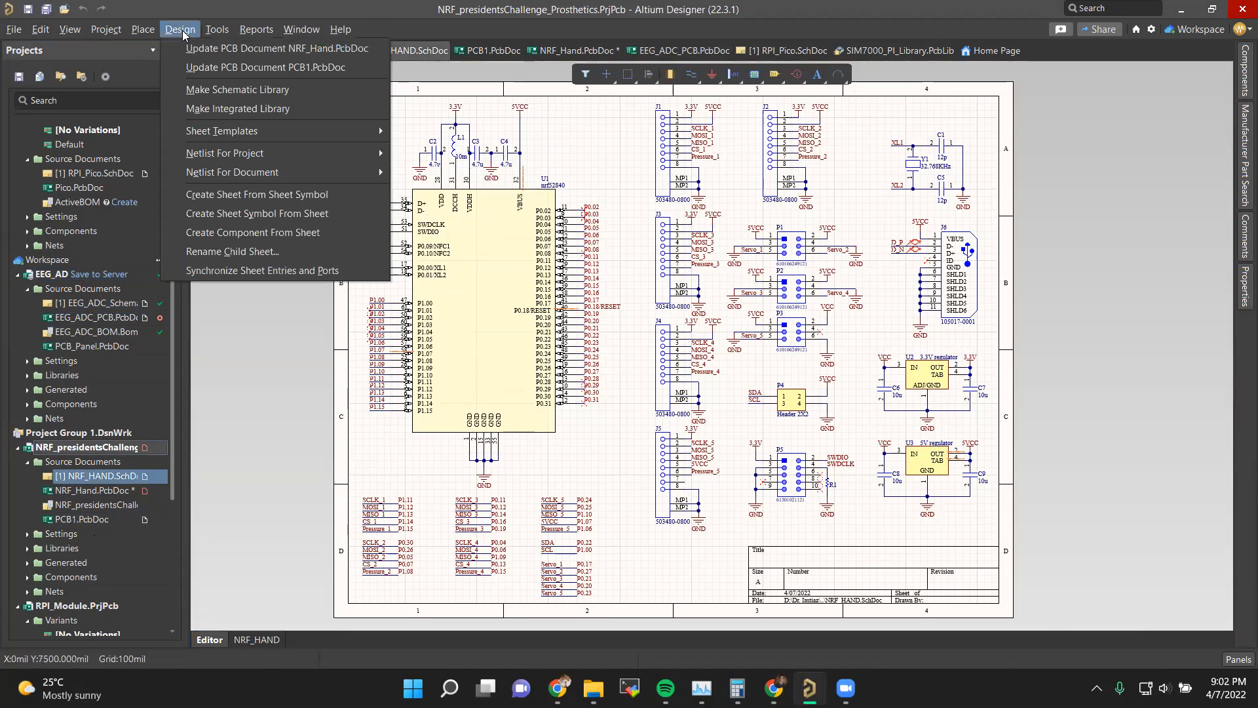
pyautogui.click(239, 70)
pyautogui.click(725, 372)
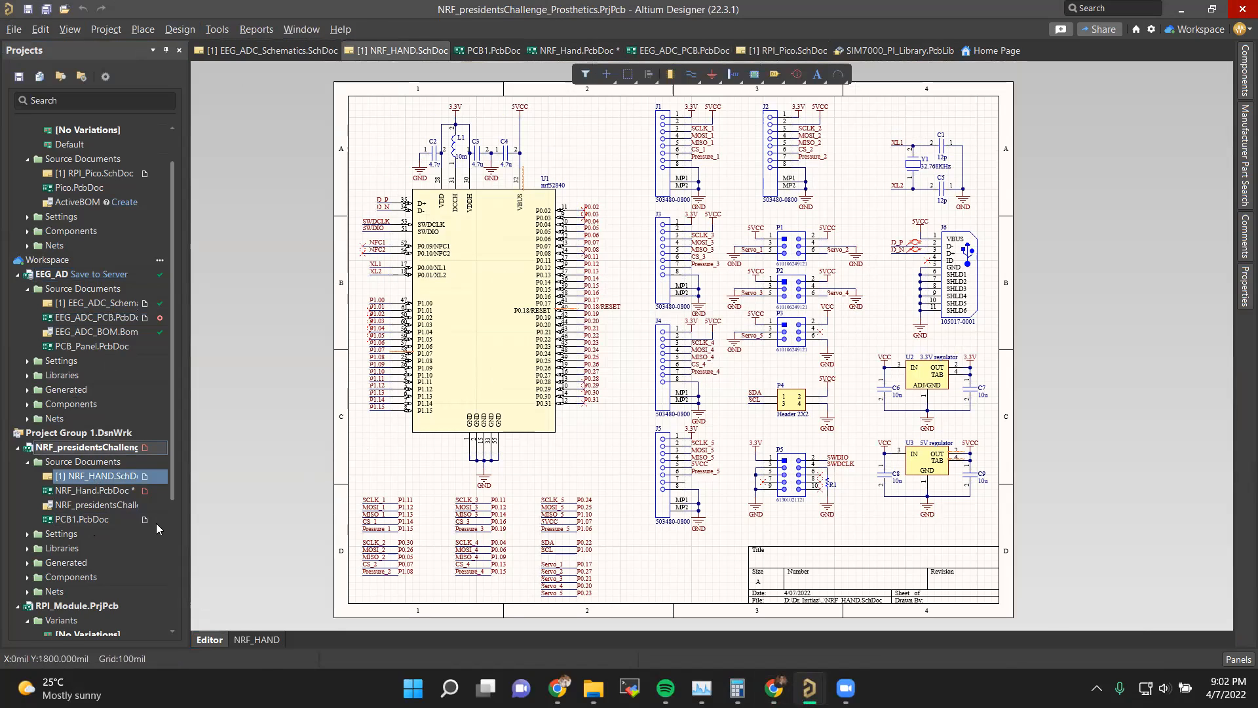
pyautogui.doubleClick(128, 519)
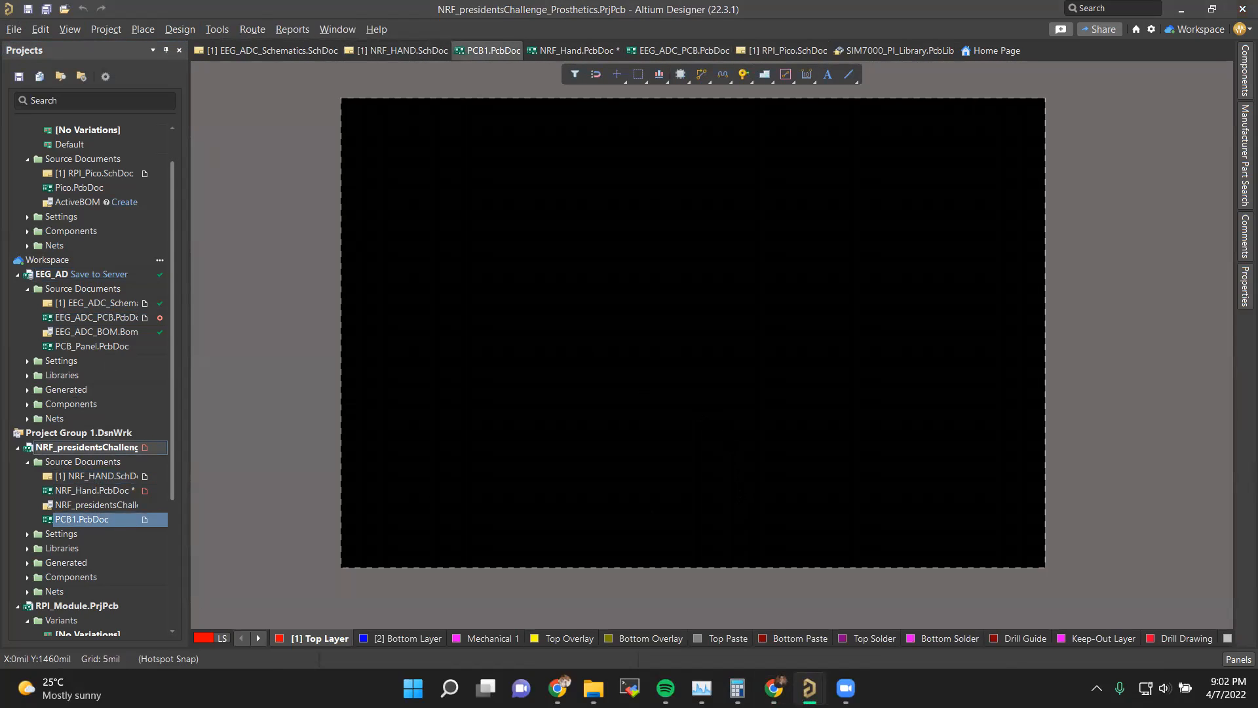
pyautogui.scroll(-4, 126, 451)
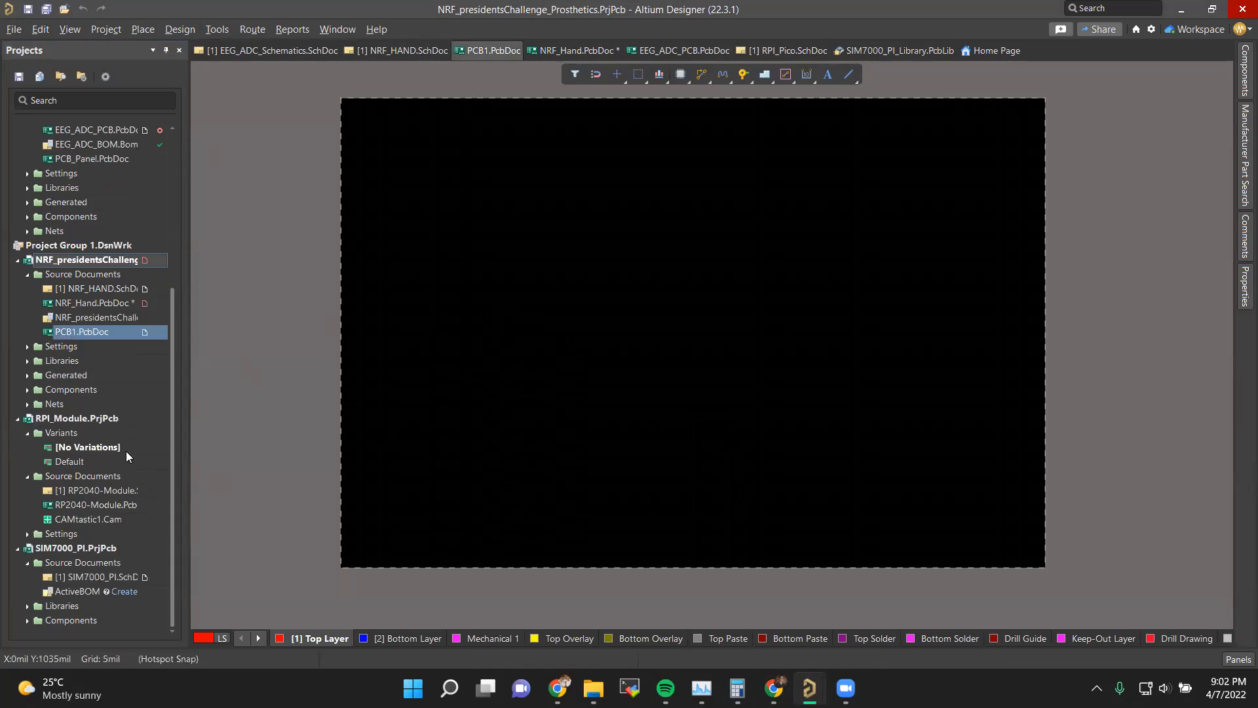
pyautogui.doubleClick(78, 289)
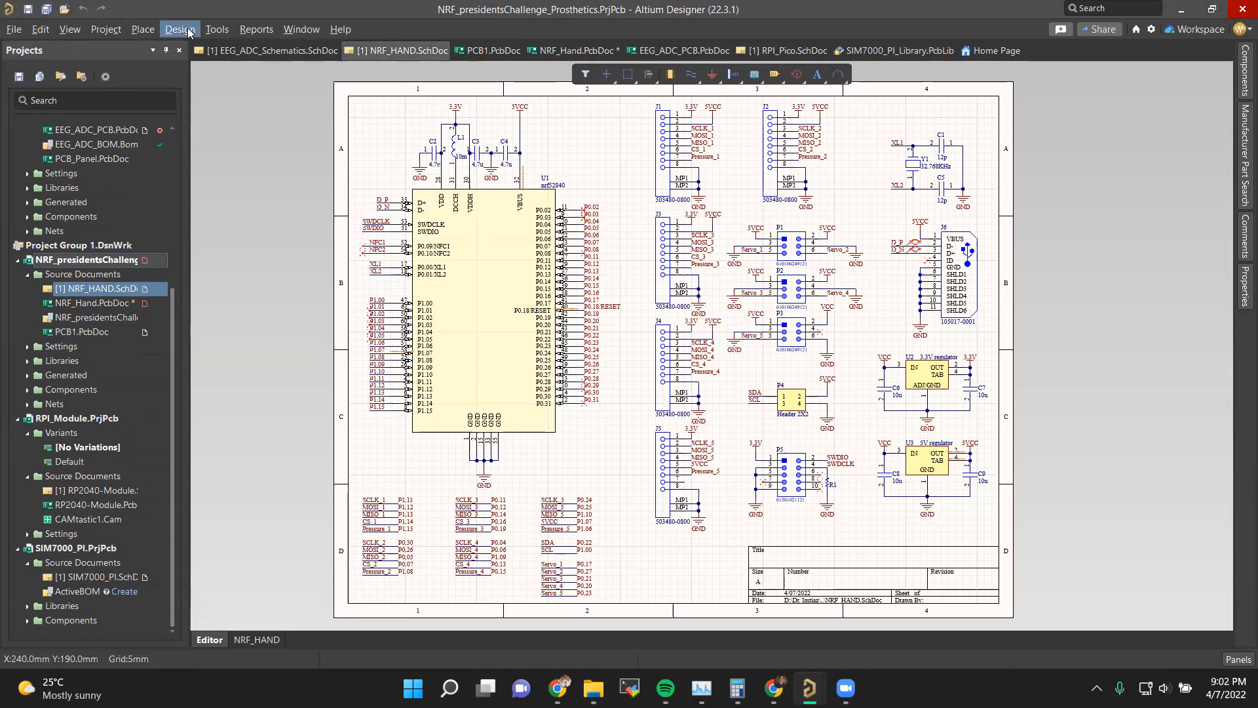
pyautogui.click(180, 29)
pyautogui.click(209, 67)
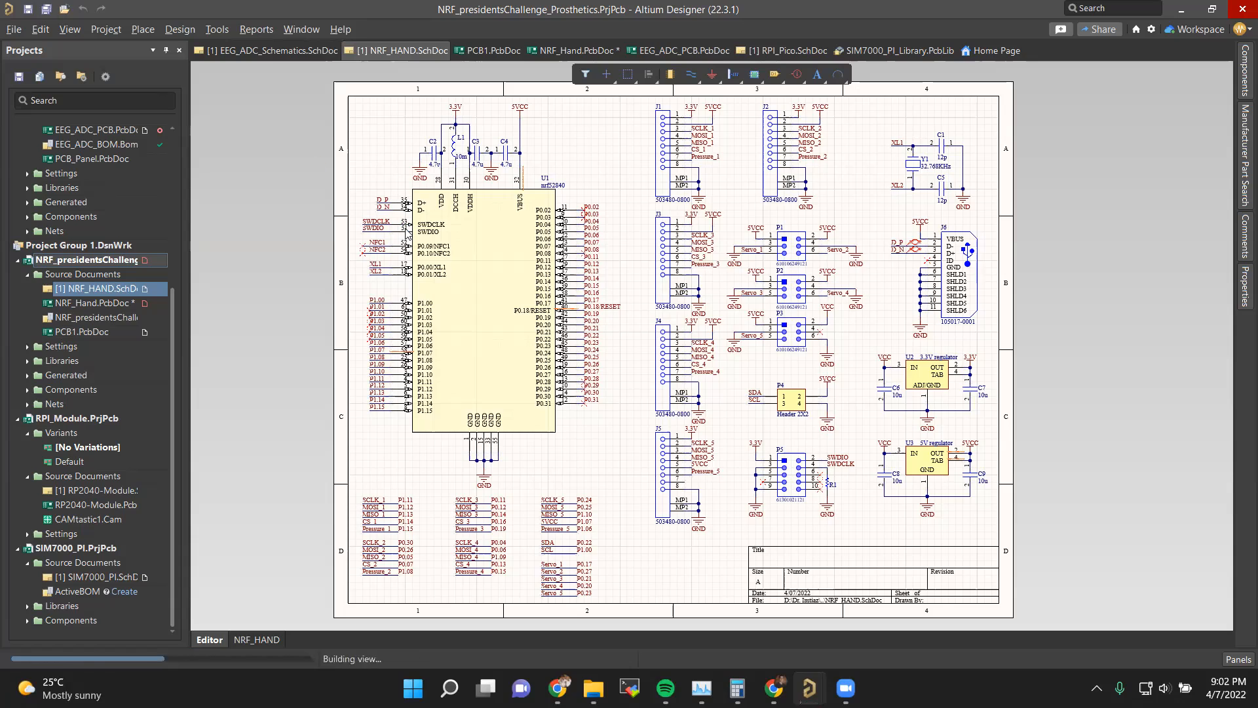
# Step: Validate and execute the Engineering Change Order, then close it to see the imported parts
pyautogui.click(330, 569)
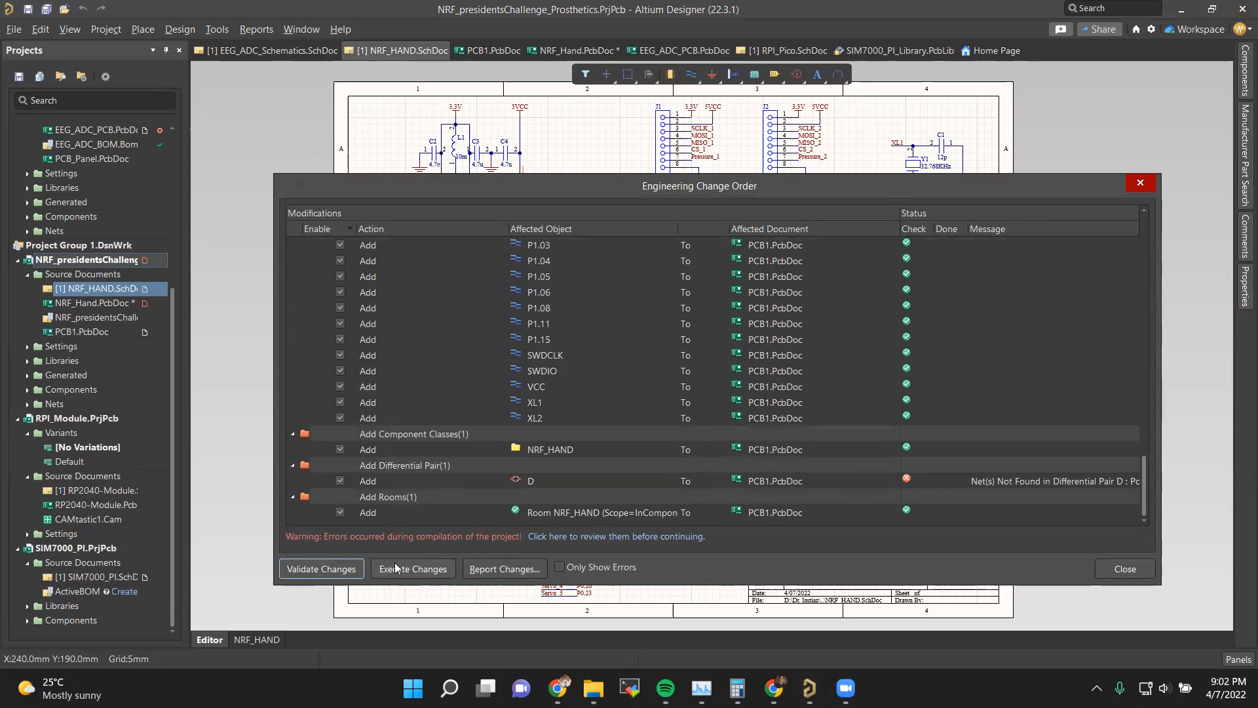
pyautogui.click(421, 567)
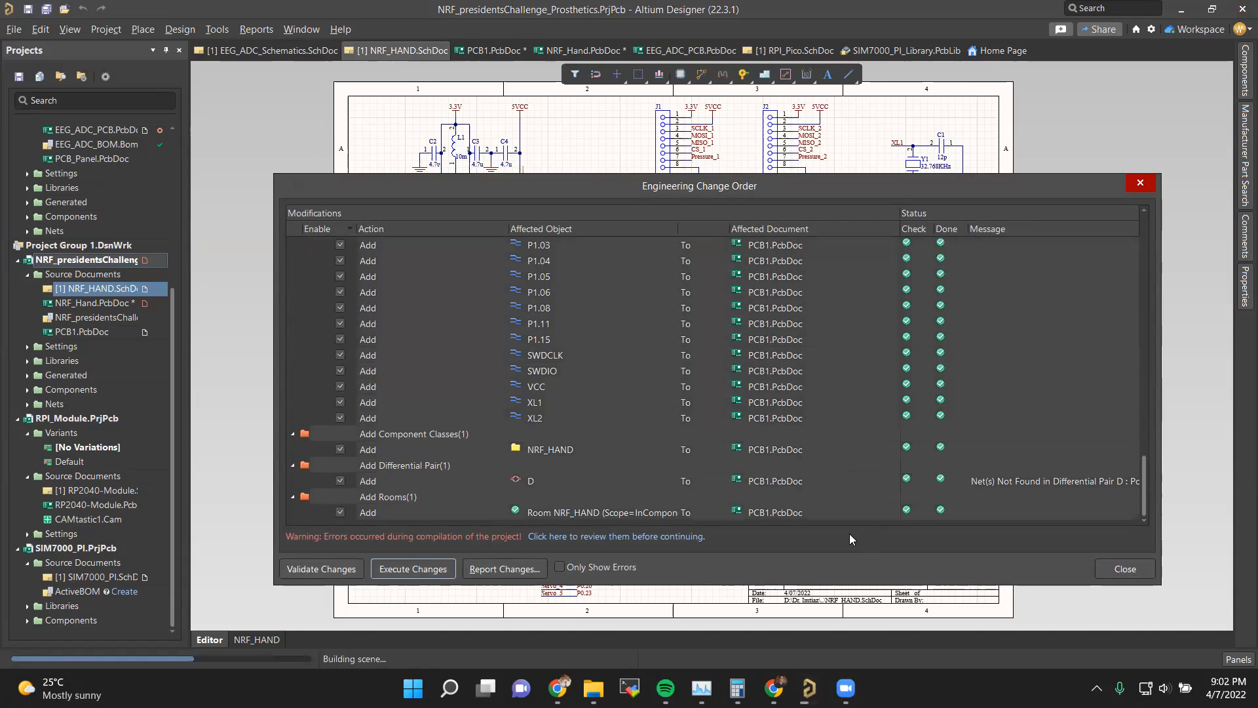
pyautogui.click(1123, 569)
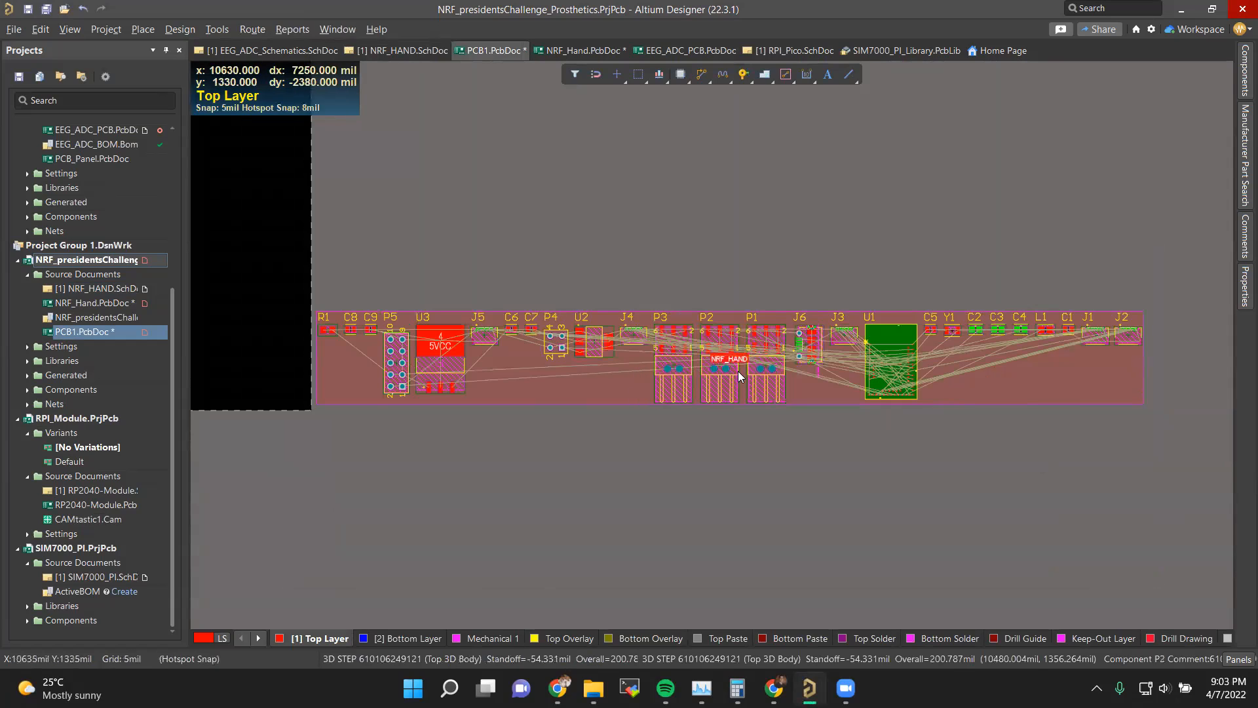
# Step: Orbit the routed NRF_Hand board in 3D to inspect it
pyautogui.click(581, 50)
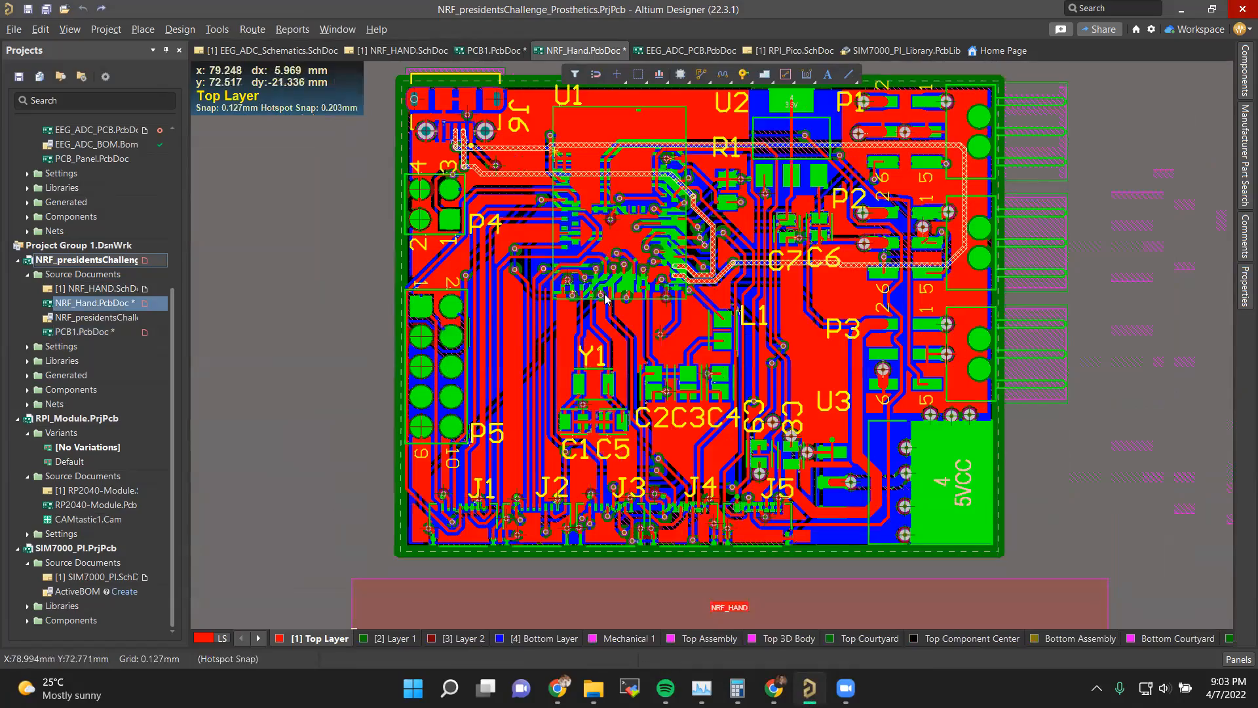
pyautogui.press('3')
pyautogui.keyDown('shift'); pyautogui.moveTo(597, 287); pyautogui.dragTo(775, 376, button='right'); pyautogui.keyUp('shift')
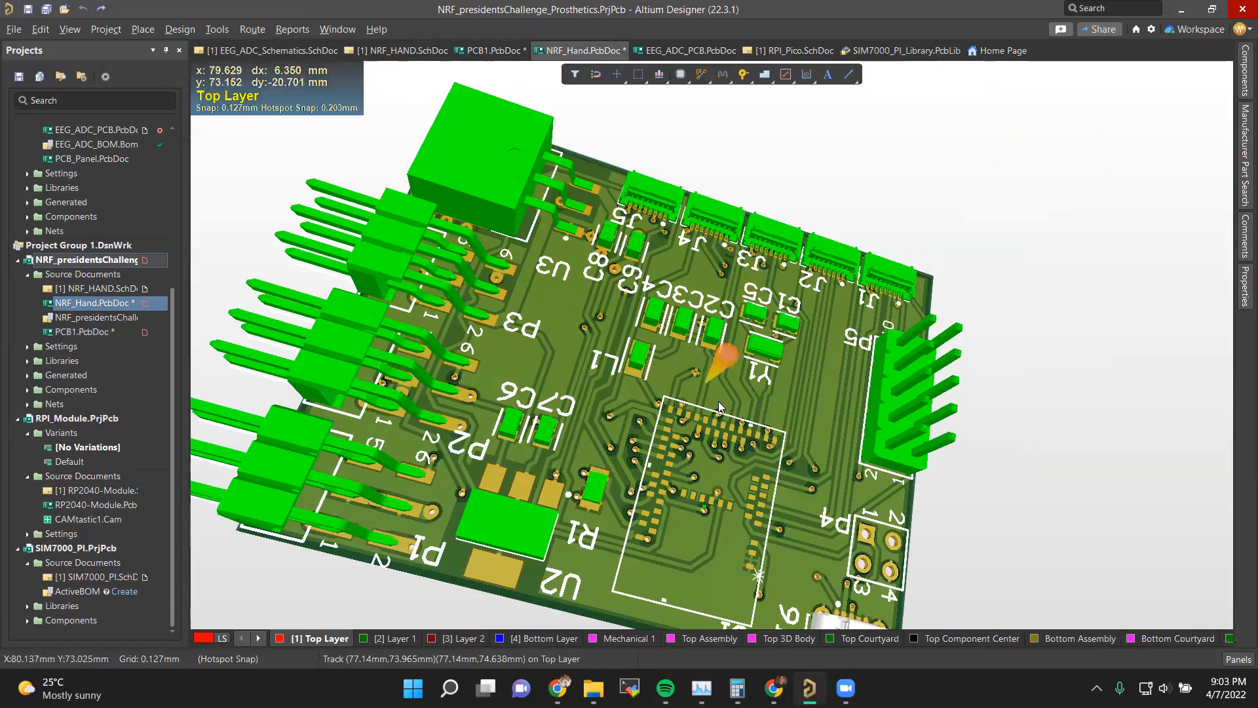
pyautogui.keyDown('shift'); pyautogui.moveTo(720, 407); pyautogui.dragTo(833, 383, button='right'); pyautogui.keyUp('shift')
# Step: Return to 2D and drag U1 out of PCB1's component row
pyautogui.press('2')
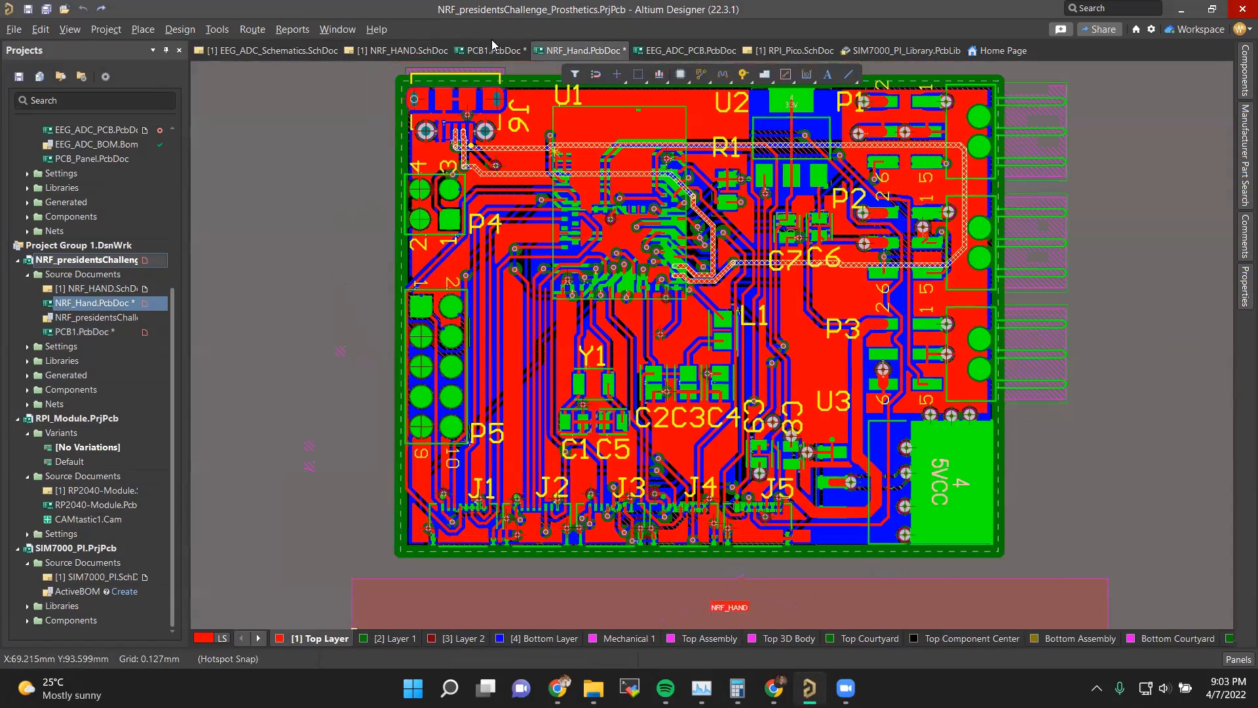
pyautogui.click(493, 50)
pyautogui.moveTo(899, 361); pyautogui.dragTo(468, 529)
# Step: Move the U1 module onto the black board area
pyautogui.scroll(-4, 570, 455)
pyautogui.keyDown('shift'); pyautogui.scroll(3, 596, 431); pyautogui.keyUp('shift')
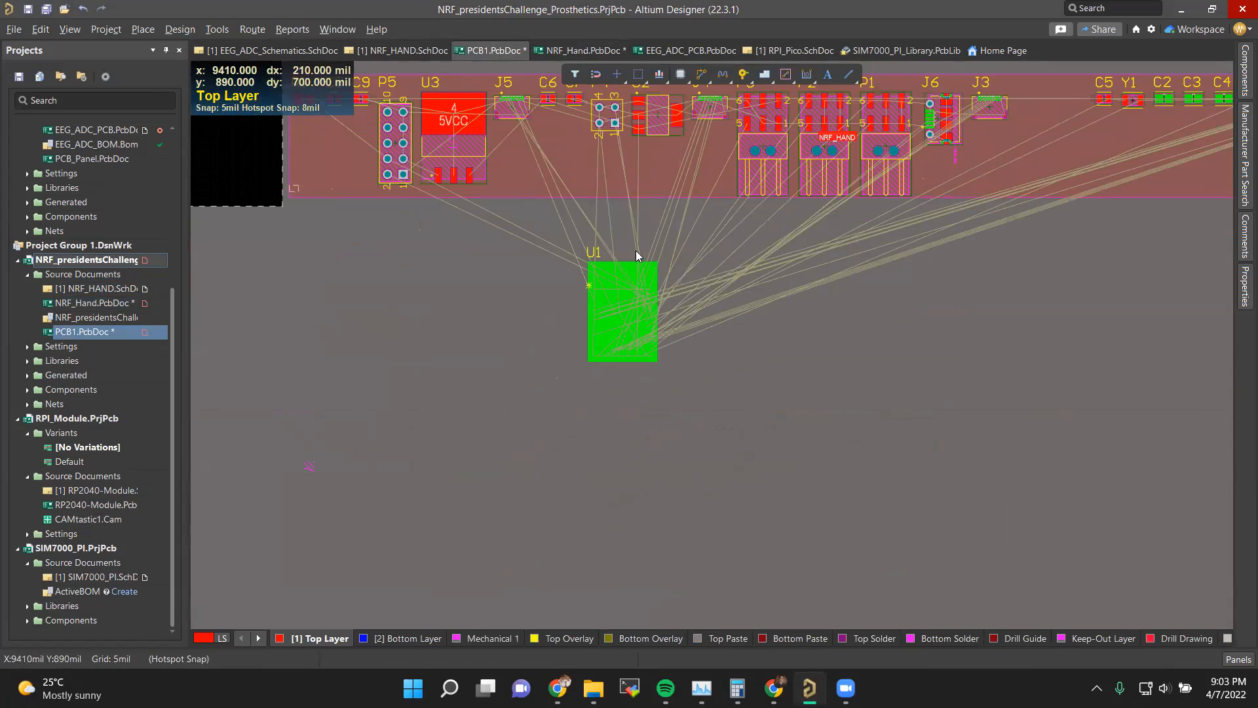
pyautogui.moveTo(631, 420); pyautogui.dragTo(683, 435)
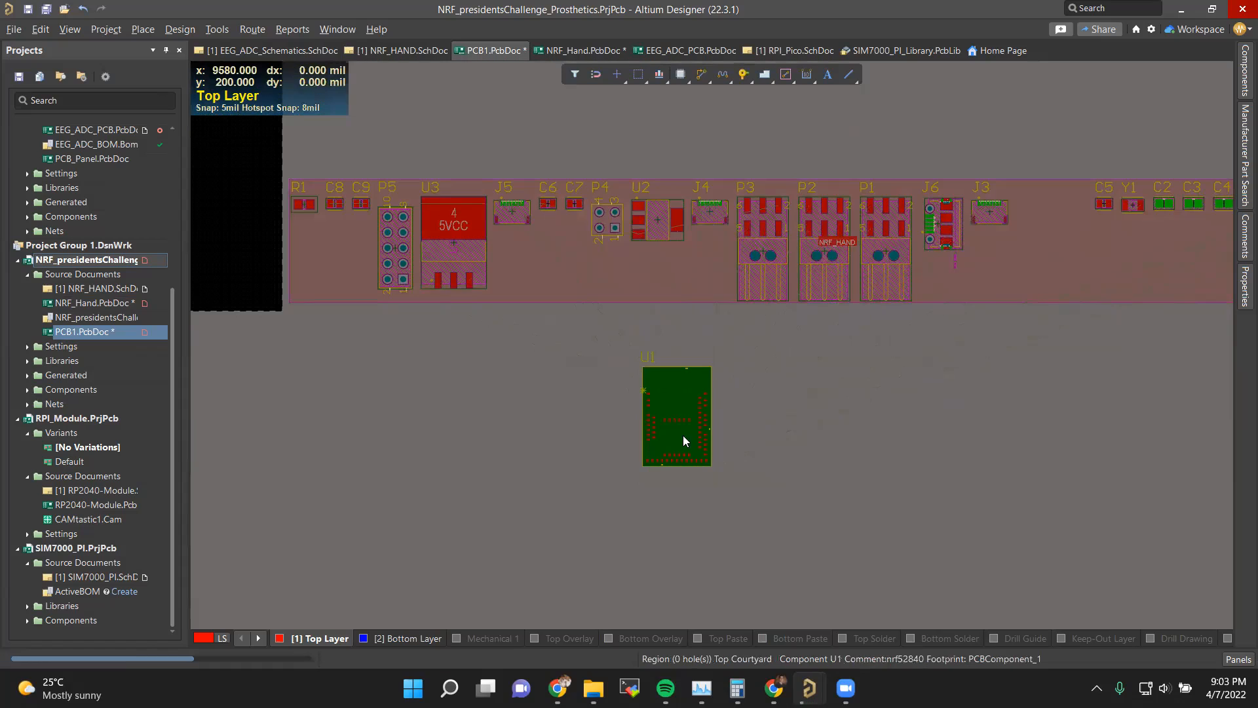
pyautogui.moveTo(647, 381); pyautogui.dragTo(857, 383, button='right')
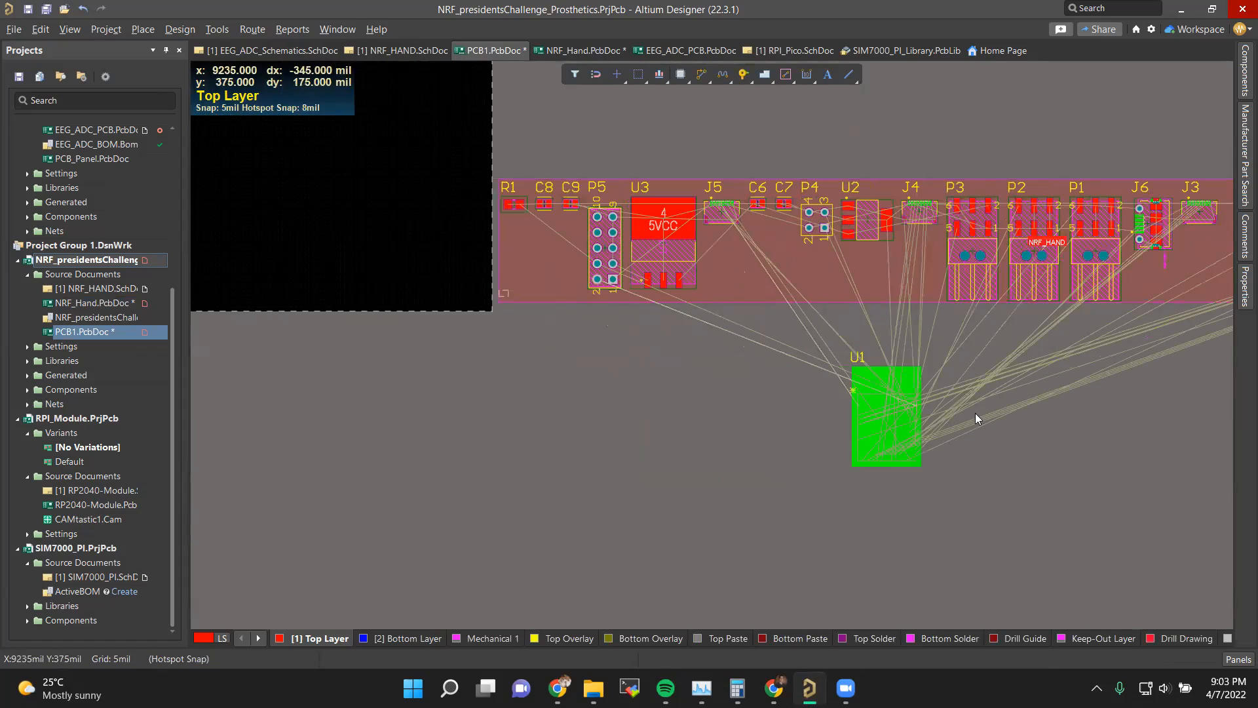
pyautogui.hscroll(6, 771, 380)
pyautogui.hscroll(-2, 763, 382)
pyautogui.click(681, 414)
pyautogui.moveTo(682, 414); pyautogui.dragTo(565, 345)
# Step: Place P5 to the right of U1, rotated to face it
pyautogui.keyDown('shift'); pyautogui.hscroll(2, 598, 396); pyautogui.keyUp('shift')
pyautogui.keyDown('ctrl'); pyautogui.scroll(2, 439, 370); pyautogui.keyUp('ctrl')
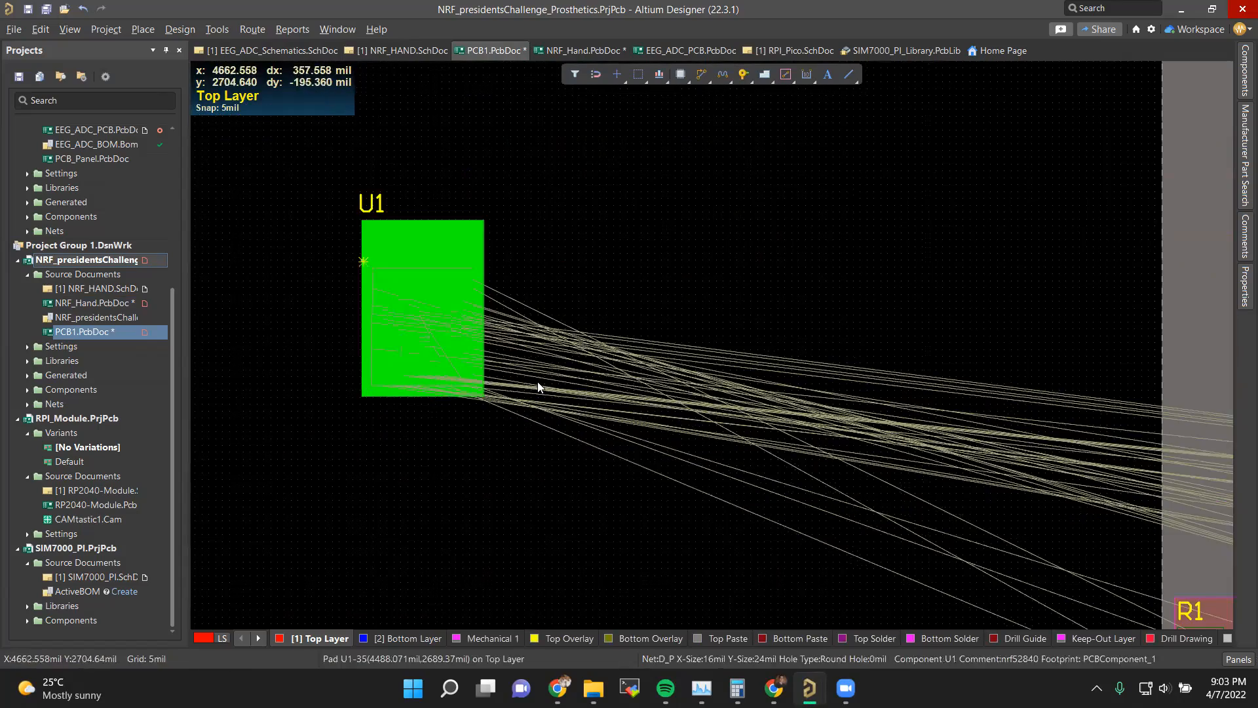
pyautogui.keyDown('ctrl'); pyautogui.scroll(2, 537, 381); pyautogui.keyUp('ctrl')
pyautogui.keyDown('shift'); pyautogui.hscroll(2, 486, 266); pyautogui.keyUp('shift')
pyautogui.keyDown('ctrl'); pyautogui.scroll(-1, 436, 343); pyautogui.keyUp('ctrl')
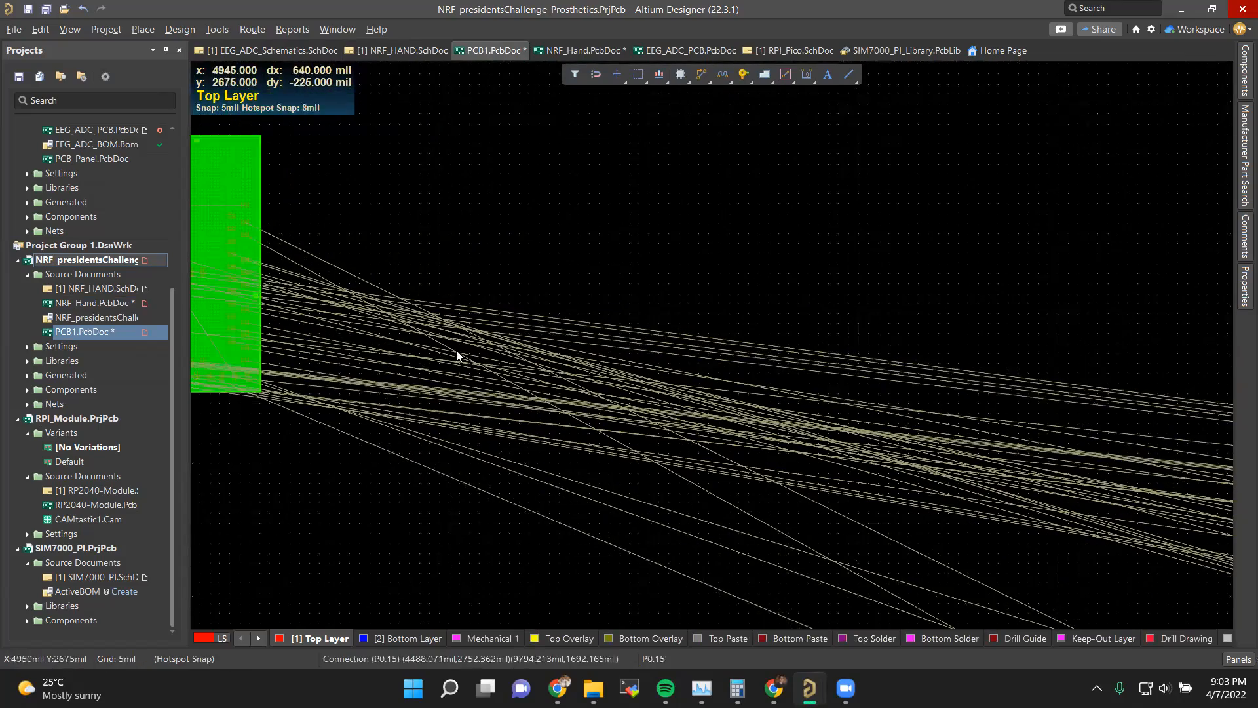
pyautogui.keyDown('ctrl'); pyautogui.scroll(-4, 602, 395); pyautogui.keyUp('ctrl')
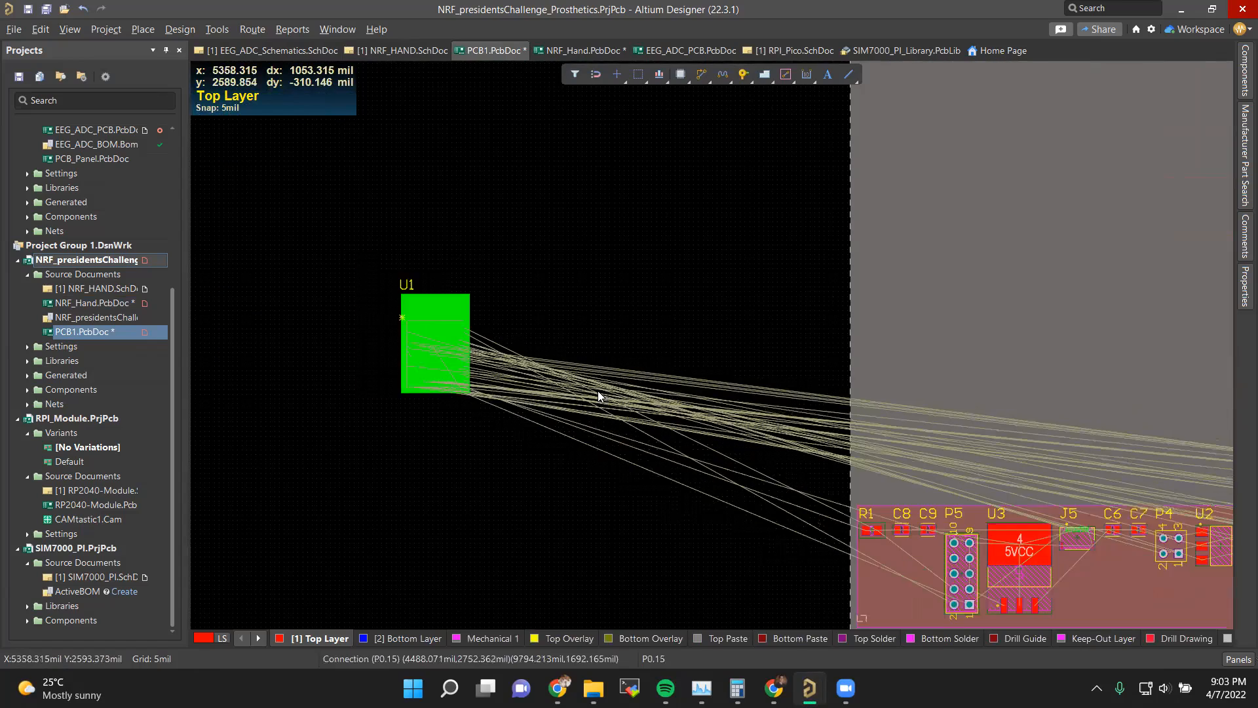
pyautogui.moveTo(907, 541); pyautogui.dragTo(302, 367)
pyautogui.press('space')
pyautogui.press('space')
pyautogui.press('space')
pyautogui.press('space')
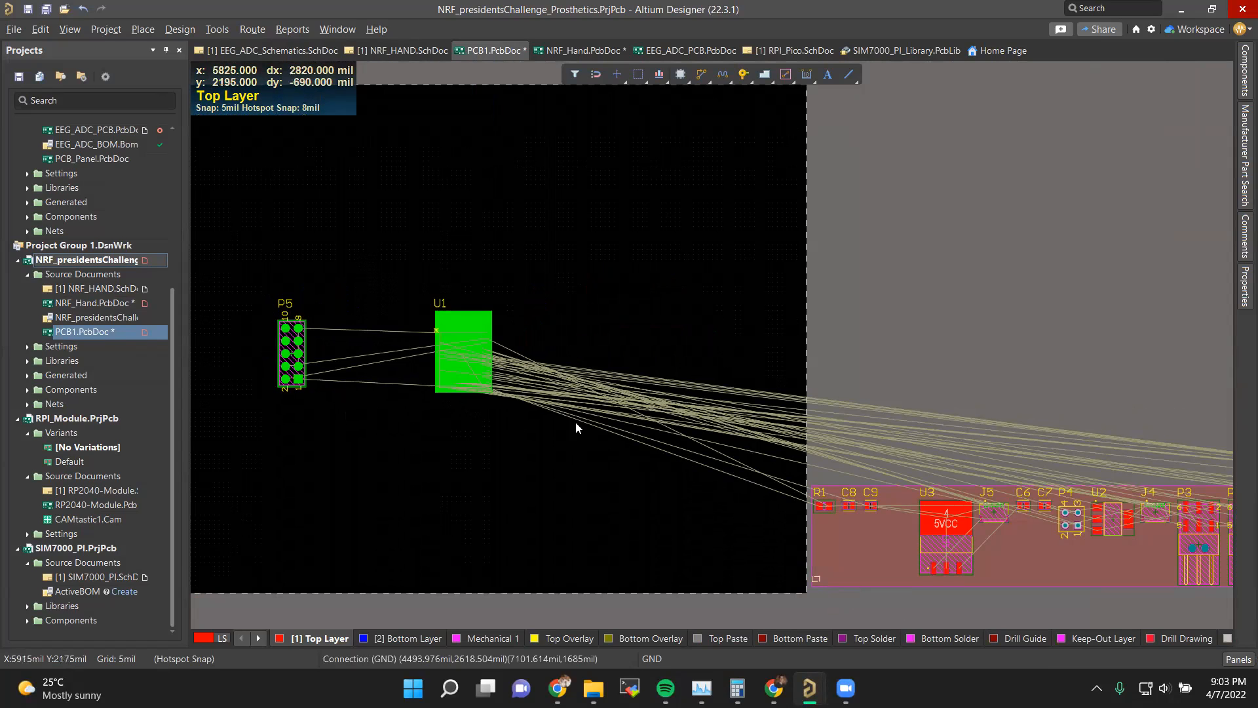
pyautogui.press('space')
pyautogui.moveTo(291, 364); pyautogui.dragTo(664, 349)
pyautogui.press('space')
# Step: Place P2 just above P5, rotated a quarter turn
pyautogui.keyDown('shift'); pyautogui.scroll(-3, 1073, 529); pyautogui.keyUp('shift')
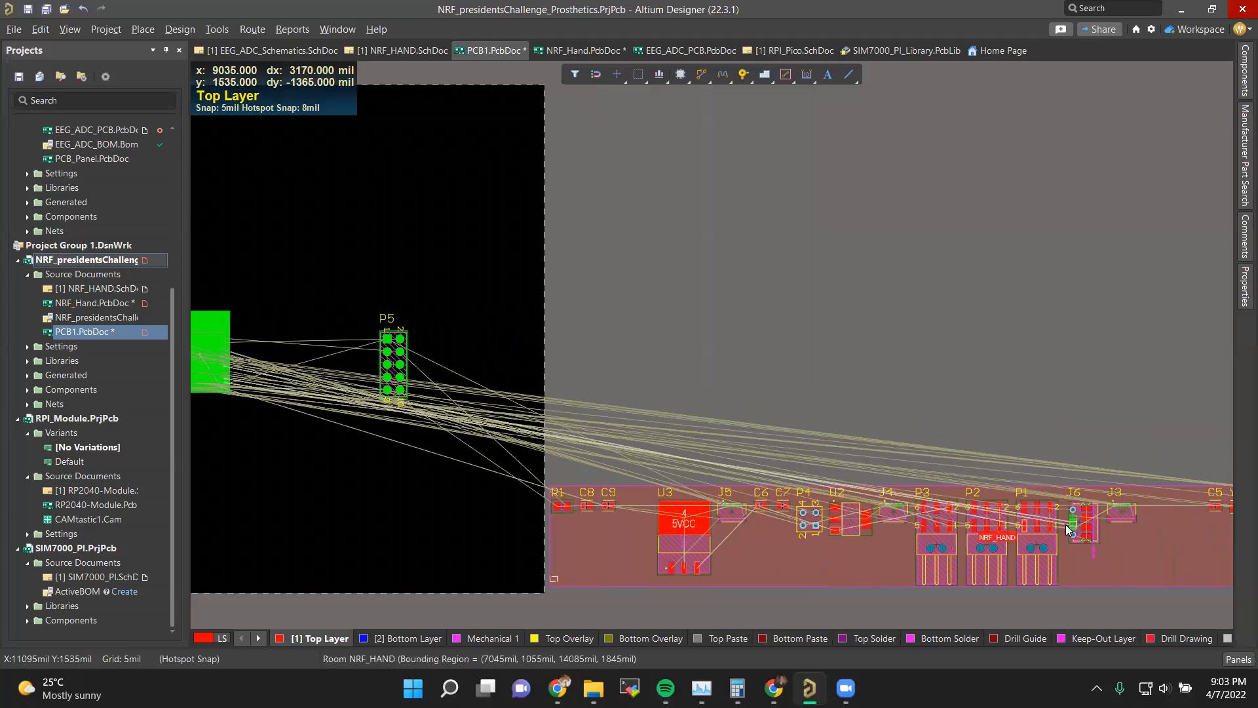
pyautogui.moveTo(971, 533); pyautogui.dragTo(583, 346)
pyautogui.press('space')
pyautogui.press('space')
pyautogui.press('space')
pyautogui.moveTo(536, 453); pyautogui.dragTo(584, 288)
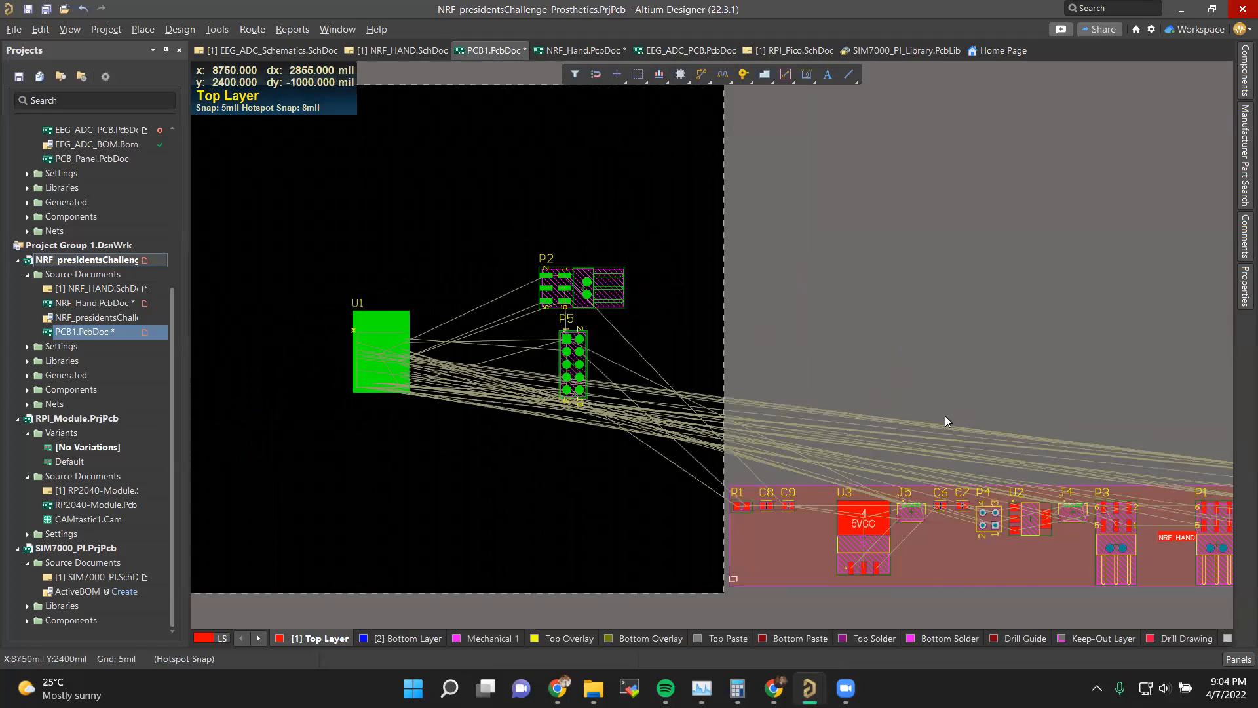
# Step: Place J1 upright on the left side of U1
pyautogui.keyDown('shift'); pyautogui.scroll(-3, 945, 419); pyautogui.keyUp('shift')
pyautogui.keyDown('shift'); pyautogui.scroll(-4, 832, 568); pyautogui.keyUp('shift')
pyautogui.keyDown('shift'); pyautogui.scroll(-2, 832, 567); pyautogui.keyUp('shift')
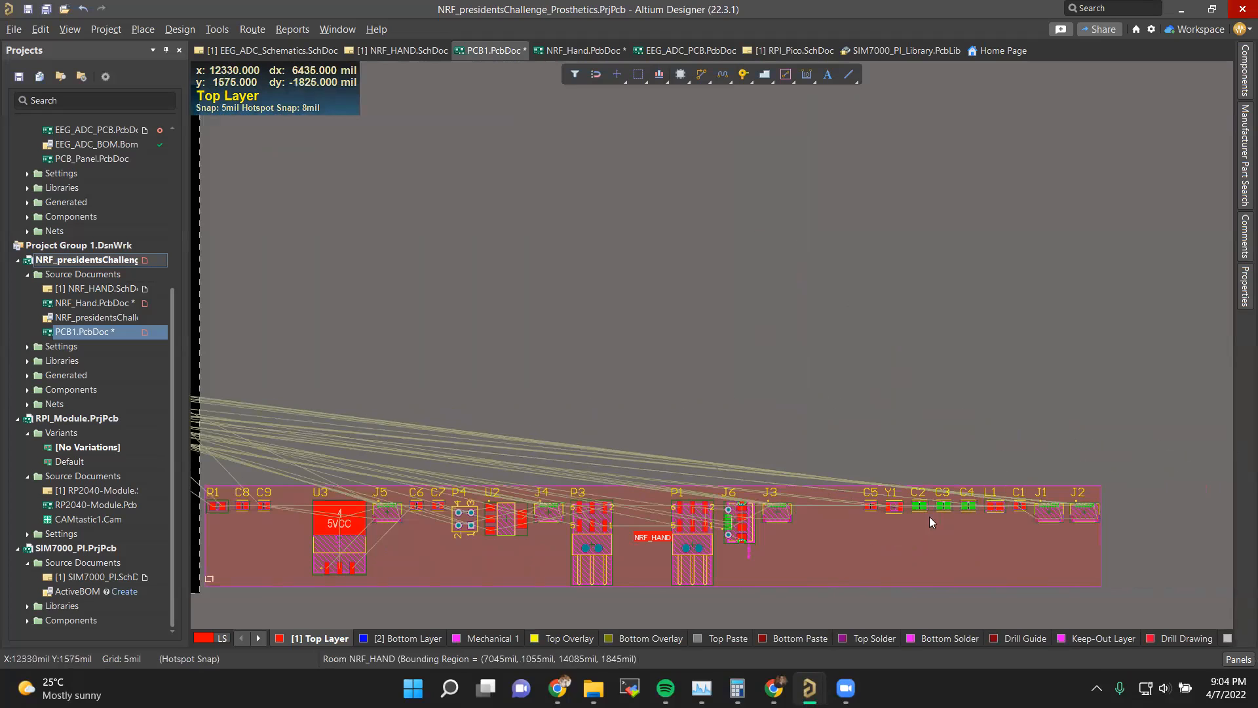
pyautogui.moveTo(1049, 517); pyautogui.dragTo(371, 302)
pyautogui.press('space')
pyautogui.keyDown('shift'); pyautogui.scroll(3, 523, 411); pyautogui.keyUp('shift')
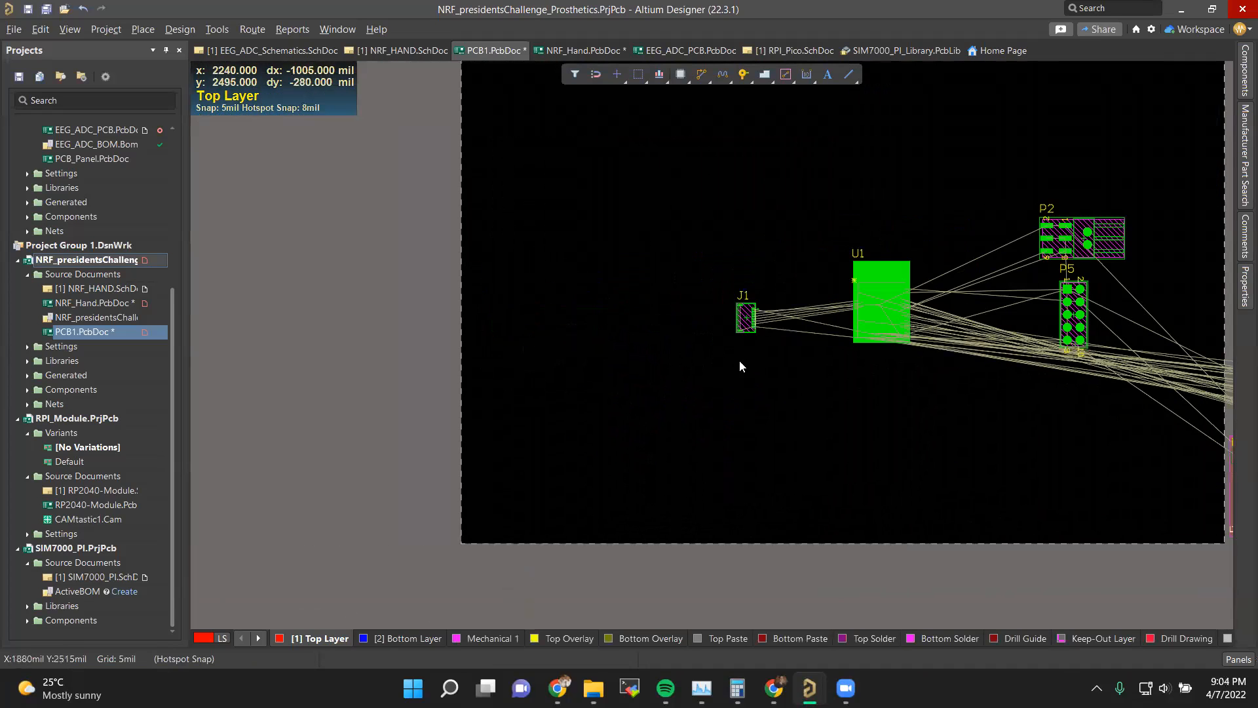
pyautogui.keyDown('ctrl'); pyautogui.scroll(3, 785, 366); pyautogui.keyUp('ctrl')
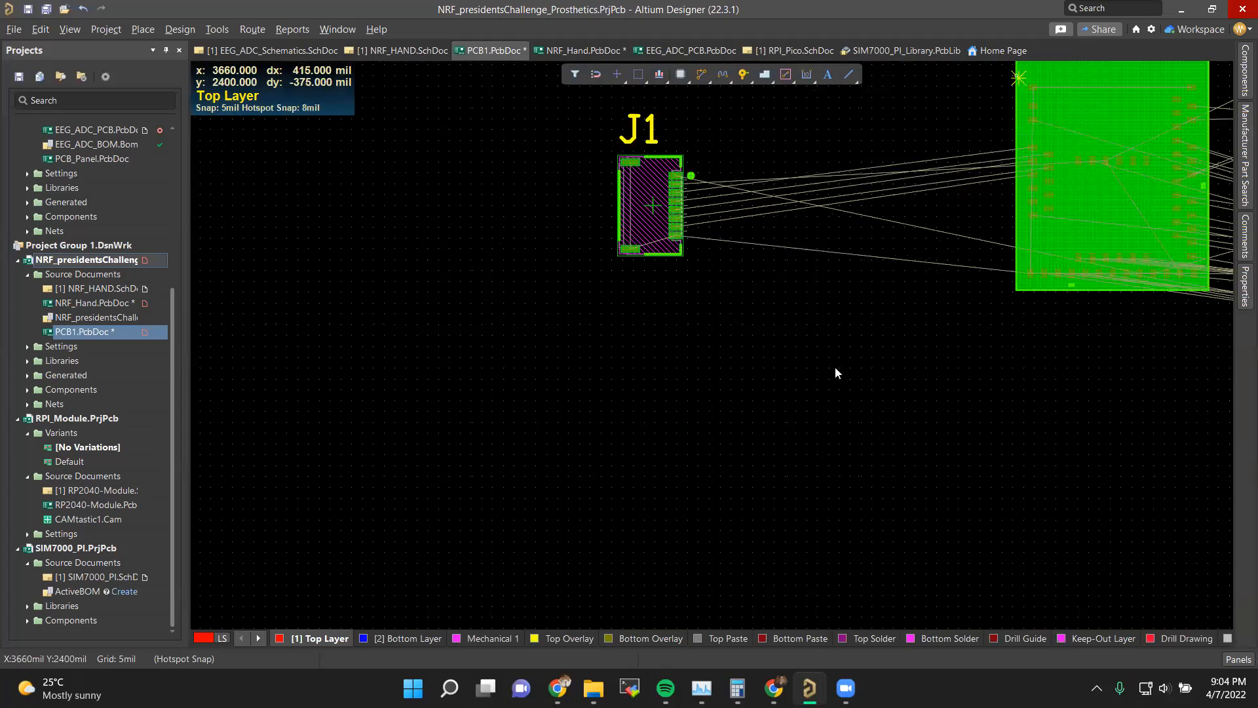
pyautogui.keyDown('ctrl'); pyautogui.scroll(2, 785, 235); pyautogui.keyUp('ctrl')
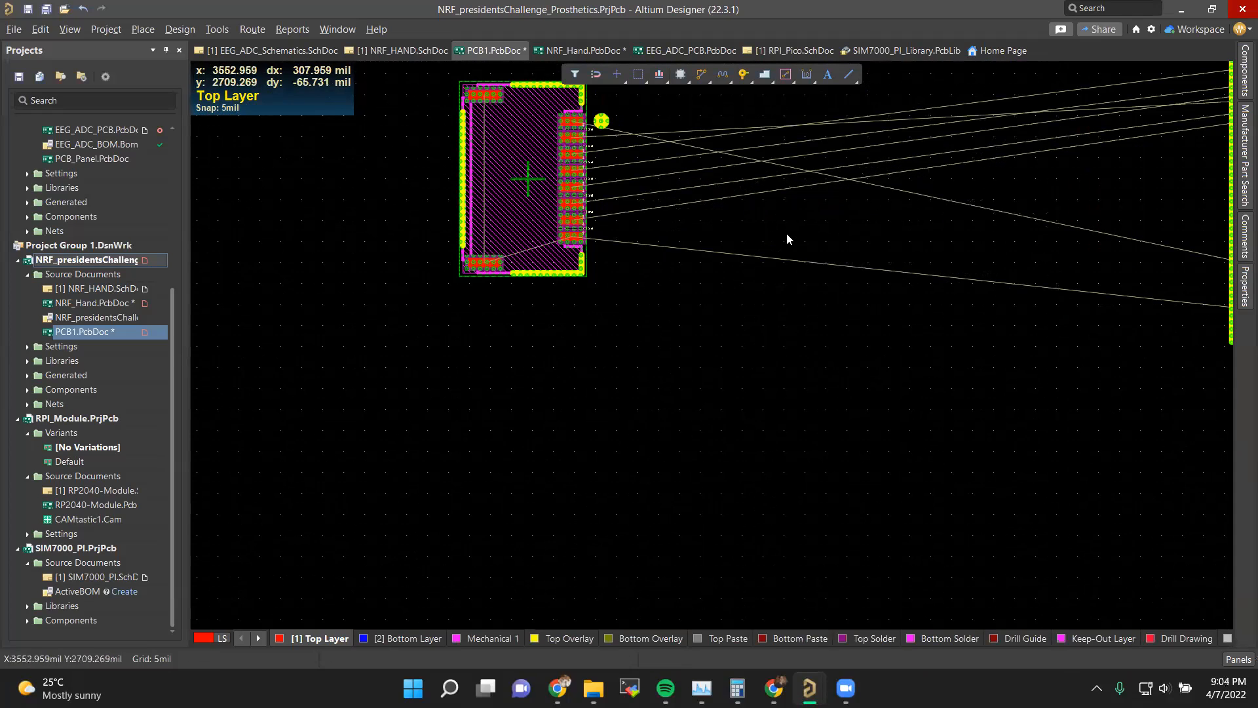
pyautogui.keyDown('shift'); pyautogui.scroll(-4, 660, 205); pyautogui.keyUp('shift')
pyautogui.scroll(3, 677, 357)
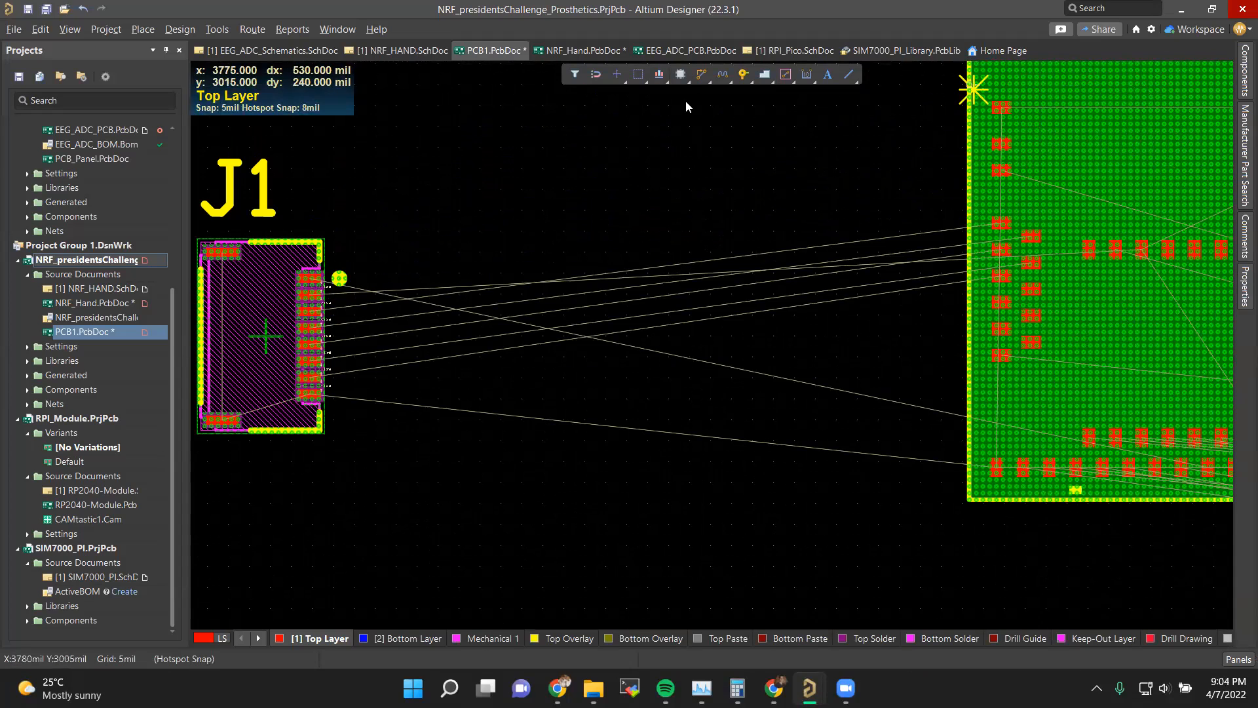
# Step: Route a top-layer track from a J1 pad to U1, abandoning two 5VCC route attempts
pyautogui.click(312, 314)
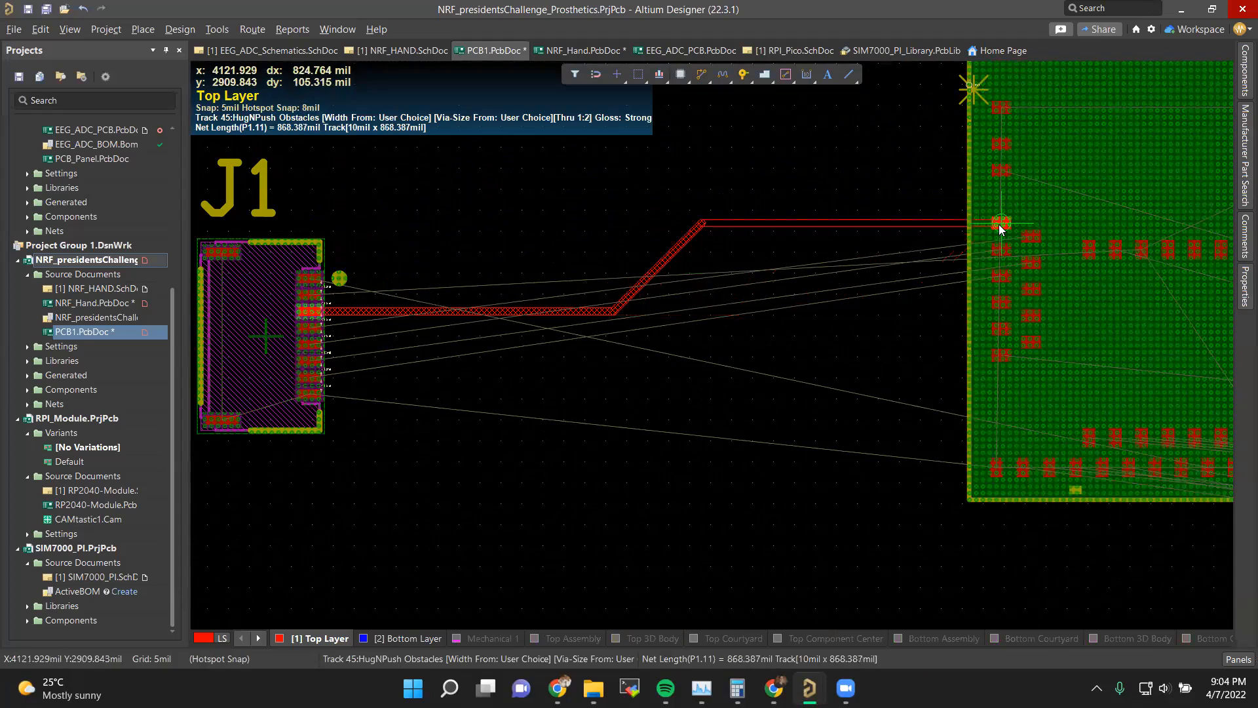
pyautogui.click(1000, 226)
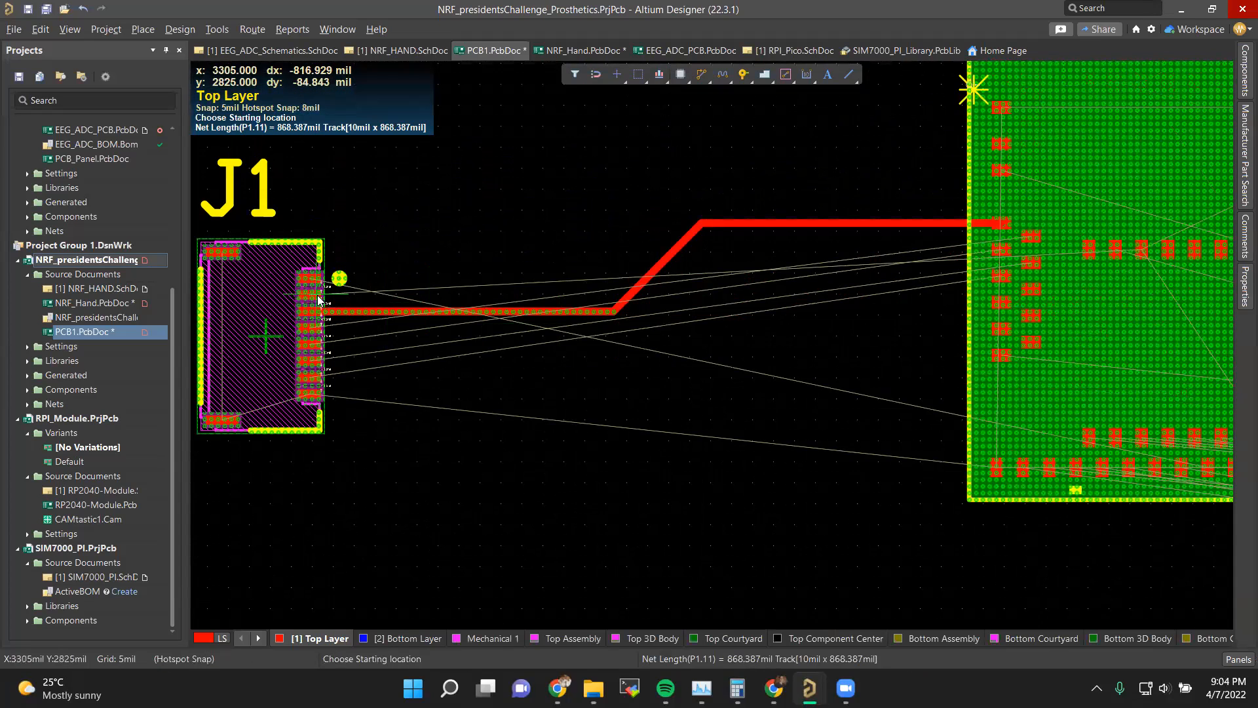
pyautogui.click(314, 293)
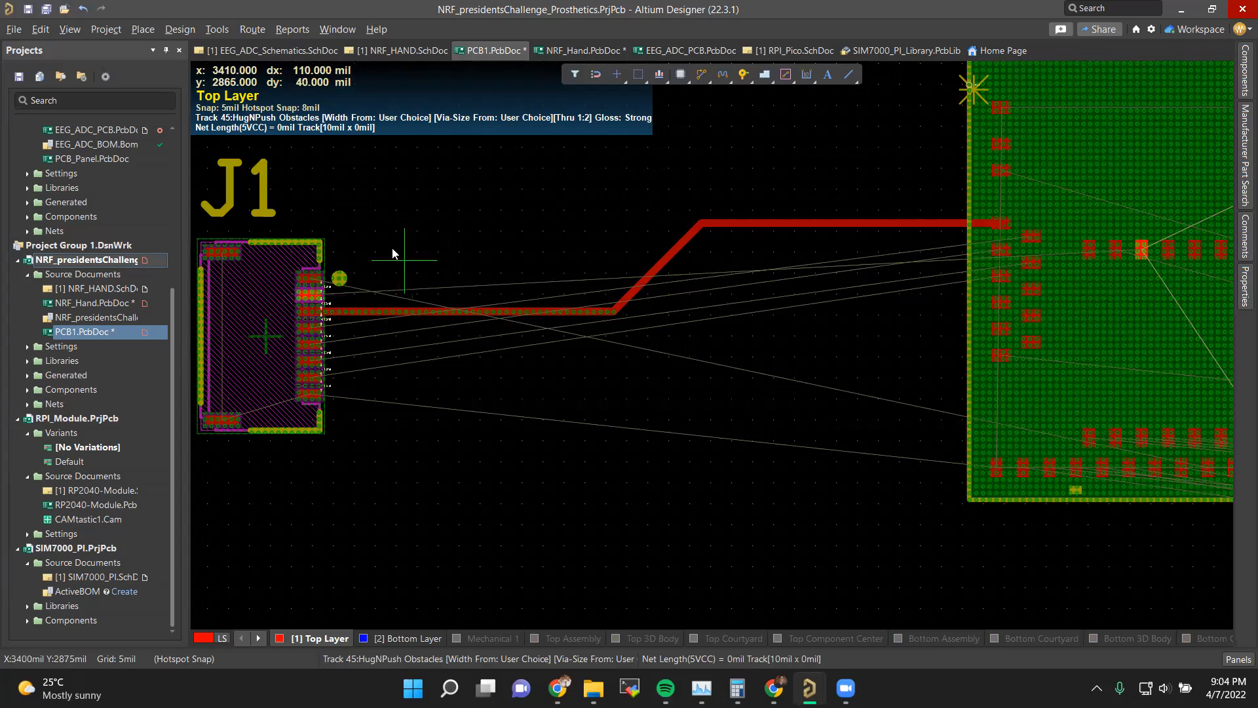
pyautogui.press('Escape')
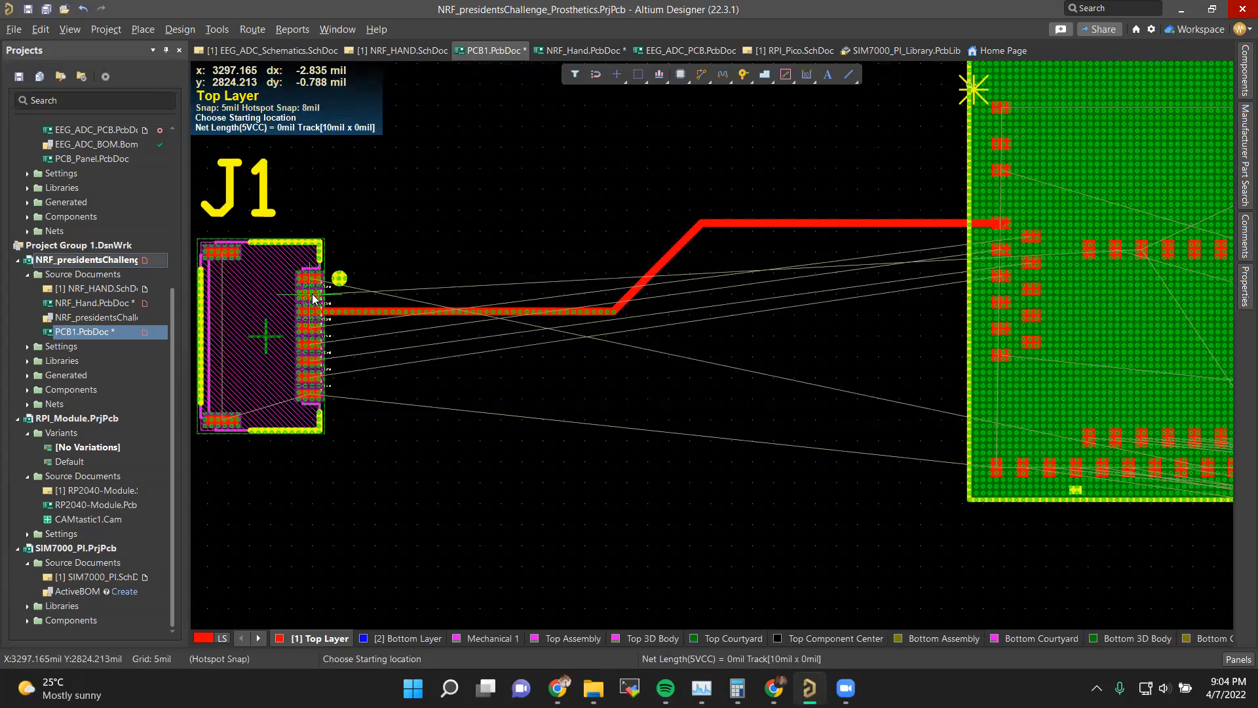
pyautogui.click(313, 297)
pyautogui.press('Escape')
# Step: Abandon a 3.3V track from J1's top pad, then route a short MISO_5 track from U1
pyautogui.click(313, 278)
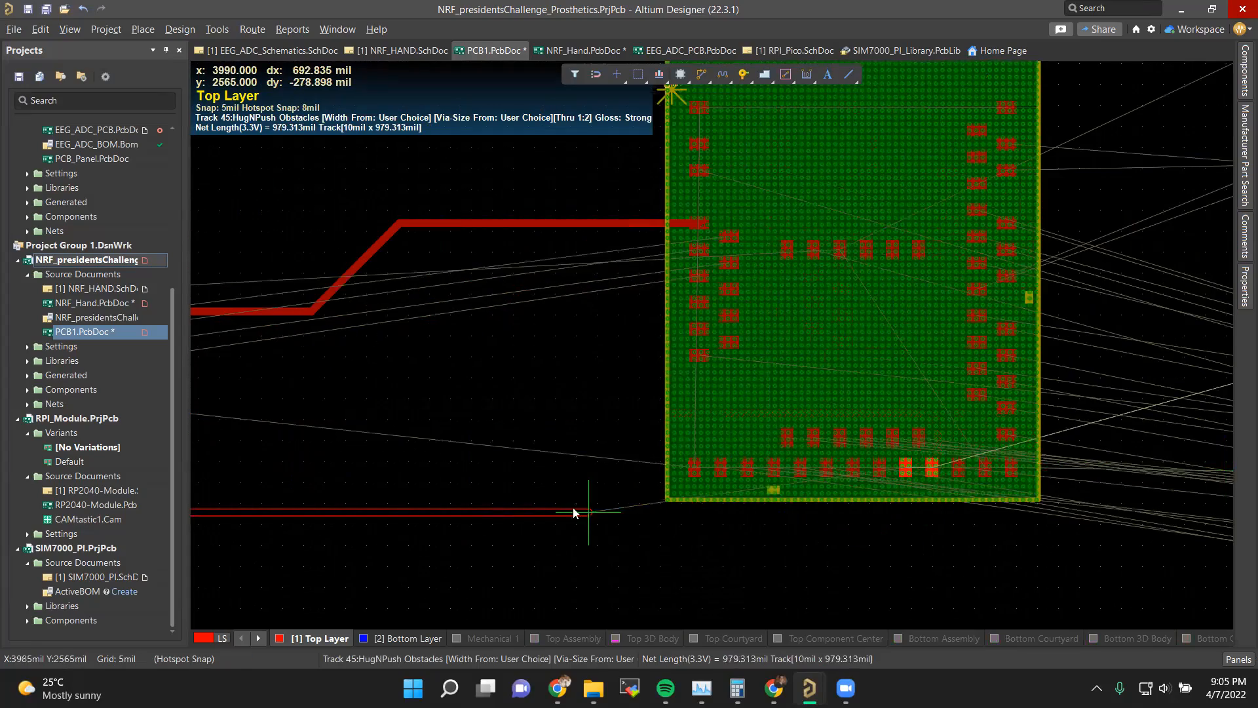
pyautogui.rightClick(505, 460)
pyautogui.keyDown('shift'); pyautogui.scroll(3, 523, 396); pyautogui.keyUp('shift')
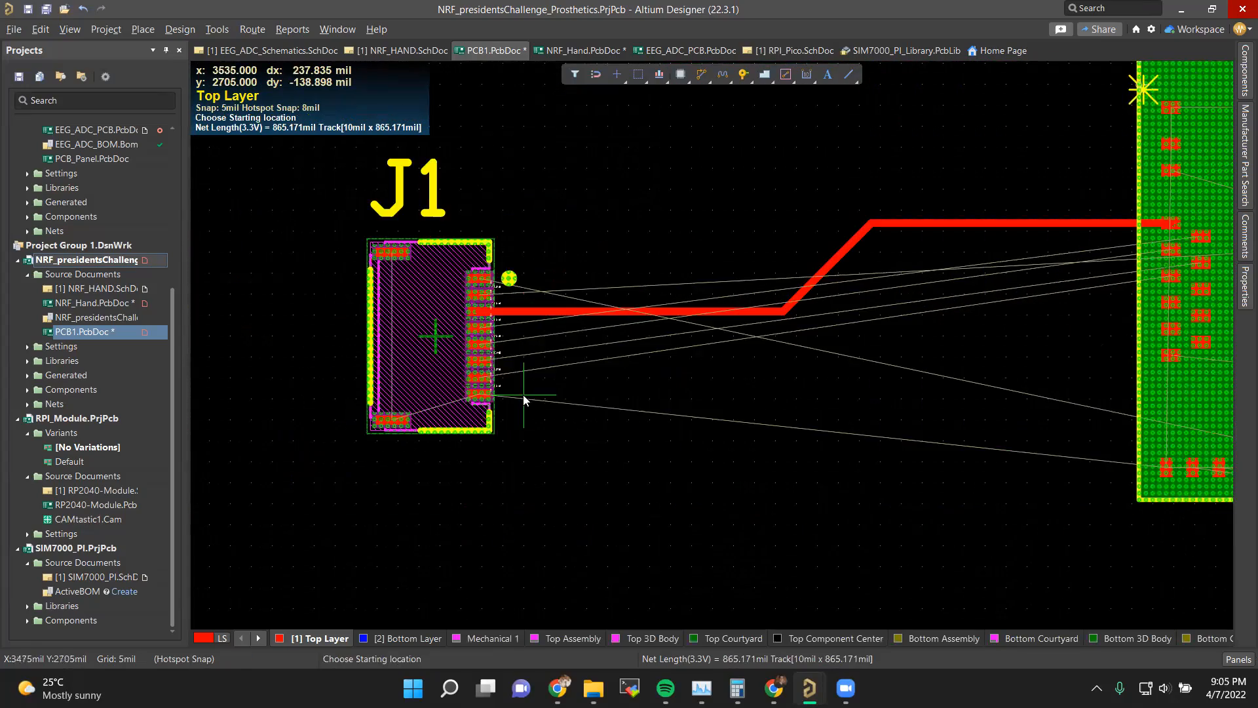
pyautogui.keyDown('ctrl'); pyautogui.scroll(-2, 823, 396); pyautogui.keyUp('ctrl')
pyautogui.keyDown('ctrl'); pyautogui.scroll(-1, 821, 398); pyautogui.keyUp('ctrl')
pyautogui.keyDown('ctrl'); pyautogui.scroll(-4, 821, 373); pyautogui.keyUp('ctrl')
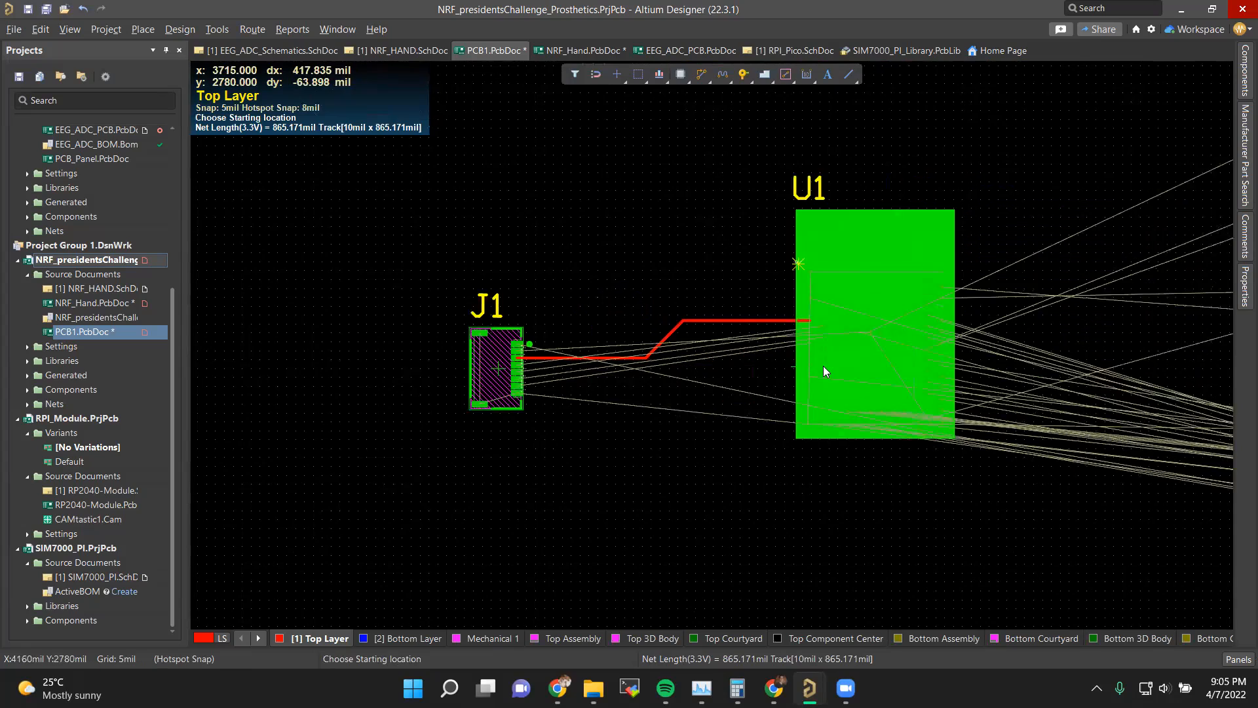
pyautogui.keyDown('shift'); pyautogui.scroll(-2, 837, 416); pyautogui.keyUp('shift')
pyautogui.keyDown('shift'); pyautogui.scroll(-1, 838, 415); pyautogui.keyUp('shift')
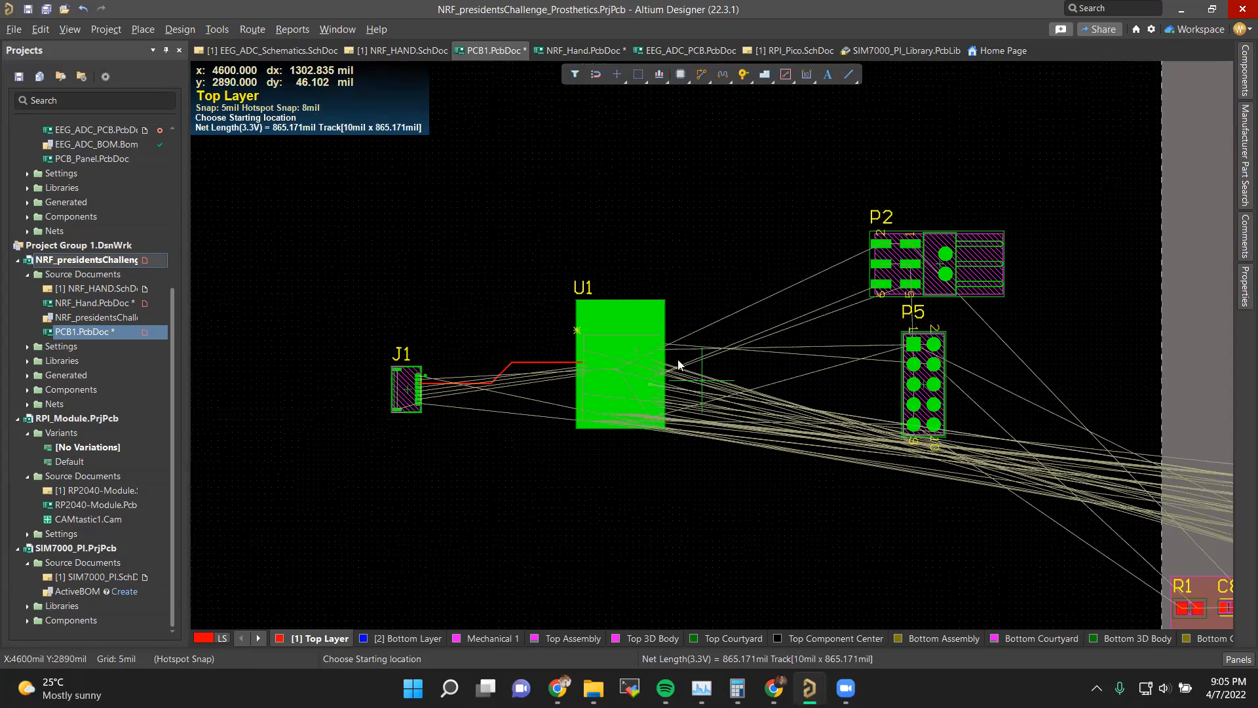
pyautogui.keyDown('shift'); pyautogui.scroll(-4, 785, 458); pyautogui.keyUp('shift')
pyautogui.click(433, 367)
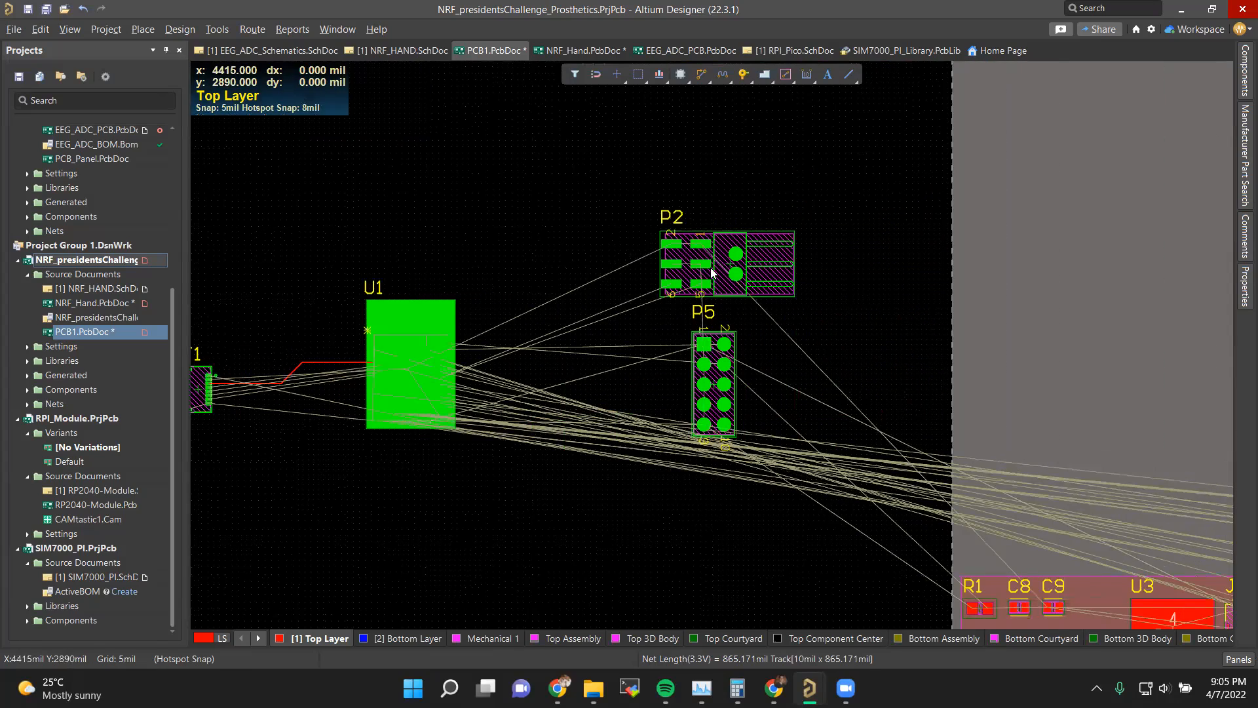
pyautogui.press('Escape')
# Step: Shift U1 briefly, drop it back, and clear the selection
pyautogui.moveTo(410, 346); pyautogui.dragTo(488, 257)
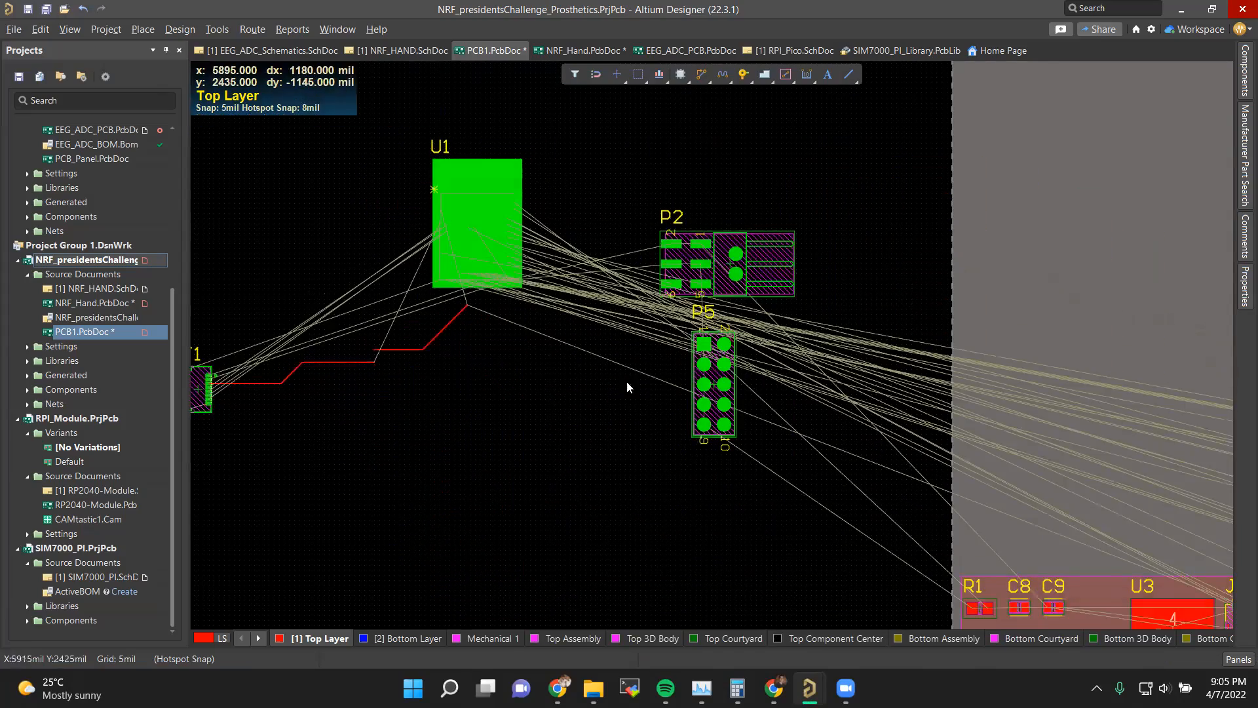
pyautogui.keyDown('shift'); pyautogui.scroll(-3, 714, 386); pyautogui.keyUp('shift')
pyautogui.scroll(-3, 714, 386)
pyautogui.keyDown('ctrl'); pyautogui.scroll(-2, 837, 409); pyautogui.keyUp('ctrl')
pyautogui.keyDown('shift'); pyautogui.scroll(-4, 837, 409); pyautogui.keyUp('shift')
pyautogui.scroll(-2, 891, 406)
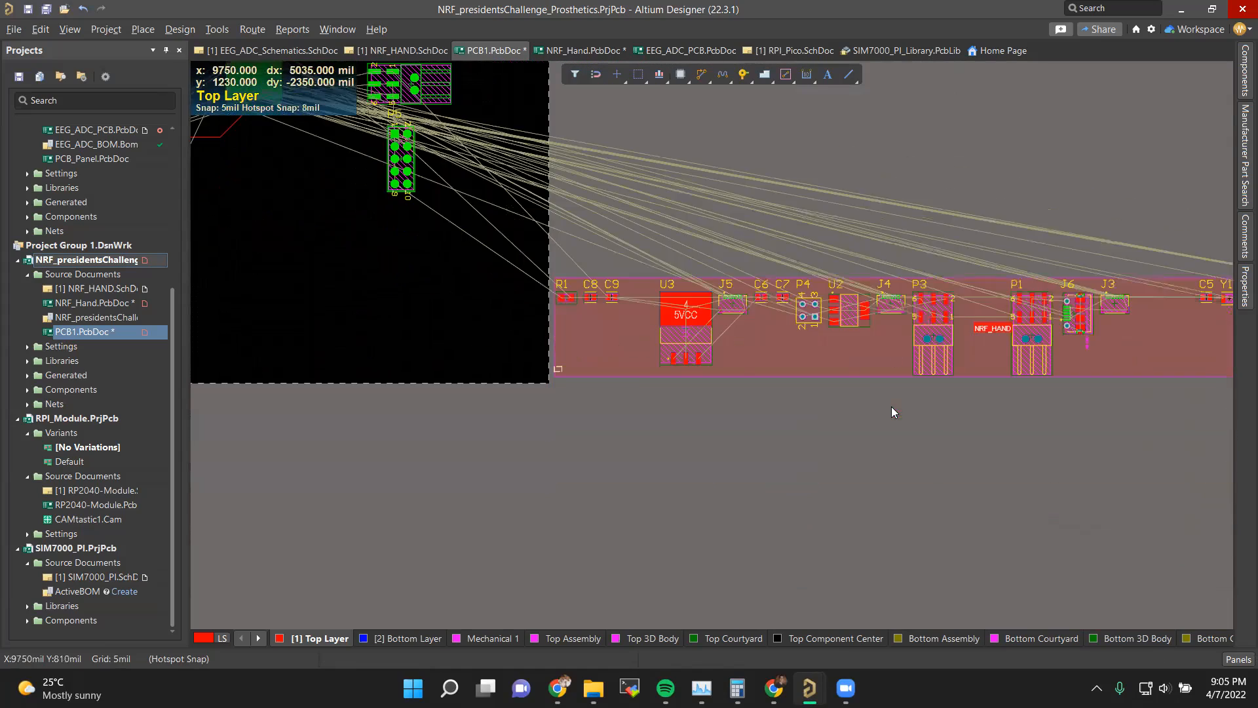
pyautogui.keyDown('shift'); pyautogui.scroll(-3, 891, 406); pyautogui.keyUp('shift')
pyautogui.keyDown('shift'); pyautogui.scroll(-1, 766, 321); pyautogui.keyUp('shift')
pyautogui.keyDown('shift'); pyautogui.scroll(11, 737, 338); pyautogui.keyUp('shift')
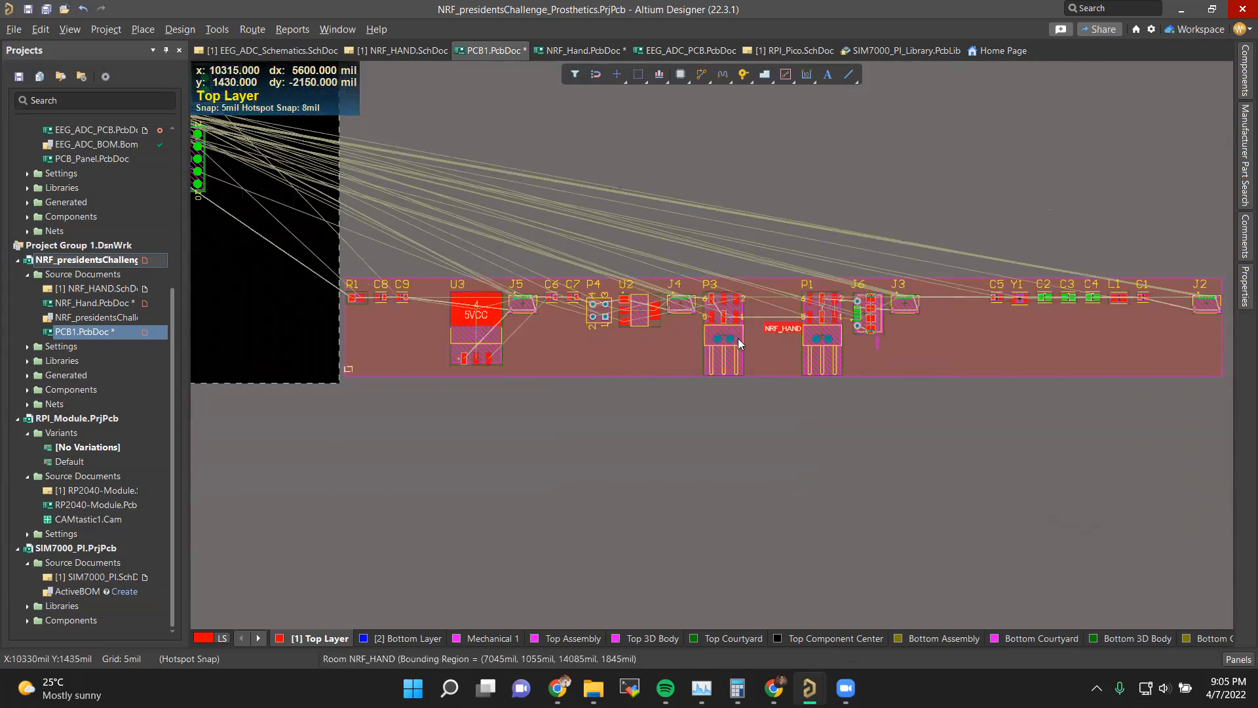
pyautogui.scroll(5, 548, 356)
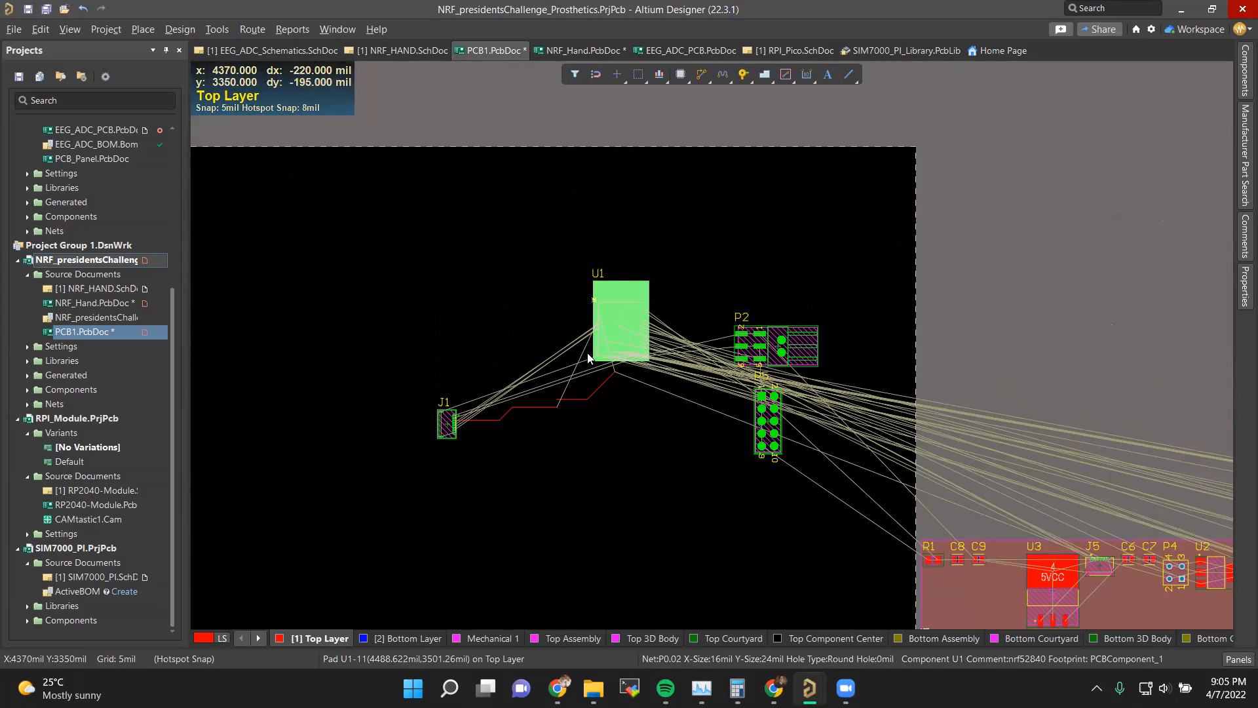
pyautogui.click(557, 401)
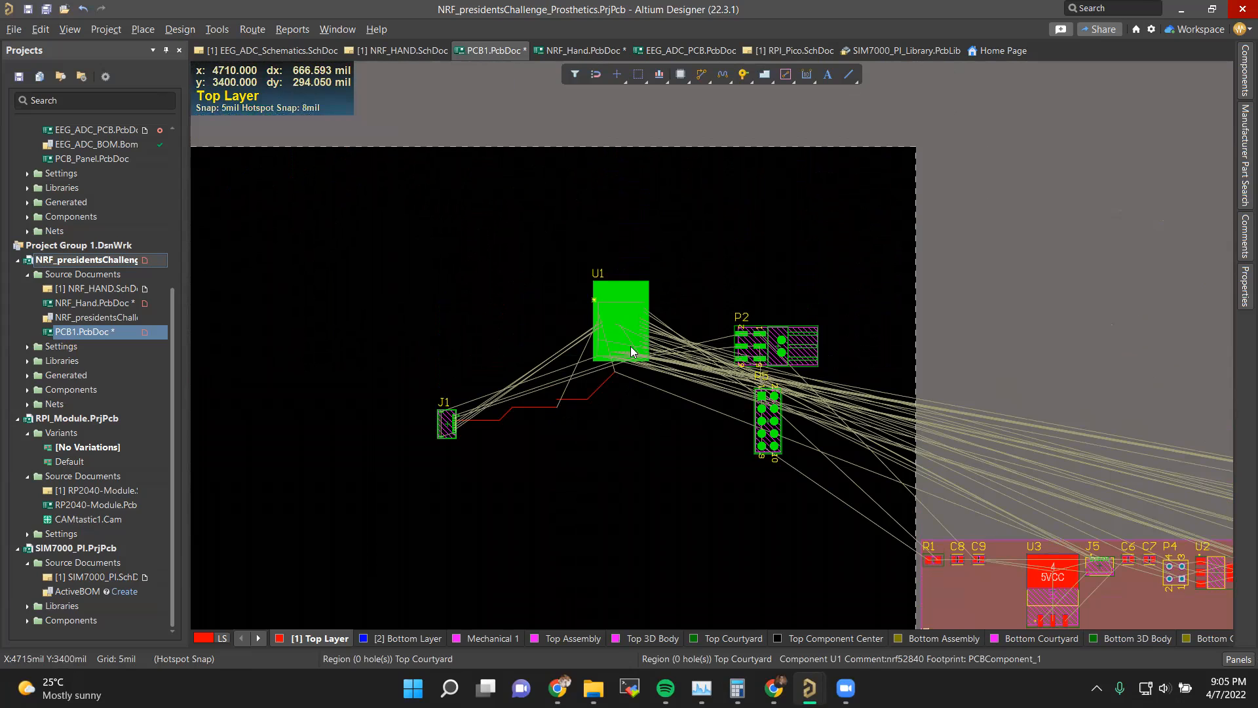
# Step: Shift U2 and drop it back, nudge P3 in the component row, then view NRF_HAND.SchDoc
pyautogui.keyDown('shift'); pyautogui.scroll(-2, 768, 440); pyautogui.keyUp('shift')
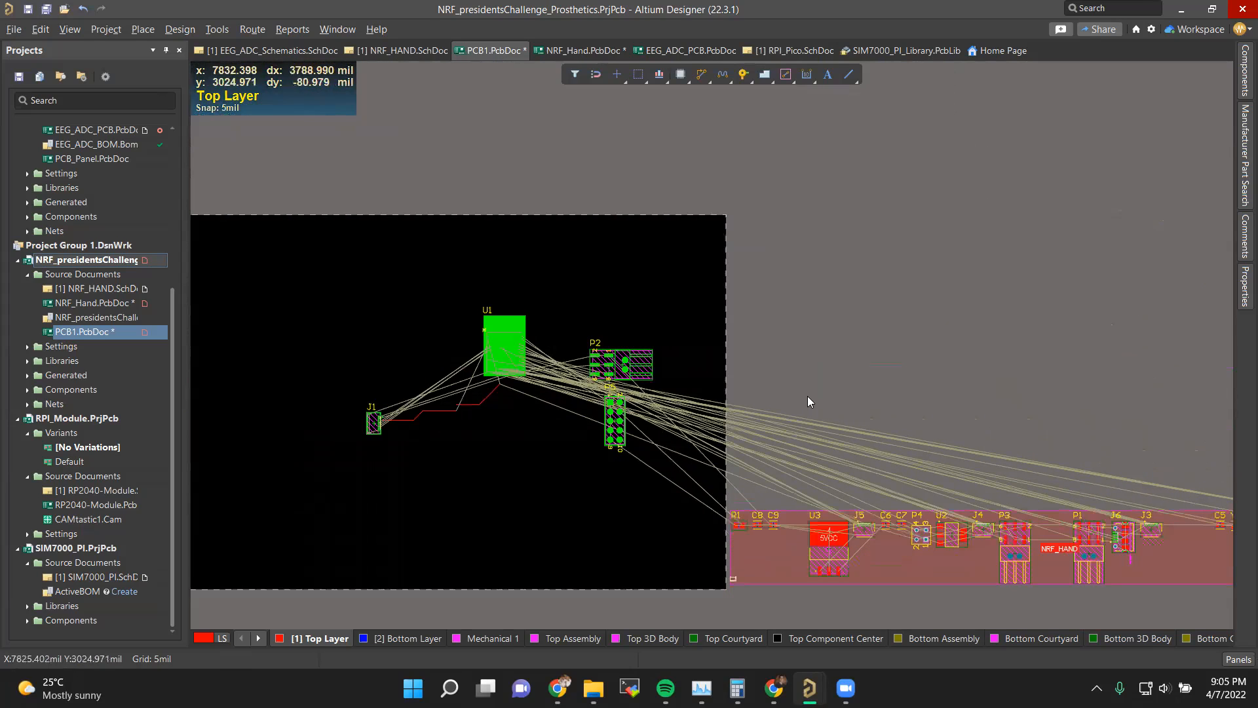
pyautogui.keyDown('ctrl'); pyautogui.scroll(1, 891, 555); pyautogui.keyUp('ctrl')
pyautogui.moveTo(994, 524); pyautogui.dragTo(976, 401)
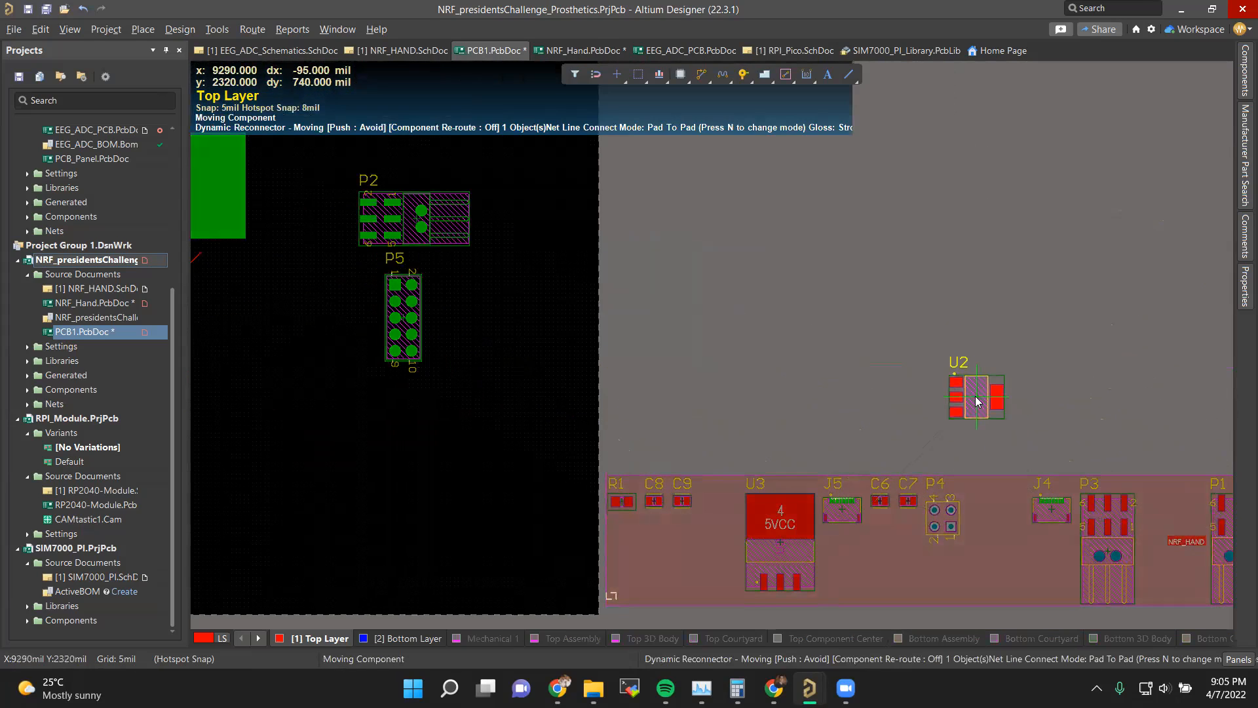
pyautogui.click(1021, 550)
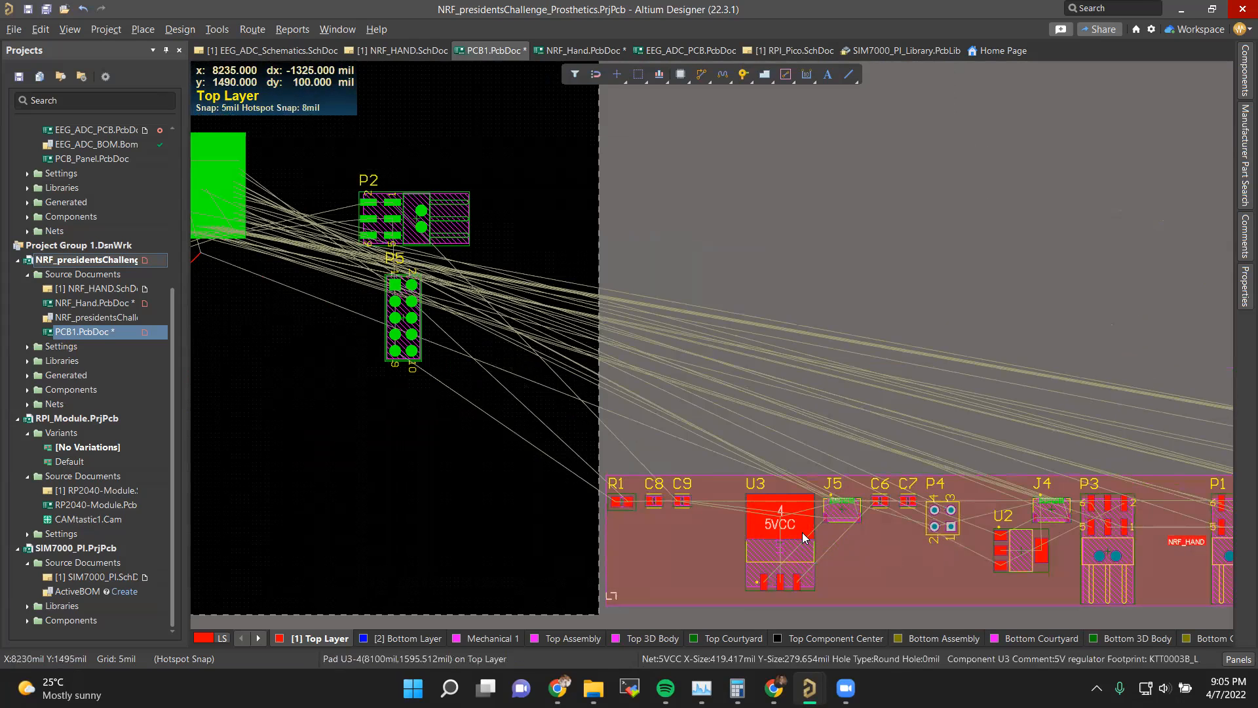
pyautogui.moveTo(1118, 548)
pyautogui.mouseDown()
pyautogui.moveTo(912, 178)
pyautogui.moveTo(773, 294)
pyautogui.moveTo(1087, 460)
pyautogui.moveTo(1124, 561)
pyautogui.moveTo(1126, 549)
pyautogui.mouseUp()
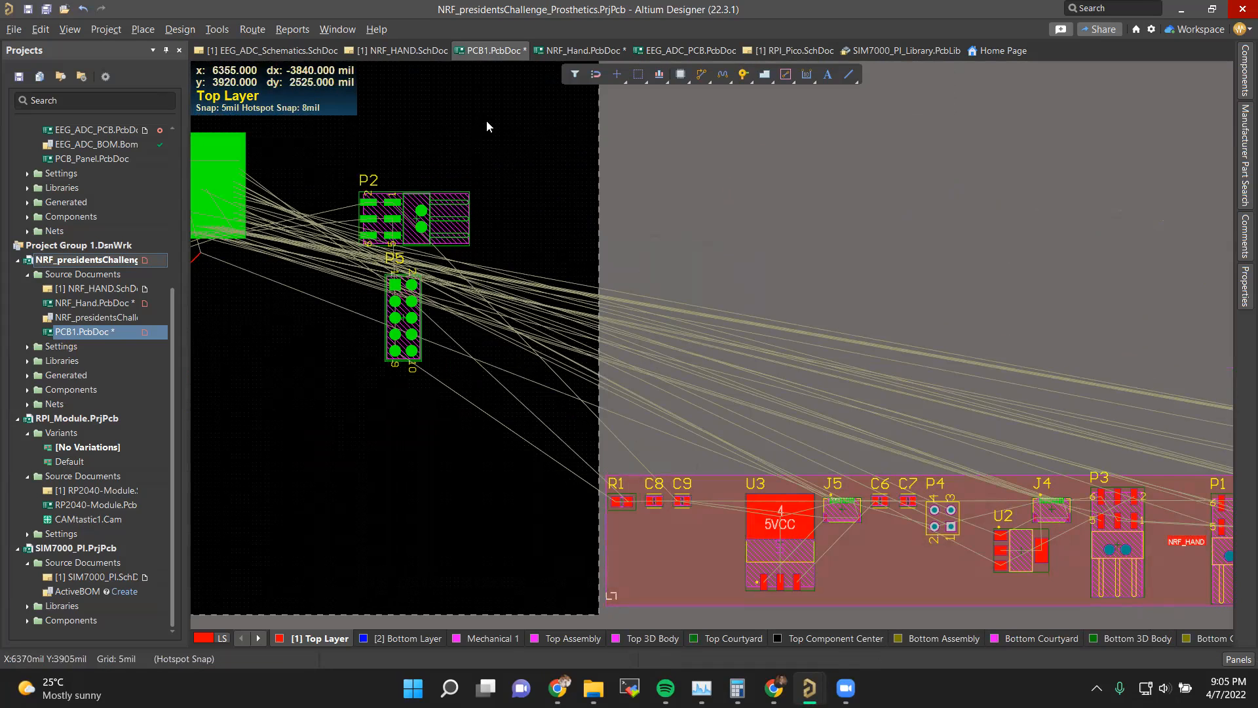
pyautogui.click(400, 51)
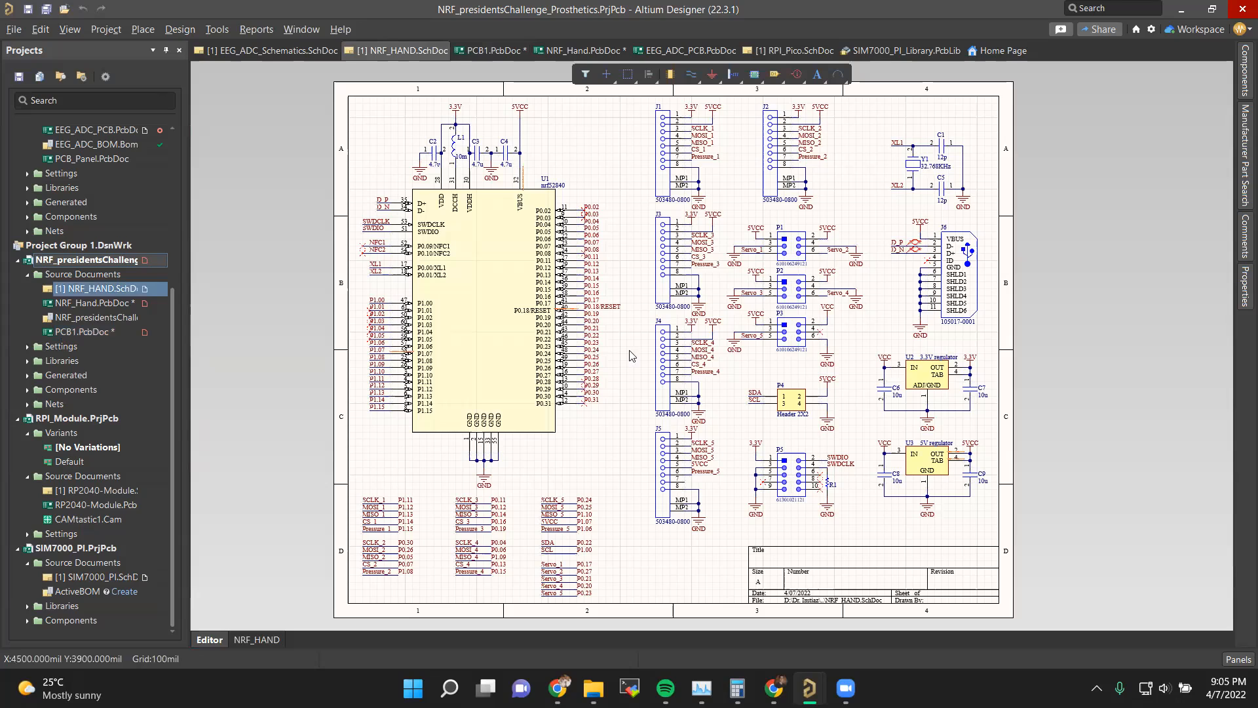
pyautogui.click(486, 51)
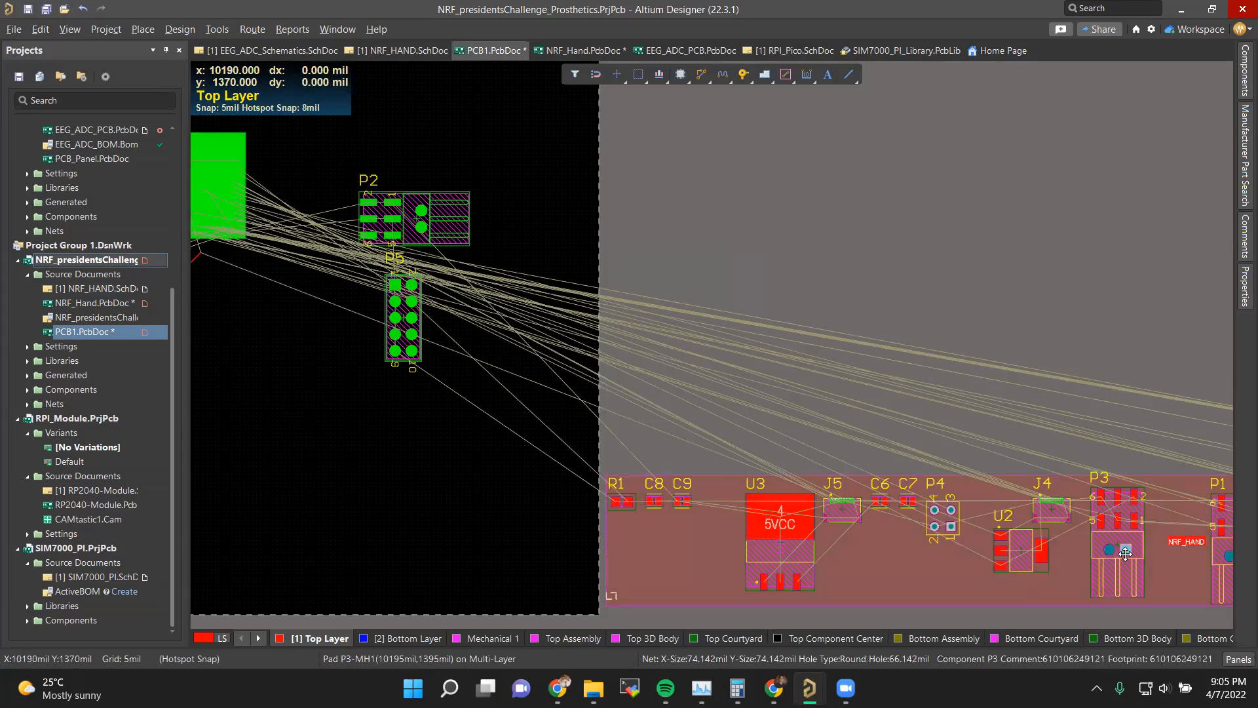
pyautogui.click(419, 50)
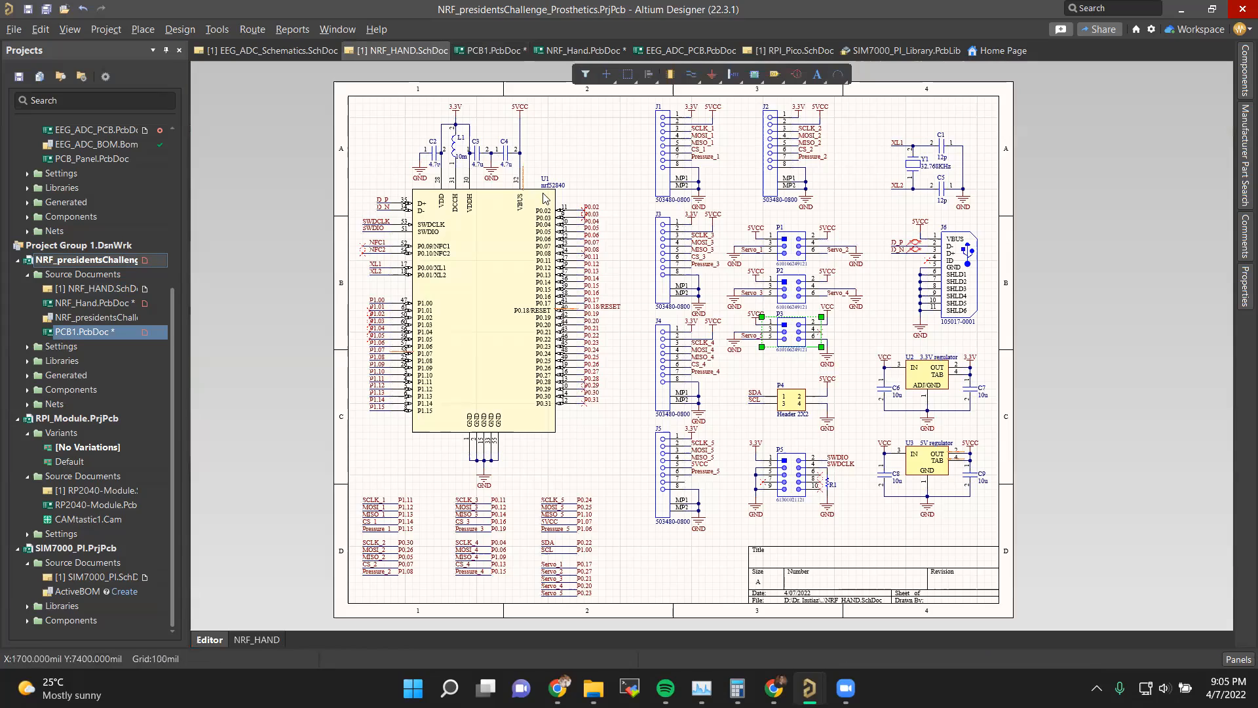
pyautogui.keyDown('ctrl'); pyautogui.scroll(5, 564, 334); pyautogui.keyUp('ctrl')
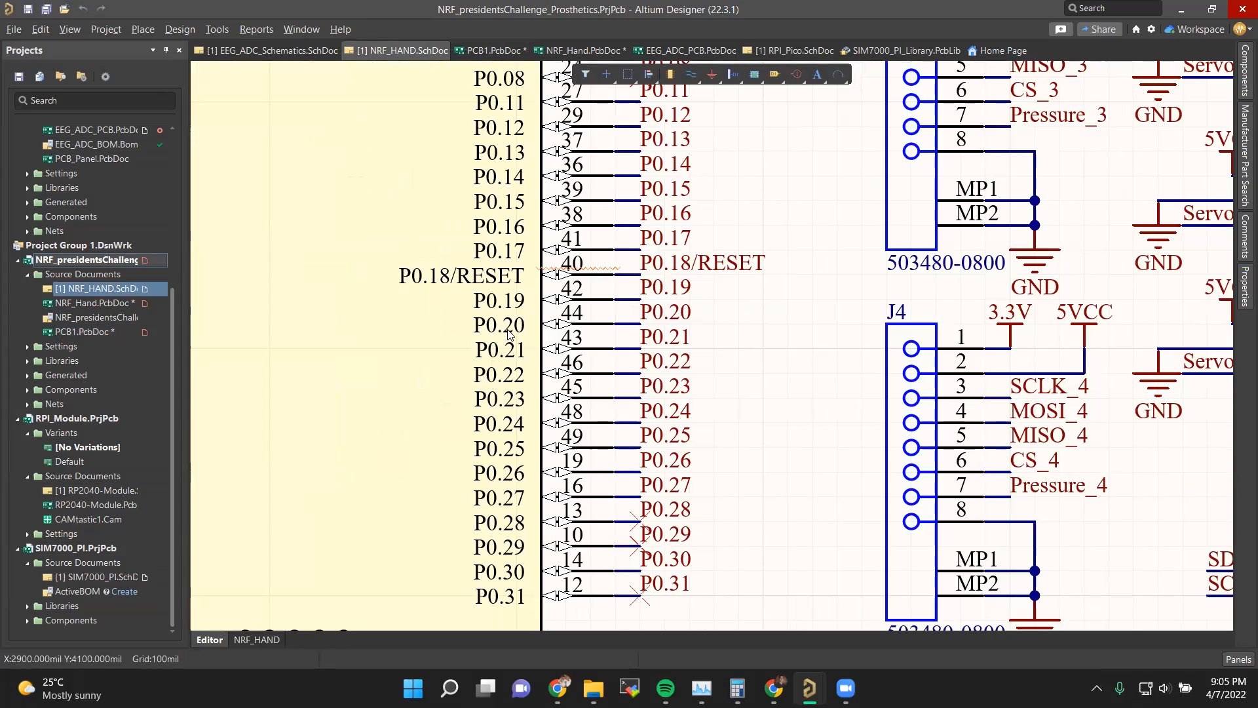
pyautogui.keyDown('ctrl'); pyautogui.scroll(4, 518, 344); pyautogui.keyUp('ctrl')
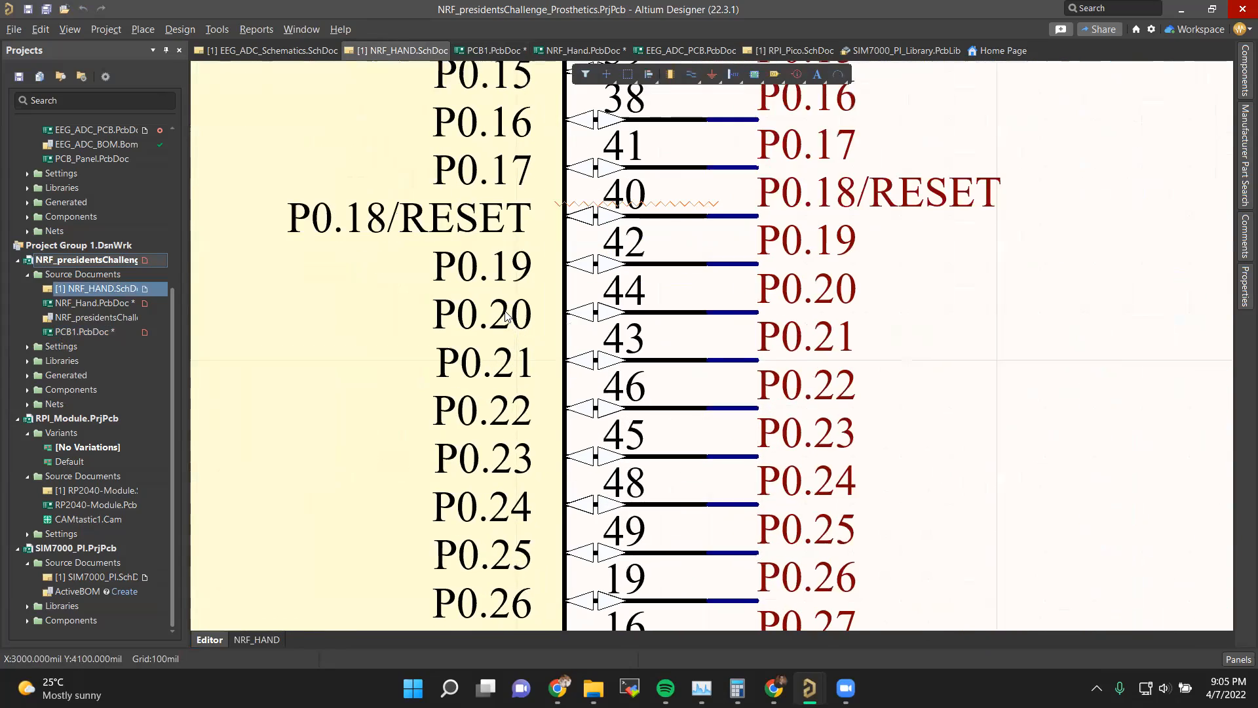
pyautogui.keyDown('ctrl'); pyautogui.scroll(-4, 508, 316); pyautogui.keyUp('ctrl')
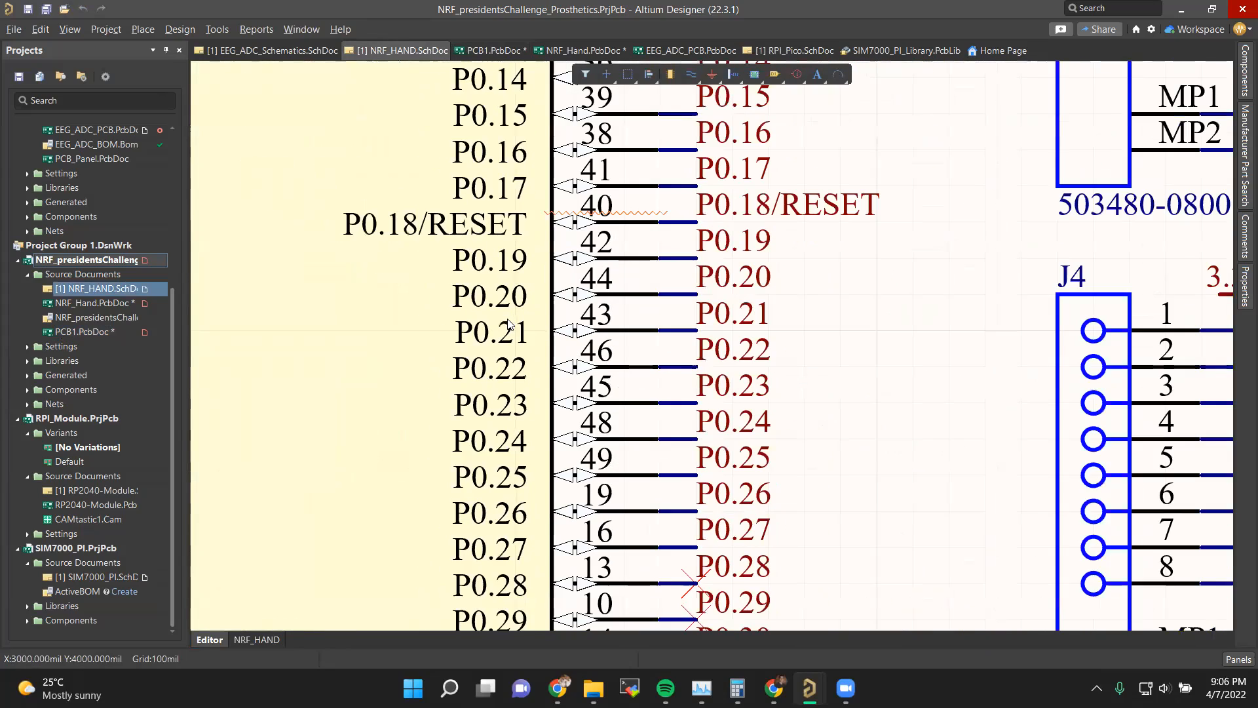
pyautogui.keyDown('ctrl'); pyautogui.scroll(2, 518, 542); pyautogui.keyUp('ctrl')
pyautogui.keyDown('ctrl'); pyautogui.scroll(1, 519, 544); pyautogui.keyUp('ctrl')
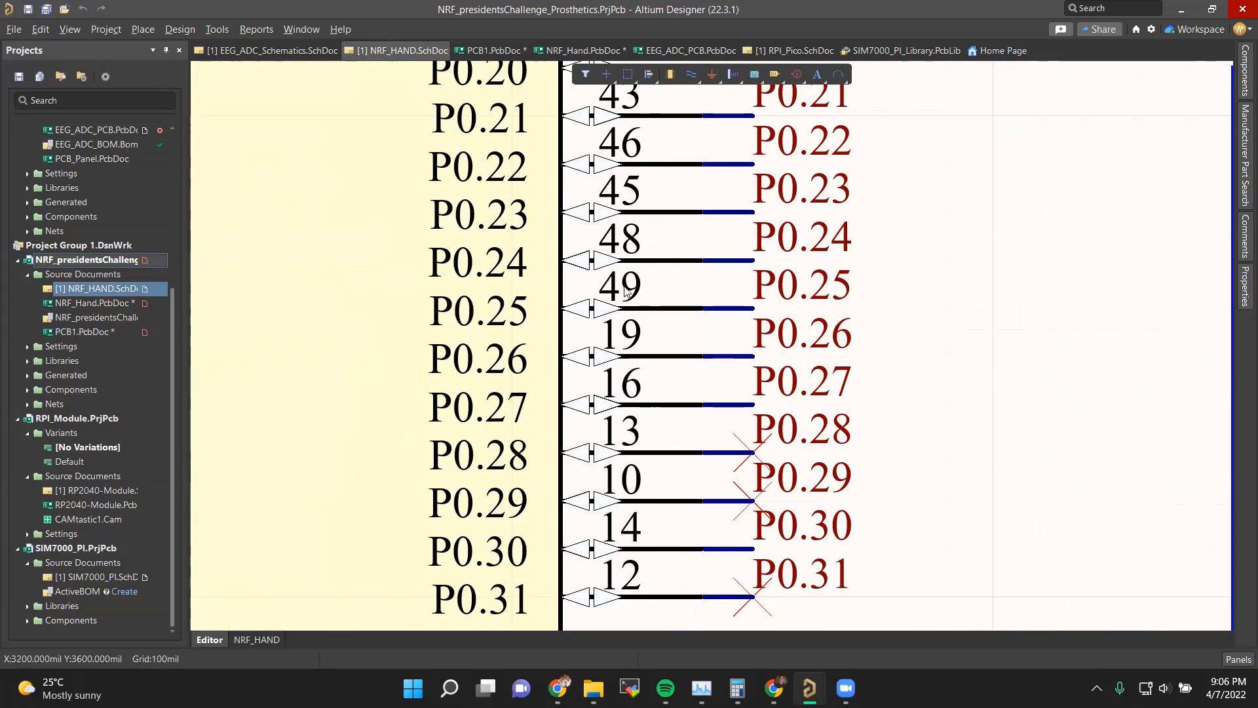
pyautogui.keyDown('ctrl'); pyautogui.scroll(-5, 623, 293); pyautogui.keyUp('ctrl')
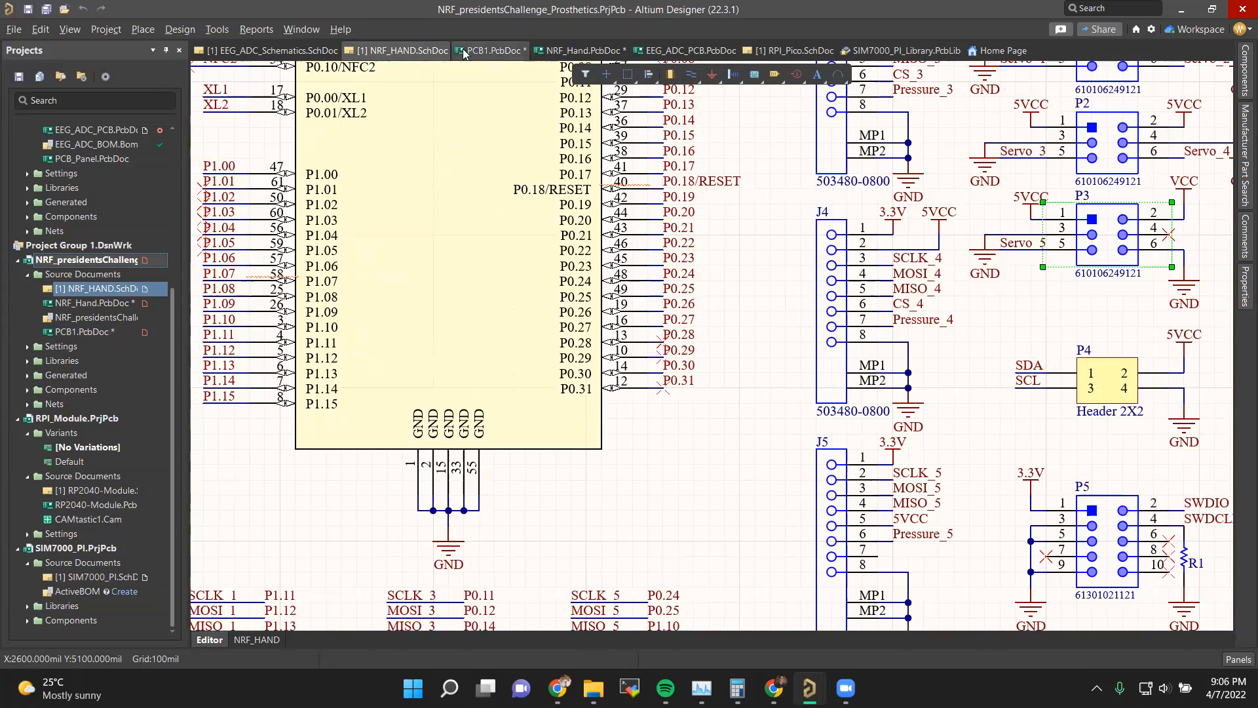
# Step: Zoom into U1's pads on the PCB1 layout
pyautogui.click(463, 53)
pyautogui.keyDown('ctrl'); pyautogui.scroll(4, 576, 223); pyautogui.keyUp('ctrl')
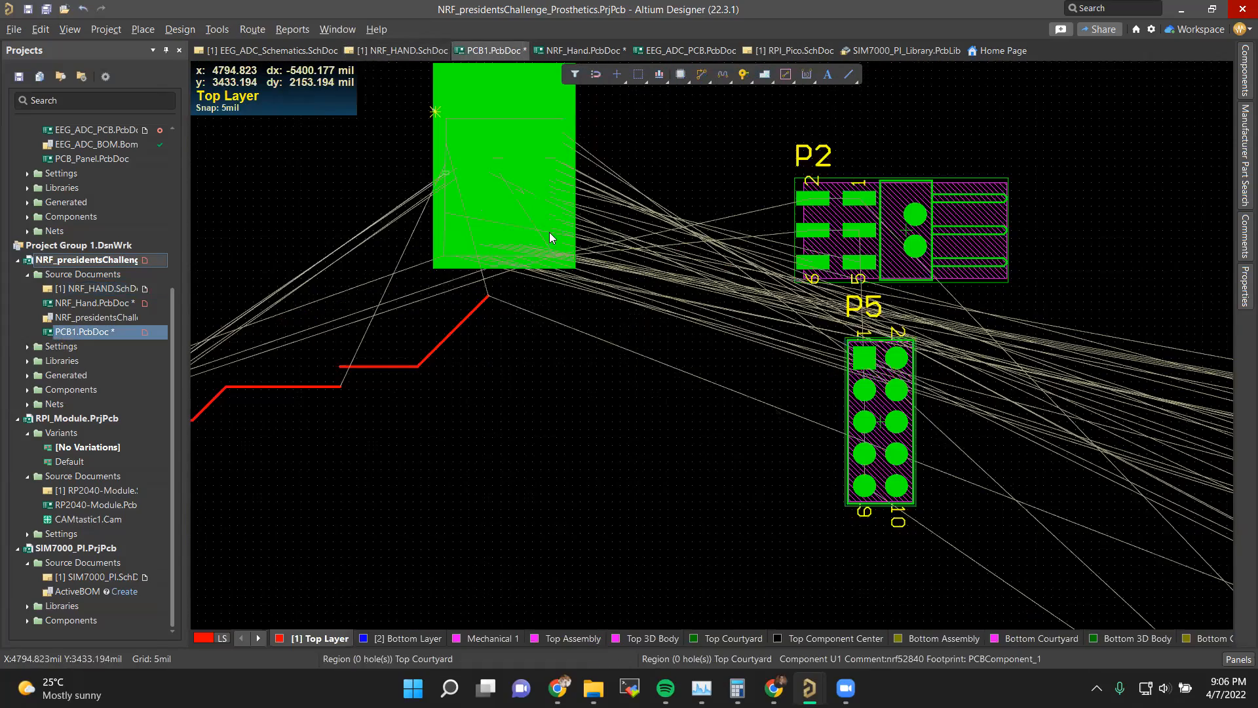
pyautogui.keyDown('ctrl'); pyautogui.scroll(4, 549, 238); pyautogui.keyUp('ctrl')
pyautogui.scroll(2, 803, 462)
pyautogui.hscroll(-1, 803, 462)
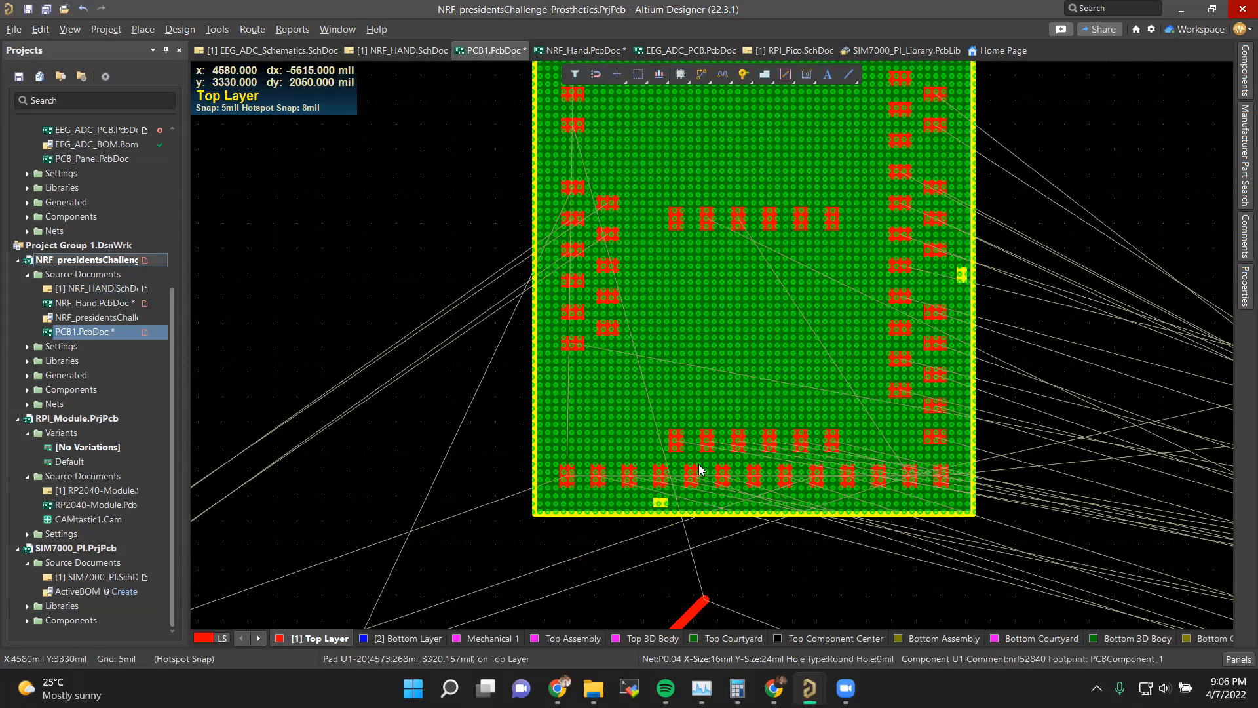
pyautogui.scroll(2, 879, 374)
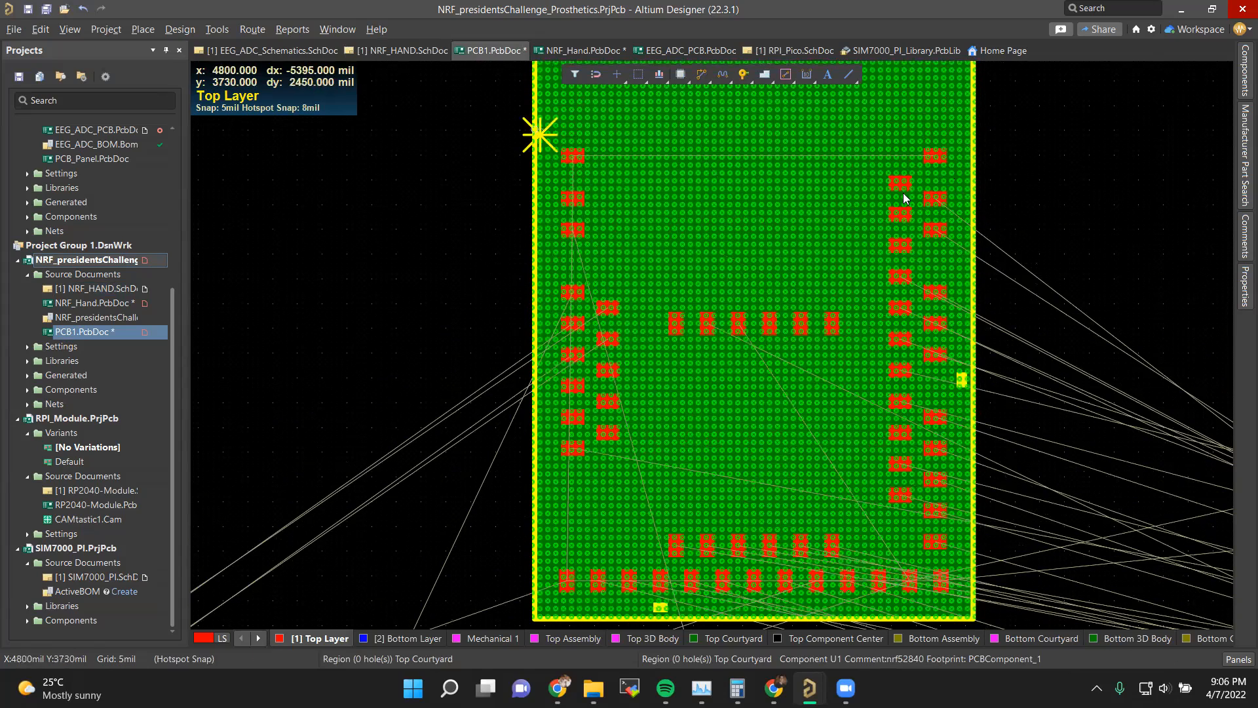
pyautogui.keyDown('ctrl'); pyautogui.scroll(-1, 924, 182); pyautogui.keyUp('ctrl')
pyautogui.keyDown('ctrl'); pyautogui.scroll(-1, 867, 443); pyautogui.keyUp('ctrl')
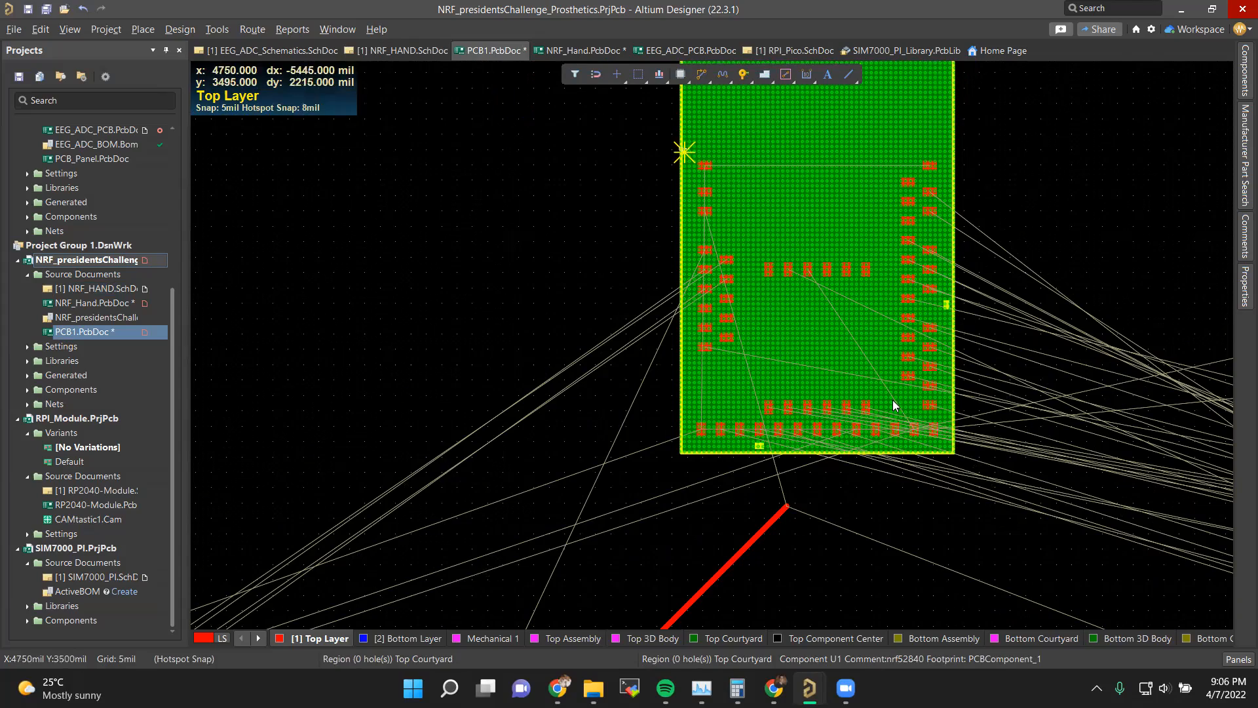
# Step: Check the P0.21–P0.31 pins in NRF_HAND.SchDoc, then return to PCB1.PcbDoc
pyautogui.click(404, 52)
pyautogui.keyDown('ctrl'); pyautogui.scroll(4, 651, 427); pyautogui.keyUp('ctrl')
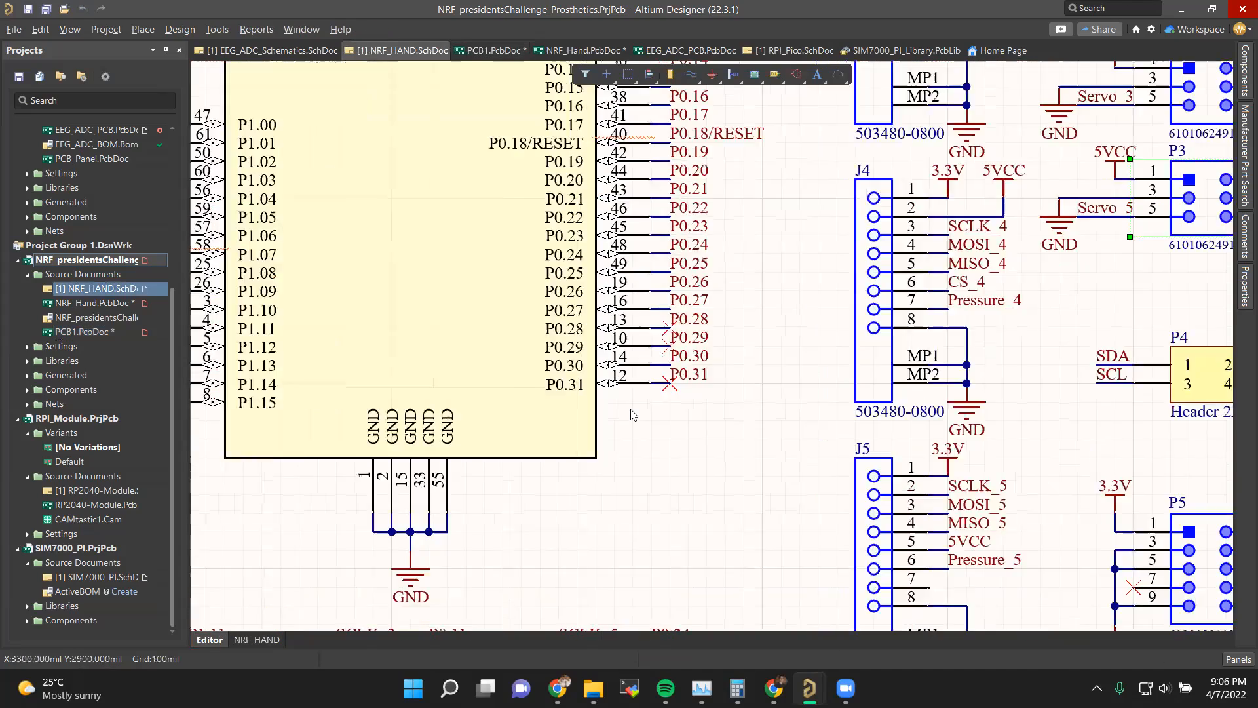
pyautogui.scroll(10, 651, 426)
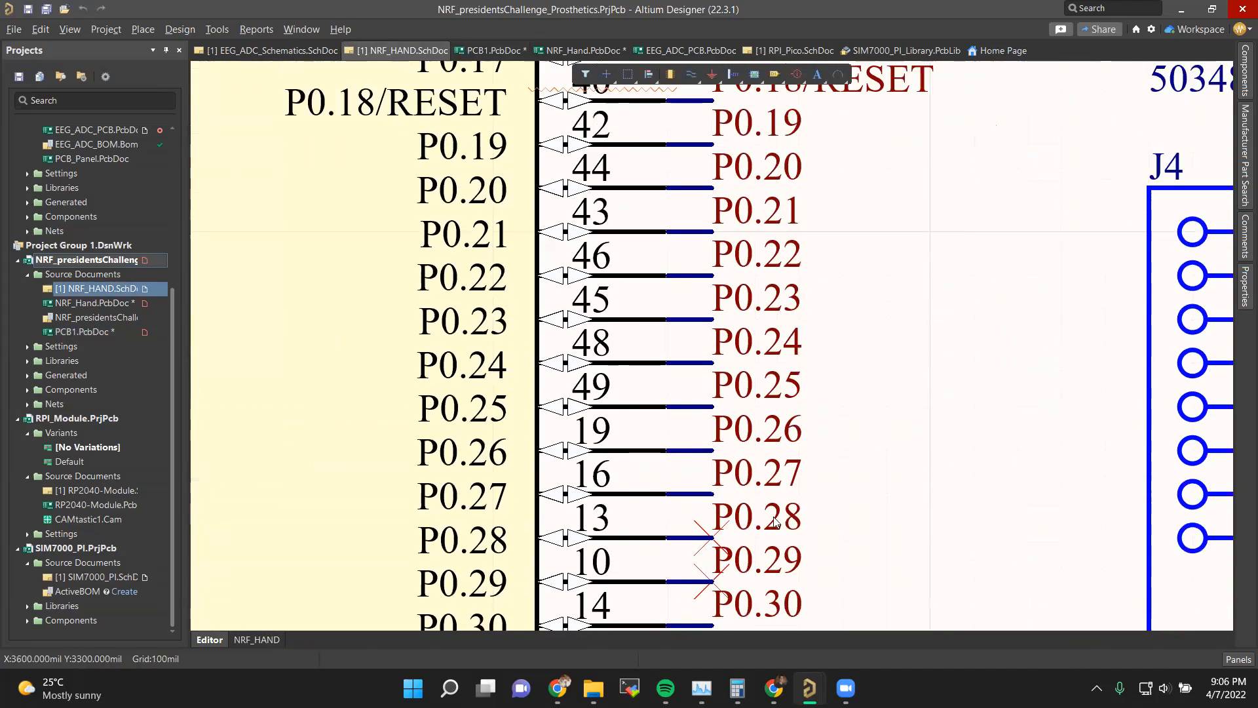
pyautogui.scroll(3, 580, 409)
pyautogui.scroll(-3, 603, 247)
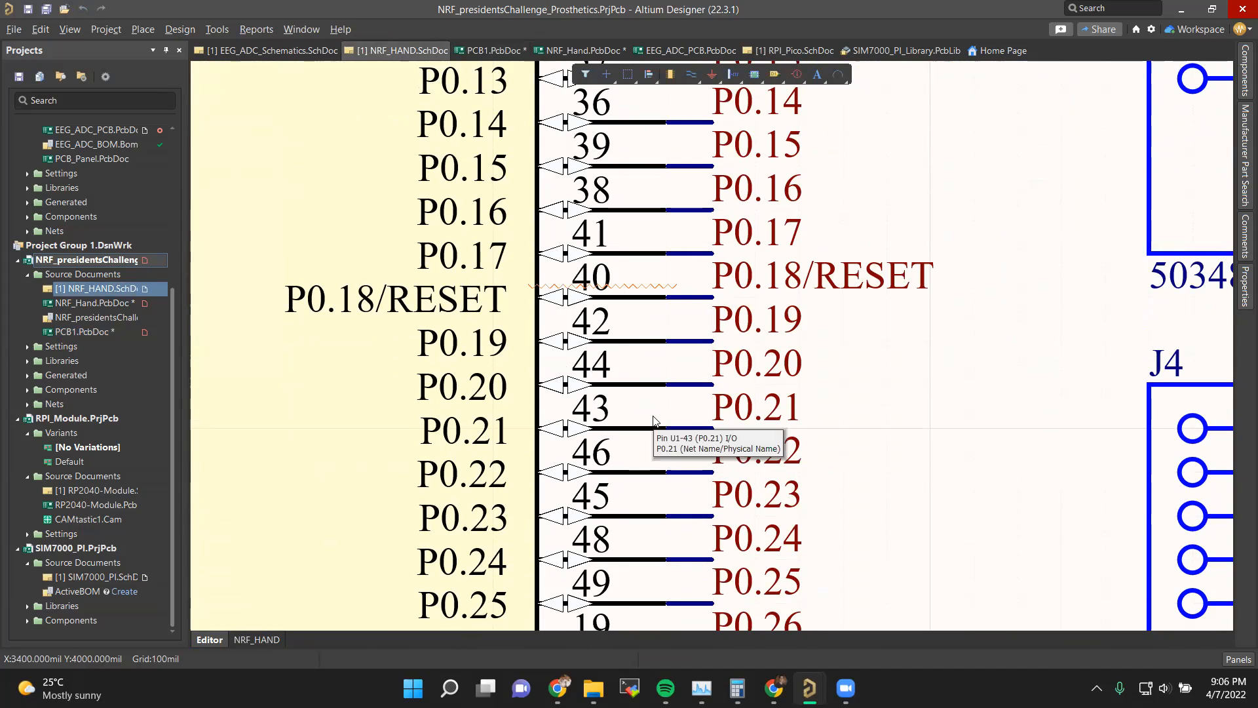
pyautogui.scroll(-8, 337, 454)
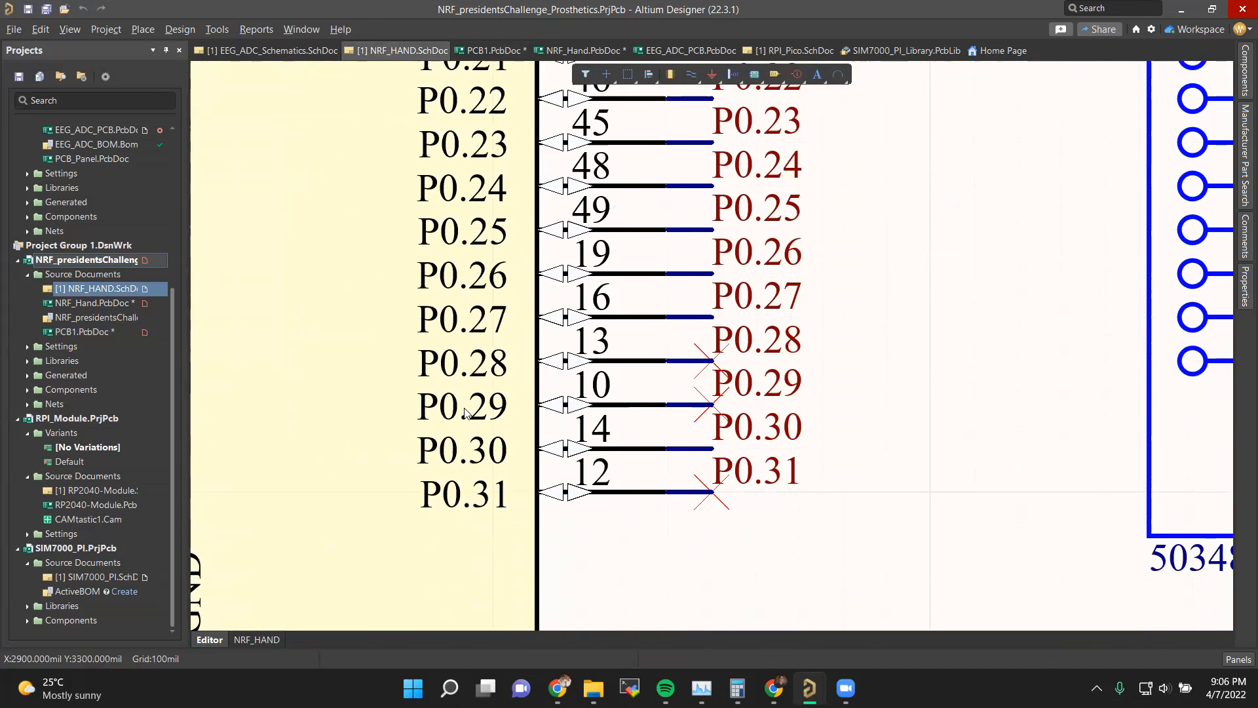
pyautogui.scroll(-1, 466, 413)
pyautogui.keyDown('shift'); pyautogui.hscroll(-3, 452, 257); pyautogui.keyUp('shift')
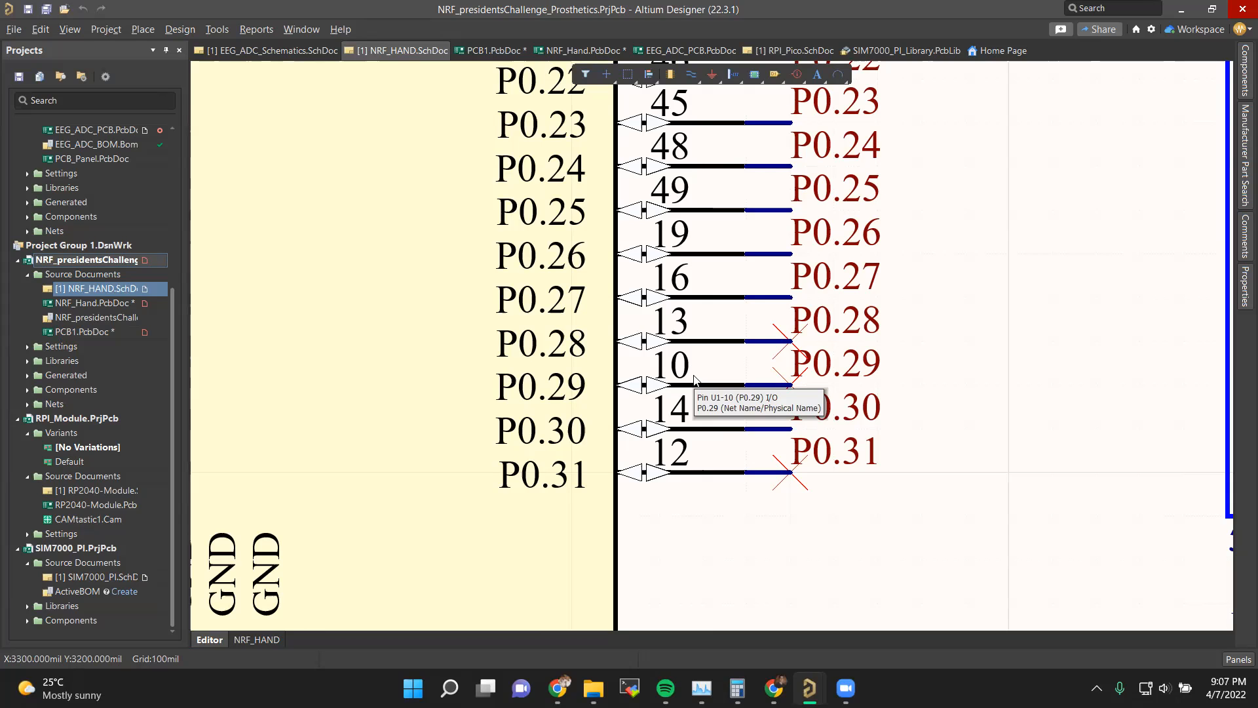
pyautogui.keyDown('ctrl'); pyautogui.scroll(-3, 773, 391); pyautogui.keyUp('ctrl')
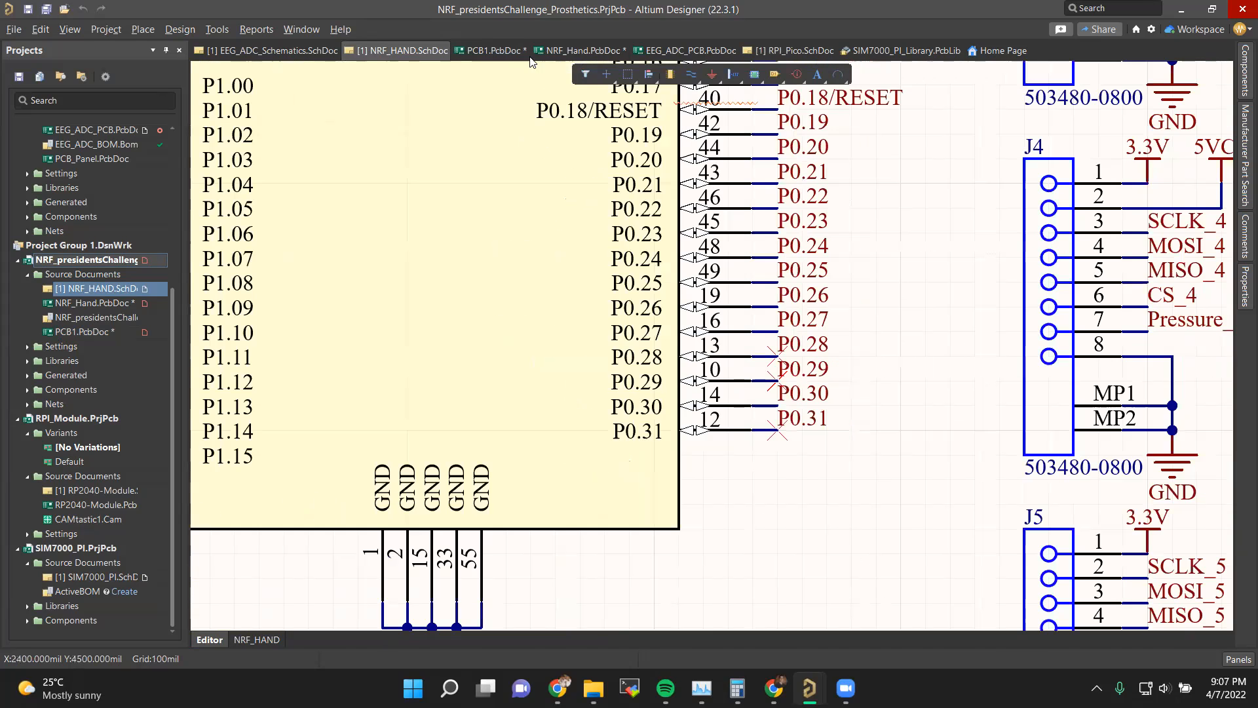
pyautogui.click(491, 50)
pyautogui.keyDown('ctrl'); pyautogui.scroll(-5, 780, 327); pyautogui.keyUp('ctrl')
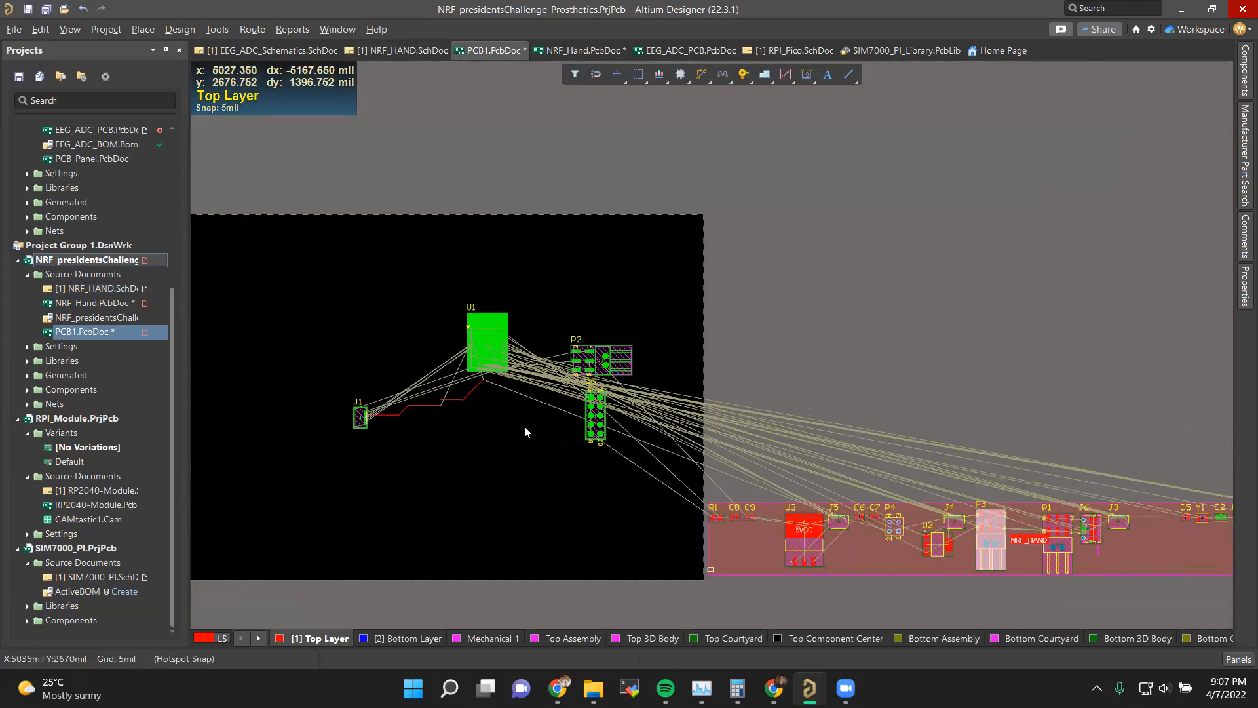
# Step: Inspect connector J4 on the NRF_Hand schematic sheet
pyautogui.keyDown('ctrl'); pyautogui.scroll(5, 523, 423); pyautogui.keyUp('ctrl')
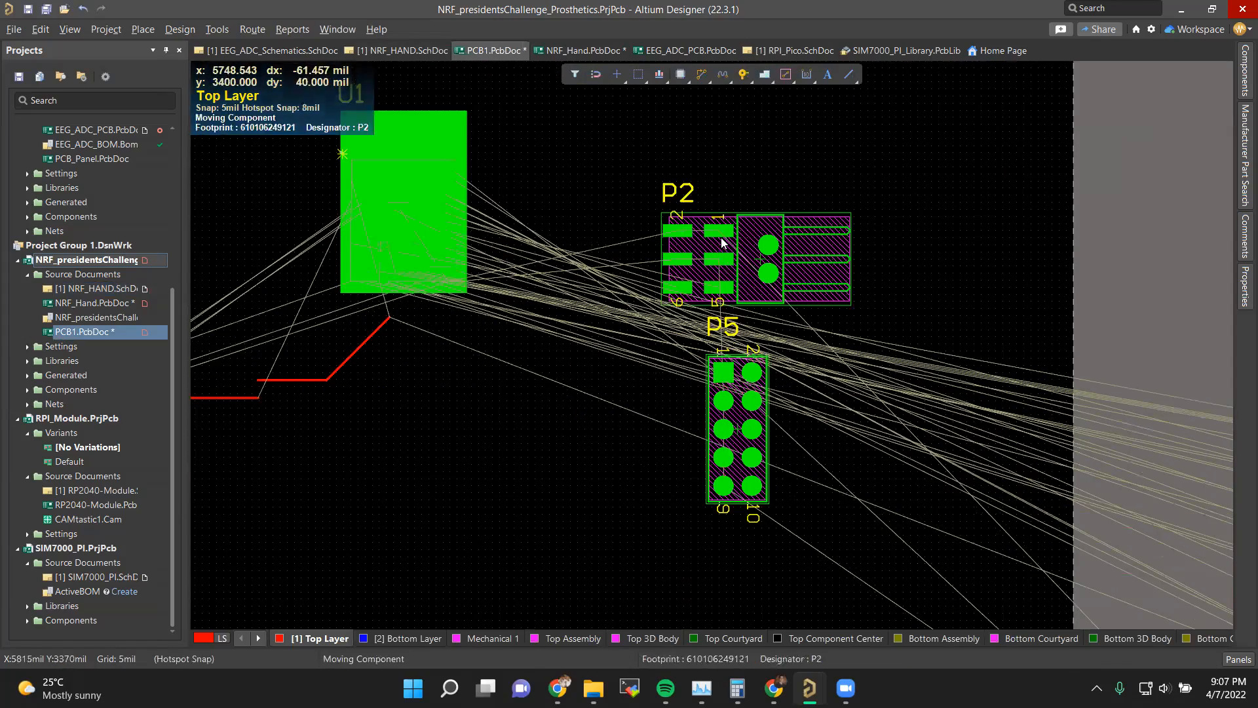
pyautogui.click(378, 52)
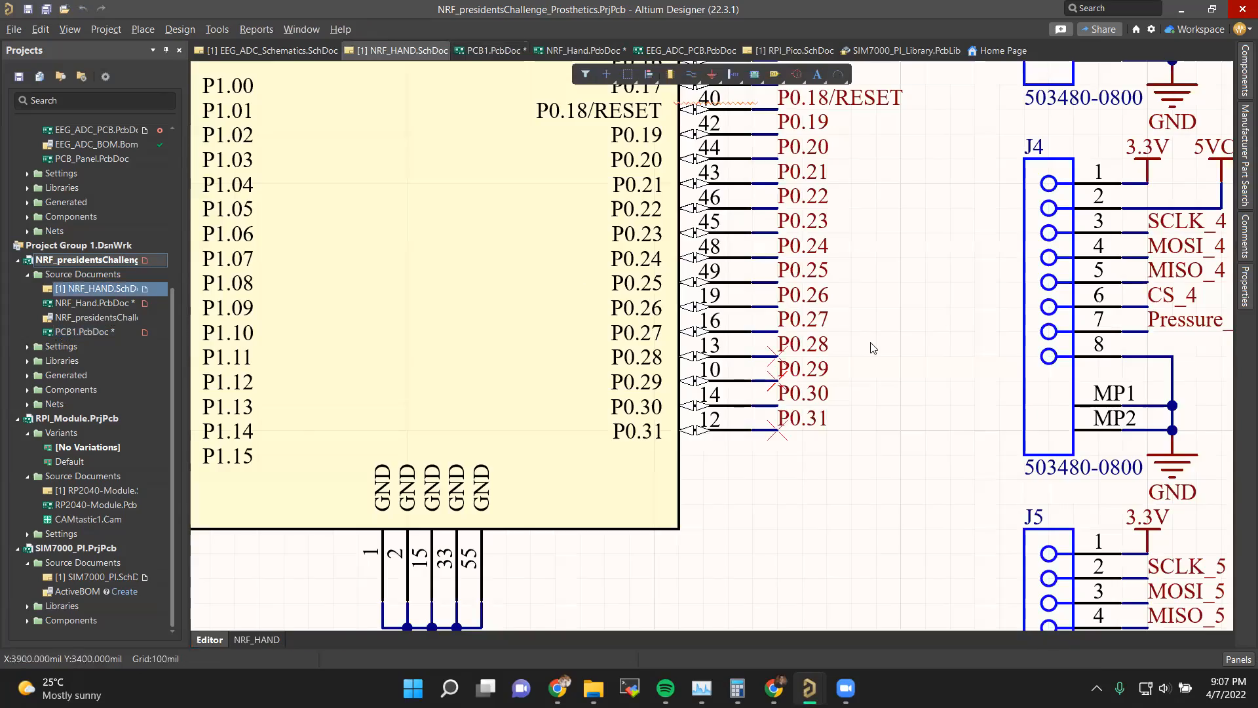
pyautogui.keyDown('ctrl'); pyautogui.scroll(-5, 862, 332); pyautogui.keyUp('ctrl')
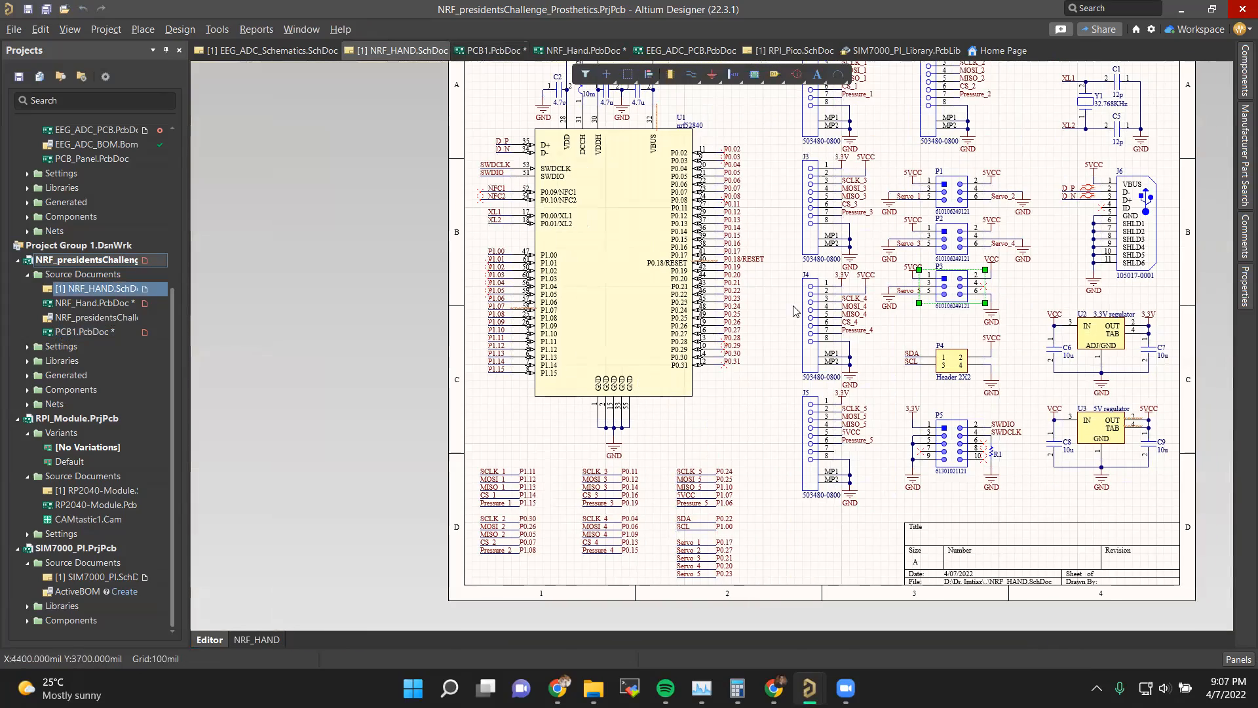
pyautogui.keyDown('ctrl'); pyautogui.scroll(4, 994, 281); pyautogui.keyUp('ctrl')
pyautogui.click(672, 379)
pyautogui.click(420, 283)
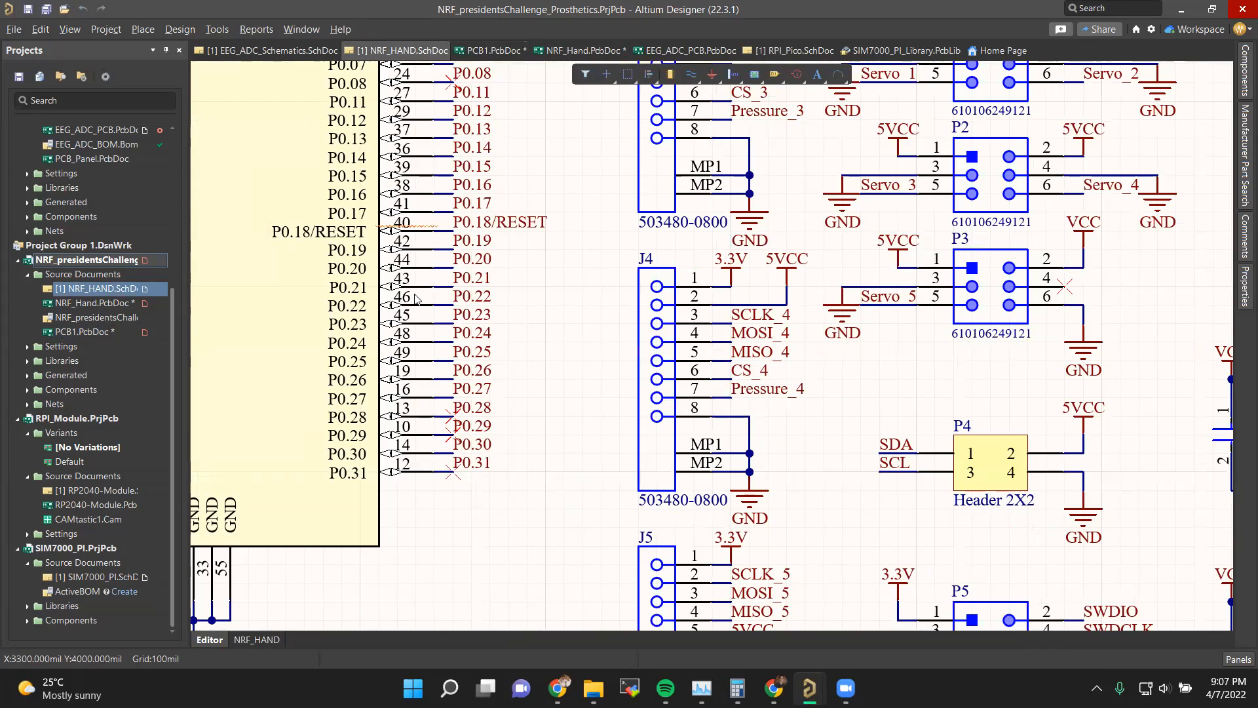
pyautogui.keyDown('ctrl'); pyautogui.scroll(5, 411, 329); pyautogui.keyUp('ctrl')
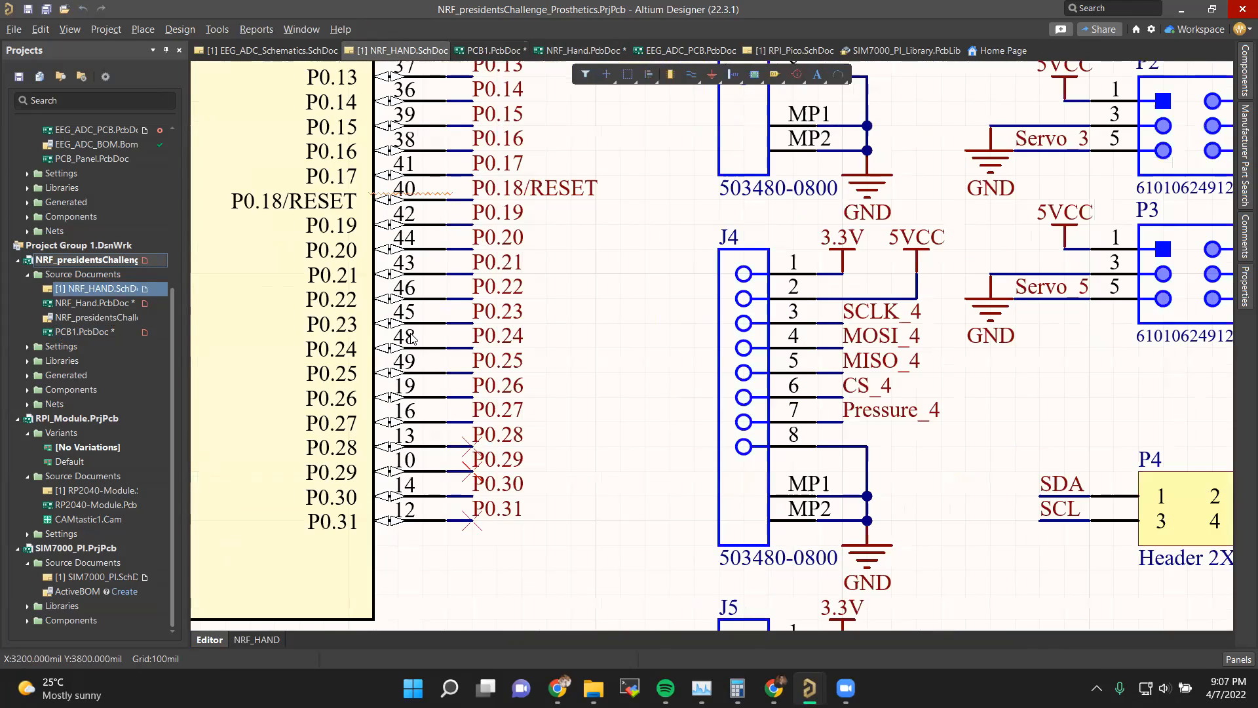
pyautogui.moveTo(448, 255); pyautogui.dragTo(644, 293, button='right')
pyautogui.keyDown('ctrl'); pyautogui.scroll(-4, 416, 317); pyautogui.keyUp('ctrl')
pyautogui.keyDown('ctrl'); pyautogui.scroll(-2, 433, 319); pyautogui.keyUp('ctrl')
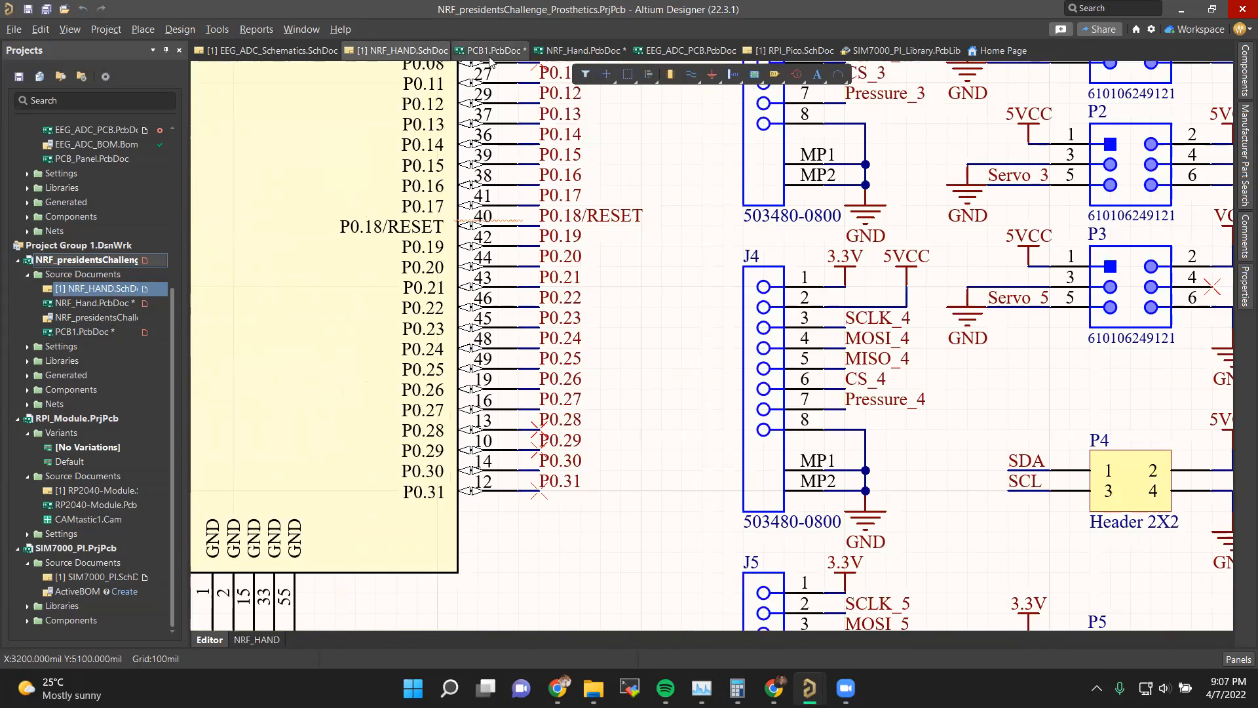
# Step: Review slide 22 on 45° trace angles, then bring up NRF_Hand.PcbDoc
pyautogui.click(495, 51)
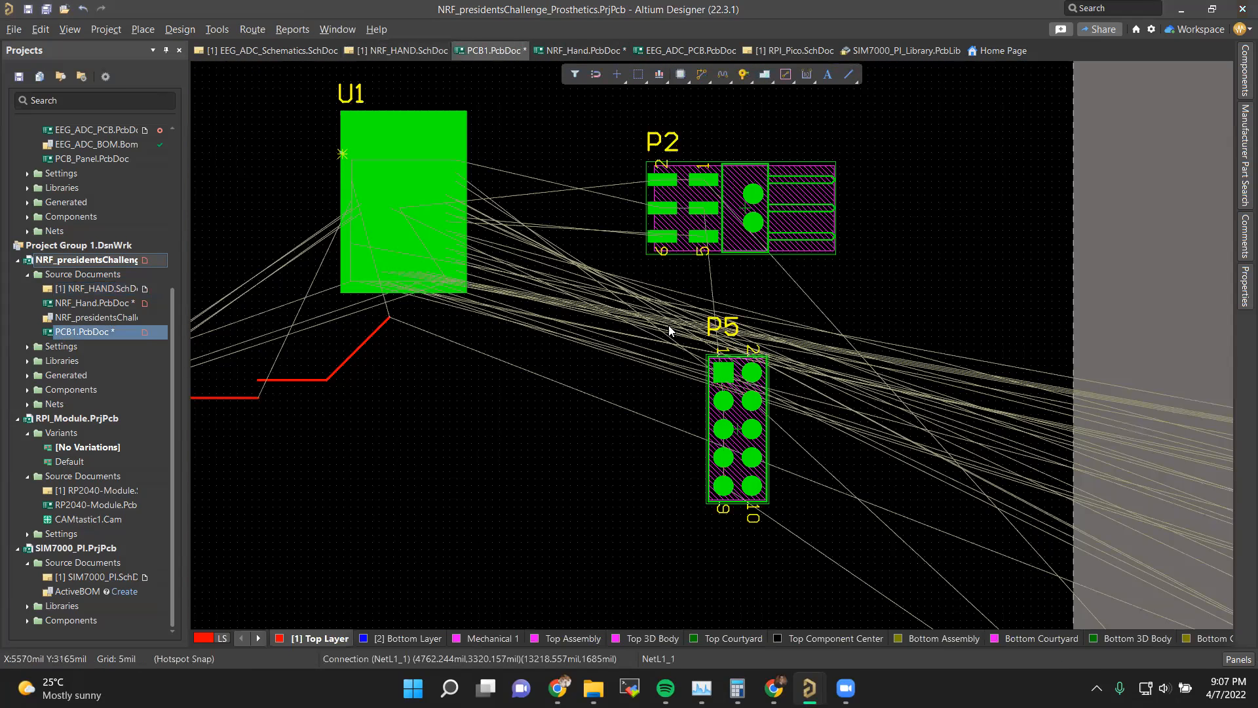
pyautogui.hotkey('alt', 'Tab')
pyautogui.scroll(-1, 633, 319)
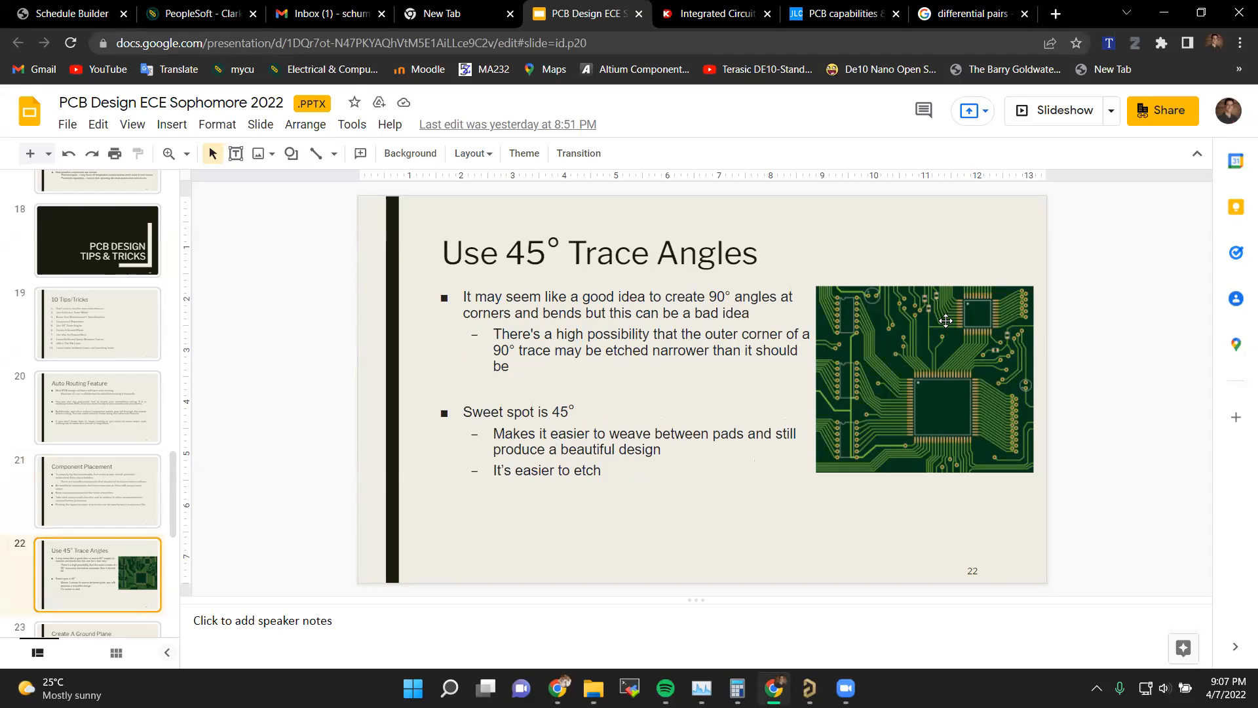
pyautogui.hotkey('alt', 'Tab')
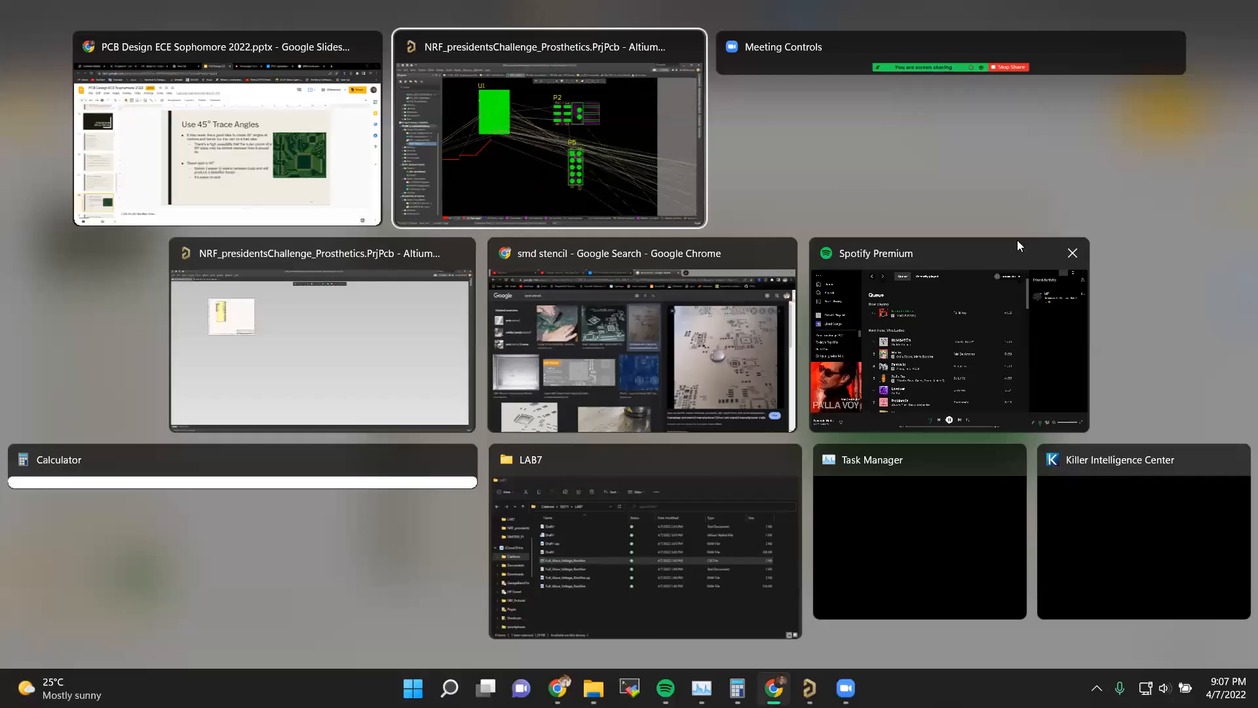
pyautogui.keyDown('ctrl'); pyautogui.scroll(-3, 476, 305); pyautogui.keyUp('ctrl')
pyautogui.hotkey('ctrl', 'Tab')
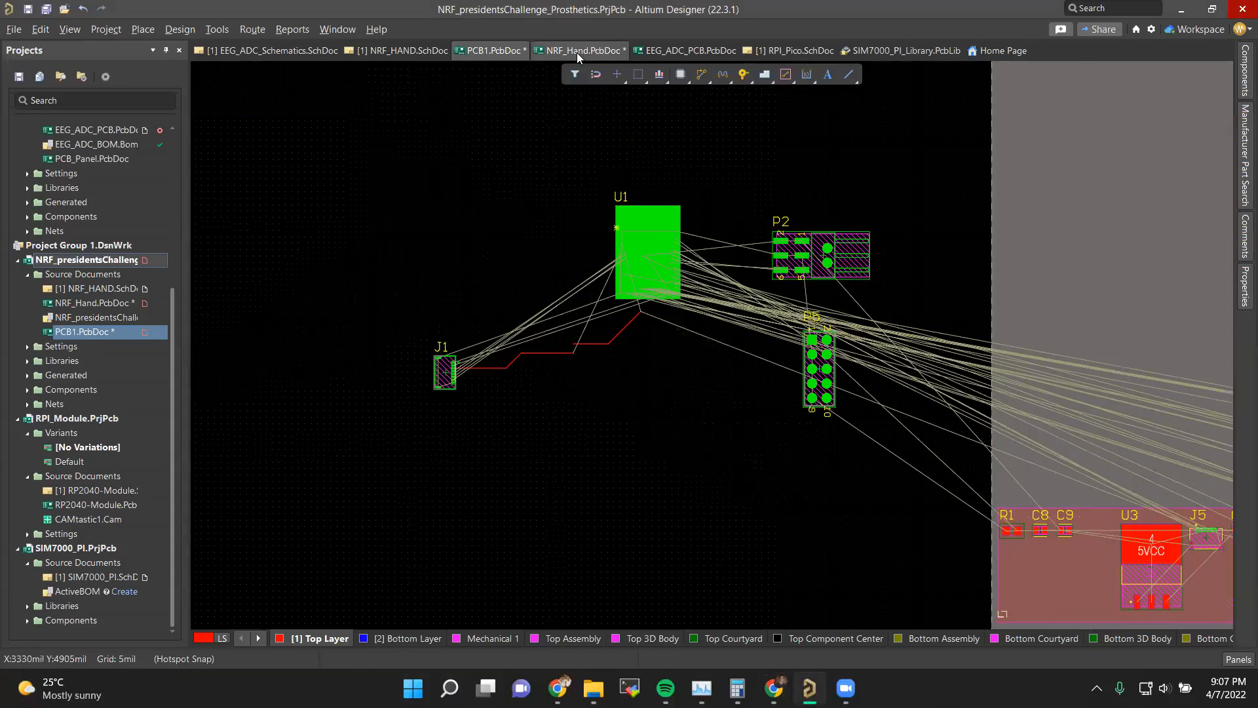
# Step: Delete J6's old D_N and D_P tracks
pyautogui.keyDown('ctrl'); pyautogui.scroll(2, 496, 213); pyautogui.keyUp('ctrl')
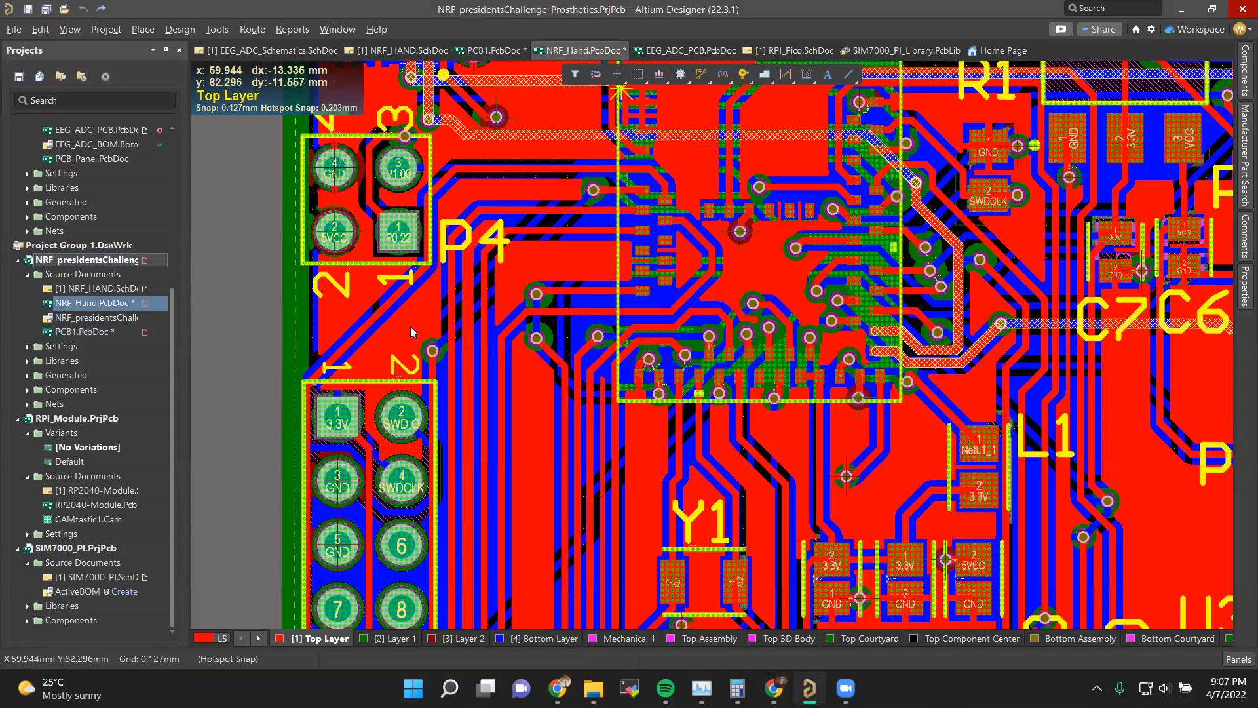
pyautogui.scroll(3, 420, 373)
pyautogui.keyDown('ctrl'); pyautogui.scroll(3, 431, 419); pyautogui.keyUp('ctrl')
pyautogui.keyDown('ctrl'); pyautogui.scroll(2, 393, 382); pyautogui.keyUp('ctrl')
pyautogui.click(366, 237)
pyautogui.press('Delete')
pyautogui.click(446, 259)
pyautogui.press('Delete')
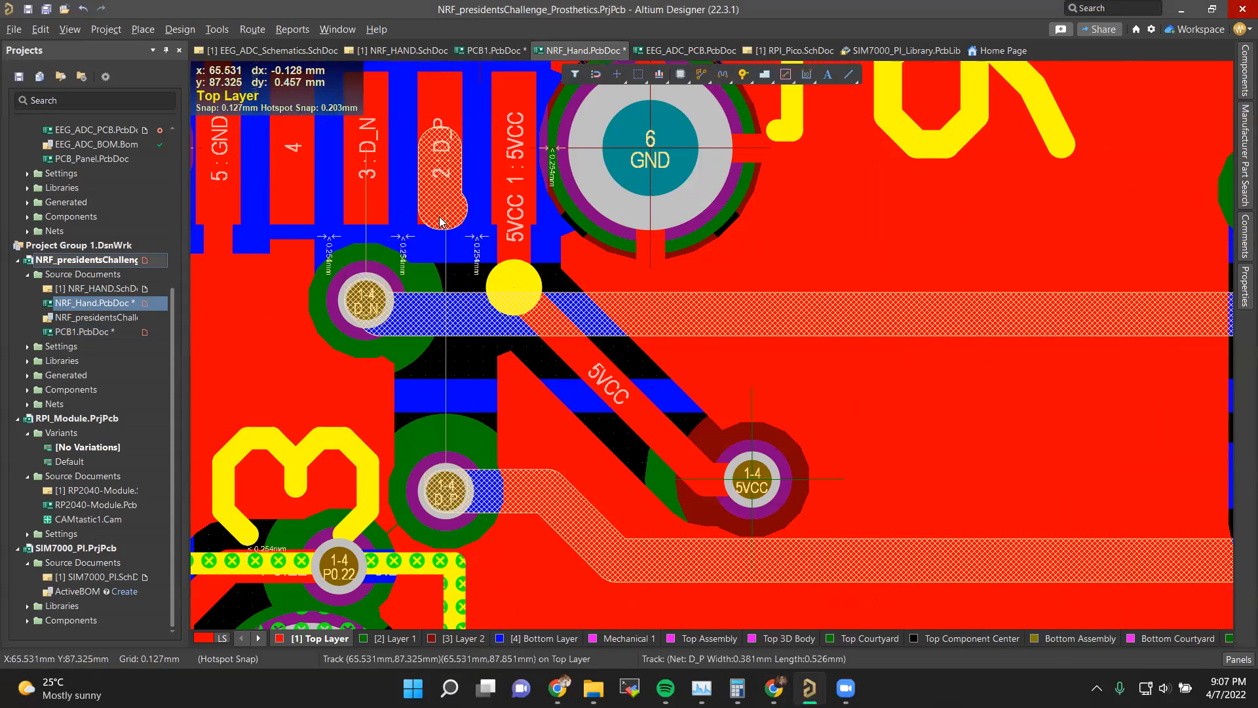
pyautogui.click(441, 220)
# Step: Try a single-track route from J6 pad 3 (D_N), then cancel it
pyautogui.click(292, 322)
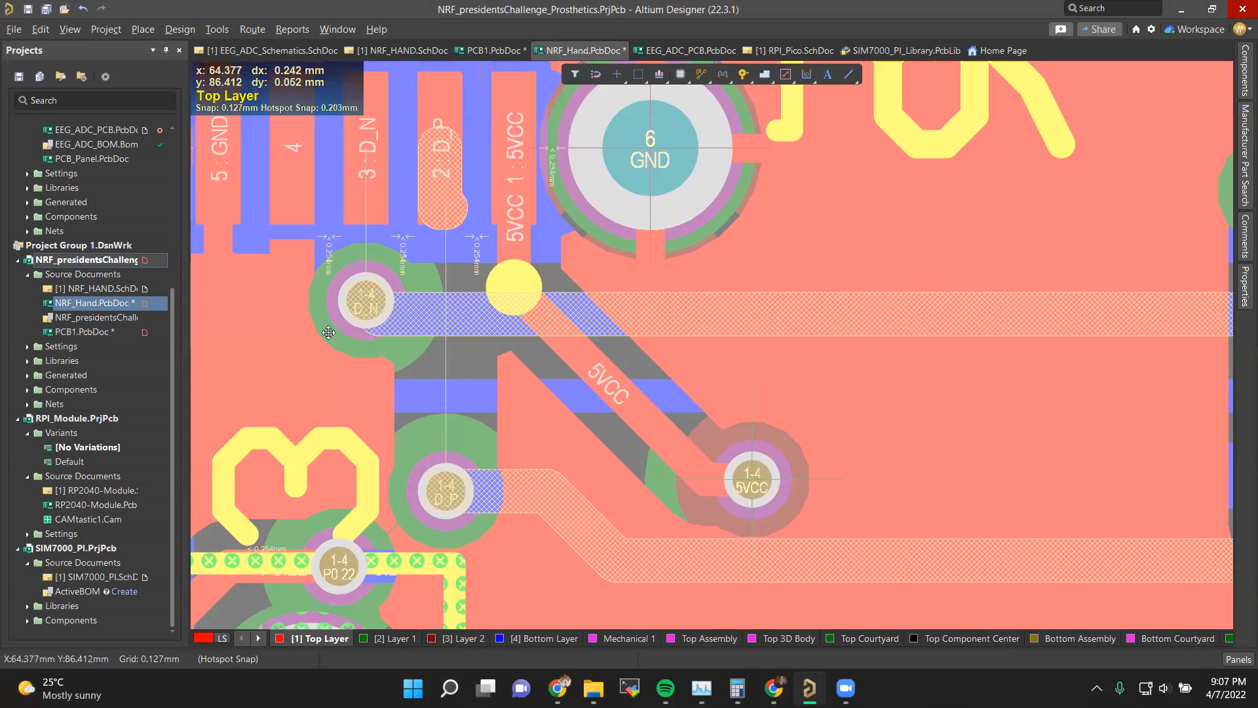
pyautogui.keyDown('ctrl'); pyautogui.scroll(-3, 328, 332); pyautogui.keyUp('ctrl')
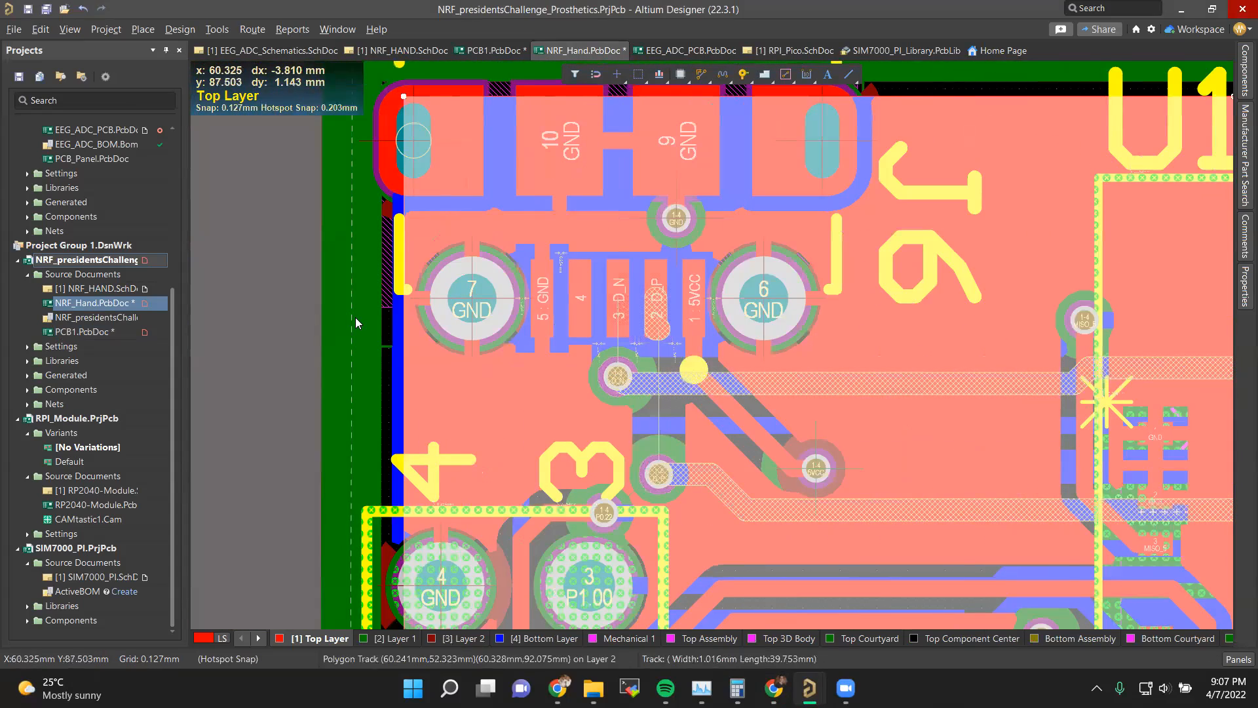
pyautogui.click(255, 302)
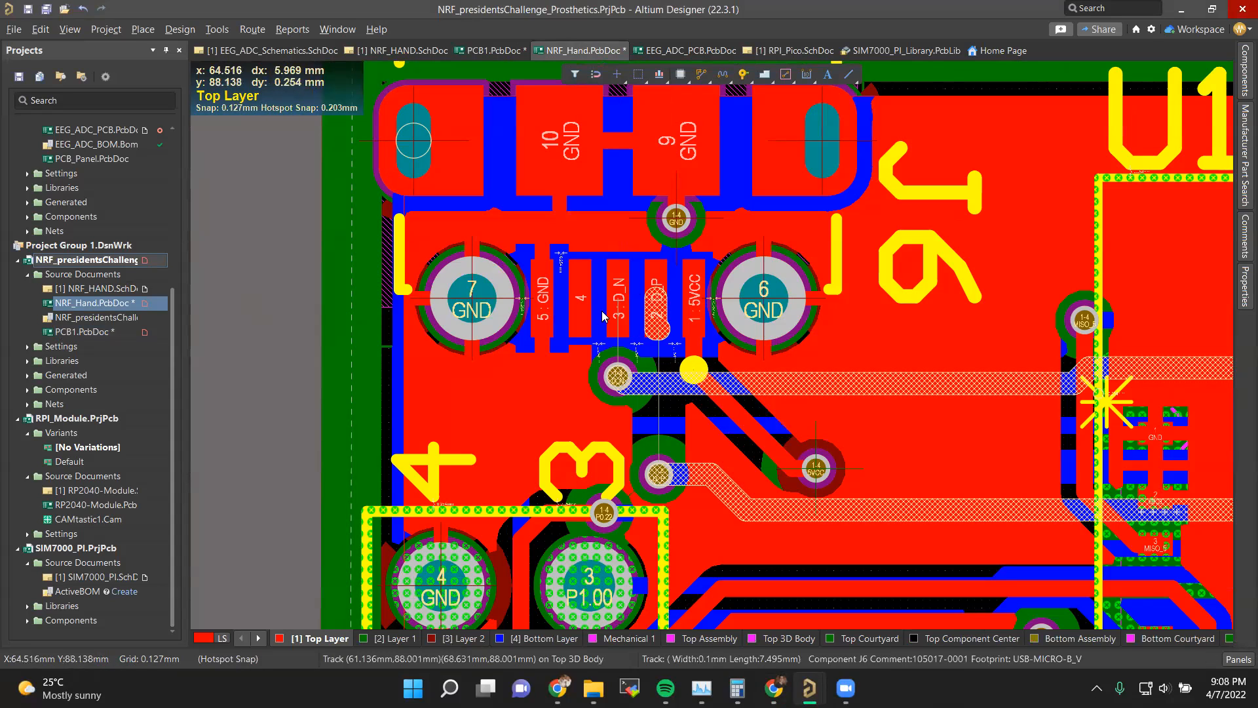
pyautogui.scroll(-1, 658, 354)
pyautogui.keyDown('ctrl'); pyautogui.scroll(2, 659, 365); pyautogui.keyUp('ctrl')
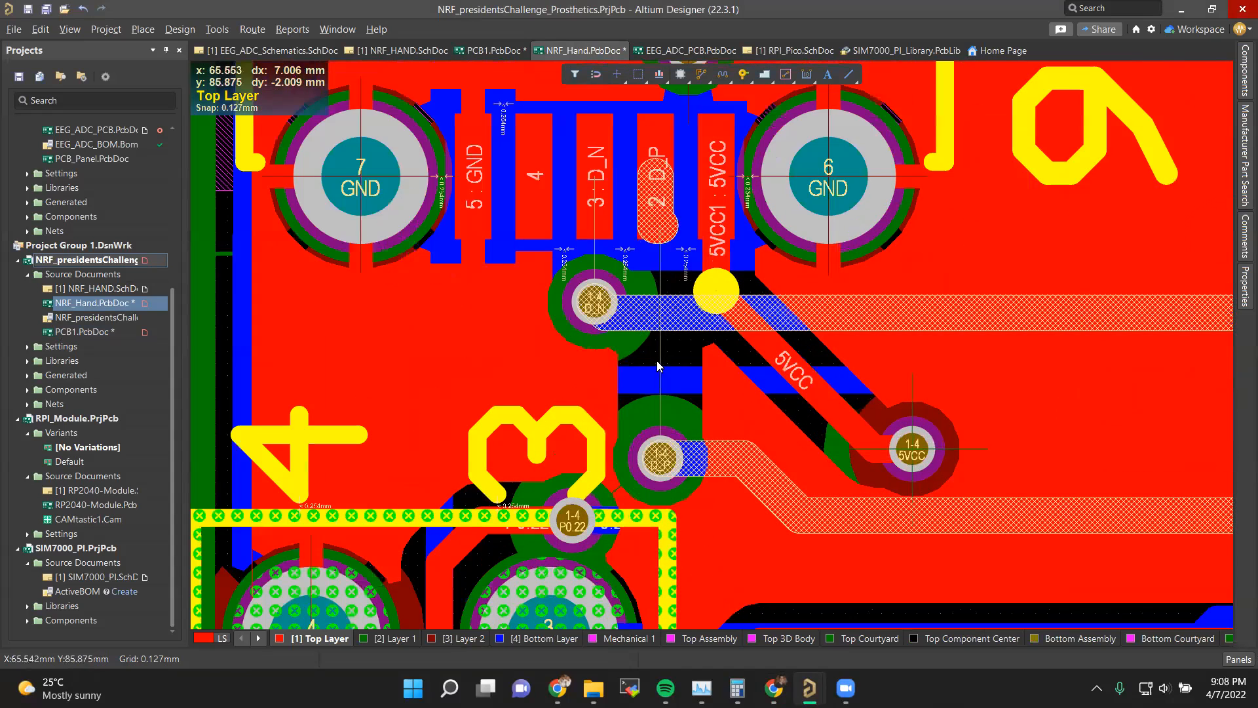
pyautogui.keyDown('ctrl'); pyautogui.scroll(1, 657, 362); pyautogui.keyUp('ctrl')
pyautogui.rightClick(700, 76)
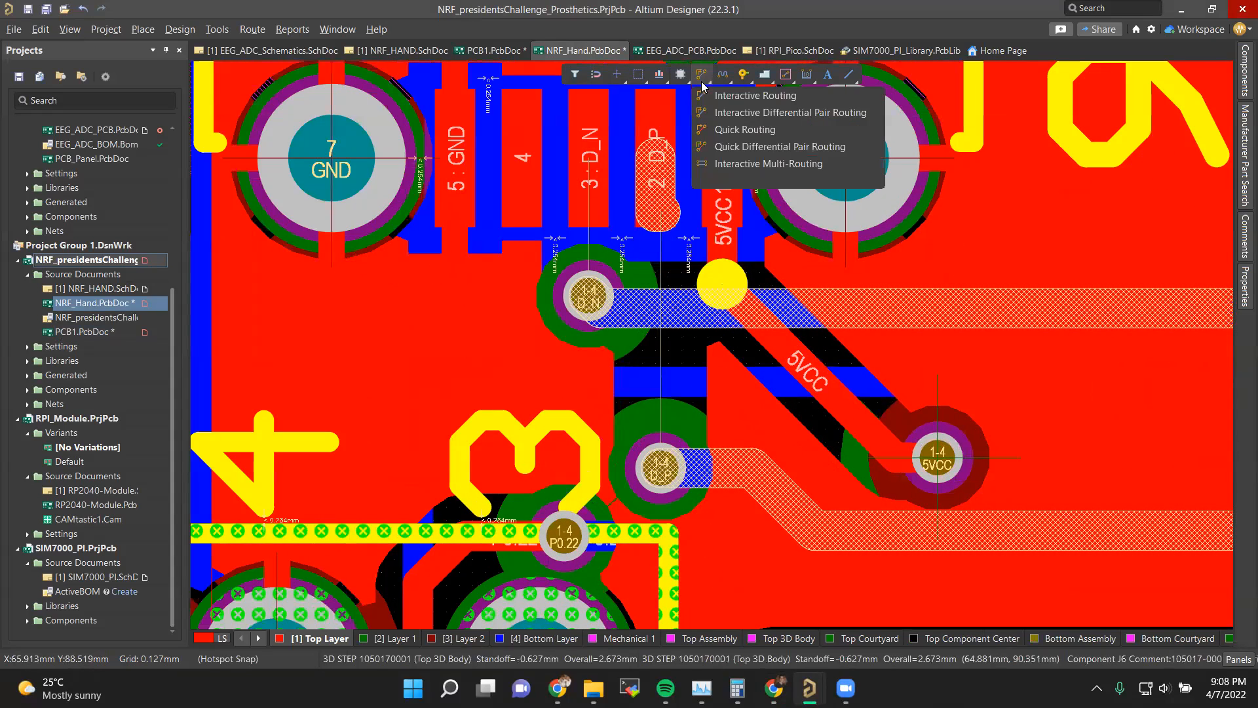
pyautogui.click(731, 120)
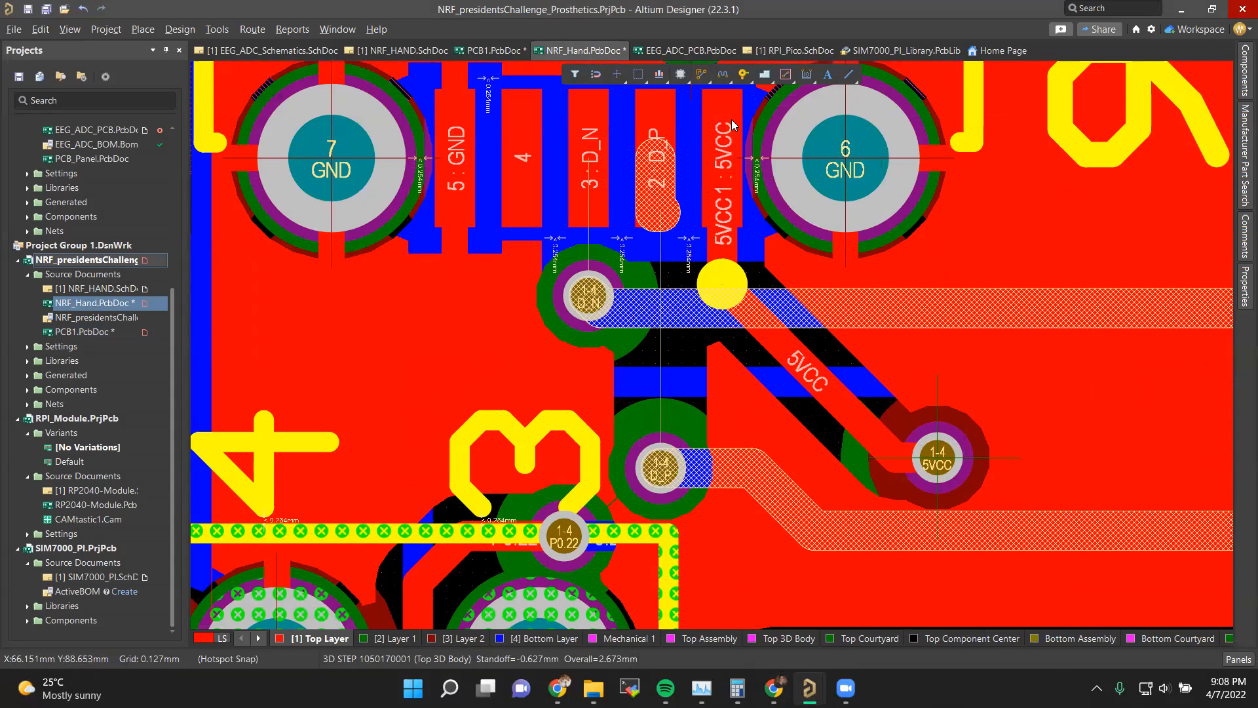
pyautogui.click(595, 163)
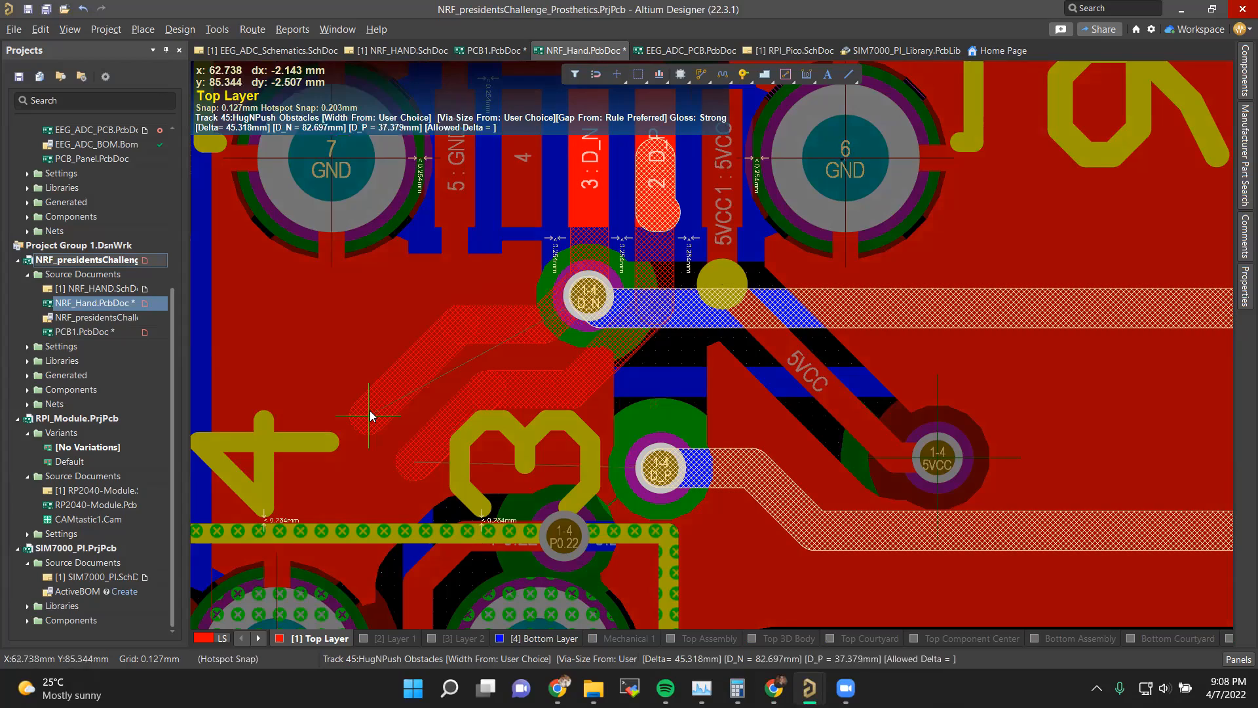
pyautogui.keyDown('ctrl'); pyautogui.scroll(-6, 693, 484); pyautogui.keyUp('ctrl')
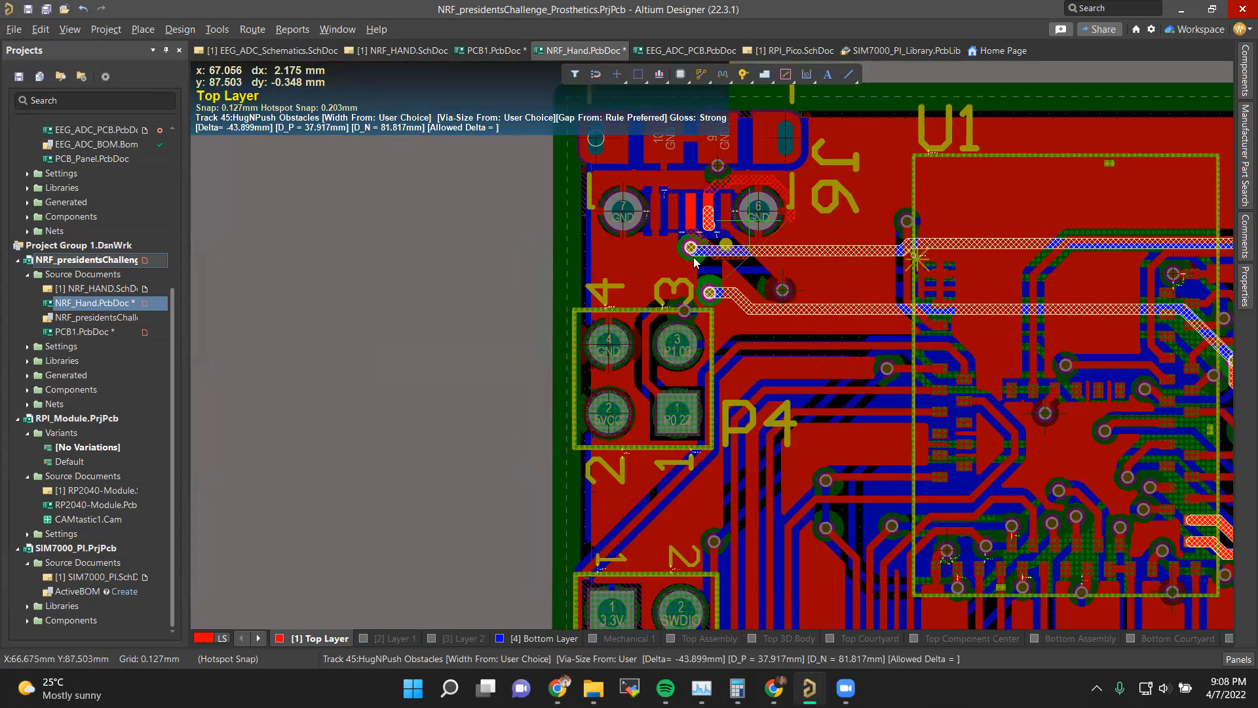
pyautogui.press('Escape')
pyautogui.press('Escape')
# Step: Shelve the top-layer GND polygon pour to expose the tracks
pyautogui.click(647, 268)
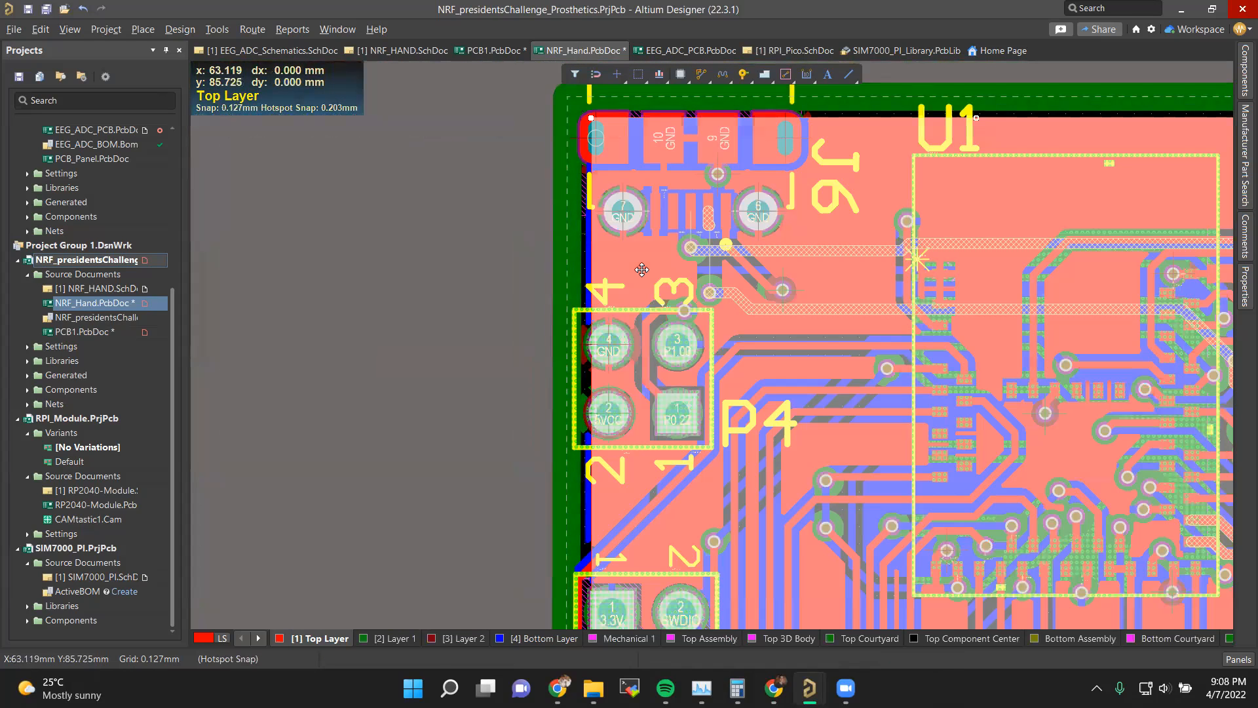
pyautogui.click(1241, 301)
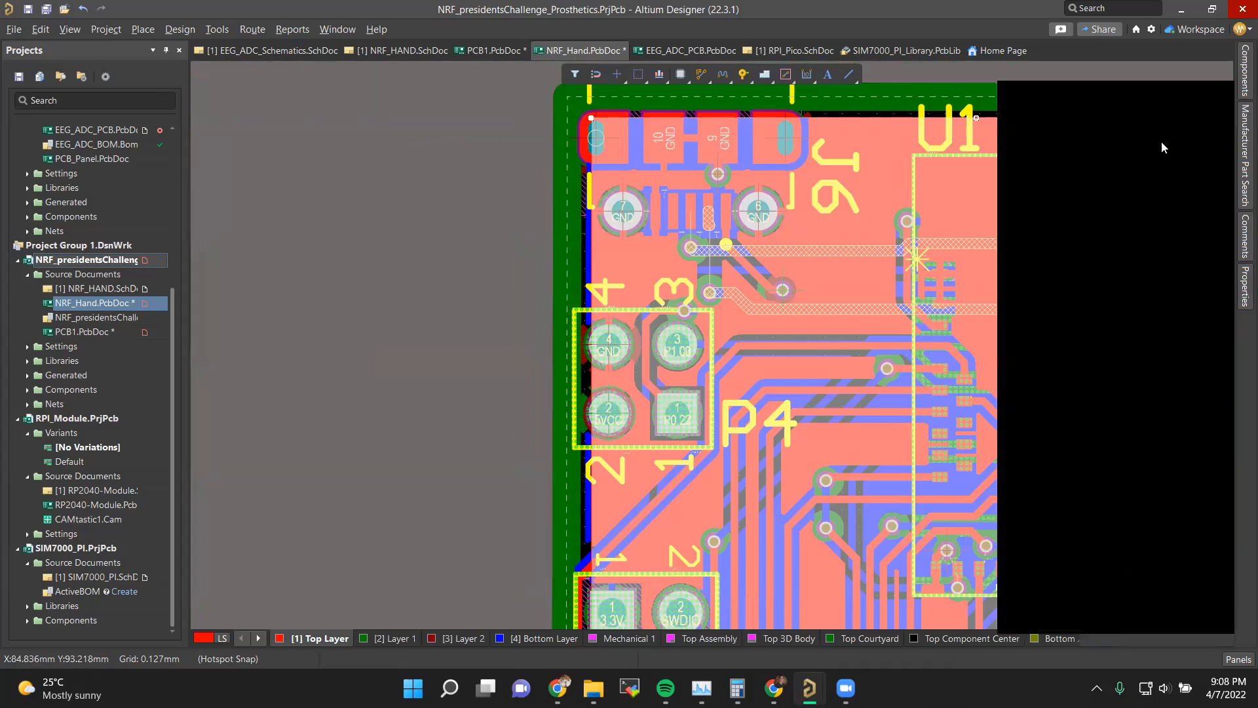
pyautogui.click(1083, 192)
# Step: Start Interactive Differential Pair Routing of D_N/D_P from J6 across the board
pyautogui.click(700, 75)
pyautogui.click(684, 230)
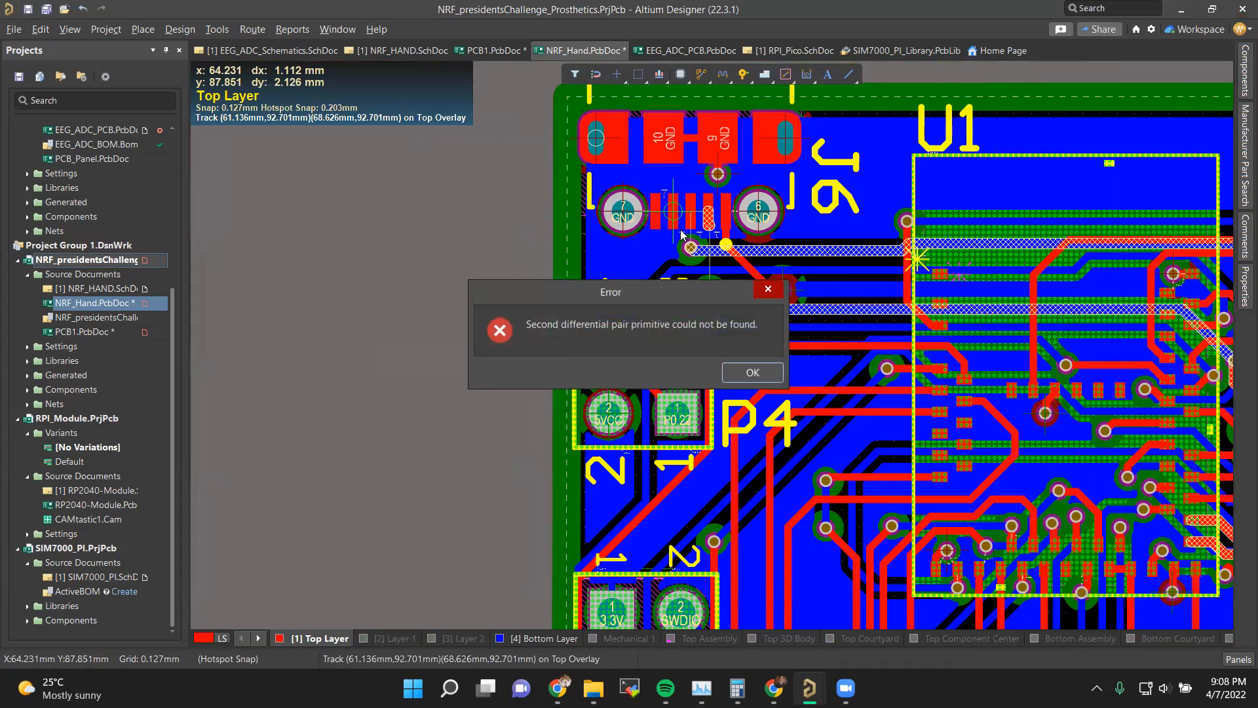
pyautogui.press('Return')
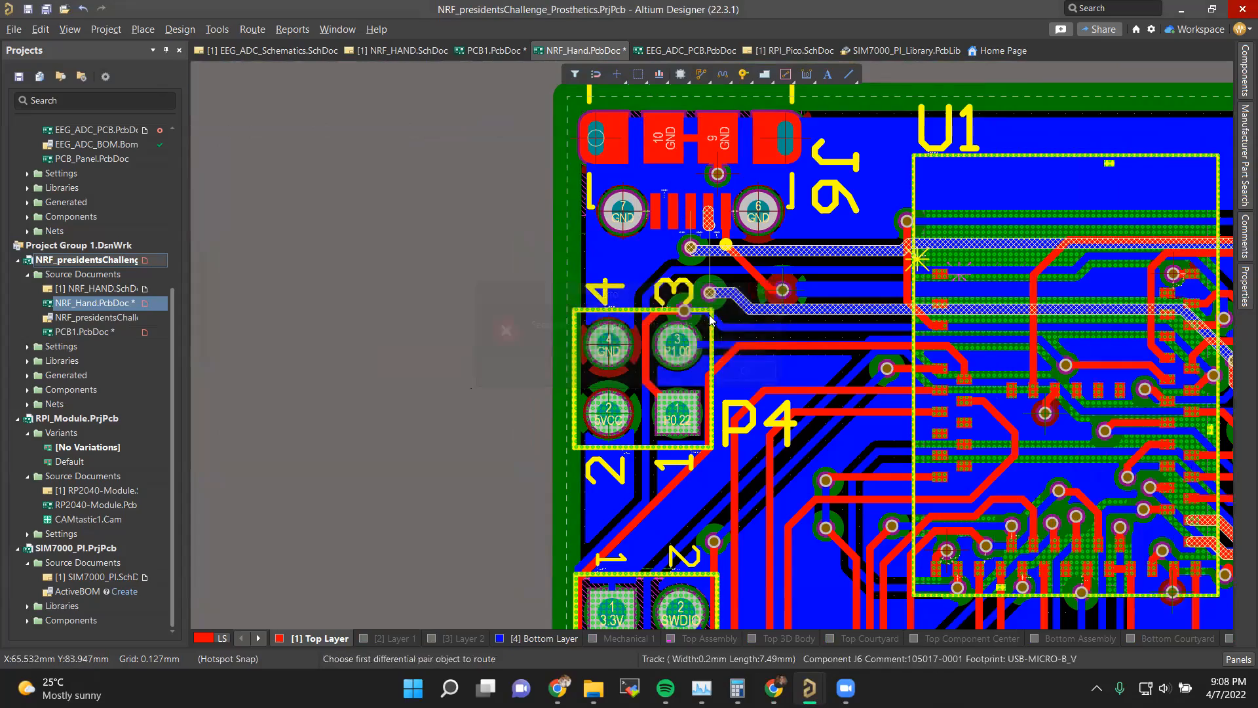
pyautogui.keyDown('ctrl'); pyautogui.scroll(4, 707, 121); pyautogui.keyUp('ctrl')
pyautogui.click(707, 120)
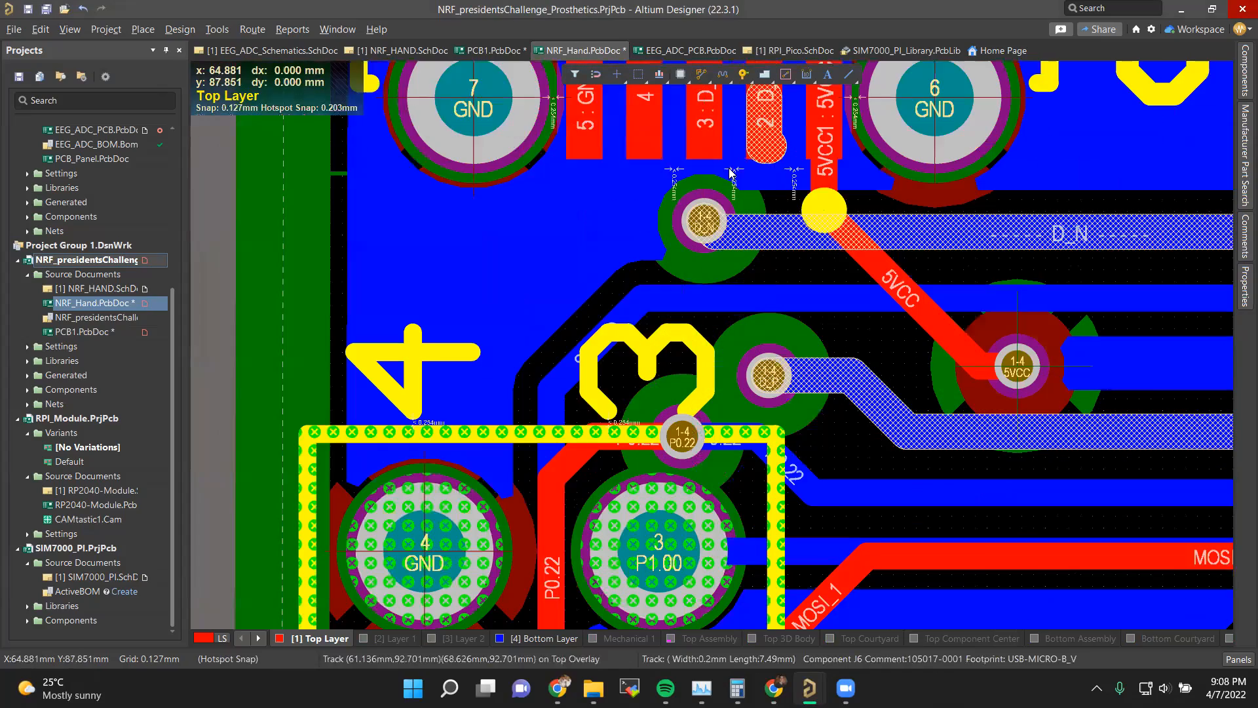
pyautogui.keyDown('ctrl'); pyautogui.scroll(-3, 721, 245); pyautogui.keyUp('ctrl')
pyautogui.keyDown('shift'); pyautogui.scroll(-11, 728, 259); pyautogui.keyUp('shift')
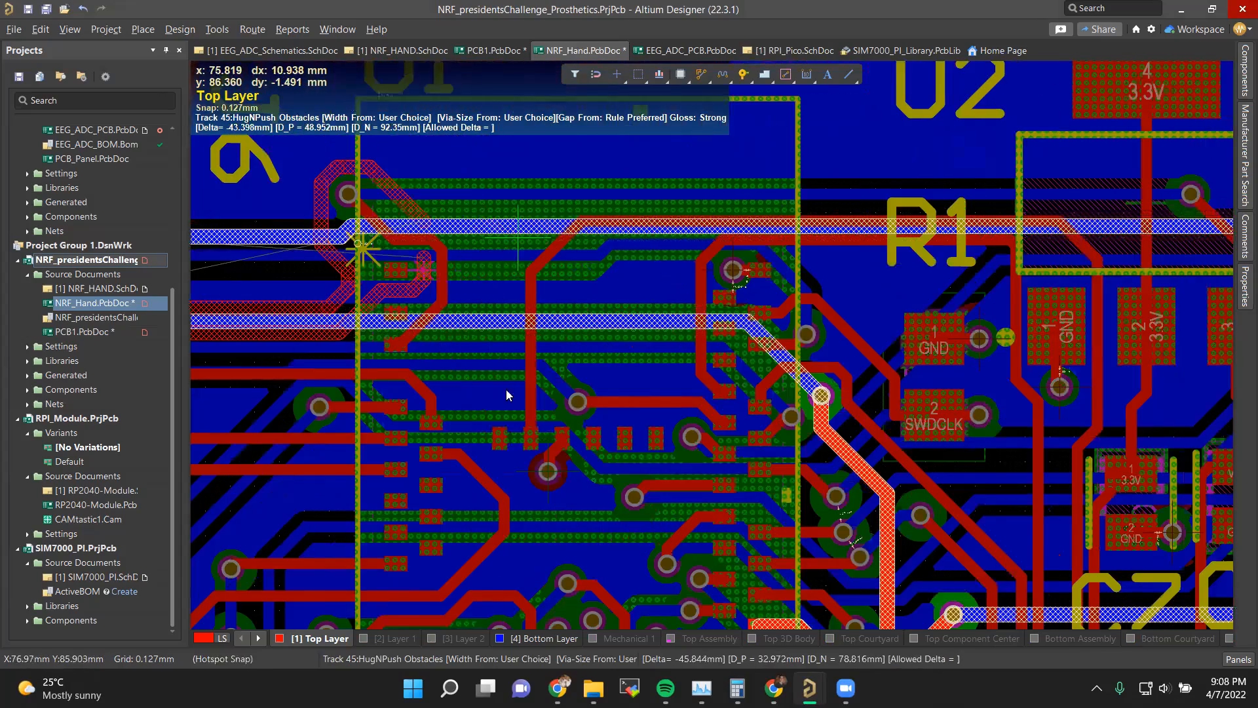
pyautogui.keyDown('ctrl'); pyautogui.scroll(-4, 576, 253); pyautogui.keyUp('ctrl')
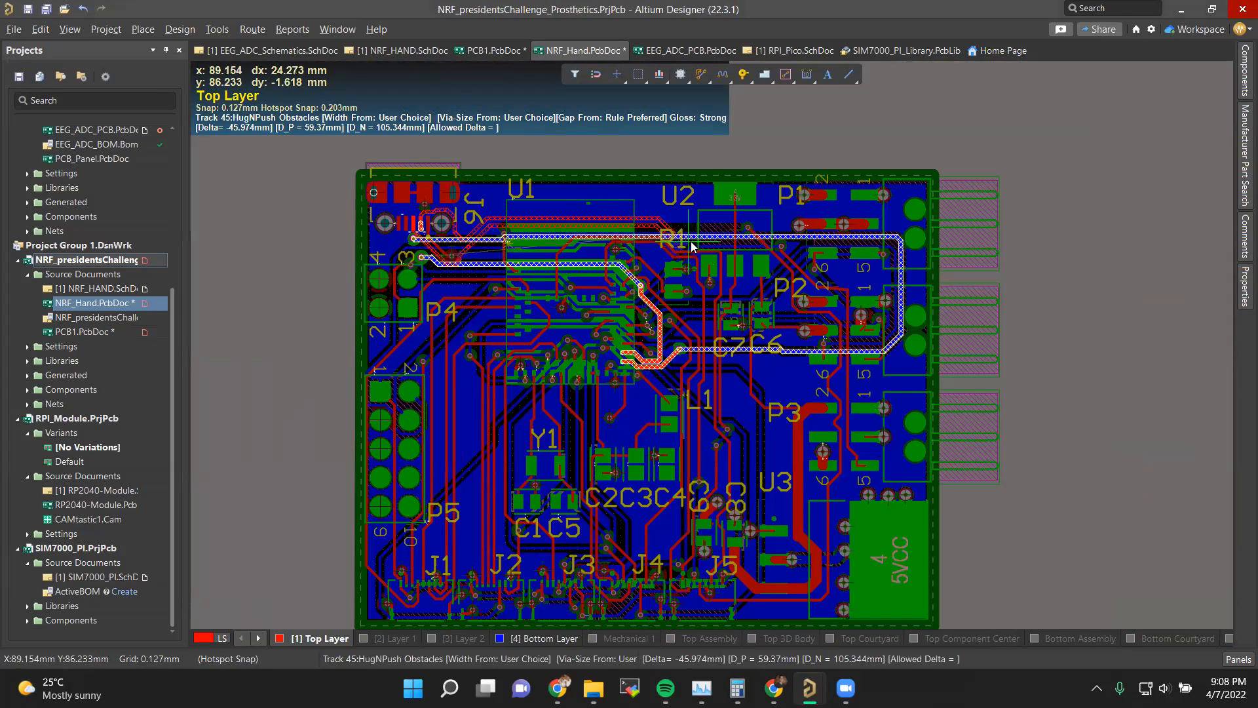
# Step: Place the D_P/D_N differential pair route near R1
pyautogui.click(690, 241)
pyautogui.keyDown('ctrl'); pyautogui.scroll(1, 412, 254); pyautogui.keyUp('ctrl')
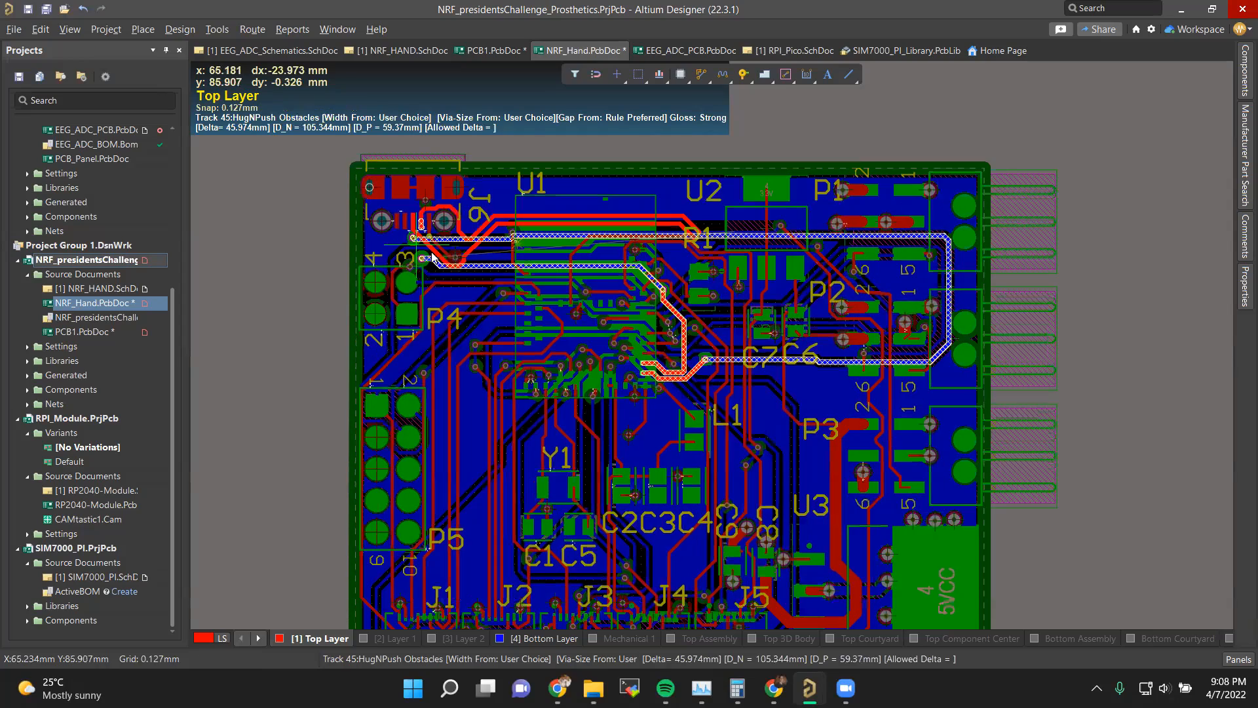
pyautogui.keyDown('ctrl'); pyautogui.scroll(3, 437, 152); pyautogui.keyUp('ctrl')
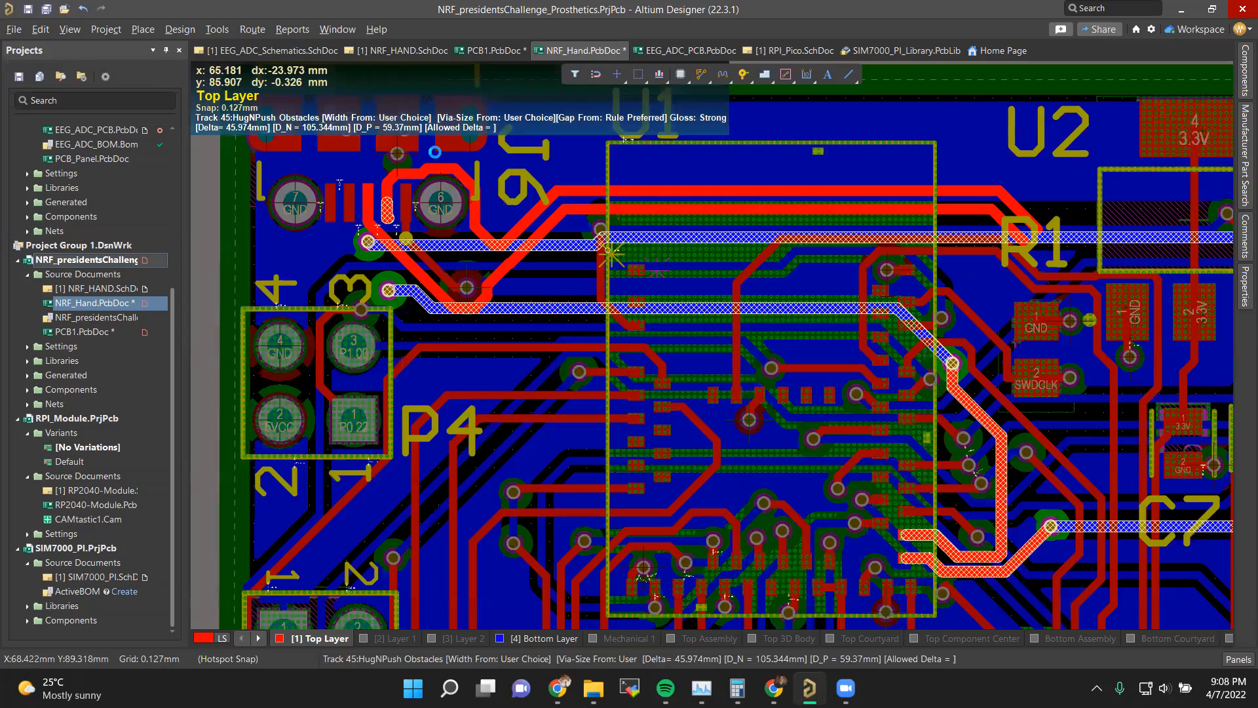
pyautogui.rightClick(392, 259)
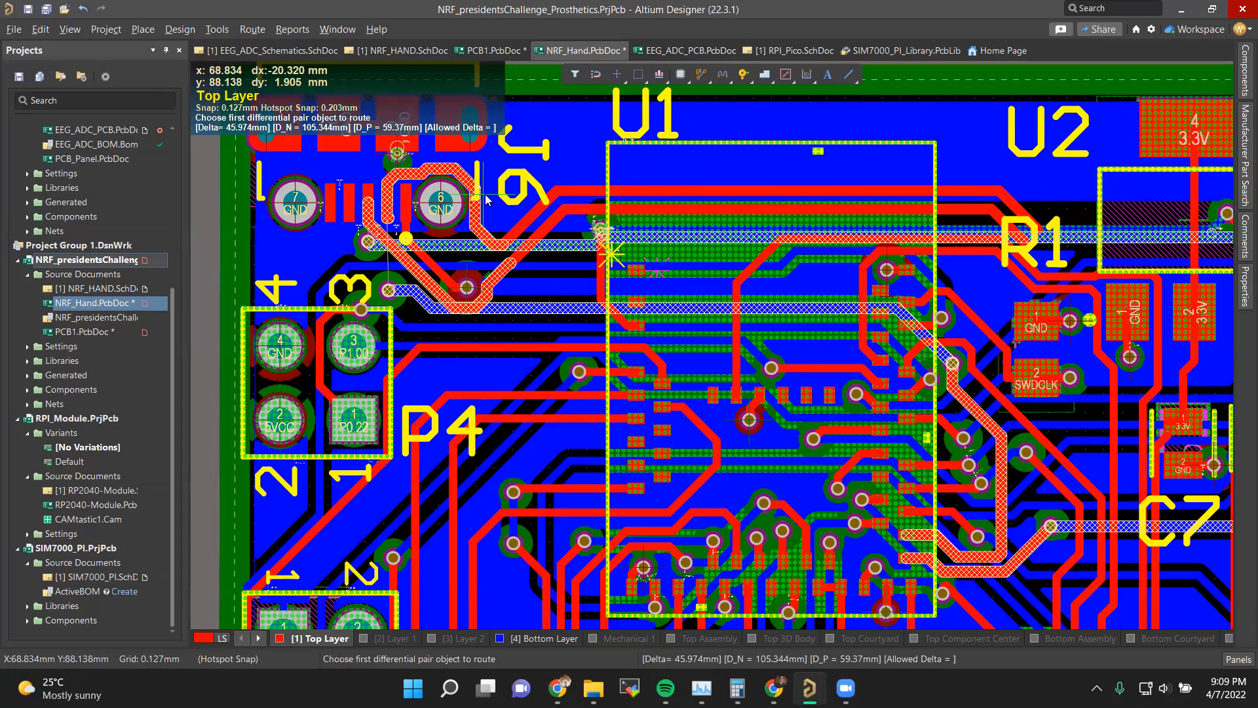
# Step: Exit differential pair routing and go to slide 23, 'Create A Ground Plane'
pyautogui.keyDown('ctrl'); pyautogui.scroll(5, 501, 267); pyautogui.keyUp('ctrl')
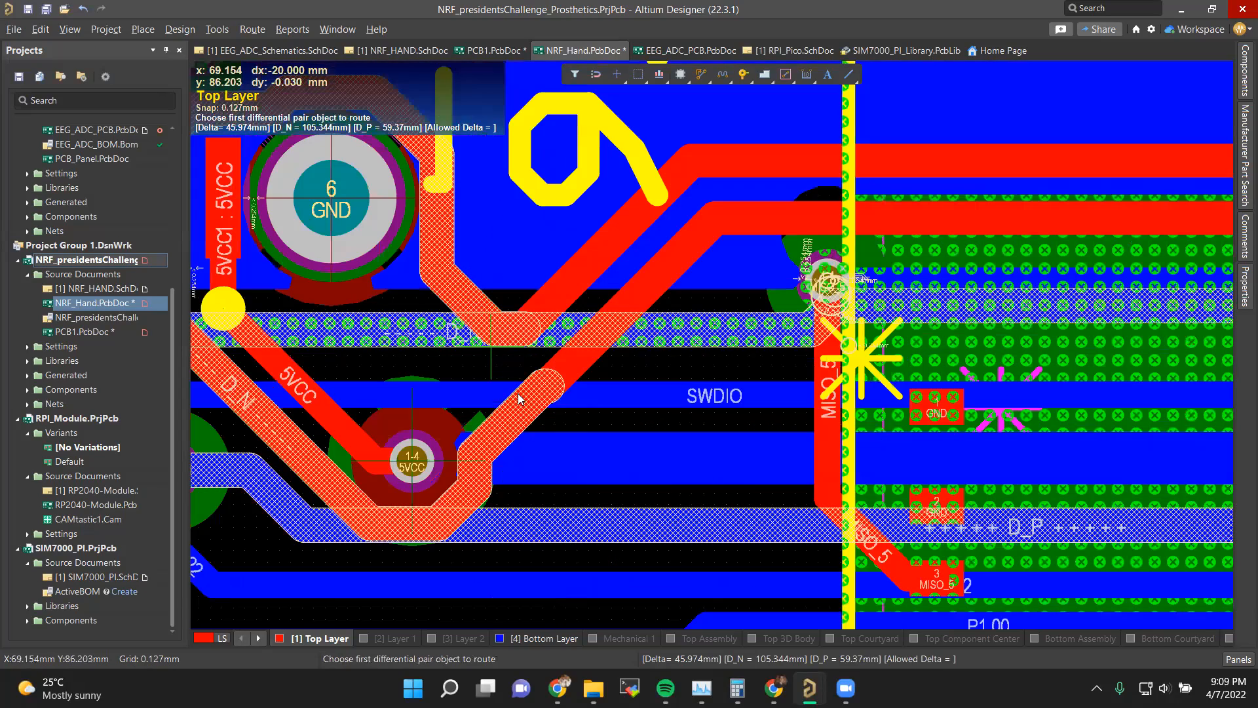
pyautogui.keyDown('ctrl'); pyautogui.scroll(2, 480, 299); pyautogui.keyUp('ctrl')
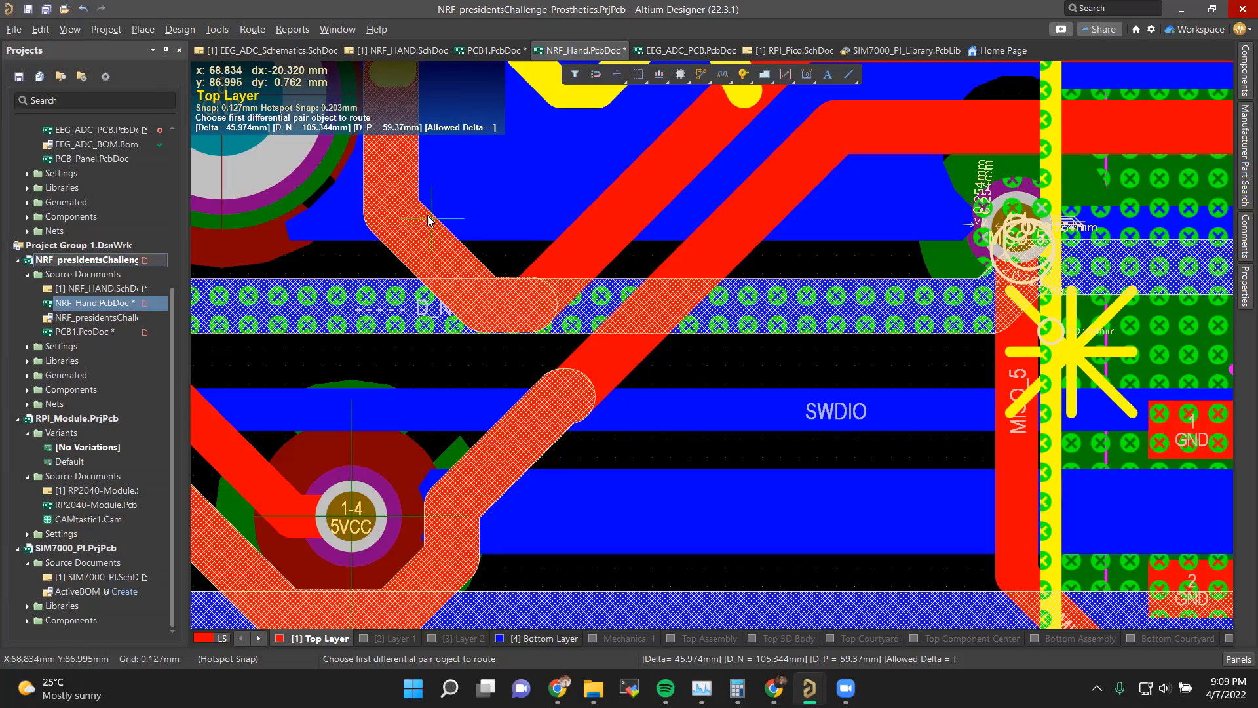
pyautogui.scroll(-2, 530, 282)
pyautogui.keyDown('ctrl'); pyautogui.scroll(-2, 529, 282); pyautogui.keyUp('ctrl')
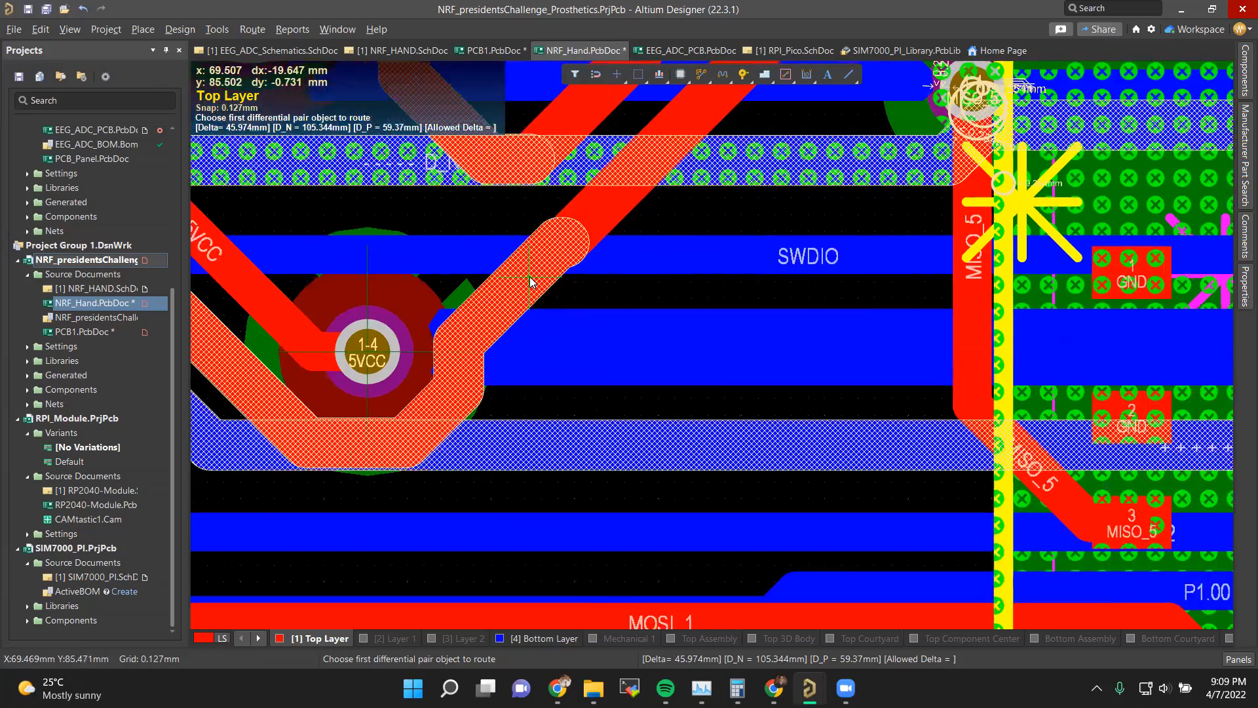
pyautogui.keyDown('ctrl'); pyautogui.scroll(-3, 529, 282); pyautogui.keyUp('ctrl')
pyautogui.keyDown('ctrl'); pyautogui.scroll(2, 532, 272); pyautogui.keyUp('ctrl')
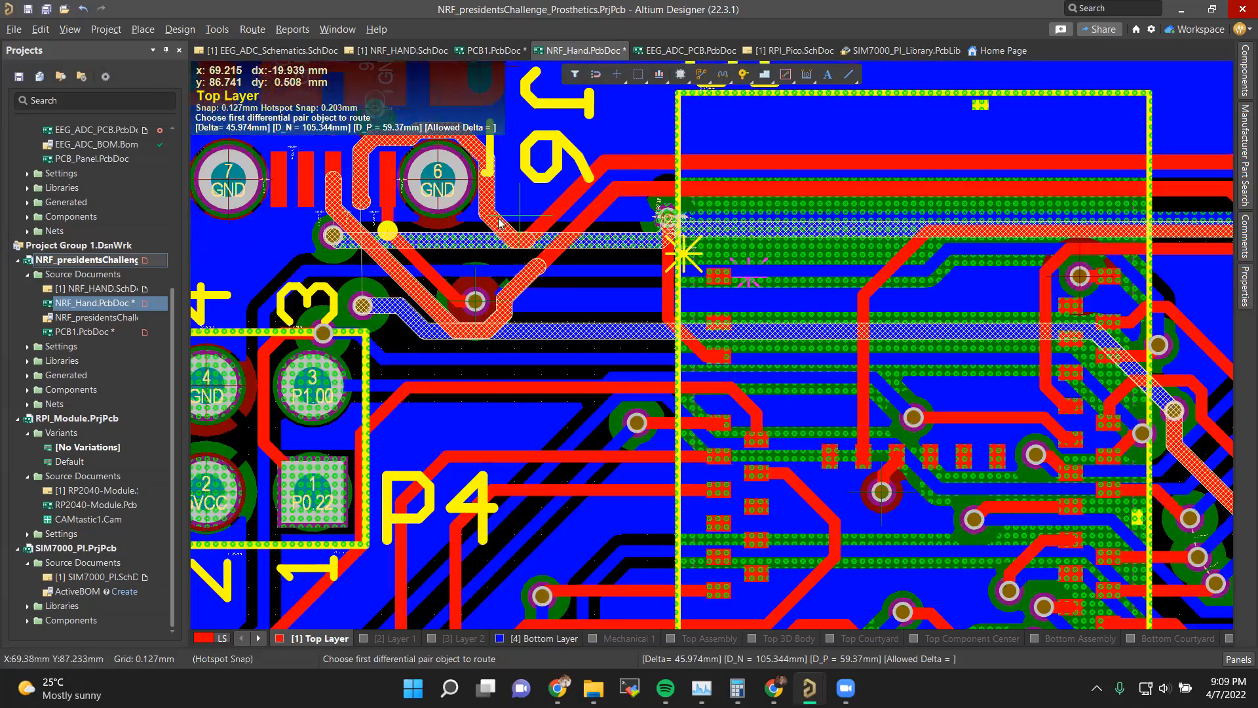
pyautogui.keyDown('ctrl'); pyautogui.scroll(-4, 730, 182); pyautogui.keyUp('ctrl')
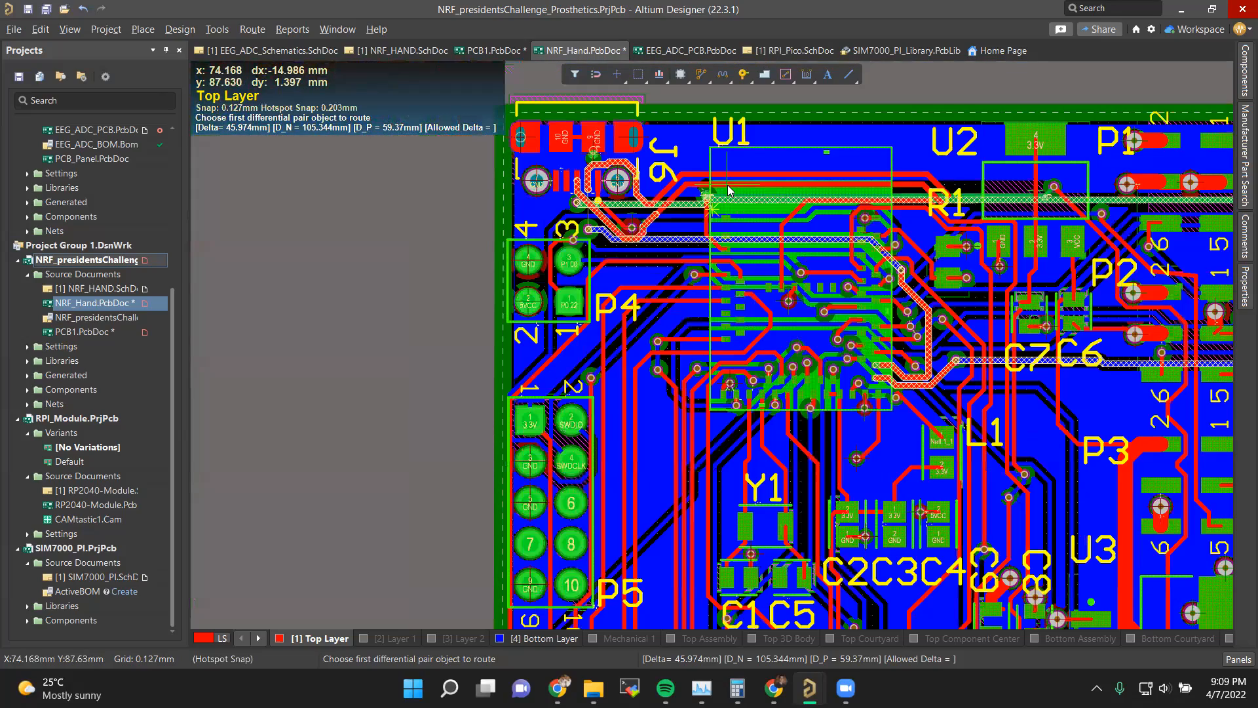
pyautogui.press('Escape')
pyautogui.hotkey('alt', 'Tab')
pyautogui.scroll(-1, 721, 388)
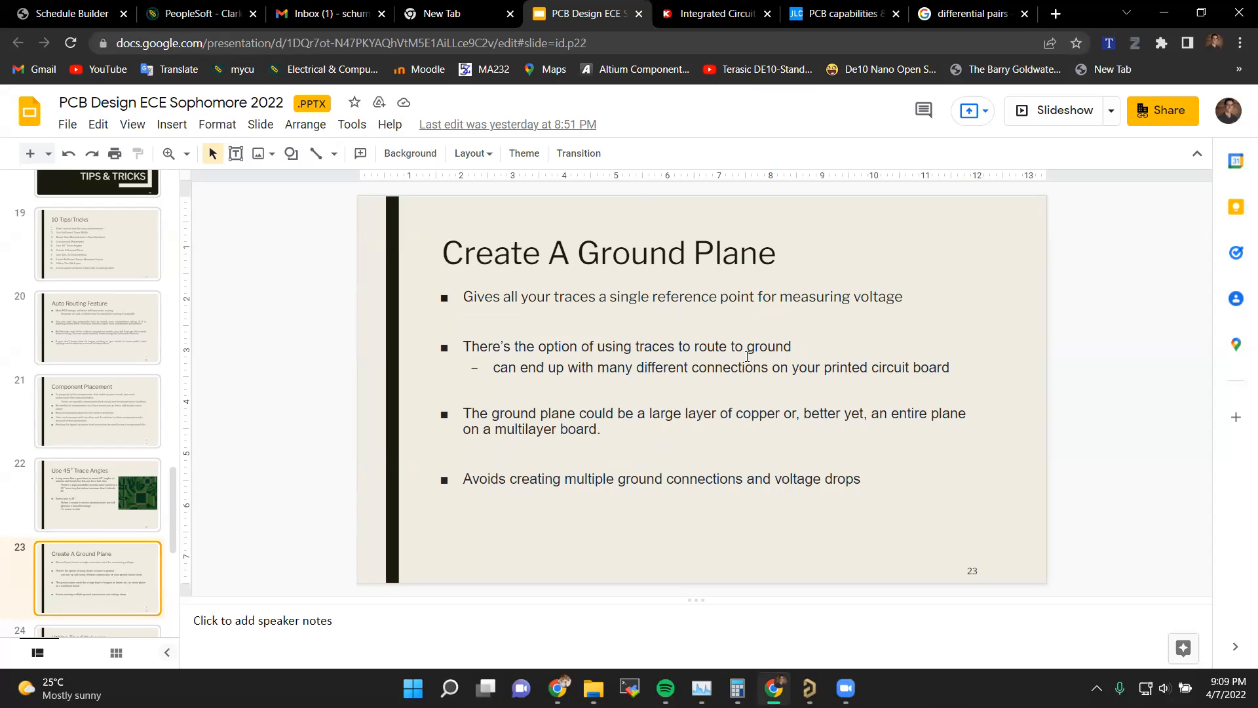
# Step: Highlight the 'Layout is more of an art' bullet on slide 25, then return to the NRF_Hand board
pyautogui.press('Down')
pyautogui.press('Down')
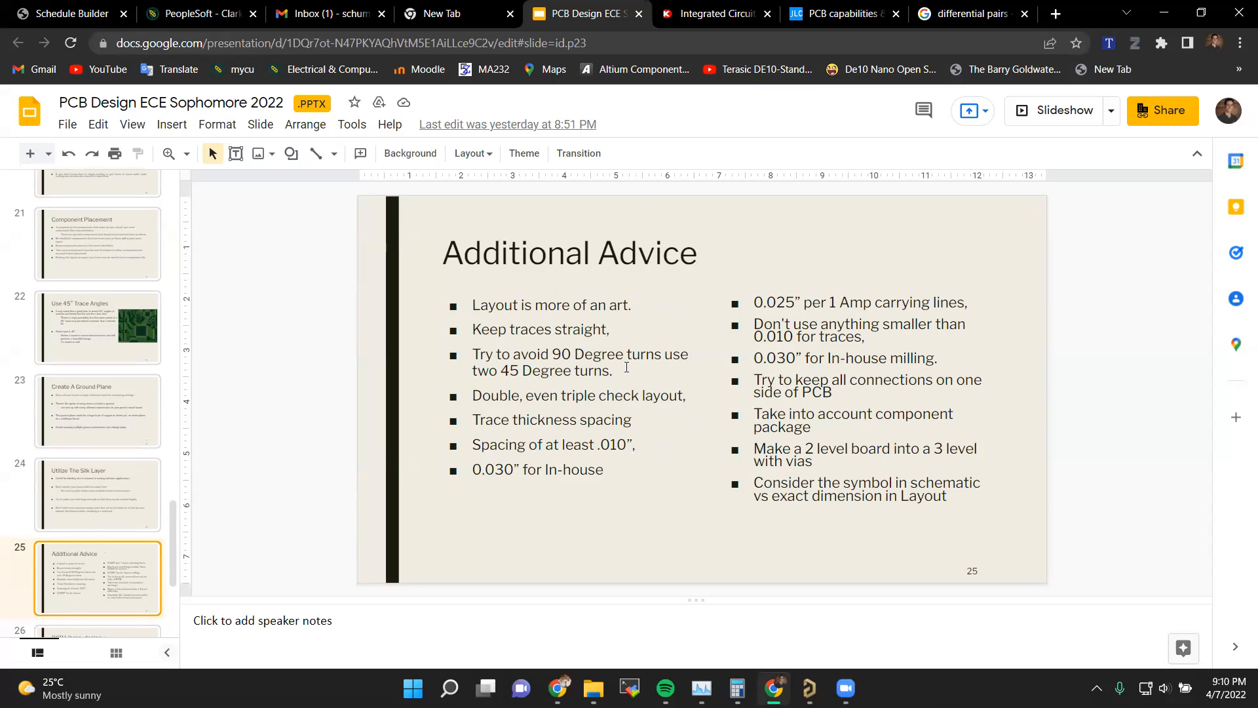
pyautogui.tripleClick(468, 307)
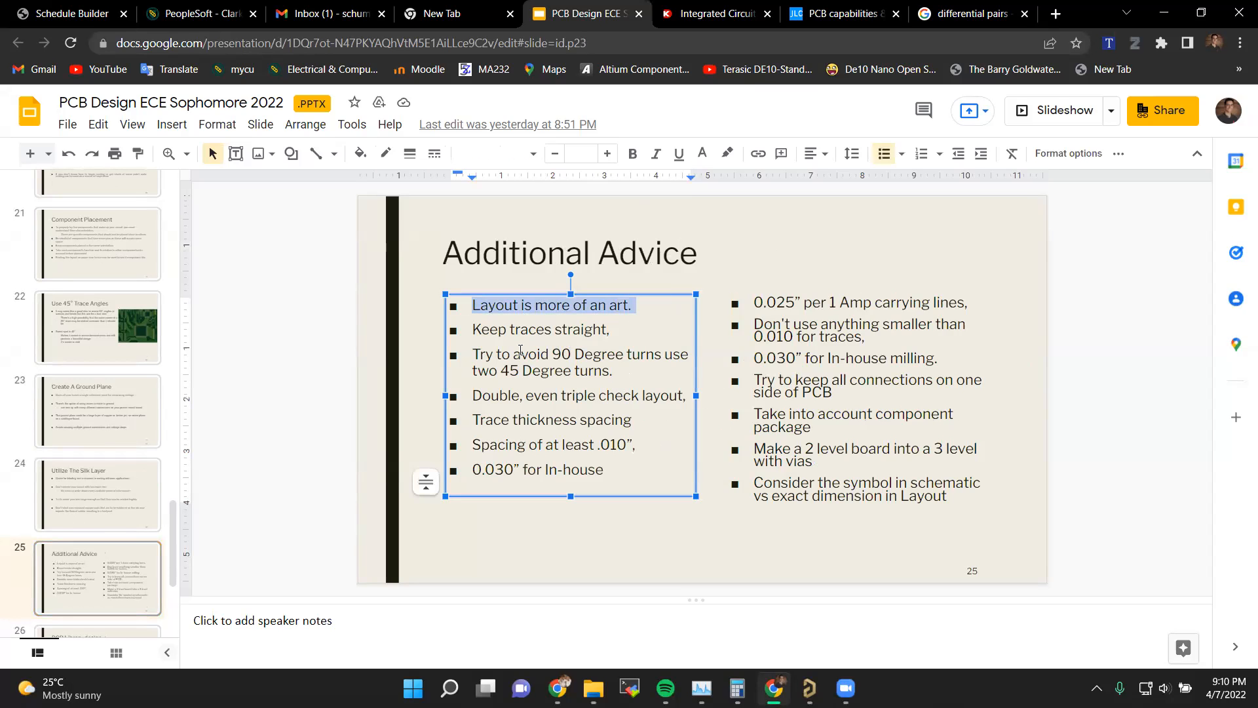
pyautogui.moveTo(778, 687)
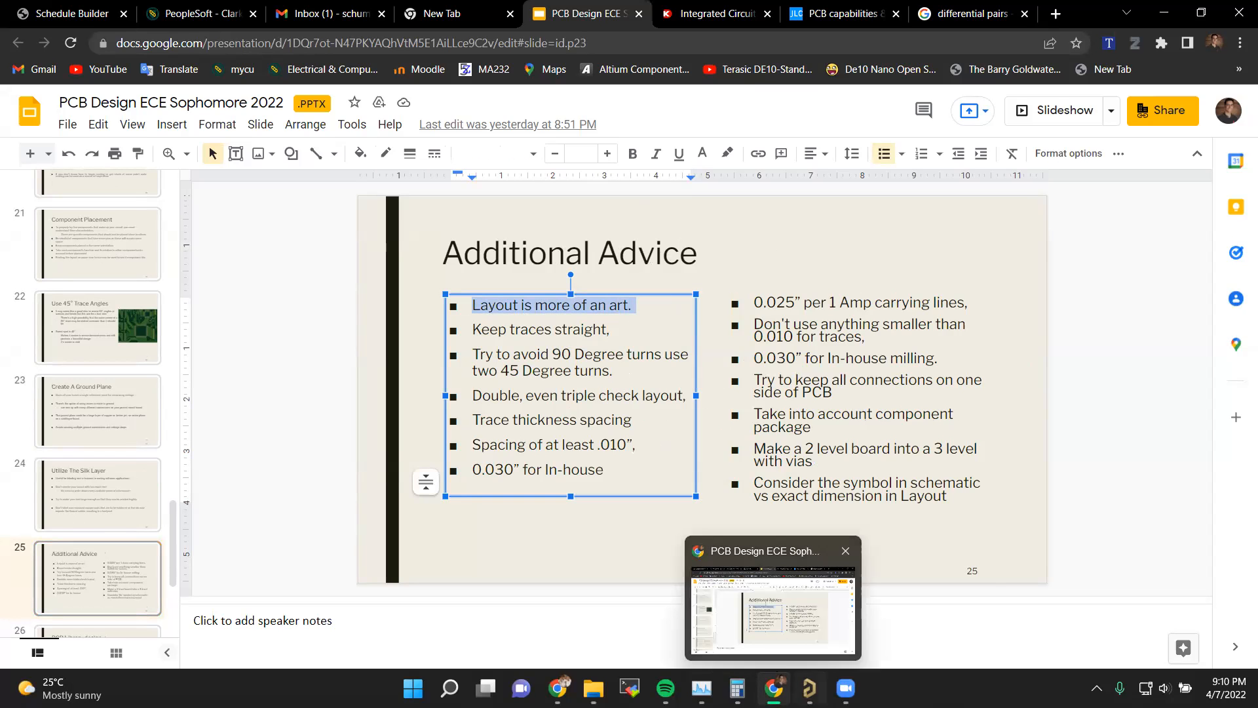
pyautogui.click(779, 651)
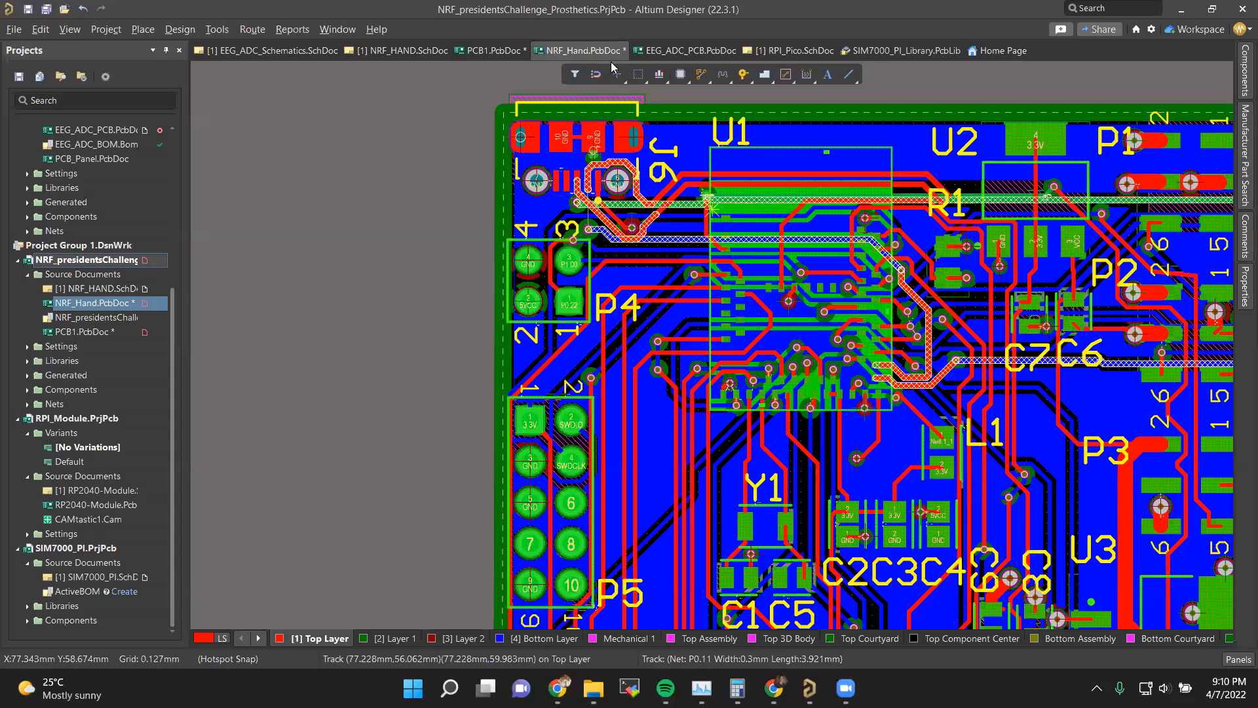
pyautogui.click(491, 50)
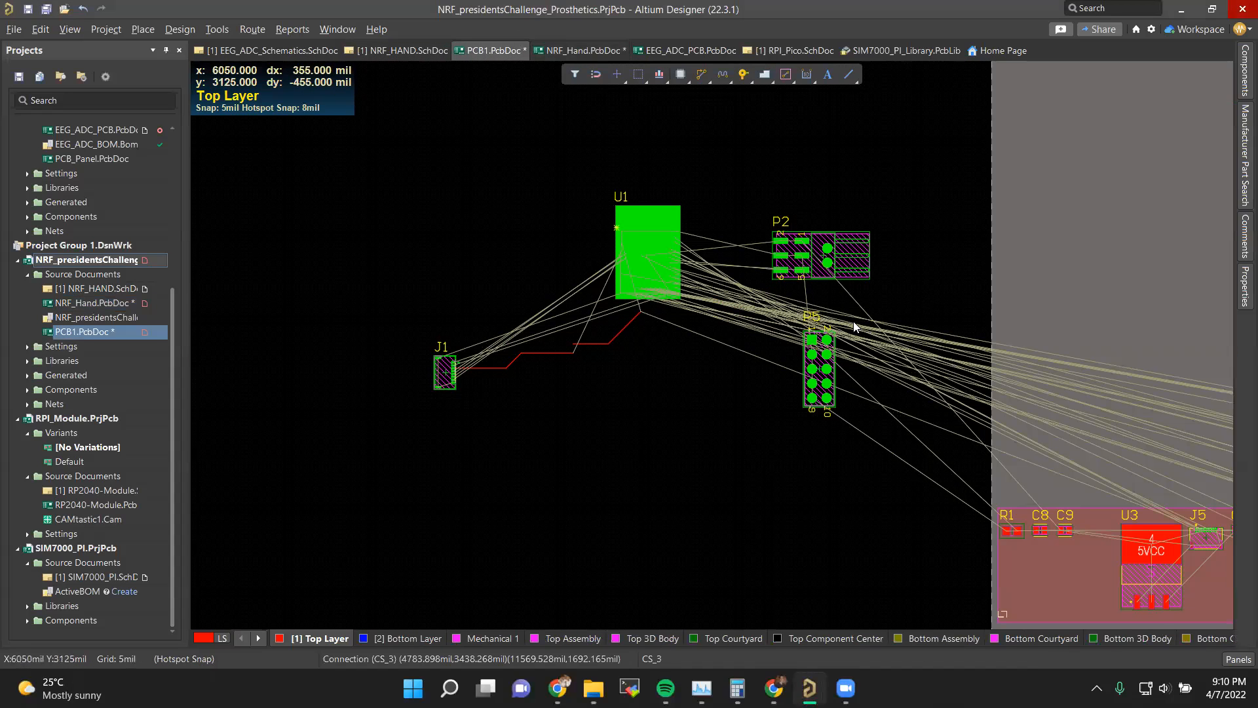
pyautogui.press('capslock')
pyautogui.keyDown('ctrl'); pyautogui.scroll(-5, 853, 321); pyautogui.keyUp('ctrl')
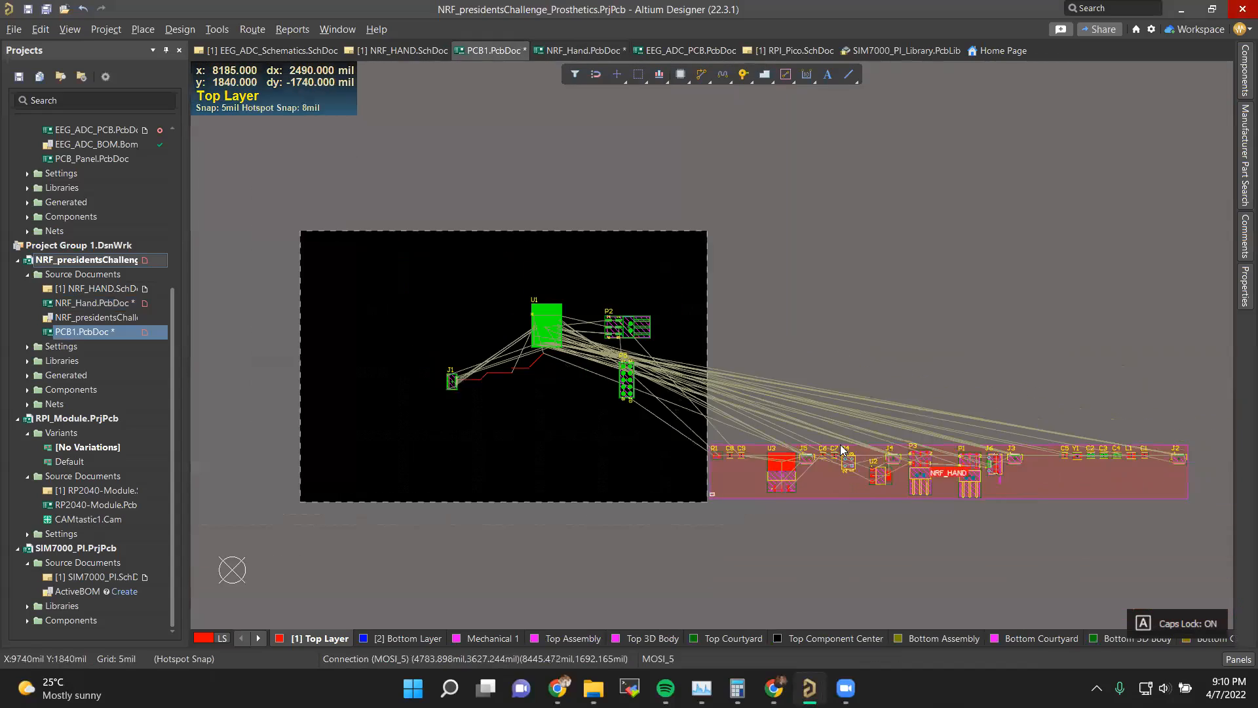
pyautogui.keyDown('shift'); pyautogui.scroll(-1, 840, 445); pyautogui.keyUp('shift')
pyautogui.keyDown('ctrl'); pyautogui.scroll(3, 675, 420); pyautogui.keyUp('ctrl')
pyautogui.keyDown('shift'); pyautogui.scroll(-5, 962, 474); pyautogui.keyUp('shift')
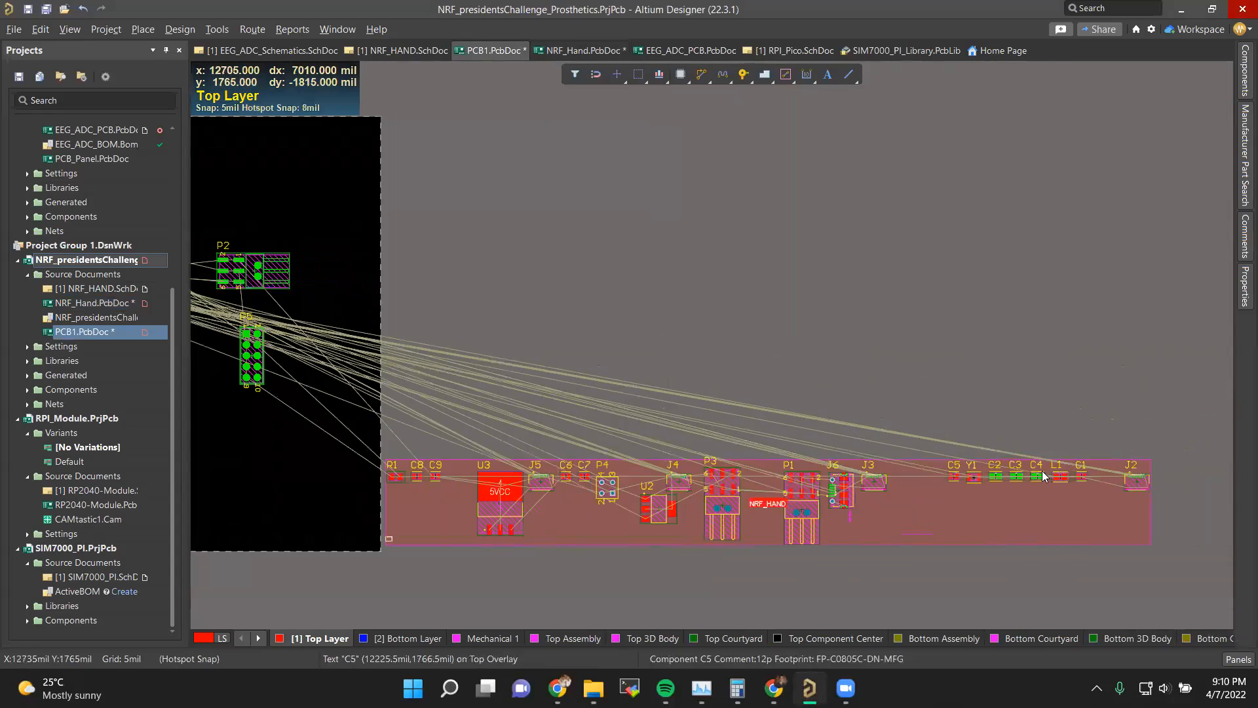
pyautogui.keyDown('ctrl'); pyautogui.scroll(3, 1074, 481); pyautogui.keyUp('ctrl')
pyautogui.keyDown('shift'); pyautogui.scroll(6, 604, 476); pyautogui.keyUp('shift')
pyautogui.keyDown('ctrl'); pyautogui.scroll(-2, 617, 347); pyautogui.keyUp('ctrl')
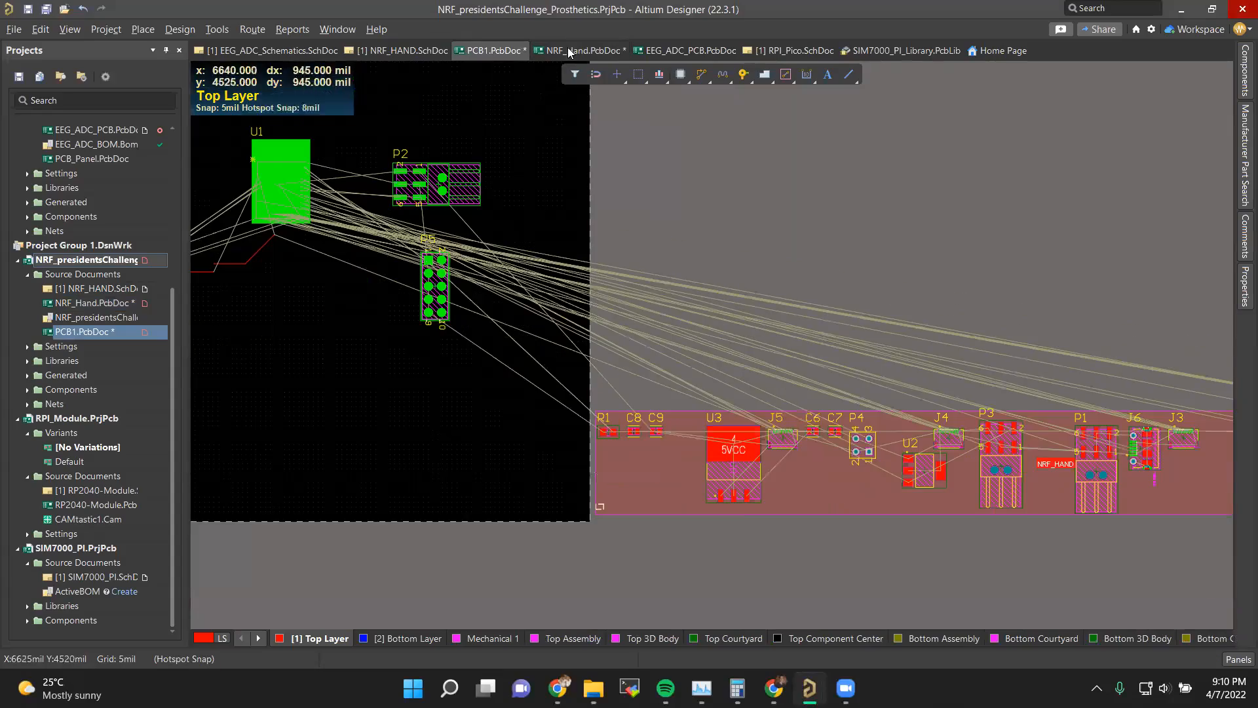
pyautogui.click(568, 51)
pyautogui.keyDown('ctrl'); pyautogui.scroll(-3, 839, 301); pyautogui.keyUp('ctrl')
pyautogui.keyDown('shift'); pyautogui.scroll(-2, 837, 308); pyautogui.keyUp('shift')
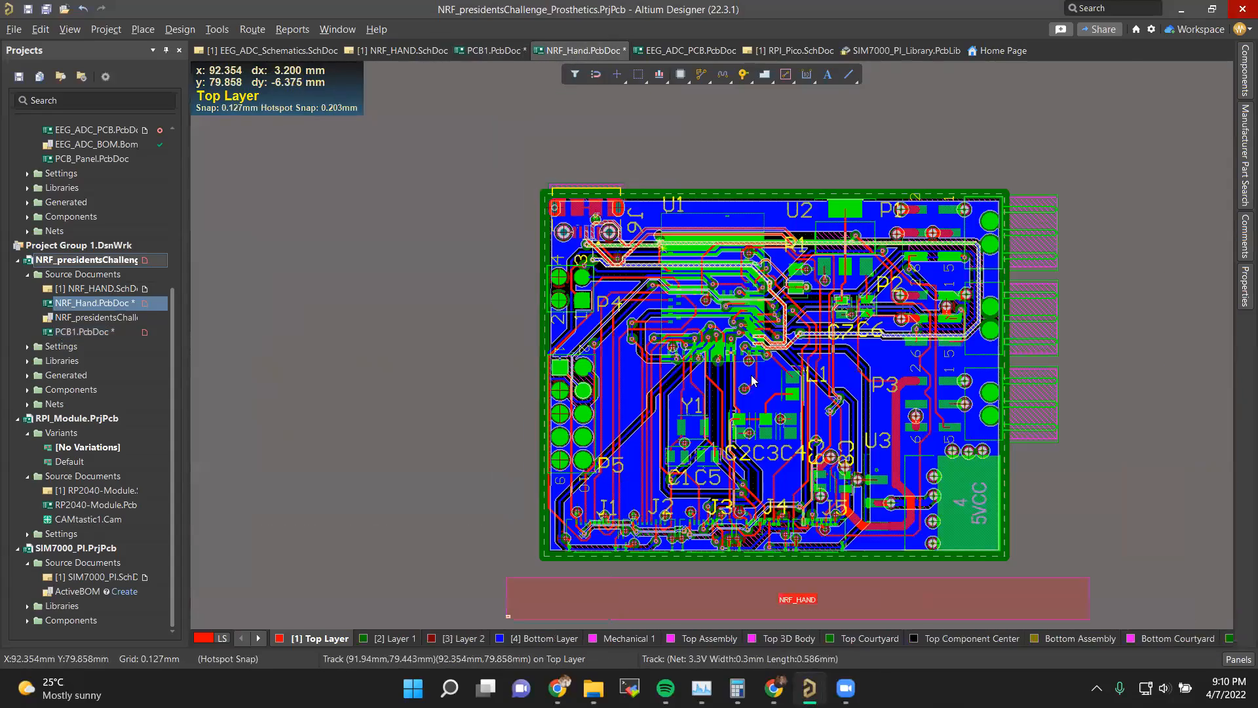
pyautogui.scroll(-2, 752, 380)
pyautogui.keyDown('ctrl'); pyautogui.scroll(3, 834, 395); pyautogui.keyUp('ctrl')
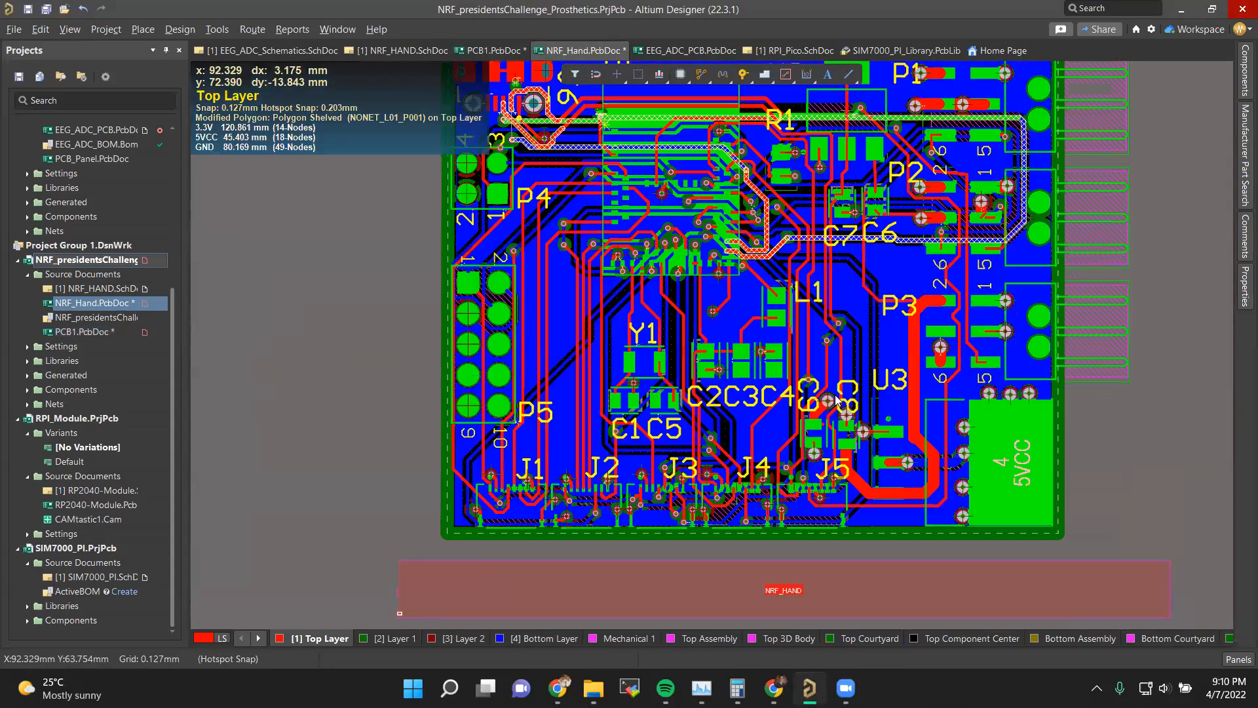
pyautogui.keyDown('ctrl'); pyautogui.scroll(3, 655, 397); pyautogui.keyUp('ctrl')
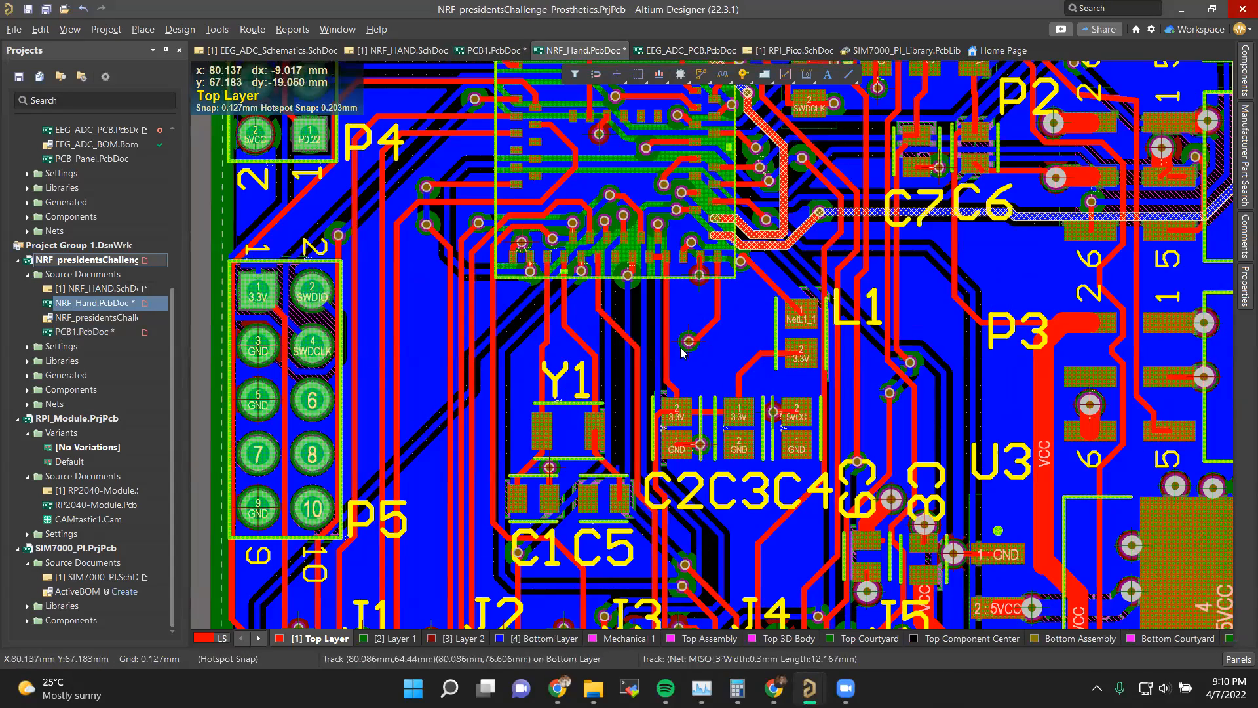
pyautogui.keyDown('shift'); pyautogui.hscroll(-3, 499, 448); pyautogui.keyUp('shift')
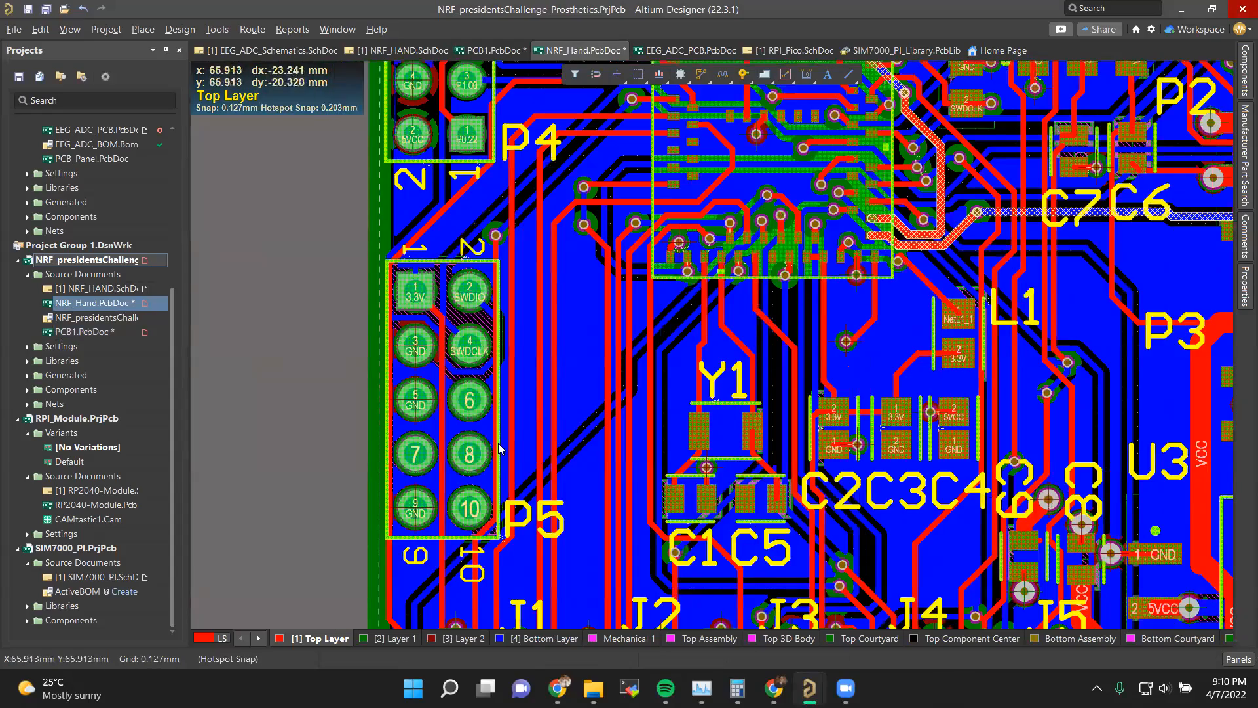
pyautogui.keyDown('ctrl'); pyautogui.scroll(-2, 586, 226); pyautogui.keyUp('ctrl')
pyautogui.keyDown('ctrl'); pyautogui.scroll(3, 863, 317); pyautogui.keyUp('ctrl')
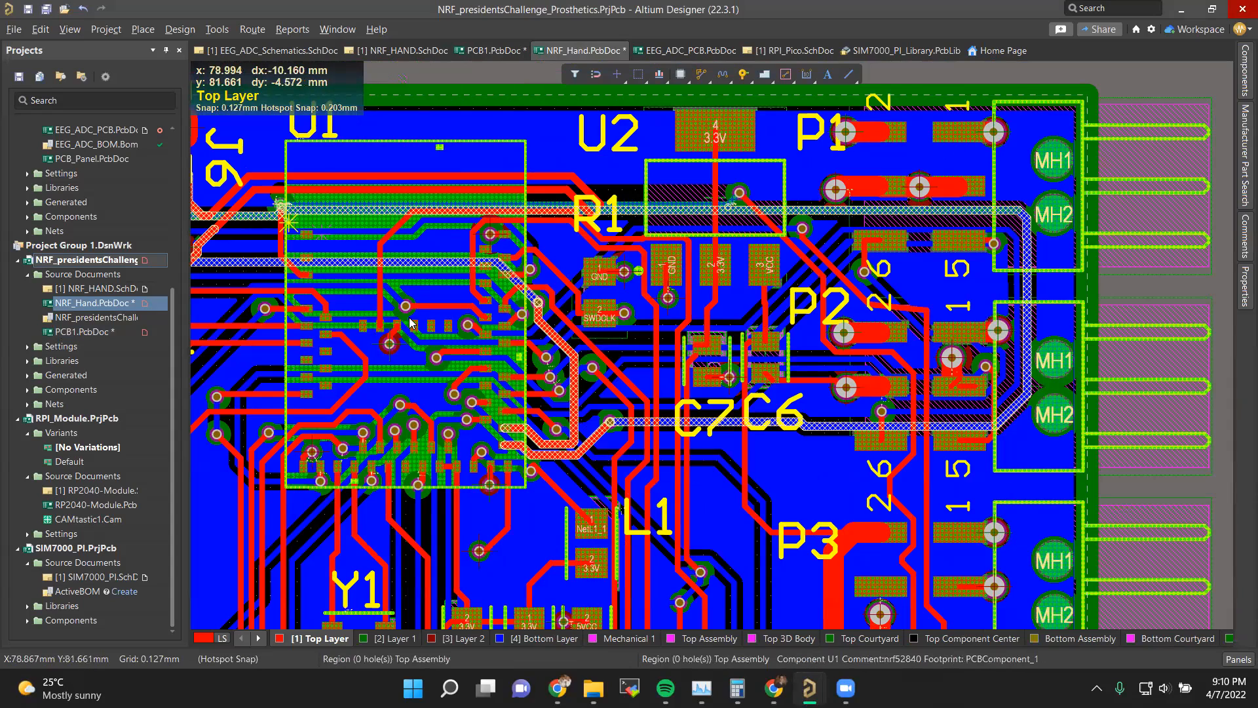
# Step: Check capacitor C2's GND pad and crystal Y1 on the board
pyautogui.keyDown('shift'); pyautogui.hscroll(-2, 554, 338); pyautogui.keyUp('shift')
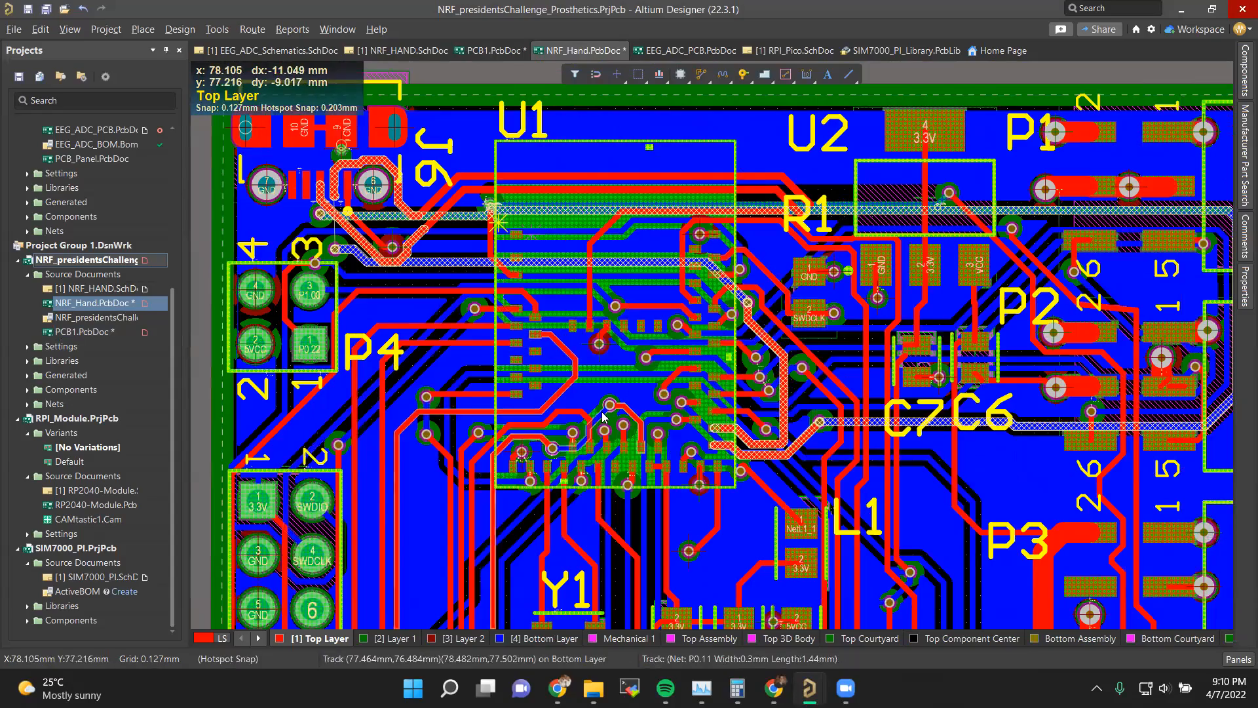
pyautogui.keyDown('ctrl'); pyautogui.scroll(-2, 586, 526); pyautogui.keyUp('ctrl')
pyautogui.keyDown('ctrl'); pyautogui.scroll(2, 587, 526); pyautogui.keyUp('ctrl')
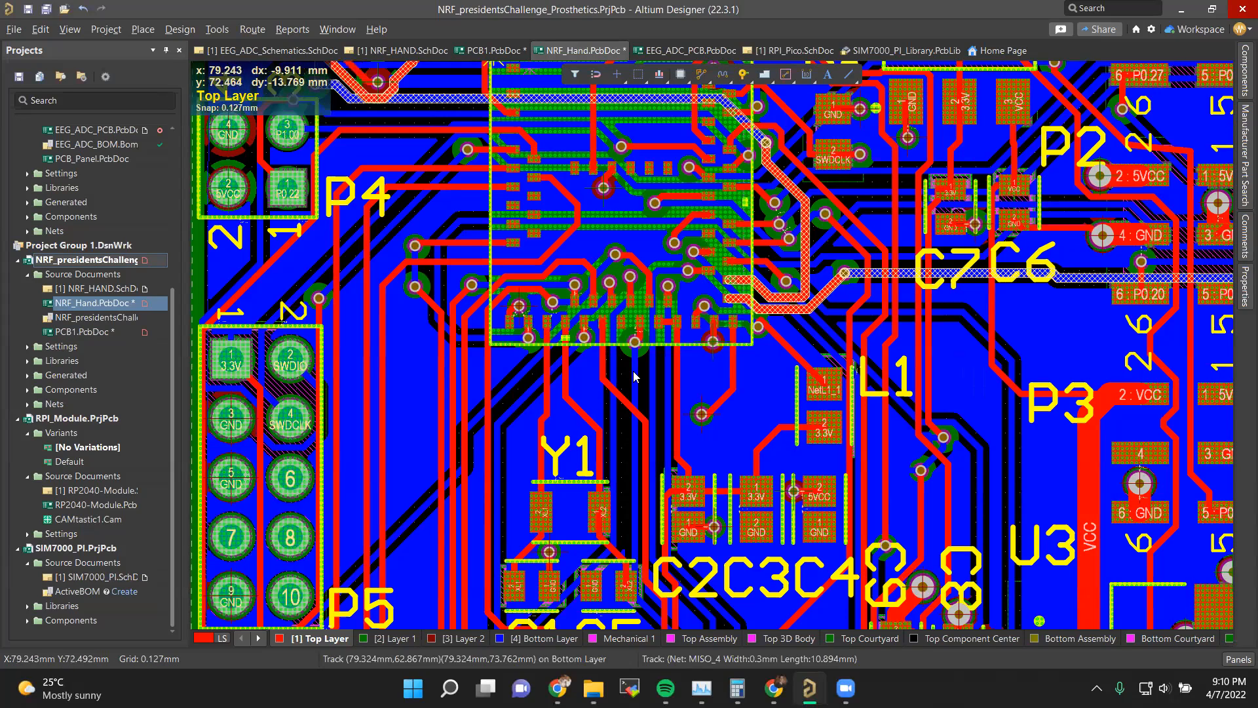
pyautogui.keyDown('ctrl'); pyautogui.scroll(4, 634, 376); pyautogui.keyUp('ctrl')
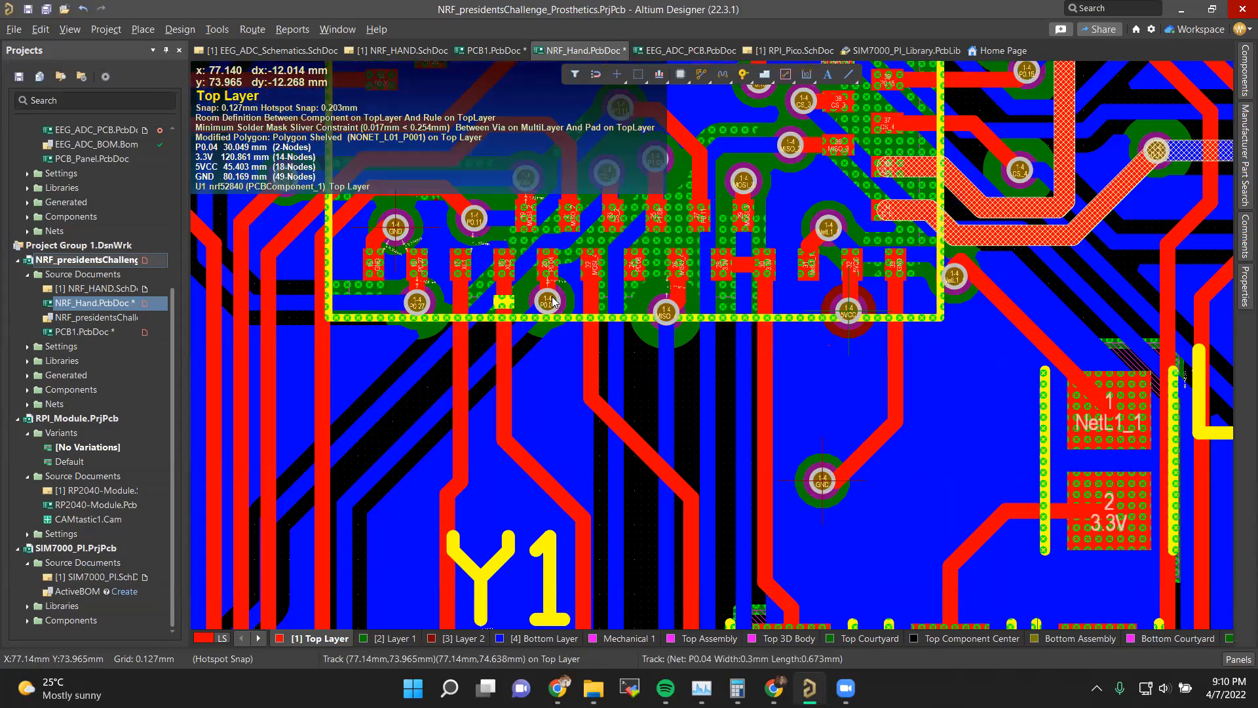
pyautogui.keyDown('ctrl'); pyautogui.scroll(-5, 746, 354); pyautogui.keyUp('ctrl')
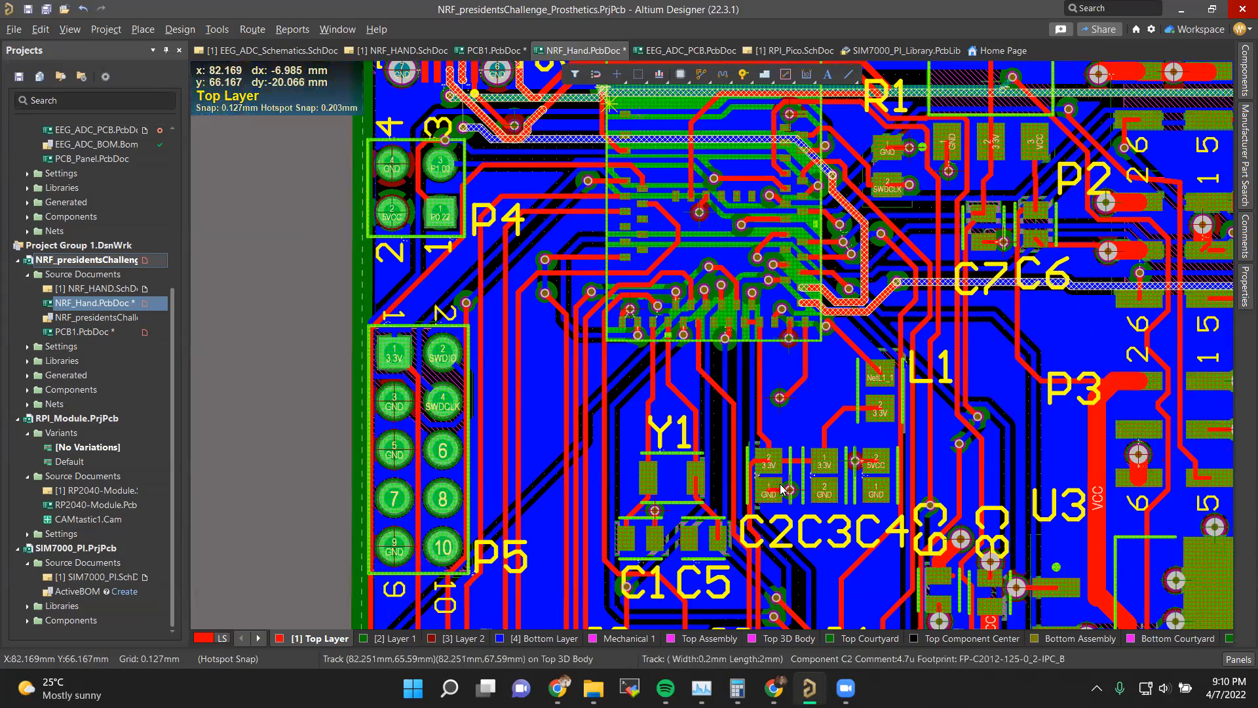
pyautogui.click(777, 485)
pyautogui.click(686, 493)
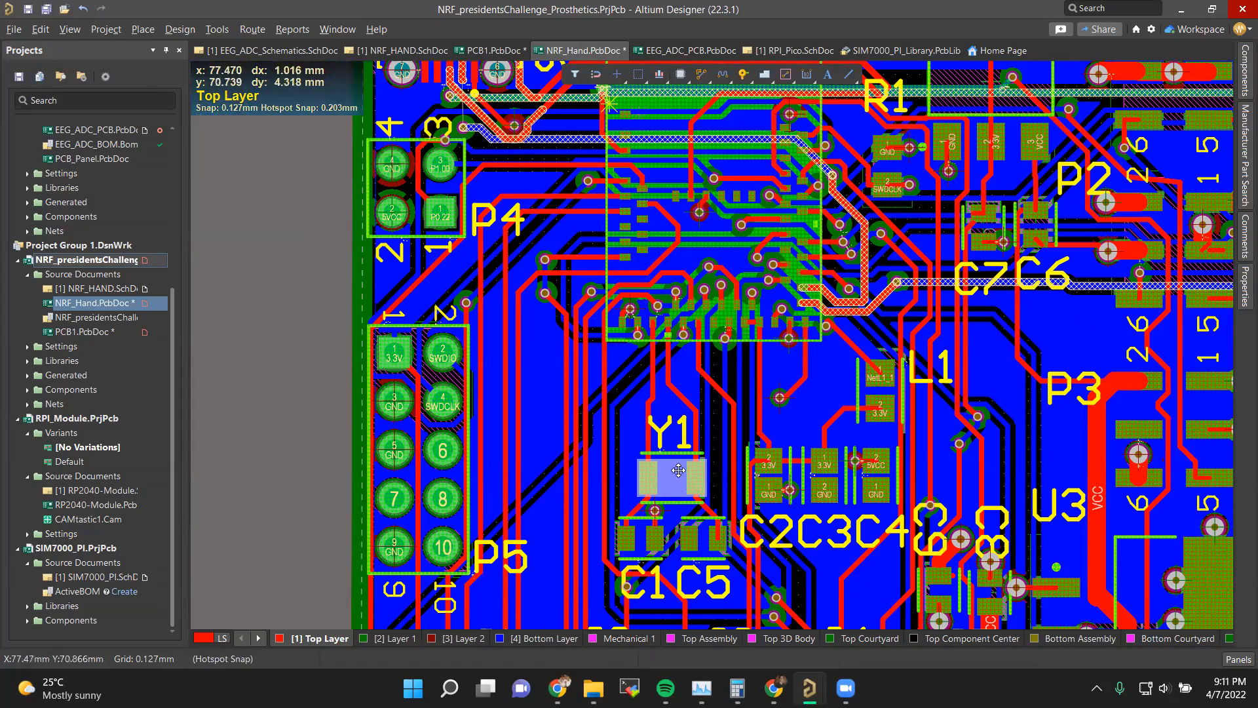
# Step: Zoom out and go to slide 26, 'PCB Library design'
pyautogui.keyDown('ctrl'); pyautogui.scroll(-4, 668, 411); pyautogui.keyUp('ctrl')
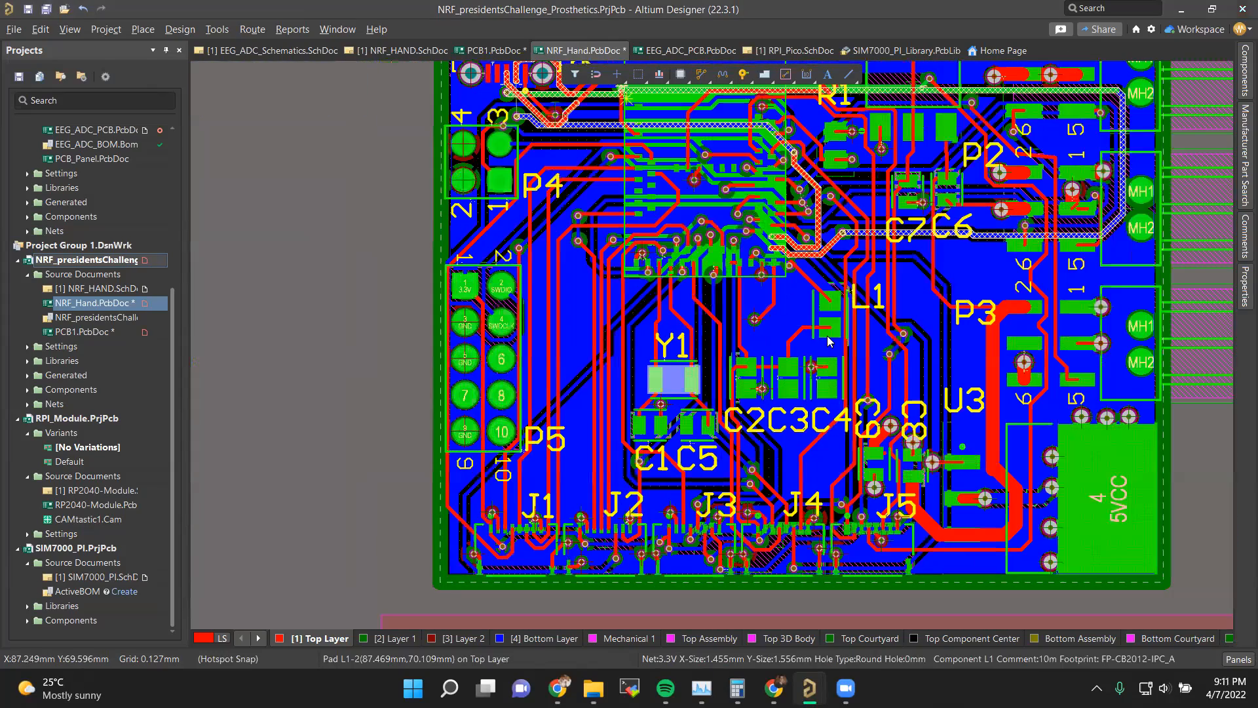
pyautogui.hotkey('alt', 'Tab')
pyautogui.scroll(-1, 450, 360)
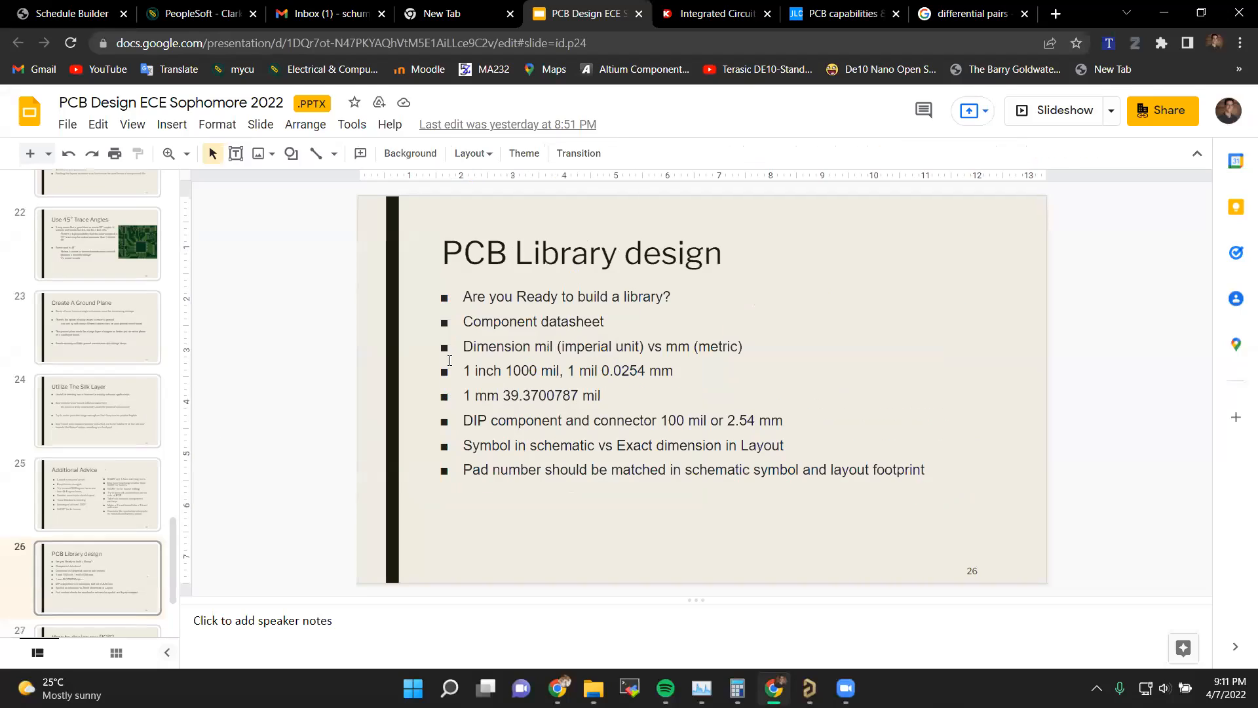
# Step: Return to slide 25 and highlight the 'Spacing of at least .010”' bullet
pyautogui.scroll(1, 491, 354)
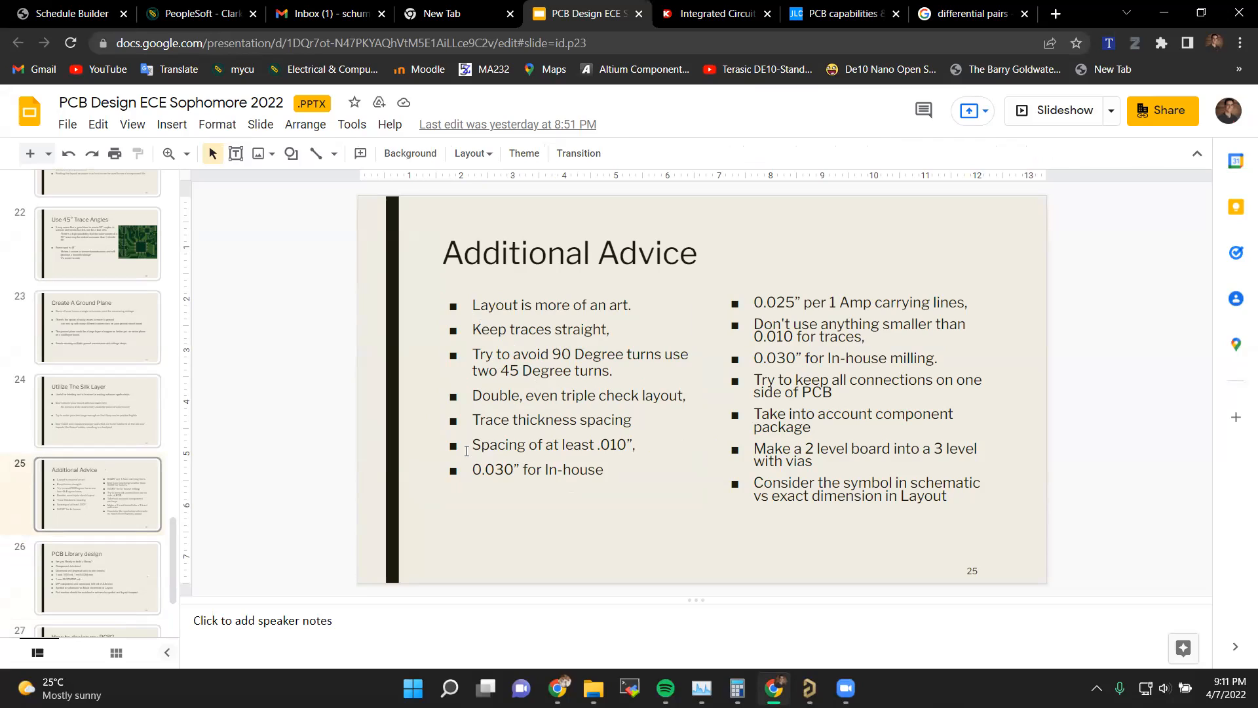
pyautogui.moveTo(472, 445); pyautogui.dragTo(634, 448)
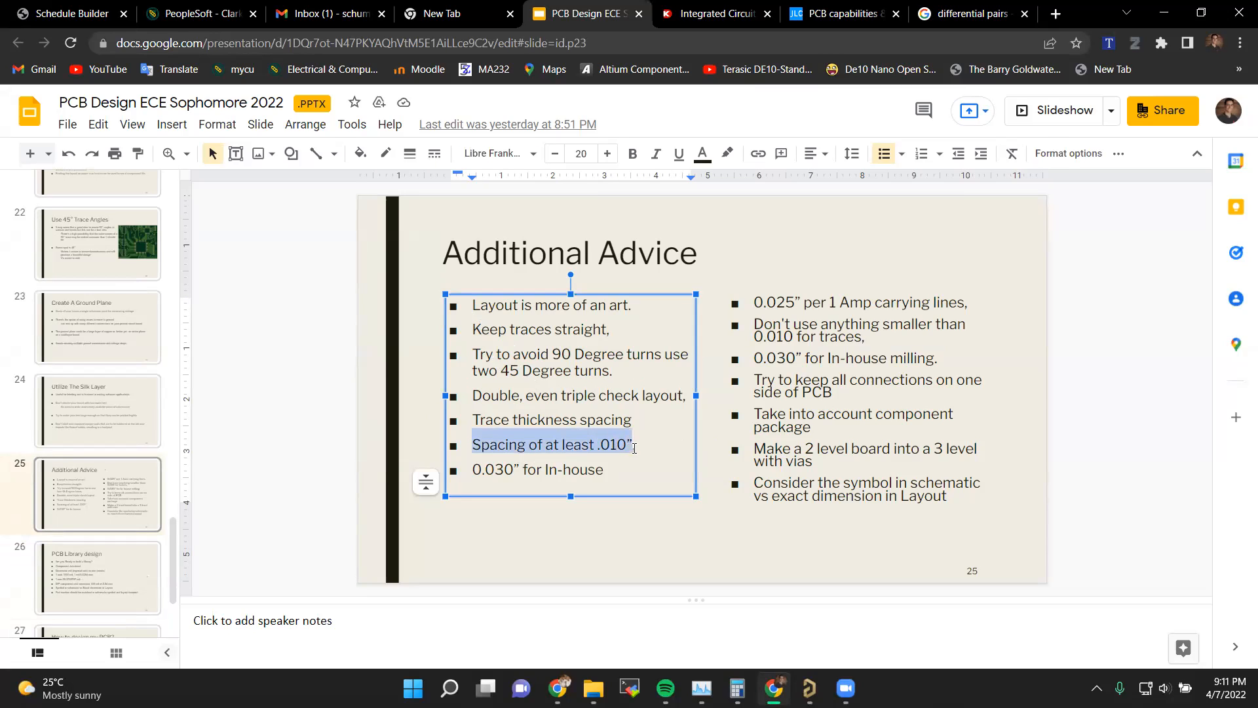
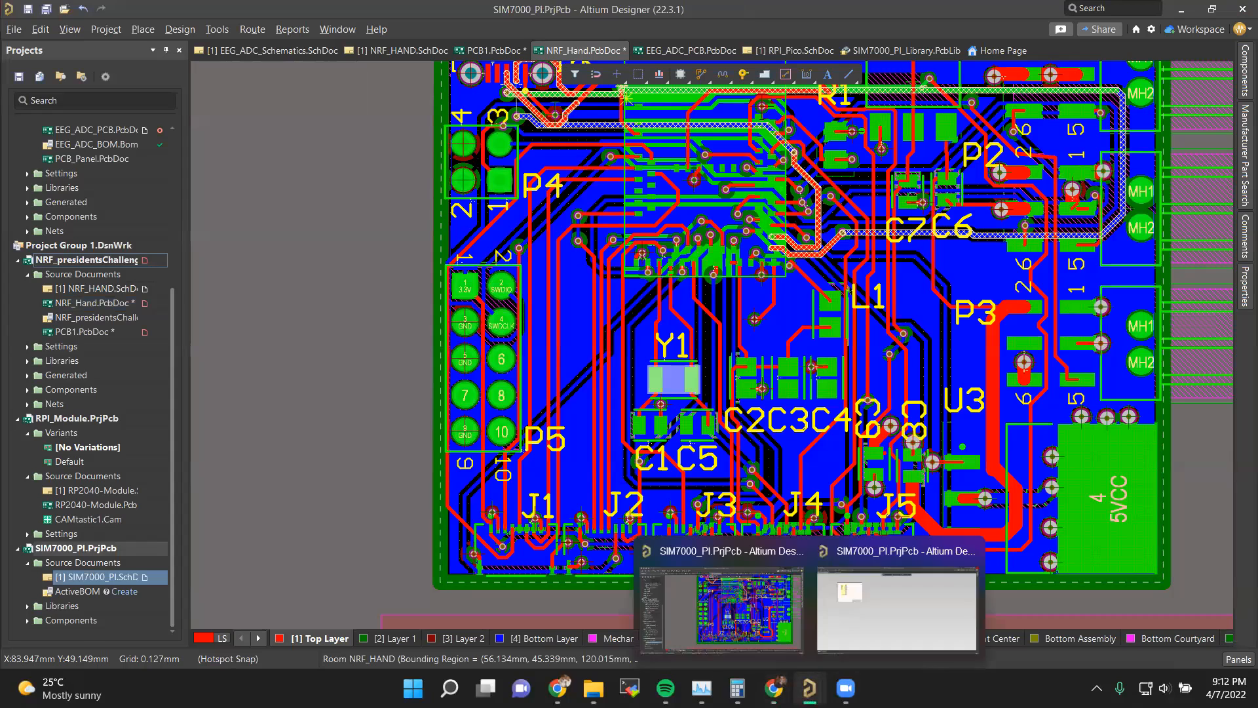
# Step: Switch to EEG_ADC_Schematics.SchDoc and show the Manufacturer Part Search panel
pyautogui.click(273, 51)
pyautogui.click(1239, 196)
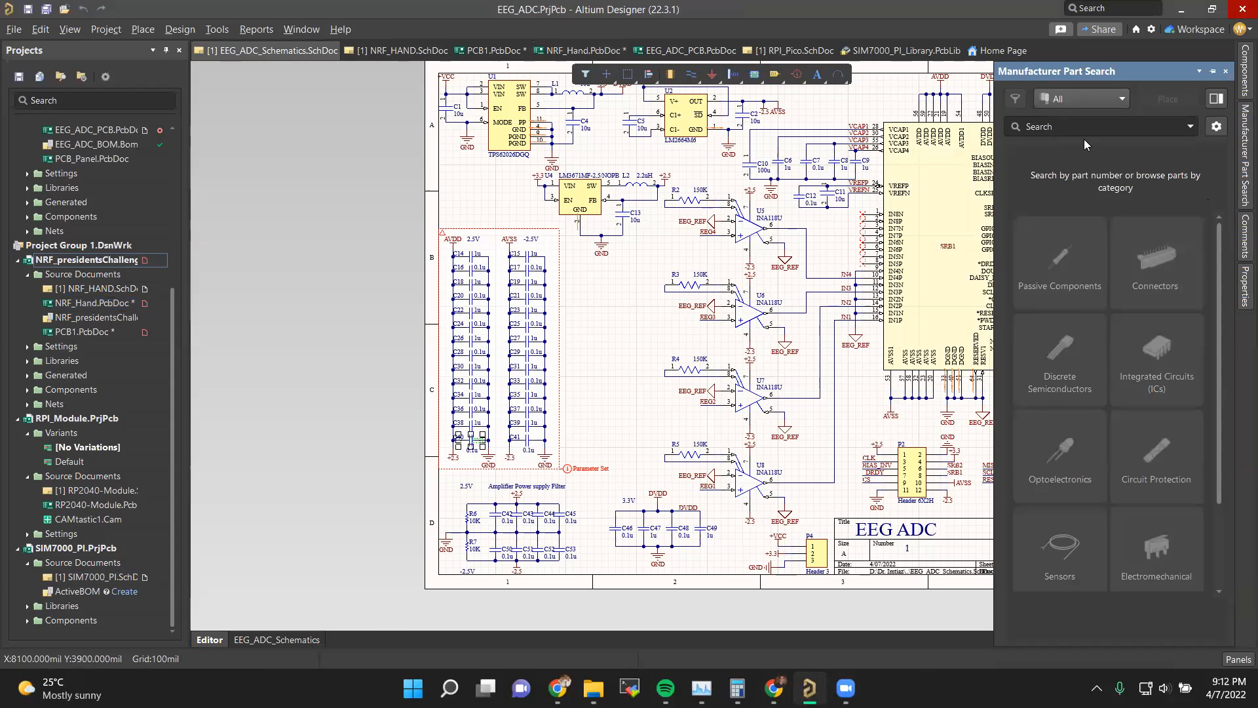
# Step: Search manufacturer parts for 'sTM32'
pyautogui.click(1052, 127)
pyautogui.write('sTM32')
pyautogui.press('Return')
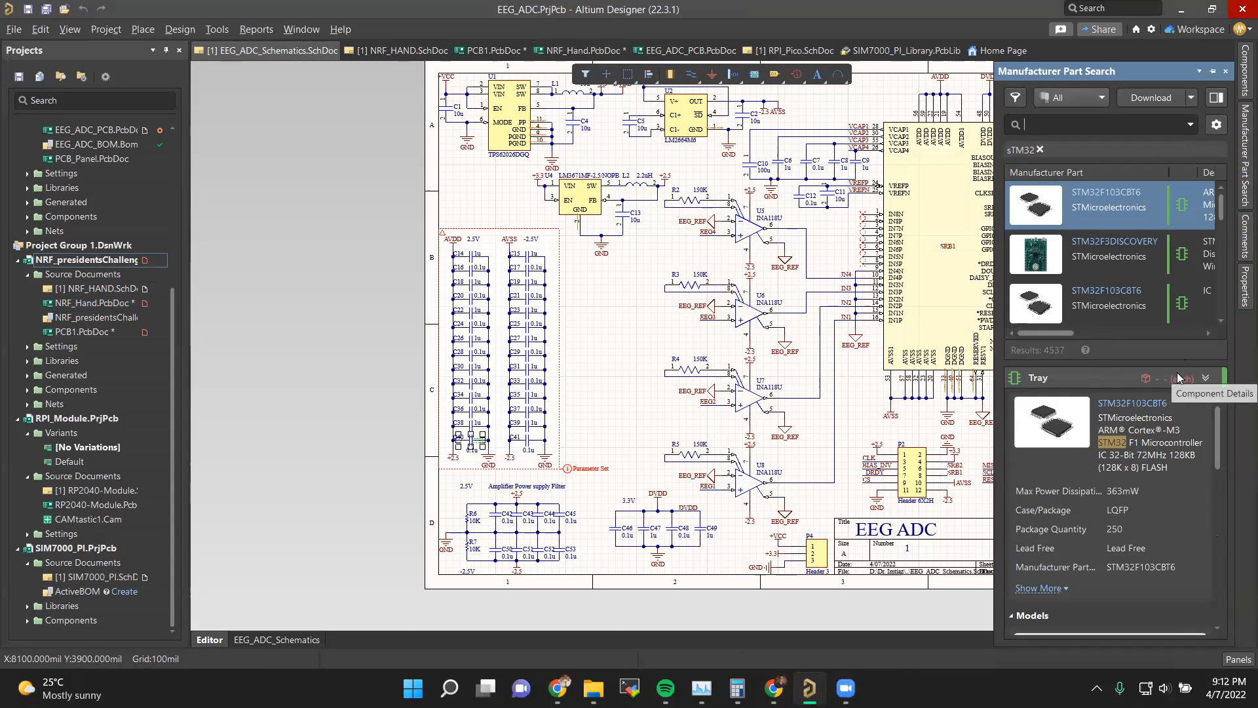
# Step: Inspect STM32F103C8T6 and STM32F405RGT6 details, previewing the LQFP64 footprint in 3D and 2D
pyautogui.click(1120, 314)
pyautogui.scroll(-2, 1108, 302)
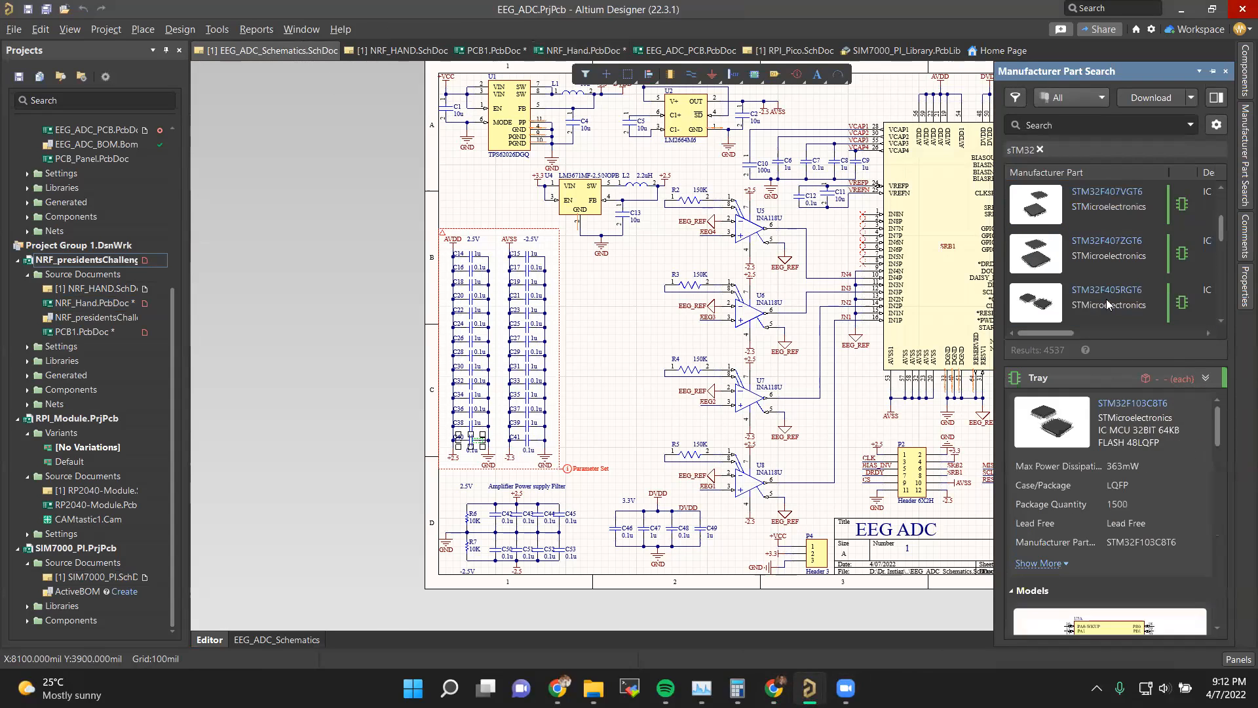
pyautogui.click(1116, 305)
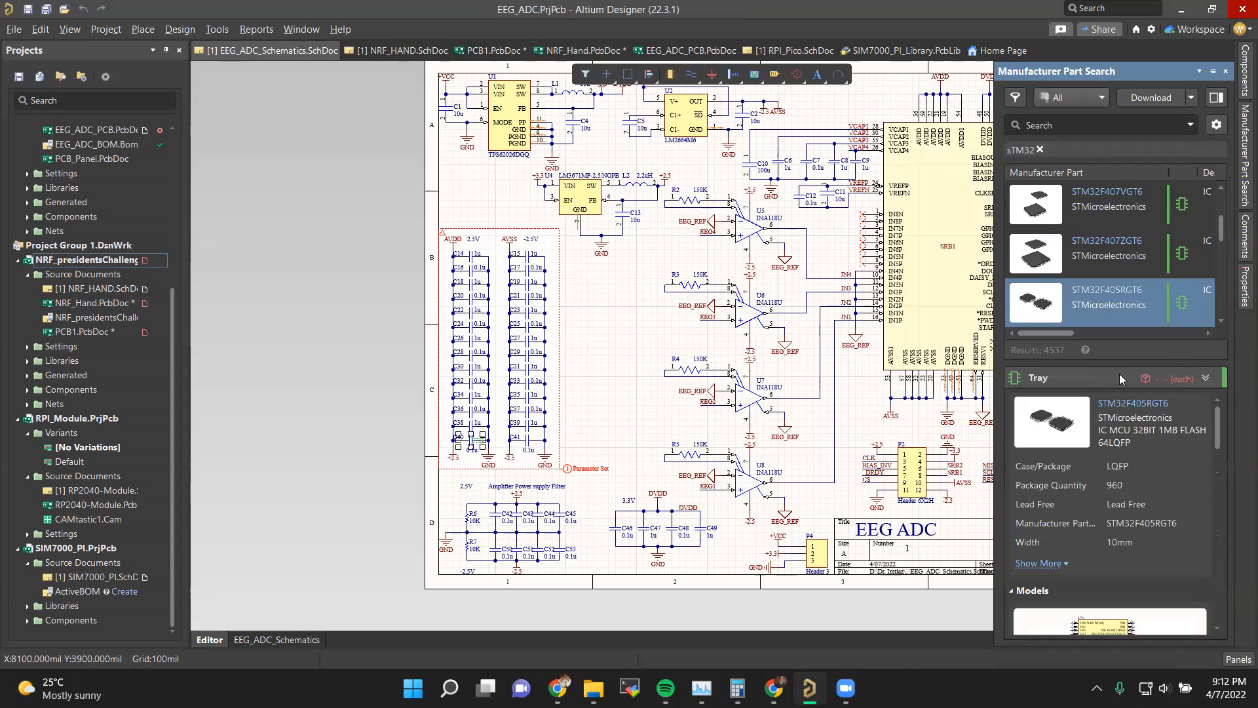
pyautogui.scroll(-4, 1100, 469)
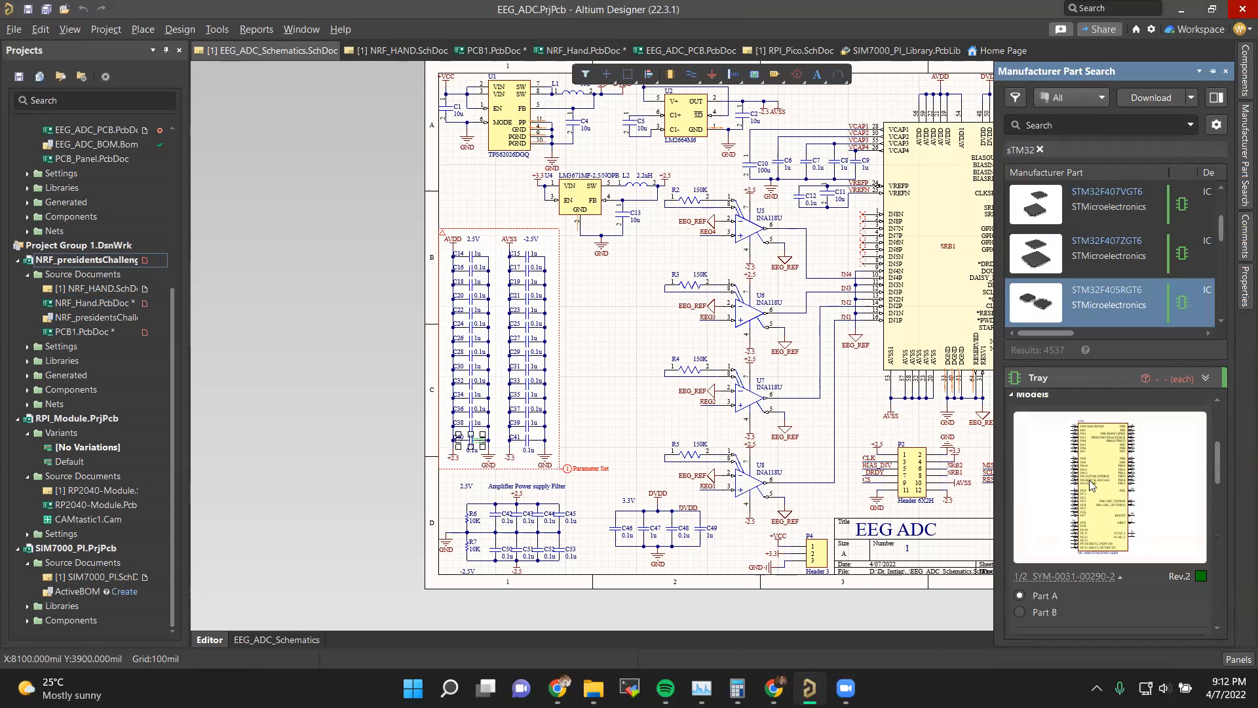
pyautogui.scroll(-2, 1113, 511)
pyautogui.scroll(3, 1116, 486)
pyautogui.scroll(-3, 1115, 487)
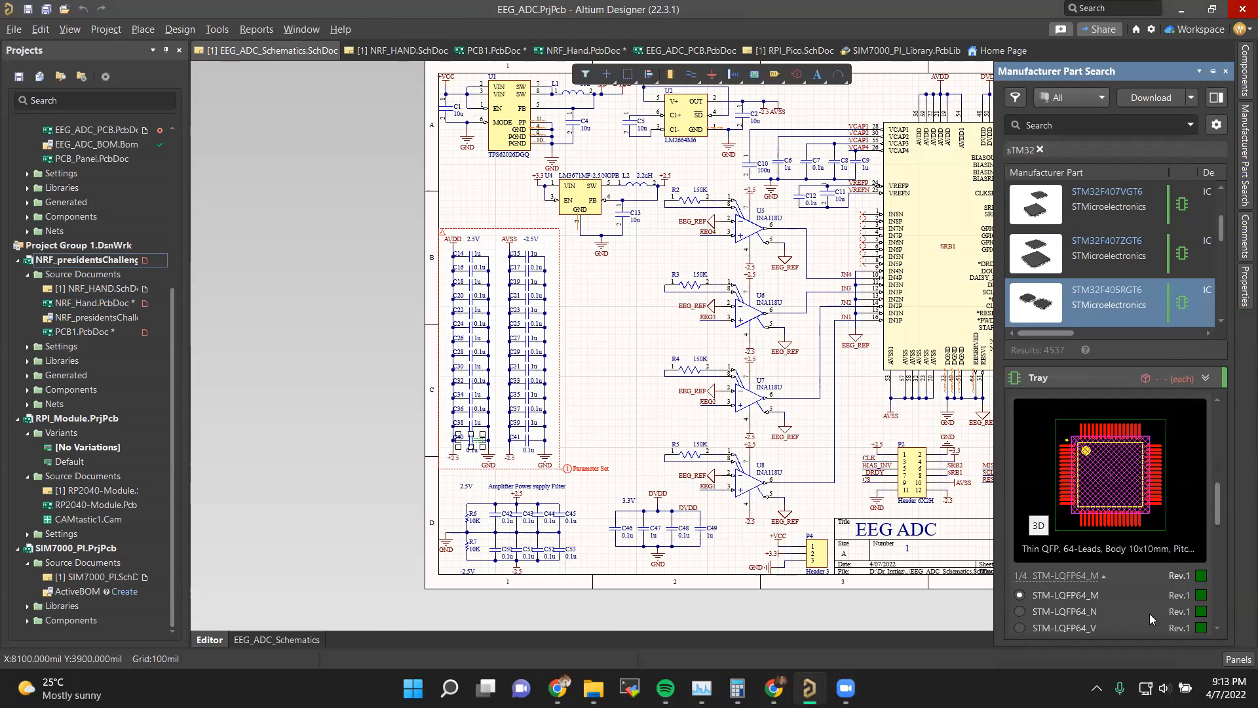
pyautogui.click(1038, 524)
pyautogui.click(1038, 525)
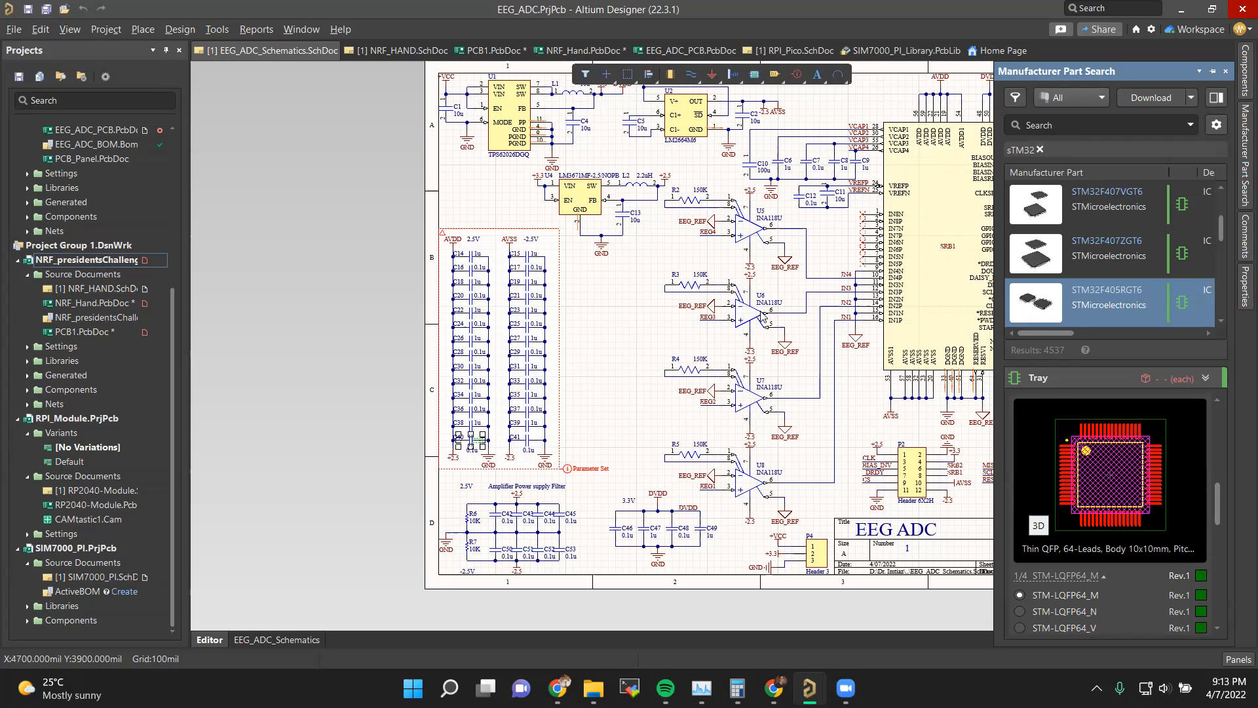
pyautogui.scroll(1, 764, 317)
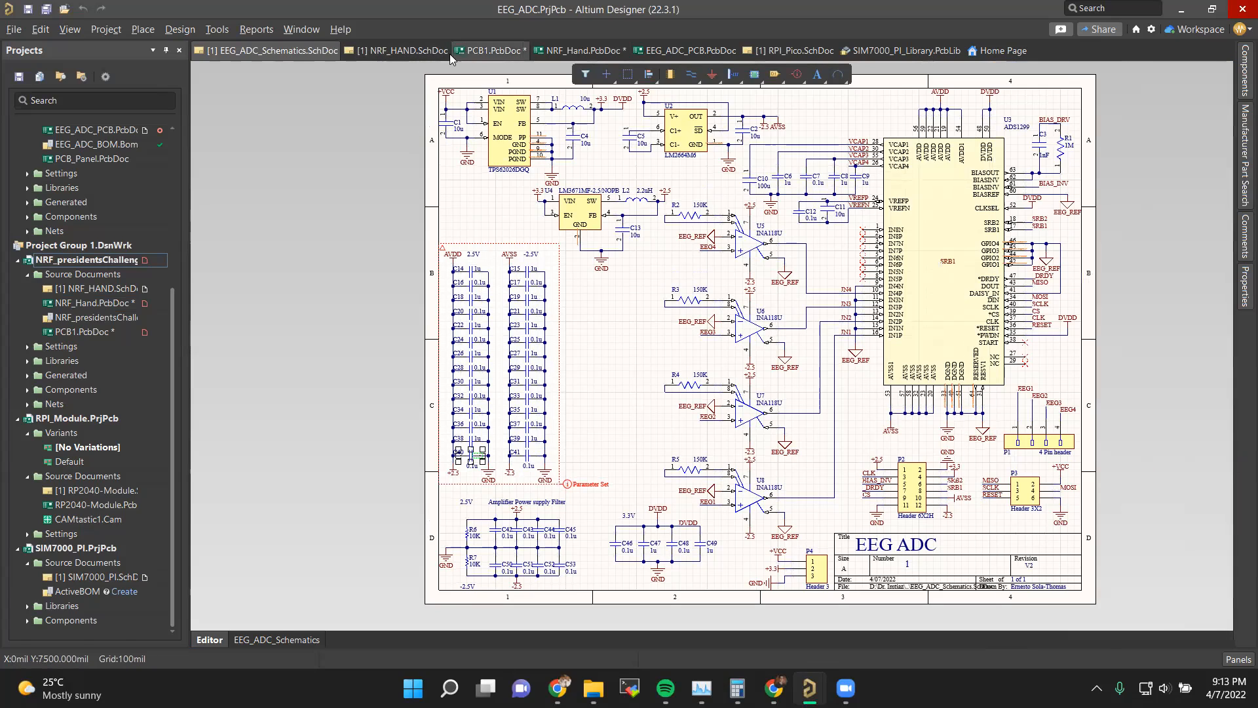
# Step: Open NRF_HAND.SchDoc, select and zoom in on nrf52840 U1, then reopen the part search
pyautogui.click(384, 51)
pyautogui.keyDown('ctrl'); pyautogui.scroll(-5, 427, 326); pyautogui.keyUp('ctrl')
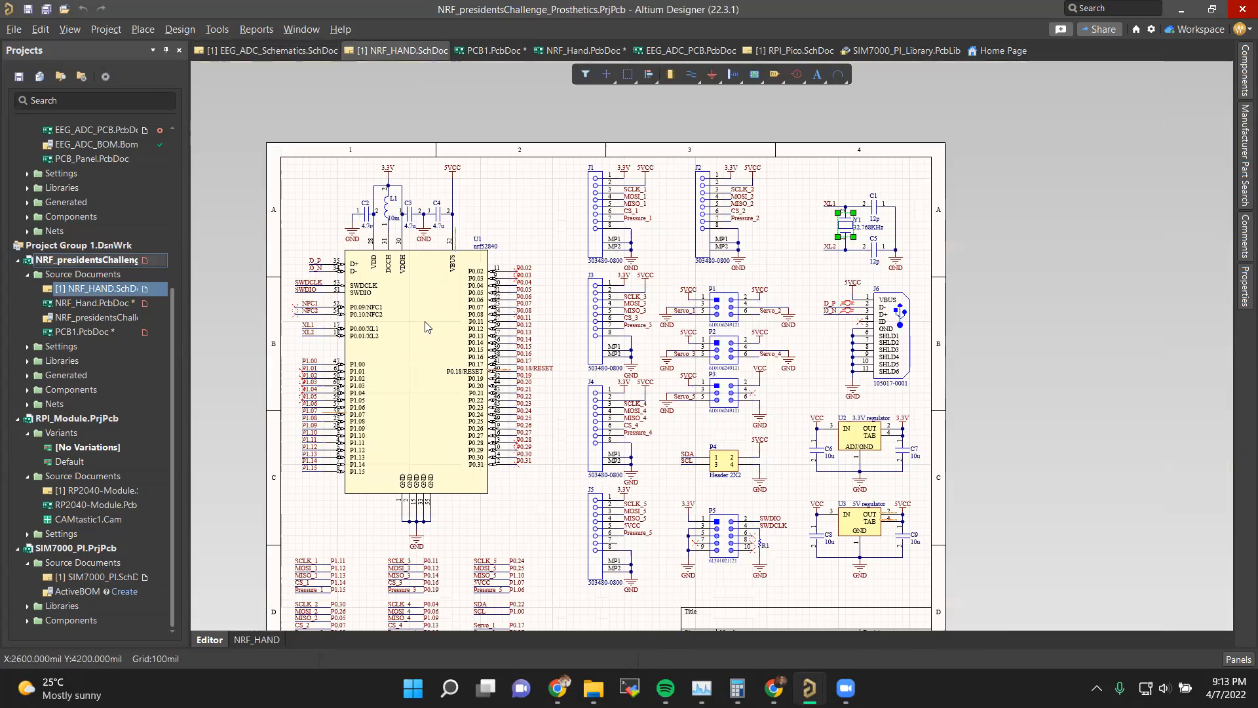
pyautogui.click(427, 326)
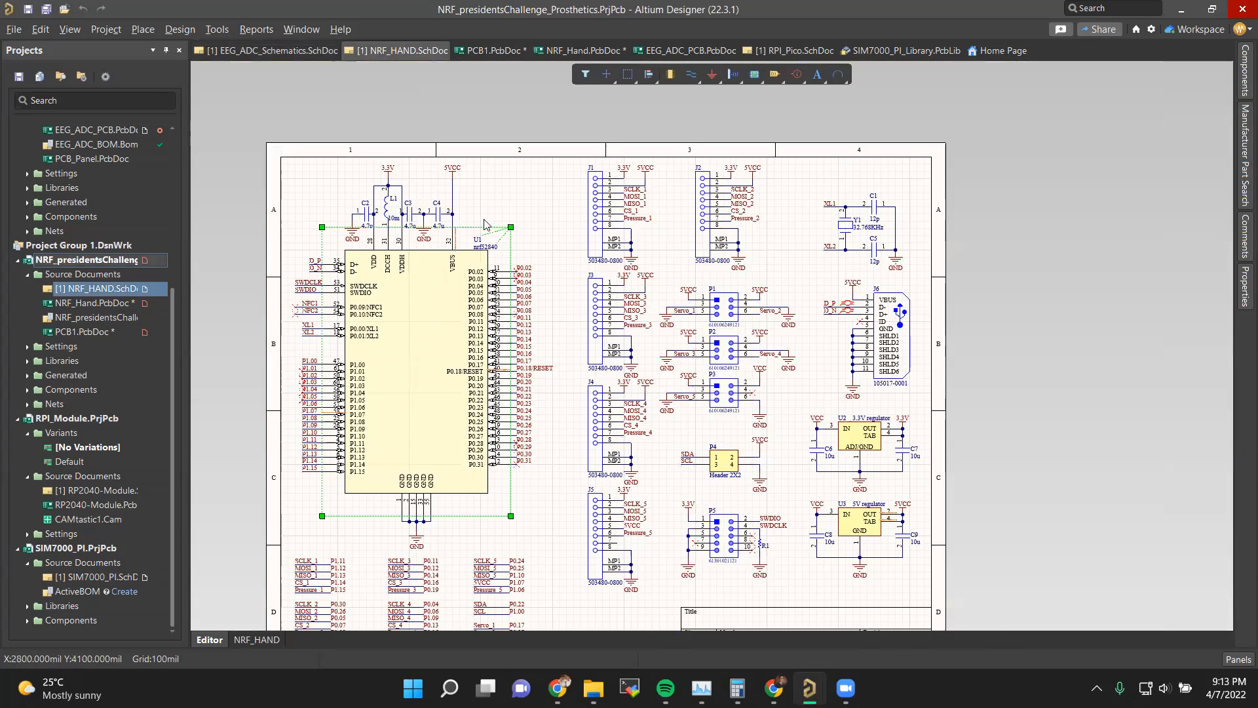
pyautogui.keyDown('ctrl'); pyautogui.scroll(3, 476, 312); pyautogui.keyUp('ctrl')
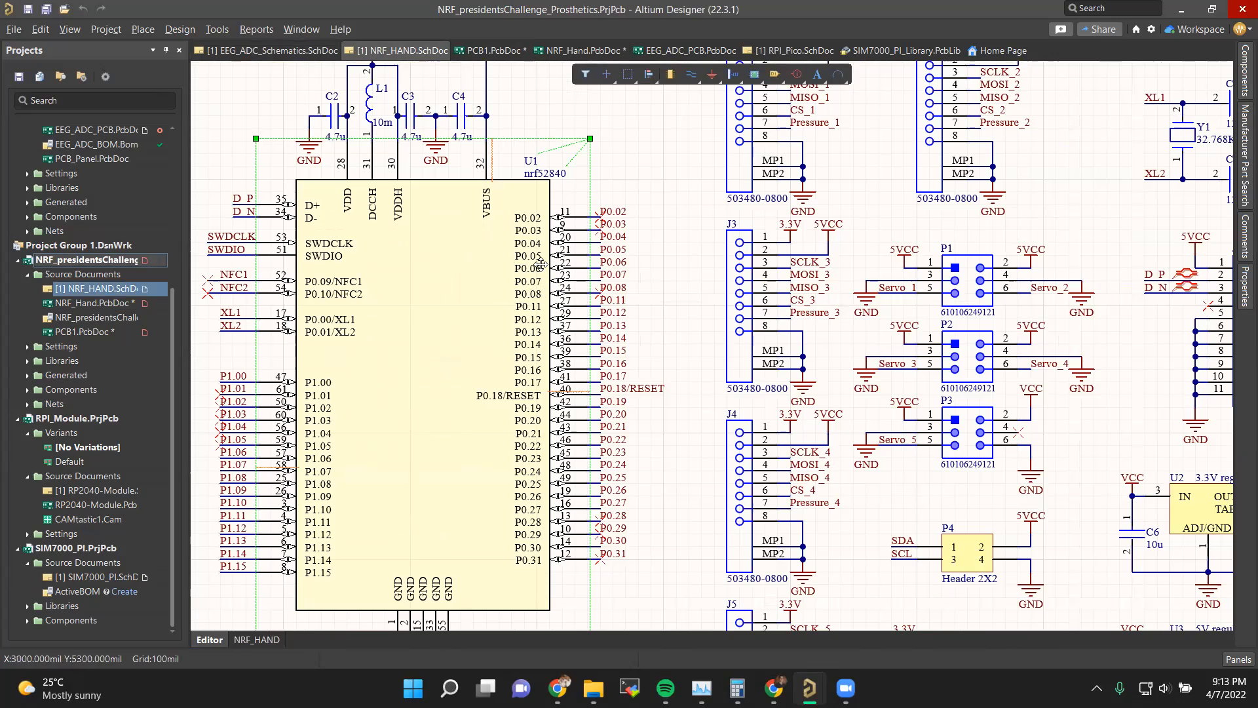
pyautogui.keyDown('ctrl'); pyautogui.scroll(4, 529, 181); pyautogui.keyUp('ctrl')
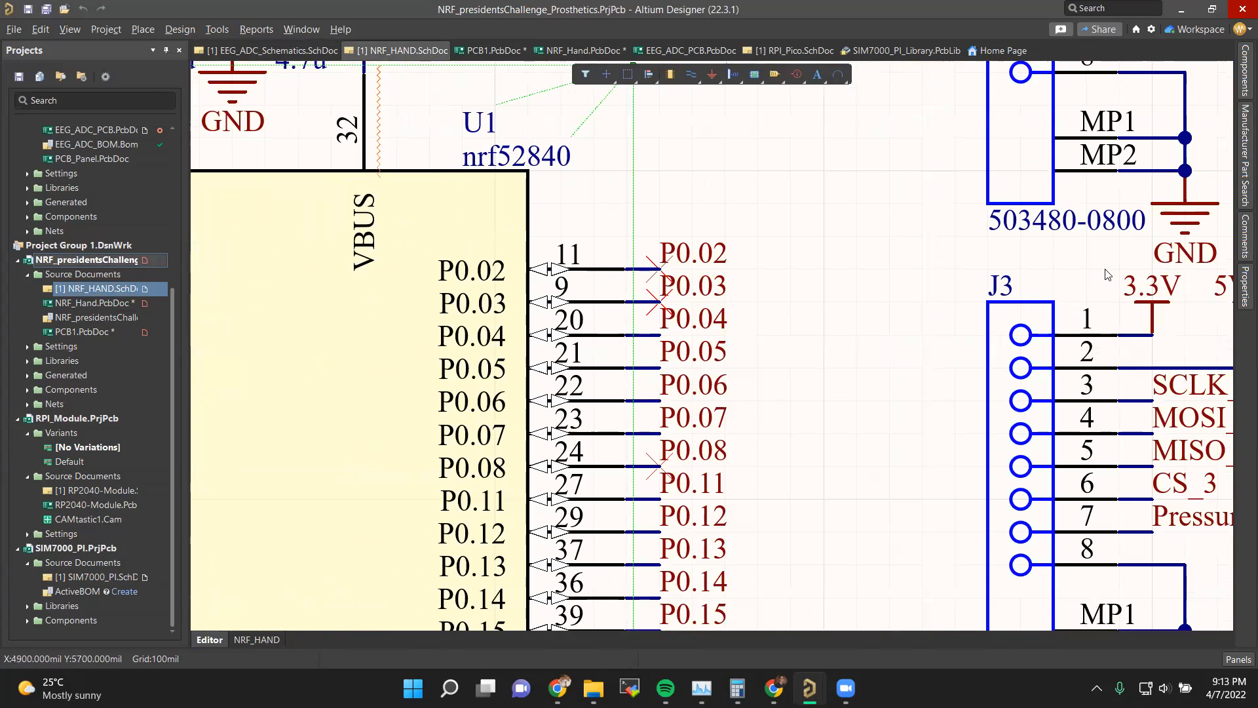
pyautogui.click(1240, 182)
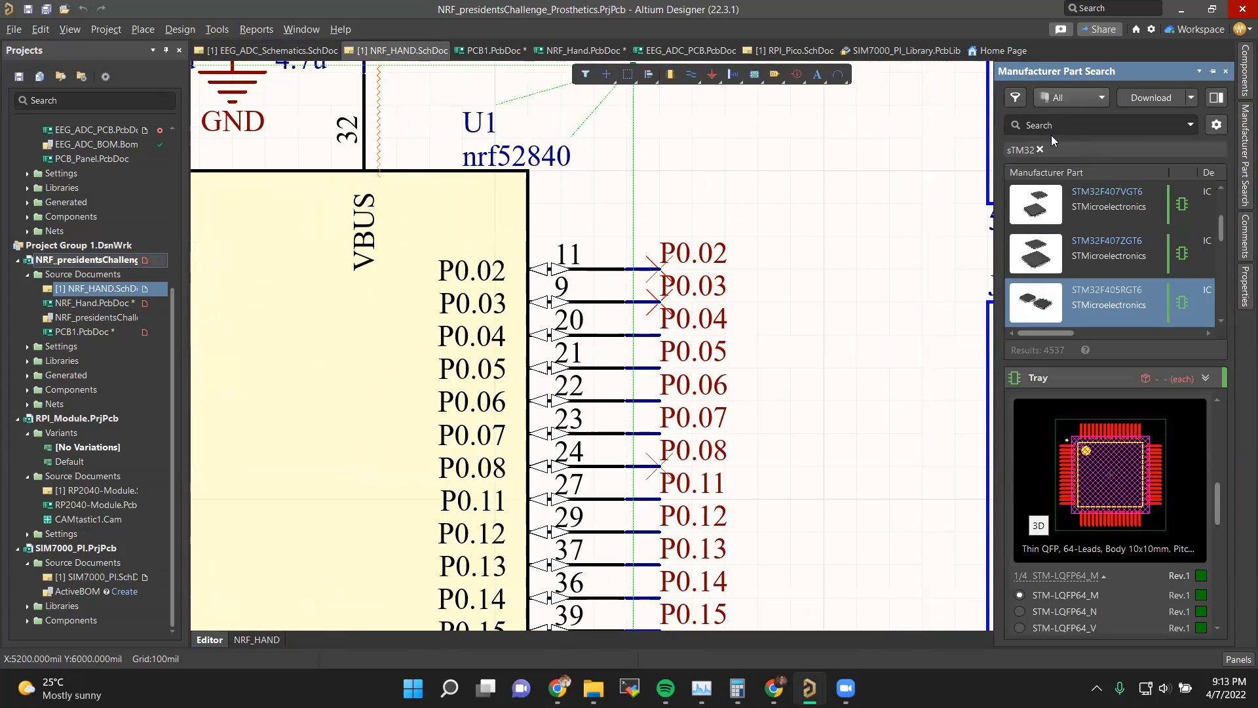
# Step: Replace the STM32 filter with a manufacturer part search for 'NRF52840'
pyautogui.click(1040, 150)
pyautogui.click(1047, 133)
pyautogui.write('NRF52840')
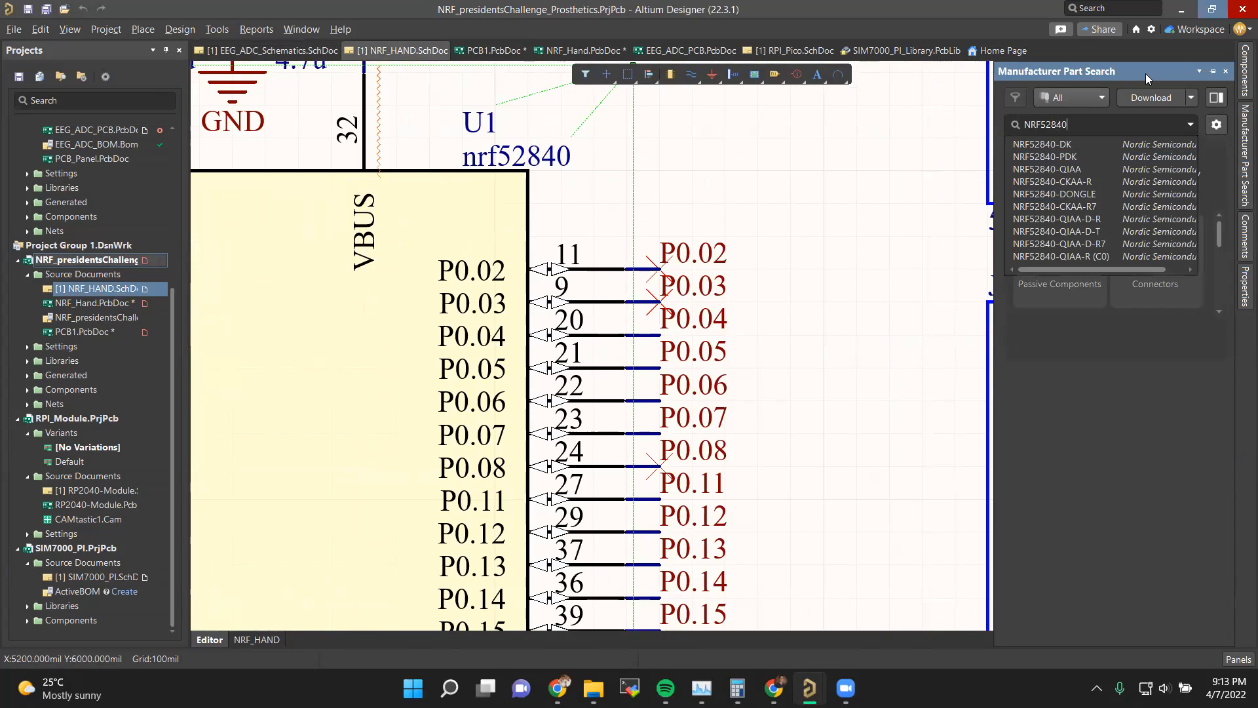
pyautogui.click(1091, 123)
pyautogui.press('Return')
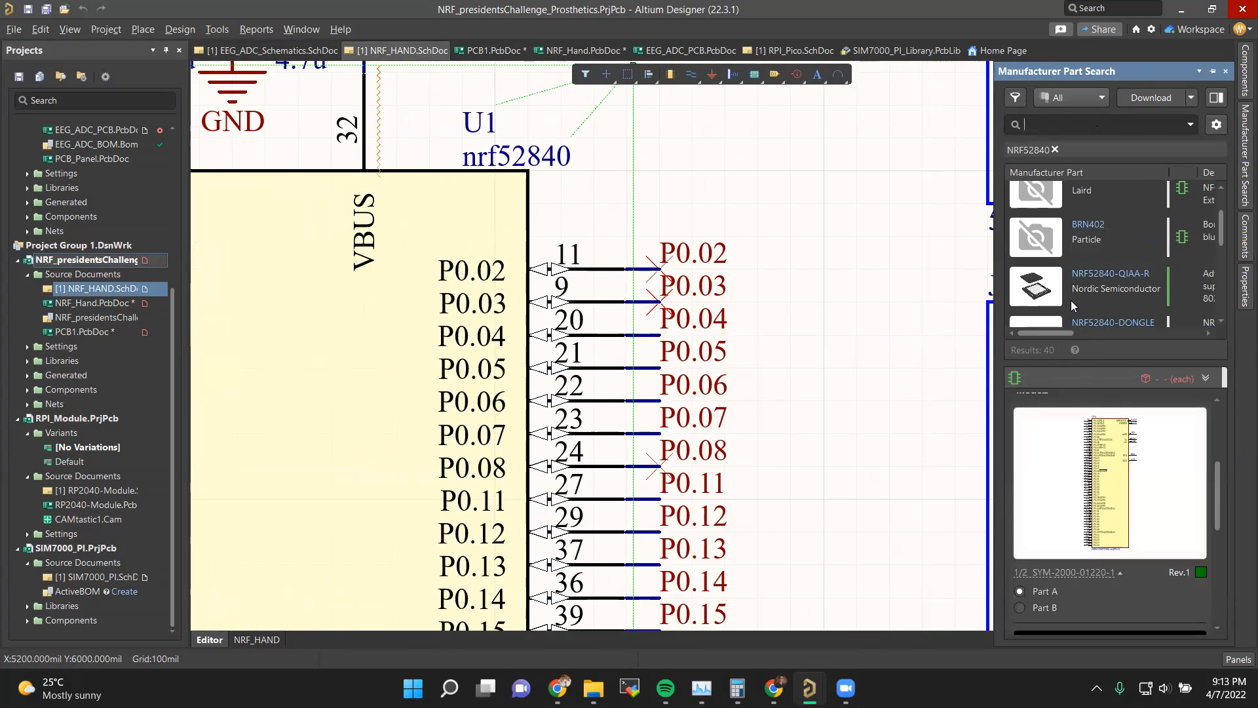
# Step: Check the NRF52840-QIAA-R7 pricing on Octopart and return to Altium Designer
pyautogui.scroll(2, 1071, 300)
pyautogui.click(1140, 203)
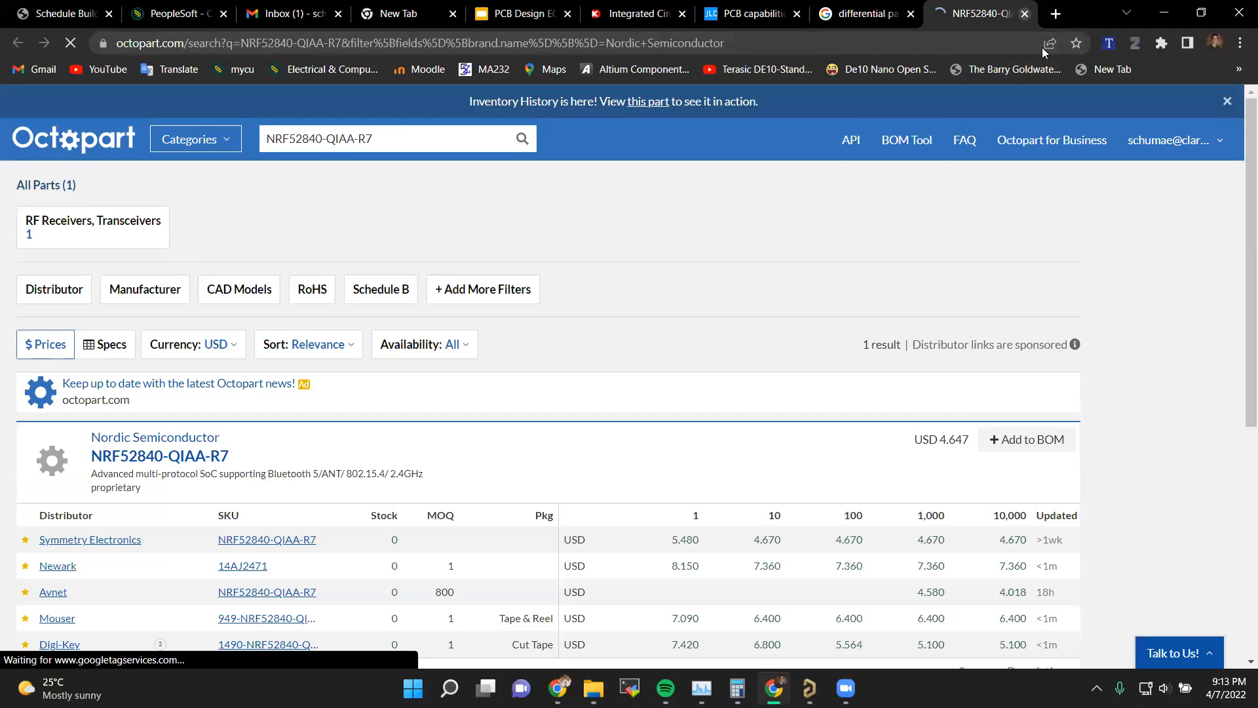
pyautogui.click(1025, 14)
pyautogui.hotkey('alt', 'Tab')
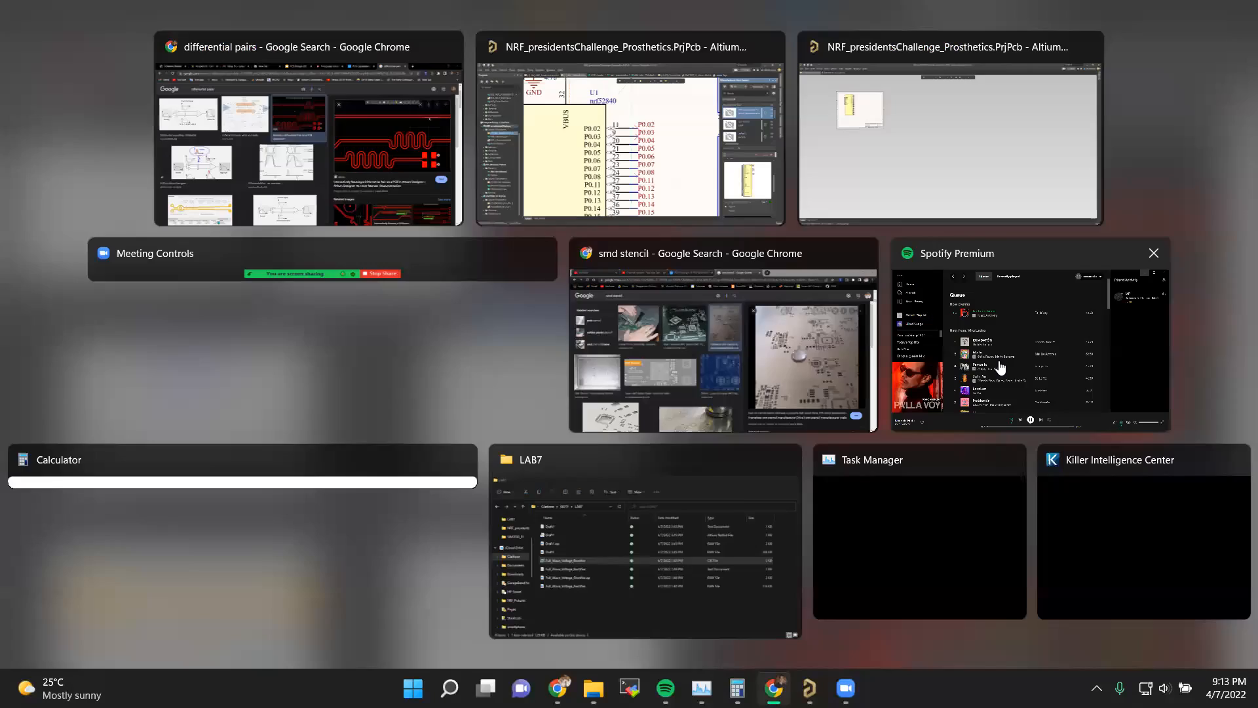
pyautogui.hotkey('alt', 'Tab')
# Step: Review the 451-00002 module's details, including Part B of its symbol
pyautogui.click(900, 156)
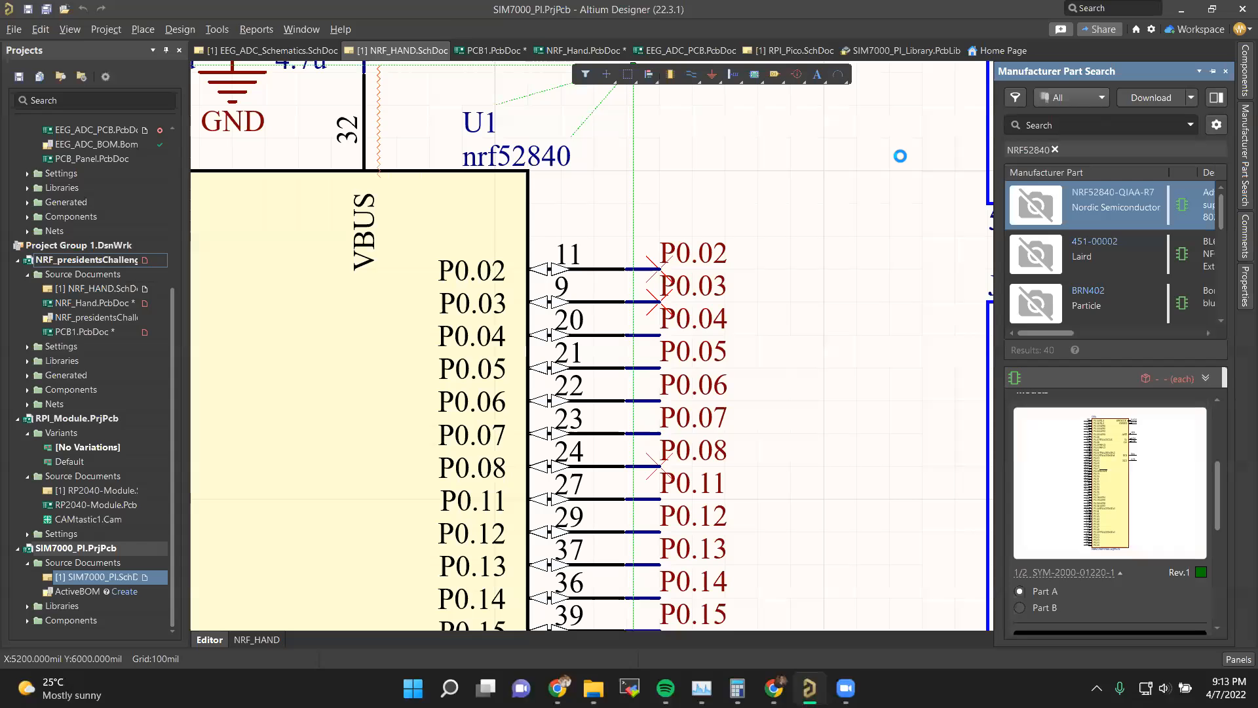
pyautogui.scroll(-3, 1126, 530)
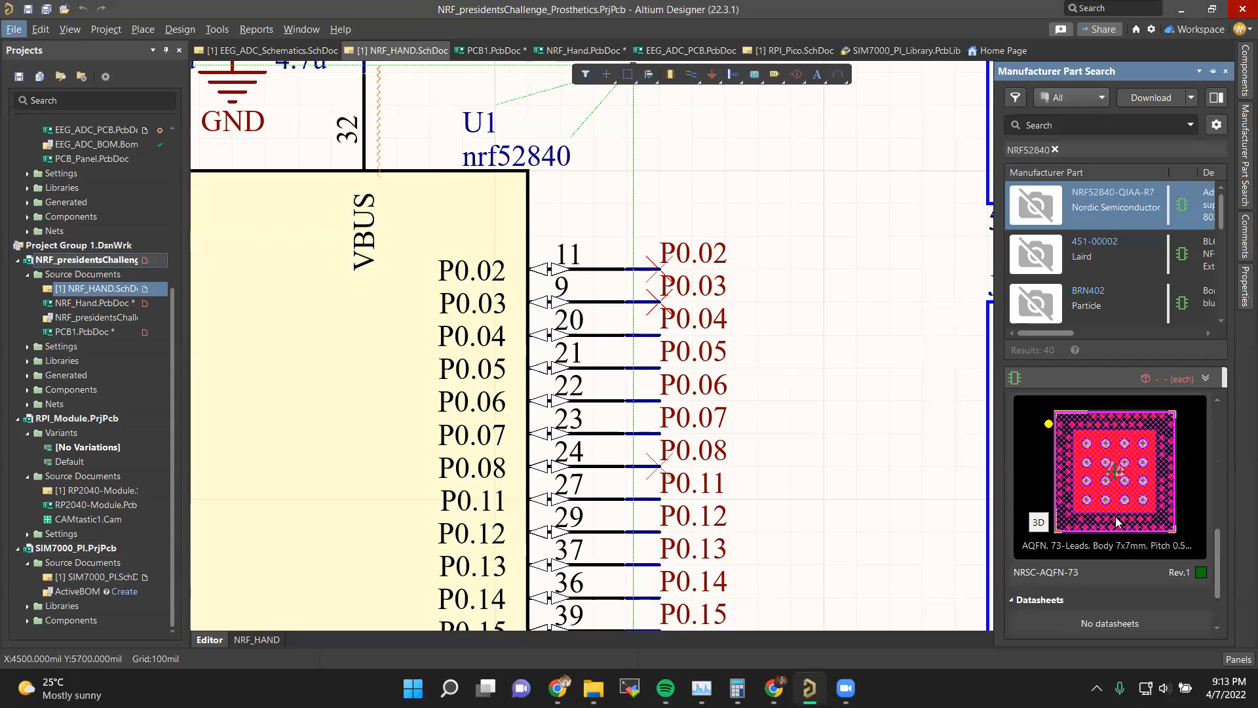
pyautogui.click(1141, 258)
pyautogui.scroll(-3, 1125, 299)
pyautogui.scroll(2, 1136, 433)
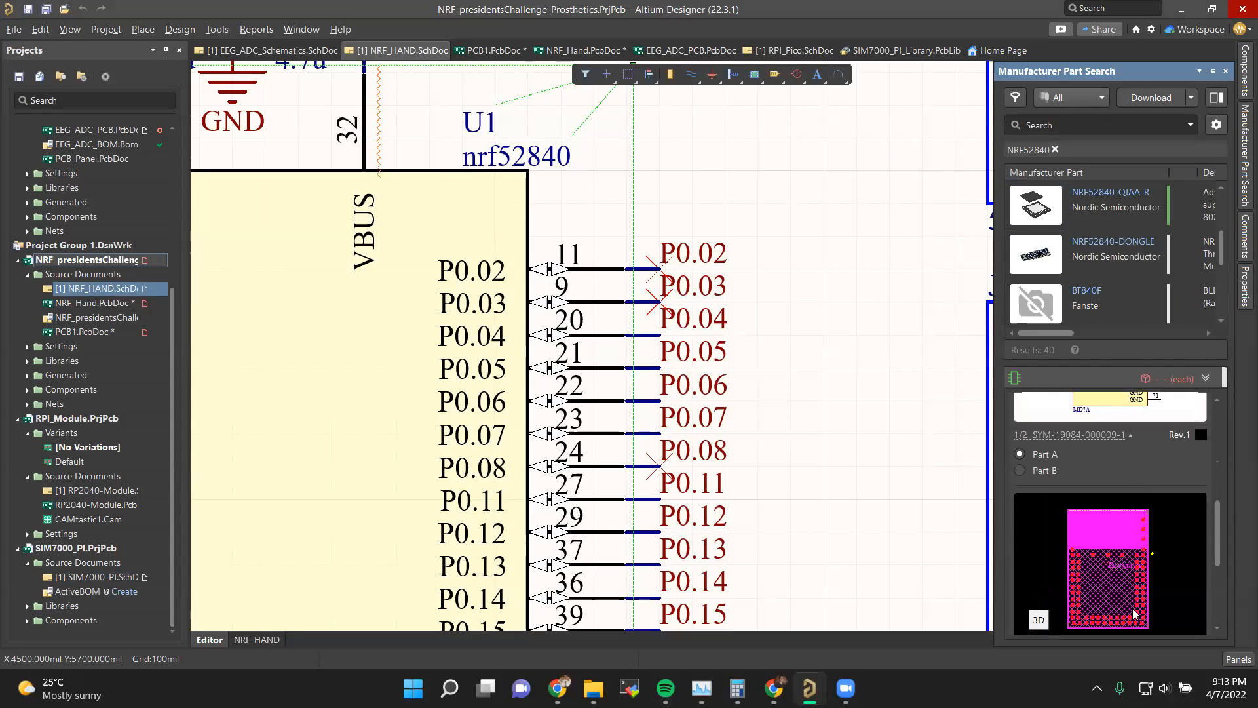
pyautogui.scroll(-1, 1138, 570)
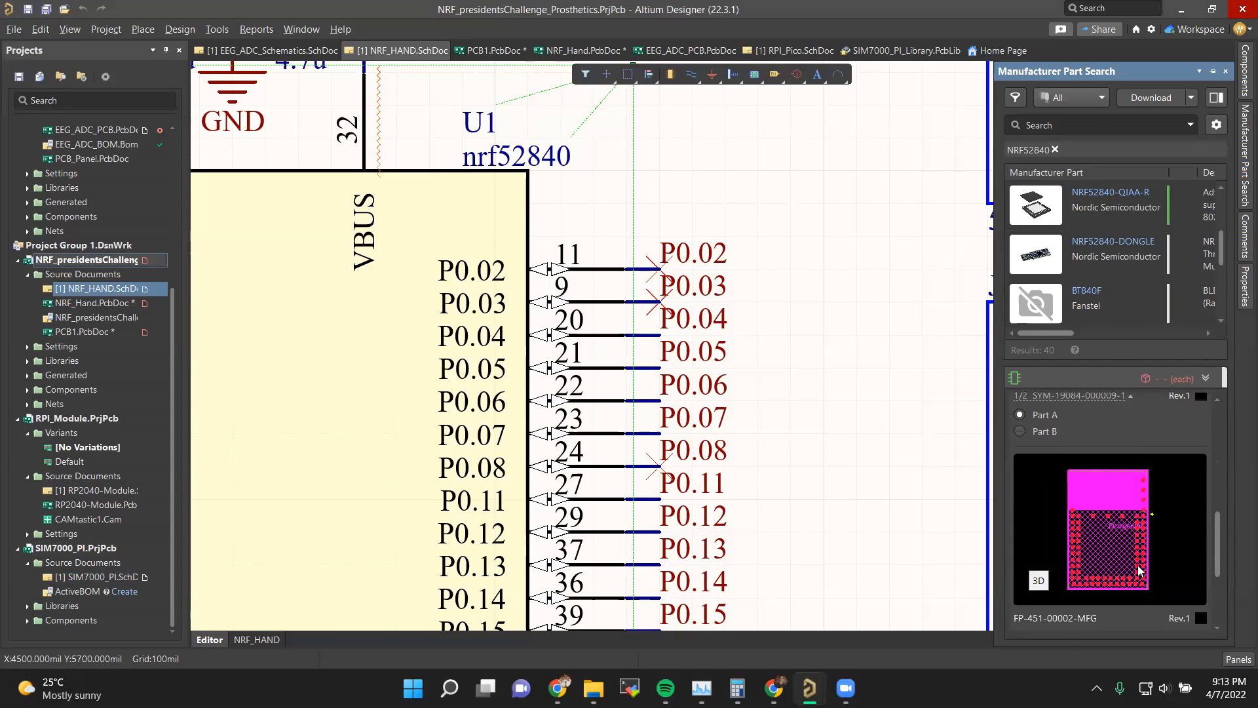
pyautogui.scroll(5, 1138, 570)
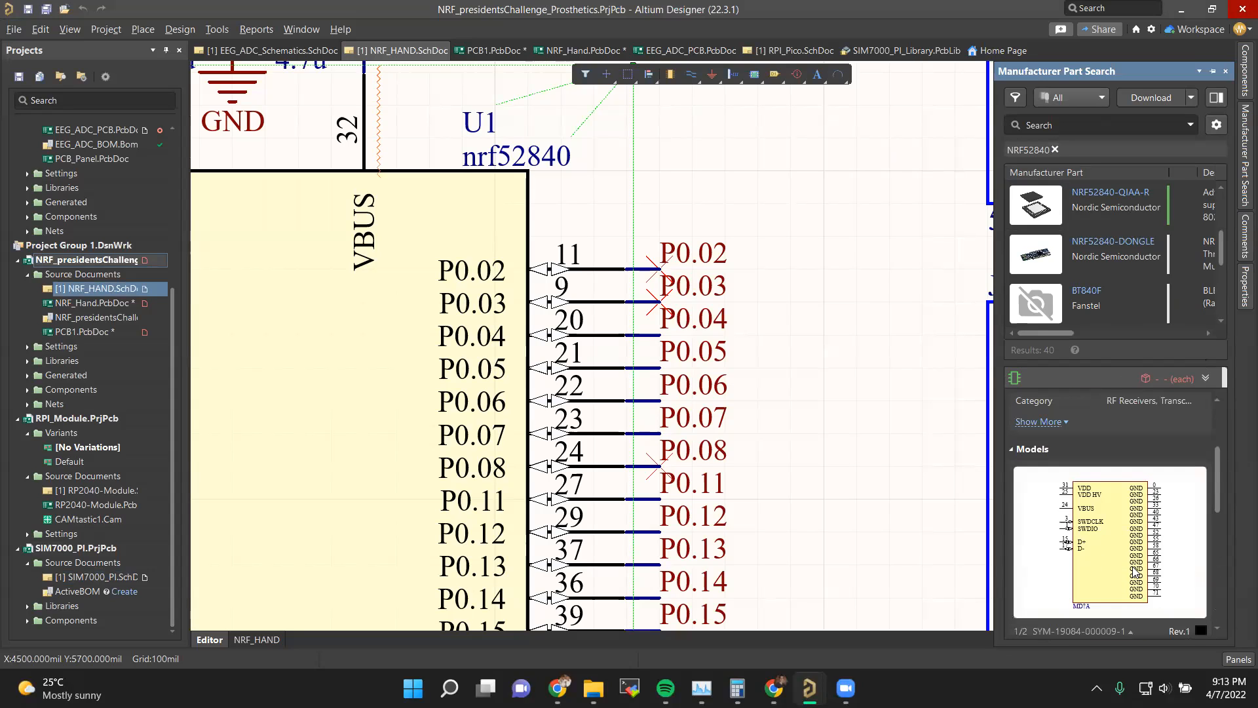
pyautogui.scroll(-1, 1135, 573)
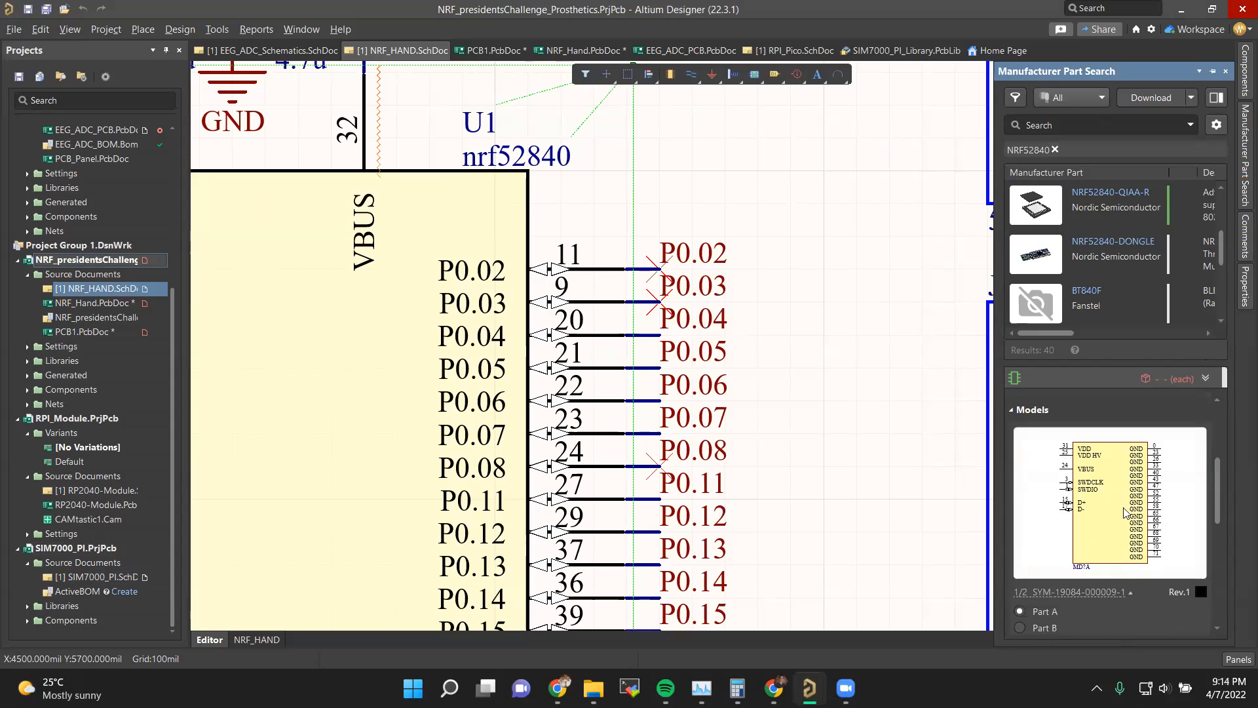
pyautogui.scroll(-1, 1106, 558)
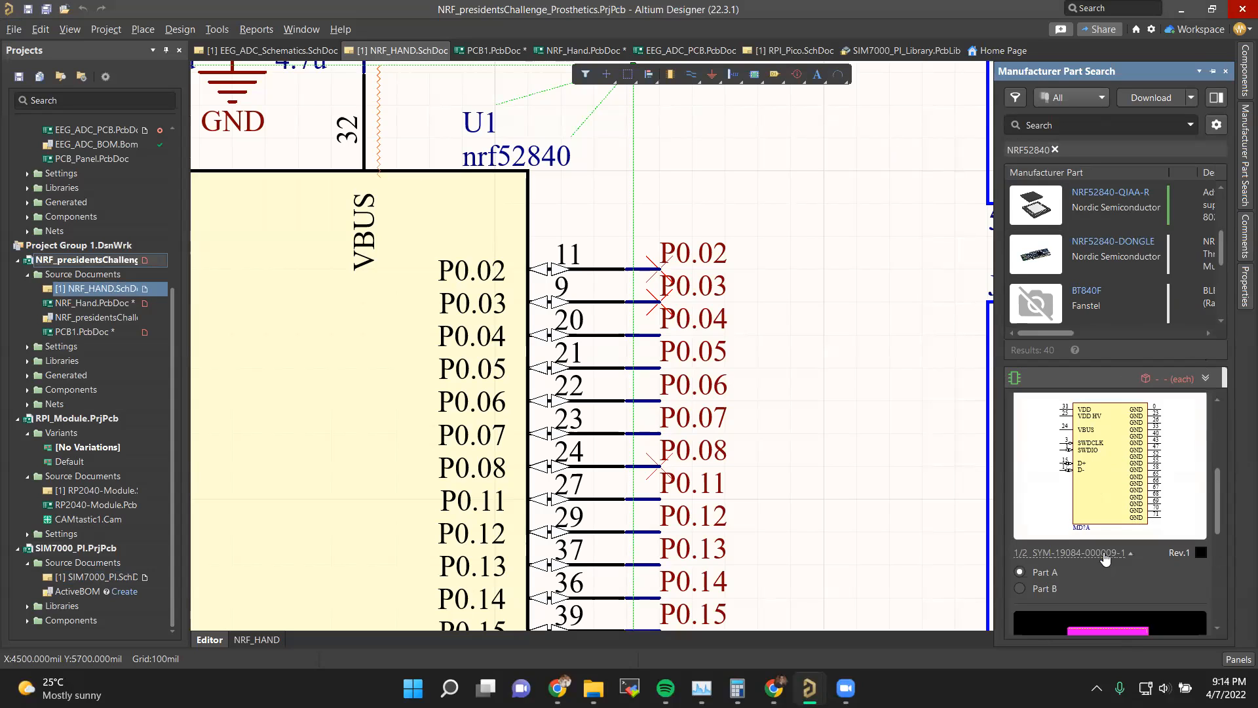
pyautogui.click(1022, 590)
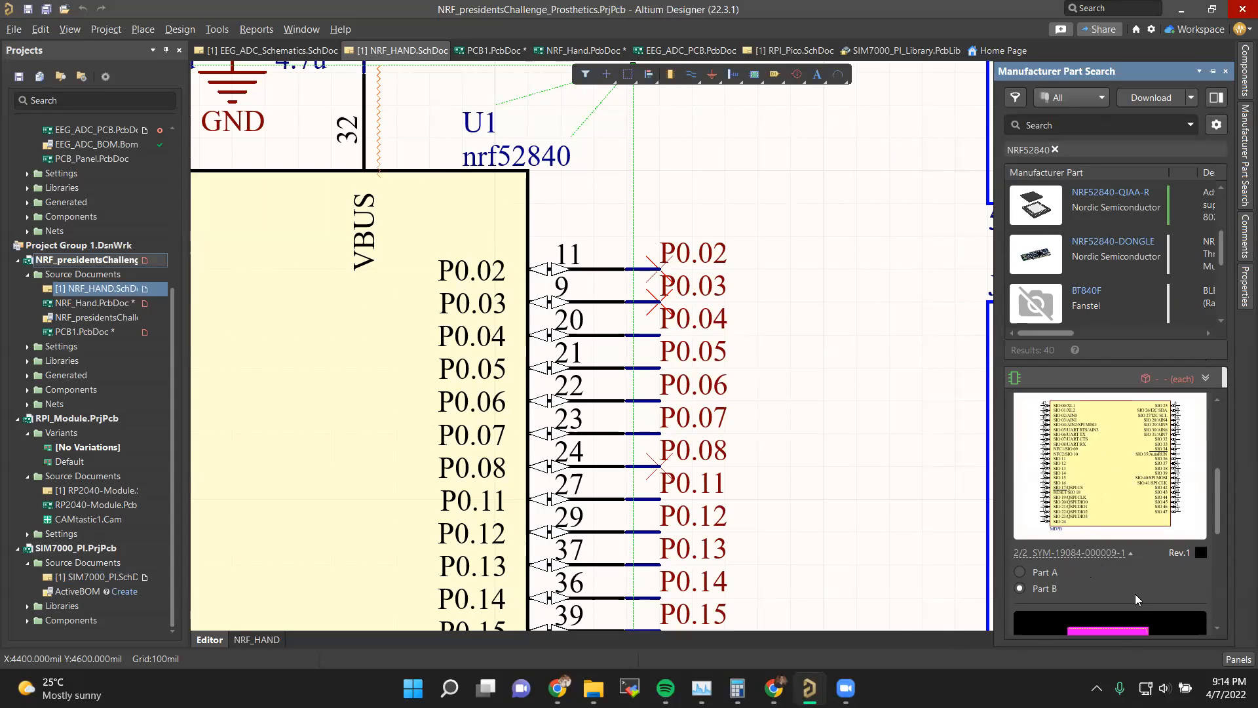
# Step: Look up the Fanstel BT840F module on Octopart and return to Altium Designer
pyautogui.scroll(-1, 1102, 574)
pyautogui.scroll(-5, 1114, 564)
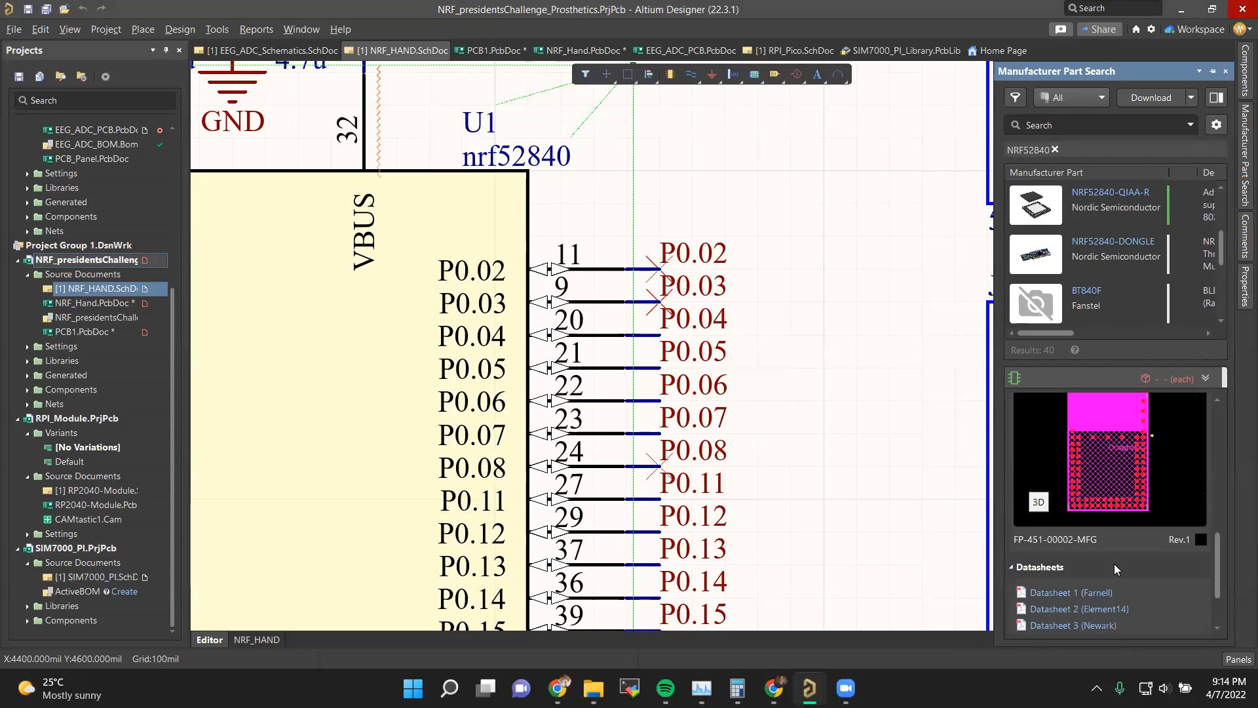
pyautogui.scroll(2, 1114, 563)
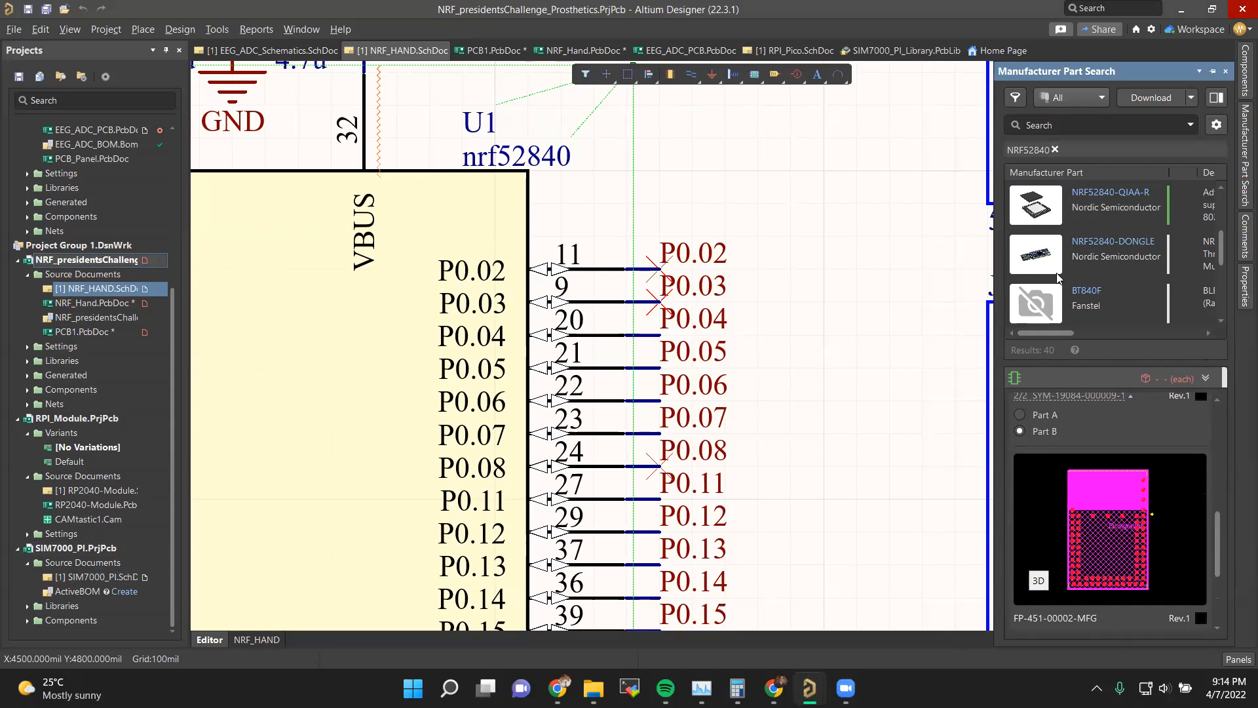
pyautogui.click(1086, 291)
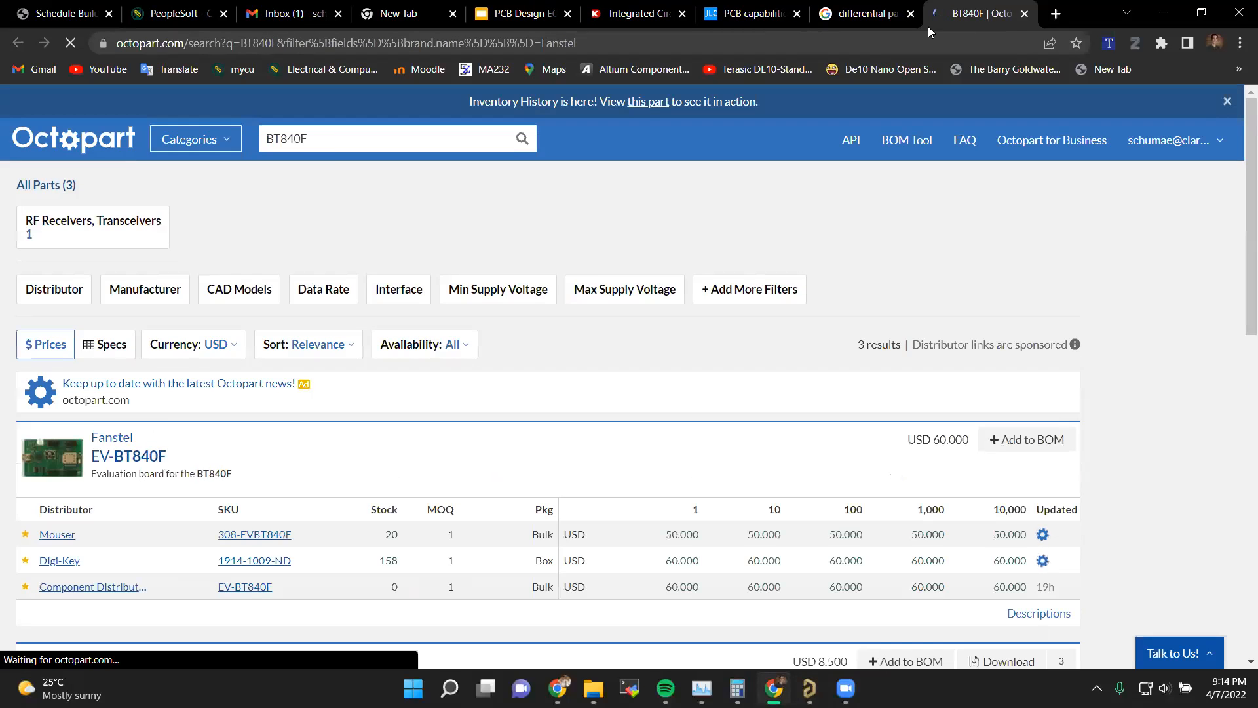
pyautogui.click(1024, 13)
pyautogui.hotkey('alt', 'Tab')
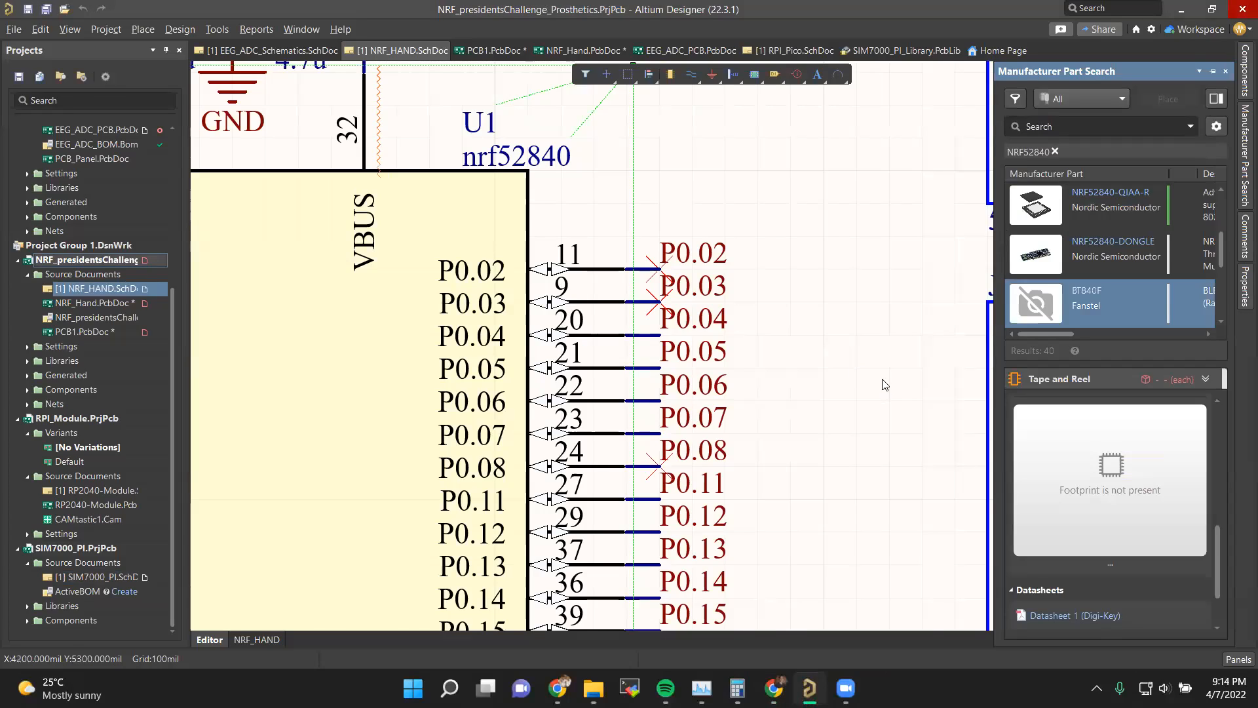
# Step: Expand the NRF project's libraries and open NRF_HAND.SchLib with the nrf52840 symbol
pyautogui.keyDown('ctrl'); pyautogui.scroll(-5, 880, 384); pyautogui.keyUp('ctrl')
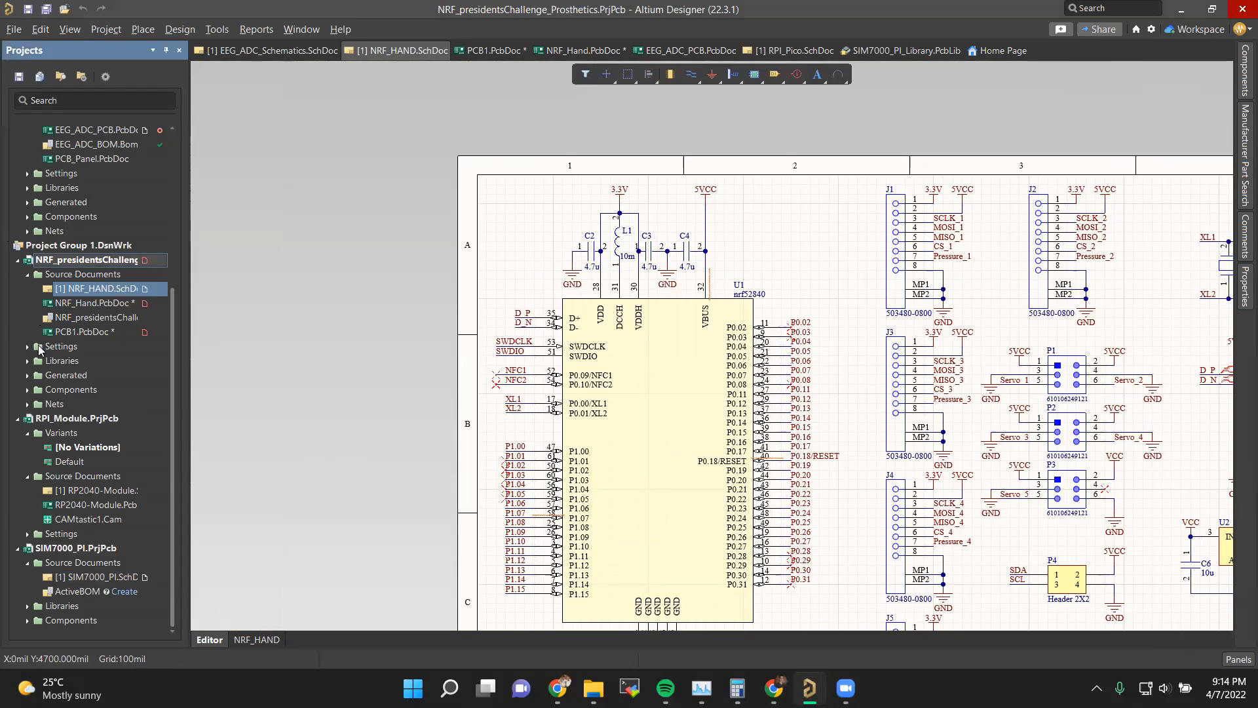
pyautogui.click(28, 361)
pyautogui.click(36, 376)
pyautogui.click(38, 403)
pyautogui.doubleClick(102, 418)
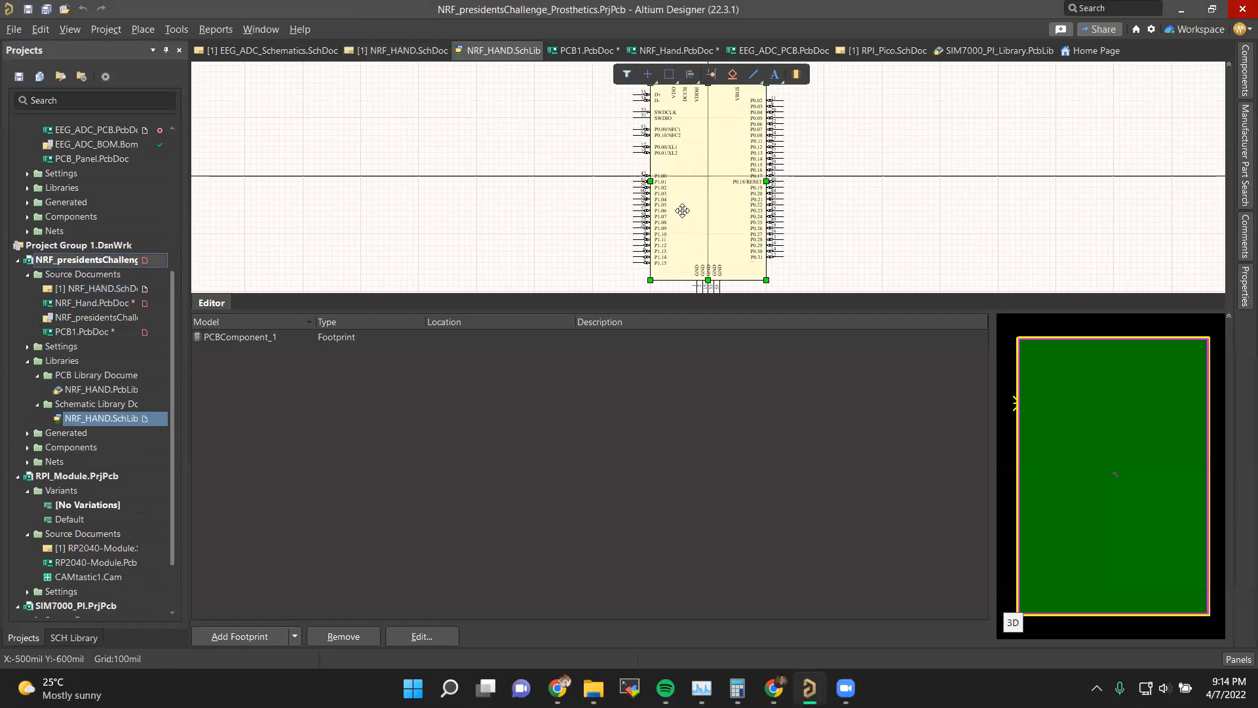
# Step: Open the NRF_HAND.PcbLib footprint library
pyautogui.click(105, 389)
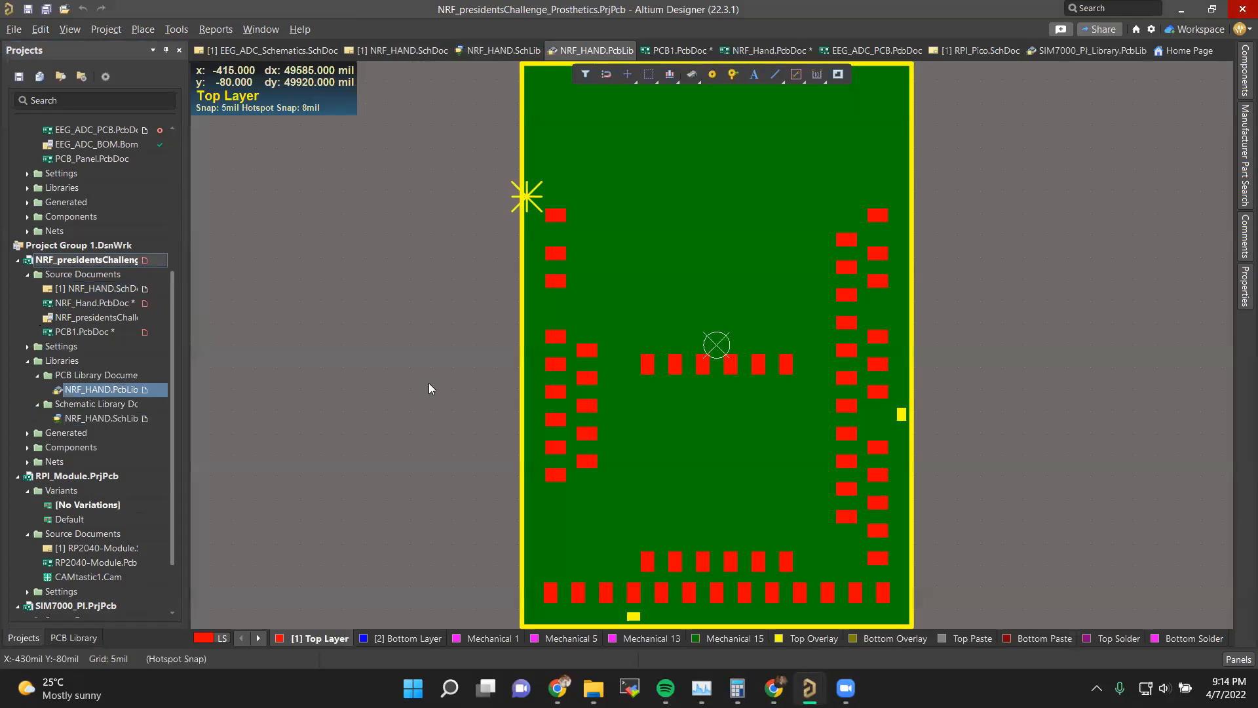
pyautogui.scroll(-1, 664, 229)
pyautogui.keyDown('ctrl'); pyautogui.scroll(-1, 664, 229); pyautogui.keyUp('ctrl')
pyautogui.scroll(1, 675, 241)
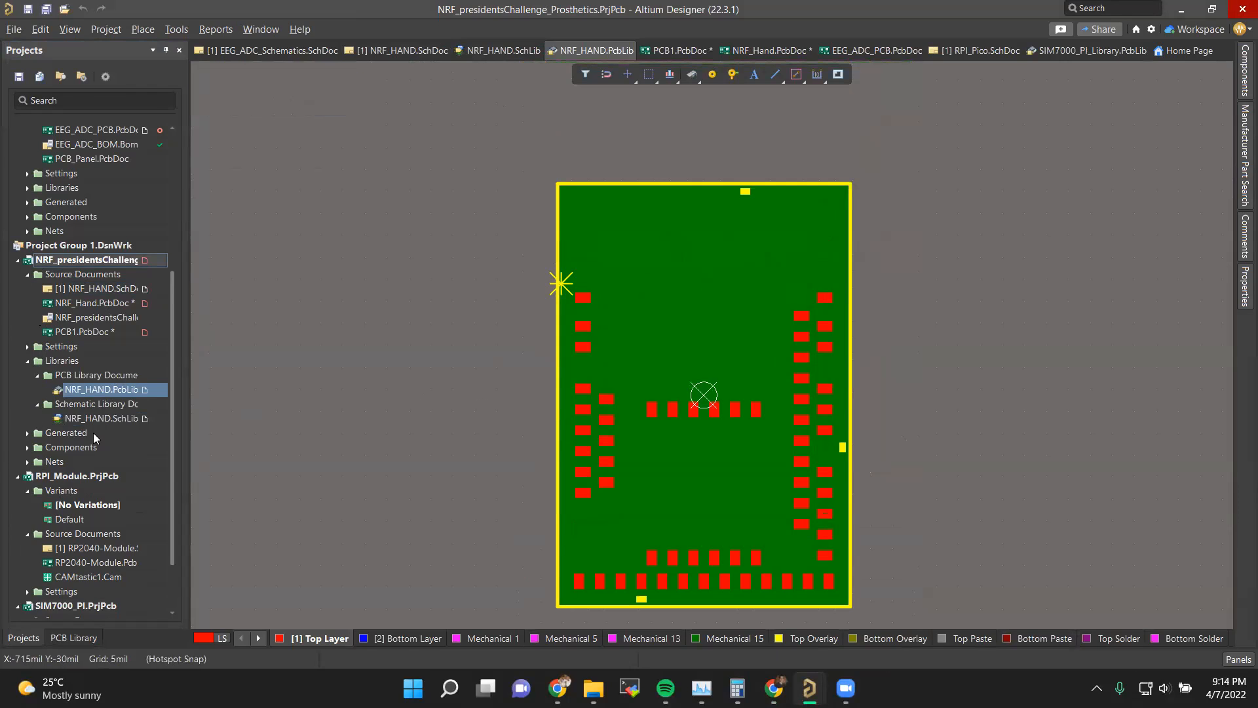
# Step: Browse the Components panel's library list, then bring up the EEG_ADC_PCB board layout
pyautogui.click(1242, 82)
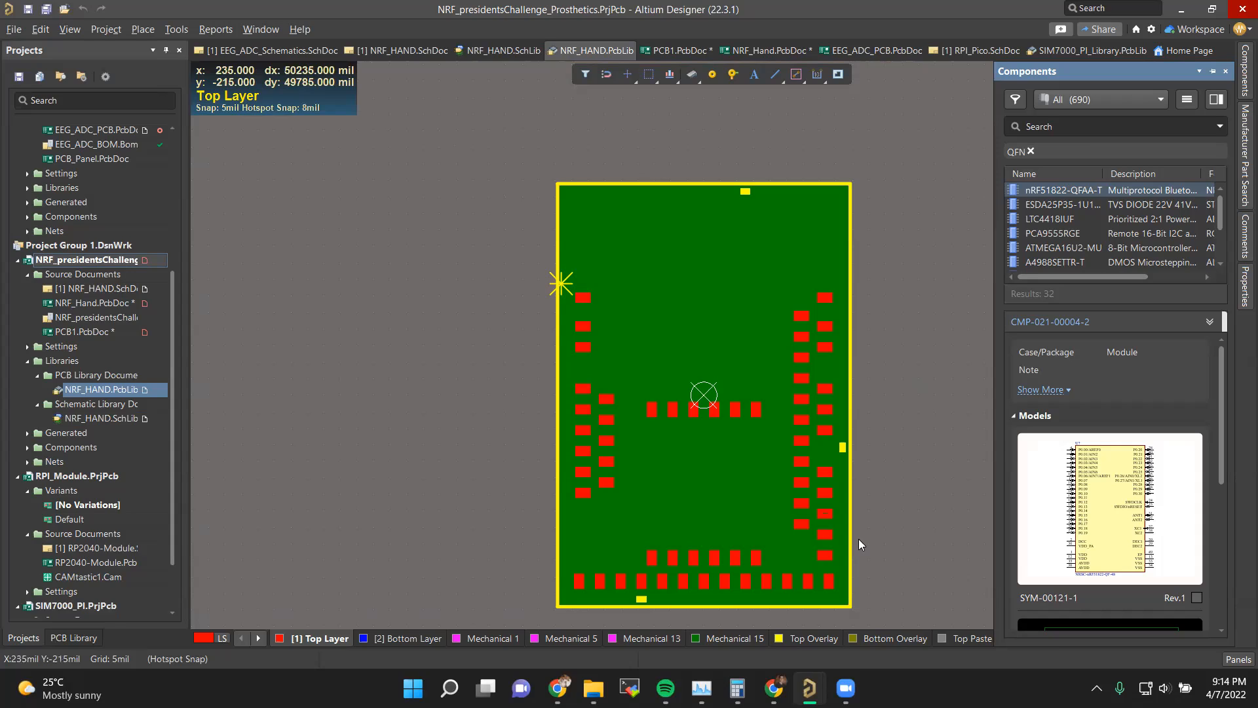
pyautogui.click(1109, 101)
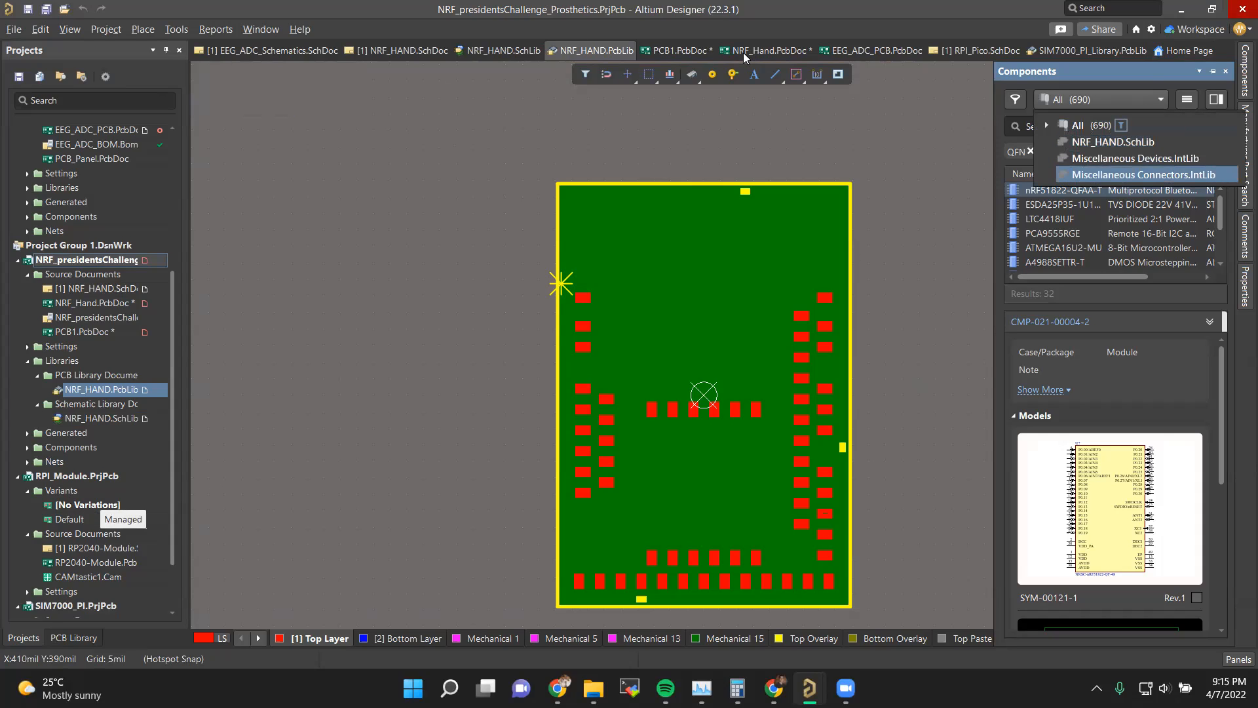
pyautogui.click(856, 50)
# Step: From the EEG_AD project's PCB Library Documents, open Universal_Footprints.PcbLib
pyautogui.click(844, 52)
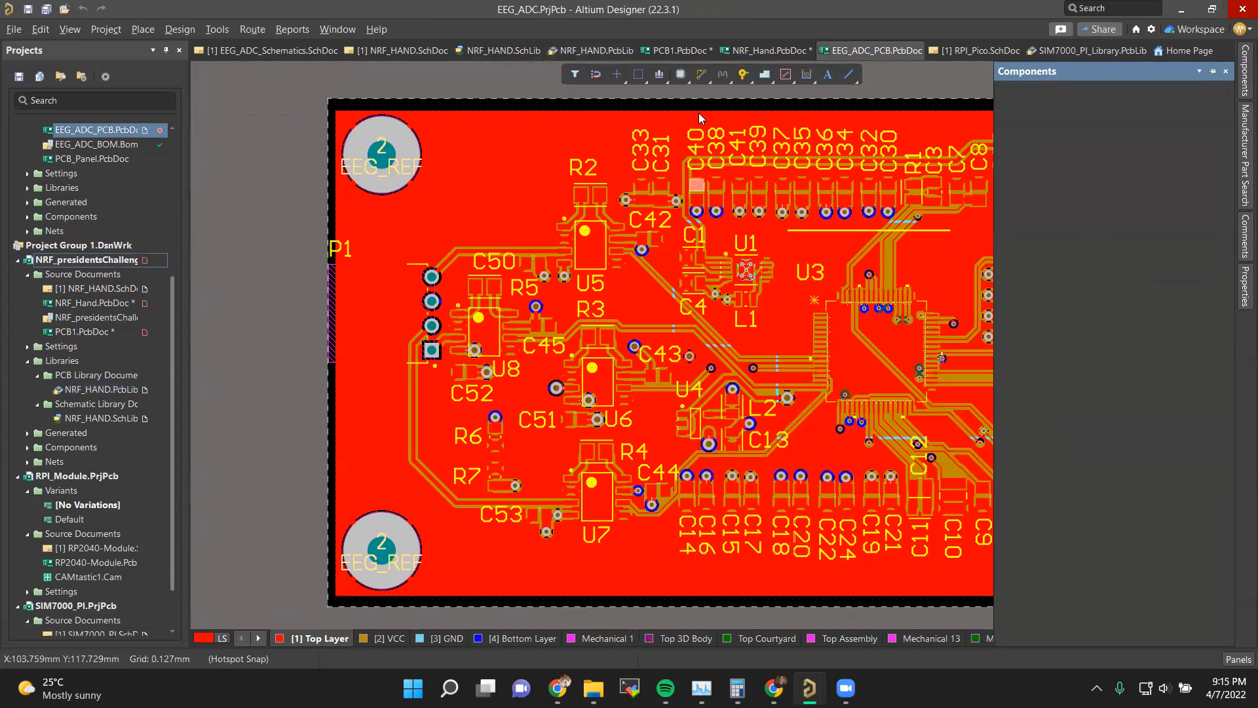
pyautogui.scroll(4, 33, 357)
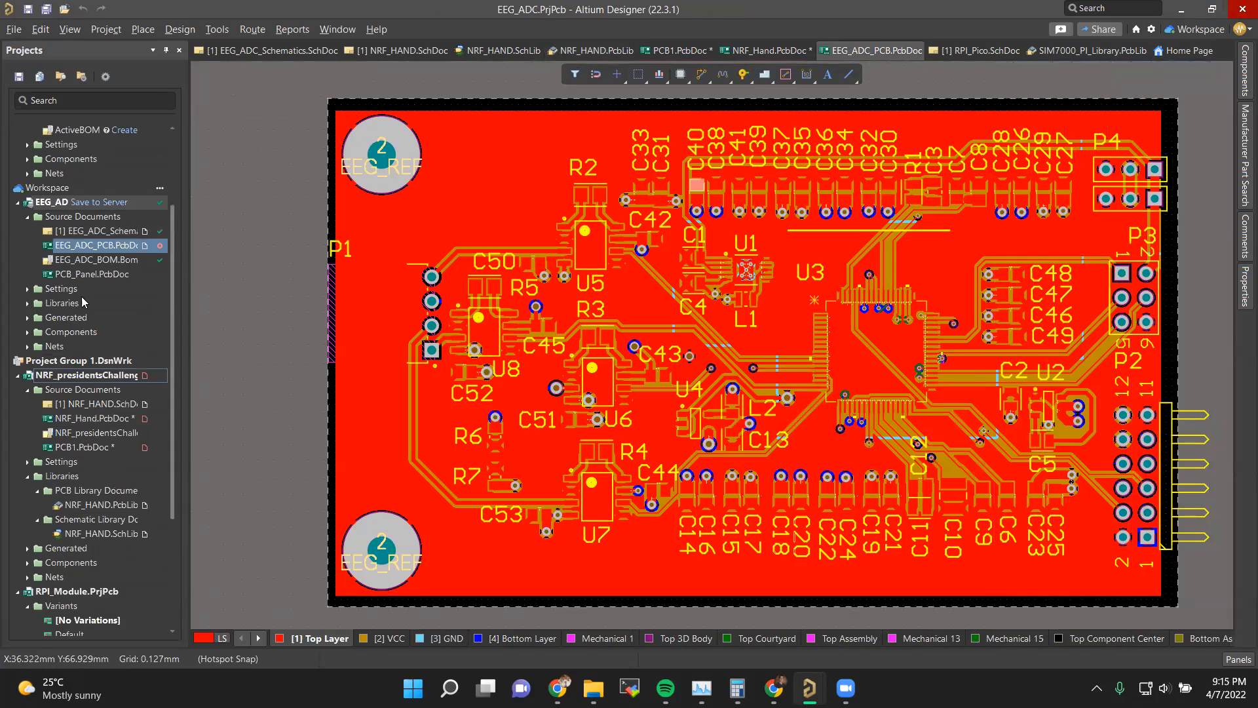
pyautogui.click(27, 347)
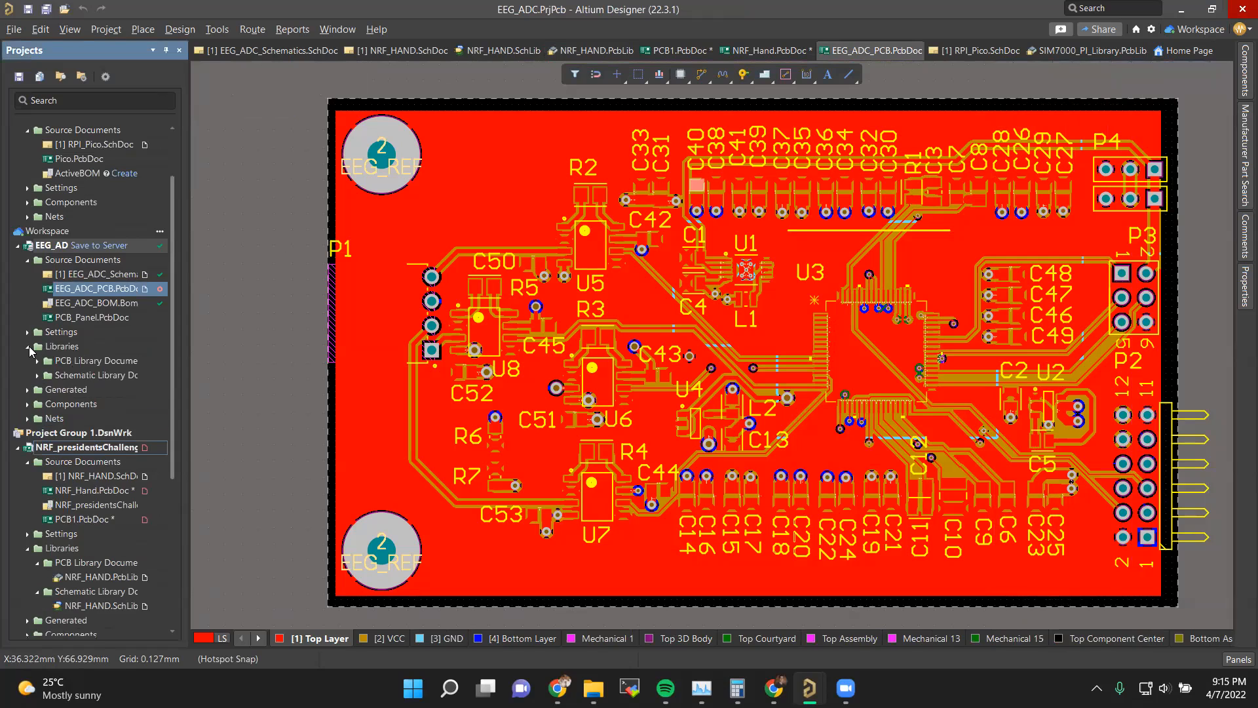
pyautogui.click(37, 360)
pyautogui.doubleClick(98, 375)
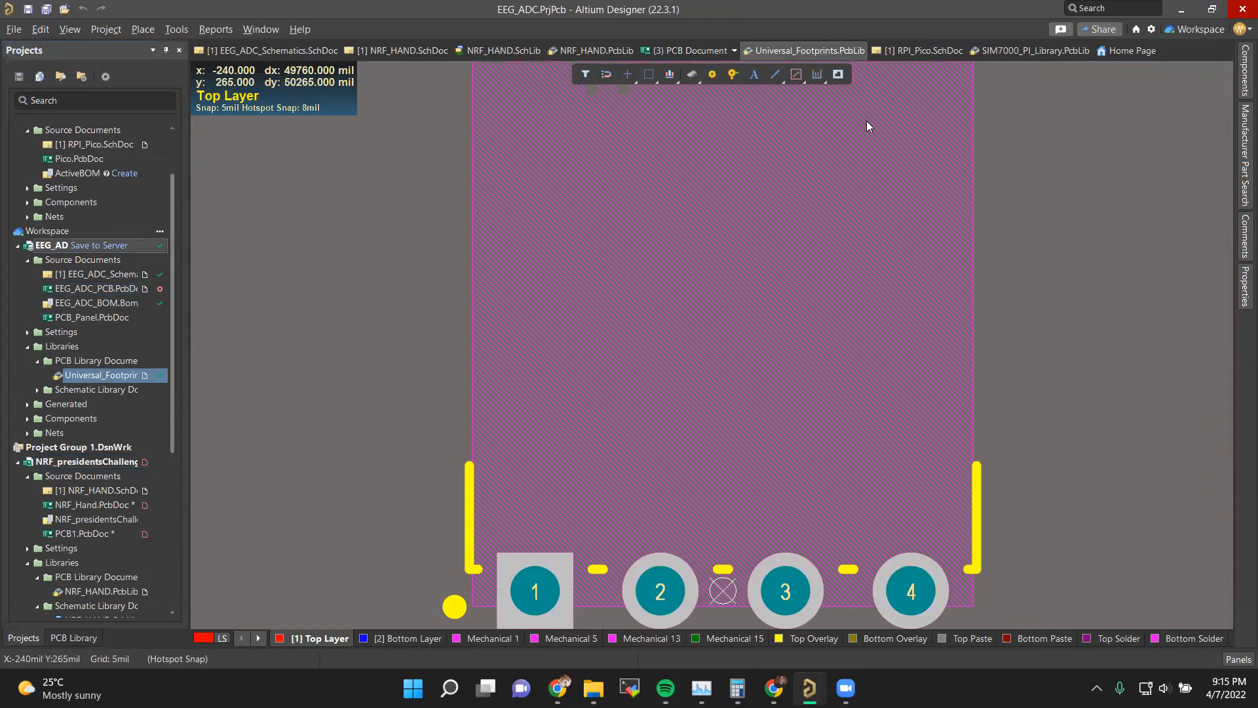
# Step: Browse the Components panel's library list for the connector footprint
pyautogui.click(1241, 81)
pyautogui.click(1147, 99)
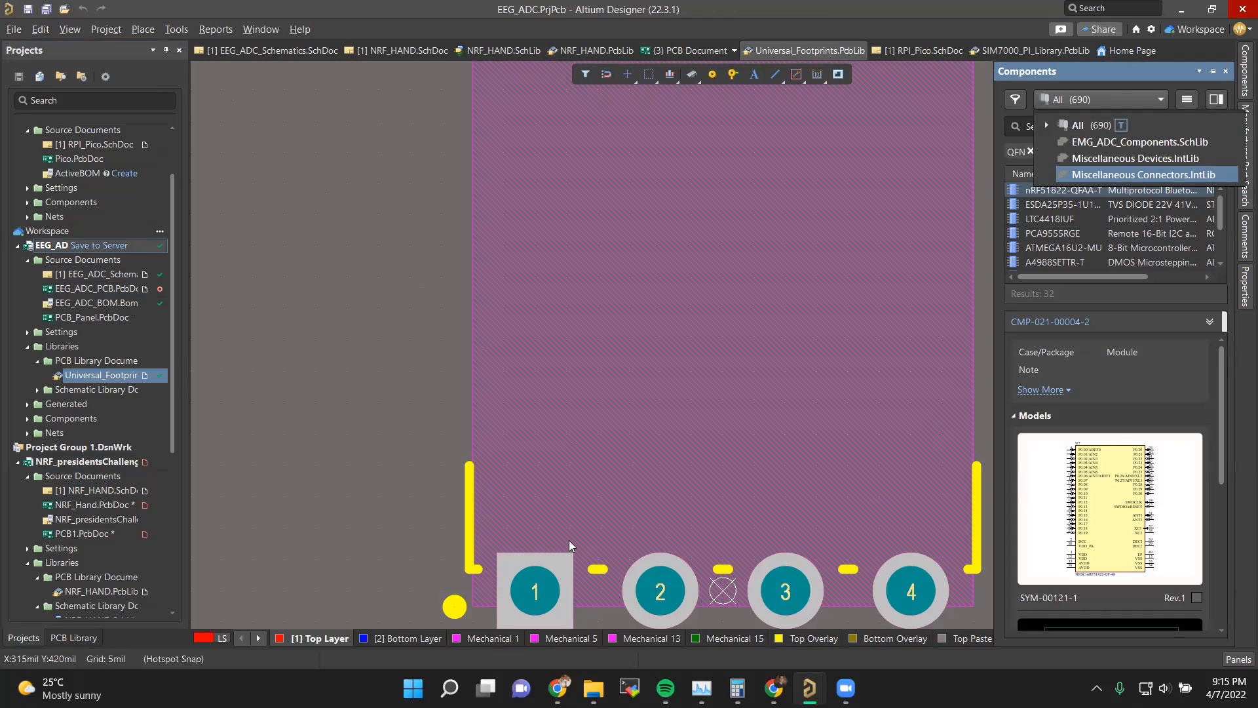
pyautogui.click(398, 384)
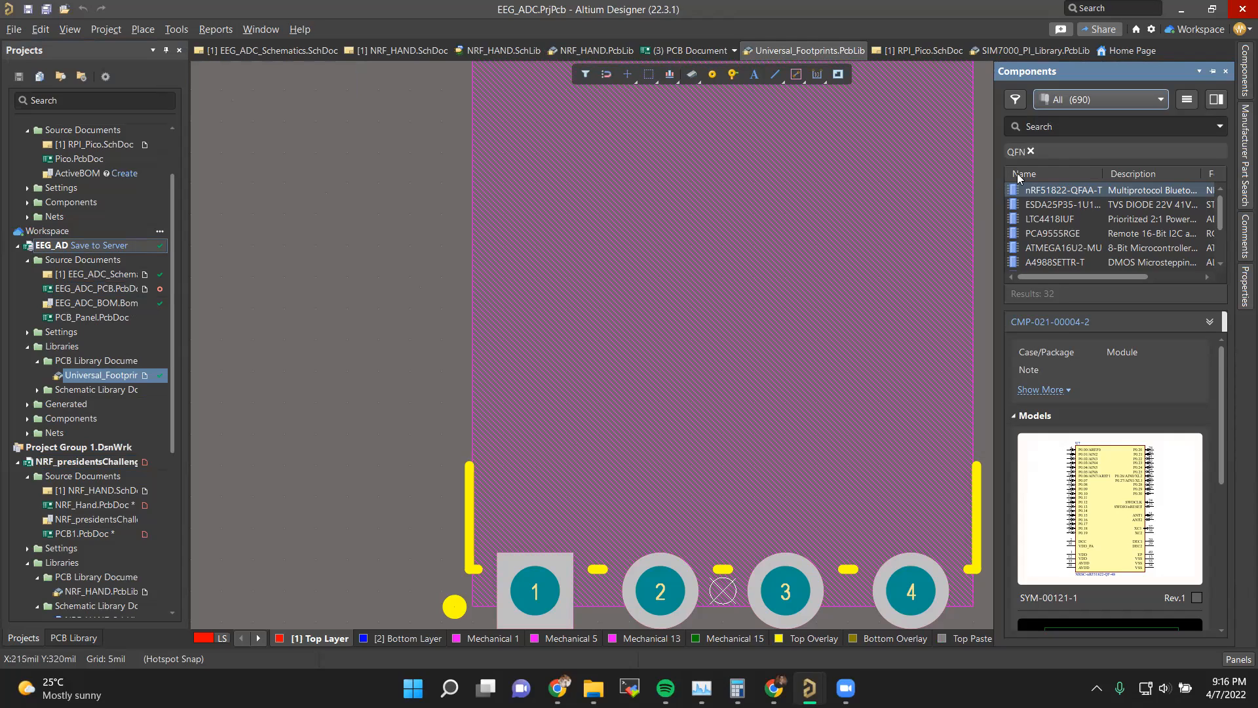
pyautogui.scroll(-3, 473, 361)
pyautogui.hscroll(2, 473, 360)
pyautogui.scroll(3, 473, 361)
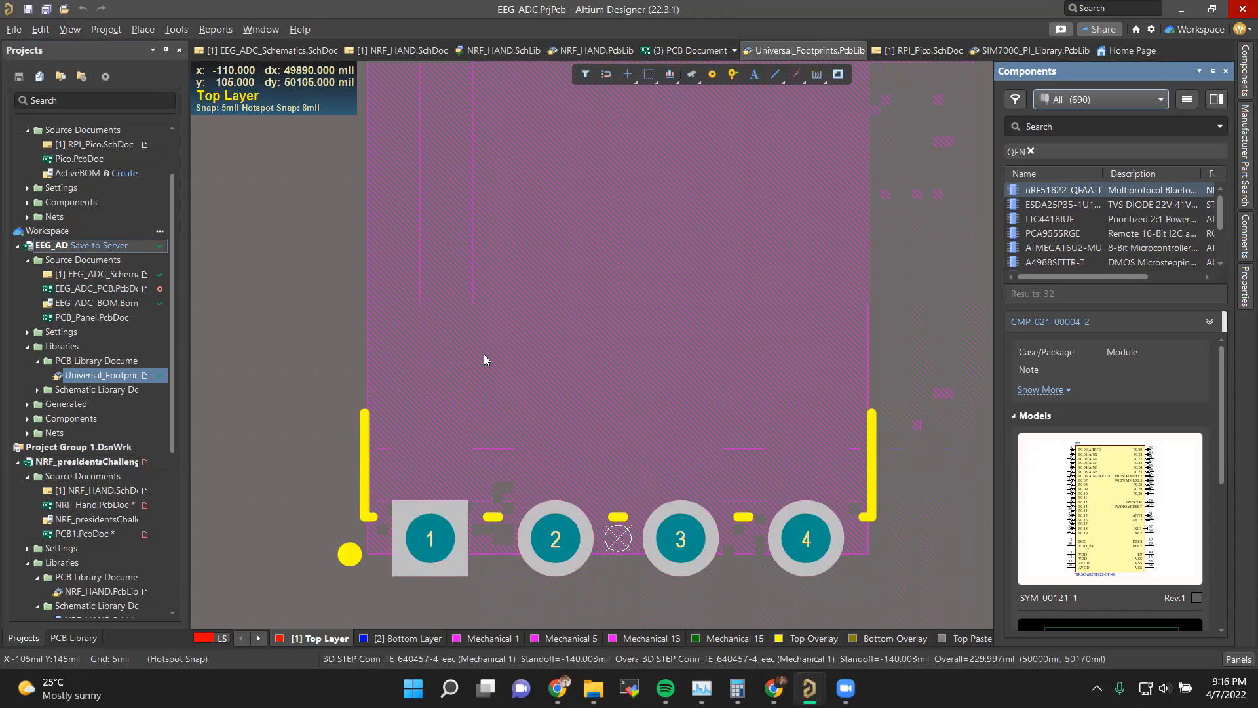
# Step: Move to Chrome's differential pairs results and the PCB Design slide deck
pyautogui.press('super+Tab')
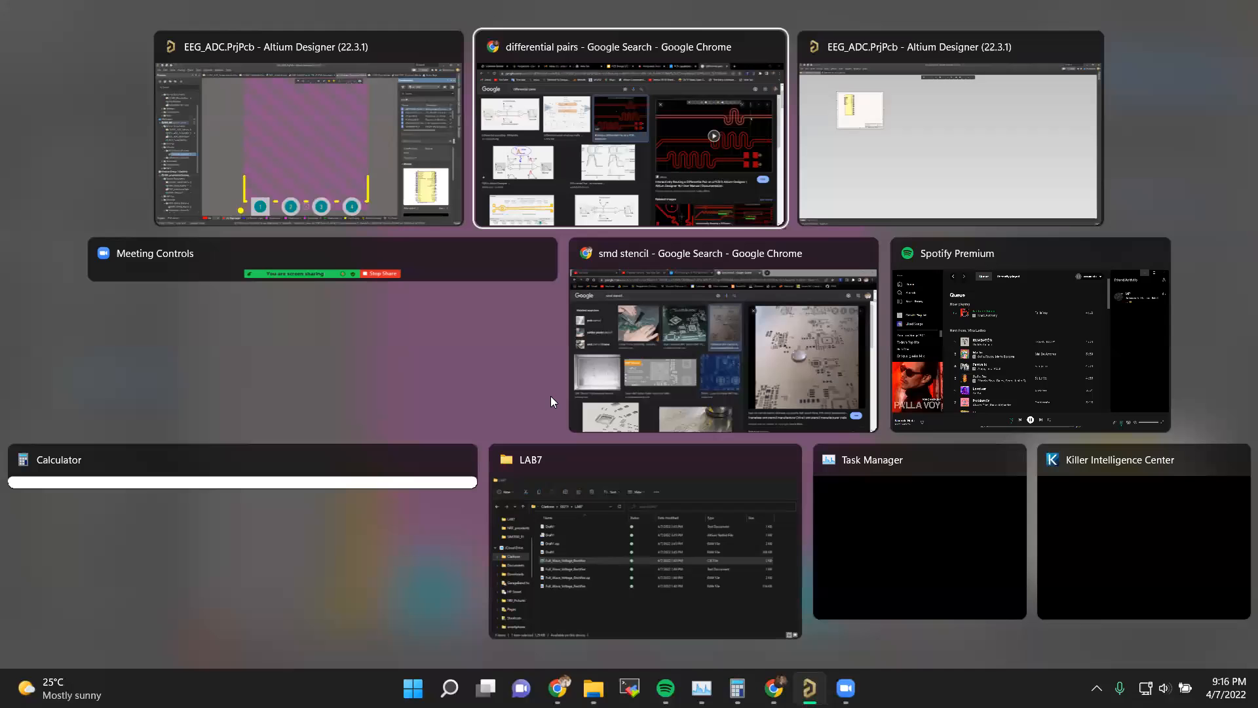
pyautogui.click(776, 70)
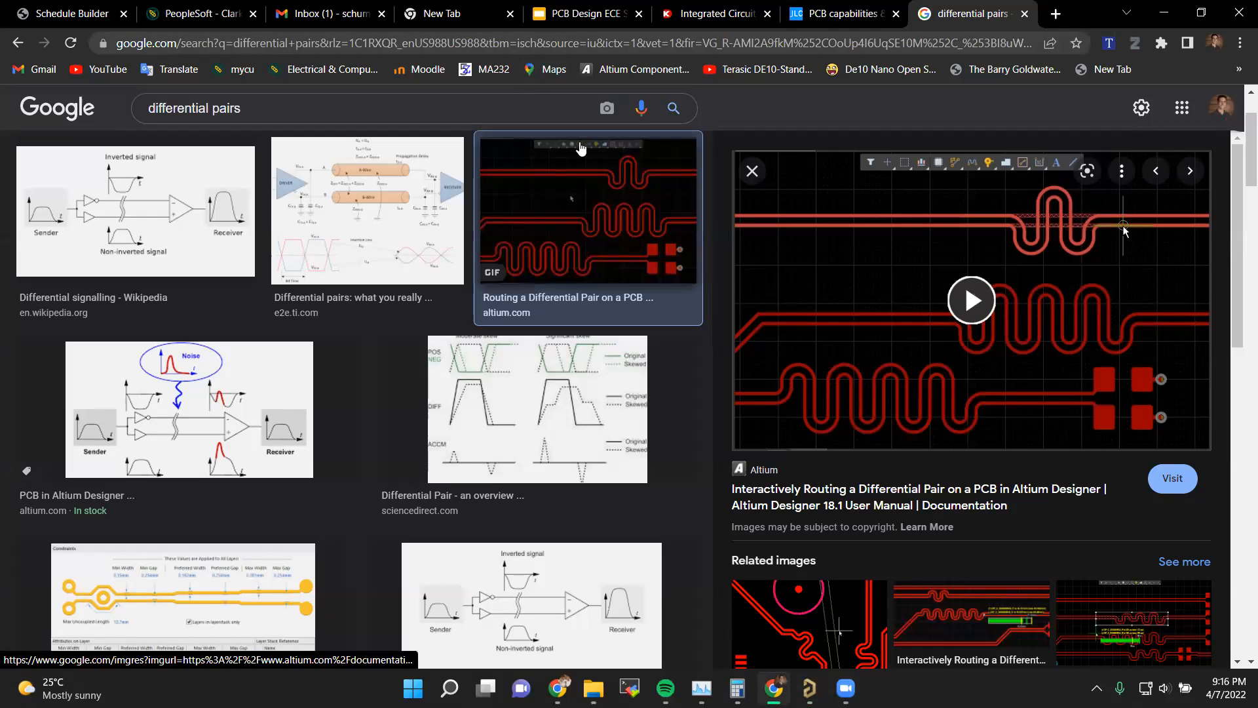
pyautogui.click(579, 14)
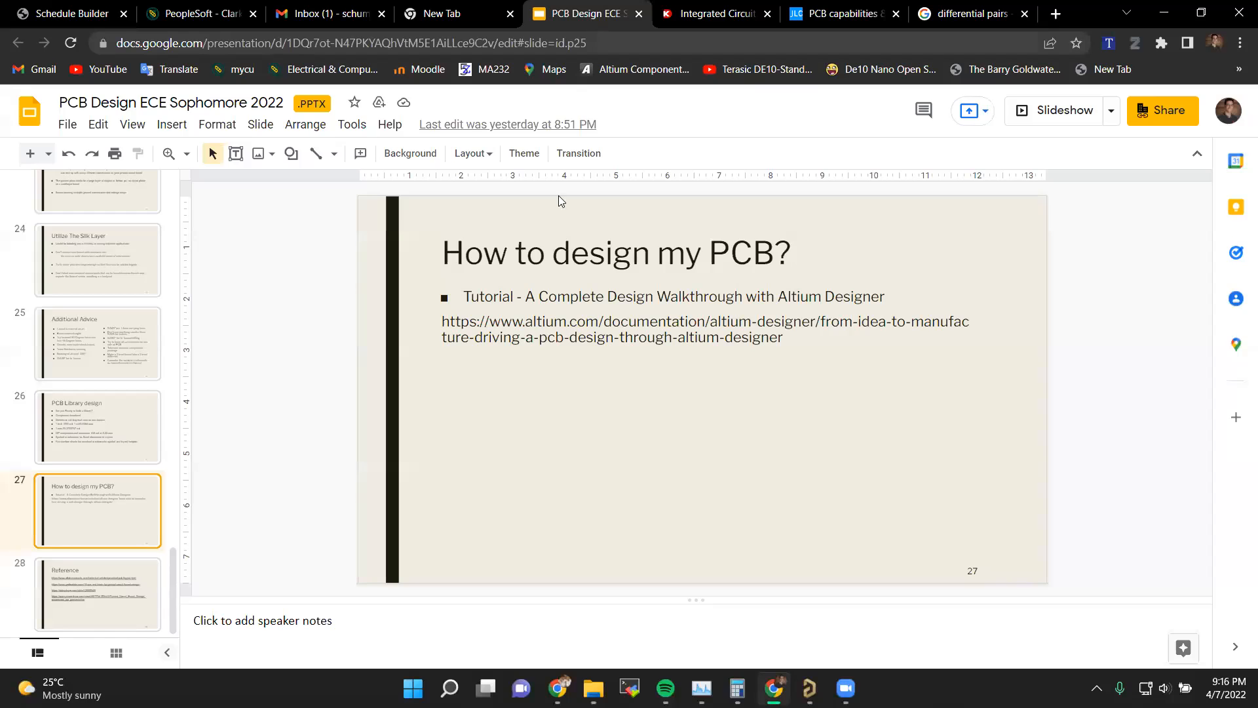
# Step: View slide 28, the Reference slide, then return to the Altium footprint library
pyautogui.click(102, 611)
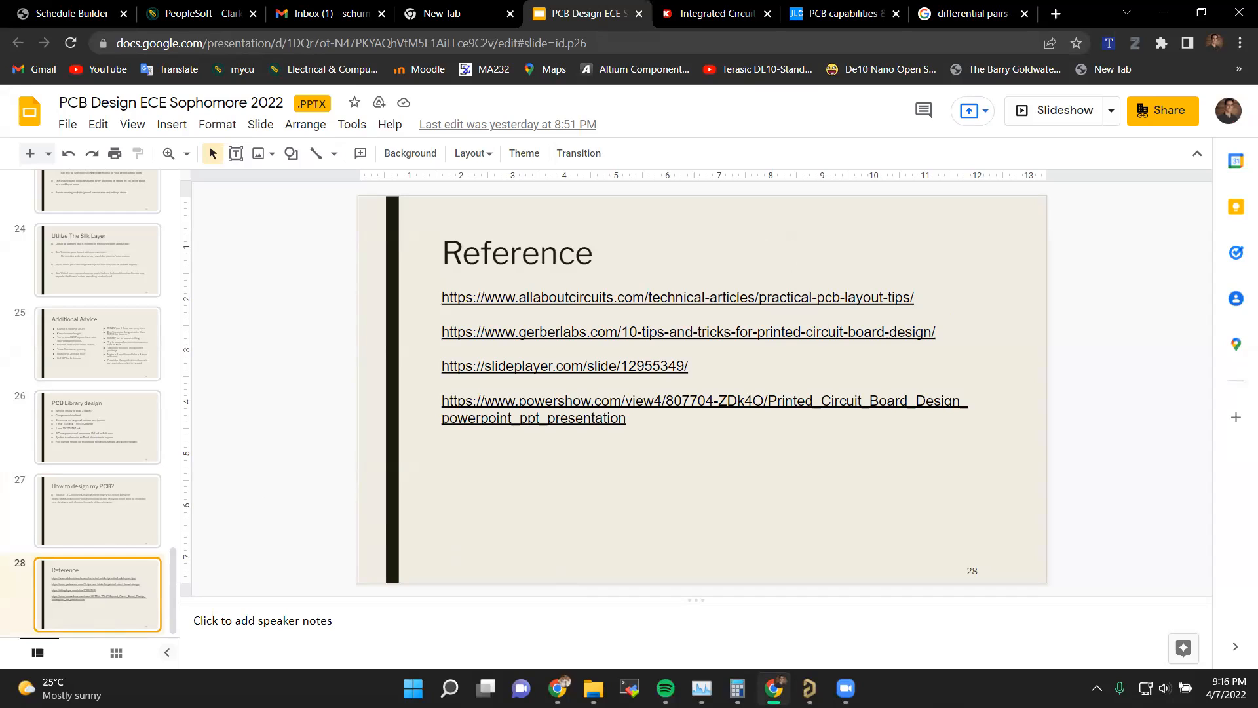
pyautogui.moveTo(809, 688)
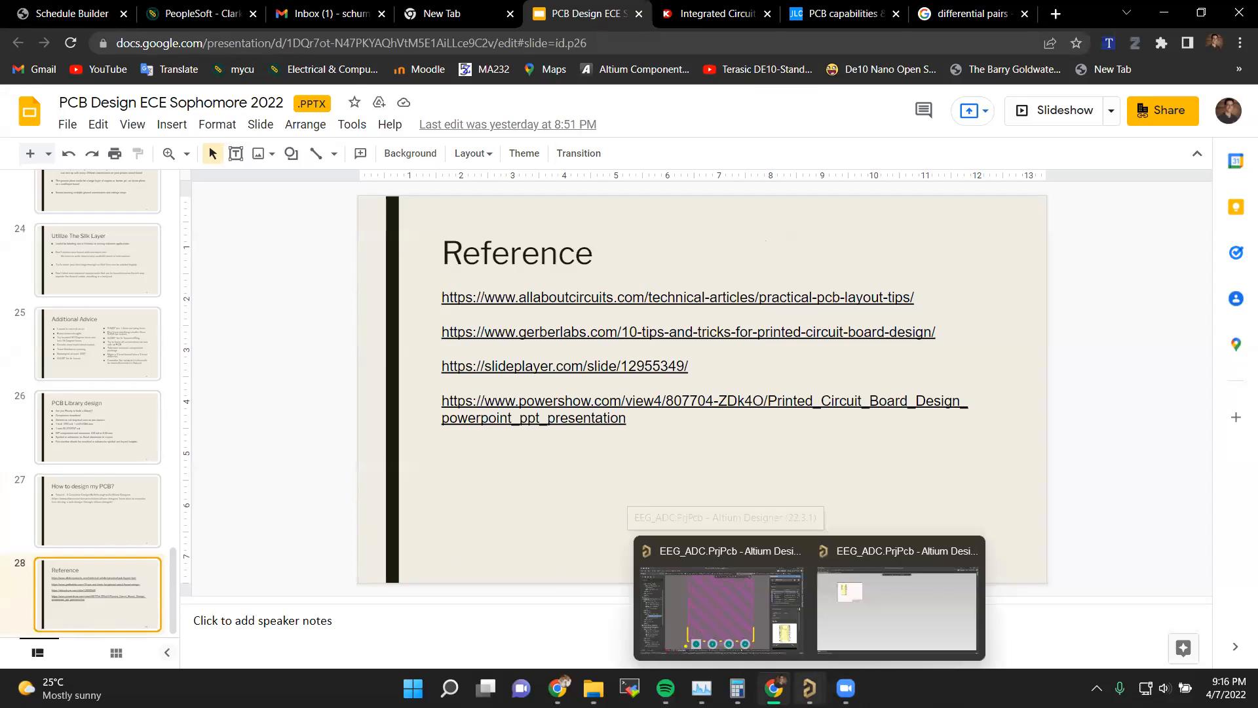
pyautogui.click(726, 628)
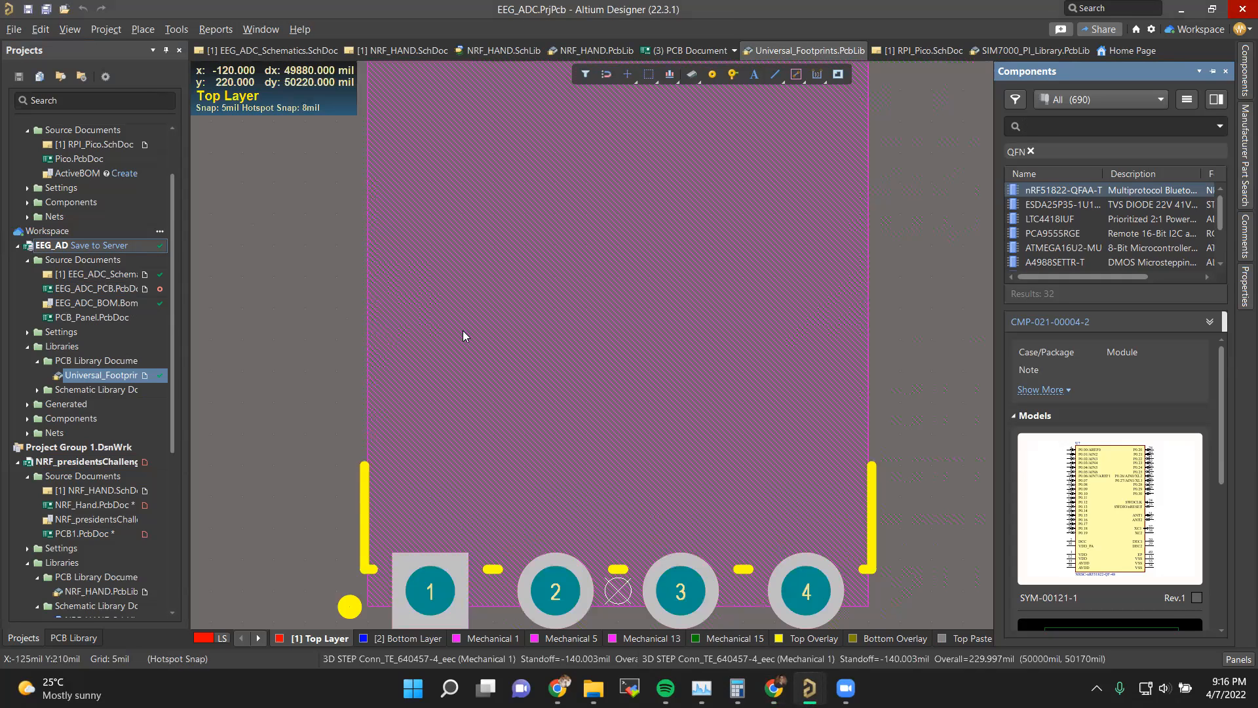
# Step: Look over the EEG_ADC board, then the NRF_HAND footprint, symbol and schematic sheet
pyautogui.click(660, 52)
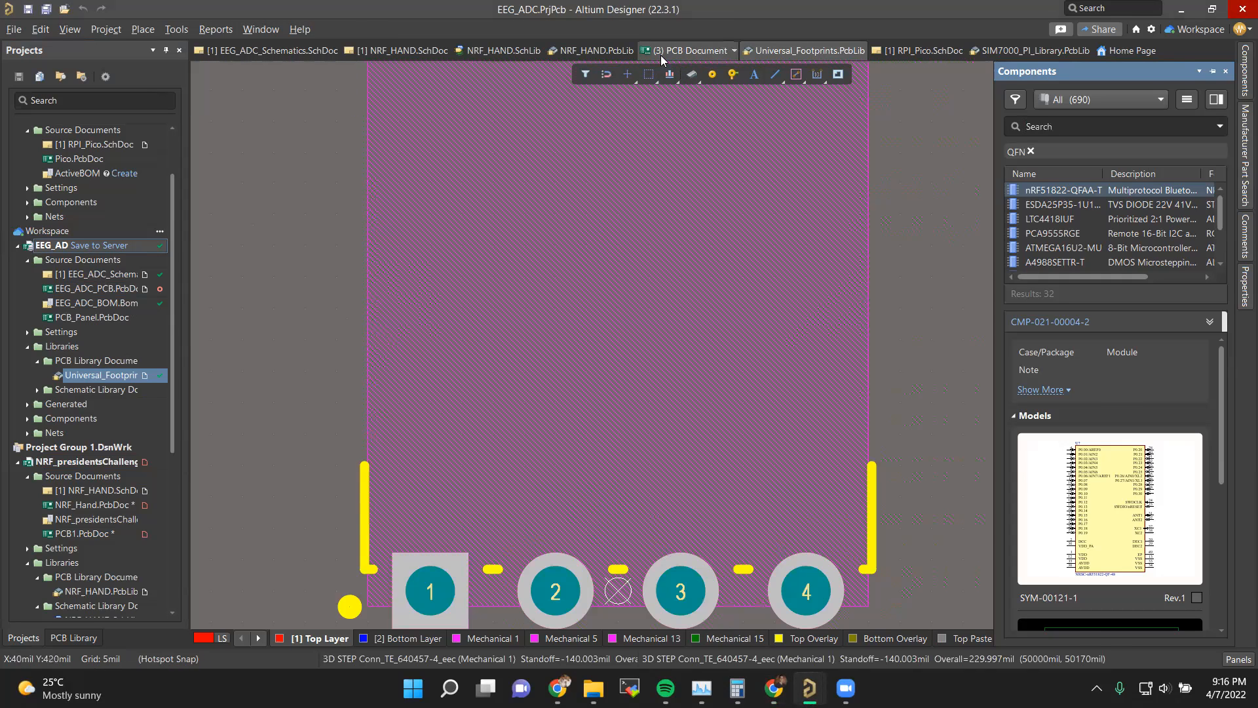
pyautogui.click(592, 52)
pyautogui.click(462, 51)
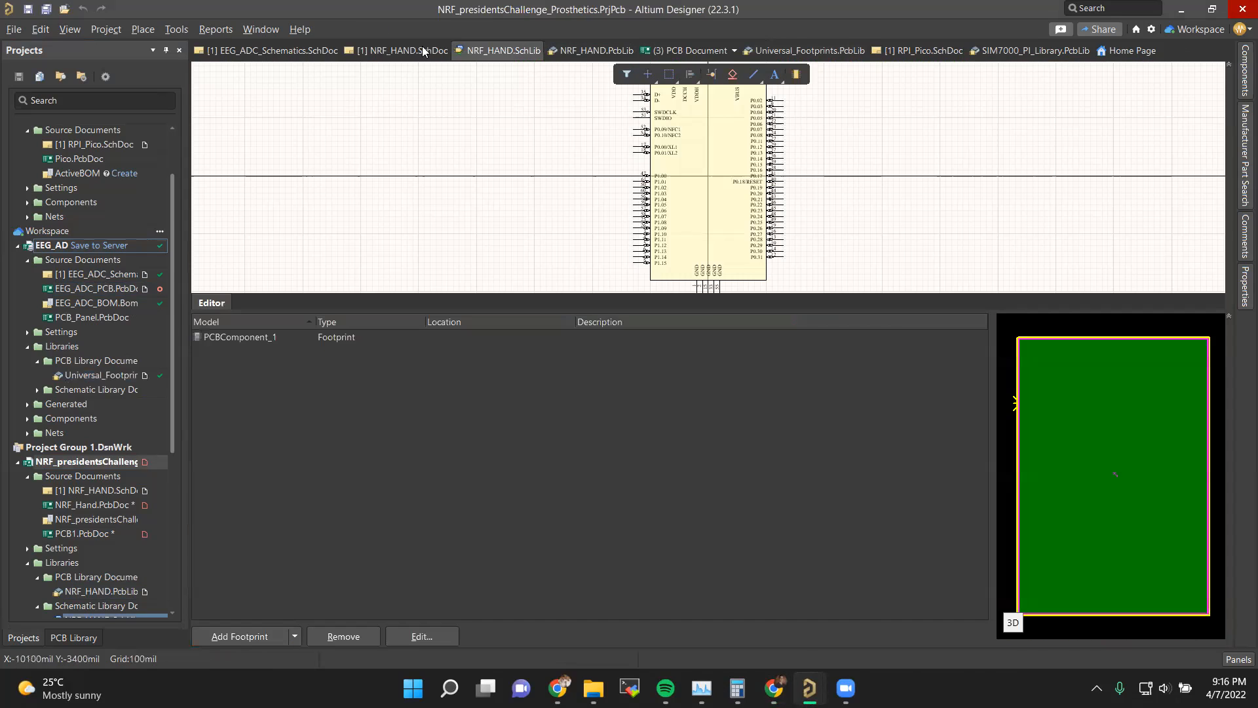
pyautogui.click(422, 50)
pyautogui.scroll(-1, 645, 230)
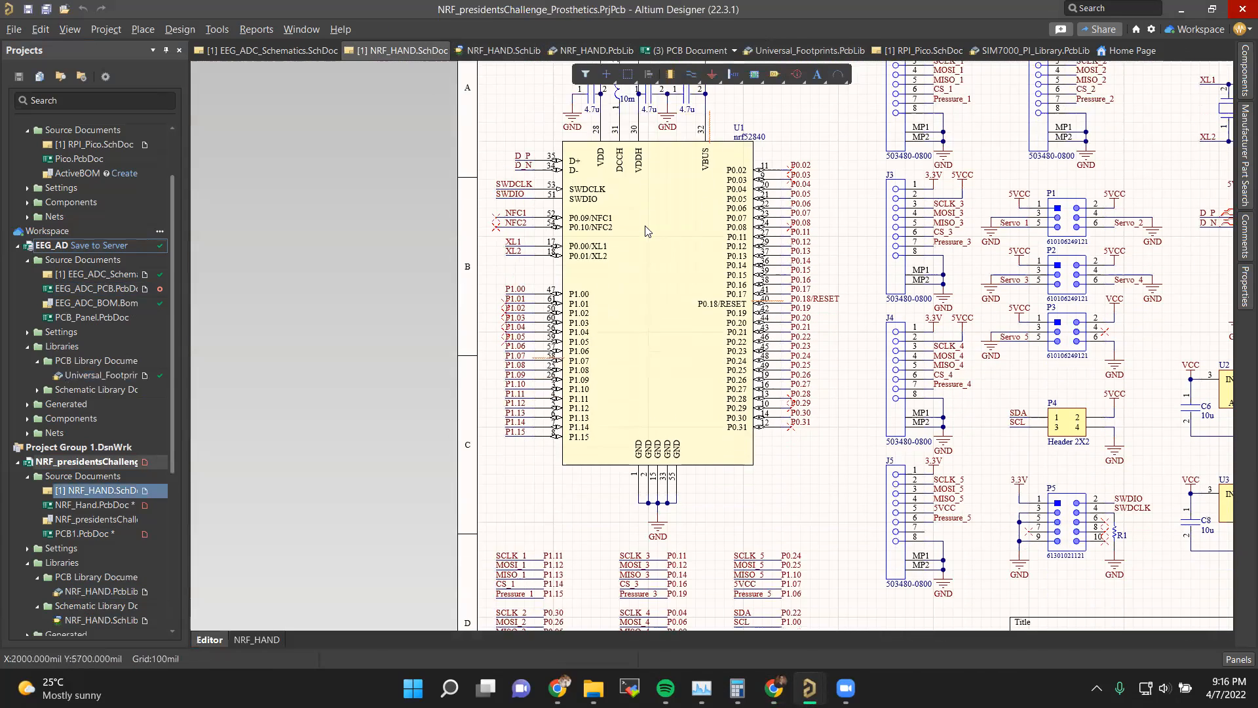
pyautogui.scroll(-3, 645, 230)
pyautogui.scroll(3, 647, 229)
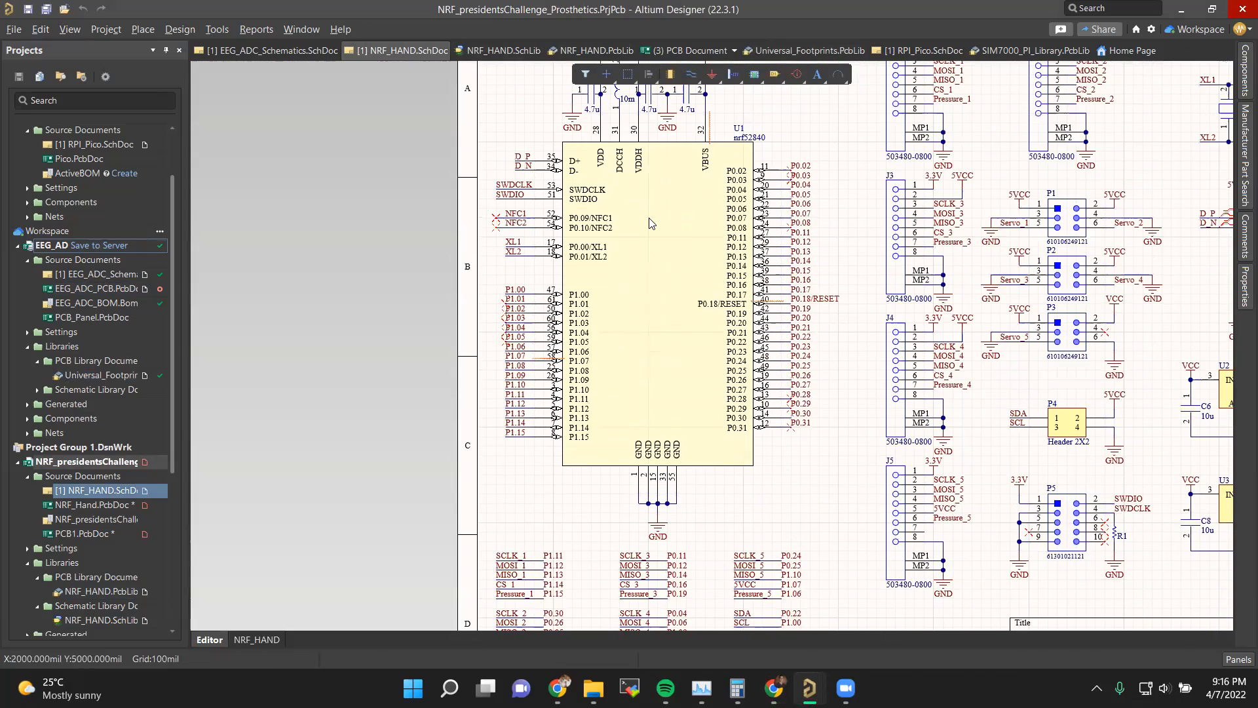
pyautogui.scroll(1, 651, 224)
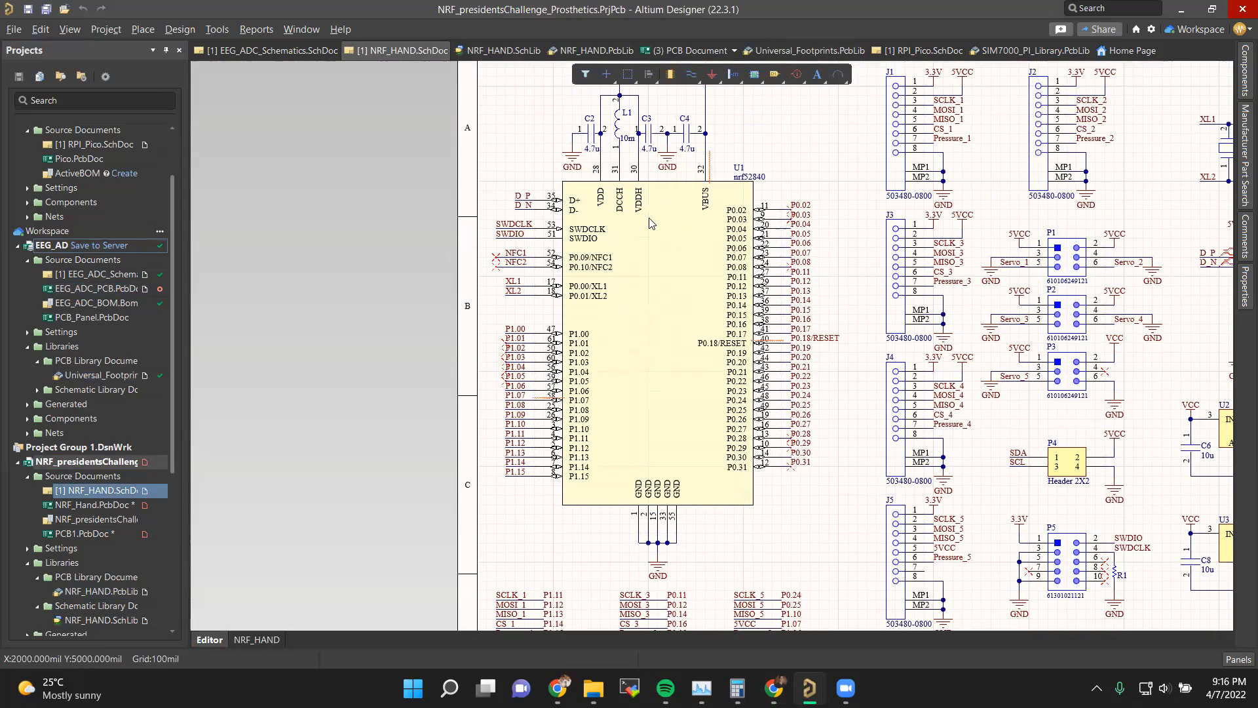
# Step: Revisit the EEG_ADC board and NRF_HAND sheet, ending on EEG_ADC_Schematics.SchDoc
pyautogui.click(661, 52)
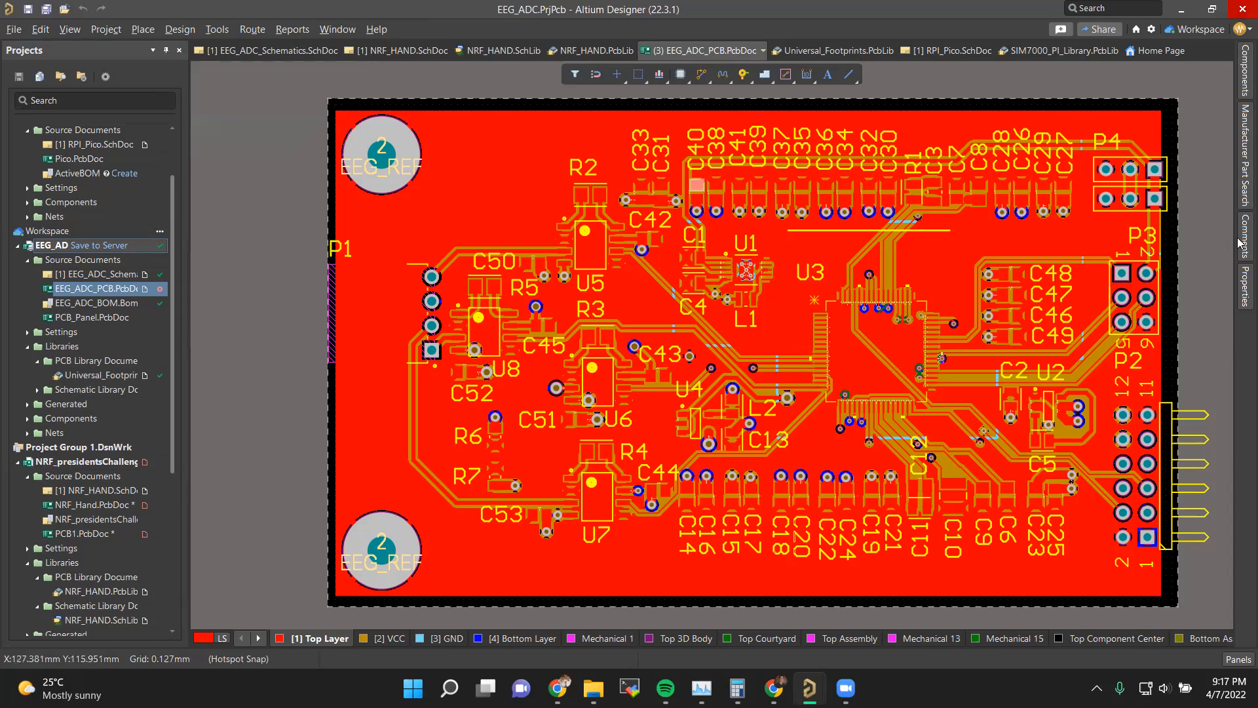
pyautogui.click(413, 53)
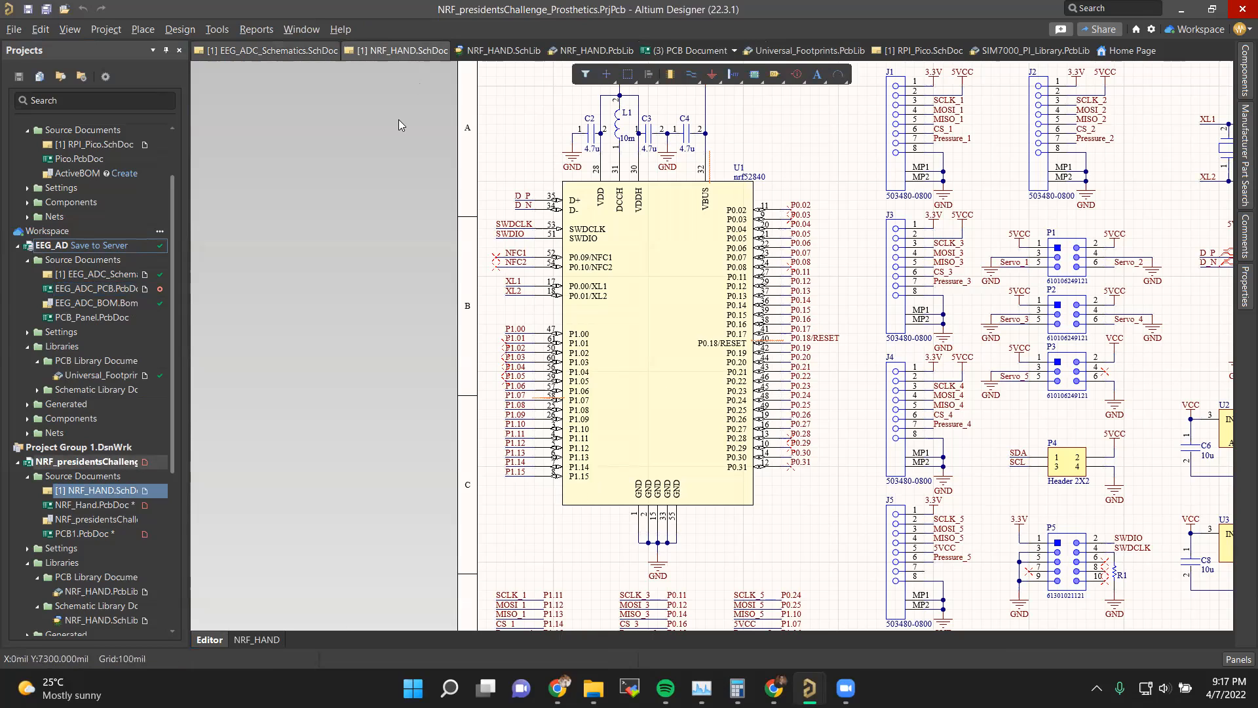
pyautogui.click(281, 51)
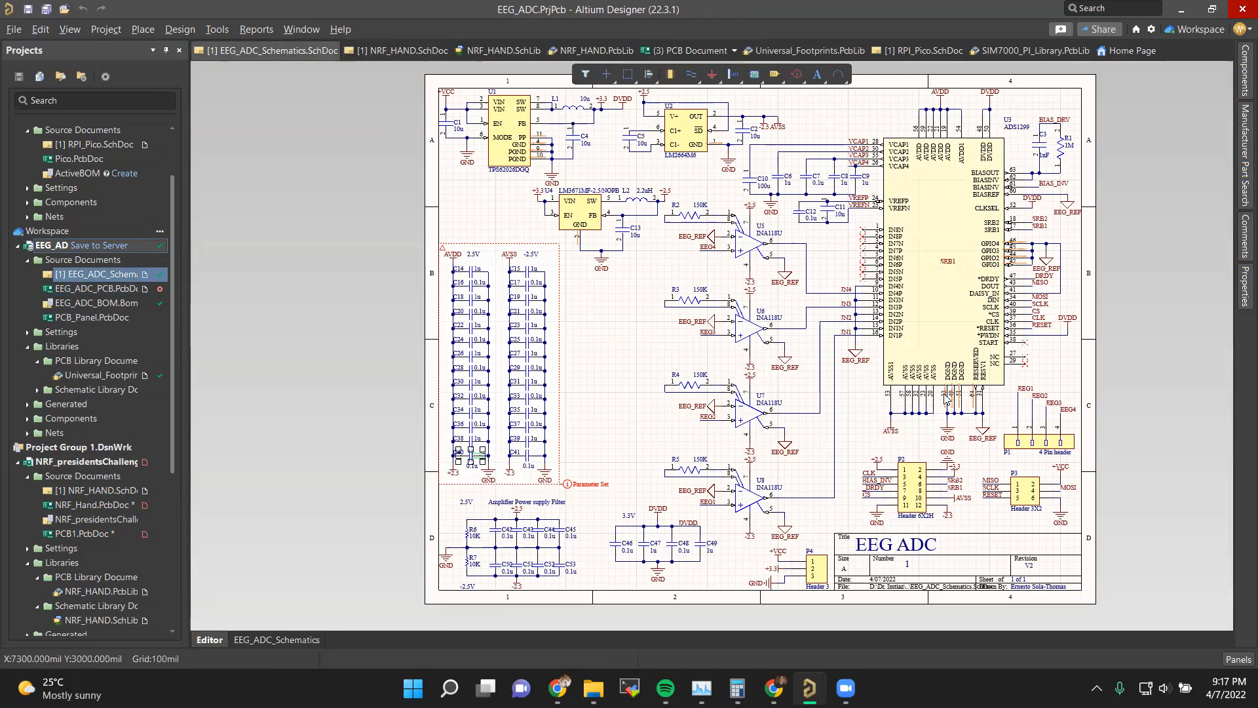
# Step: Box-select the connections below the ADS1299's bottom pins
pyautogui.keyDown('ctrl'); pyautogui.scroll(2, 947, 400); pyautogui.keyUp('ctrl')
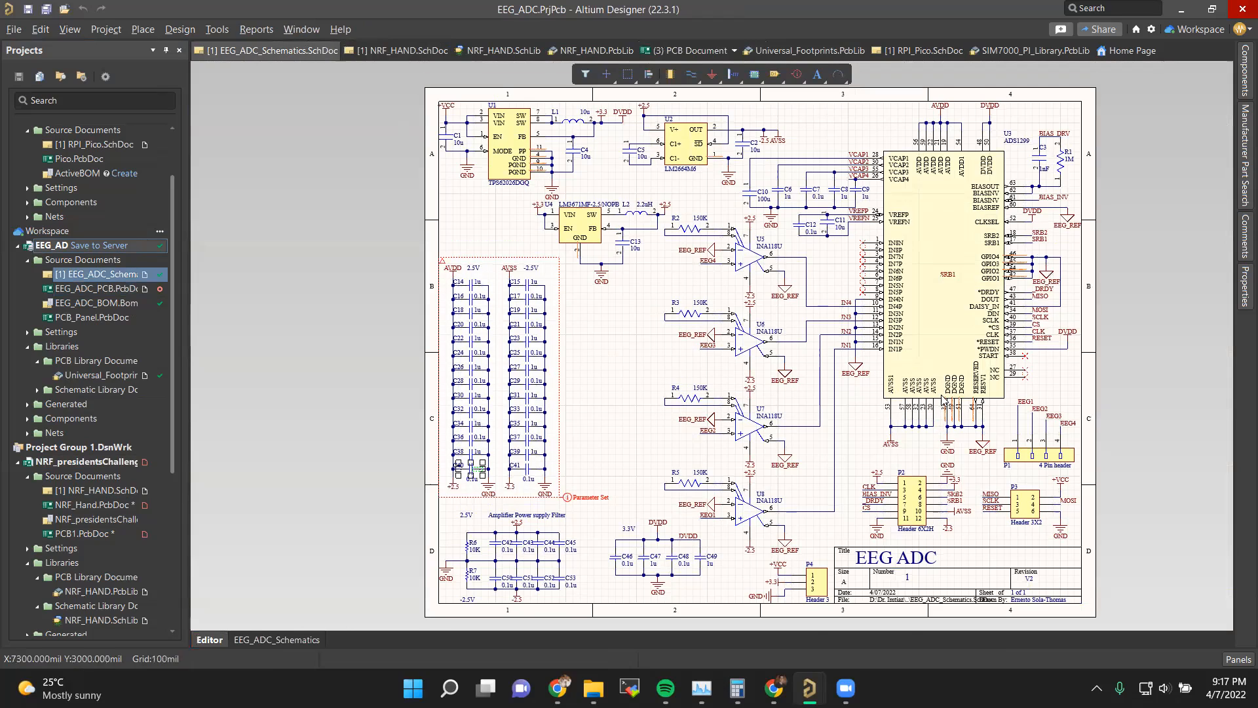
pyautogui.keyDown('ctrl'); pyautogui.scroll(3, 953, 425); pyautogui.keyUp('ctrl')
pyautogui.moveTo(540, 578); pyautogui.dragTo(1131, 240)
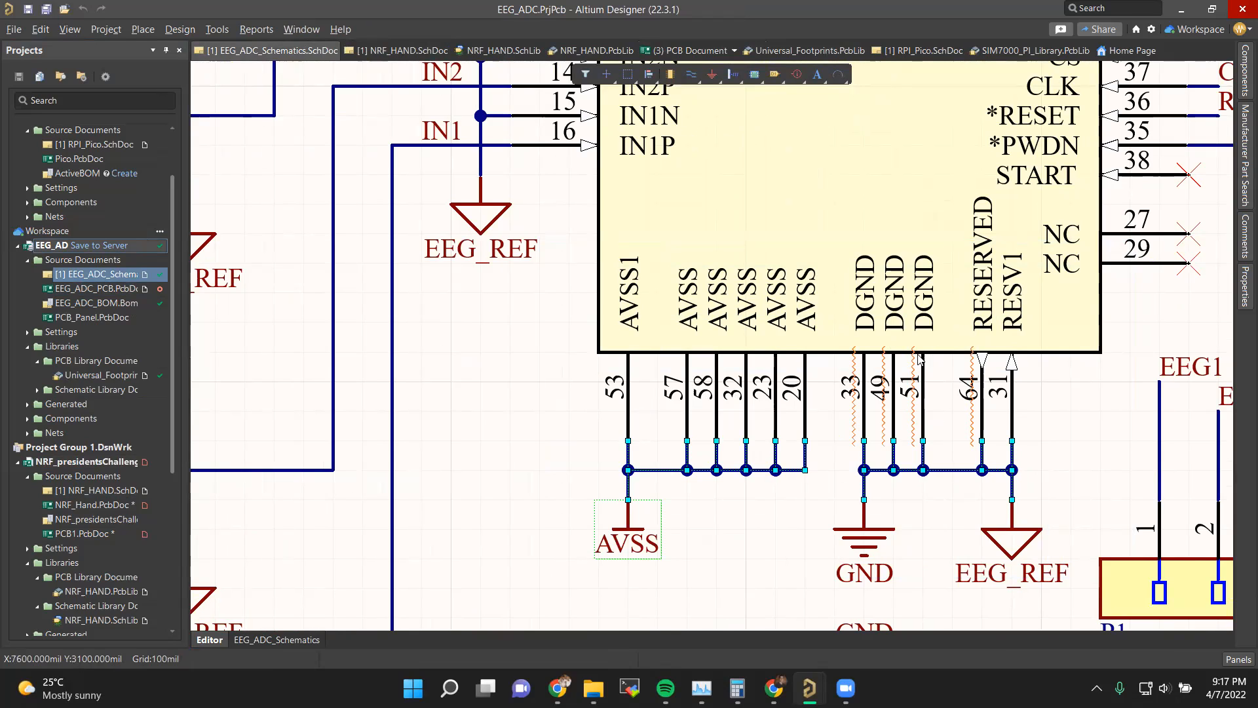
# Step: Reselect only the ADS1299 bottom supply pins and power ports, then show NRF_HAND.SchDoc
pyautogui.keyDown('ctrl'); pyautogui.scroll(-2, 918, 360); pyautogui.keyUp('ctrl')
pyautogui.scroll(8, 911, 359)
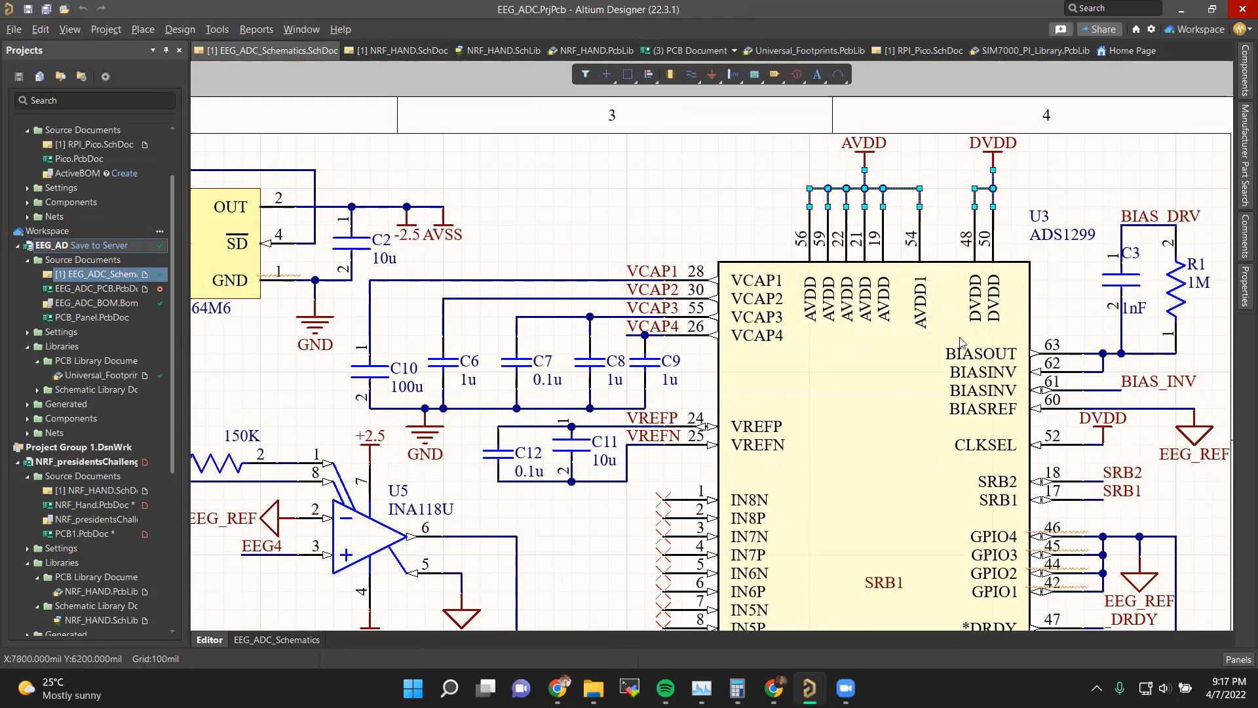
pyautogui.scroll(-3, 943, 341)
pyautogui.scroll(-5, 943, 341)
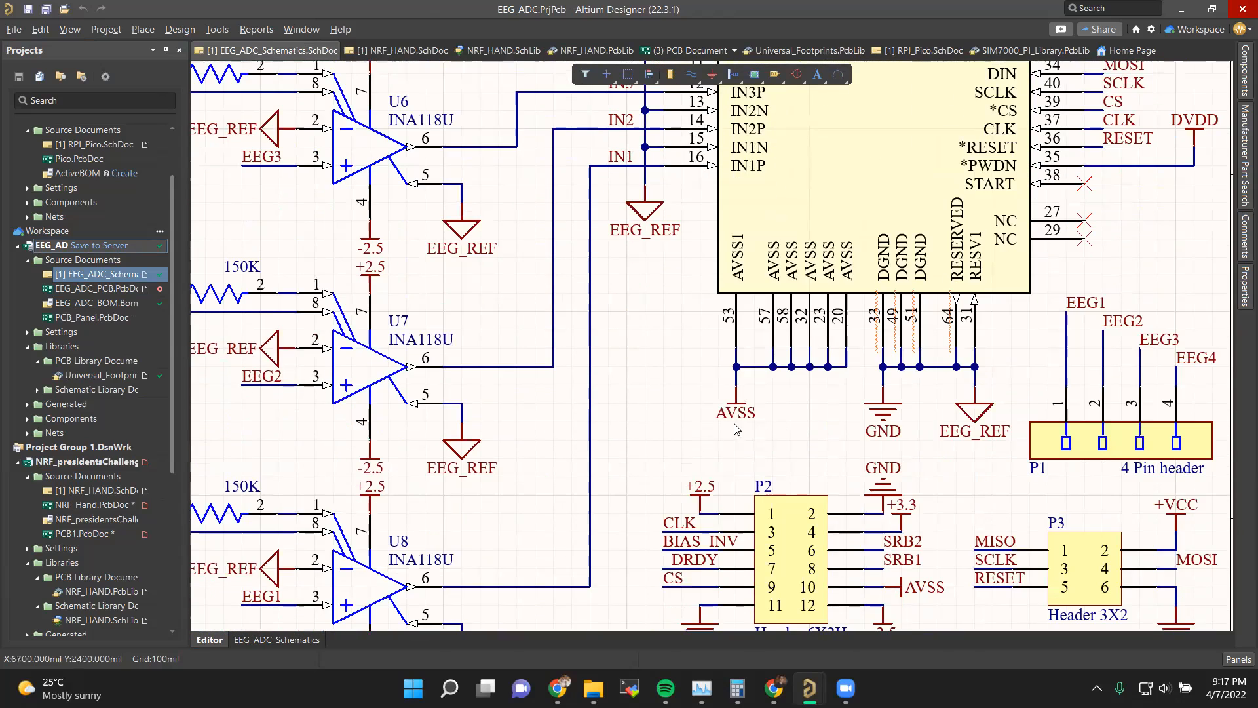
pyautogui.moveTo(686, 441); pyautogui.dragTo(1036, 267)
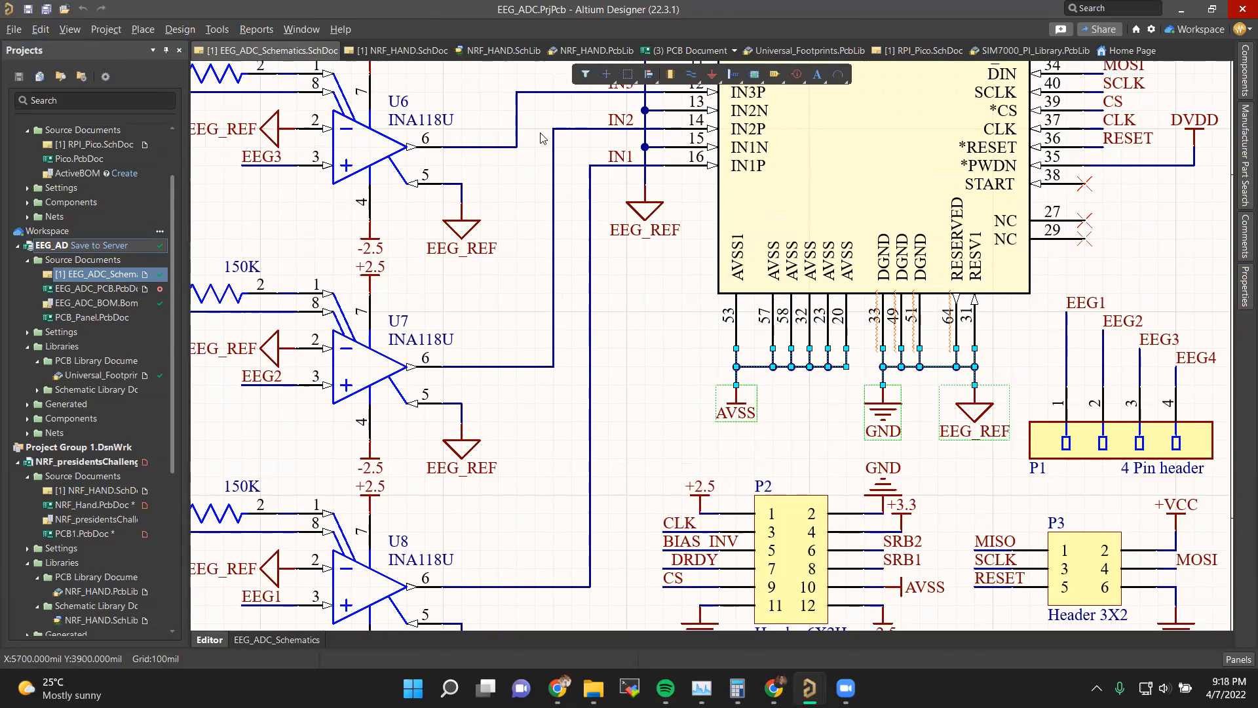
pyautogui.click(392, 53)
# Step: Open the EEG_ADC PCB, zoom into U3's upper pins and select pad 51 (EEG_REF)
pyautogui.click(502, 50)
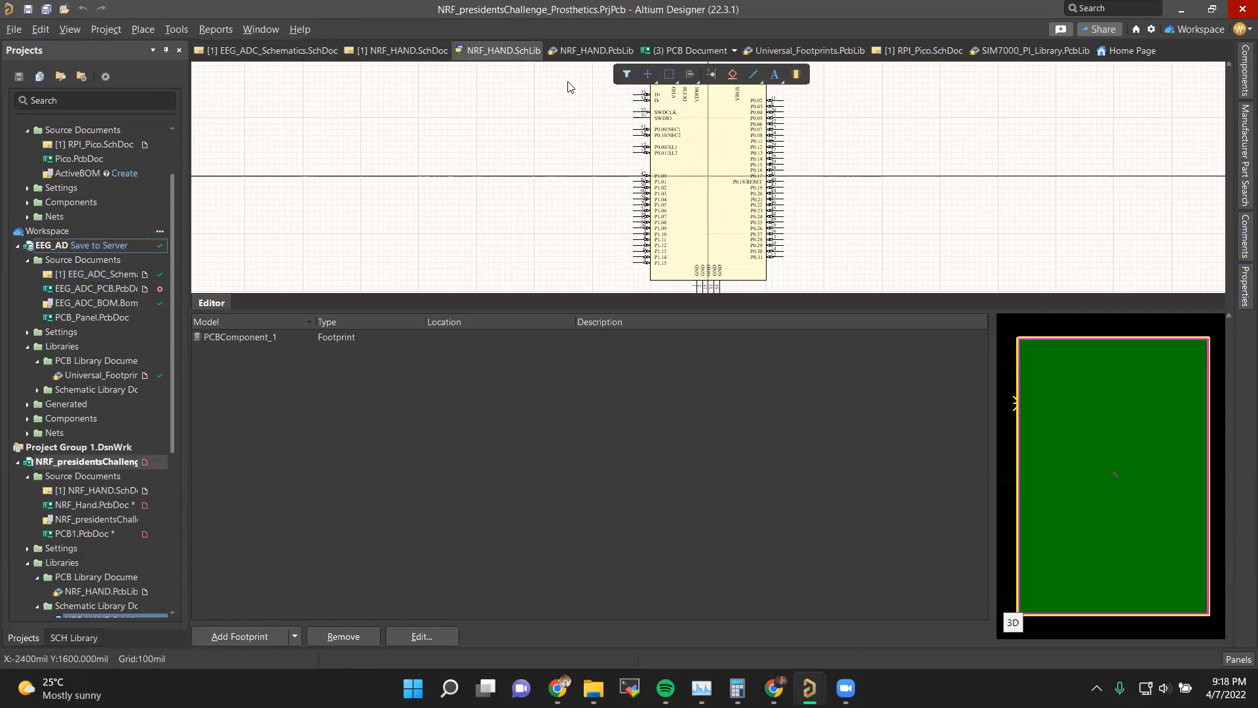
pyautogui.click(696, 53)
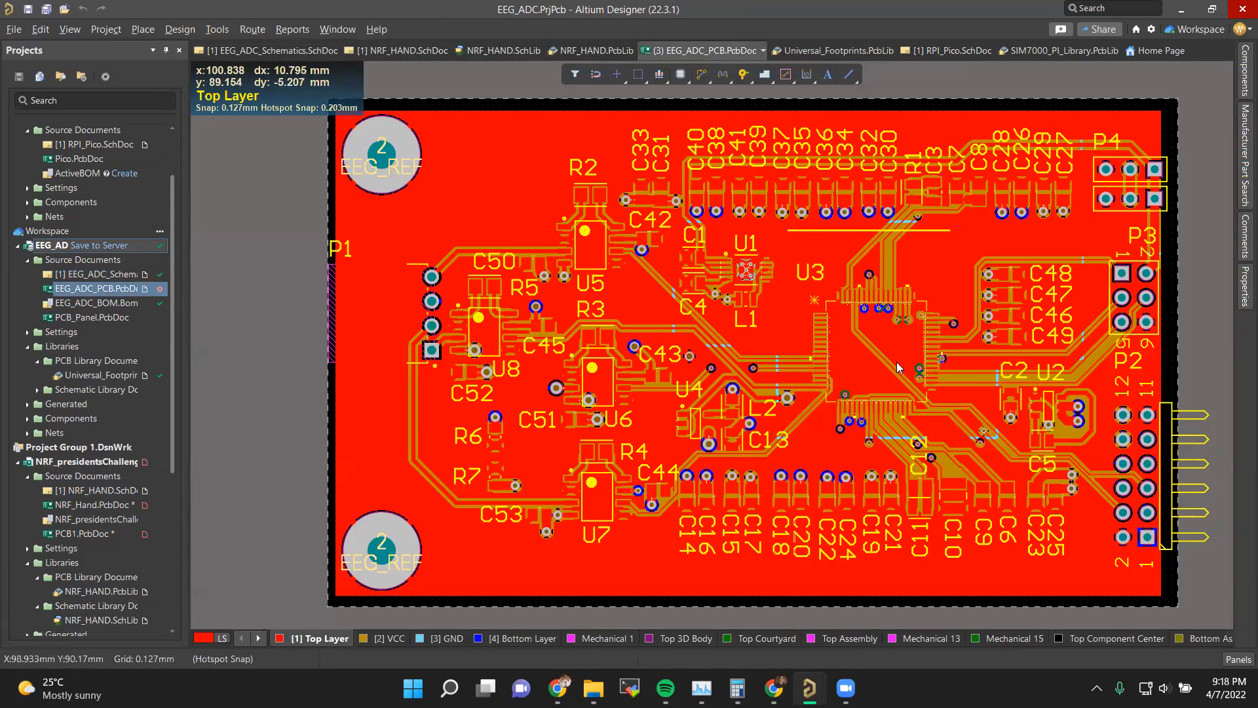
pyautogui.keyDown('ctrl'); pyautogui.scroll(5, 889, 354); pyautogui.keyUp('ctrl')
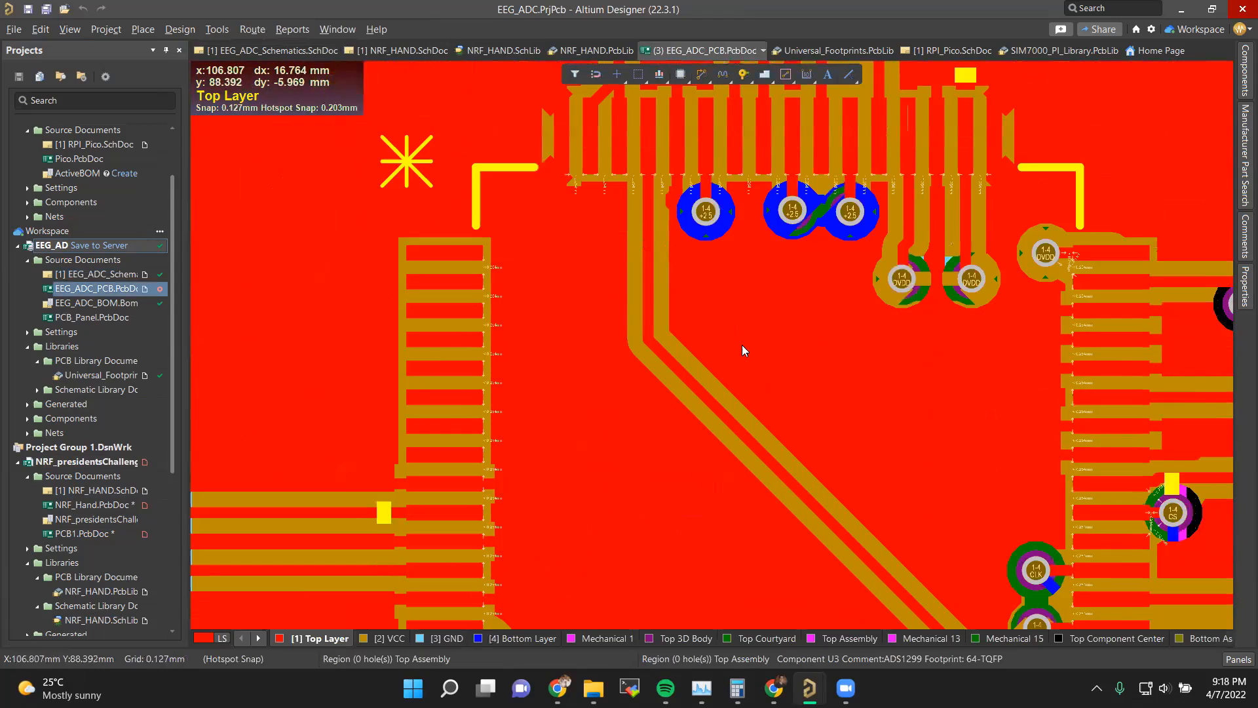
pyautogui.scroll(5, 781, 302)
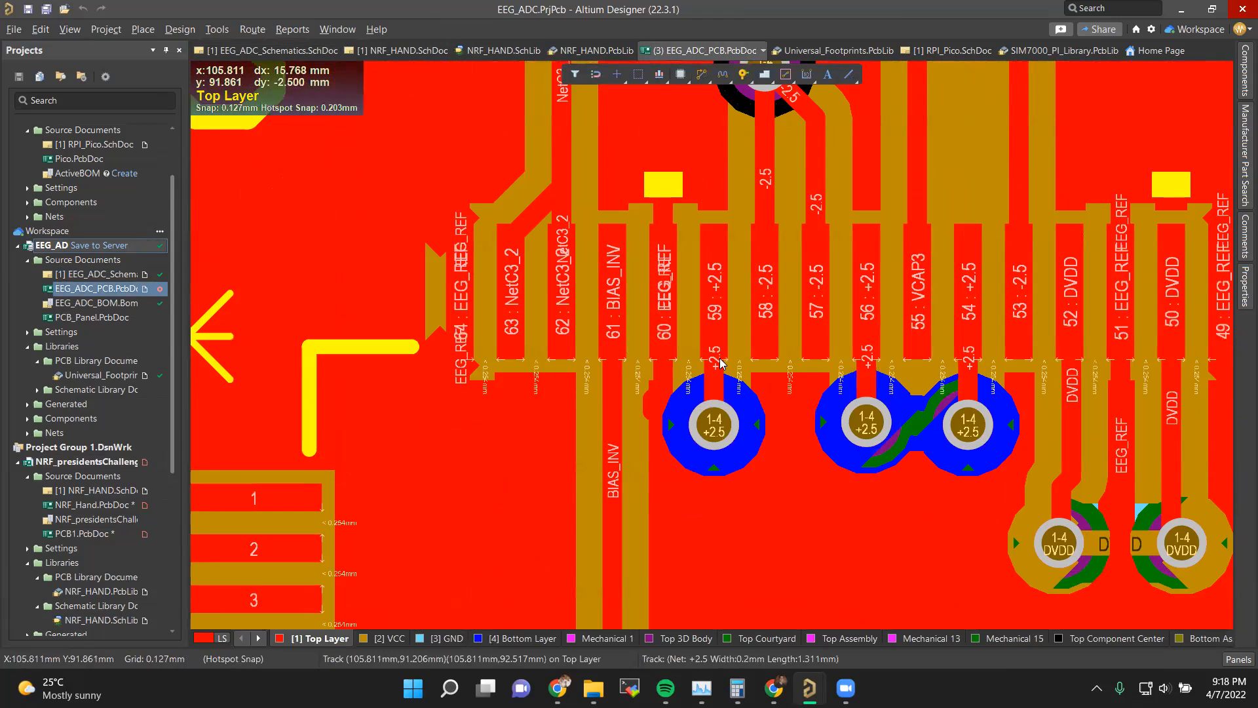
pyautogui.keyDown('shift'); pyautogui.scroll(-5, 747, 361); pyautogui.keyUp('shift')
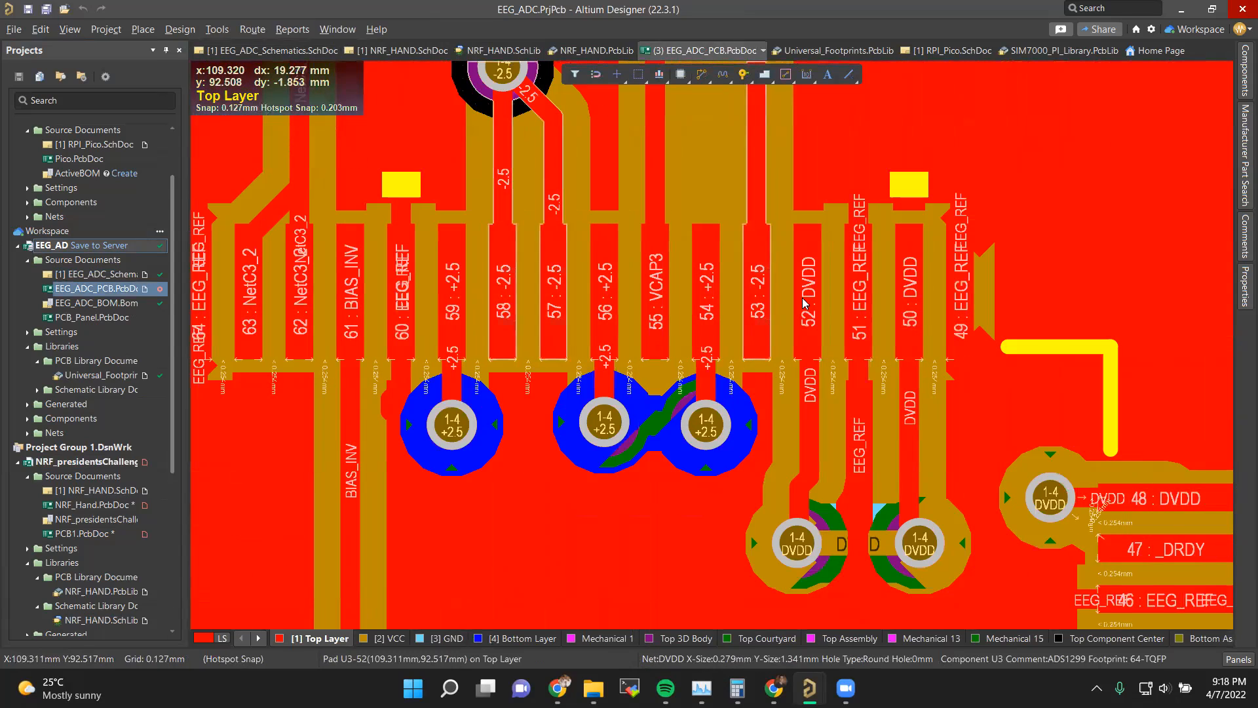
pyautogui.click(856, 288)
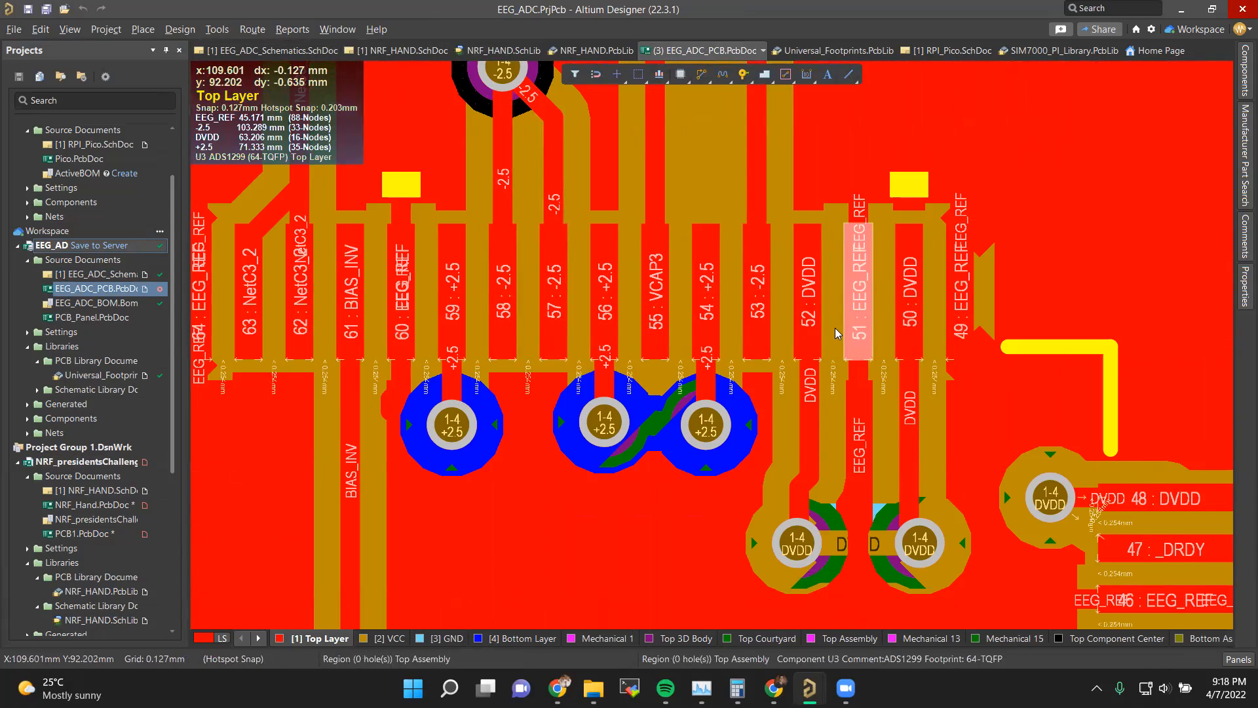
# Step: Review the vias around U3's pins 49–64, then zoom out to the whole board
pyautogui.keyDown('ctrl'); pyautogui.scroll(-2, 849, 311); pyautogui.keyUp('ctrl')
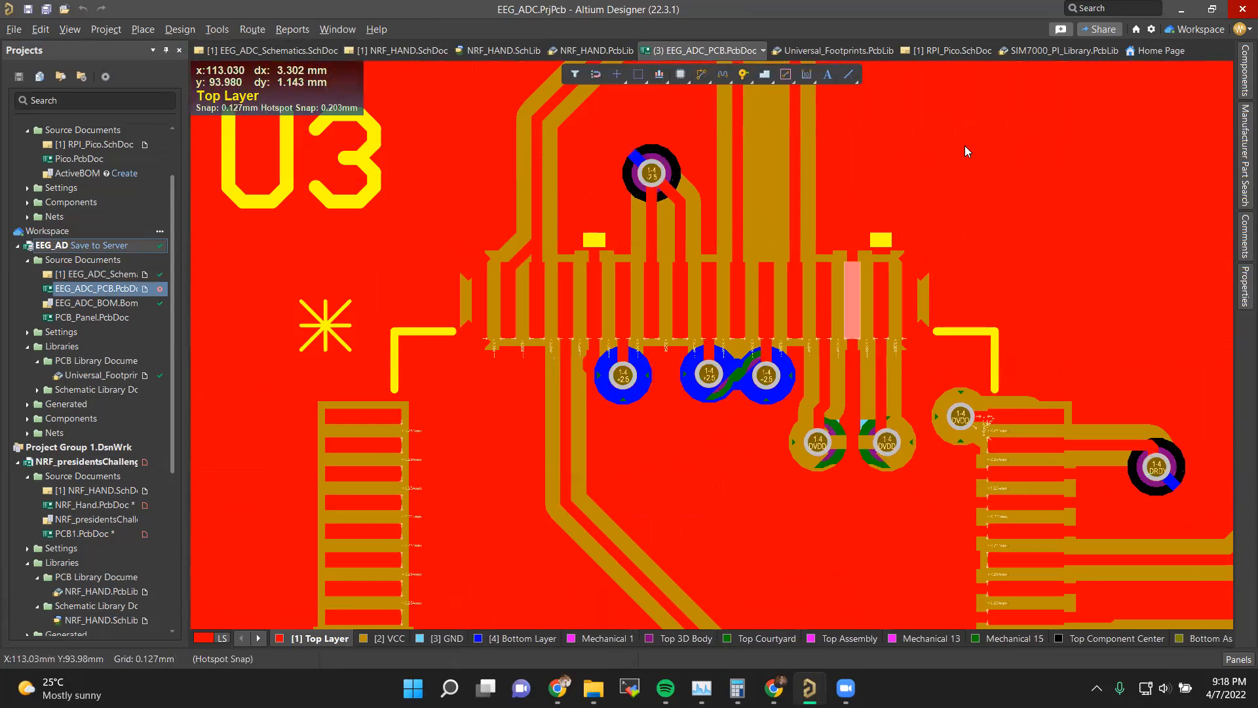
pyautogui.keyDown('ctrl'); pyautogui.scroll(3, 629, 371); pyautogui.keyUp('ctrl')
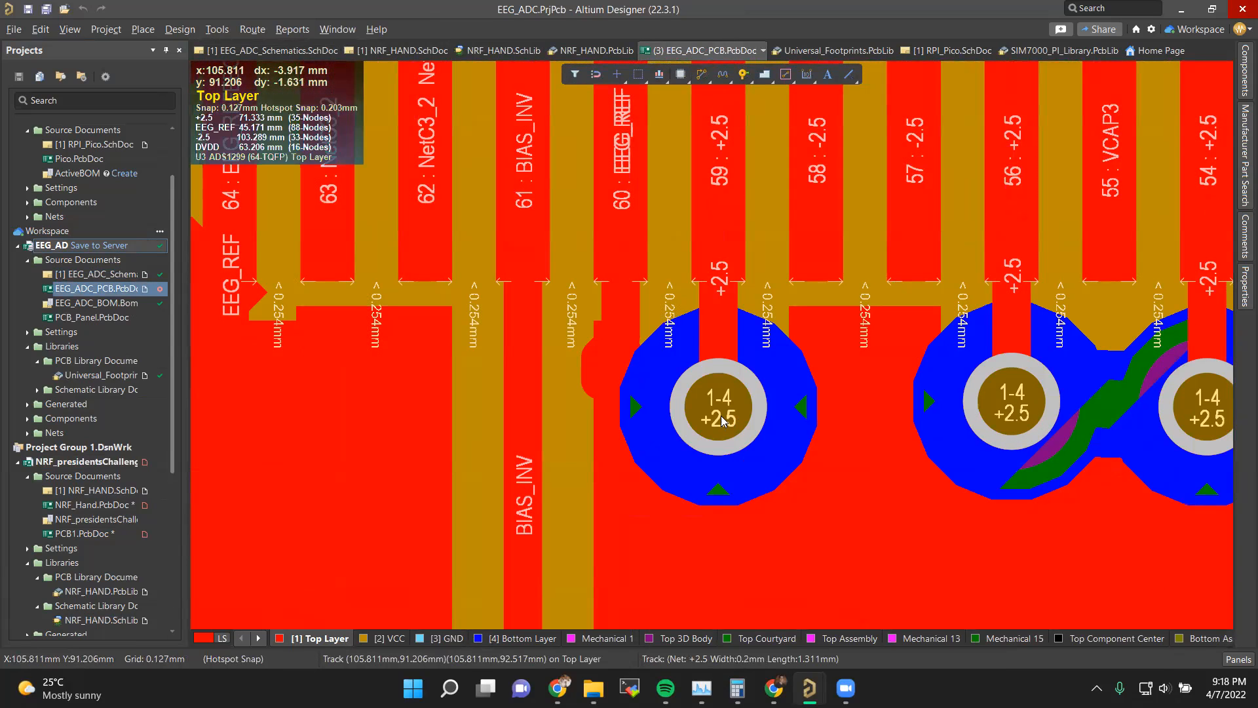
pyautogui.scroll(2, 722, 420)
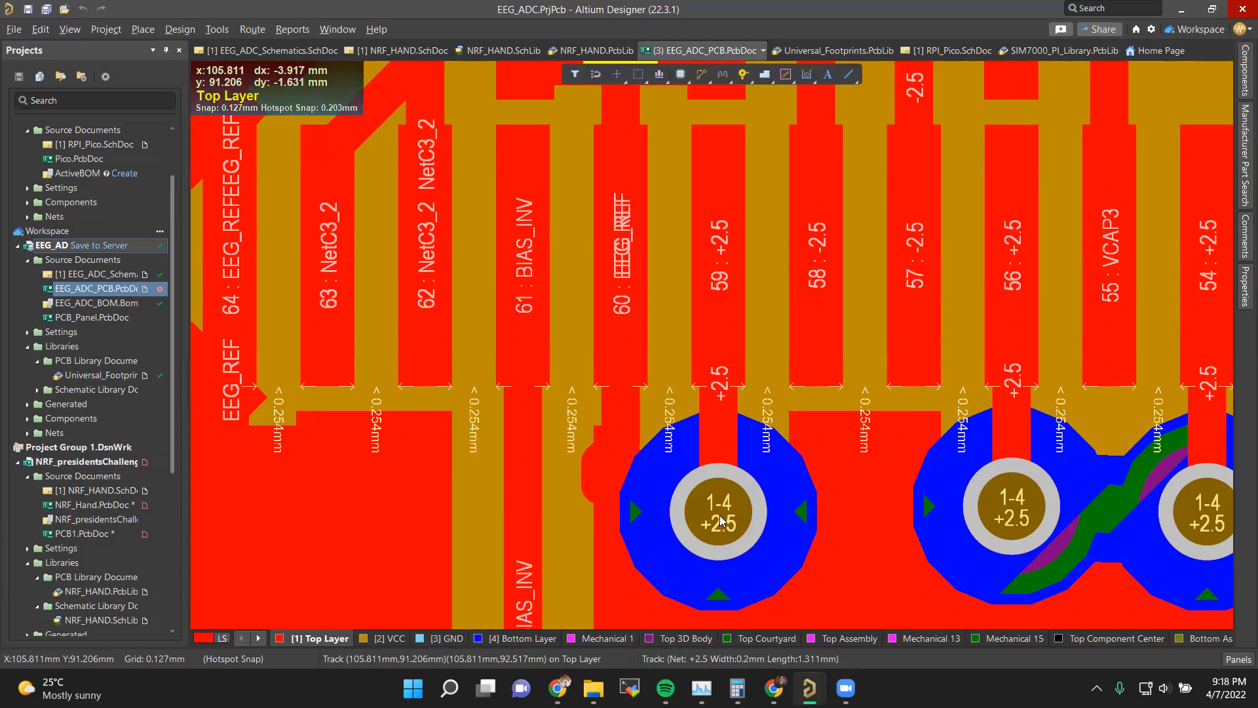
pyautogui.keyDown('ctrl'); pyautogui.scroll(-1, 711, 302); pyautogui.keyUp('ctrl')
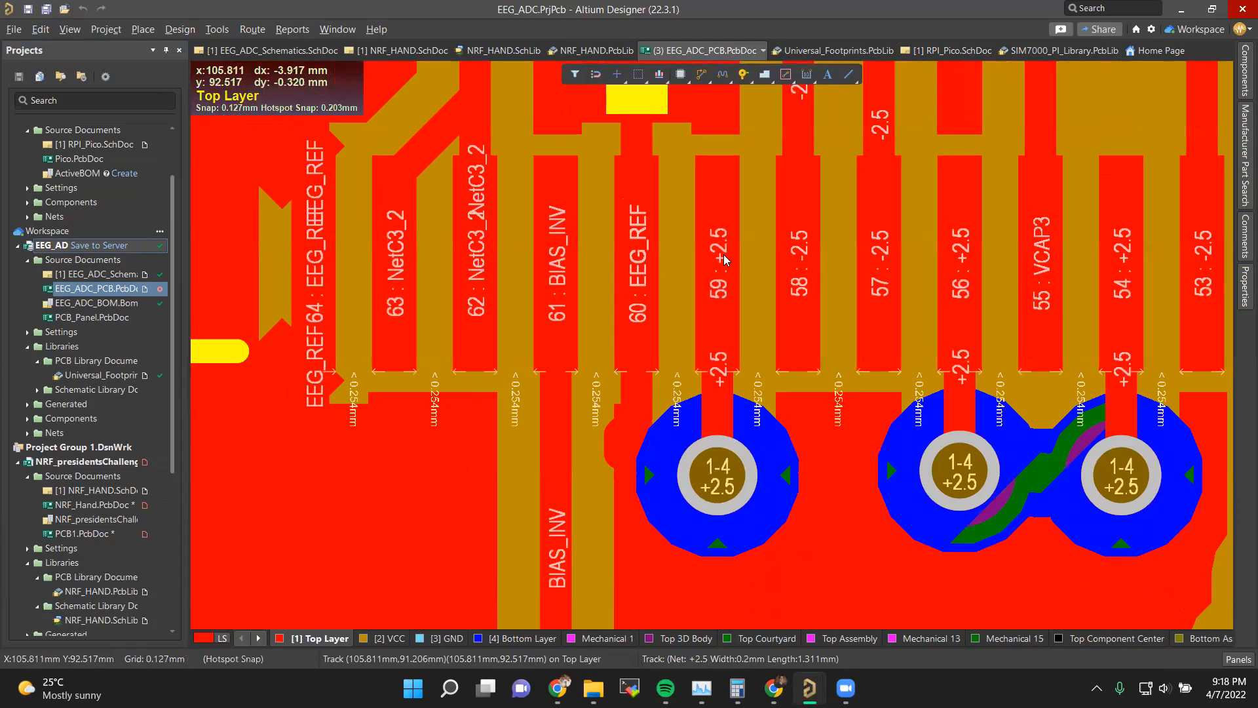
pyautogui.keyDown('ctrl'); pyautogui.scroll(-3, 723, 391); pyautogui.keyUp('ctrl')
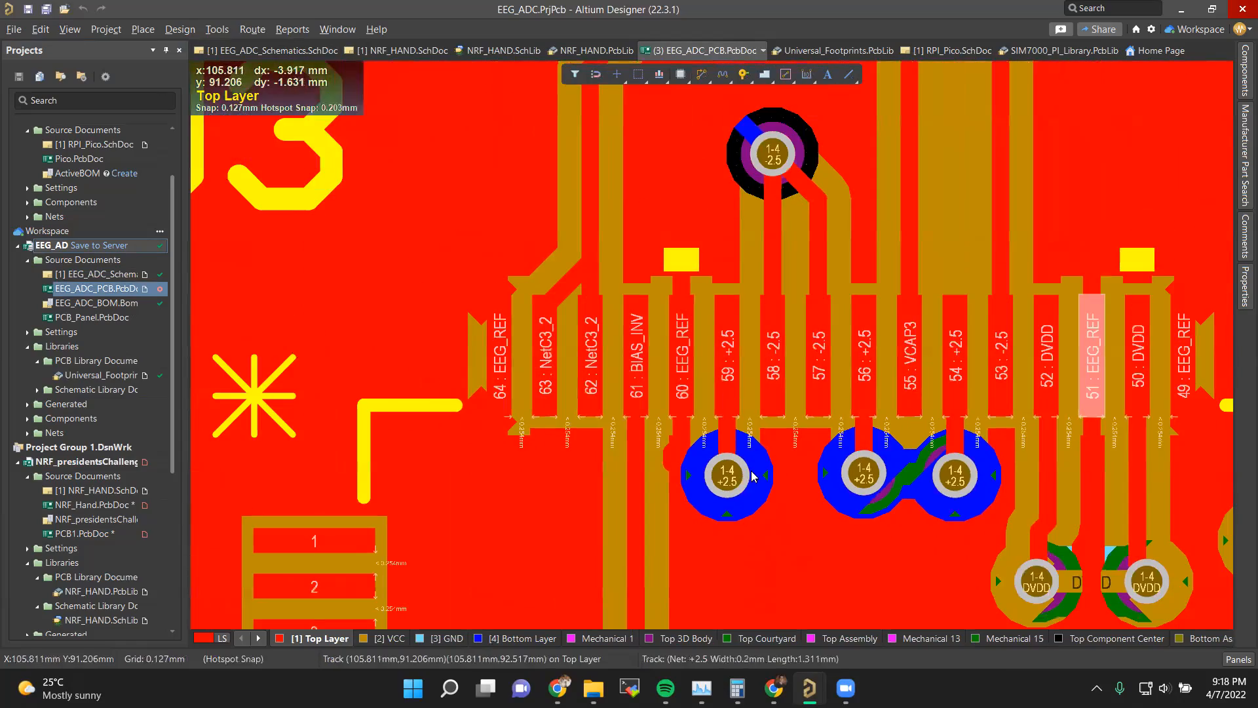
pyautogui.keyDown('ctrl'); pyautogui.scroll(-4, 799, 445); pyautogui.keyUp('ctrl')
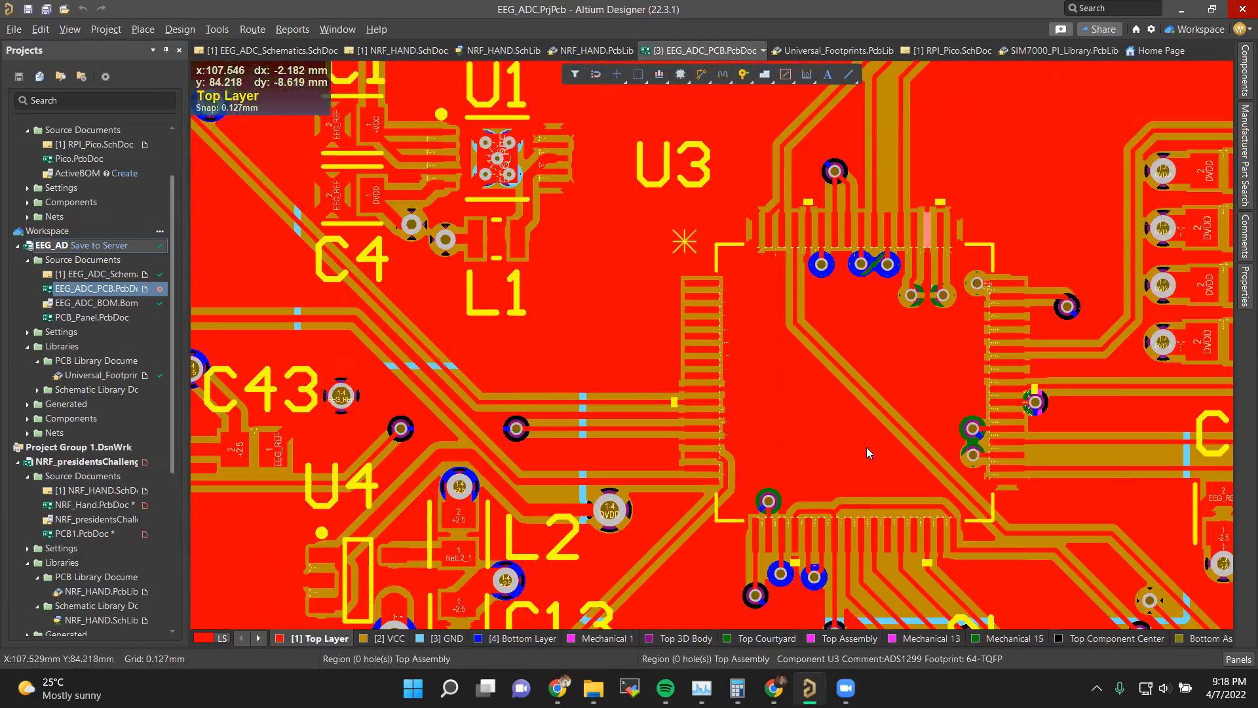
pyautogui.keyDown('ctrl'); pyautogui.scroll(-3, 865, 446); pyautogui.keyUp('ctrl')
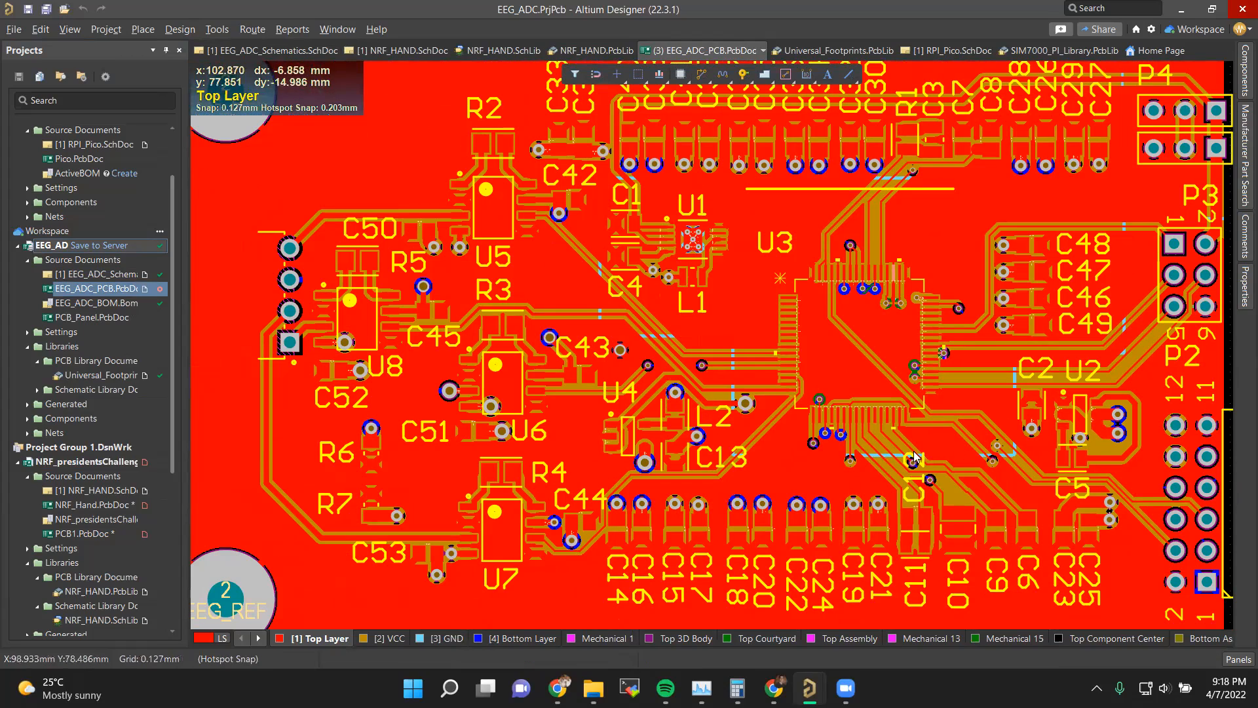
pyautogui.keyDown('ctrl'); pyautogui.scroll(-3, 877, 393); pyautogui.keyUp('ctrl')
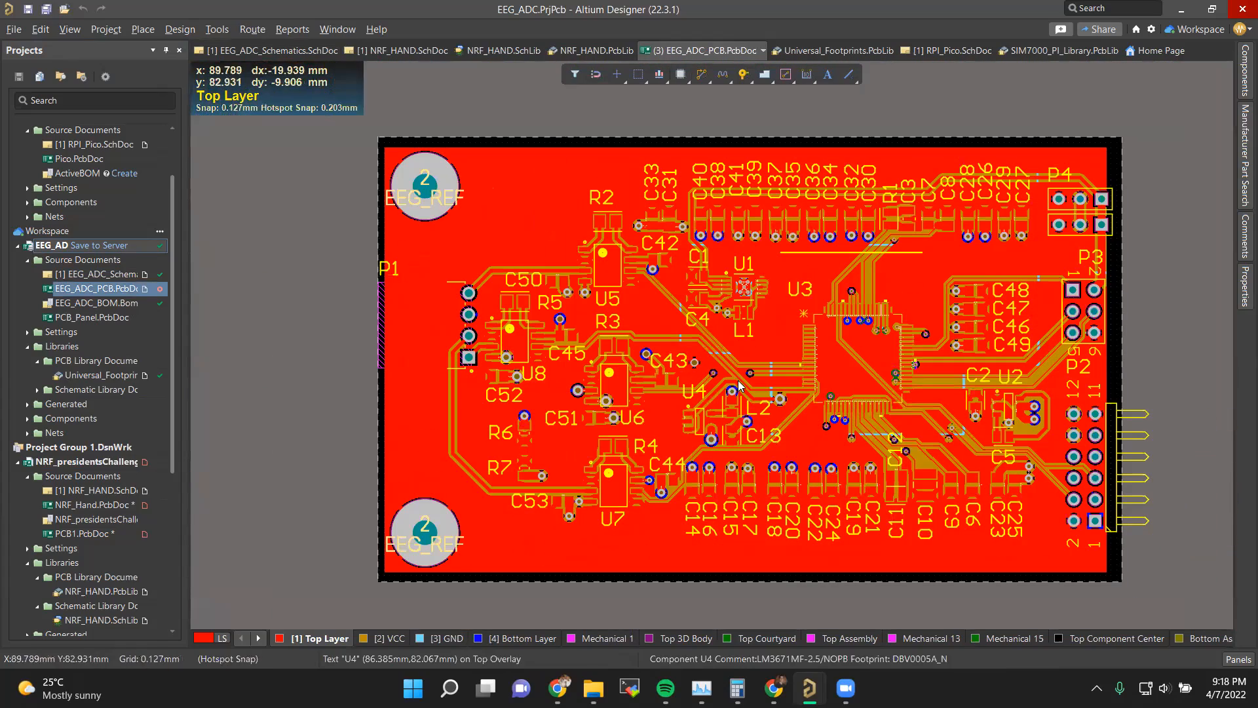
# Step: Zoom around the board centre and step the active layer toward the Bottom Layer
pyautogui.keyDown('ctrl'); pyautogui.keyDown('shift'); pyautogui.scroll(5, 725, 387); pyautogui.keyUp('shift'); pyautogui.keyUp('ctrl')
pyautogui.keyDown('ctrl'); pyautogui.keyDown('shift'); pyautogui.scroll(-6, 645, 411); pyautogui.keyUp('shift'); pyautogui.keyUp('ctrl')
pyautogui.keyDown('ctrl'); pyautogui.keyDown('shift'); pyautogui.scroll(-2, 645, 410); pyautogui.keyUp('shift'); pyautogui.keyUp('ctrl')
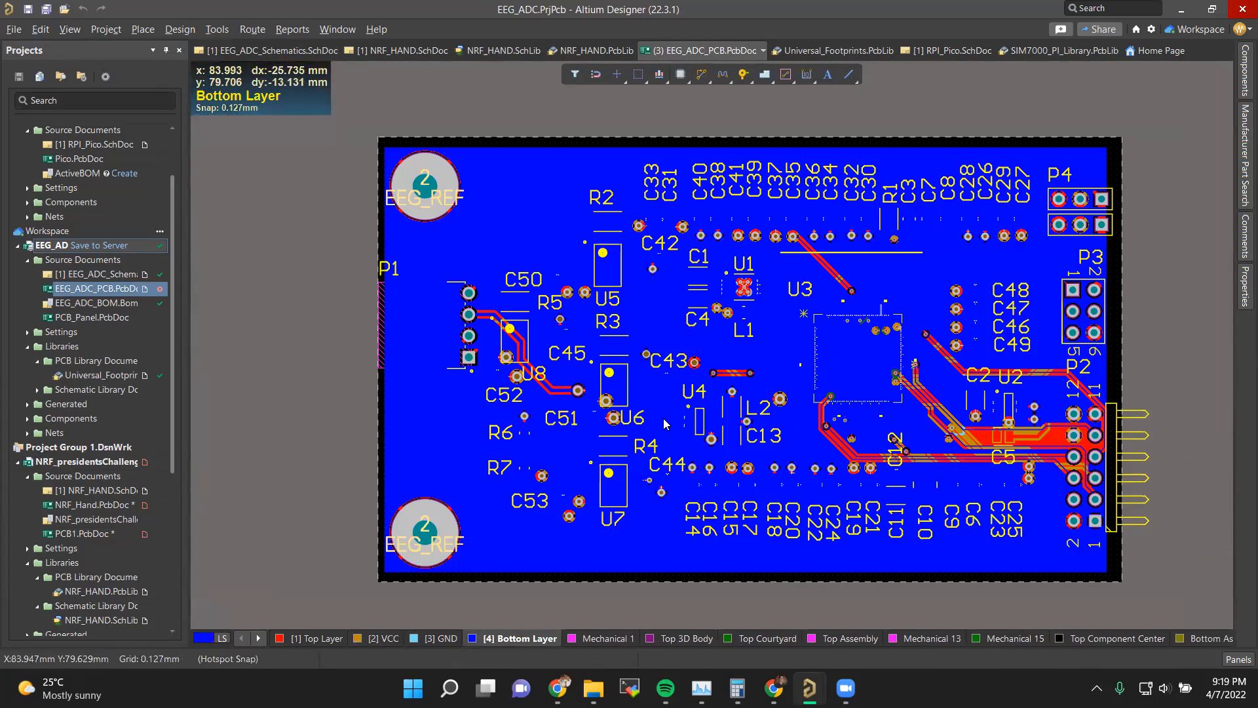
pyautogui.keyDown('ctrl'); pyautogui.scroll(2, 749, 434); pyautogui.keyUp('ctrl')
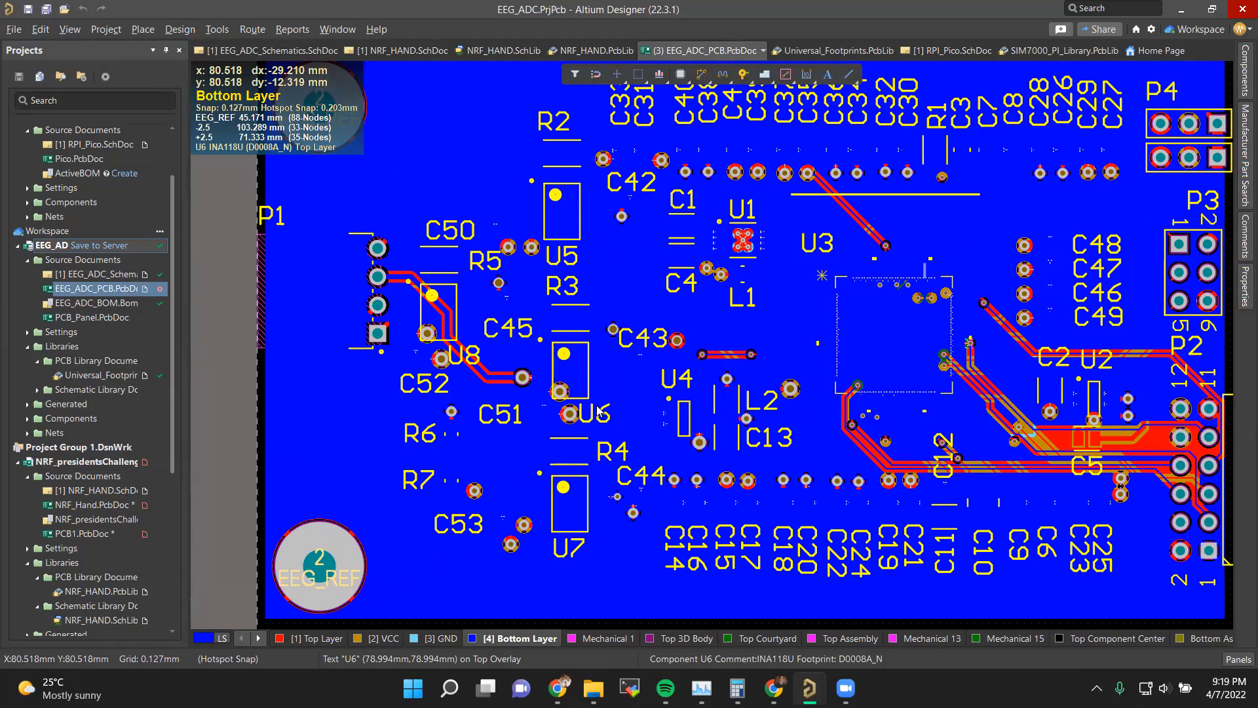
pyautogui.press('-')
pyautogui.press('-')
pyautogui.press('-')
pyautogui.press('-')
# Step: Return to the top copper layer and look around the EEG_ADC board
pyautogui.press('+')
pyautogui.keyDown('ctrl'); pyautogui.scroll(4, 951, 362); pyautogui.keyUp('ctrl')
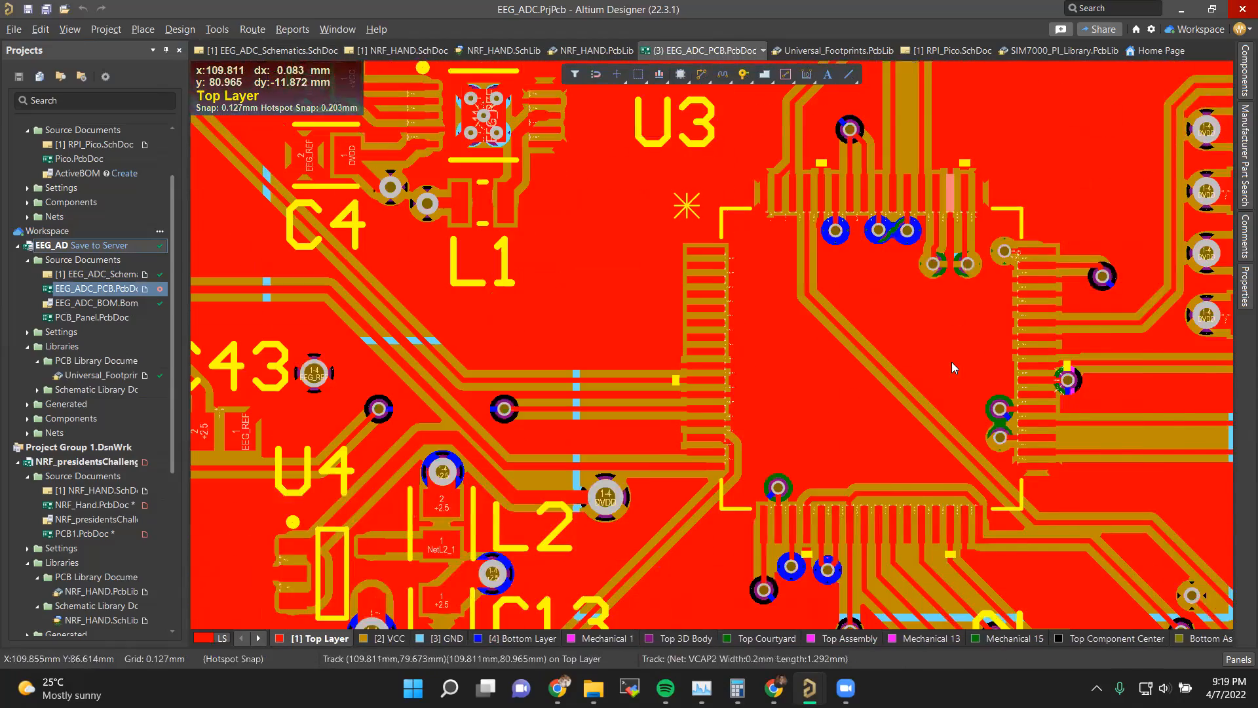
pyautogui.scroll(-2, 862, 477)
pyautogui.keyDown('ctrl'); pyautogui.scroll(4, 907, 430); pyautogui.keyUp('ctrl')
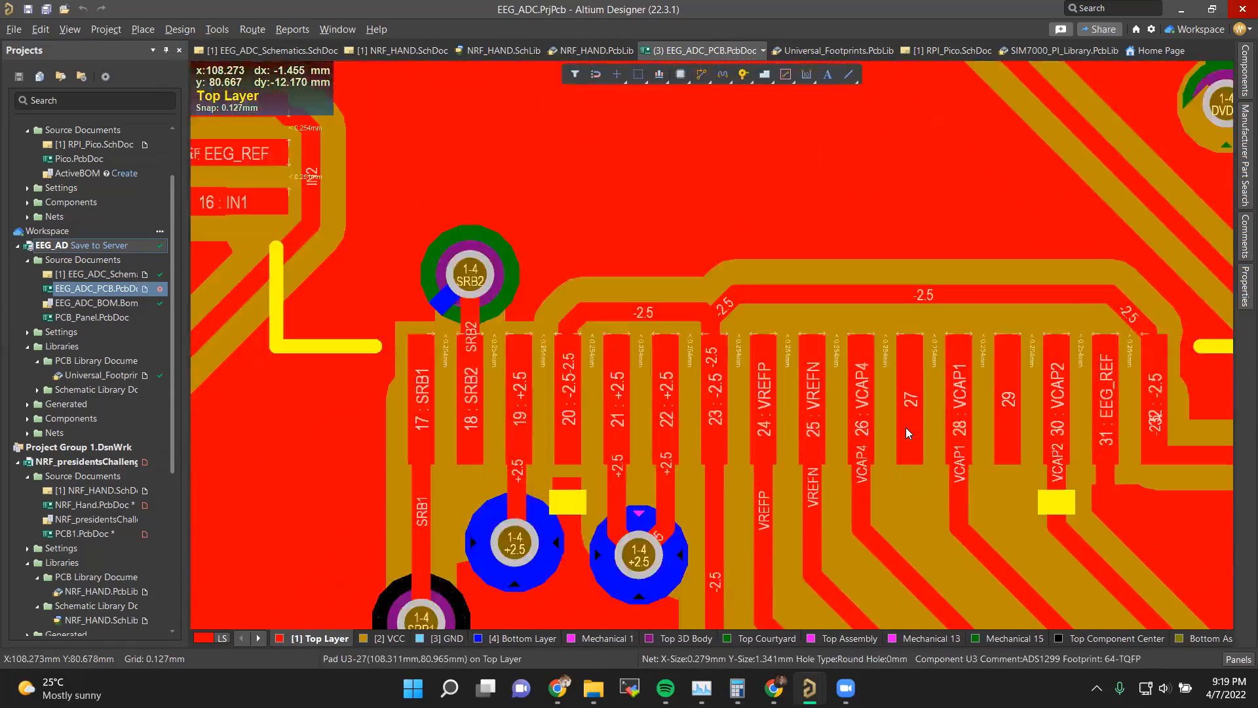
pyautogui.keyDown('ctrl'); pyautogui.scroll(-5, 907, 380); pyautogui.keyUp('ctrl')
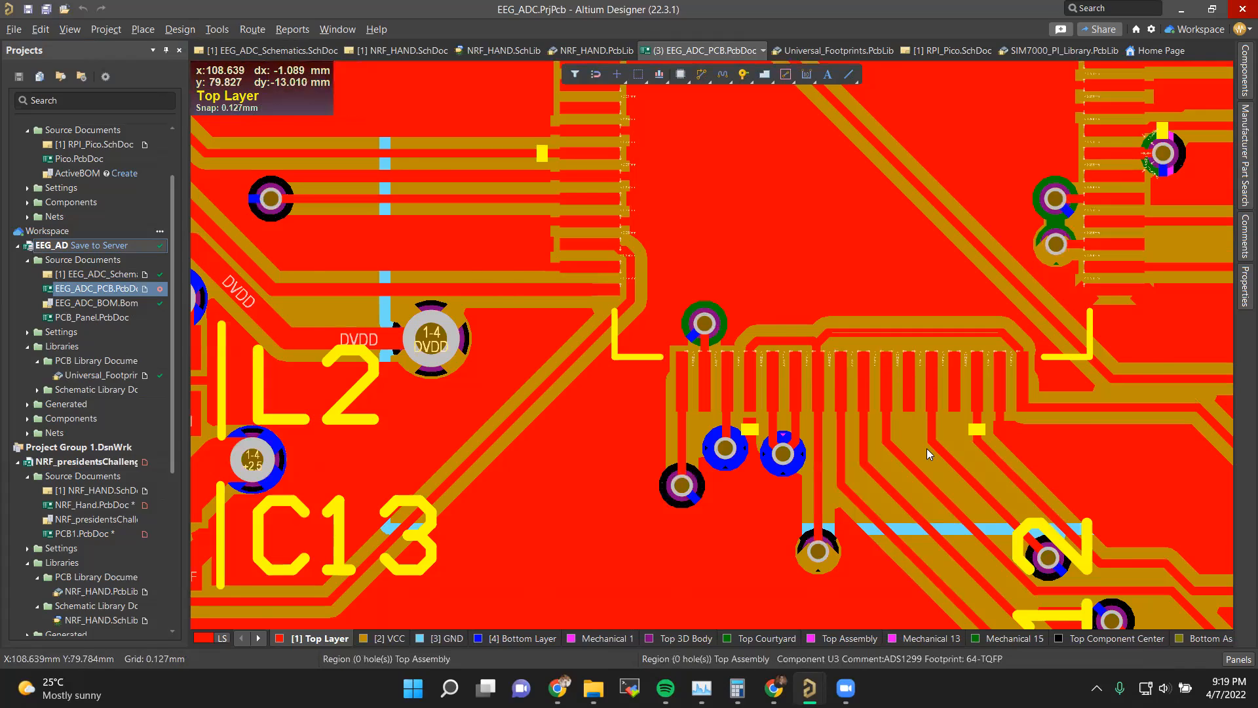
pyautogui.keyDown('ctrl'); pyautogui.scroll(4, 927, 448); pyautogui.keyUp('ctrl')
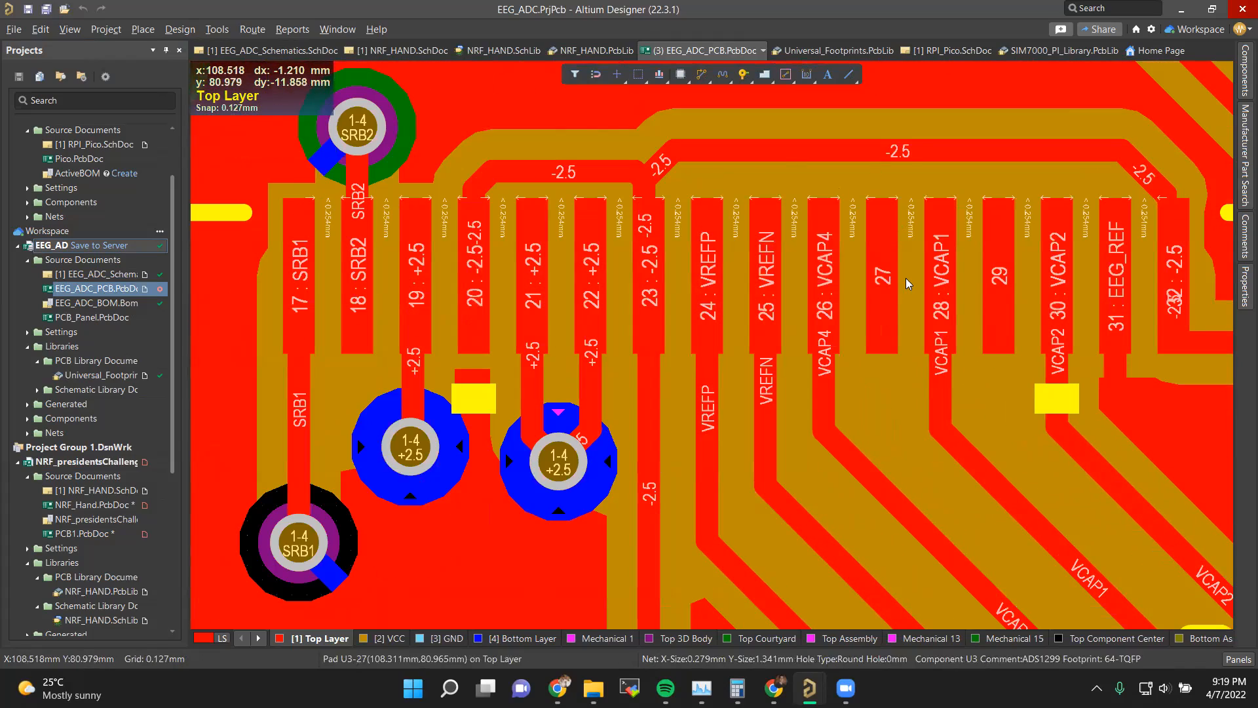
pyautogui.keyDown('ctrl'); pyautogui.scroll(-3, 904, 286); pyautogui.keyUp('ctrl')
pyautogui.scroll(3, 887, 328)
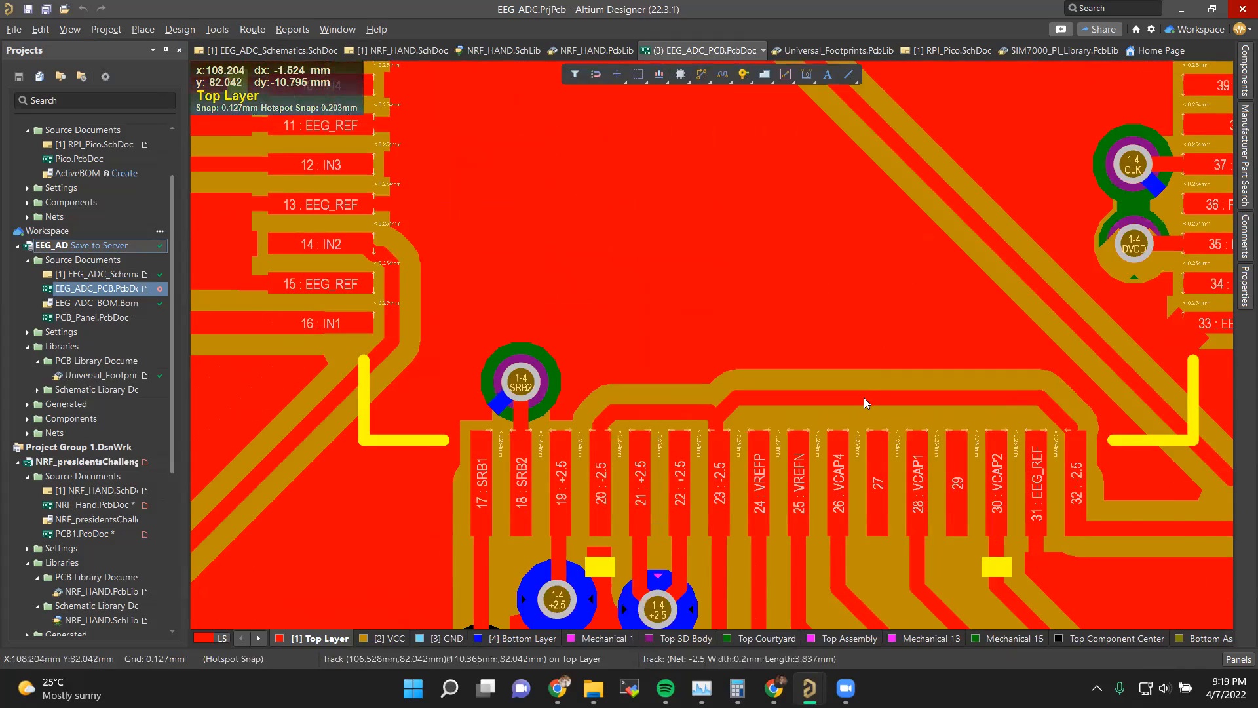
pyautogui.moveTo(871, 399); pyautogui.dragTo(861, 289)
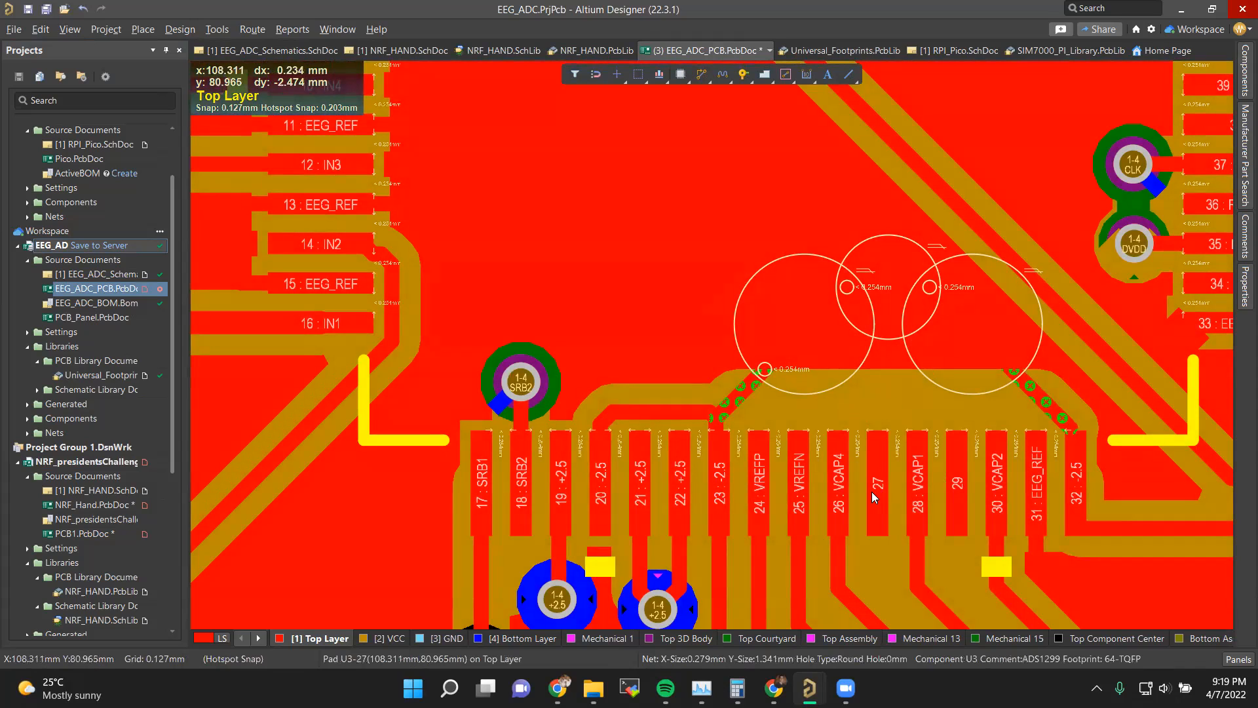
# Step: Inspect U3 pad 27's properties and the copper pour, undoing an accidental track move
pyautogui.keyDown('ctrl'); pyautogui.scroll(2, 878, 488); pyautogui.keyUp('ctrl')
pyautogui.keyDown('ctrl'); pyautogui.scroll(2, 875, 490); pyautogui.keyUp('ctrl')
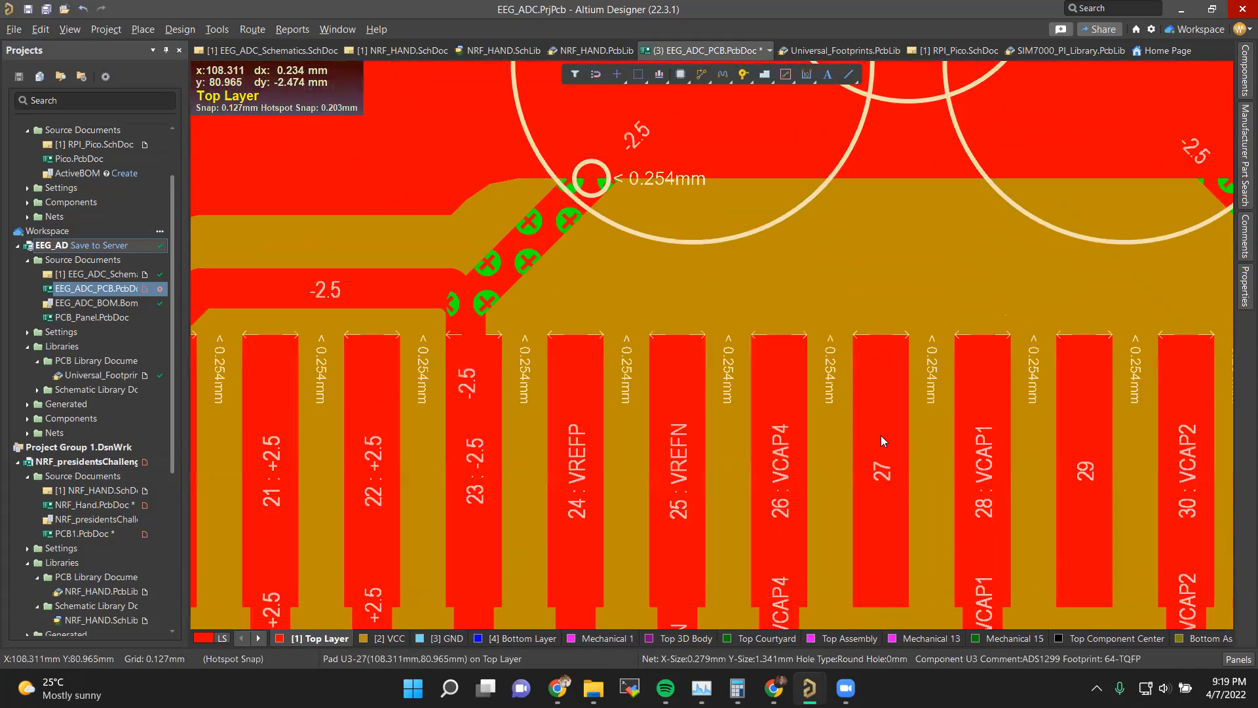
pyautogui.doubleClick(880, 435)
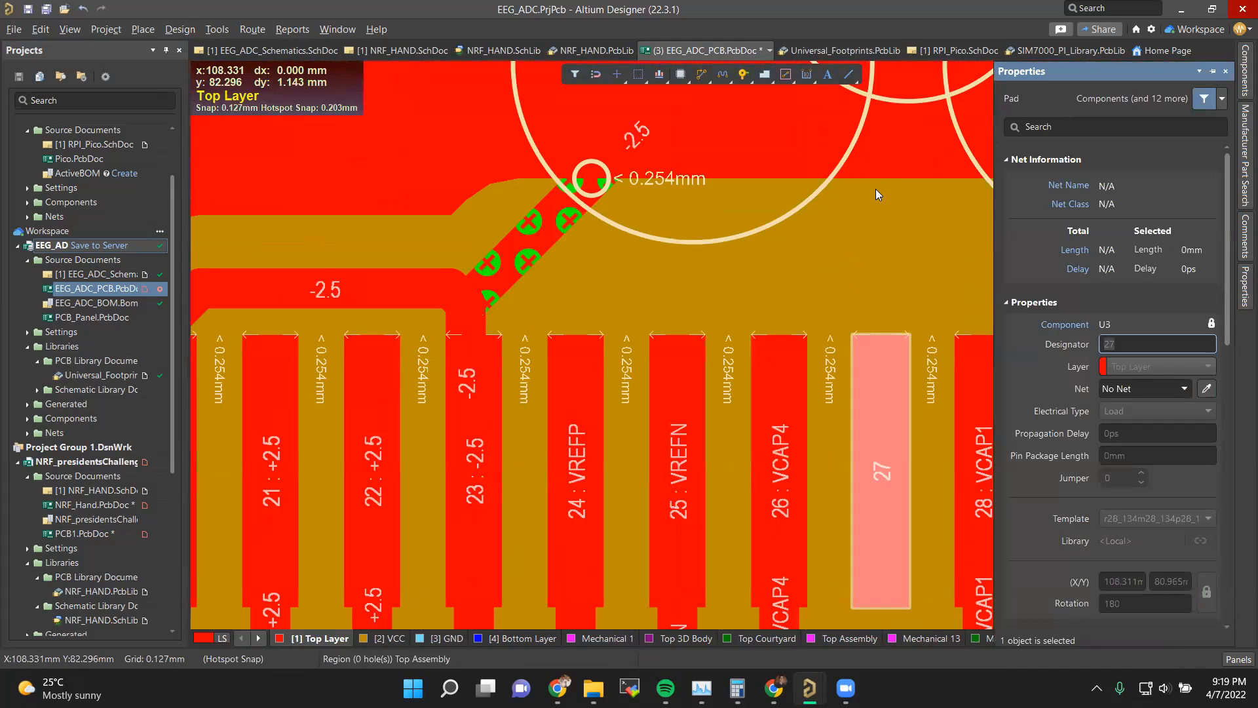
pyautogui.keyDown('ctrl'); pyautogui.scroll(-2, 855, 388); pyautogui.keyUp('ctrl')
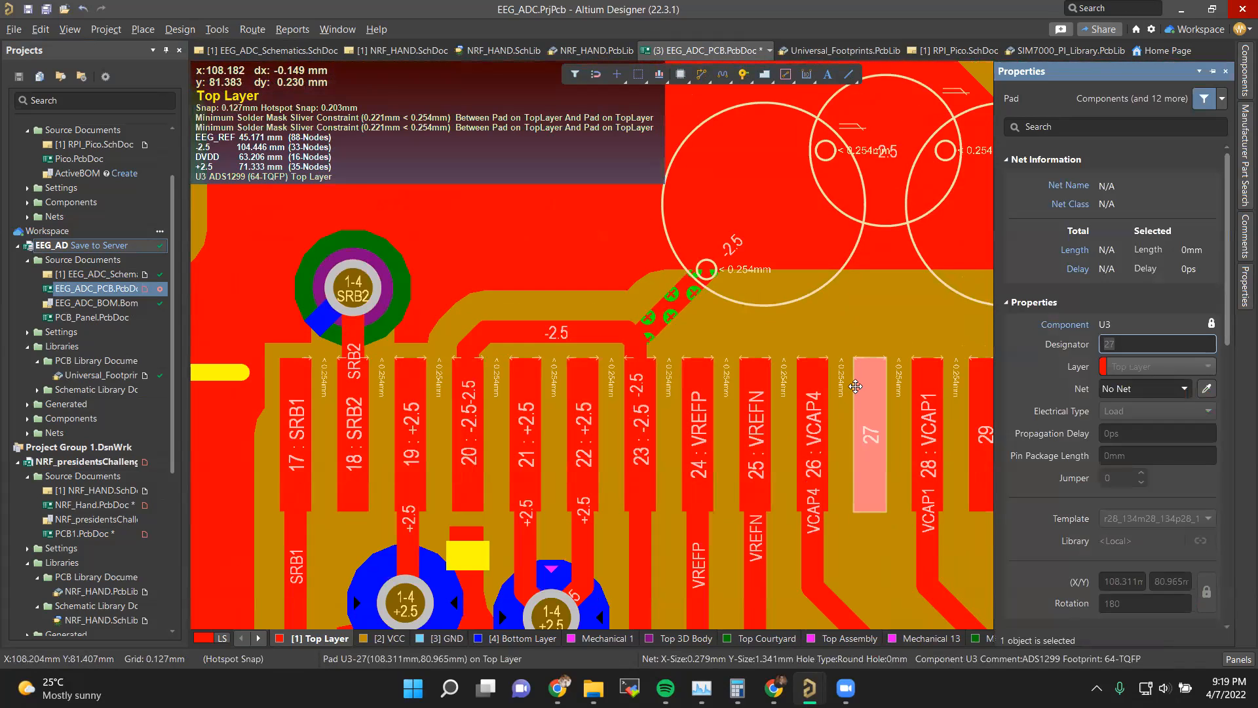
pyautogui.keyDown('ctrl'); pyautogui.scroll(-3, 863, 321); pyautogui.keyUp('ctrl')
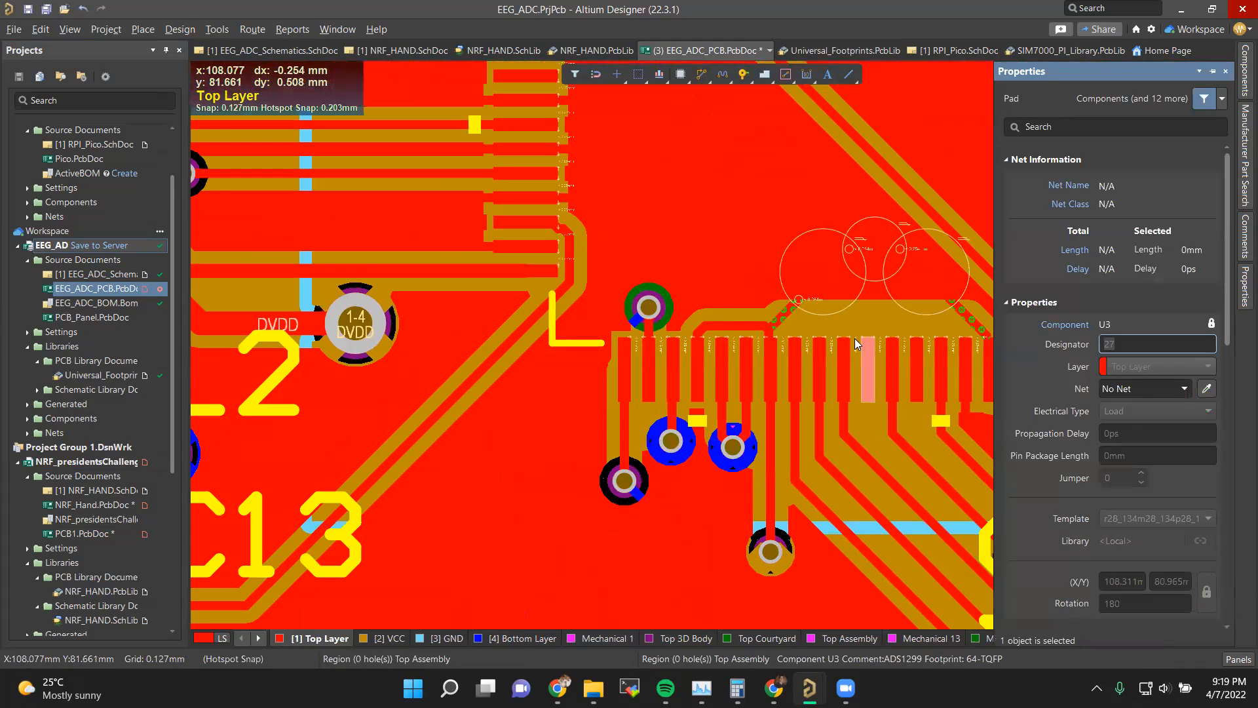
pyautogui.click(551, 421)
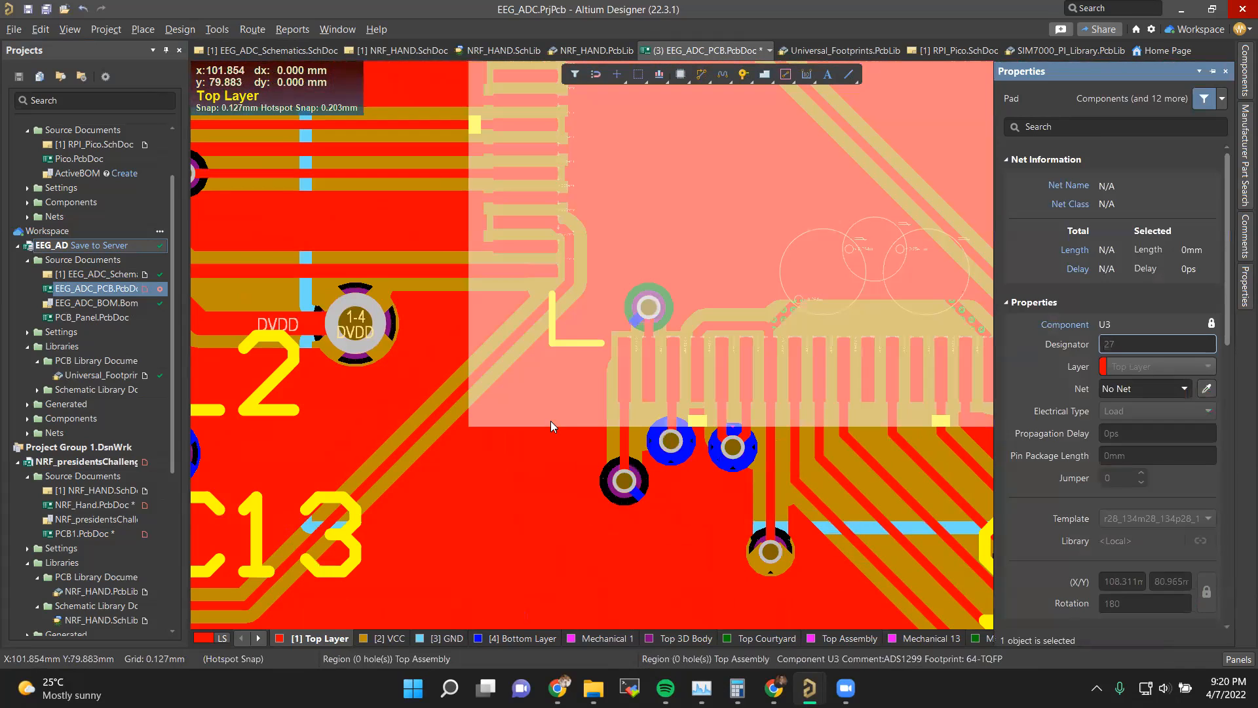
pyautogui.click(438, 539)
pyautogui.hotkey('ctrl', 'z')
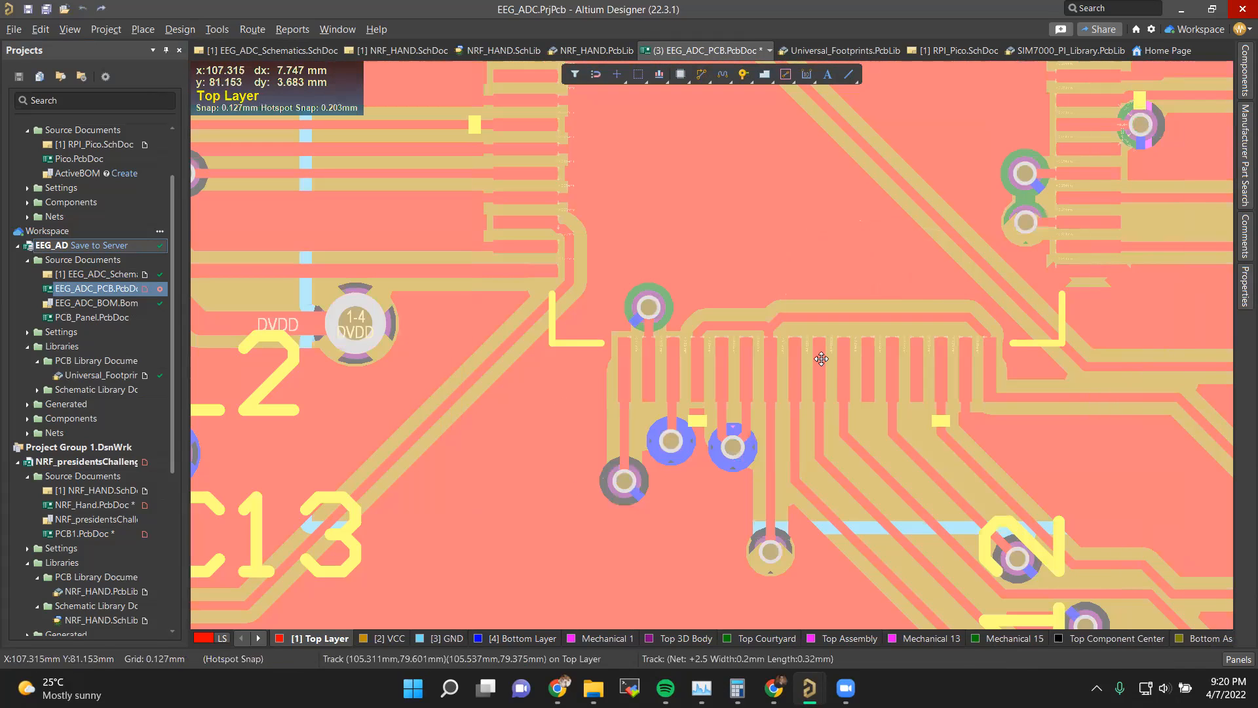
# Step: Clear the board selection and switch to the NRF_HAND schematic sheet
pyautogui.keyDown('ctrl'); pyautogui.scroll(-5, 821, 359); pyautogui.keyUp('ctrl')
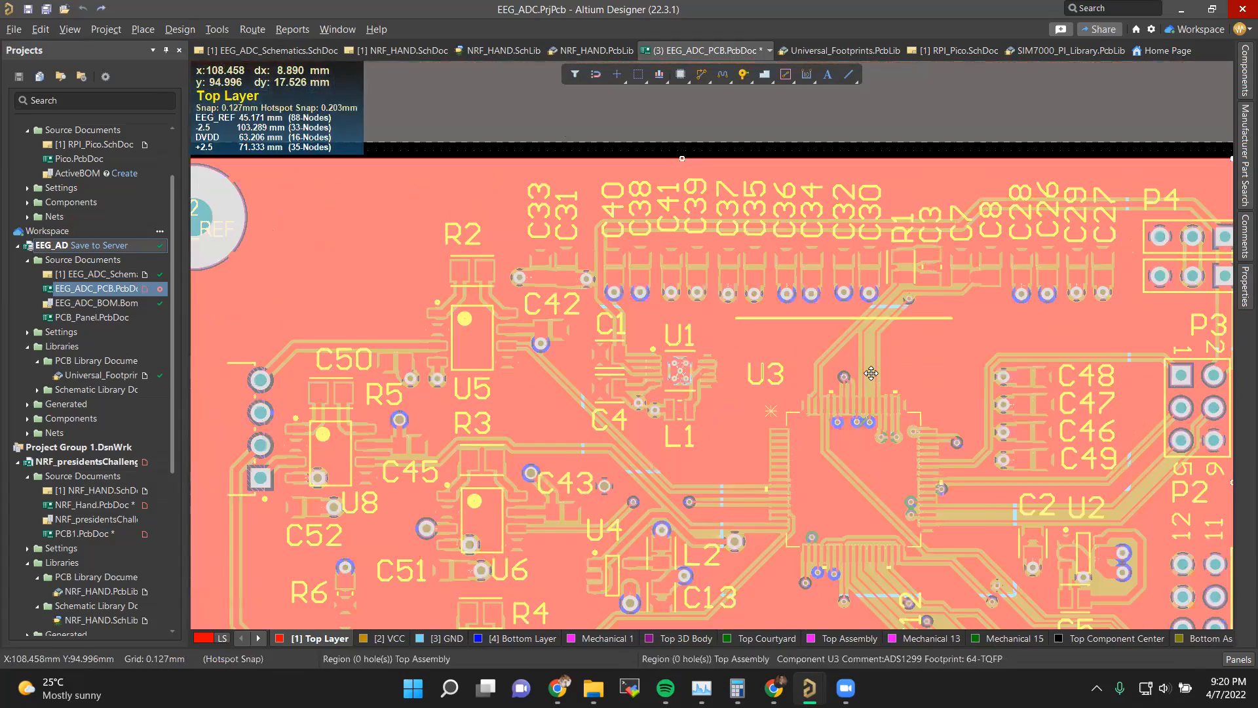
pyautogui.keyDown('ctrl'); pyautogui.scroll(-3, 868, 373); pyautogui.keyUp('ctrl')
pyautogui.scroll(-2, 870, 469)
pyautogui.keyDown('ctrl'); pyautogui.scroll(1, 833, 438); pyautogui.keyUp('ctrl')
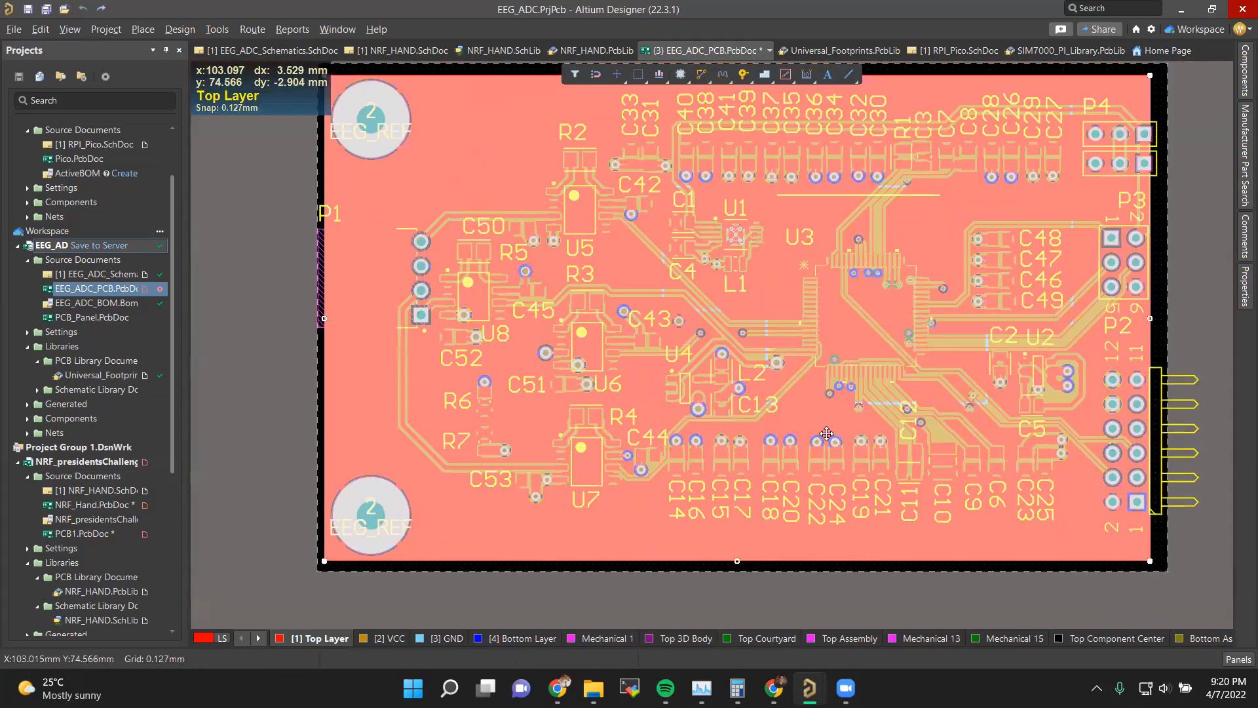
pyautogui.click(987, 583)
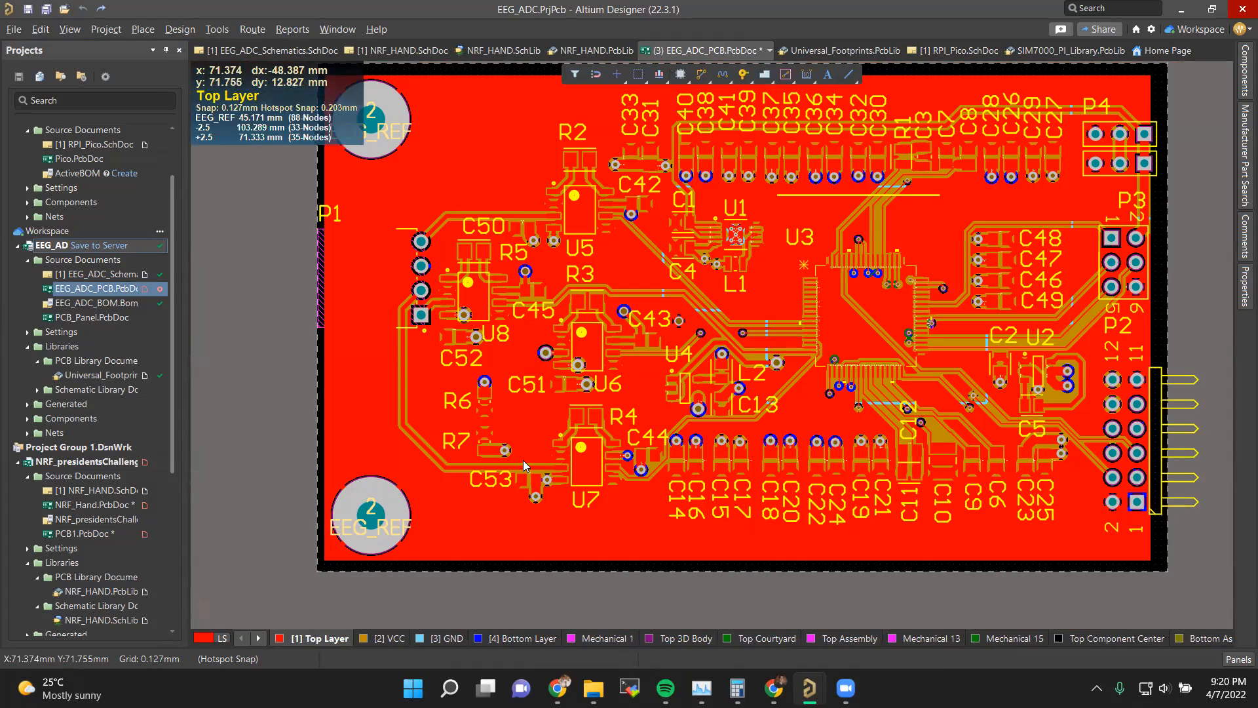
pyautogui.scroll(2, 703, 404)
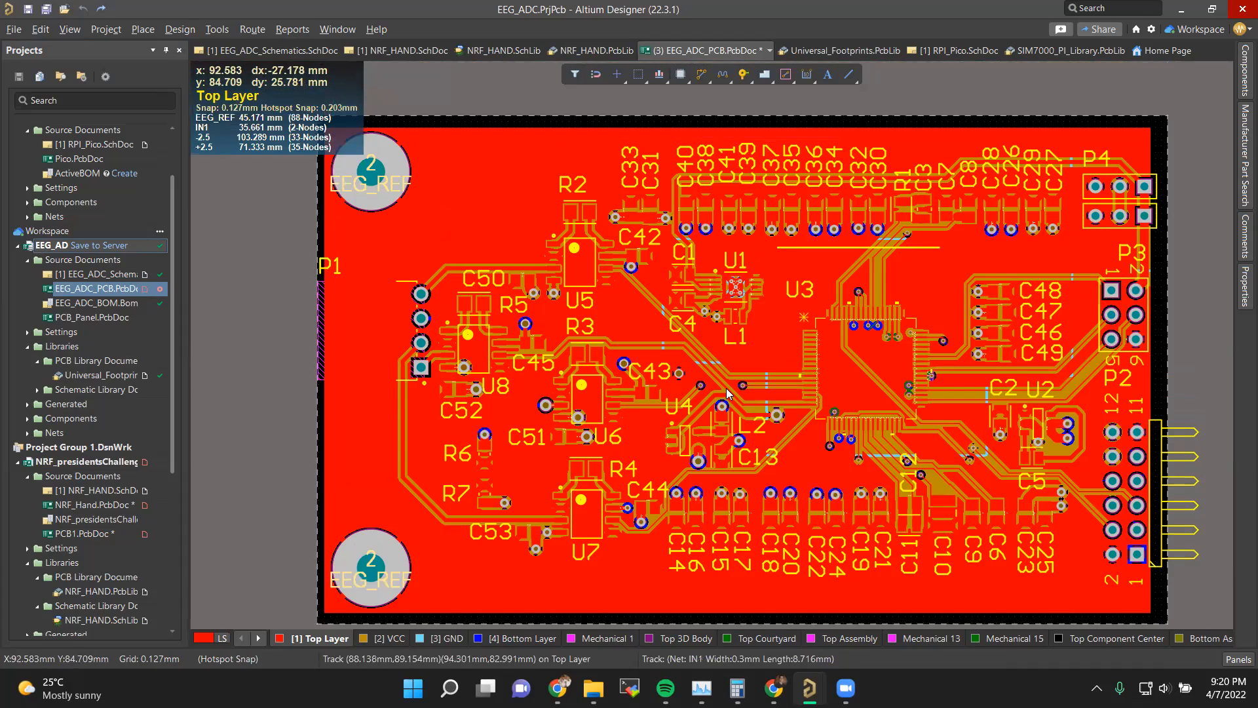
pyautogui.scroll(-2, 753, 409)
pyautogui.scroll(2, 770, 423)
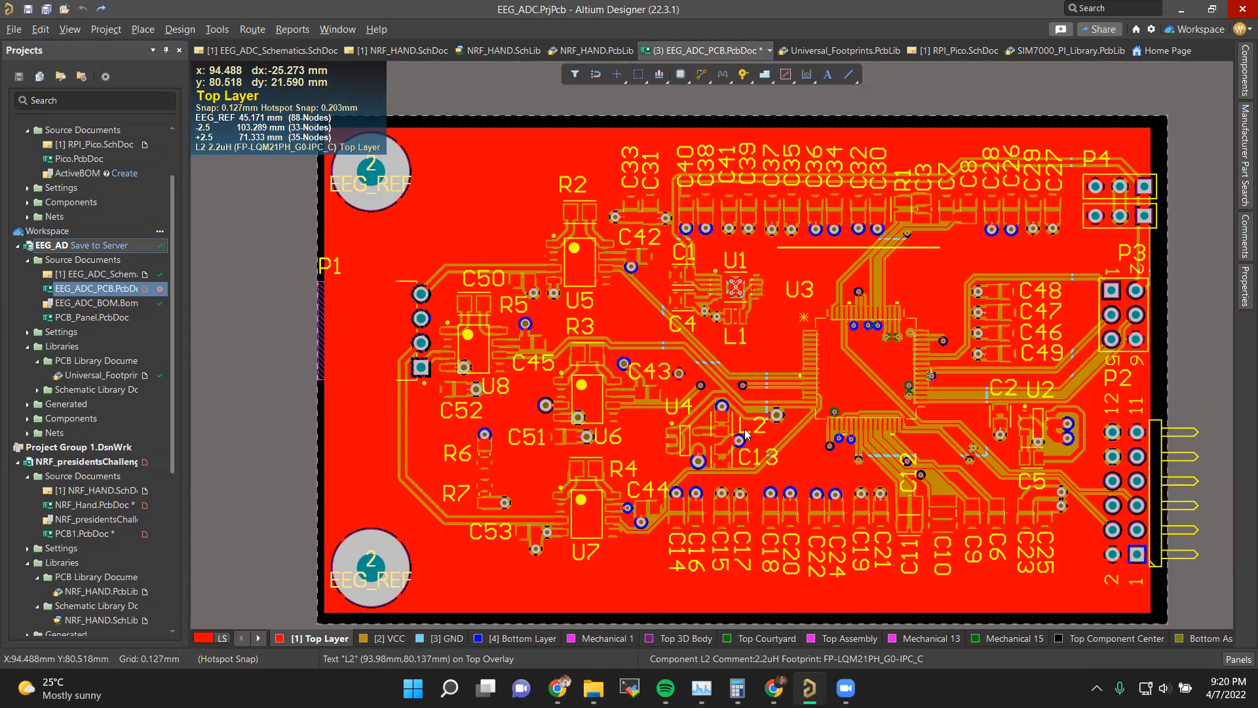
pyautogui.click(399, 55)
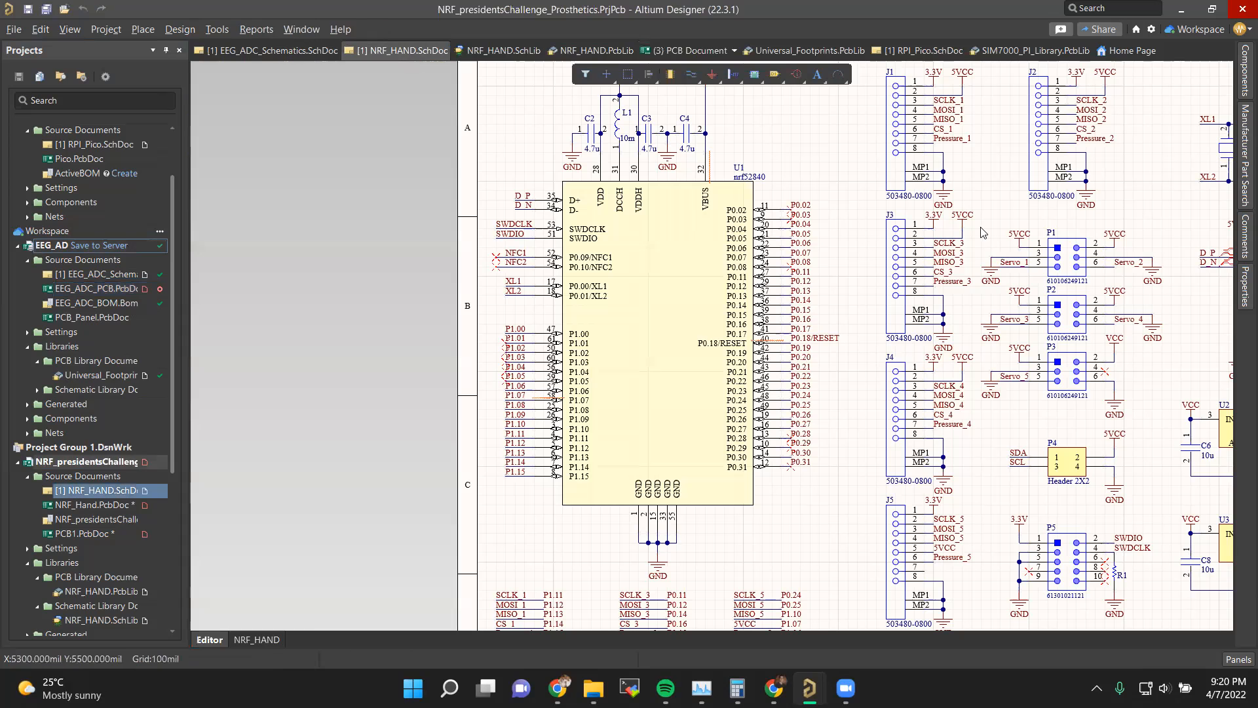
# Step: Zoom the NRF_HAND schematic, glance at EEG_ADC_Schematics, then return to EEG_ADC_PCB.PcbDoc
pyautogui.keyDown('ctrl'); pyautogui.scroll(-4, 937, 242); pyautogui.keyUp('ctrl')
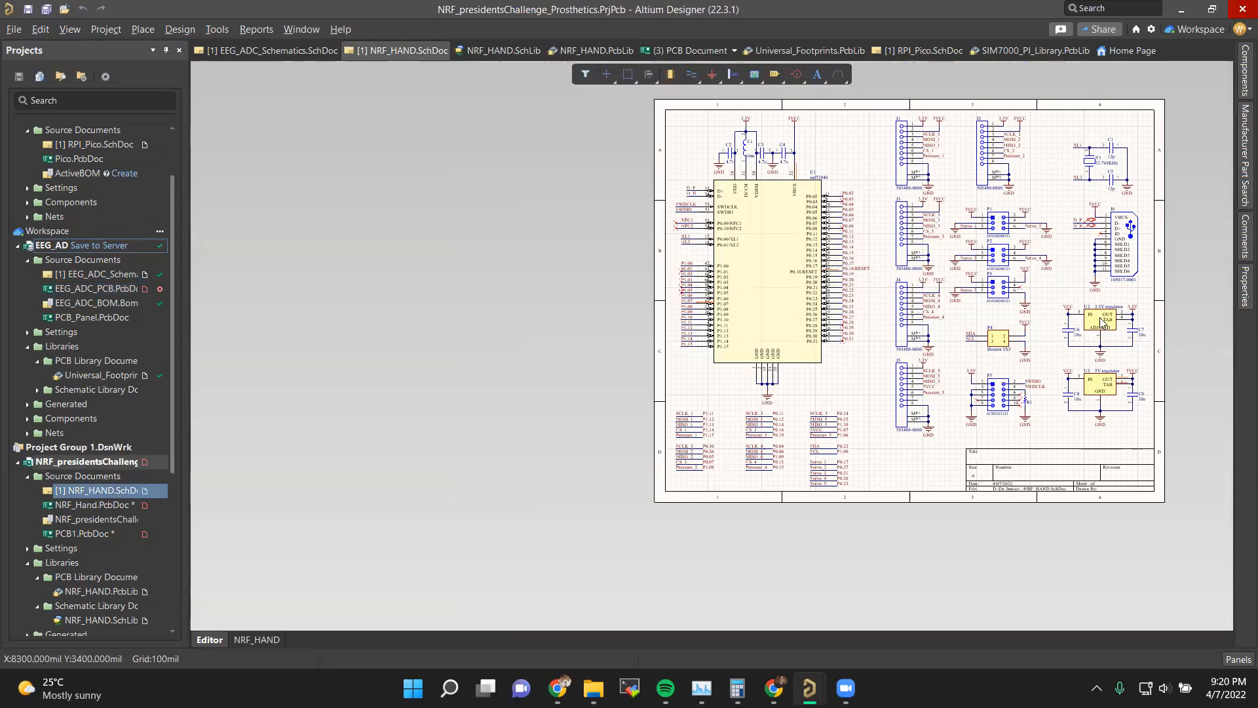
pyautogui.keyDown('ctrl'); pyautogui.scroll(1, 1019, 309); pyautogui.keyUp('ctrl')
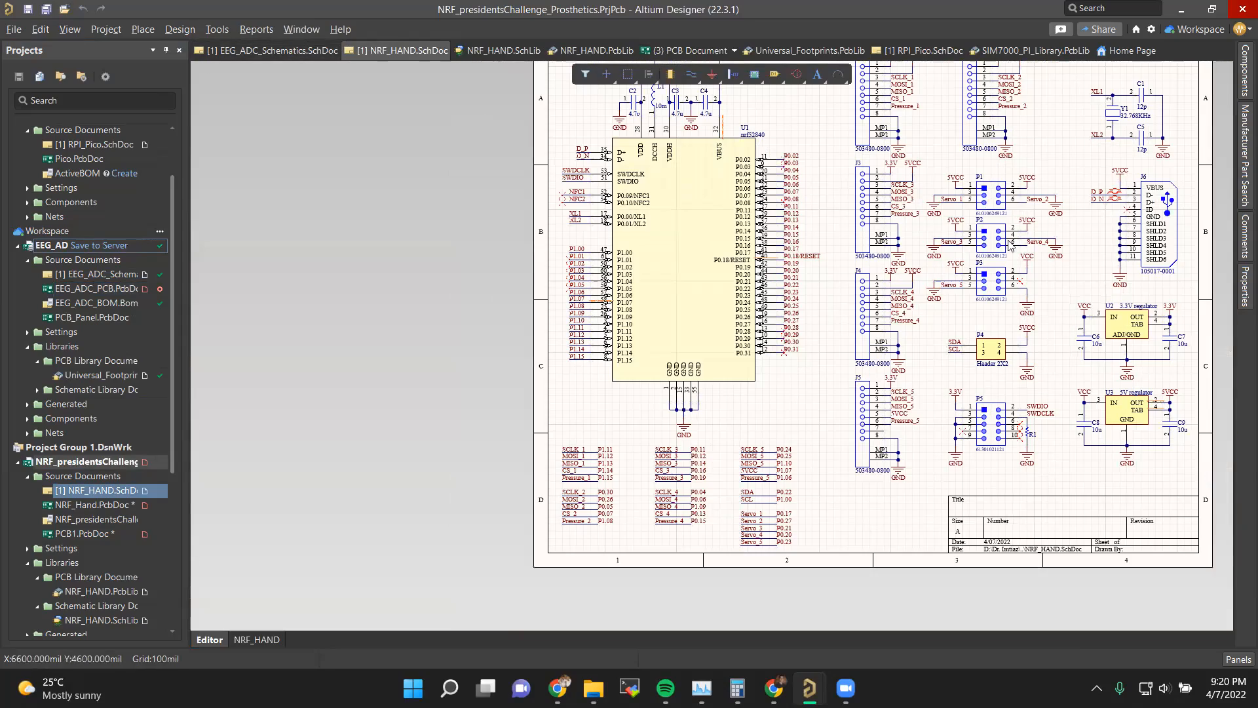
pyautogui.keyDown('ctrl'); pyautogui.scroll(2, 1009, 244); pyautogui.keyUp('ctrl')
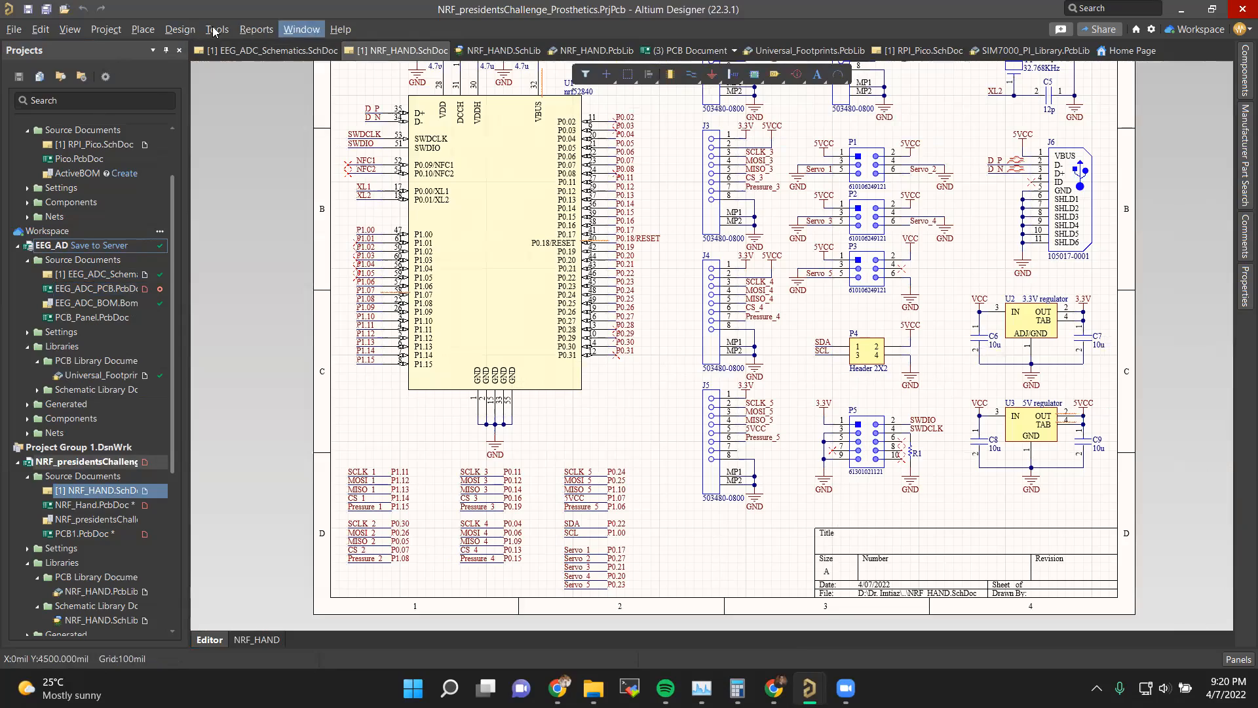
pyautogui.click(266, 51)
pyautogui.keyDown('ctrl'); pyautogui.scroll(-3, 714, 304); pyautogui.keyUp('ctrl')
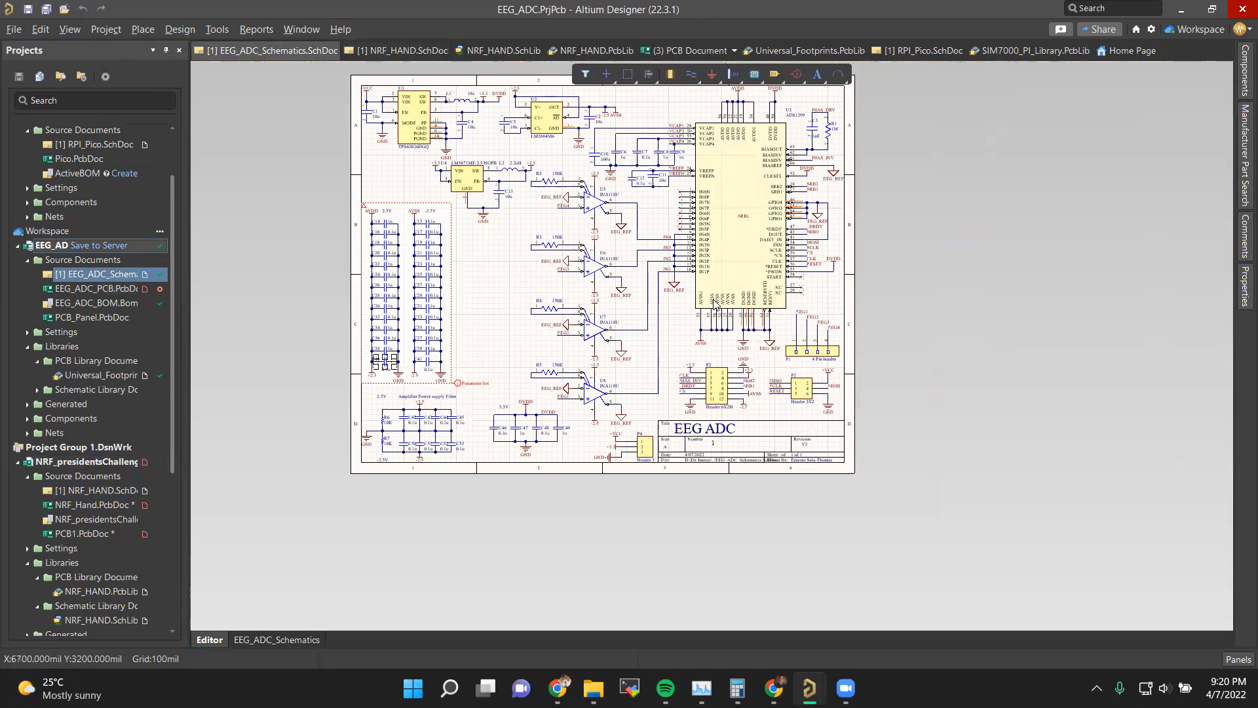
pyautogui.keyDown('ctrl'); pyautogui.scroll(2, 695, 269); pyautogui.keyUp('ctrl')
pyautogui.click(402, 50)
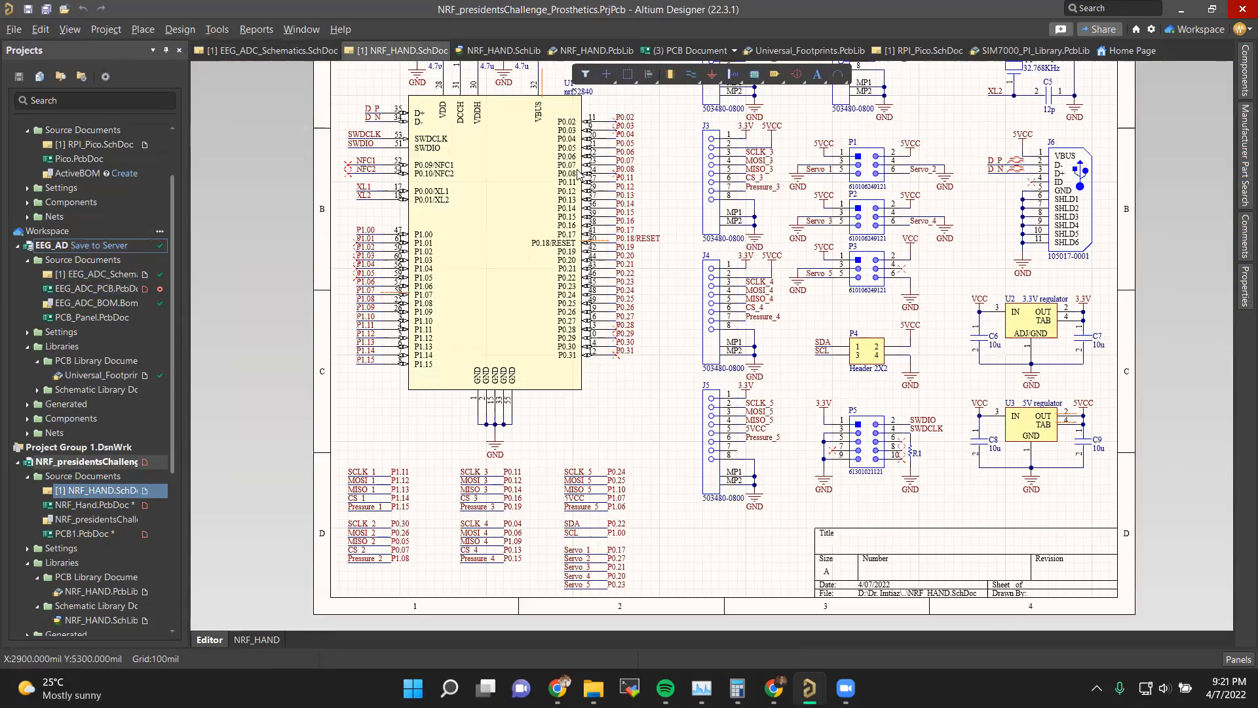
pyautogui.click(682, 51)
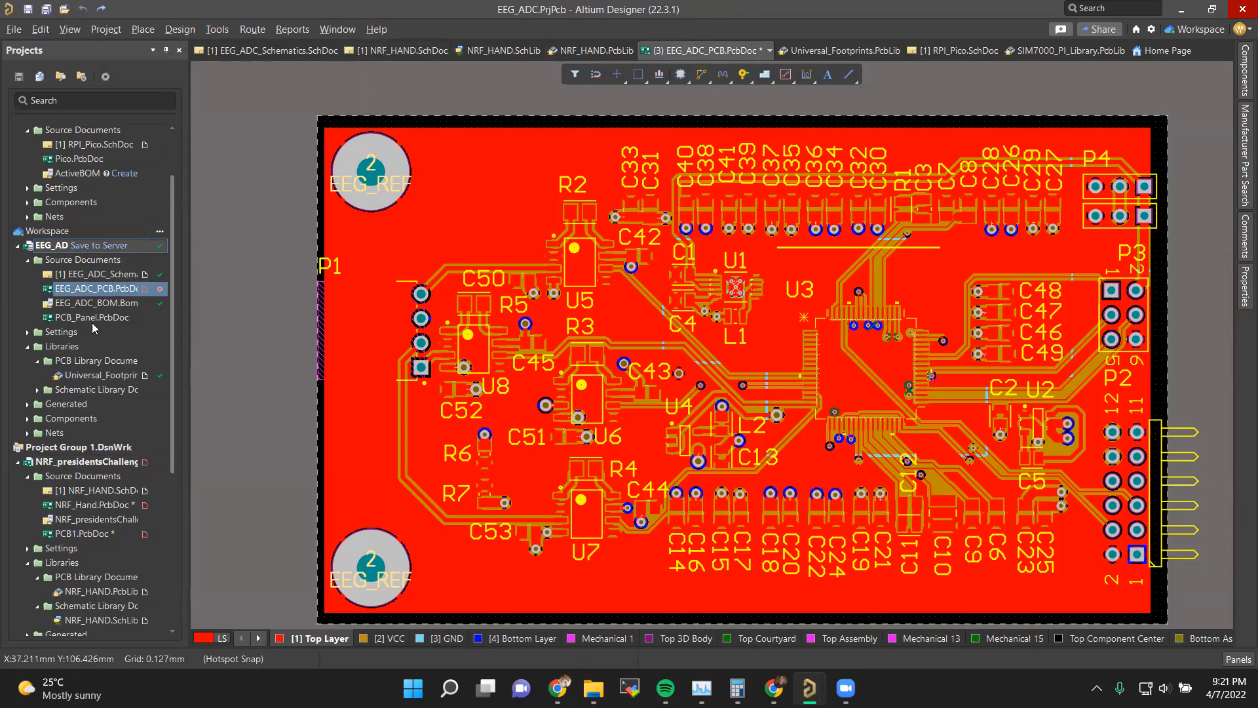
pyautogui.scroll(-1, 95, 327)
# Step: Open PCB1.PcbDoc and drag U1, U3, P4 and U2 off the board to the top-left
pyautogui.click(85, 490)
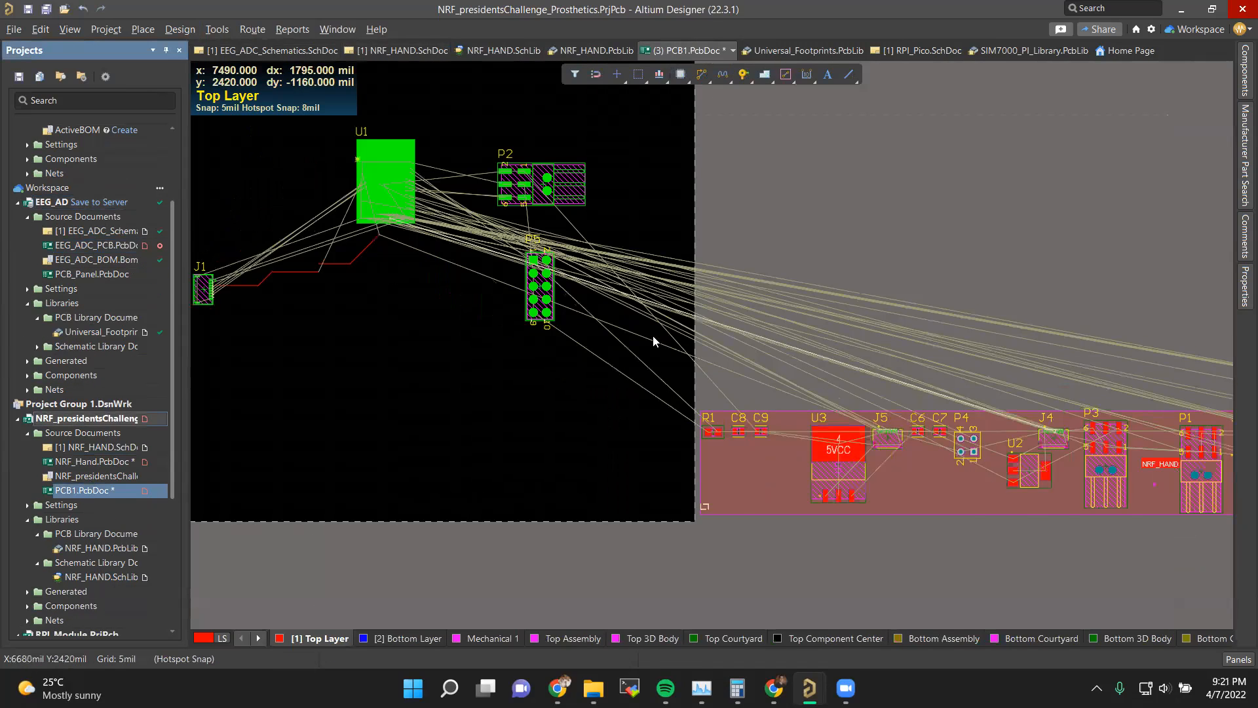
pyautogui.keyDown('shift'); pyautogui.scroll(3, 653, 337); pyautogui.keyUp('shift')
pyautogui.keyDown('shift'); pyautogui.scroll(-2, 654, 337); pyautogui.keyUp('shift')
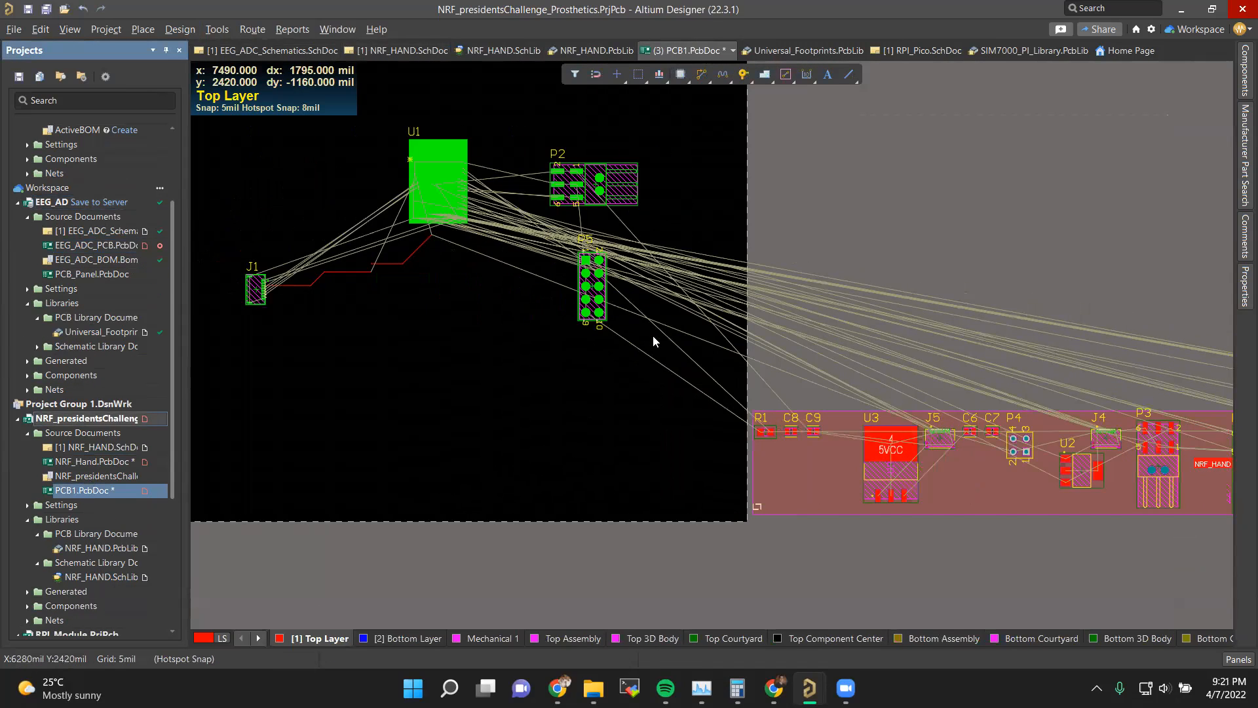
pyautogui.moveTo(427, 168); pyautogui.dragTo(382, 161)
pyautogui.moveTo(913, 469); pyautogui.dragTo(308, 132)
pyautogui.moveTo(1031, 445); pyautogui.dragTo(420, 341)
pyautogui.moveTo(1085, 469); pyautogui.dragTo(491, 131)
# Step: Select the NRF_HAND room with its parts and move it to the left
pyautogui.scroll(4, 538, 357)
pyautogui.scroll(-5, 538, 358)
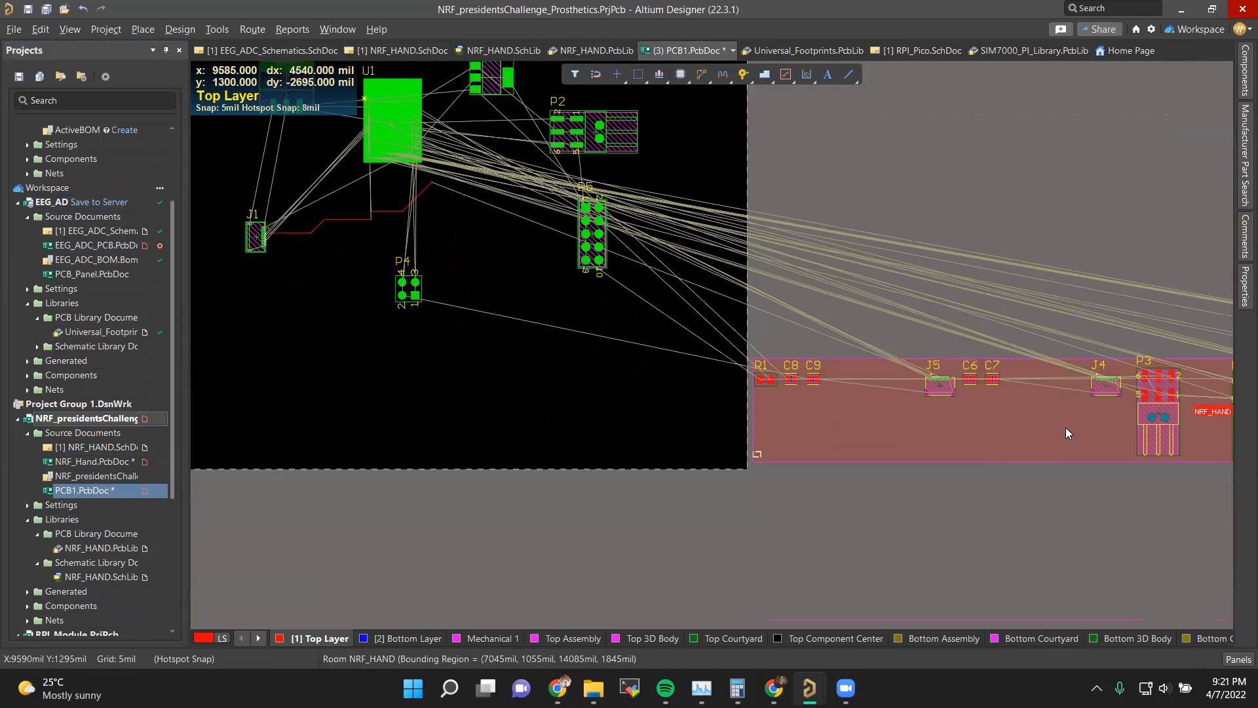
pyautogui.keyDown('ctrl'); pyautogui.scroll(-3, 916, 365); pyautogui.keyUp('ctrl')
pyautogui.keyDown('shift'); pyautogui.scroll(-2, 1075, 372); pyautogui.keyUp('shift')
pyautogui.moveTo(1093, 324); pyautogui.dragTo(1089, 326)
pyautogui.moveTo(673, 427); pyautogui.dragTo(485, 454)
pyautogui.moveTo(890, 399); pyautogui.dragTo(391, 333)
# Step: Move U1, U2, U3, P2, P4, P5 and J1 onto the board, nudging P4 higher
pyautogui.keyDown('shift'); pyautogui.scroll(7, 730, 408); pyautogui.keyUp('shift')
pyautogui.click(730, 409)
pyautogui.keyDown('shift'); pyautogui.scroll(4, 589, 314); pyautogui.keyUp('shift')
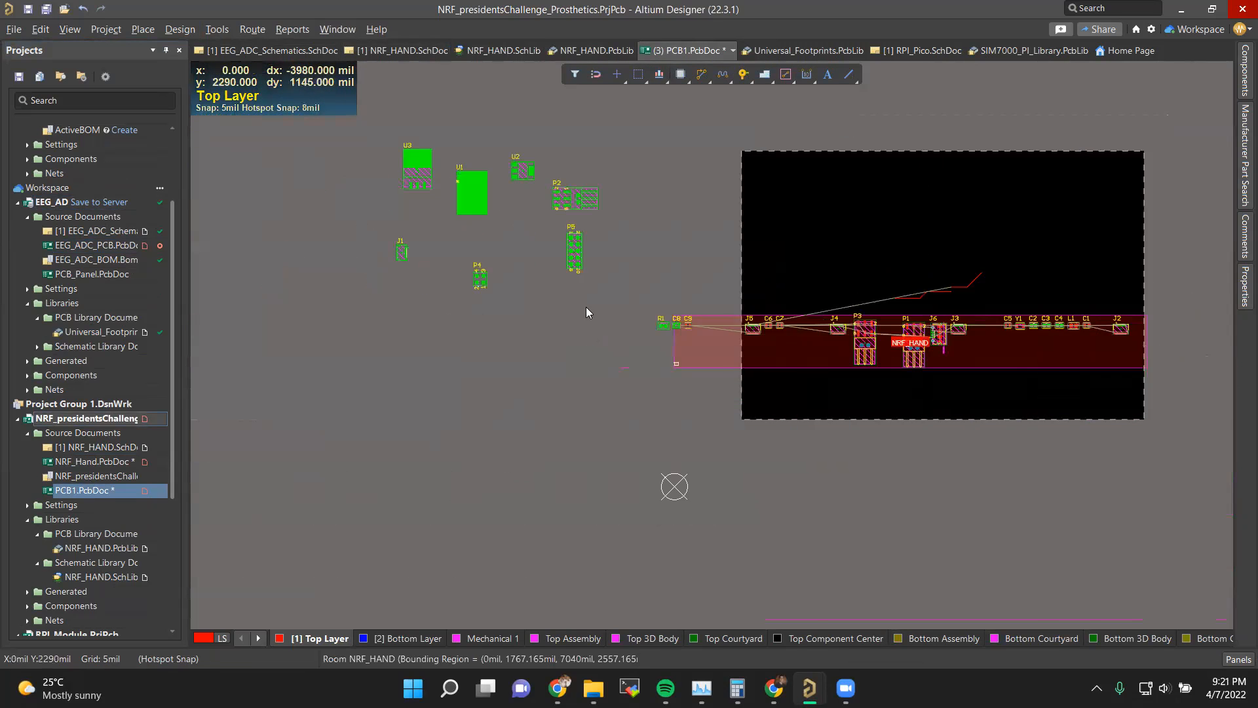
pyautogui.moveTo(675, 124); pyautogui.dragTo(675, 125)
pyautogui.moveTo(354, 124); pyautogui.dragTo(655, 322)
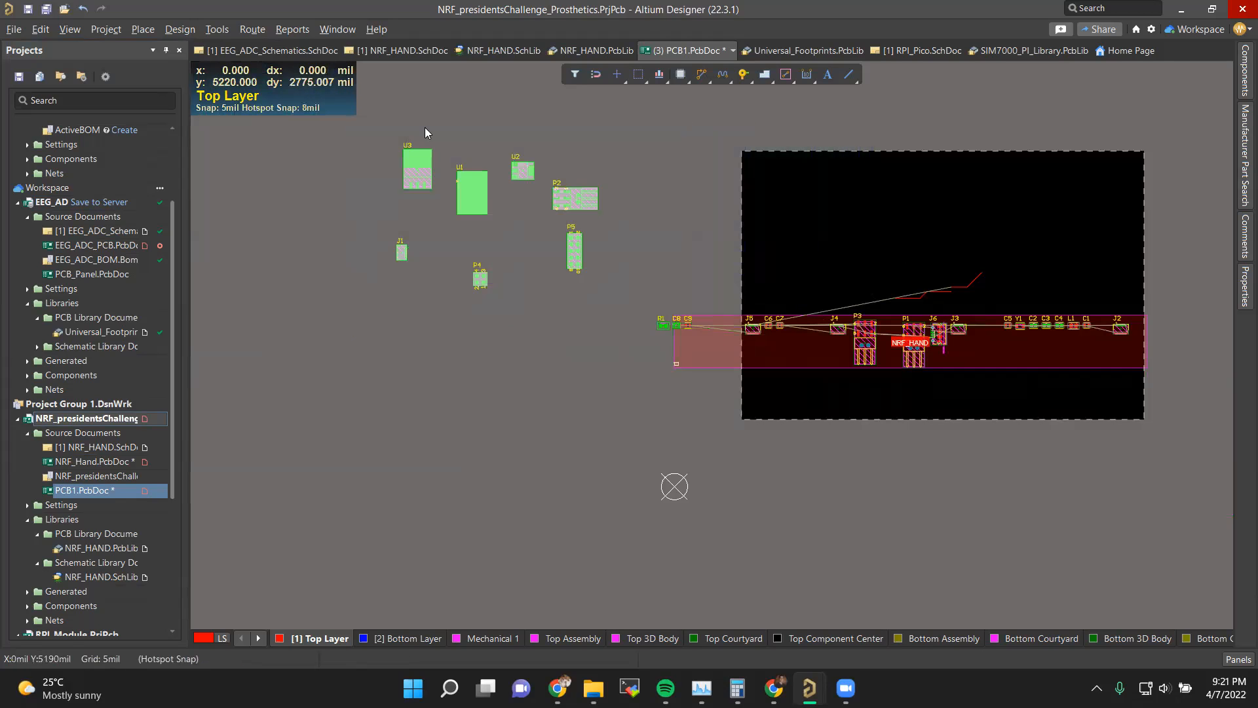
pyautogui.moveTo(468, 197); pyautogui.dragTo(1122, 208)
pyautogui.keyDown('ctrl'); pyautogui.scroll(6, 962, 321); pyautogui.keyUp('ctrl')
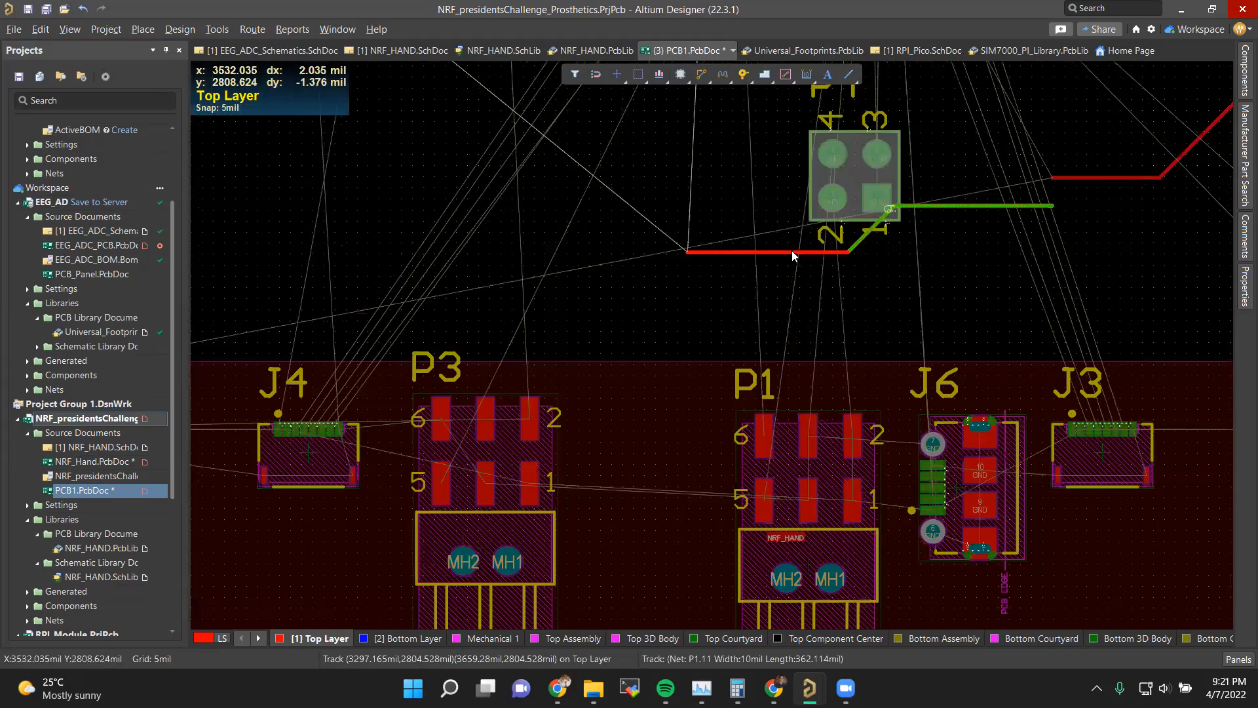
pyautogui.moveTo(867, 365); pyautogui.dragTo(848, 184)
# Step: Delete the red tracks from the board
pyautogui.keyDown('ctrl'); pyautogui.scroll(-2, 1075, 395); pyautogui.keyUp('ctrl')
pyautogui.moveTo(751, 336); pyautogui.dragTo(1230, 455)
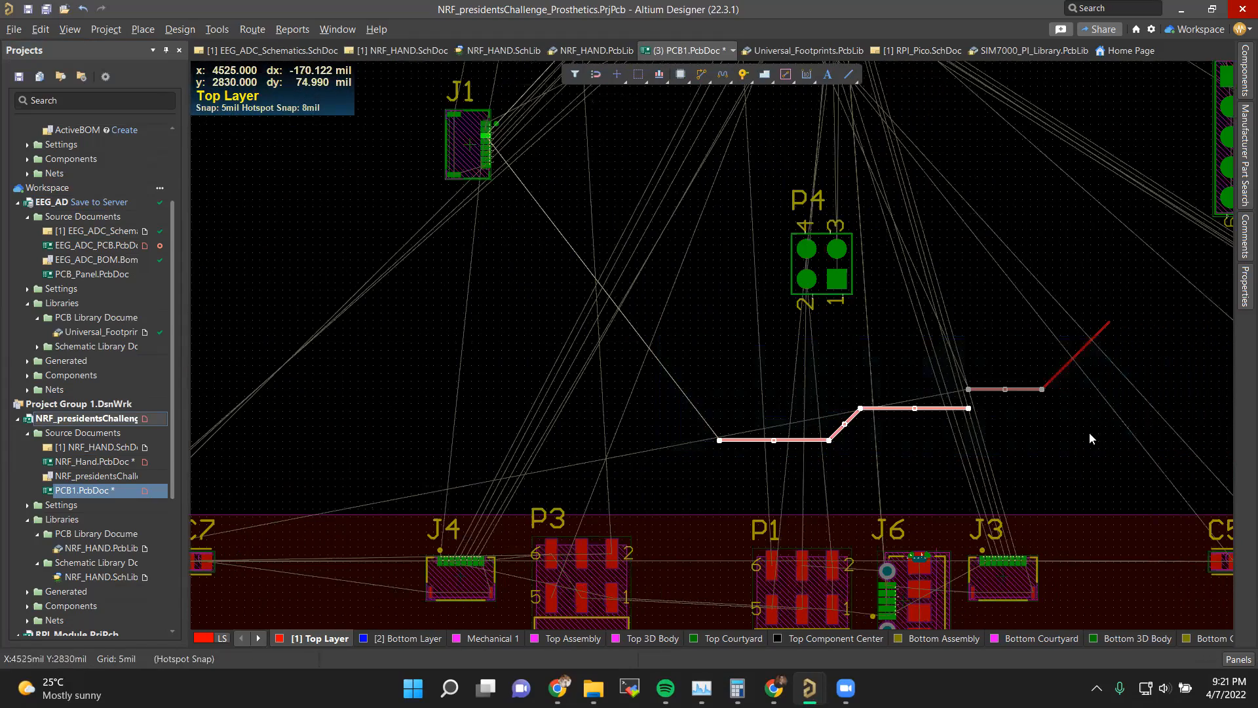
pyautogui.press('Delete')
pyautogui.moveTo(1011, 240); pyautogui.dragTo(1209, 518)
pyautogui.press('Delete')
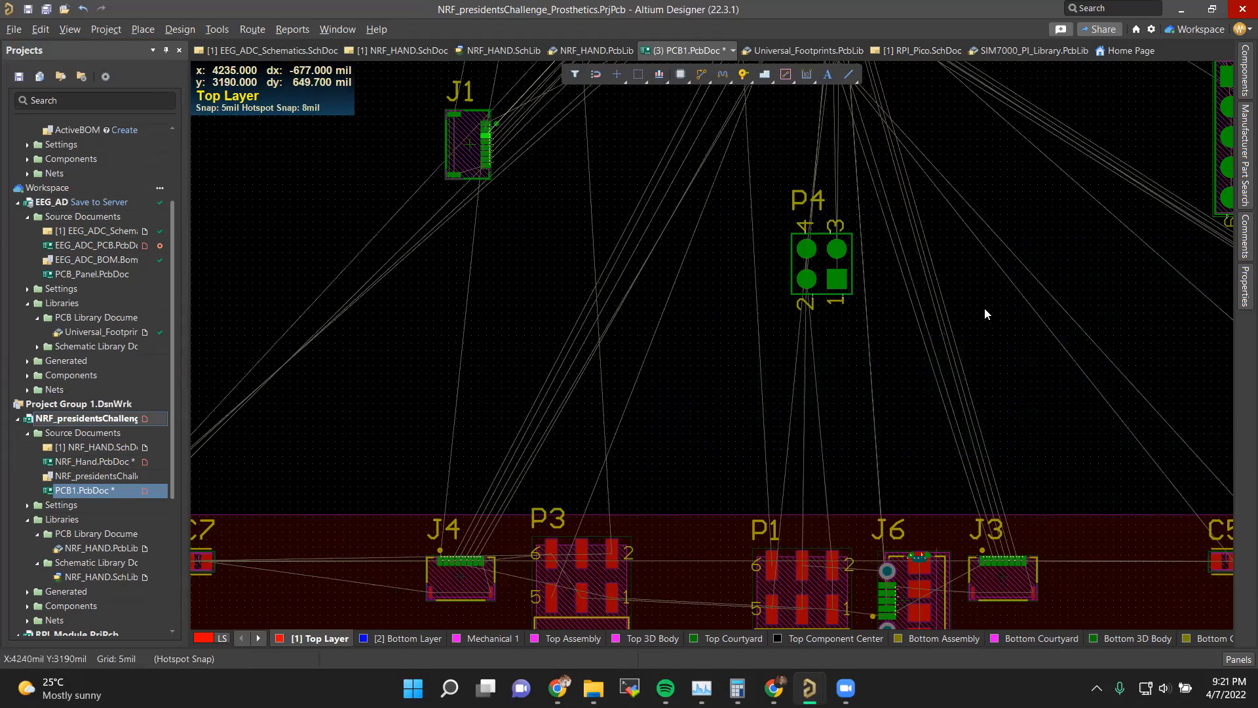
# Step: Shift the seven components right and down, deselect, and centre the board in view
pyautogui.keyDown('ctrl'); pyautogui.scroll(-6, 981, 321); pyautogui.keyUp('ctrl')
pyautogui.moveTo(747, 155); pyautogui.dragTo(1166, 491)
pyautogui.moveTo(918, 311); pyautogui.dragTo(961, 351)
pyautogui.keyDown('ctrl'); pyautogui.scroll(-2, 961, 350); pyautogui.keyUp('ctrl')
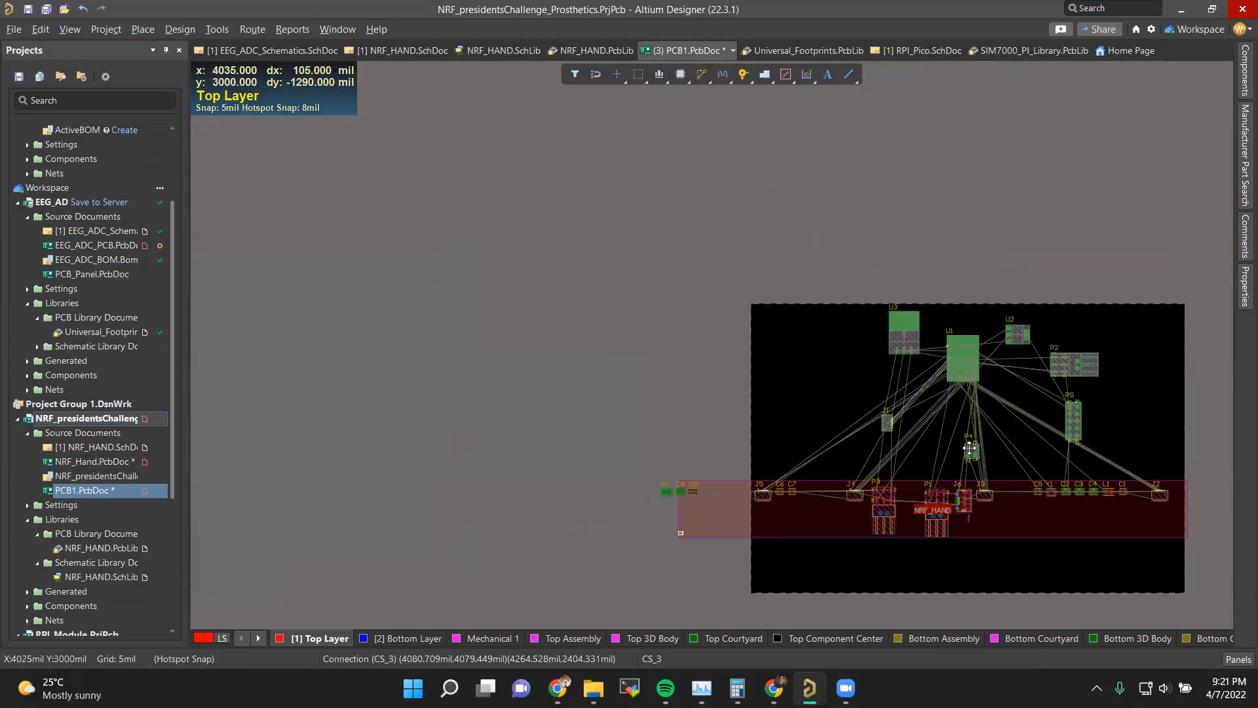
pyautogui.click(817, 377)
pyautogui.keyDown('ctrl'); pyautogui.scroll(-1, 916, 438); pyautogui.keyUp('ctrl')
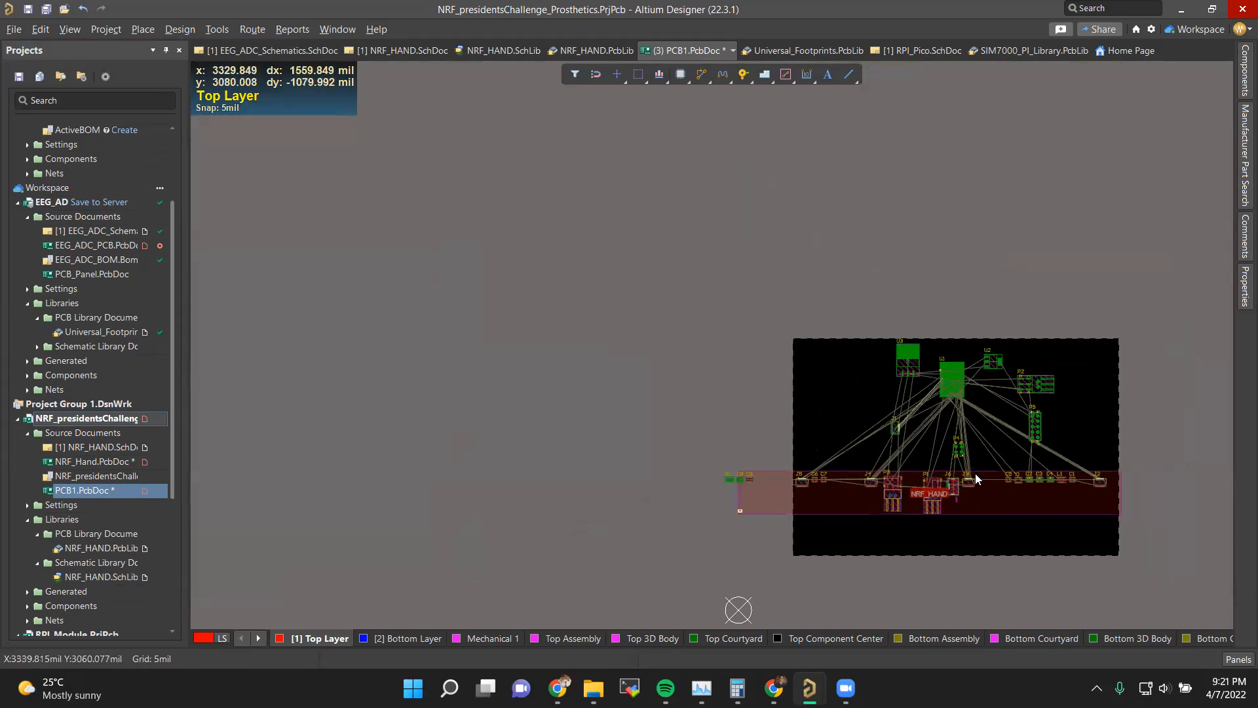
pyautogui.keyDown('ctrl'); pyautogui.scroll(2, 1026, 496); pyautogui.keyUp('ctrl')
pyautogui.moveTo(1028, 483); pyautogui.dragTo(520, 333, button='right')
# Step: Auto Route all nets with the Default 2 Layer Board strategy and raise the Messages panel
pyautogui.click(252, 29)
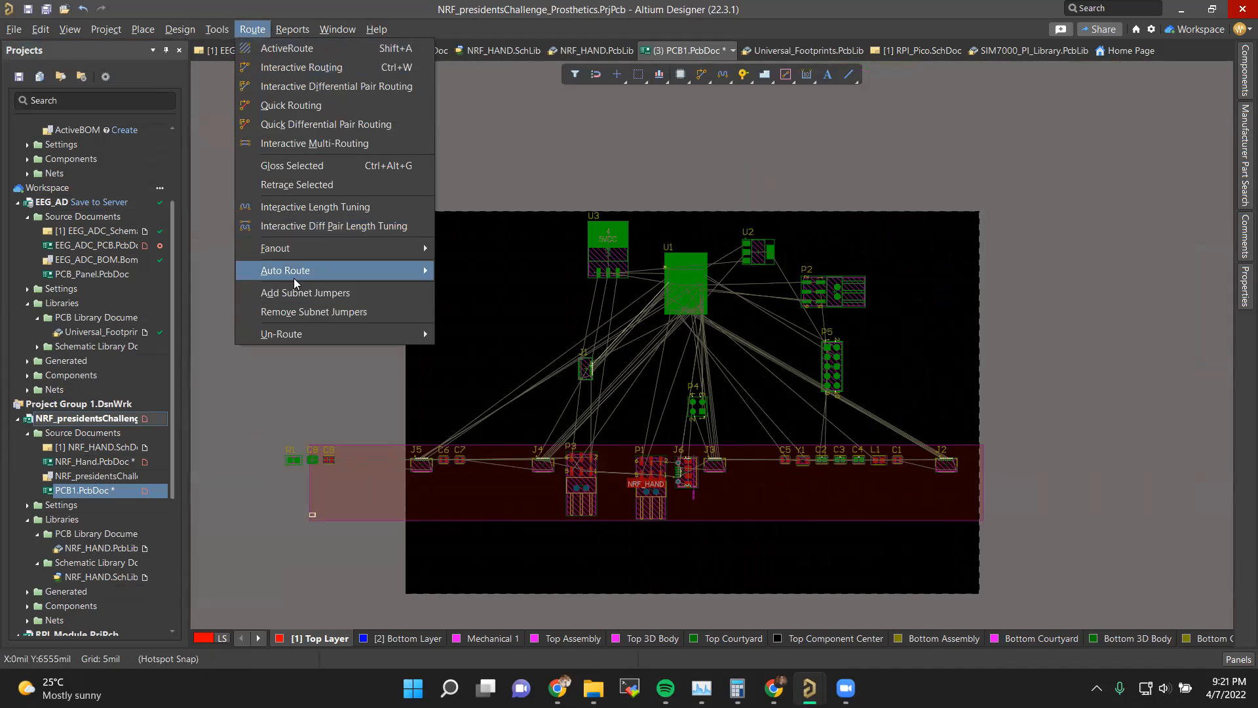
pyautogui.moveTo(359, 271)
pyautogui.click(514, 270)
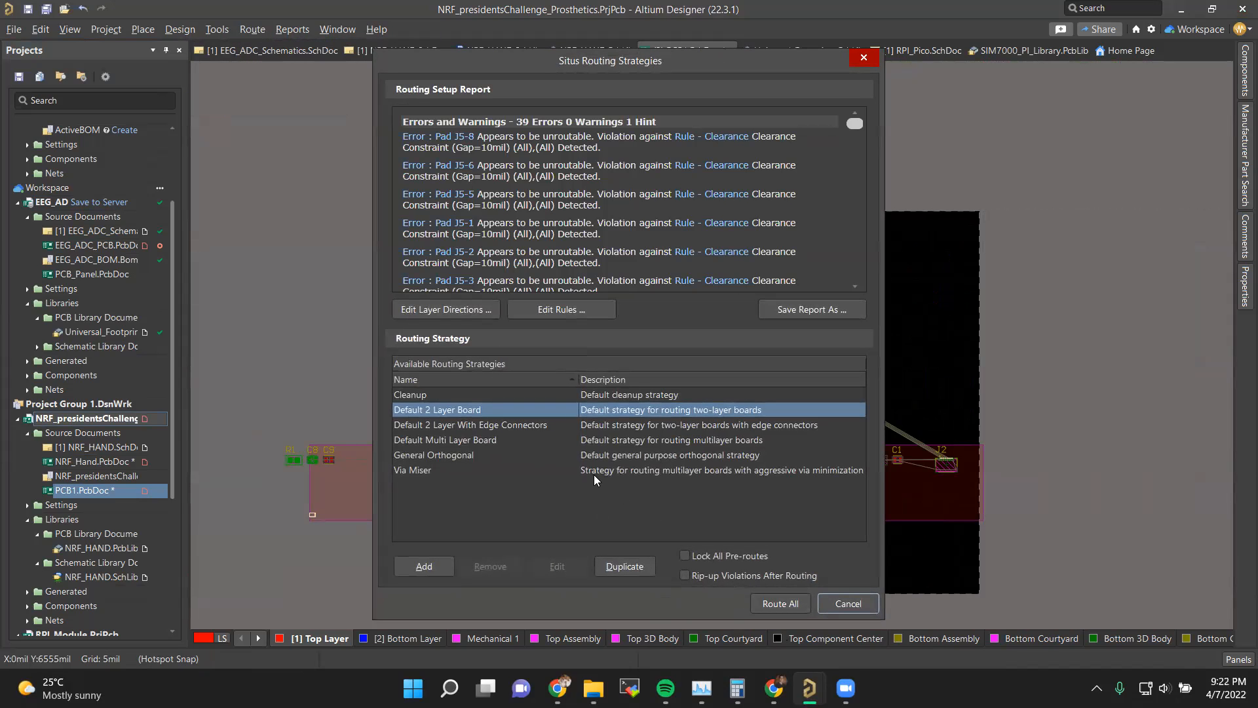
pyautogui.click(779, 603)
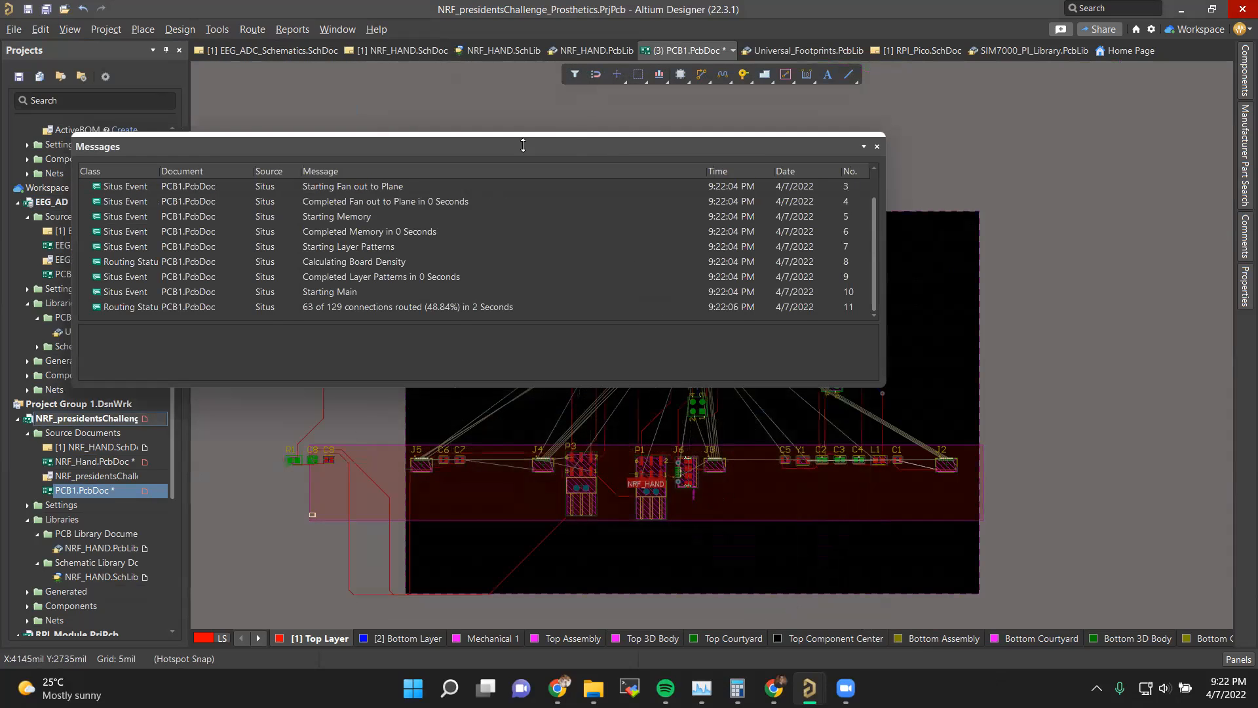
pyautogui.moveTo(523, 147); pyautogui.dragTo(505, 80)
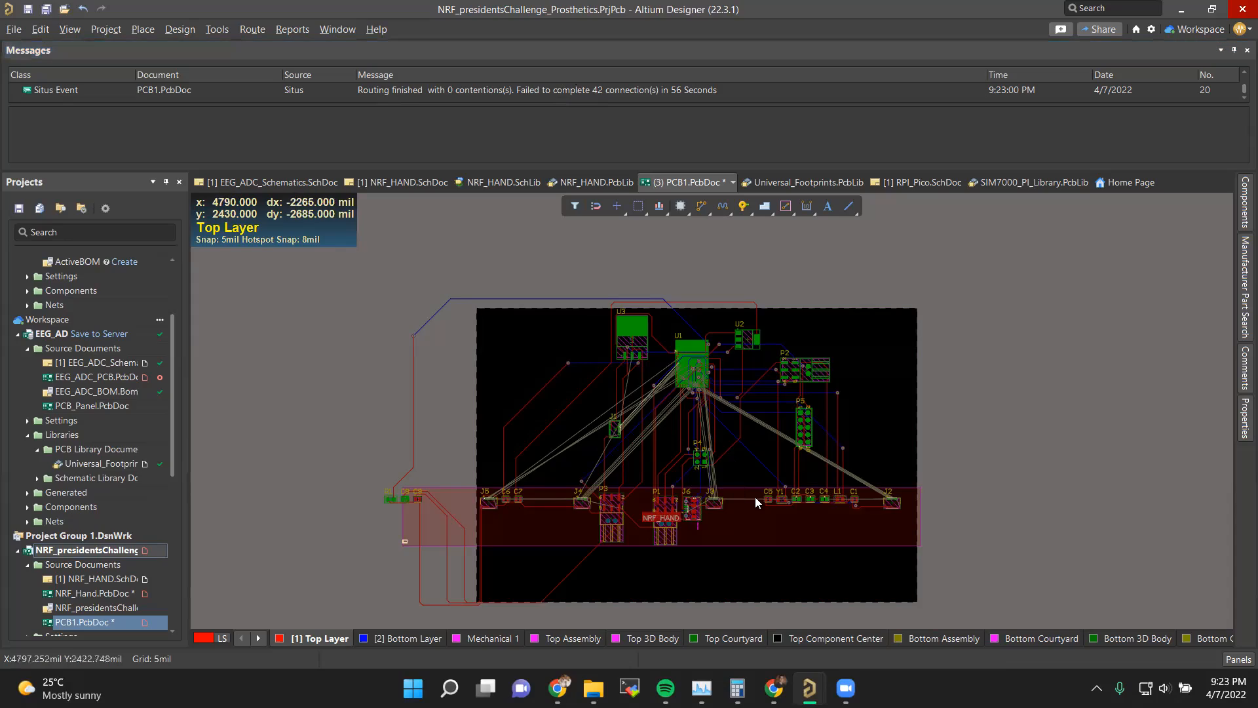
pyautogui.keyDown('ctrl'); pyautogui.scroll(4, 701, 406); pyautogui.keyUp('ctrl')
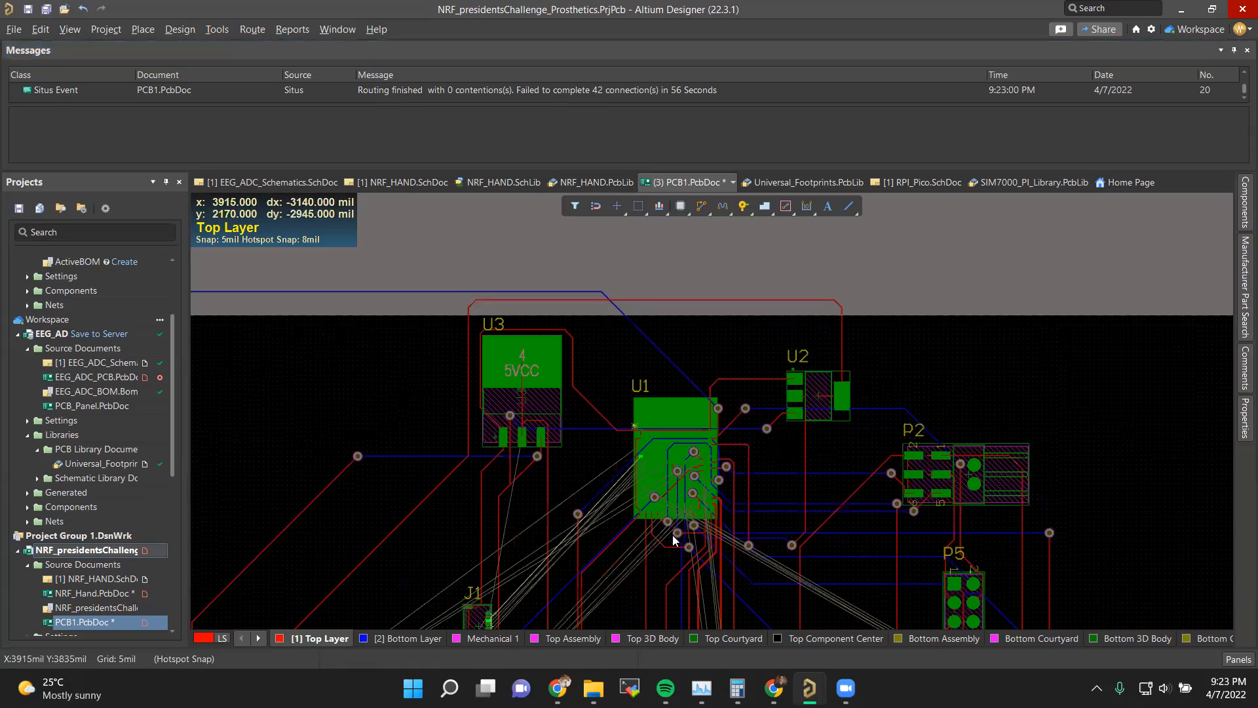
pyautogui.keyDown('ctrl'); pyautogui.scroll(3, 672, 535); pyautogui.keyUp('ctrl')
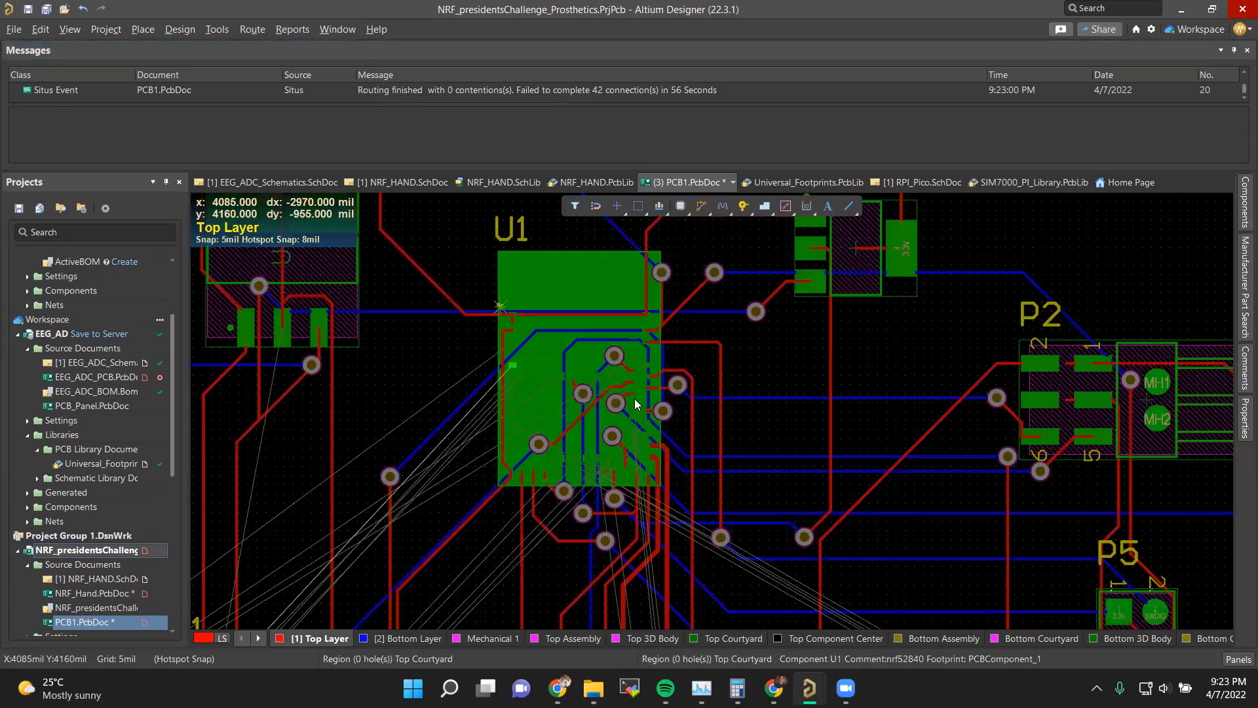
pyautogui.keyDown('ctrl'); pyautogui.scroll(-3, 799, 441); pyautogui.keyUp('ctrl')
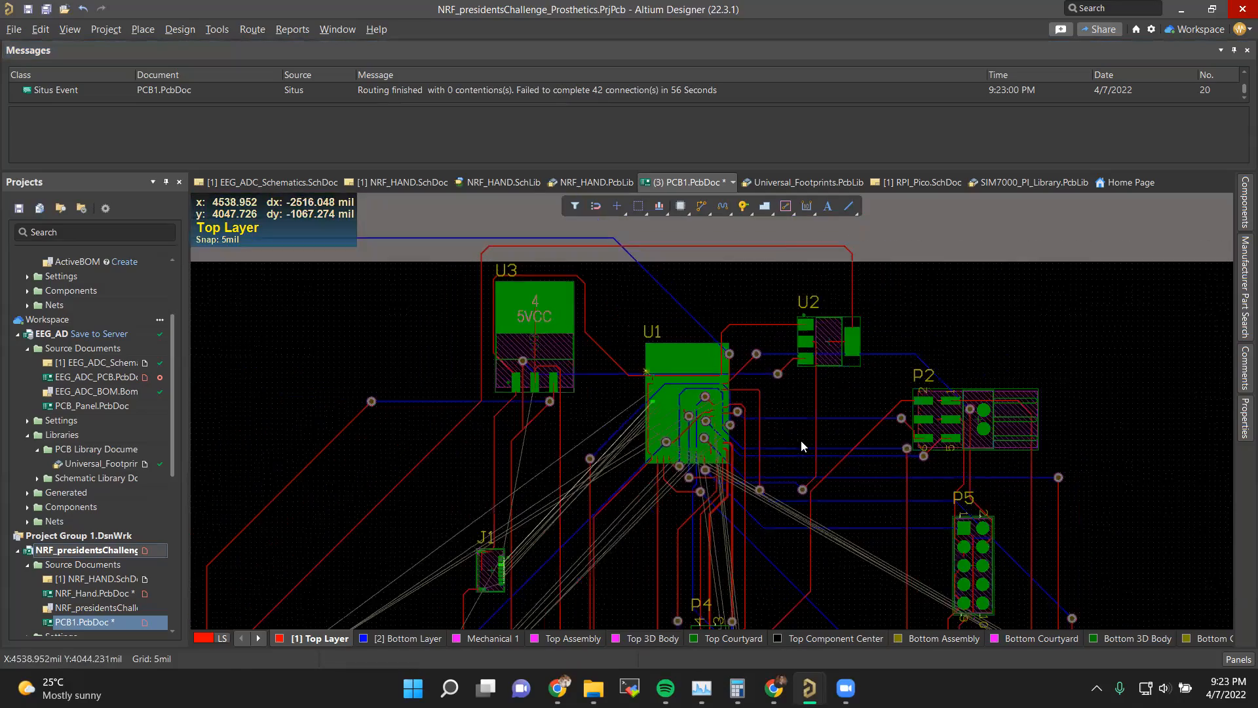
pyautogui.scroll(-6, 801, 441)
pyautogui.keyDown('ctrl'); pyautogui.scroll(-3, 977, 406); pyautogui.keyUp('ctrl')
pyautogui.keyDown('ctrl'); pyautogui.scroll(4, 611, 400); pyautogui.keyUp('ctrl')
pyautogui.scroll(1, 606, 449)
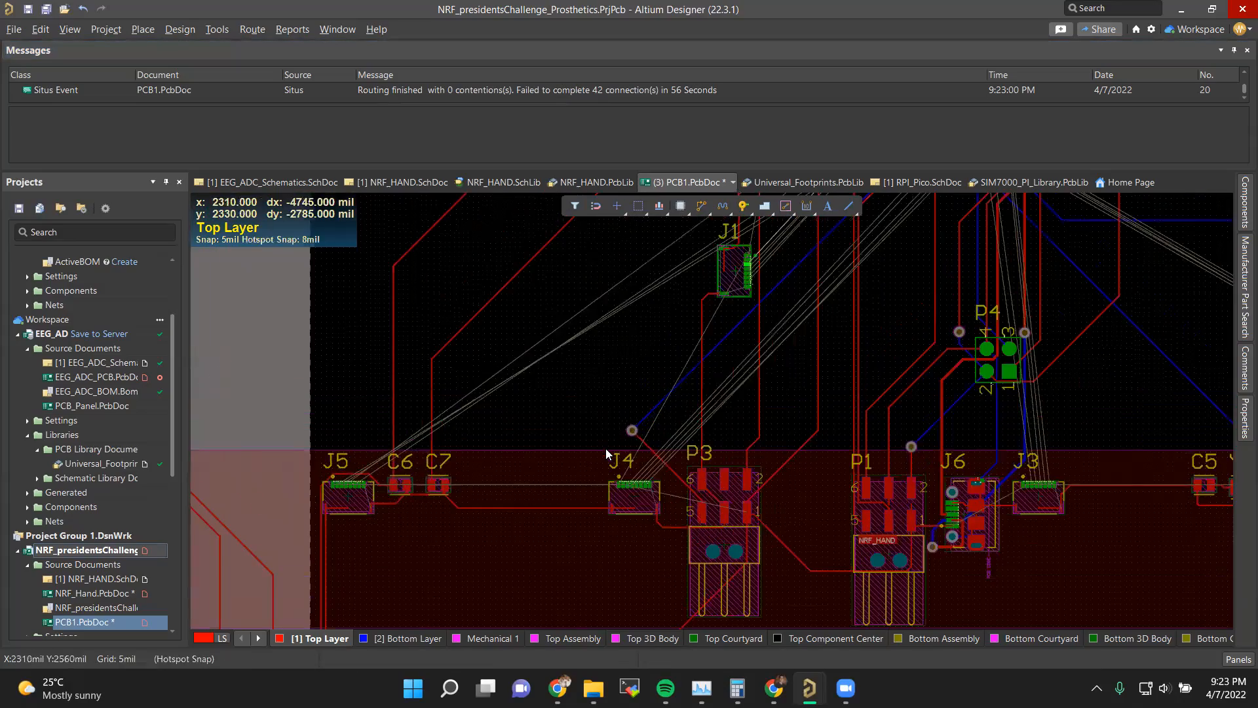
pyautogui.keyDown('shift'); pyautogui.hscroll(-3, 606, 448); pyautogui.keyUp('shift')
pyautogui.scroll(-6, 610, 450)
pyautogui.keyDown('ctrl'); pyautogui.scroll(-4, 612, 439); pyautogui.keyUp('ctrl')
pyautogui.scroll(3, 880, 442)
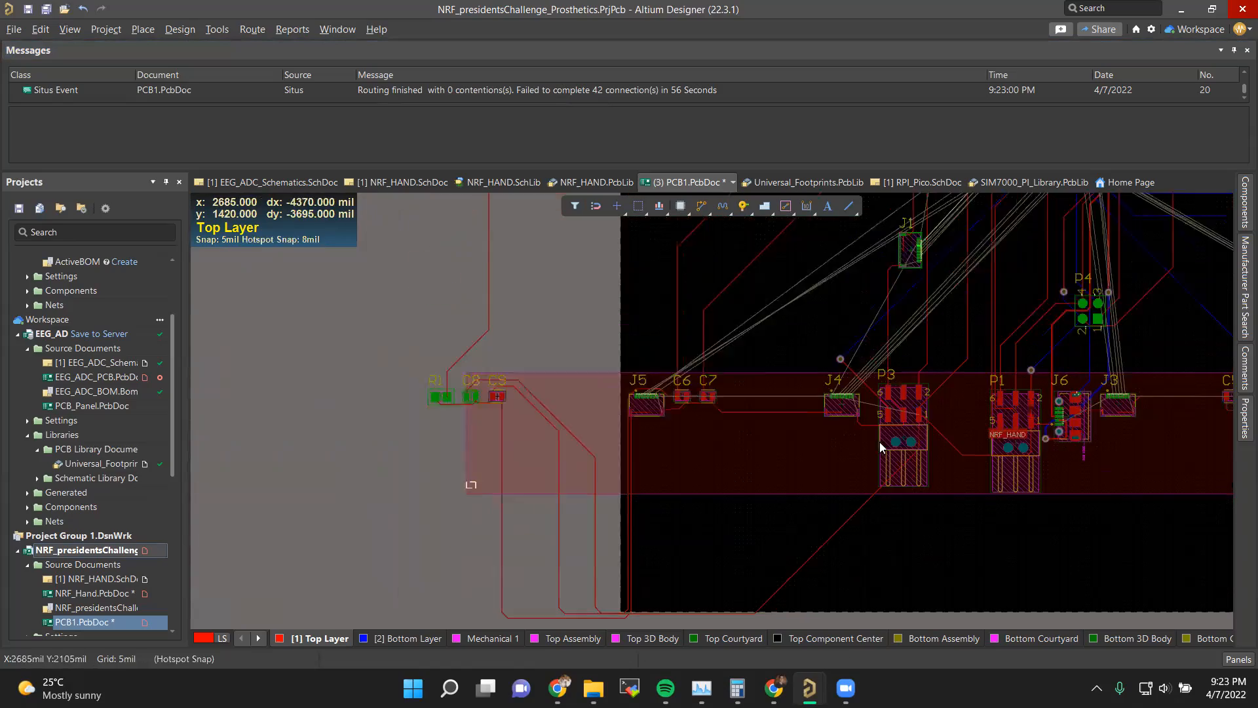
pyautogui.scroll(3, 880, 442)
pyautogui.keyDown('ctrl'); pyautogui.scroll(-3, 1110, 539); pyautogui.keyUp('ctrl')
pyautogui.keyDown('ctrl'); pyautogui.scroll(4, 879, 599); pyautogui.keyUp('ctrl')
pyautogui.scroll(4, 880, 599)
pyautogui.scroll(-5, 881, 599)
pyautogui.keyDown('ctrl'); pyautogui.scroll(4, 882, 550); pyautogui.keyUp('ctrl')
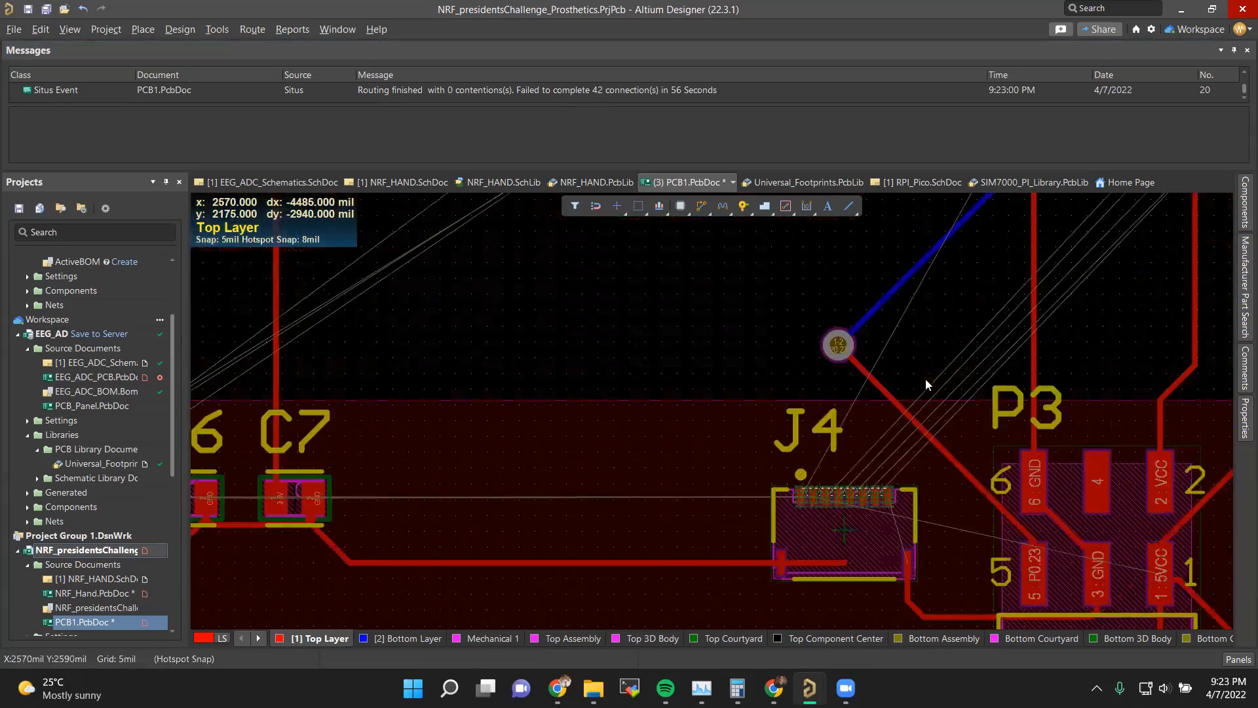
pyautogui.keyDown('ctrl'); pyautogui.scroll(5, 887, 479); pyautogui.keyUp('ctrl')
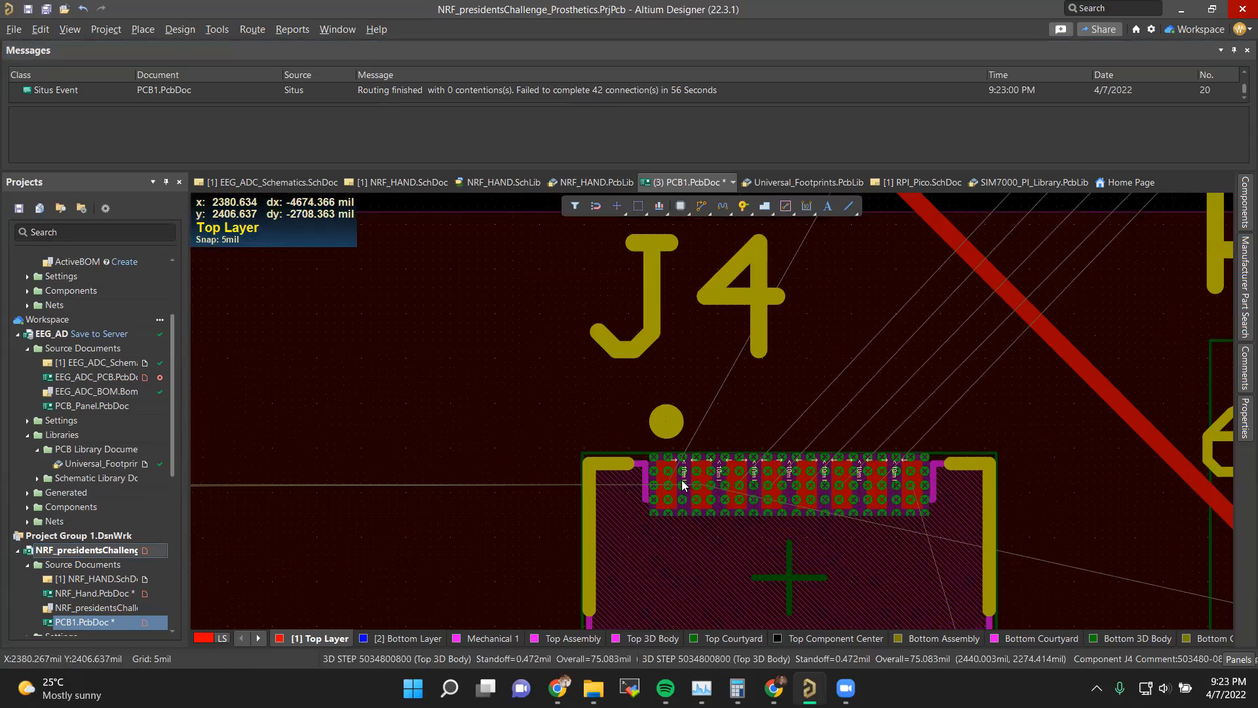
pyautogui.keyDown('ctrl'); pyautogui.scroll(3, 683, 484); pyautogui.keyUp('ctrl')
pyautogui.keyDown('ctrl'); pyautogui.scroll(2, 687, 490); pyautogui.keyUp('ctrl')
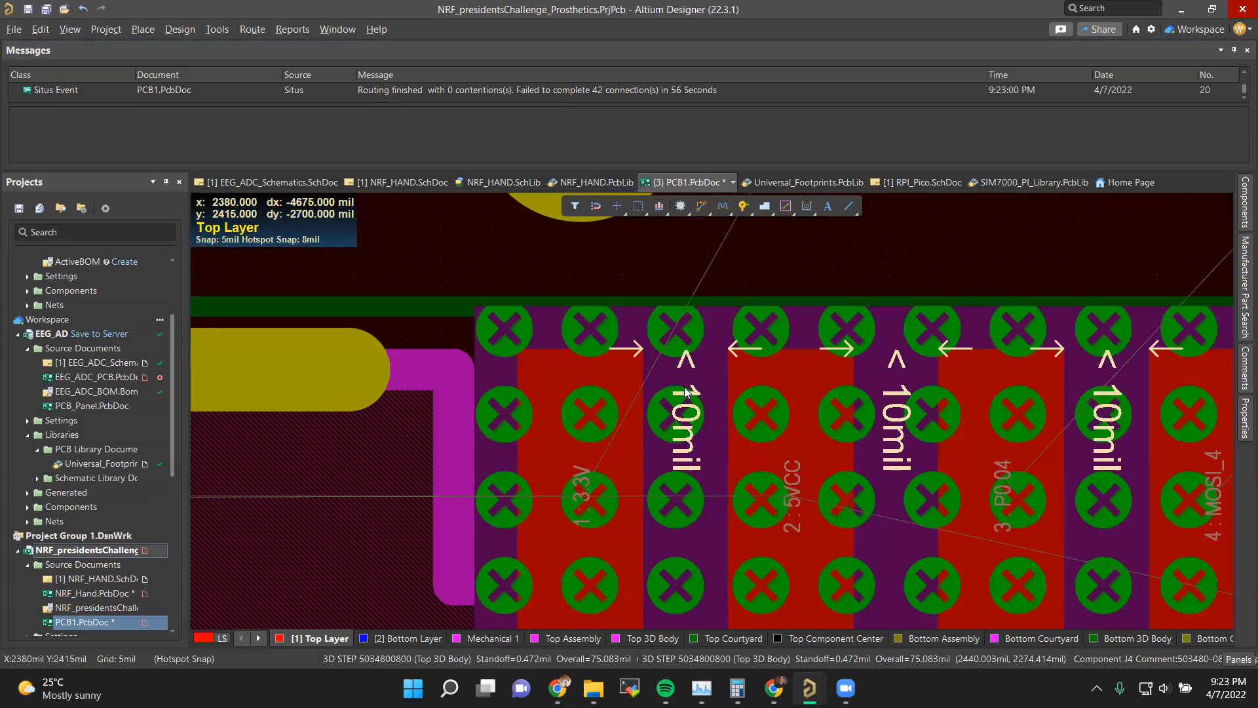
pyautogui.keyDown('ctrl'); pyautogui.scroll(-2, 725, 428); pyautogui.keyUp('ctrl')
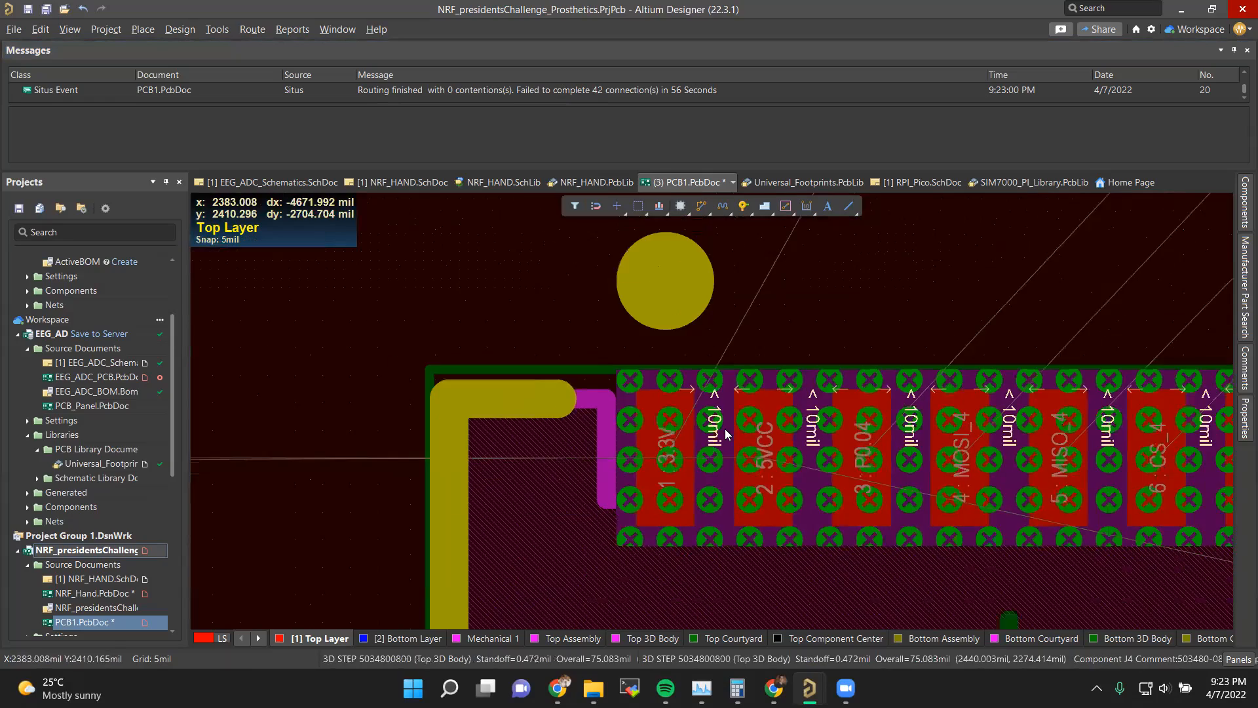
pyautogui.keyDown('ctrl'); pyautogui.scroll(-8, 725, 428); pyautogui.keyUp('ctrl')
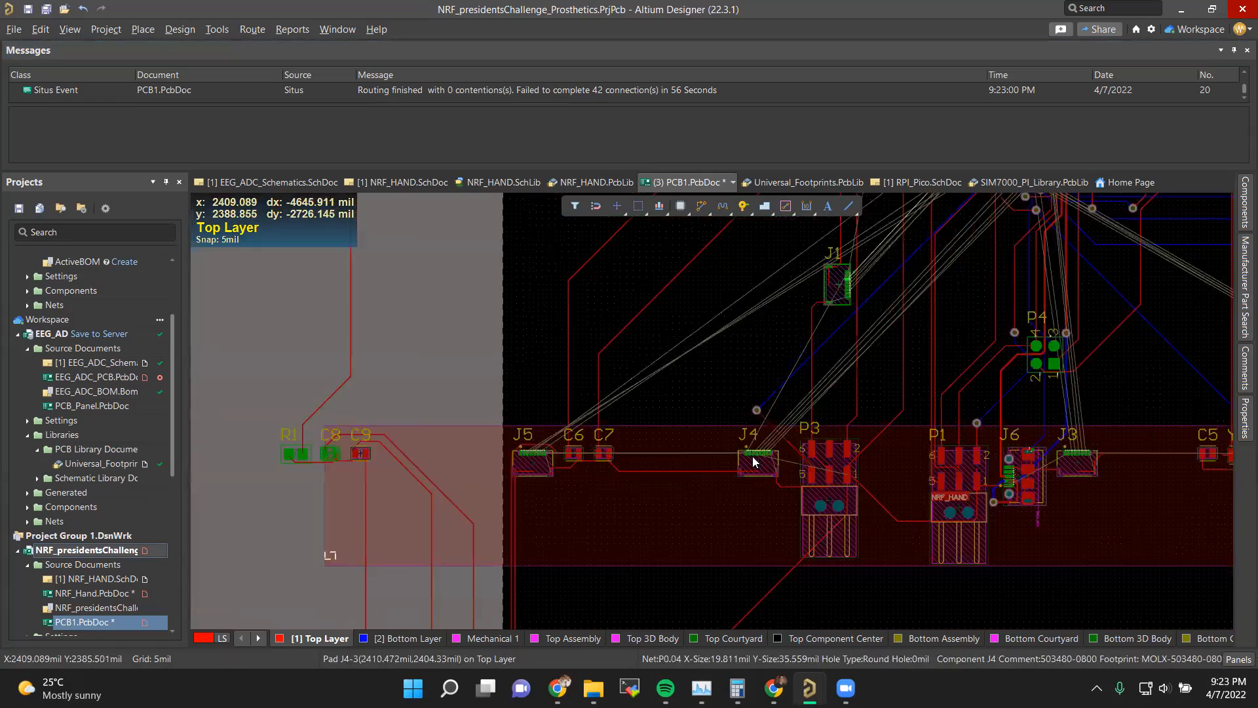
pyautogui.keyDown('ctrl'); pyautogui.scroll(-3, 754, 462); pyautogui.keyUp('ctrl')
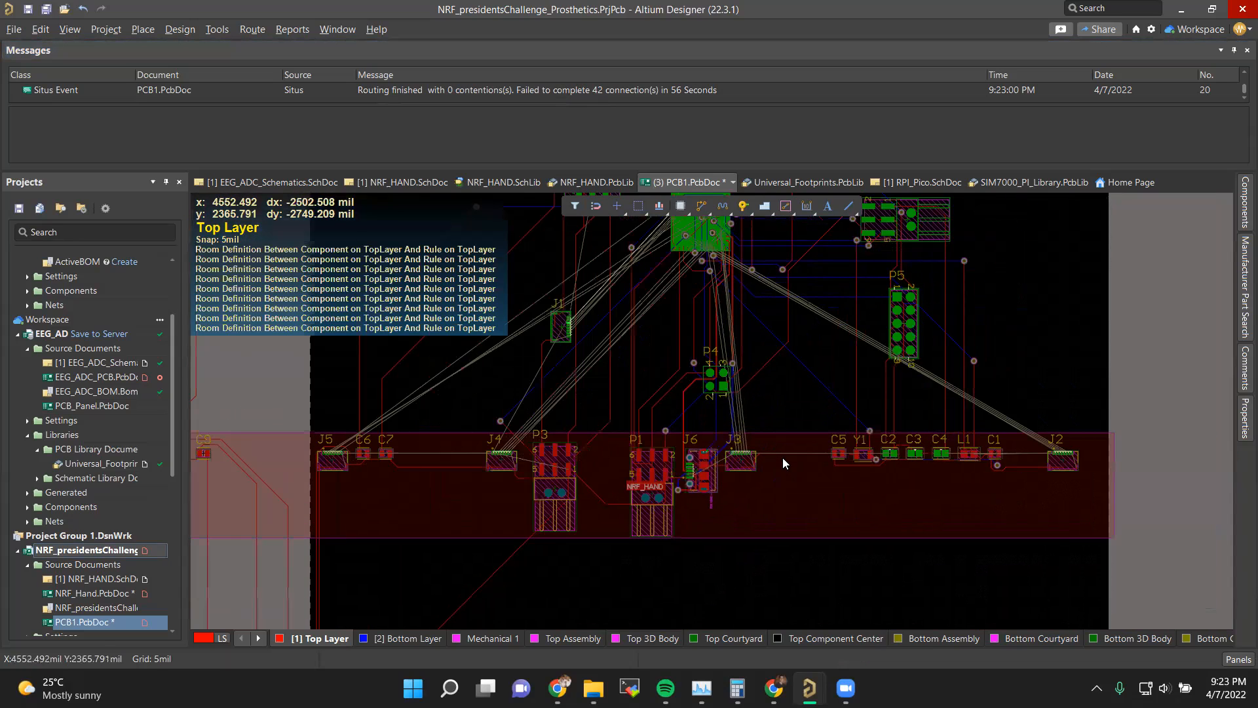
pyautogui.keyDown('ctrl'); pyautogui.scroll(-1, 782, 458); pyautogui.keyUp('ctrl')
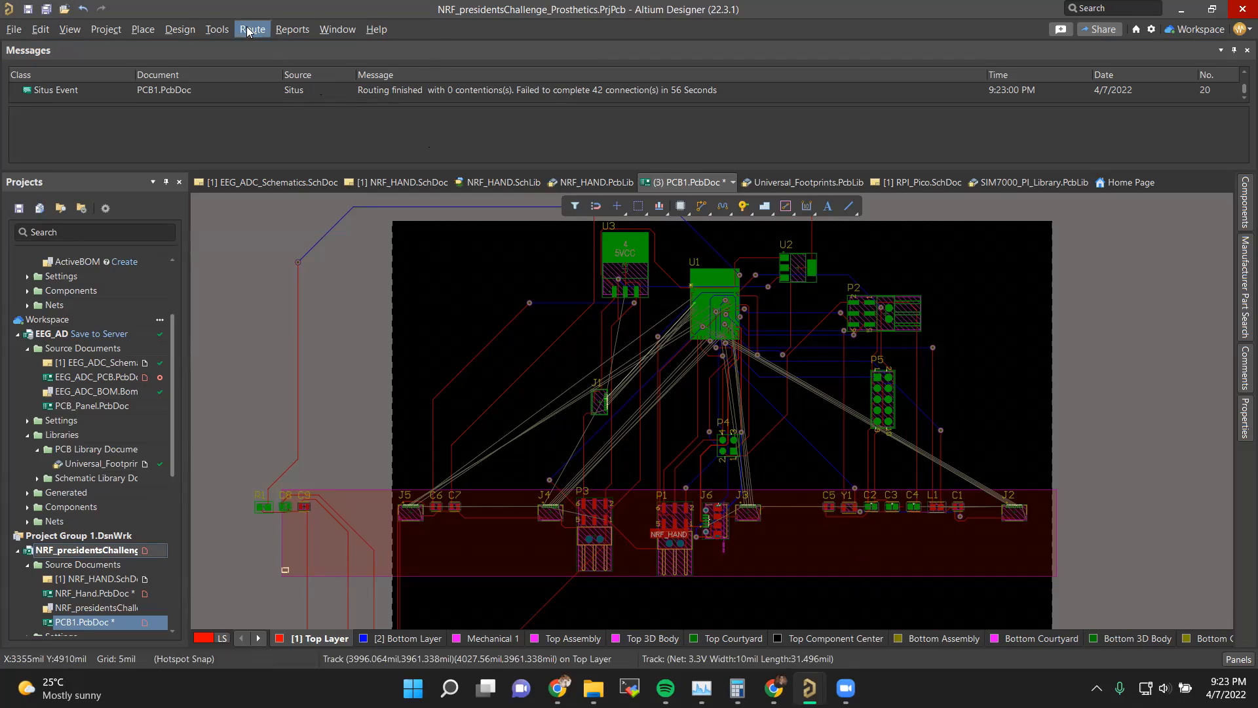
# Step: Generate a Board Information report for PCB1 from the Reports menu
pyautogui.click(288, 30)
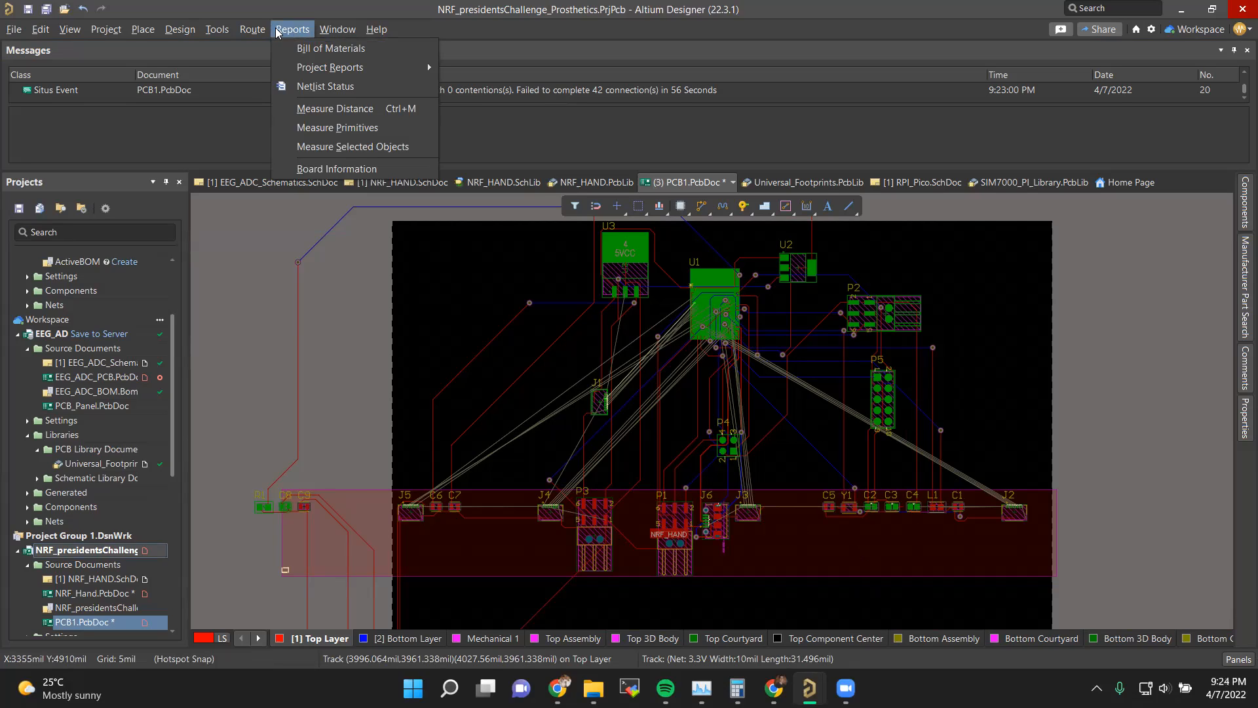
pyautogui.moveTo(224, 33)
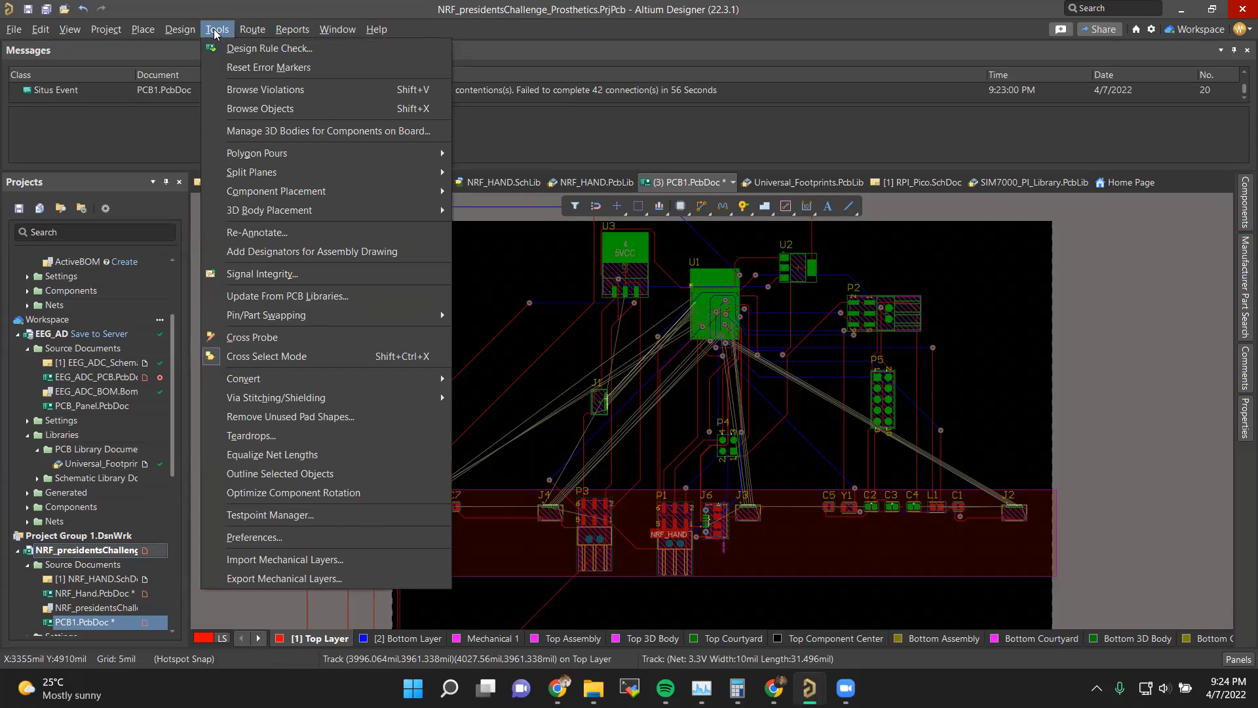
pyautogui.moveTo(264, 36)
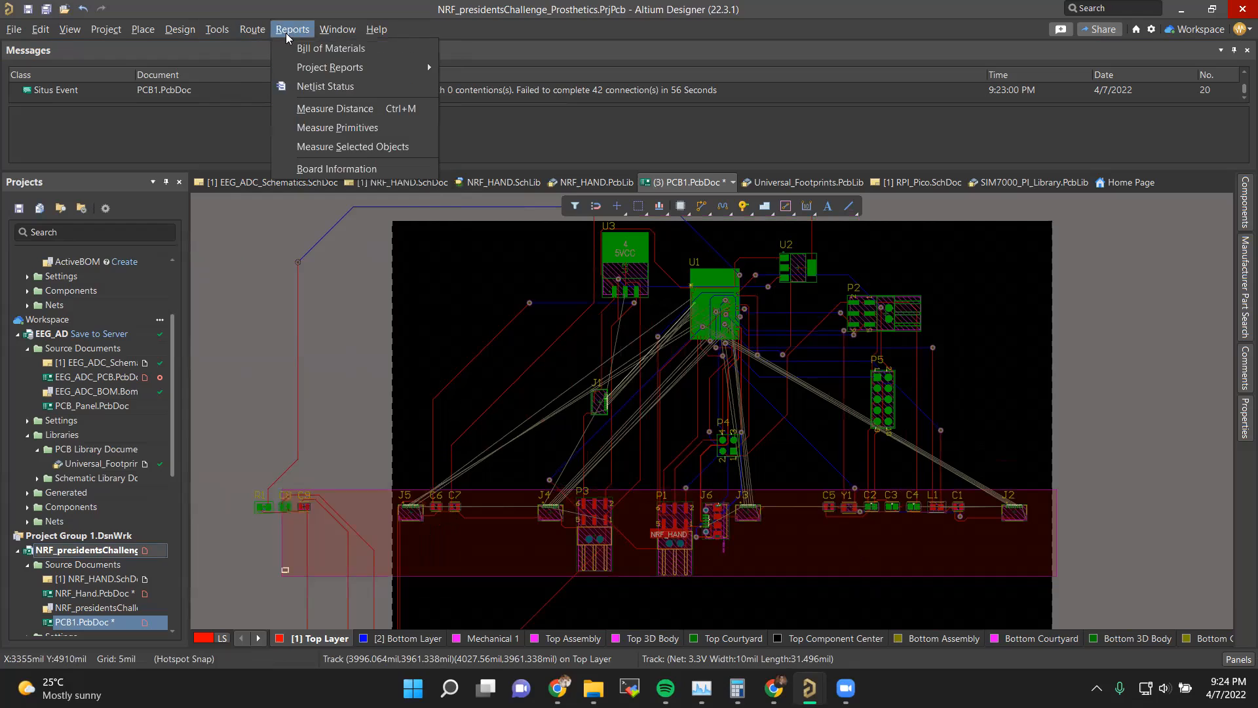
pyautogui.moveTo(326, 69)
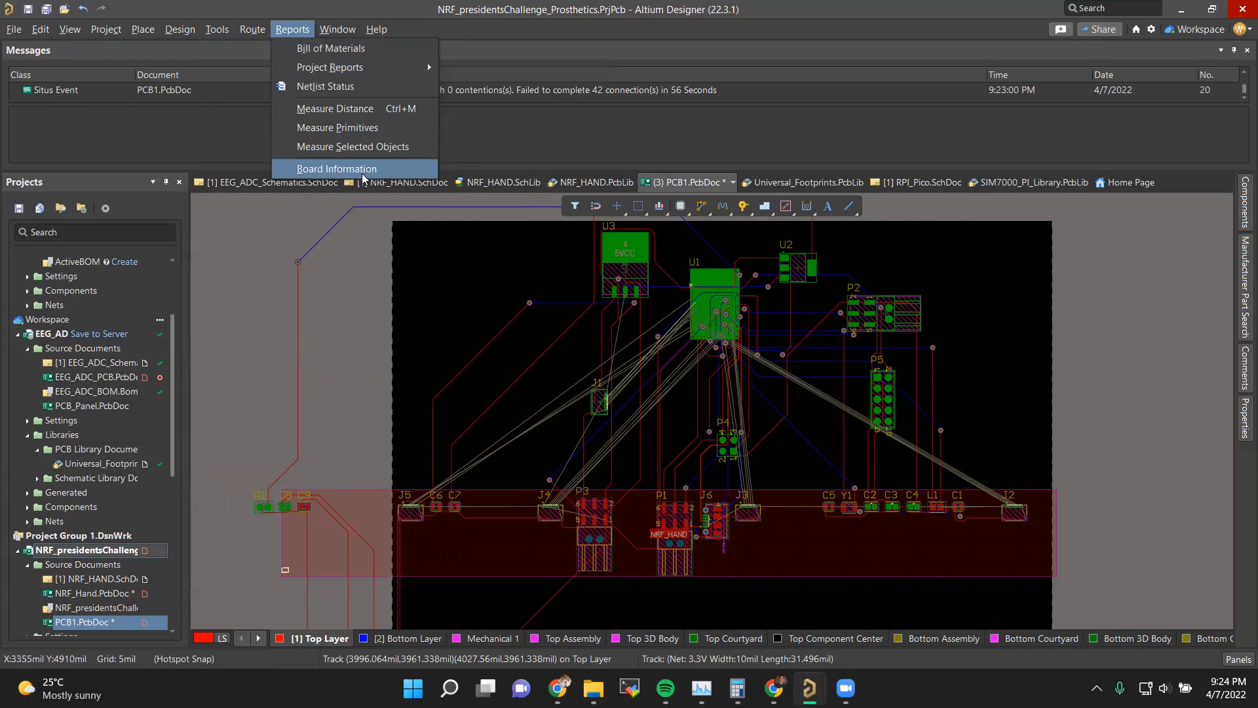
pyautogui.click(320, 169)
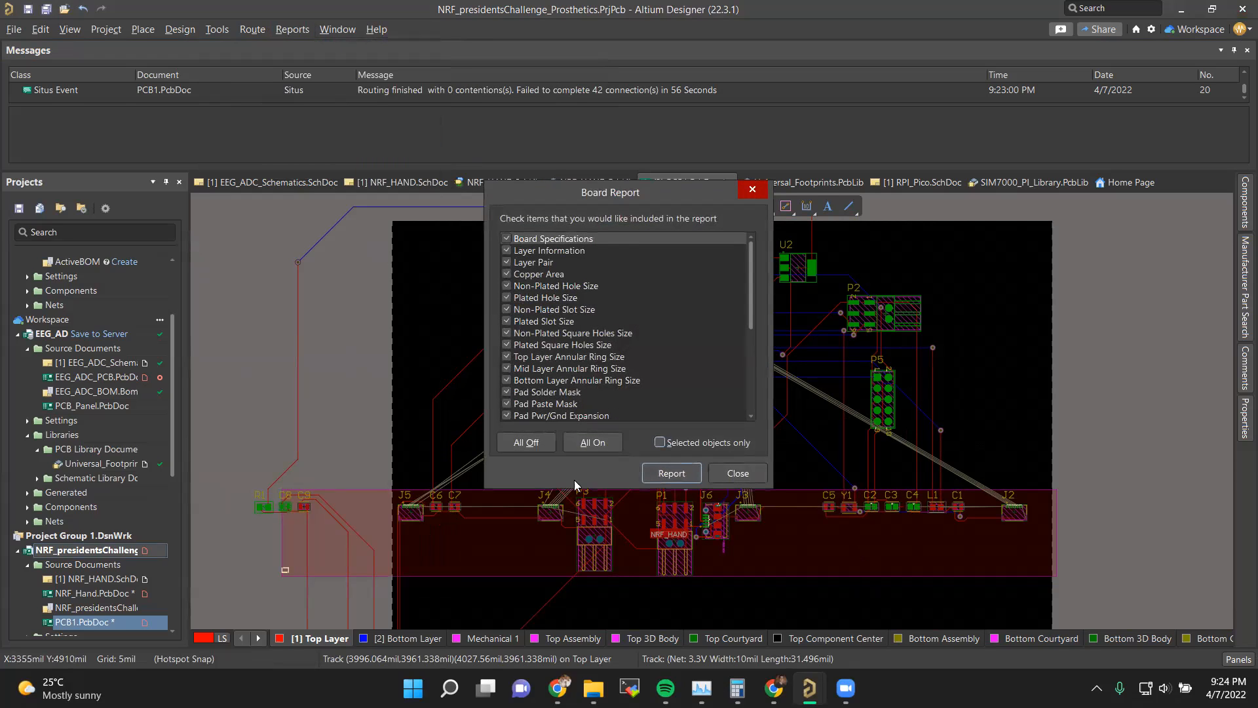
pyautogui.scroll(-4, 581, 408)
pyautogui.click(690, 472)
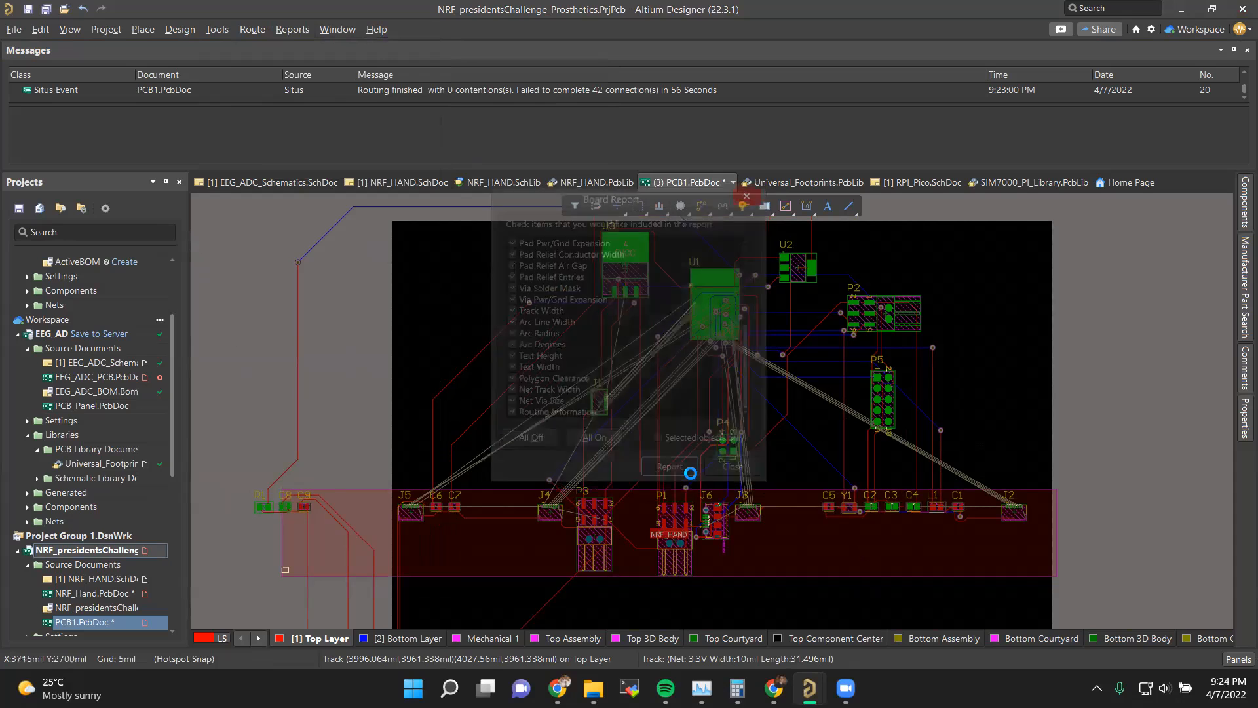
# Step: Scroll through the report's routing and layer details, then return to PCB1.PcbDoc
pyautogui.scroll(-1, 495, 420)
pyautogui.scroll(-4, 494, 420)
pyautogui.scroll(3, 319, 383)
pyautogui.scroll(-2, 295, 390)
pyautogui.scroll(-8, 293, 391)
pyautogui.scroll(12, 421, 267)
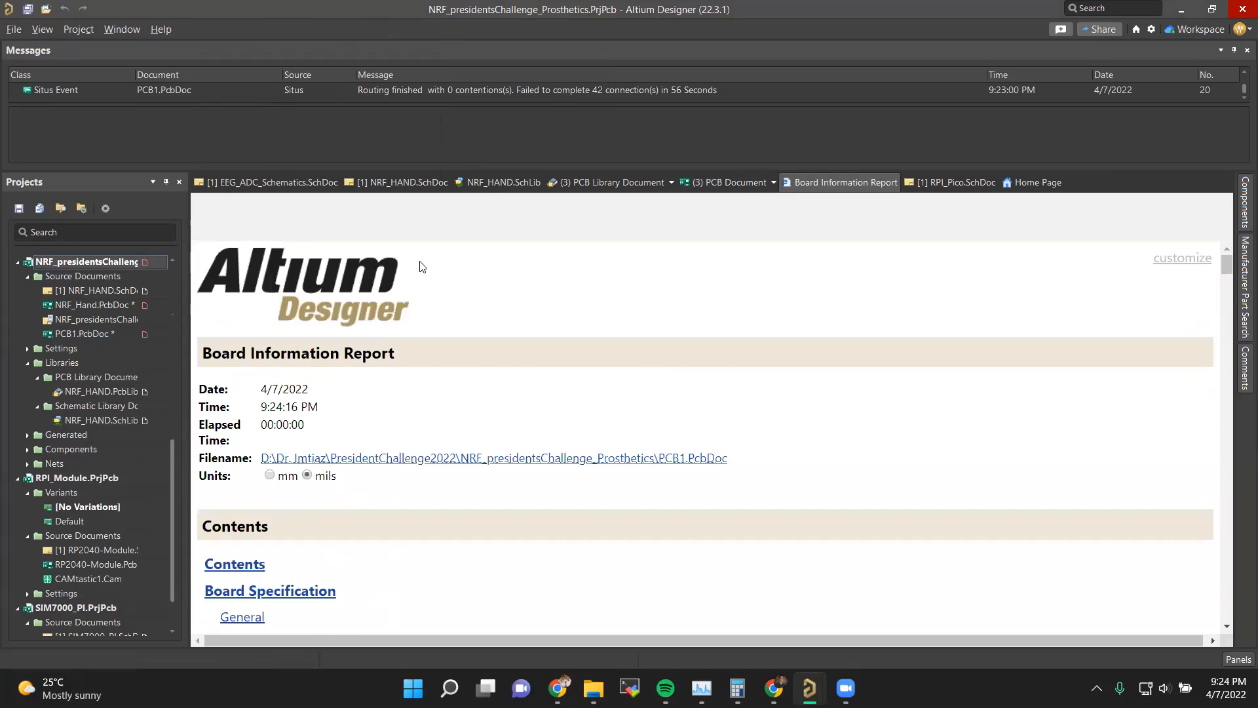
pyautogui.click(731, 188)
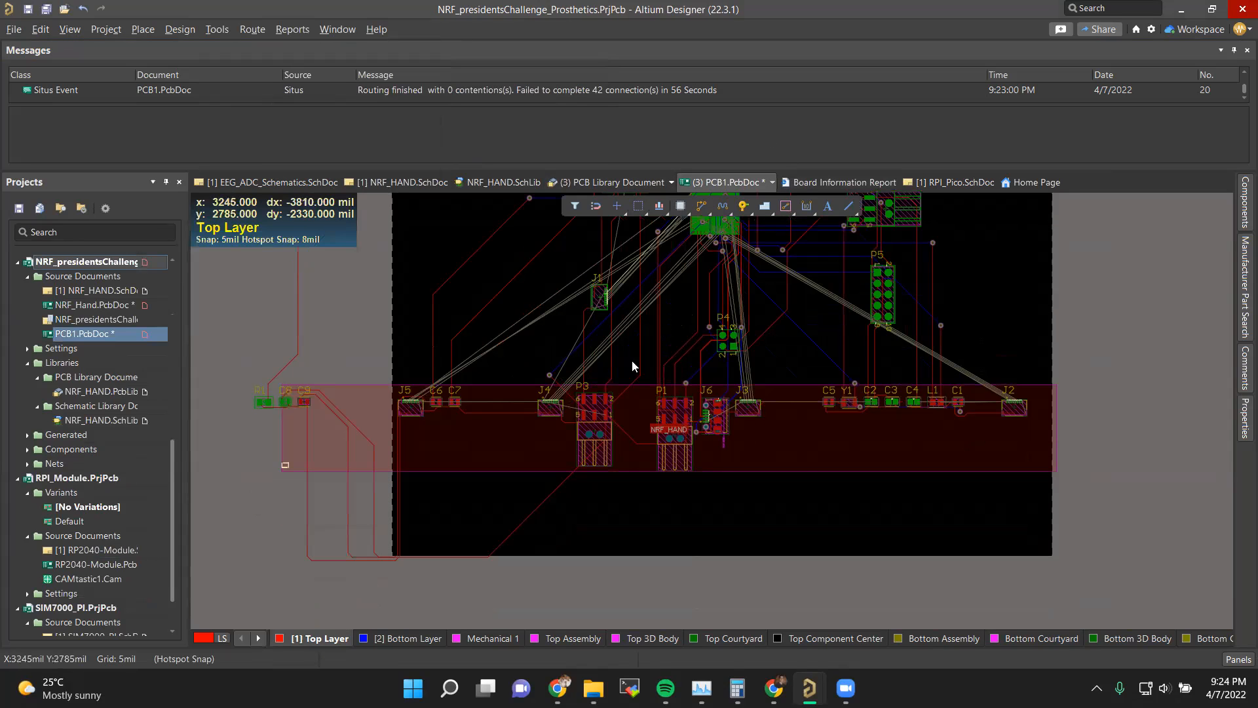
# Step: Browse the Design menu, select the routing status message, then bring up the Tools menu
pyautogui.click(180, 29)
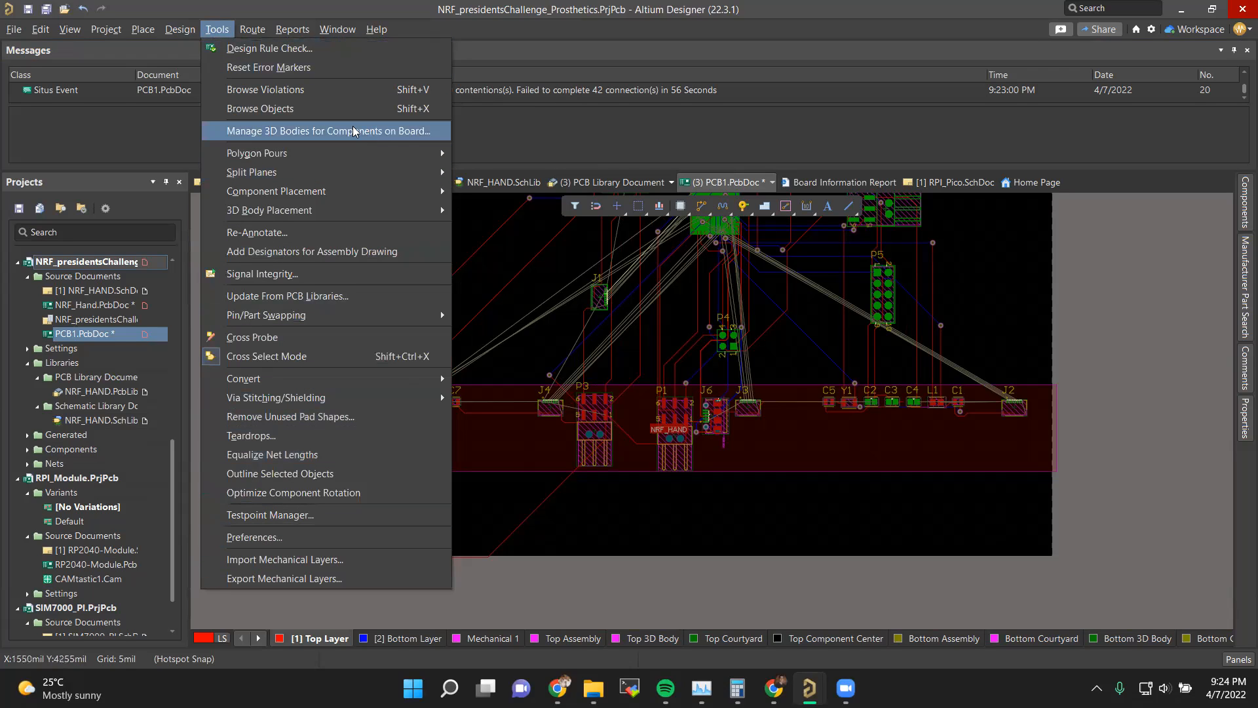
pyautogui.click(551, 351)
pyautogui.scroll(4, 553, 354)
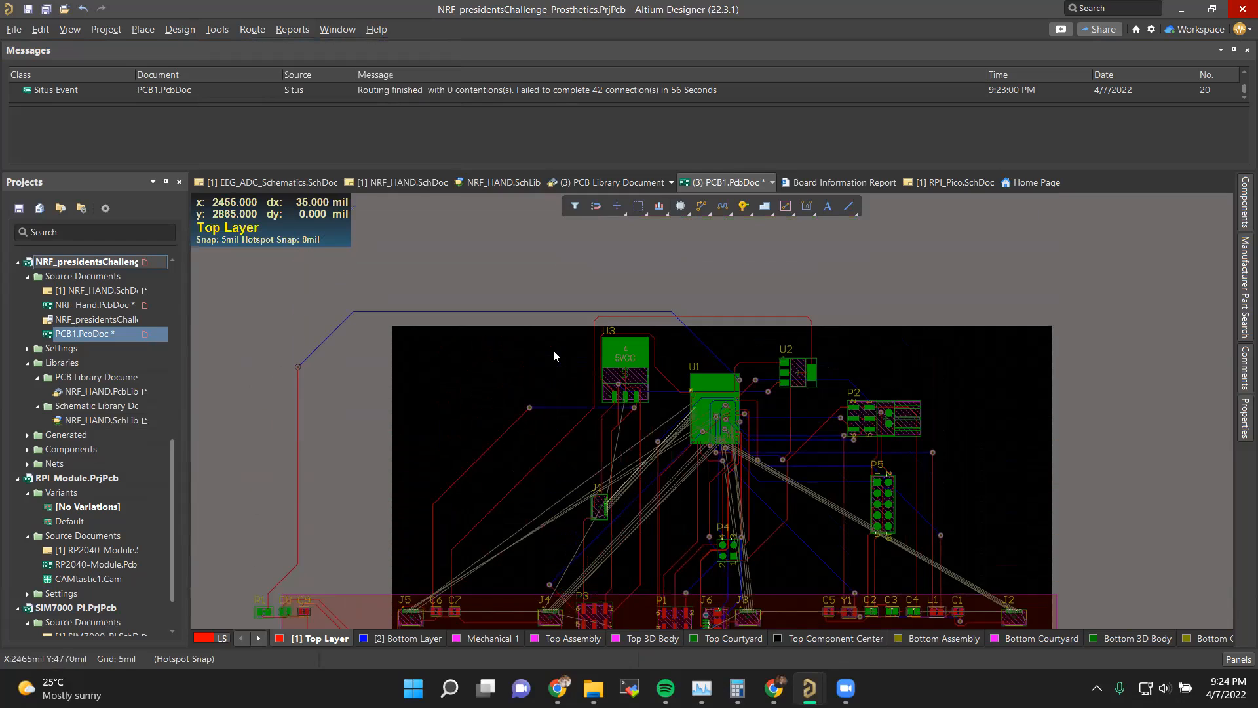
pyautogui.scroll(-2, 553, 350)
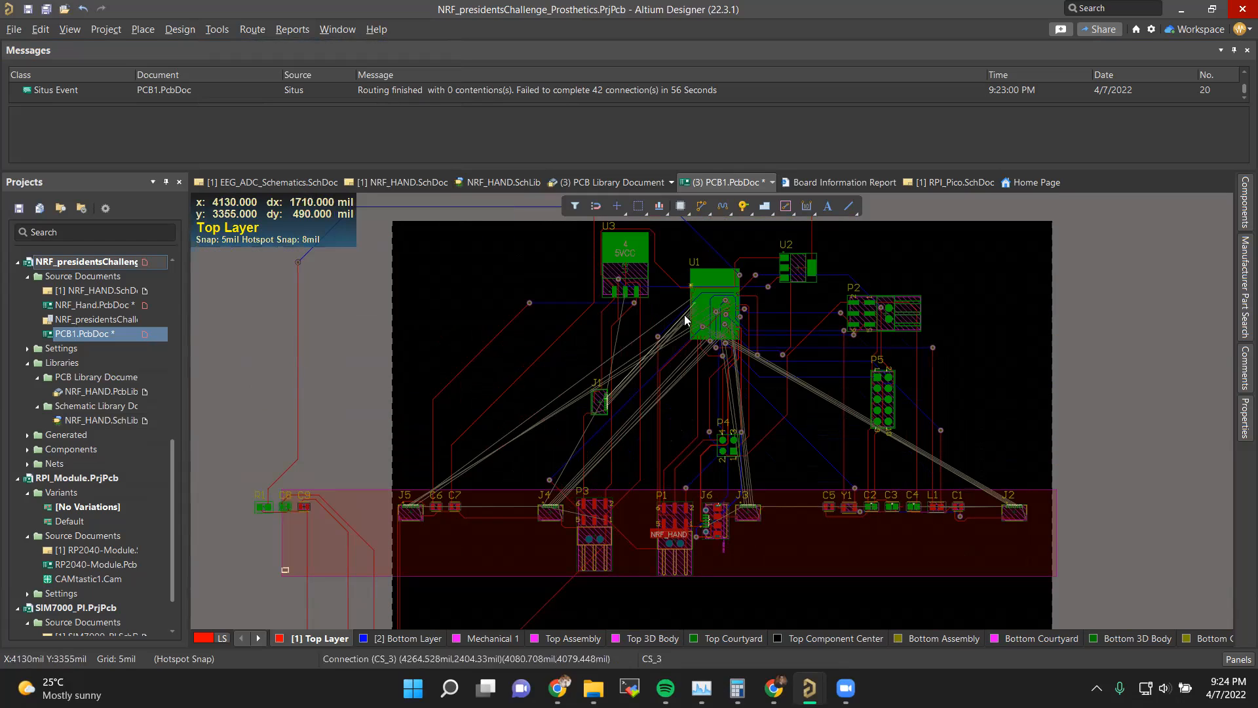
pyautogui.click(566, 89)
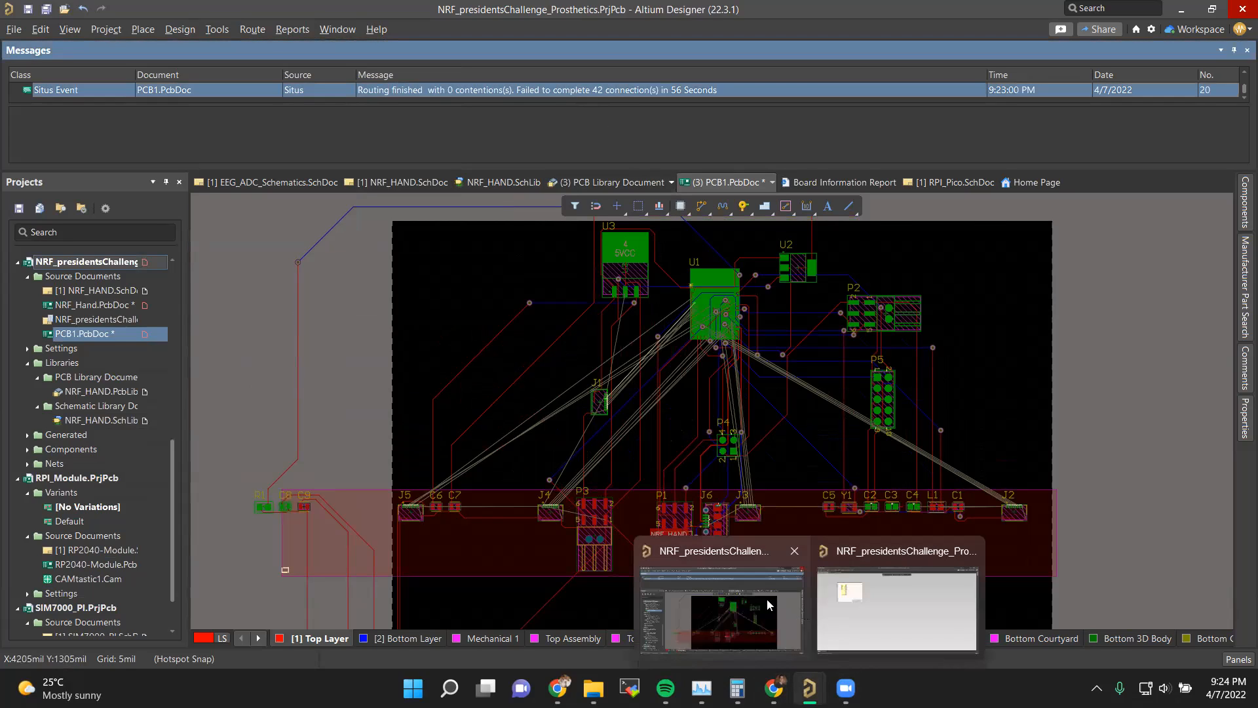
pyautogui.click(761, 598)
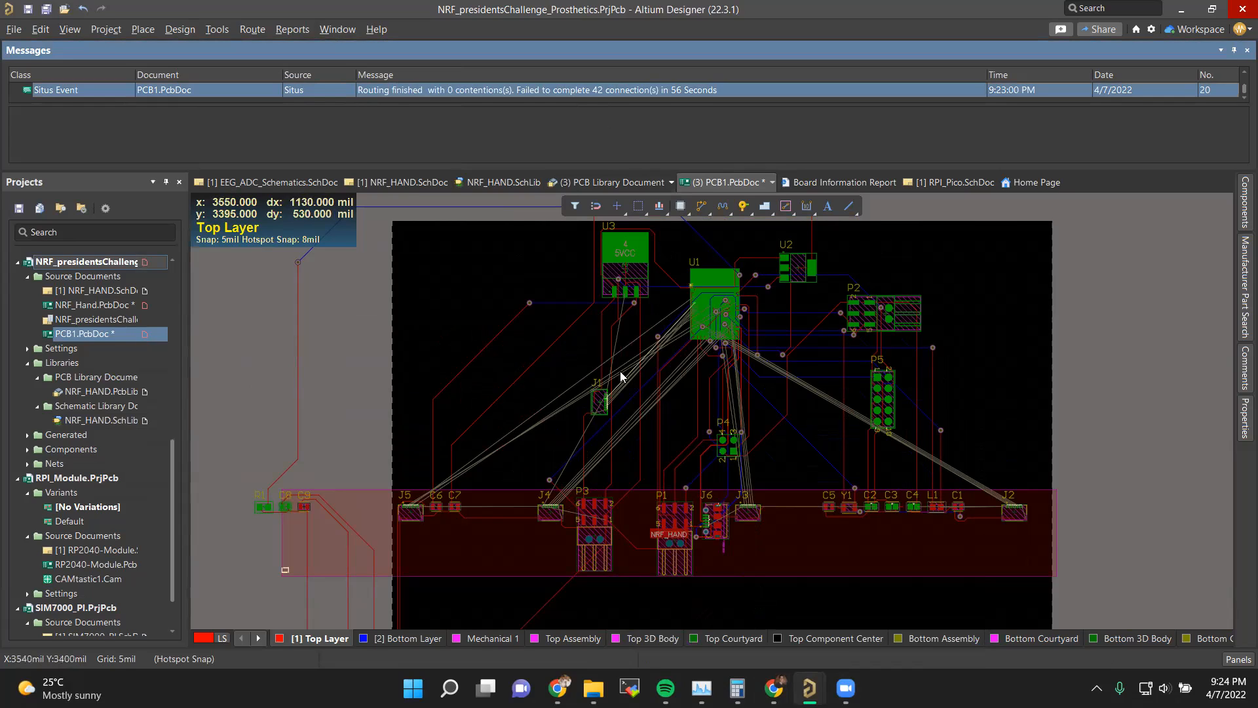
pyautogui.click(256, 36)
# Step: Run a Design Rule Check on PCB1, producing a report with 132 rule violations
pyautogui.moveTo(213, 33)
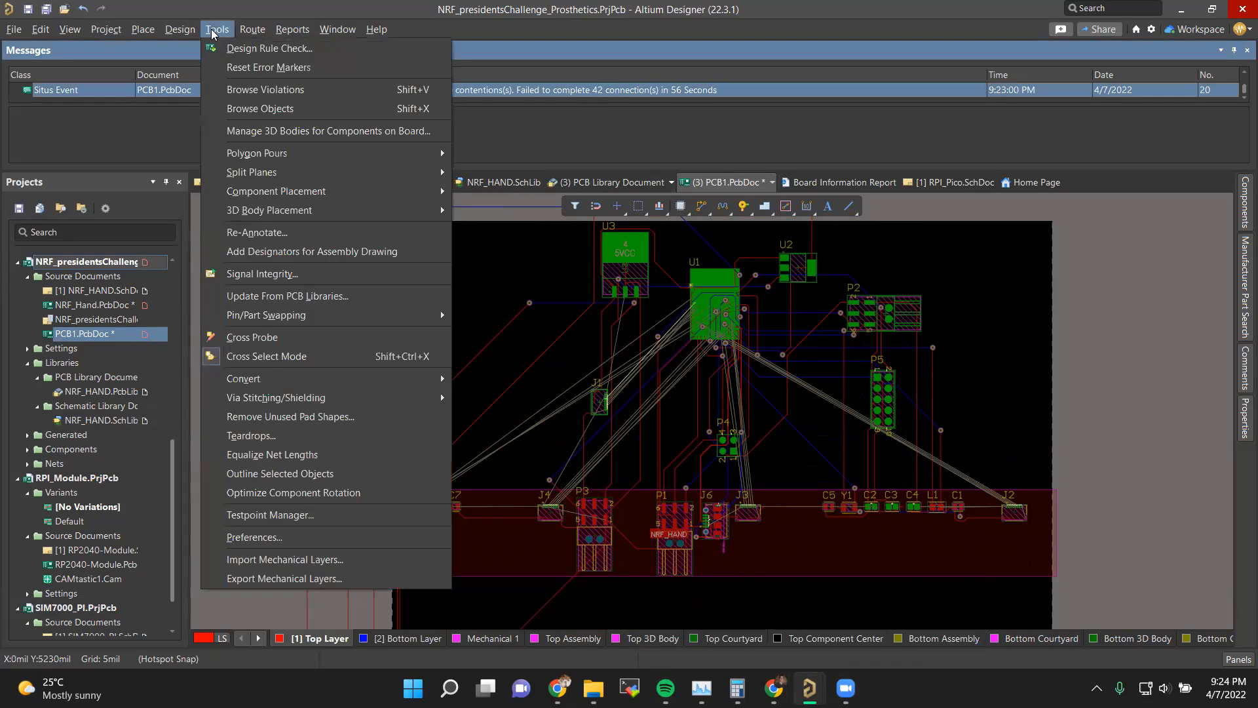
pyautogui.click(226, 49)
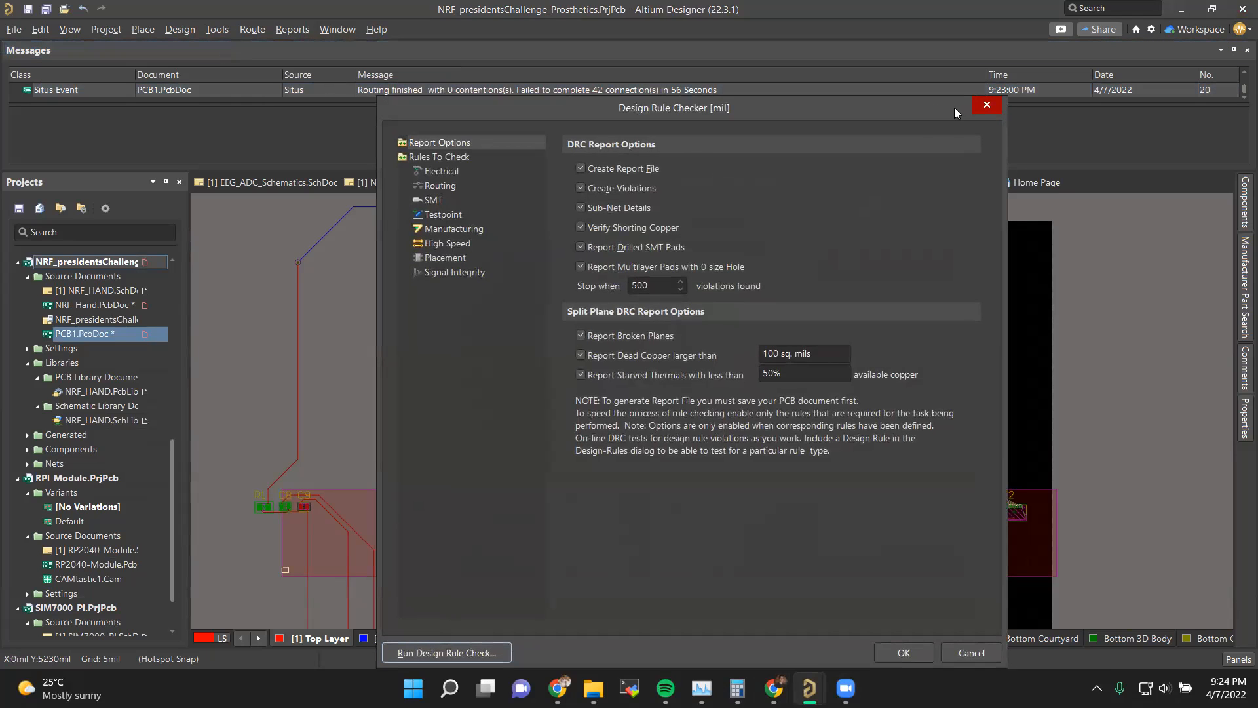
pyautogui.click(986, 104)
pyautogui.click(217, 30)
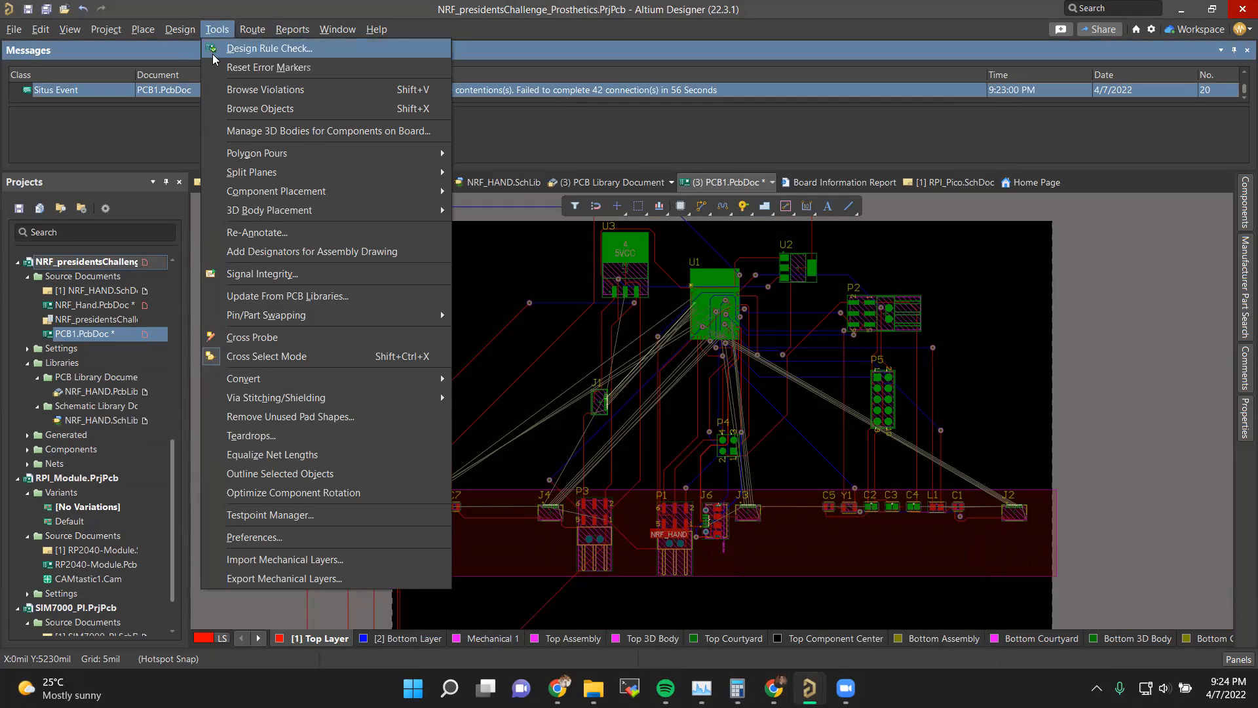
pyautogui.click(223, 51)
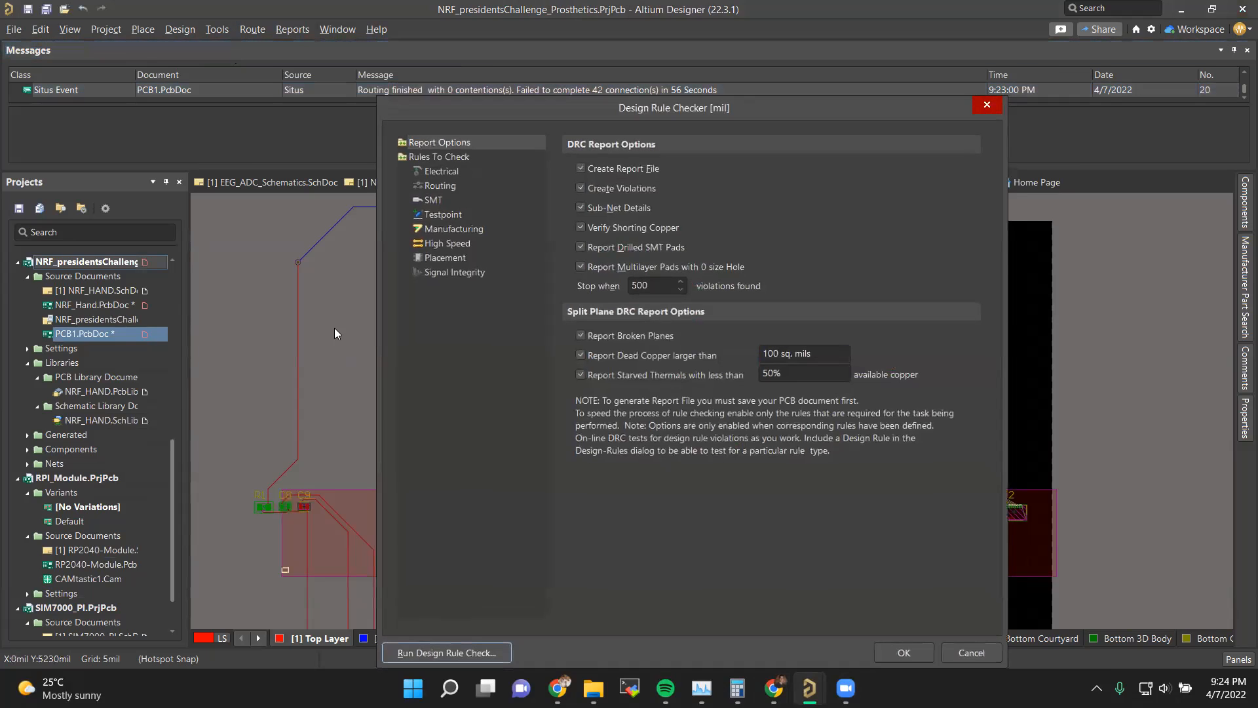
pyautogui.click(450, 652)
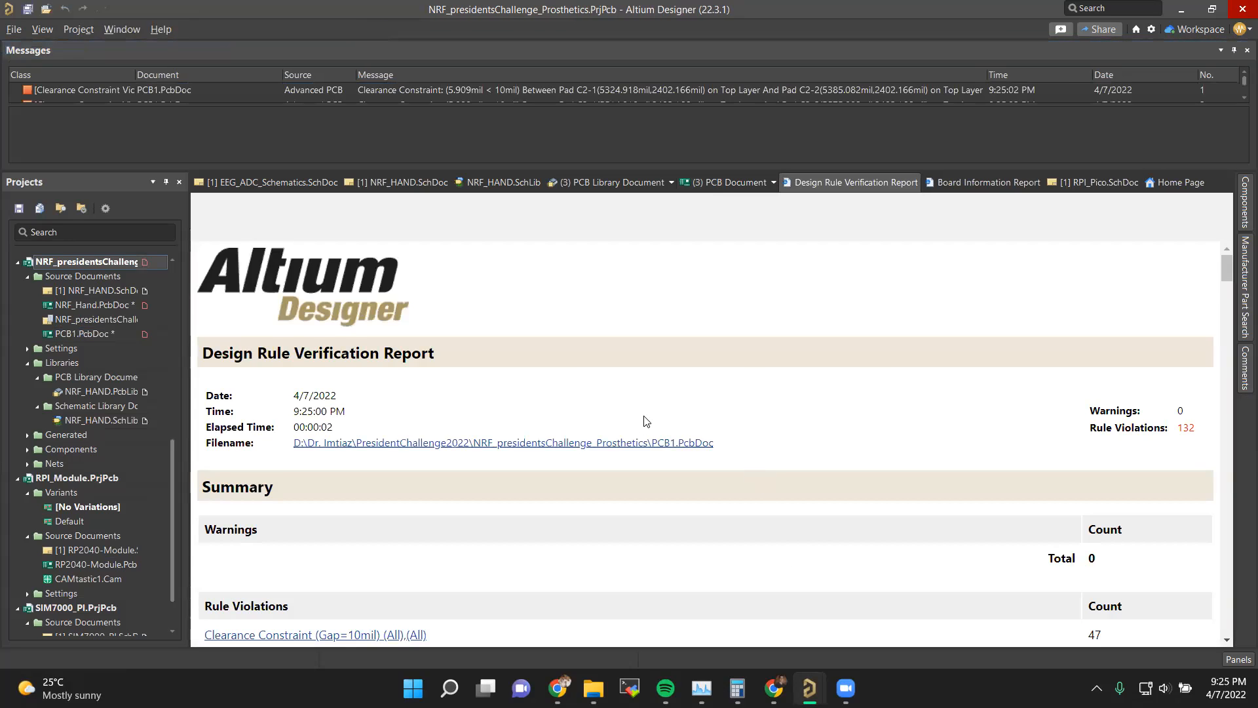
# Step: Jump to the Un-Routed Net Constraint violations in the rule verification report
pyautogui.scroll(-3, 646, 421)
pyautogui.moveTo(1089, 263); pyautogui.dragTo(1173, 264)
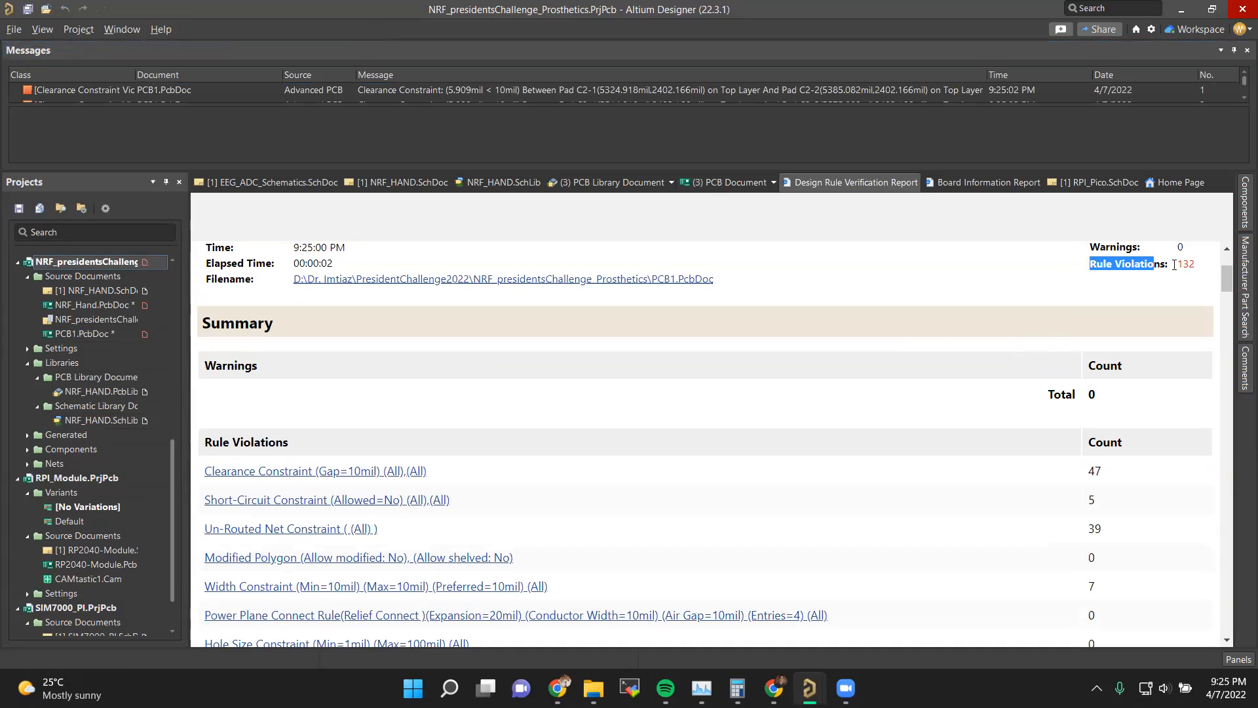
pyautogui.scroll(-1, 422, 336)
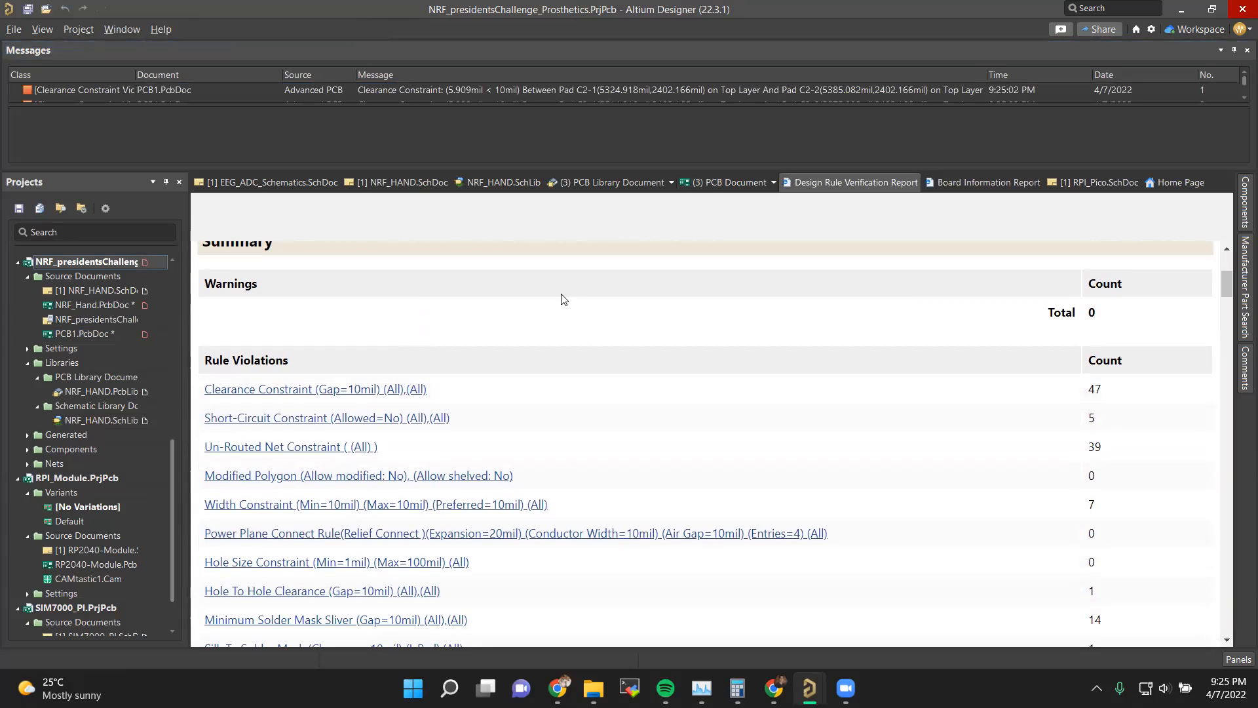
pyautogui.scroll(5, 561, 298)
pyautogui.scroll(-5, 531, 454)
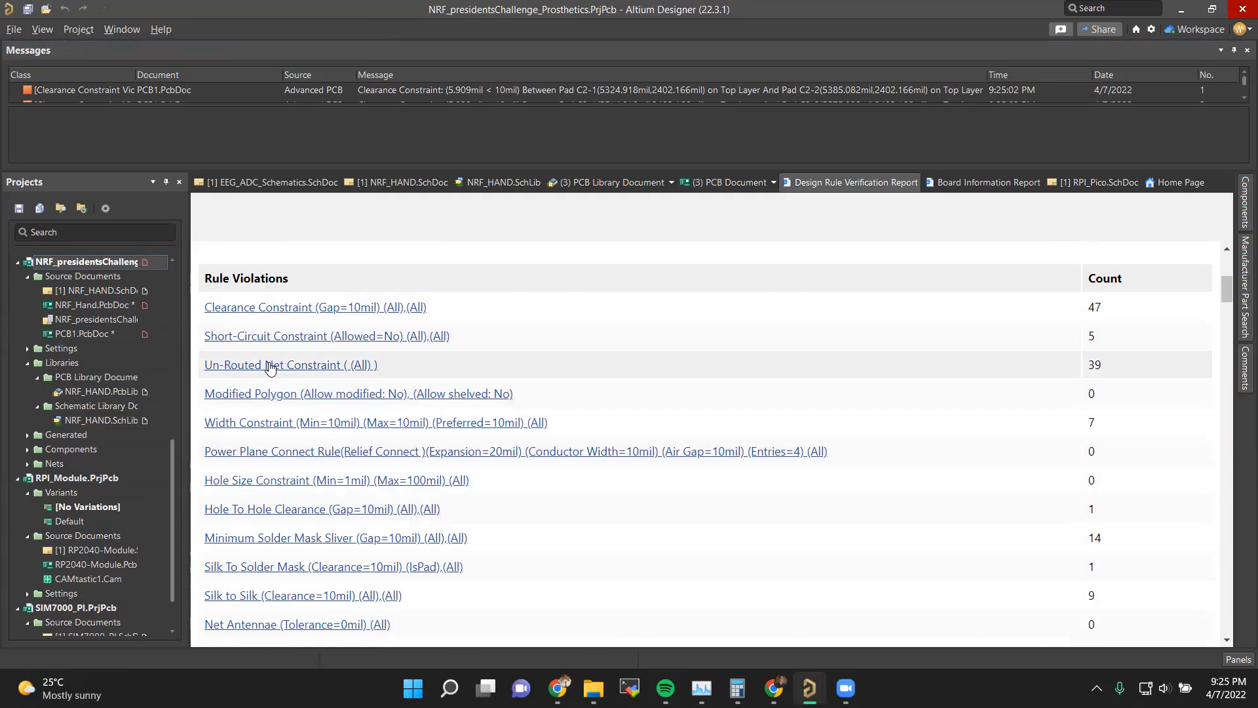
pyautogui.click(270, 365)
# Step: Jump to the unrouted 3.3V connection from J3-1 to C2-2 on the board
pyautogui.scroll(-10, 412, 419)
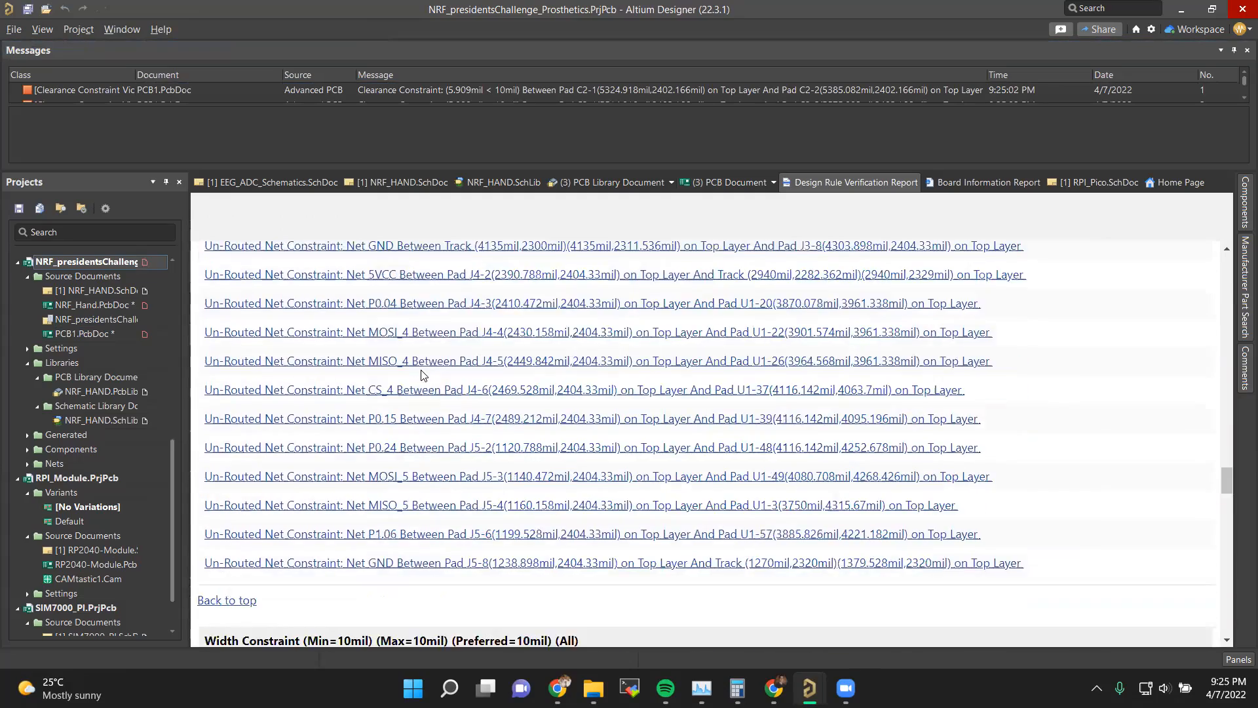
pyautogui.scroll(6, 422, 375)
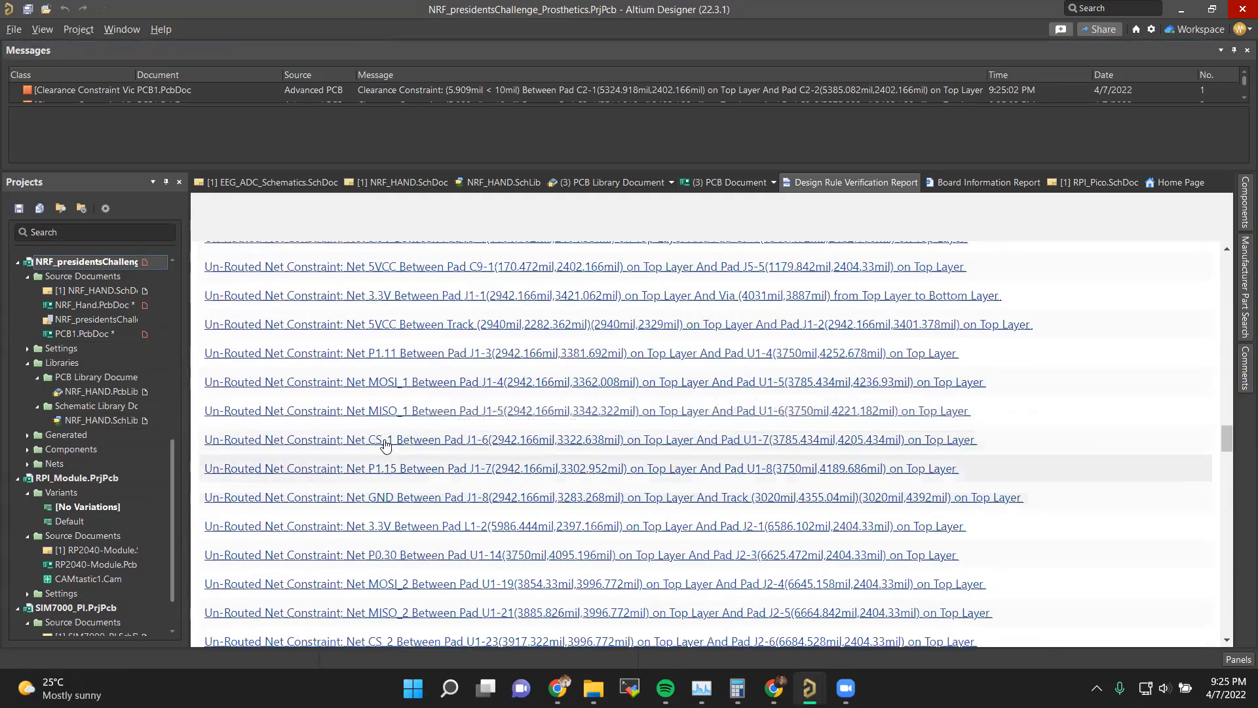
pyautogui.scroll(5, 381, 308)
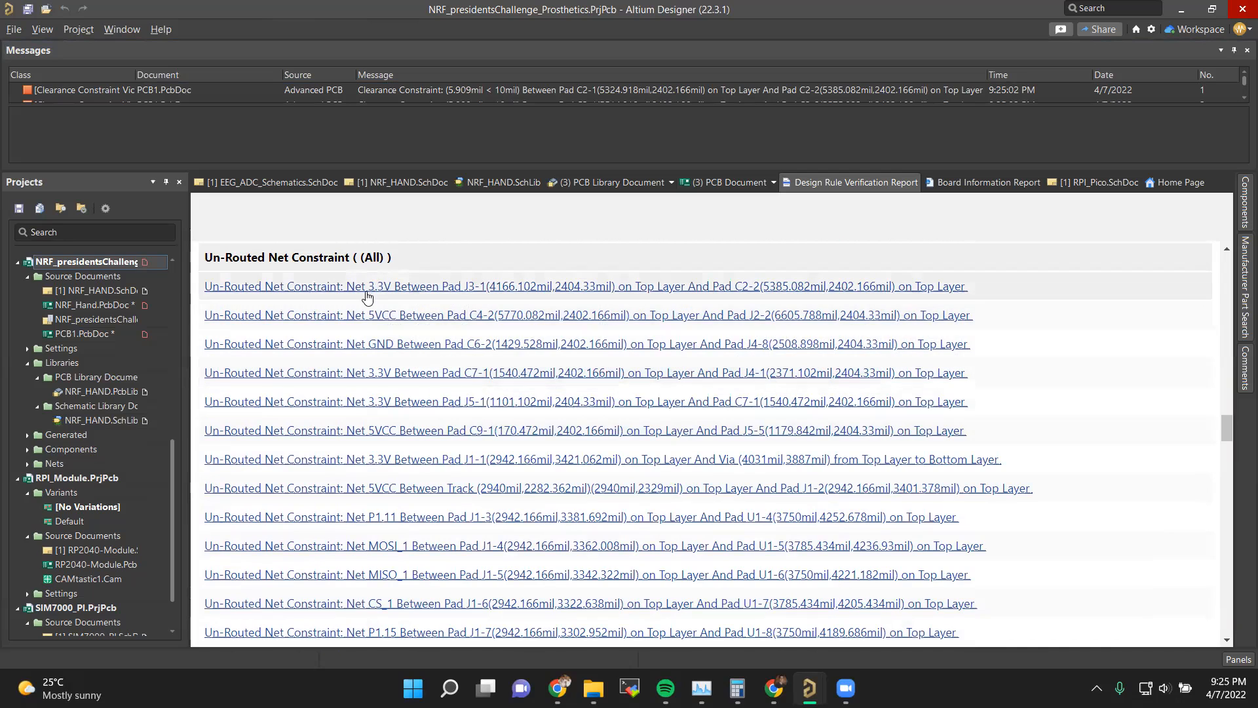
pyautogui.click(304, 290)
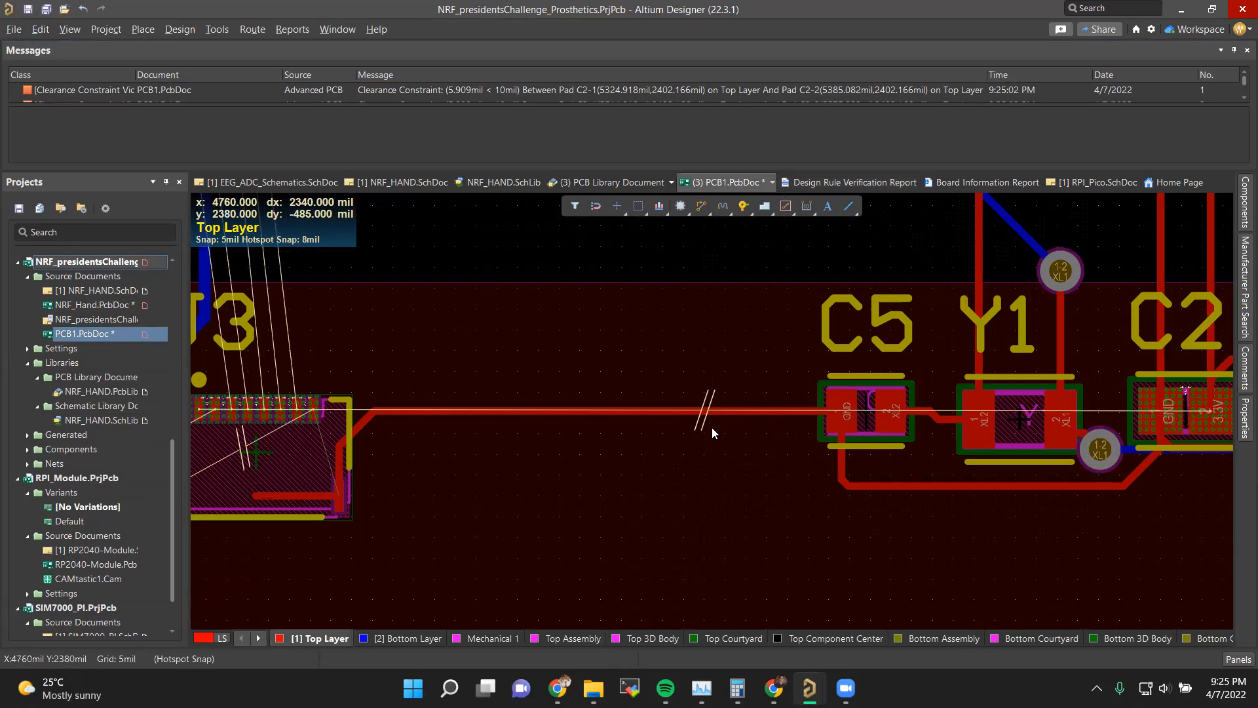
# Step: Start a 3.3V track at C2 pad 2, dropping a via to the bottom layer and running left
pyautogui.keyDown('ctrl'); pyautogui.scroll(-1, 618, 457); pyautogui.keyUp('ctrl')
pyautogui.keyDown('ctrl'); pyautogui.scroll(3, 1061, 481); pyautogui.keyUp('ctrl')
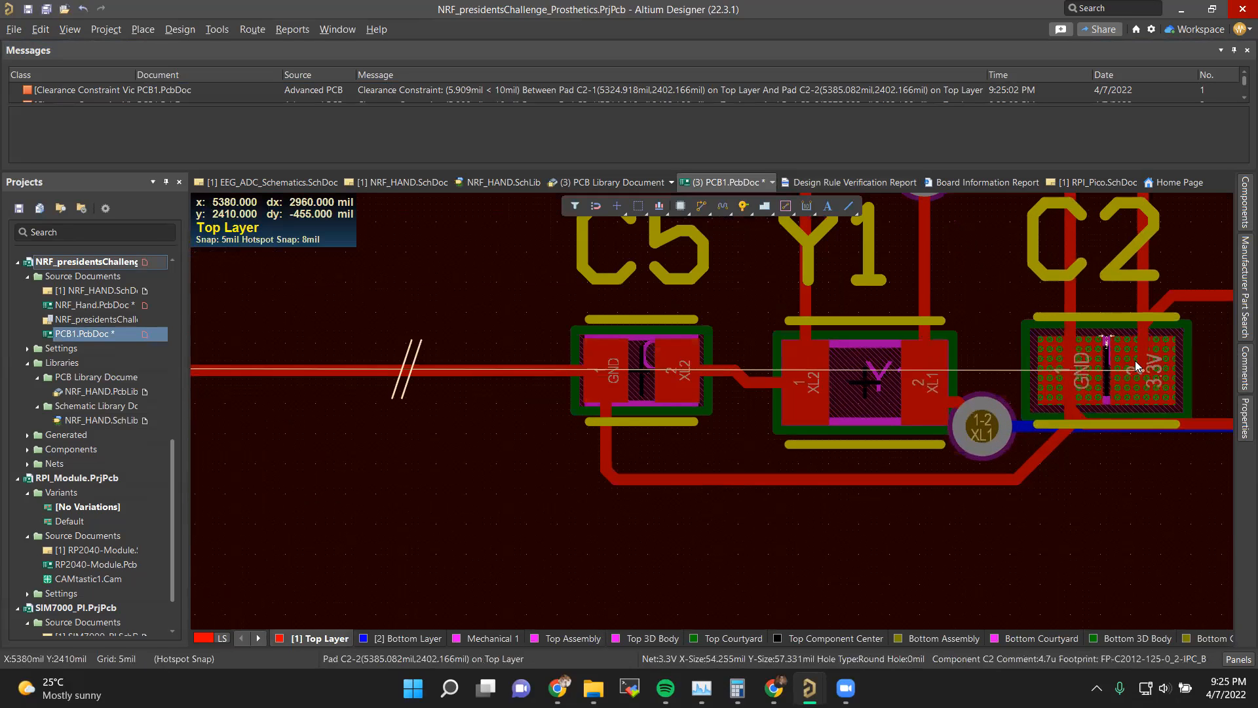
pyautogui.keyDown('ctrl'); pyautogui.scroll(-2, 1114, 419); pyautogui.keyUp('ctrl')
pyautogui.keyDown('ctrl'); pyautogui.scroll(1, 1097, 467); pyautogui.keyUp('ctrl')
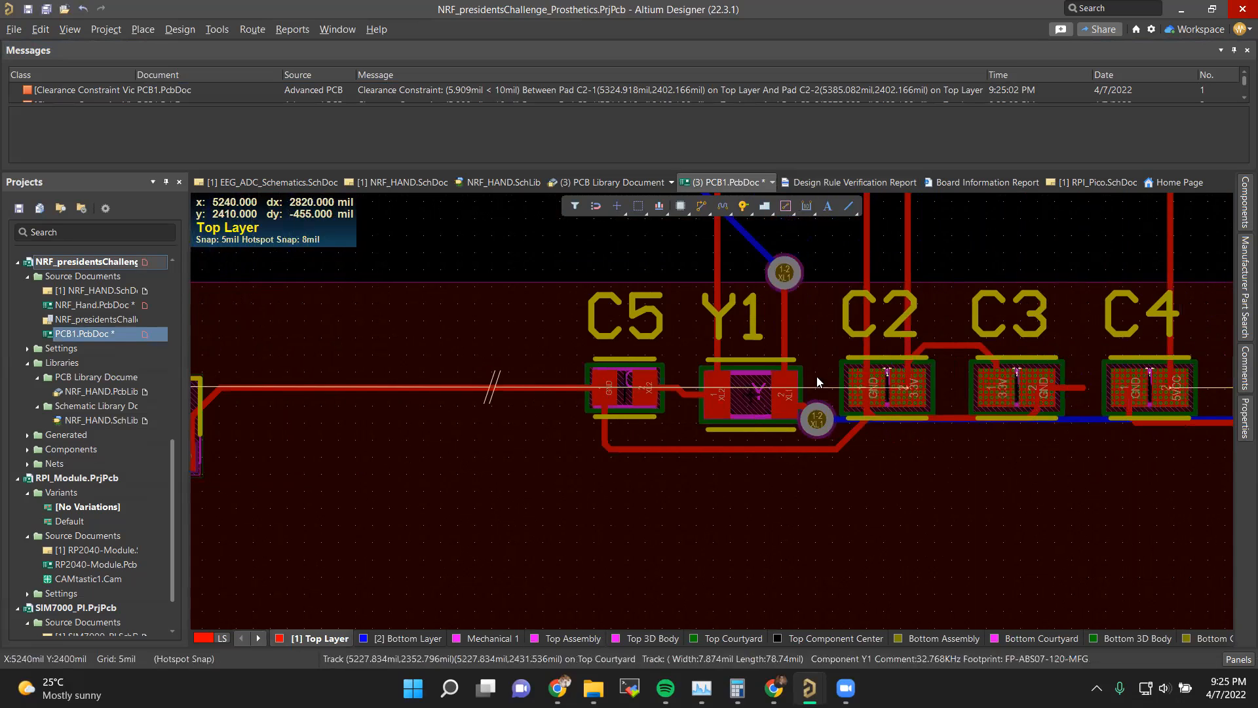
pyautogui.keyDown('ctrl'); pyautogui.scroll(3, 943, 393); pyautogui.keyUp('ctrl')
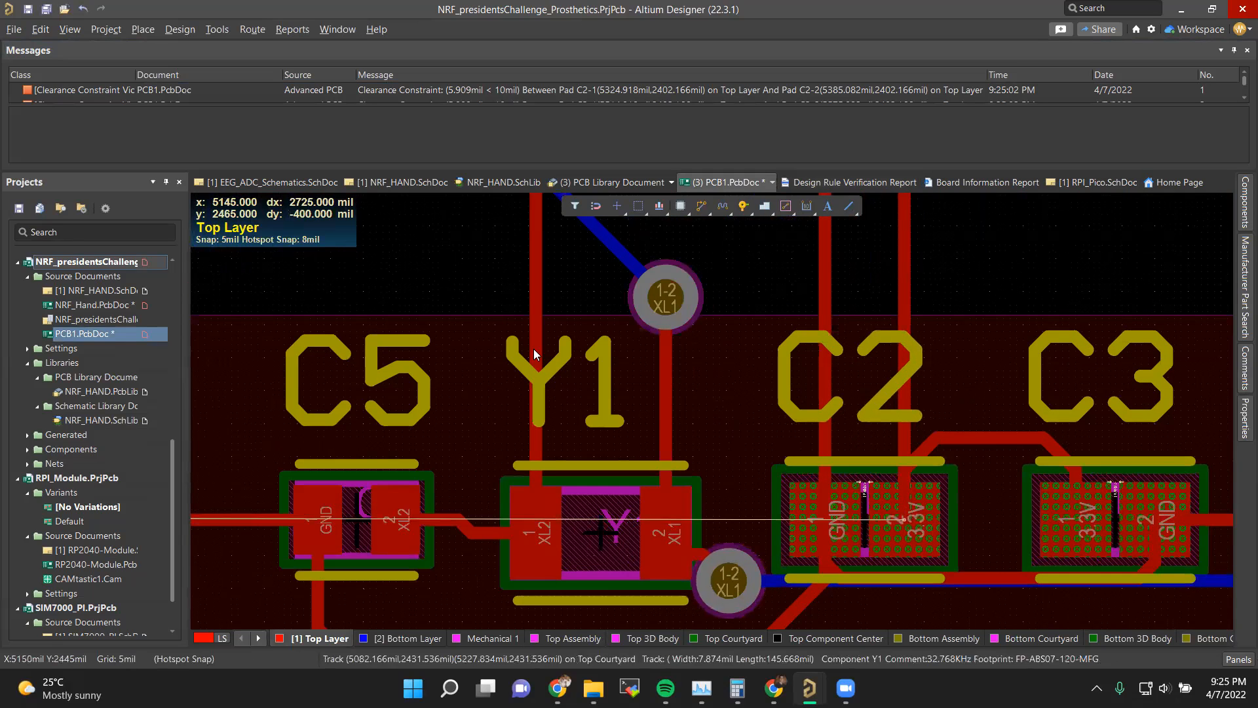
pyautogui.click(709, 205)
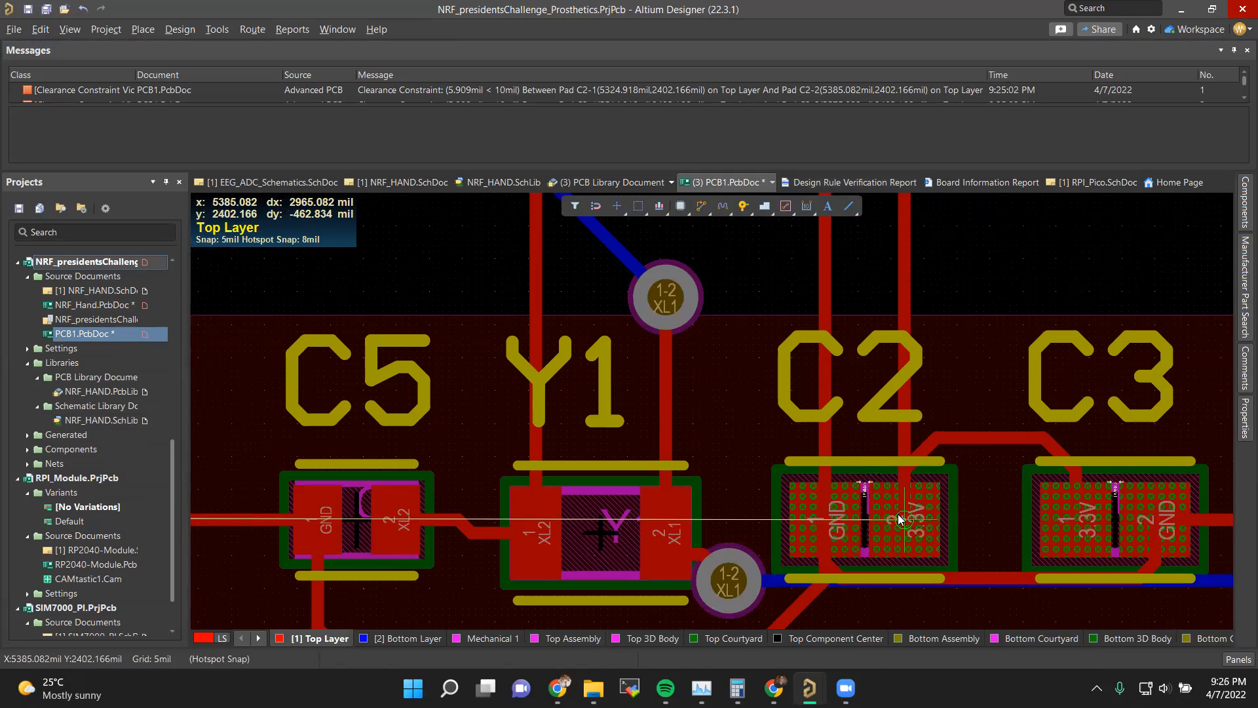
pyautogui.click(900, 520)
pyautogui.press('KP_Multiply')
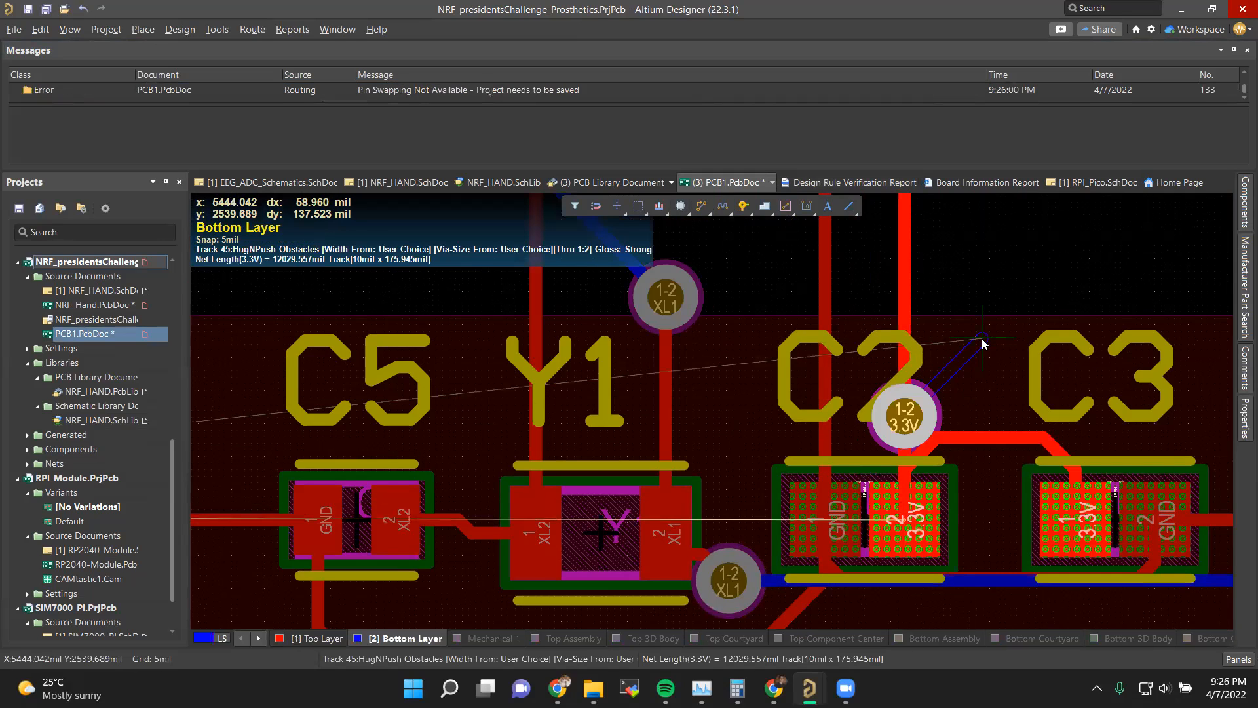
pyautogui.click(981, 339)
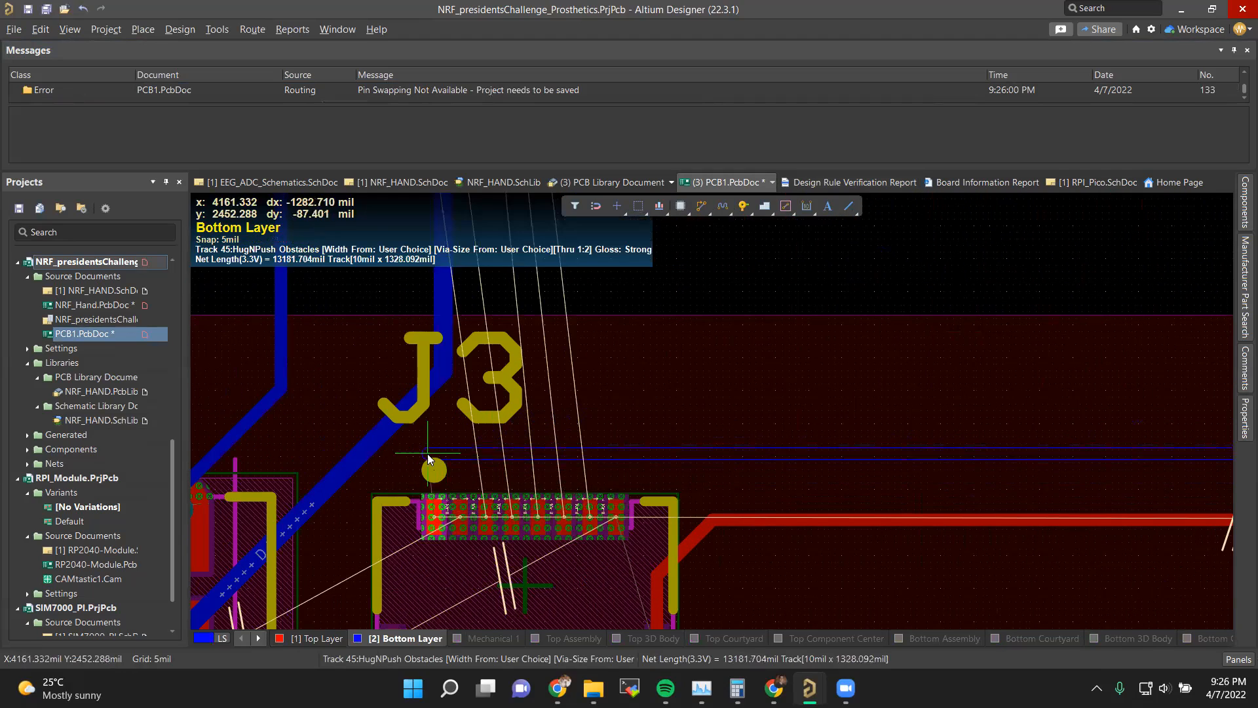
# Step: Via back to the top layer near J3 and finish the 3.3V track on J3 pad 1
pyautogui.press('KP_Multiply')
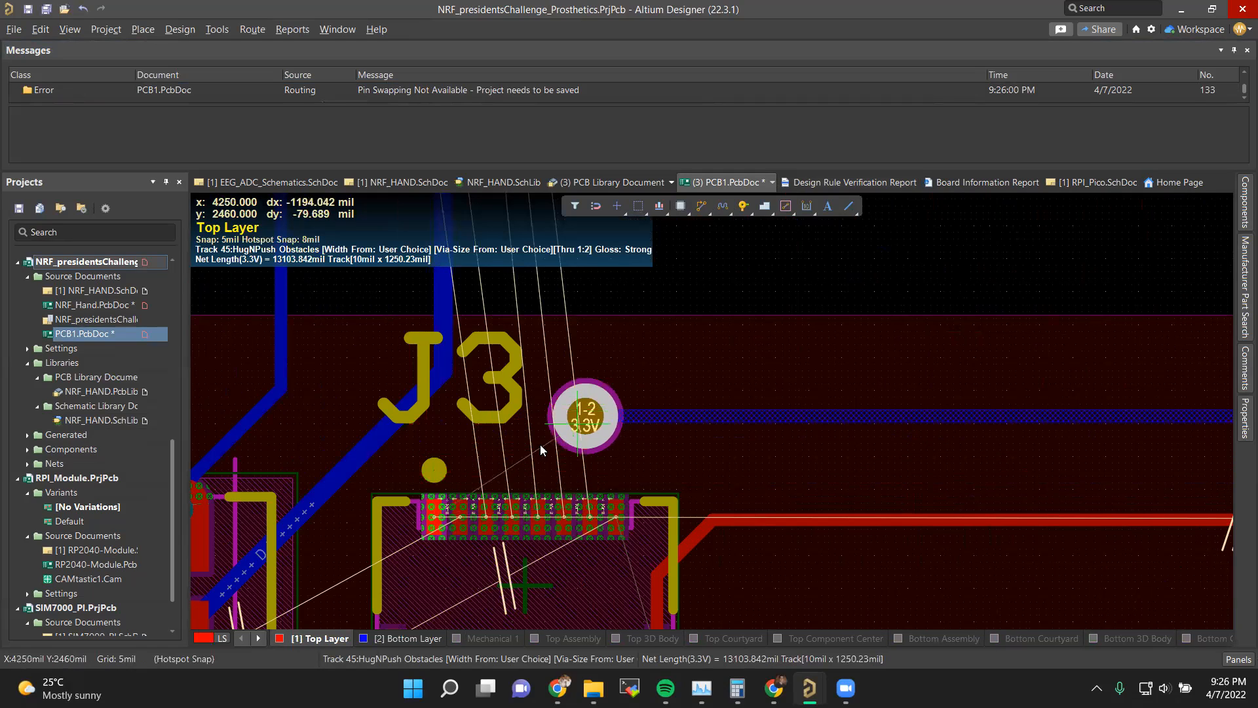
pyautogui.click(522, 436)
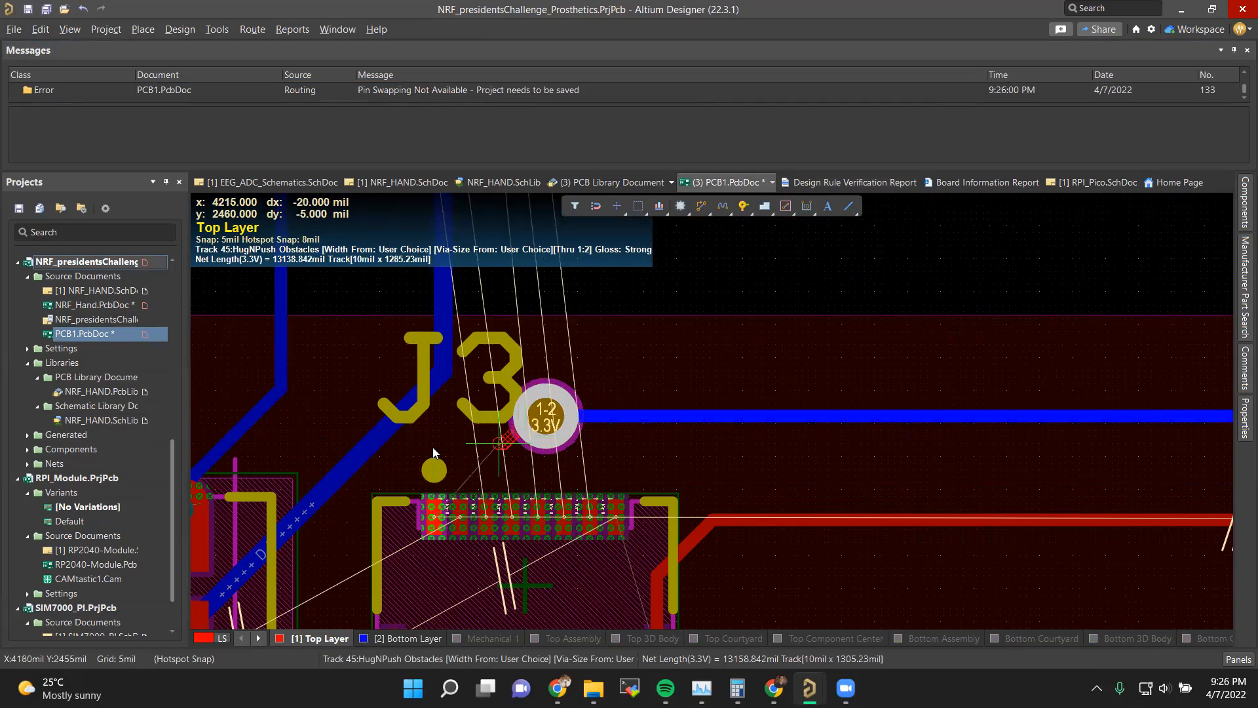
pyautogui.click(440, 518)
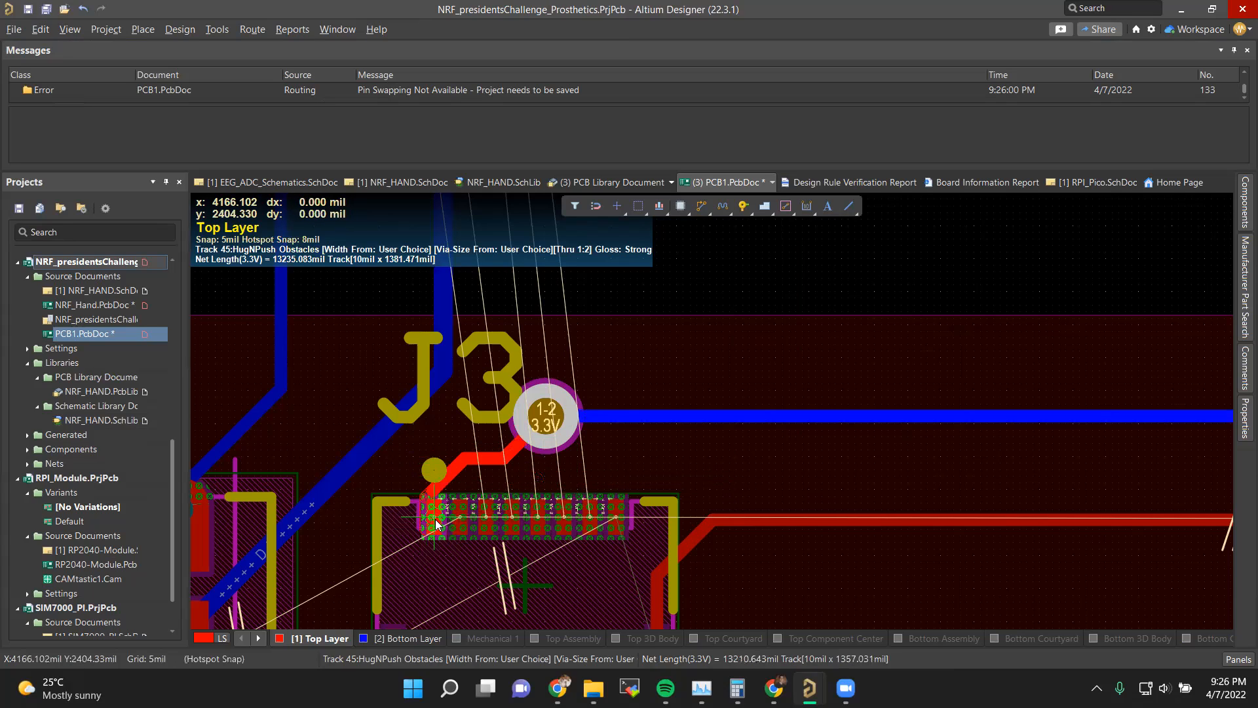
pyautogui.keyDown('ctrl'); pyautogui.scroll(3, 433, 523); pyautogui.keyUp('ctrl')
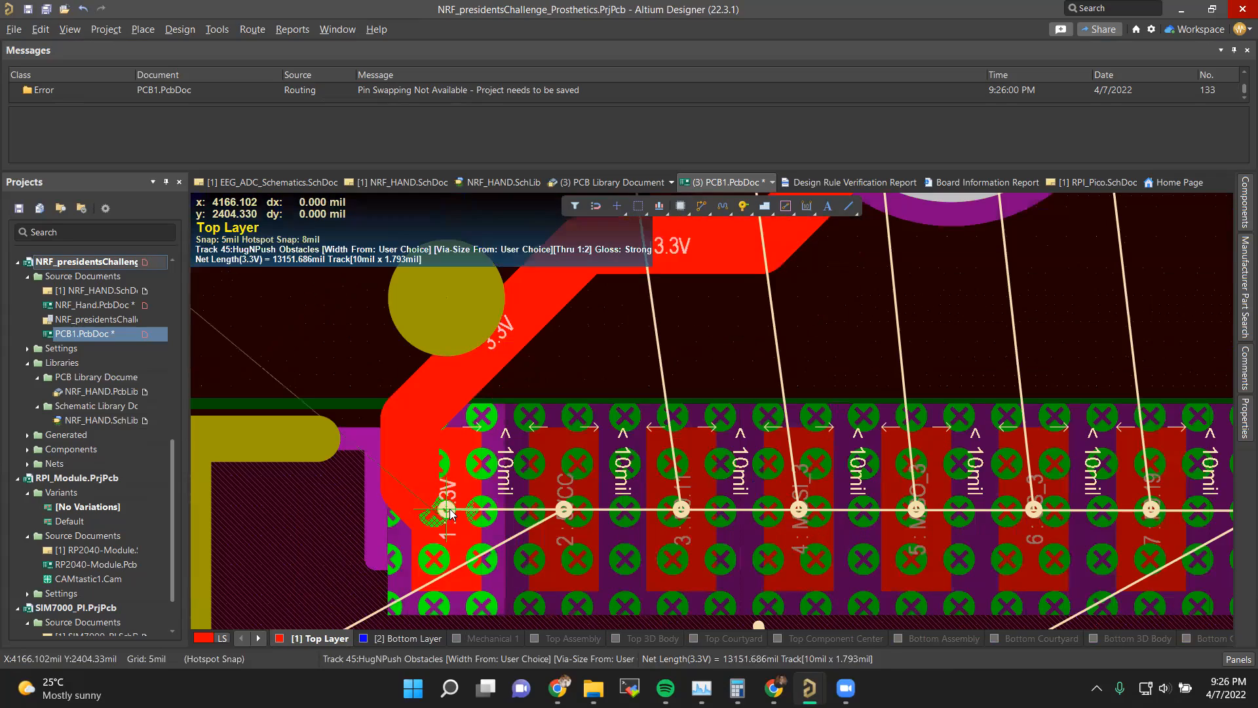
pyautogui.keyDown('ctrl'); pyautogui.scroll(-2, 531, 437); pyautogui.keyUp('ctrl')
pyautogui.keyDown('ctrl'); pyautogui.scroll(-2, 741, 431); pyautogui.keyUp('ctrl')
pyautogui.rightClick(745, 394)
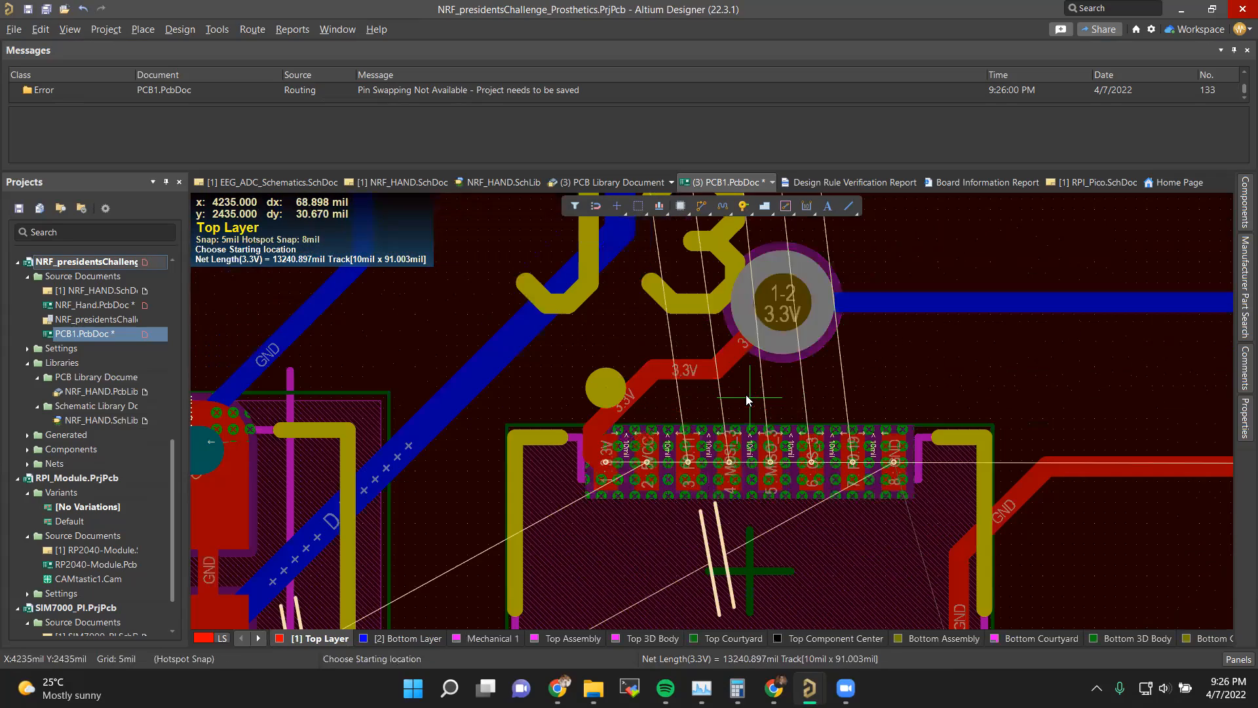
pyautogui.keyDown('ctrl'); pyautogui.scroll(-4, 914, 434); pyautogui.keyUp('ctrl')
pyautogui.keyDown('ctrl'); pyautogui.scroll(-1, 909, 438); pyautogui.keyUp('ctrl')
pyautogui.keyDown('shift'); pyautogui.scroll(-6, 910, 437); pyautogui.keyUp('shift')
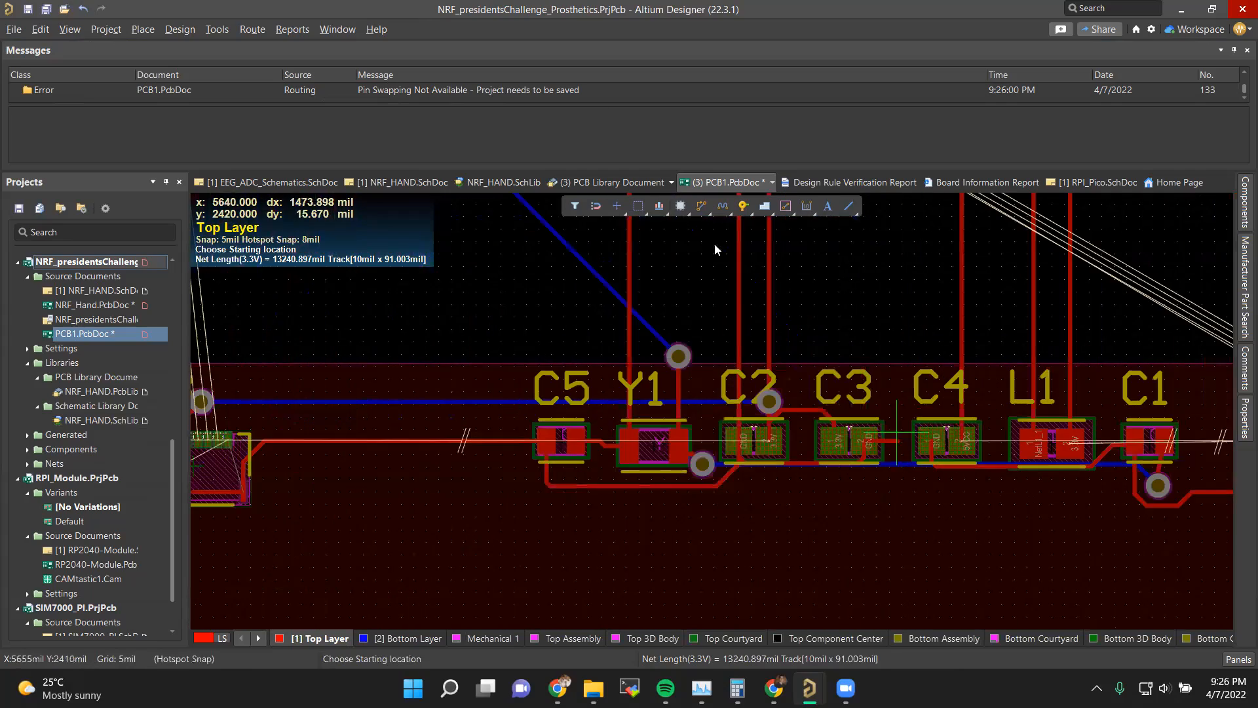
pyautogui.scroll(6, 390, 367)
pyautogui.rightClick(452, 265)
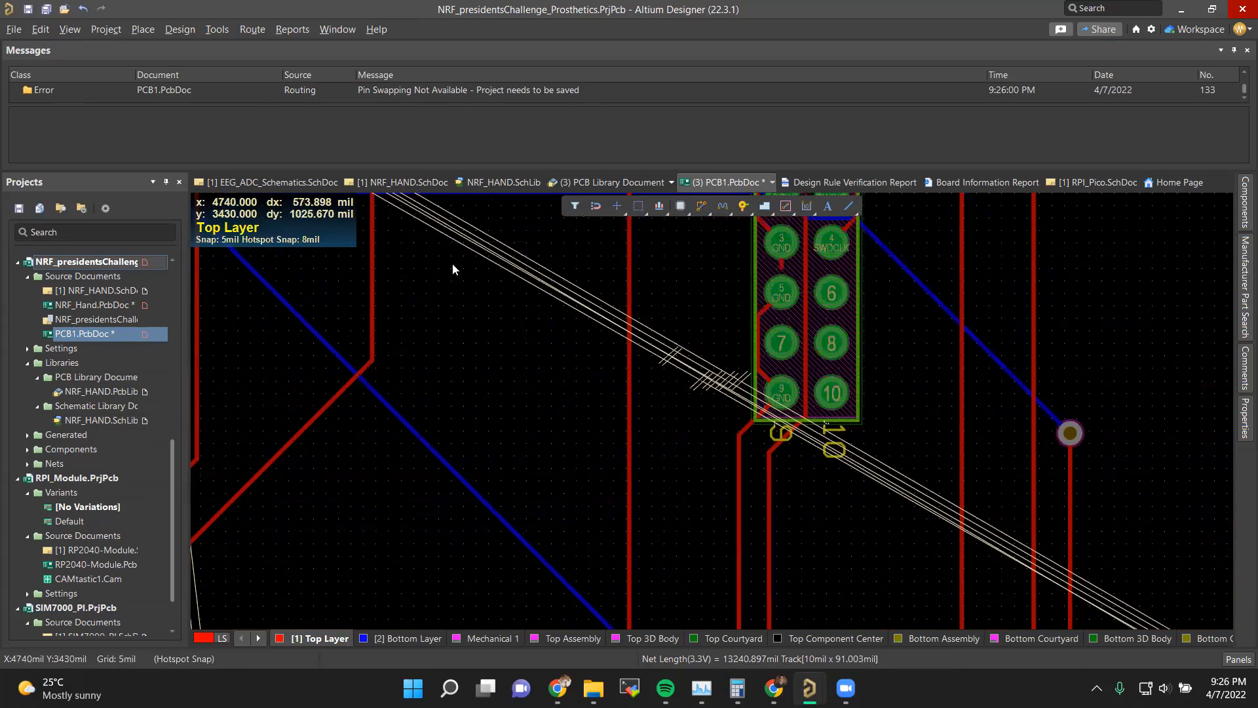
# Step: Review the report summary (132 violations, 39 unrouted nets), then return to the PCB1 layout
pyautogui.click(832, 184)
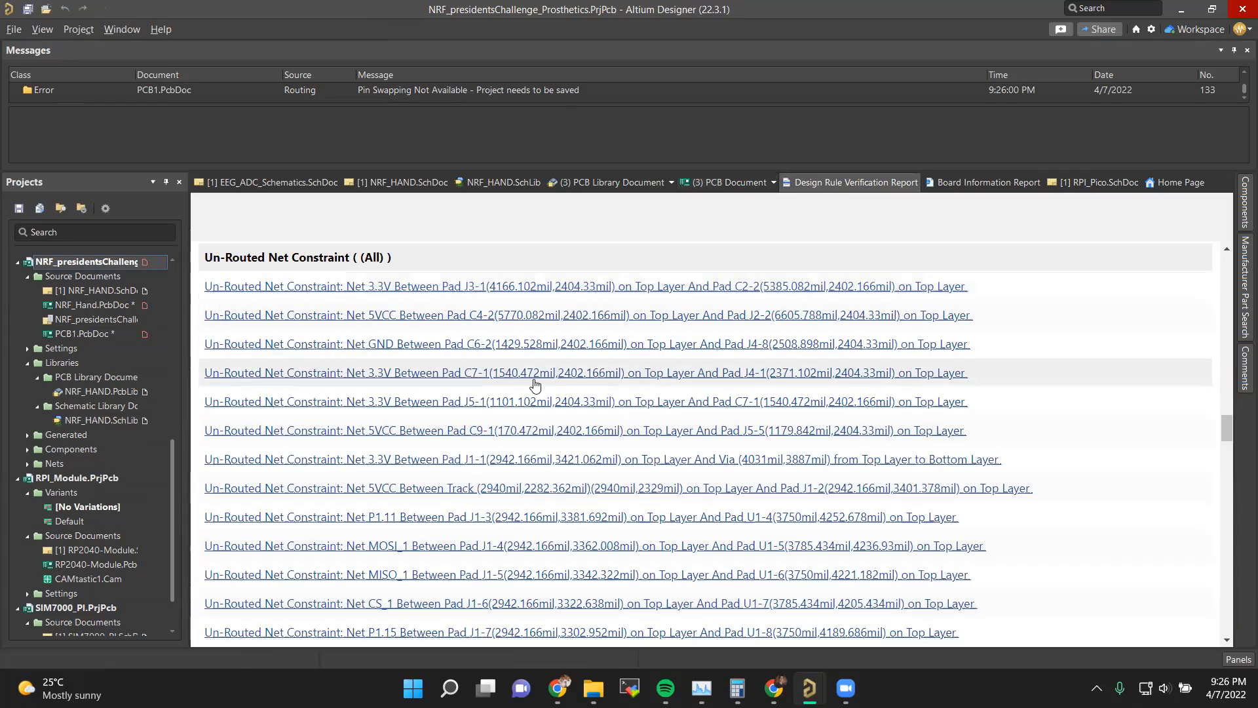
pyautogui.scroll(8, 532, 389)
pyautogui.scroll(-3, 444, 547)
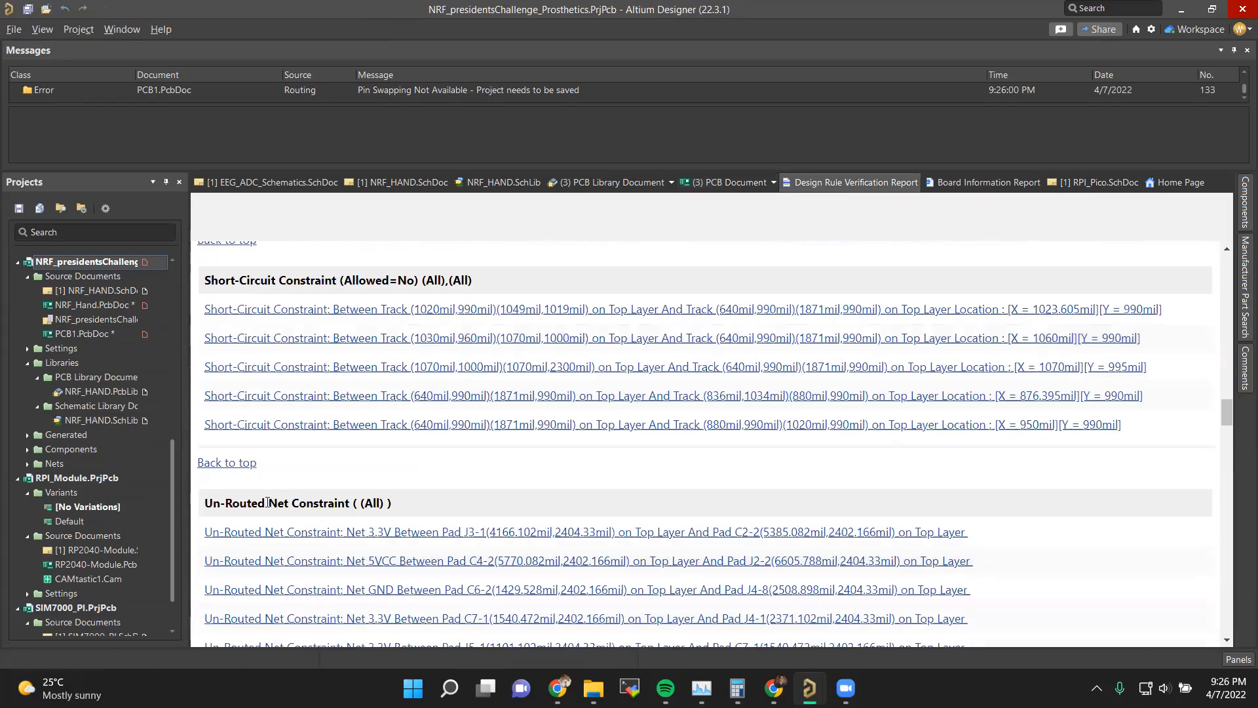
pyautogui.scroll(5, 550, 416)
pyautogui.scroll(20, 550, 422)
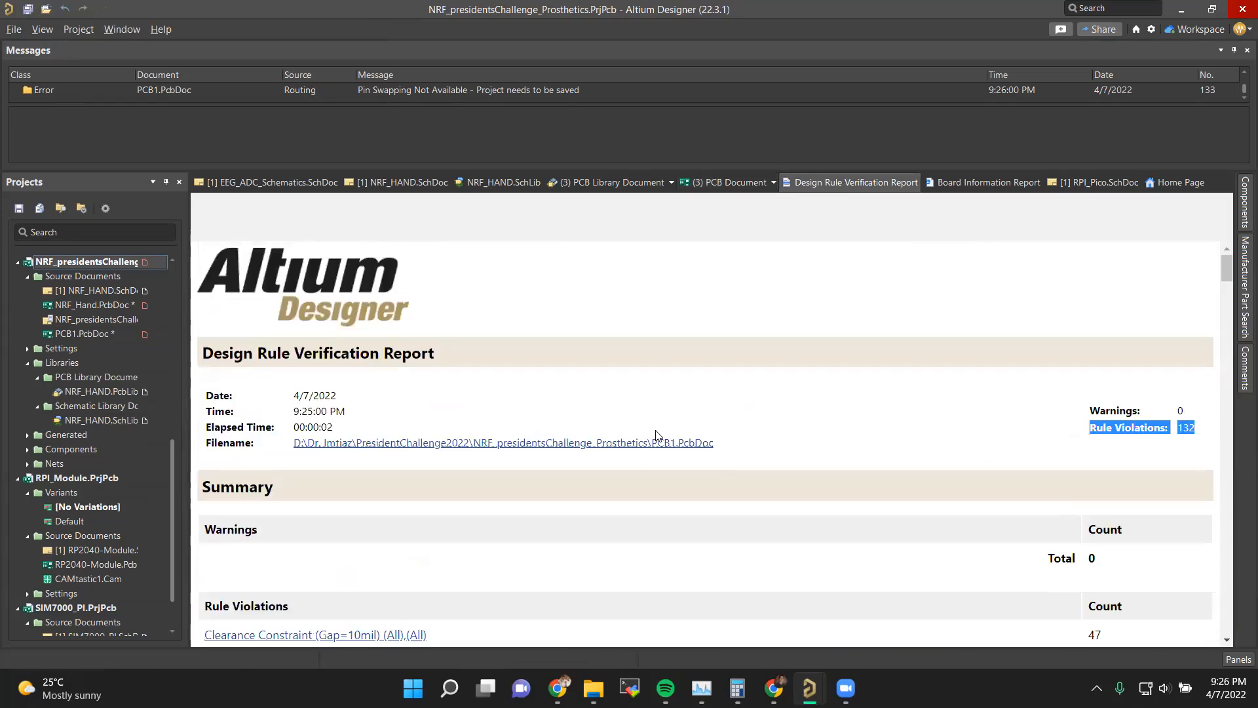
pyautogui.scroll(-6, 619, 365)
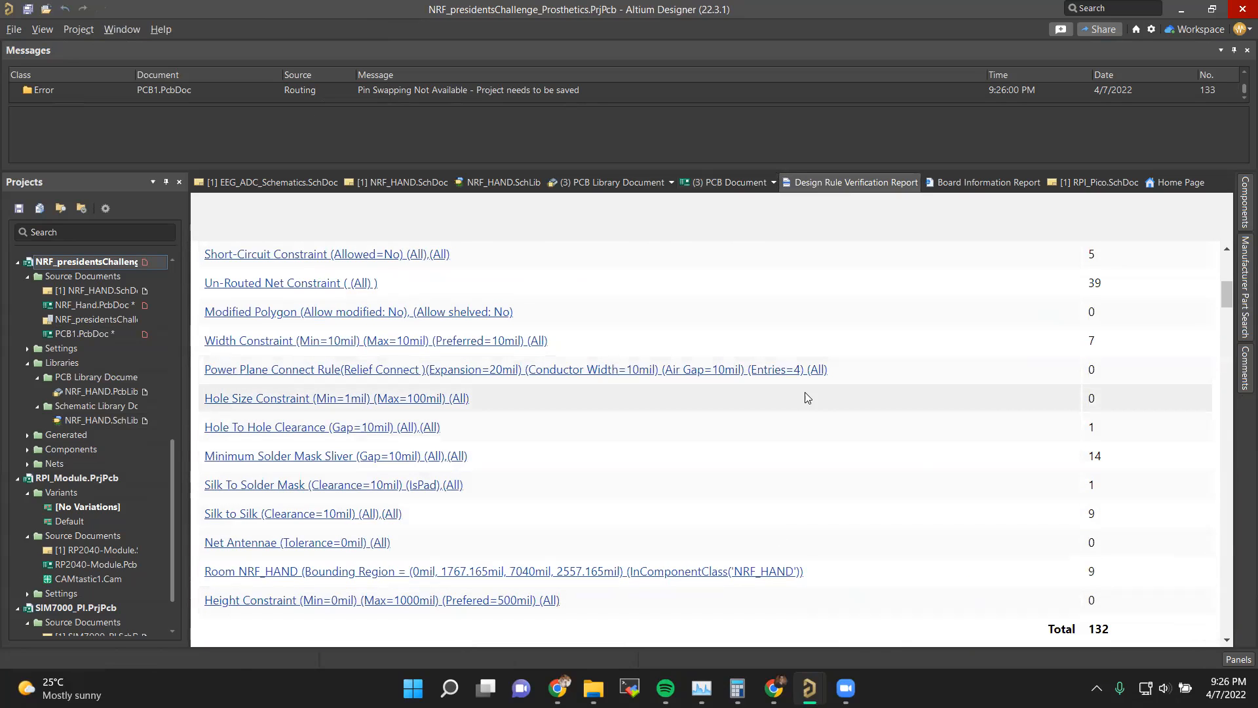
pyautogui.scroll(-3, 848, 457)
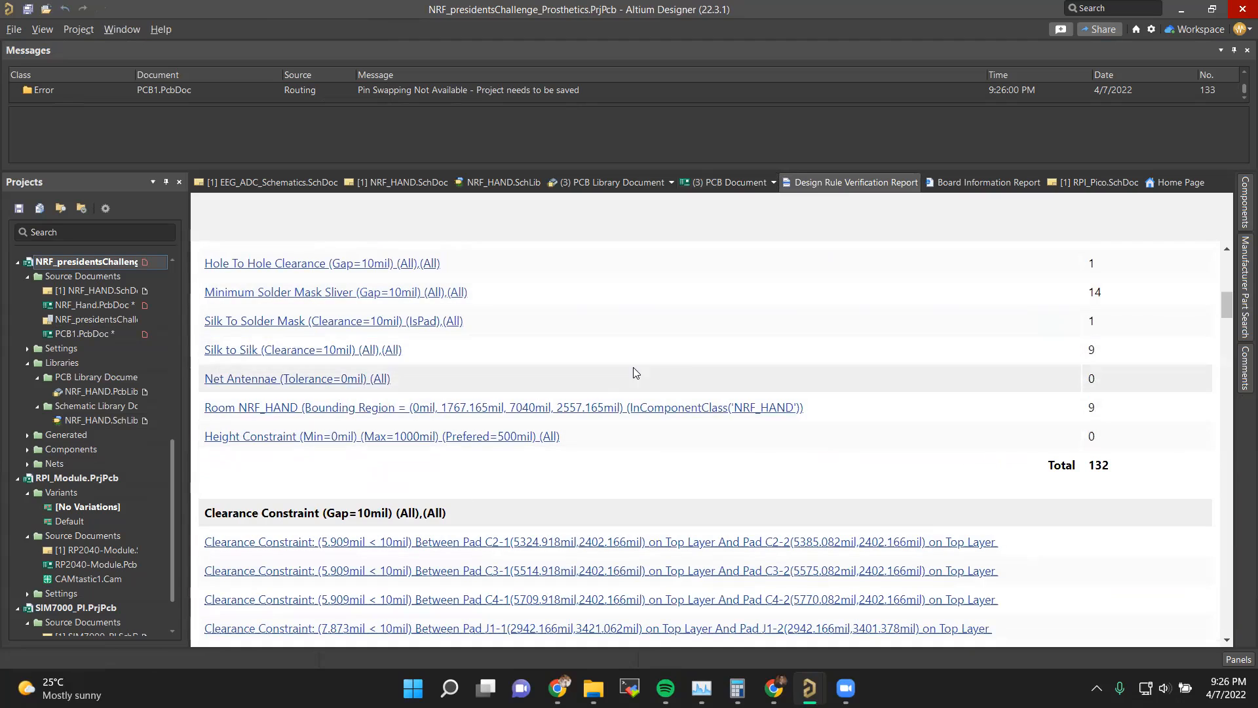
pyautogui.scroll(3, 579, 419)
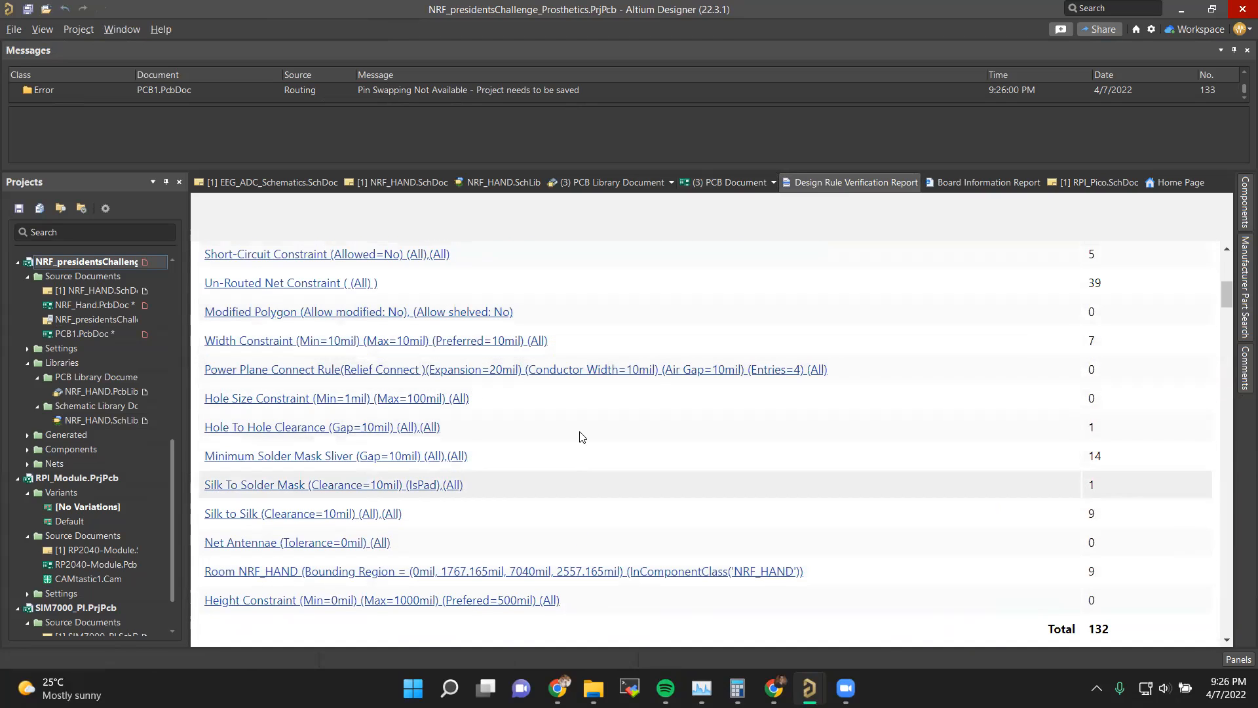
pyautogui.scroll(2, 655, 389)
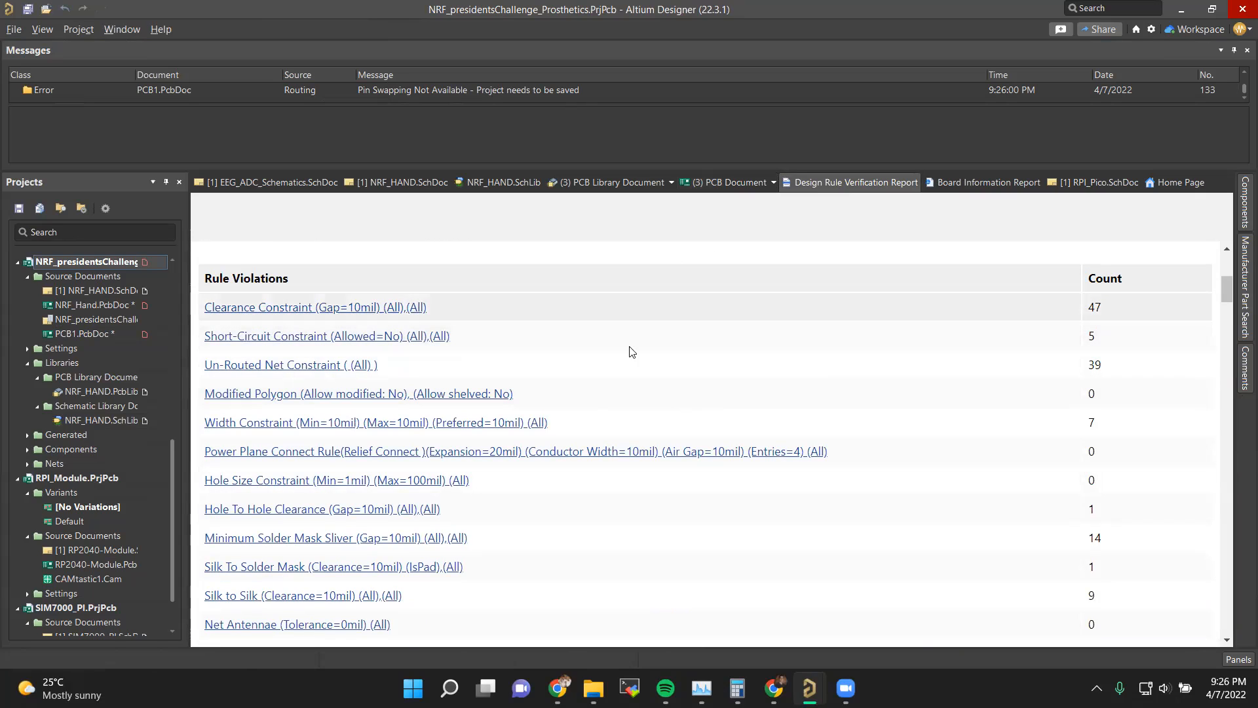
pyautogui.click(729, 180)
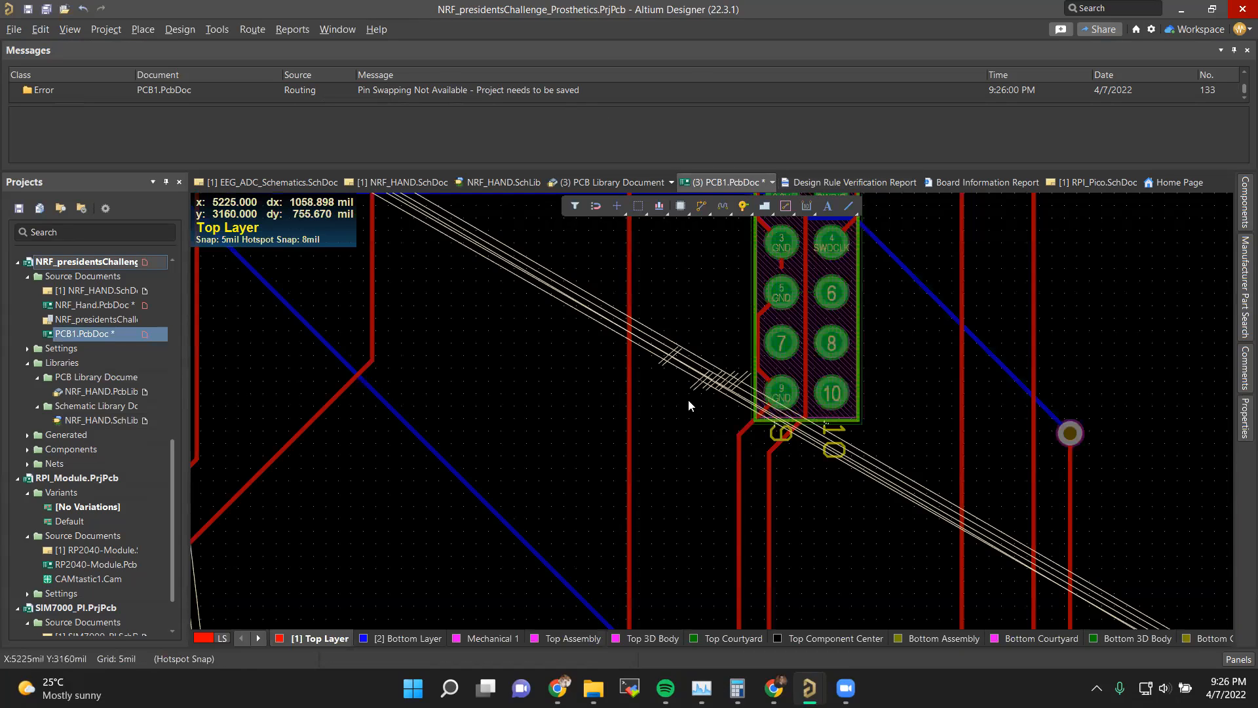
# Step: Look over the NRF board, then bring up the PCB Design ECE Sophomore 2022 slides in Chrome
pyautogui.keyDown('ctrl'); pyautogui.scroll(-5, 688, 400); pyautogui.keyUp('ctrl')
pyautogui.keyDown('shift'); pyautogui.scroll(3, 685, 443); pyautogui.keyUp('shift')
pyautogui.scroll(-2, 786, 464)
pyautogui.keyDown('ctrl'); pyautogui.scroll(-3, 833, 476); pyautogui.keyUp('ctrl')
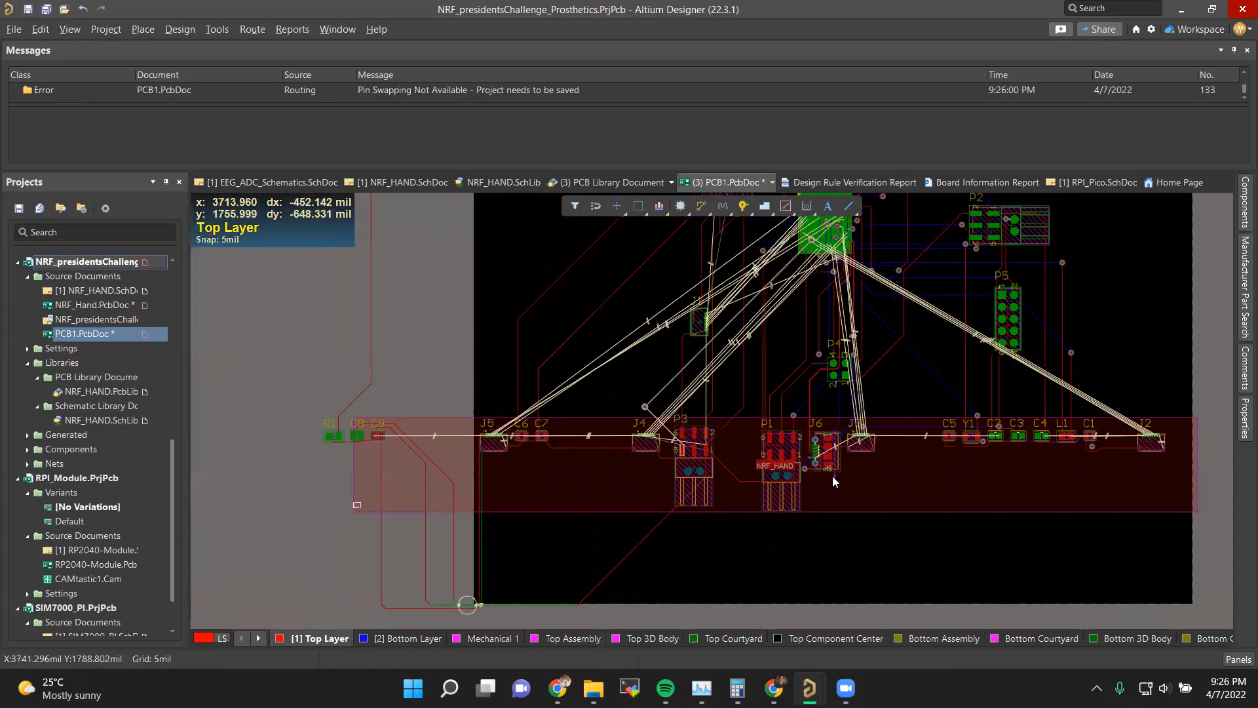
pyautogui.keyDown('shift'); pyautogui.scroll(1, 864, 454); pyautogui.keyUp('shift')
pyautogui.keyDown('shift'); pyautogui.scroll(-2, 871, 498); pyautogui.keyUp('shift')
pyautogui.keyDown('ctrl'); pyautogui.scroll(1, 872, 532); pyautogui.keyUp('ctrl')
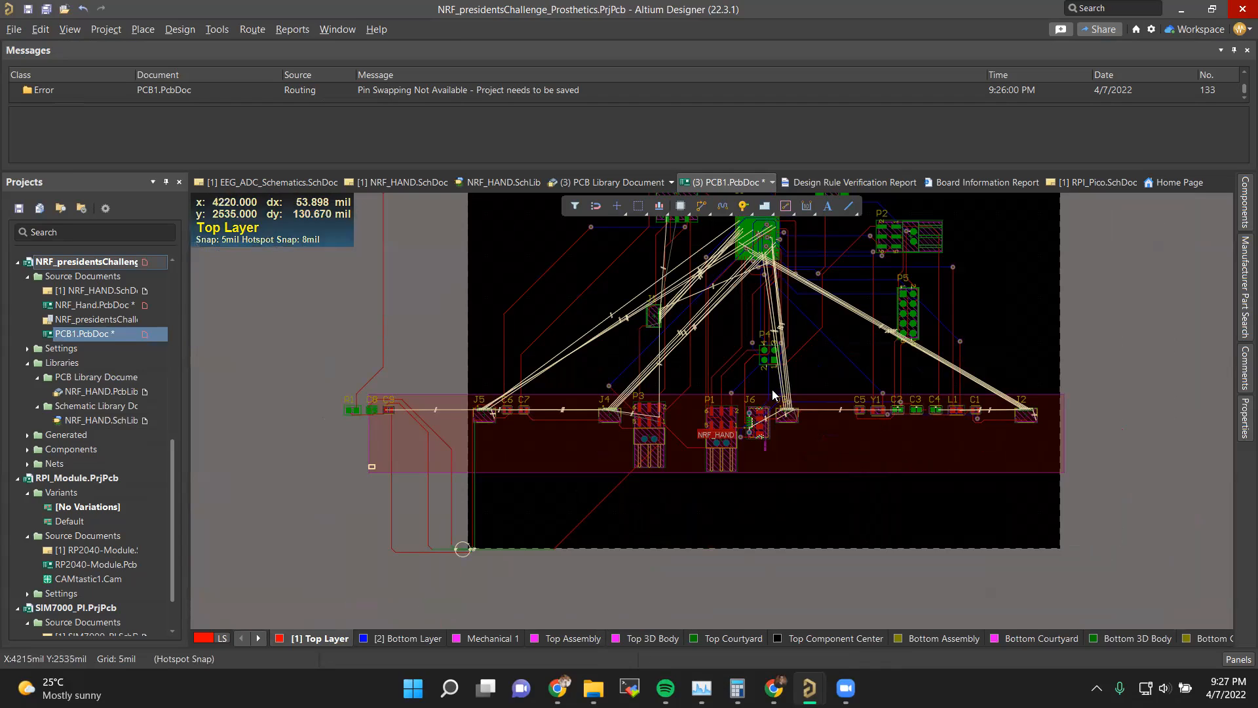
pyautogui.scroll(2, 799, 389)
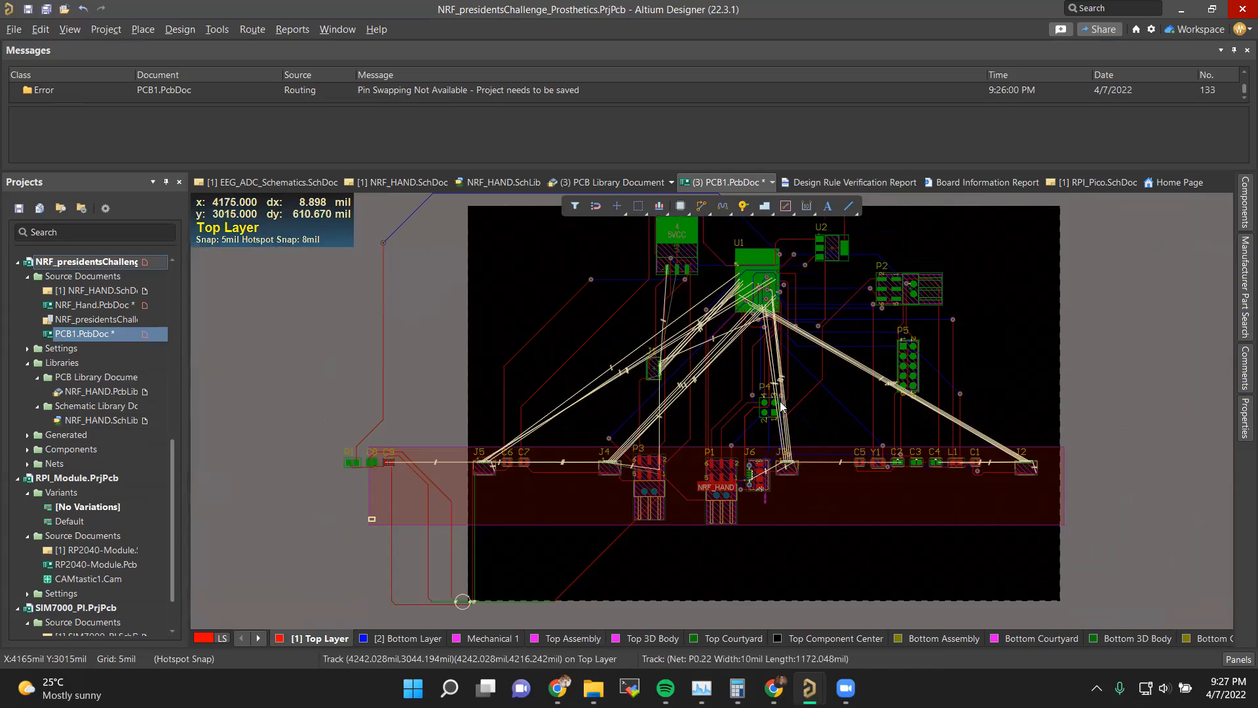
pyautogui.click(1035, 311)
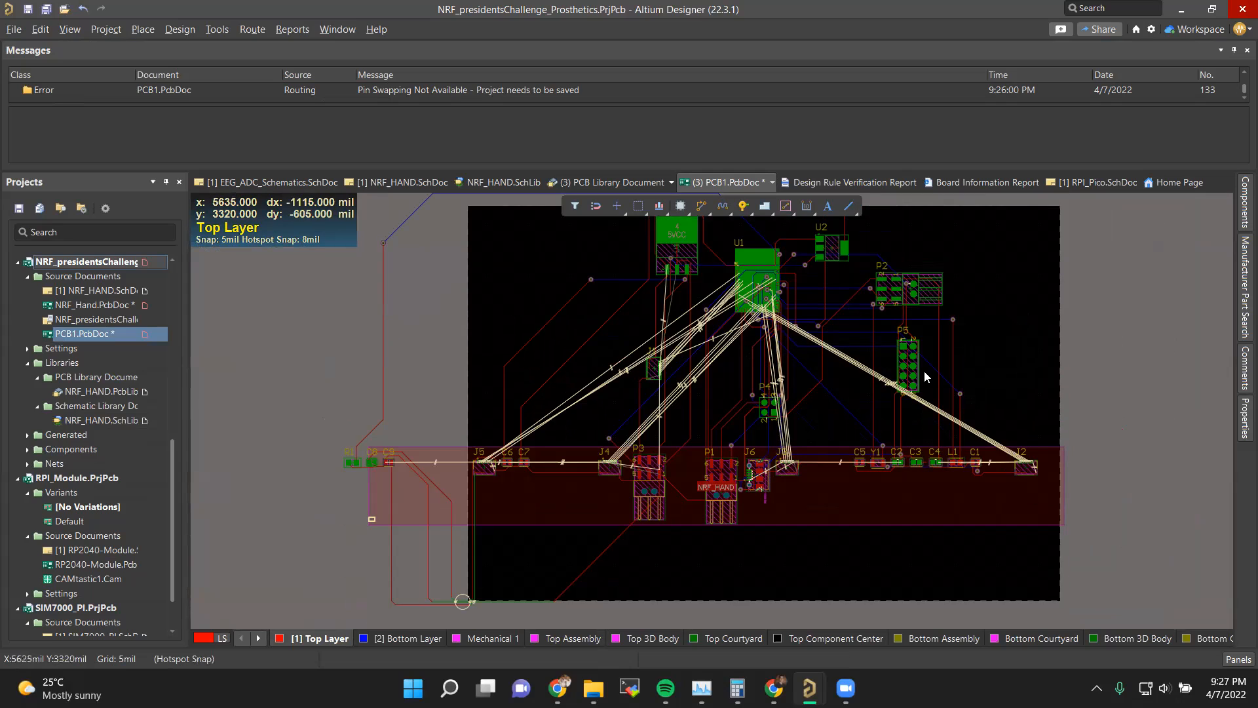
pyautogui.scroll(2, 709, 440)
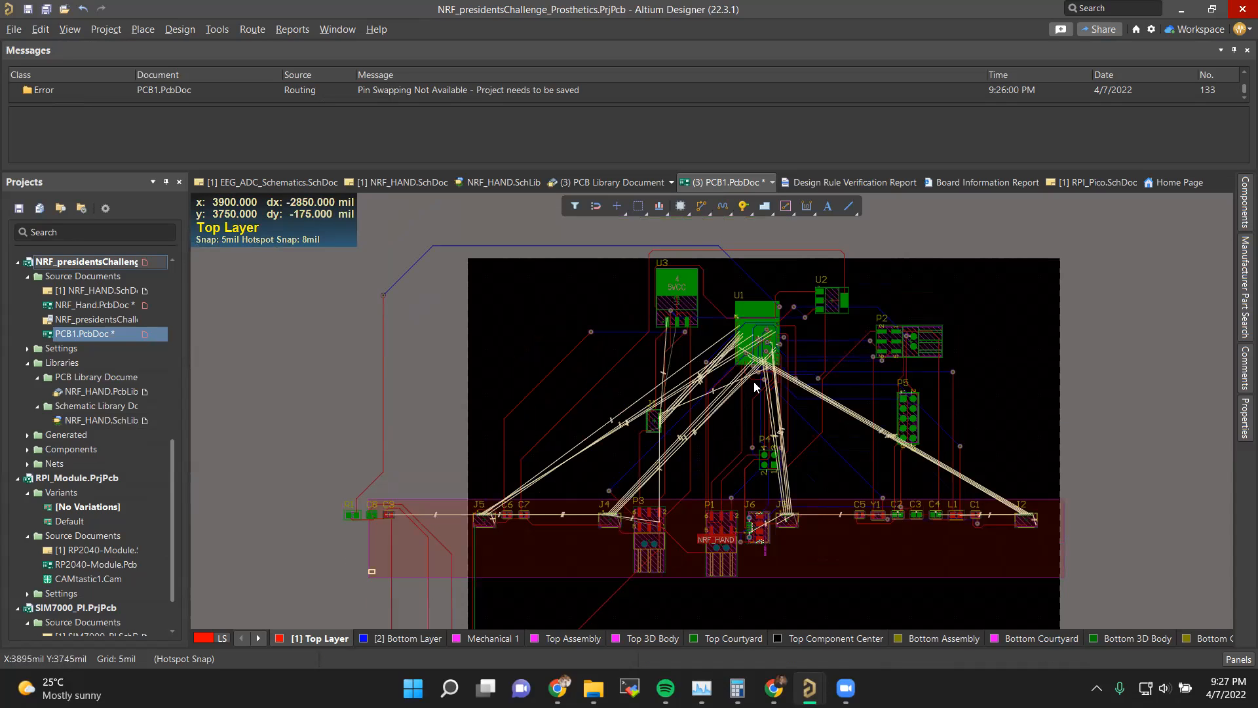
pyautogui.scroll(-4, 753, 420)
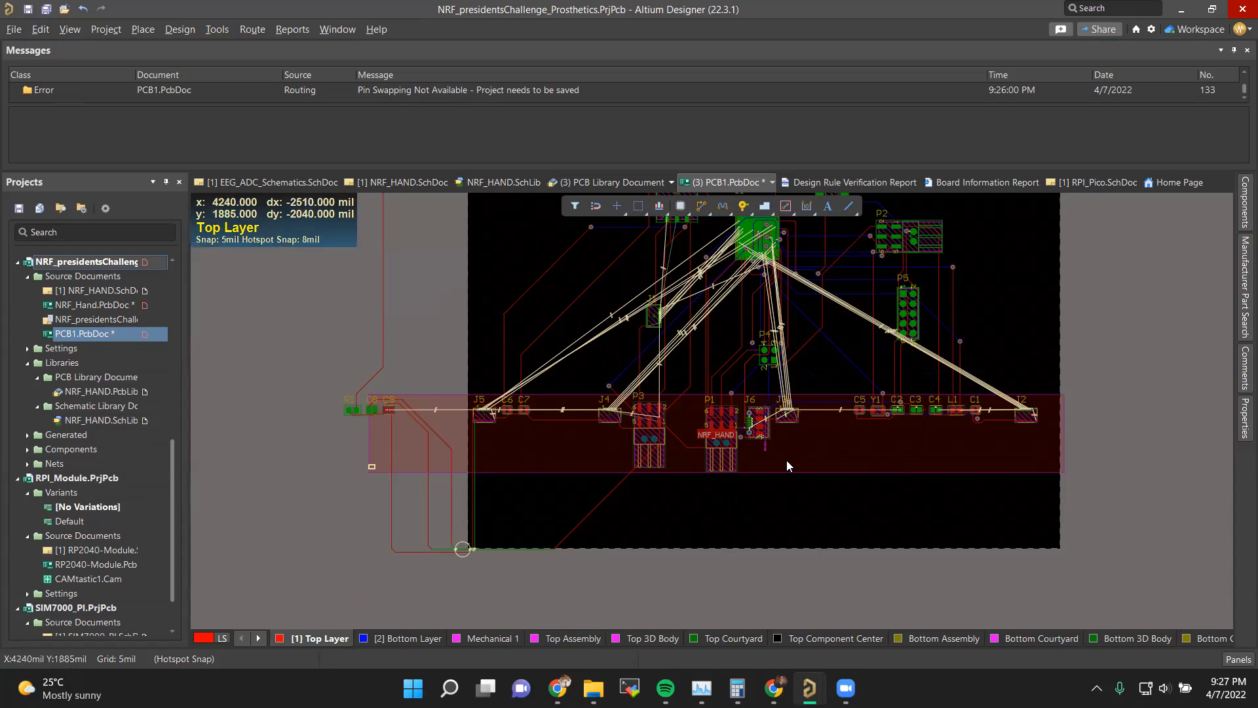
pyautogui.scroll(4, 786, 460)
pyautogui.scroll(-2, 588, 411)
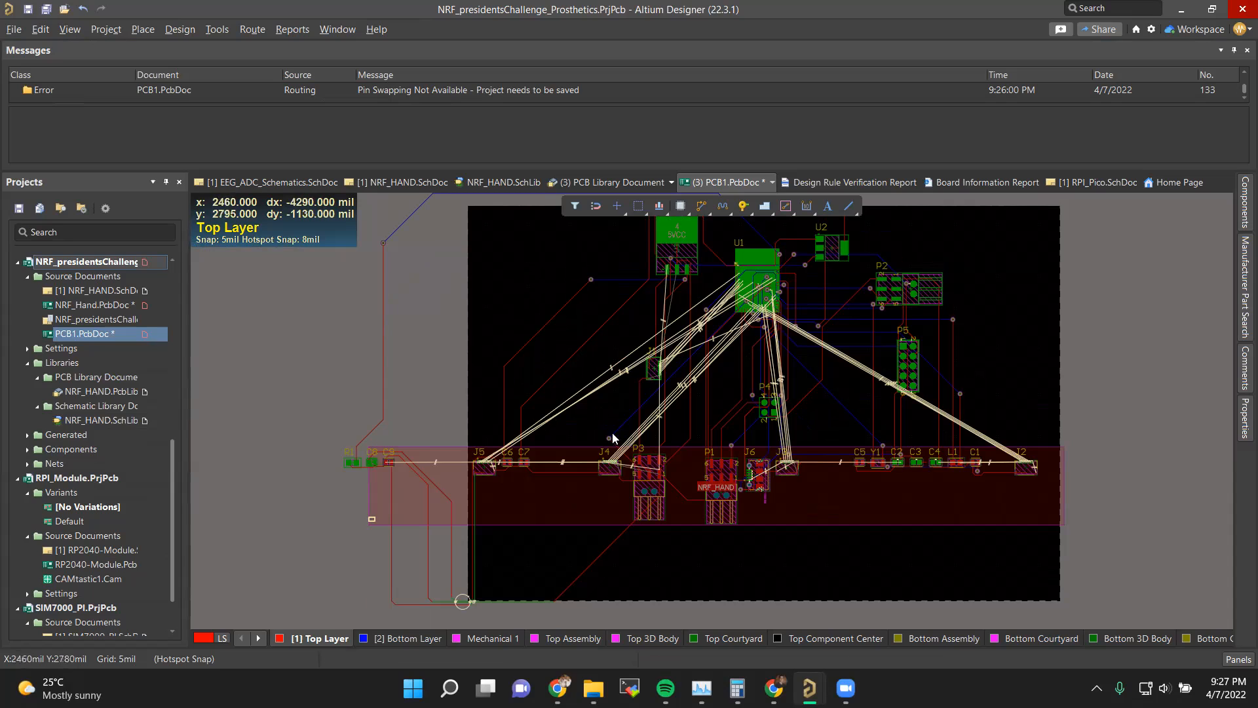
pyautogui.moveTo(594, 688)
pyautogui.click(774, 688)
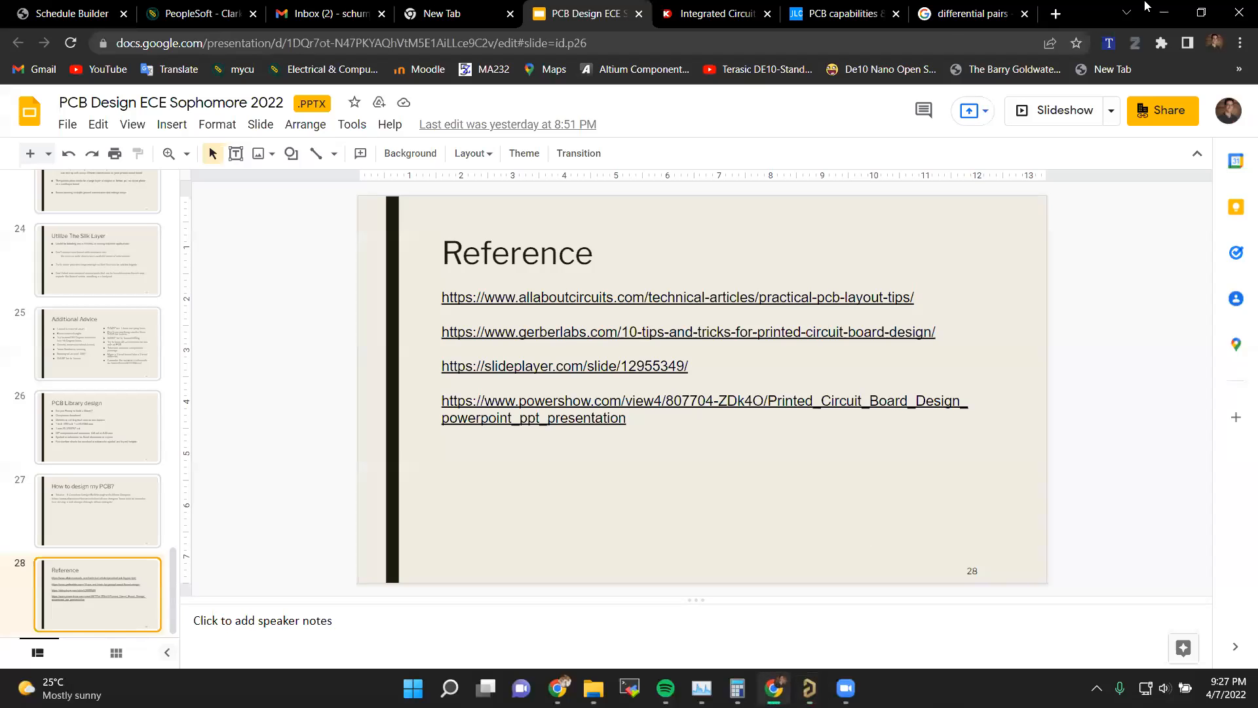
# Step: Search Google Images for 'mOUNTING HOLES WITH VIAS' in a new tab
pyautogui.hotkey('ctrl', 't')
pyautogui.write('m')
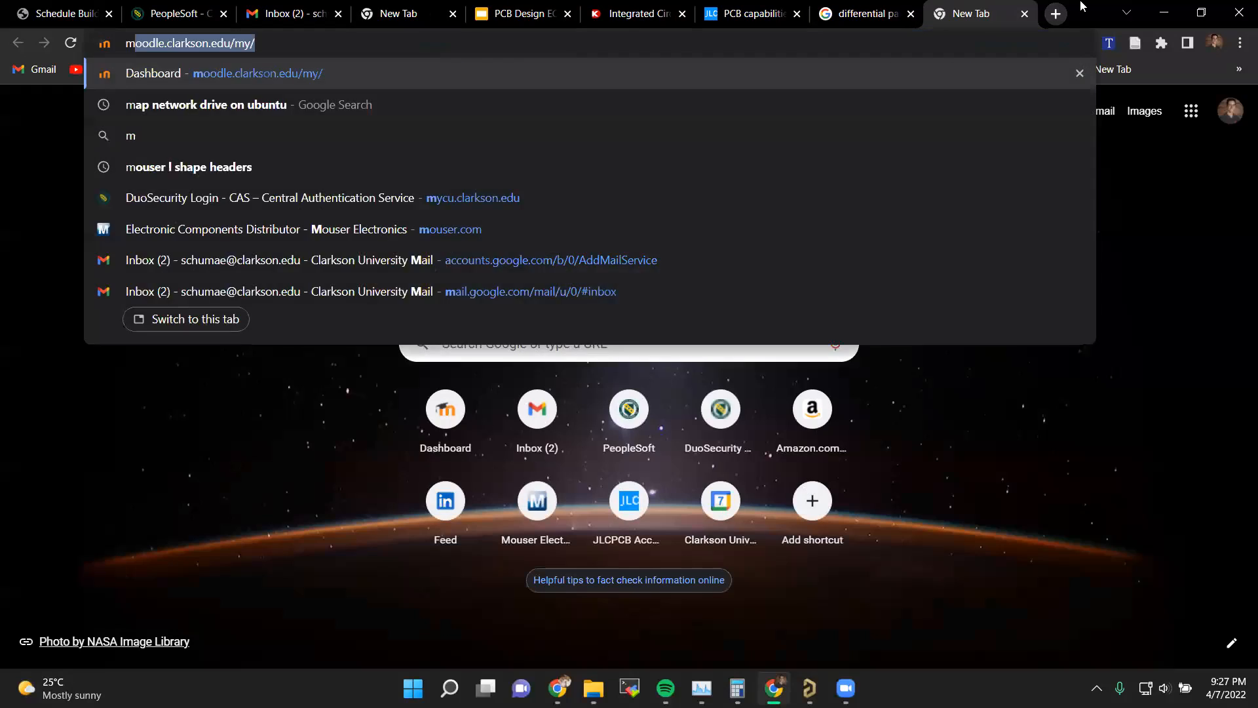
pyautogui.write('OUNTING HOL')
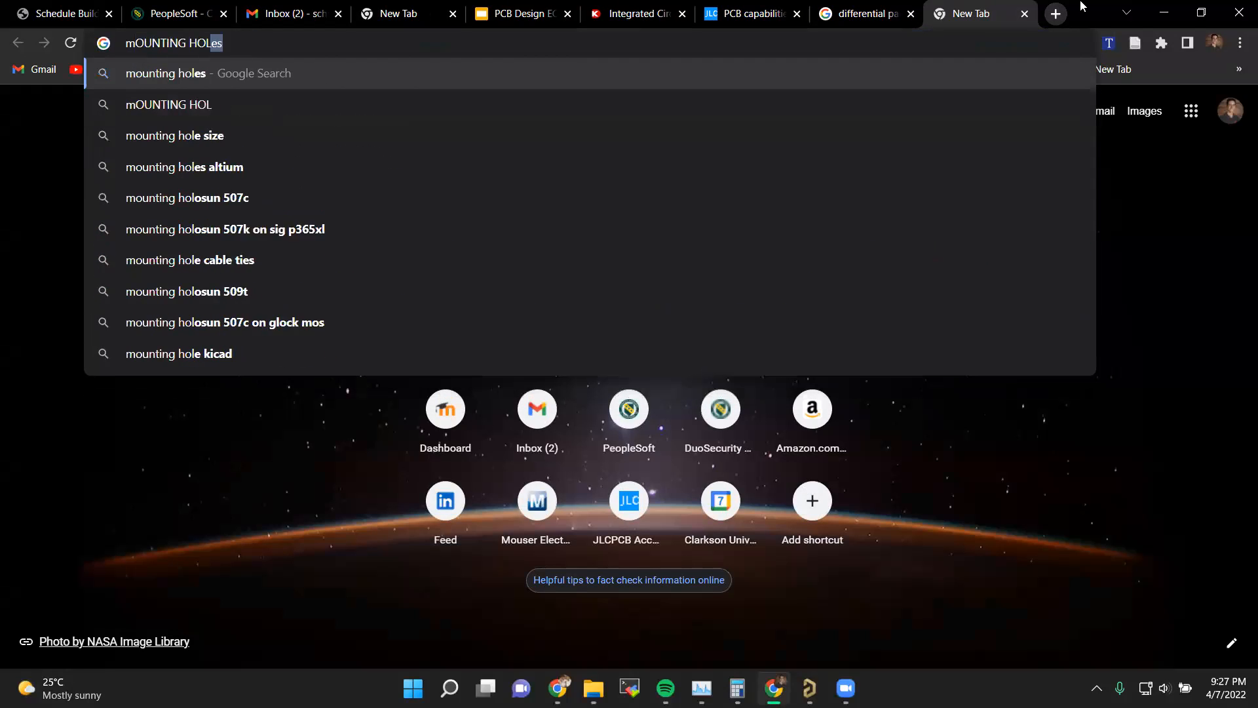
pyautogui.write('ES WITH VIAS')
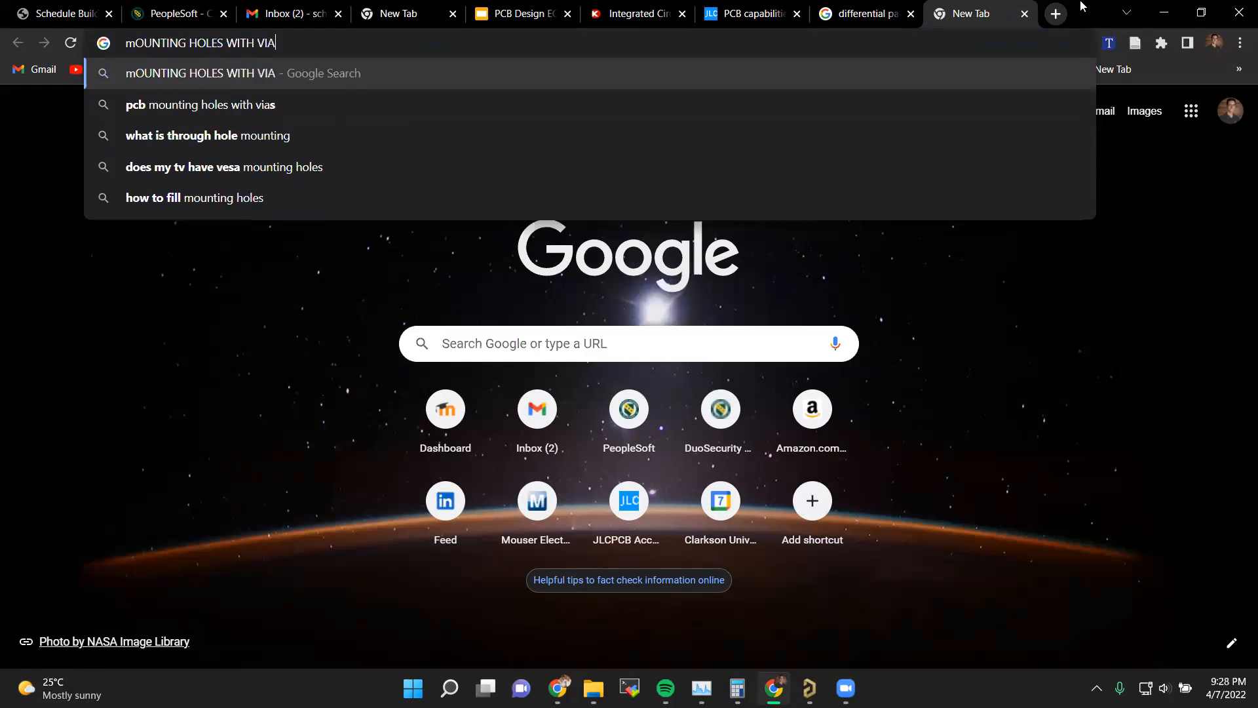
pyautogui.press('Return')
pyautogui.press('capslock')
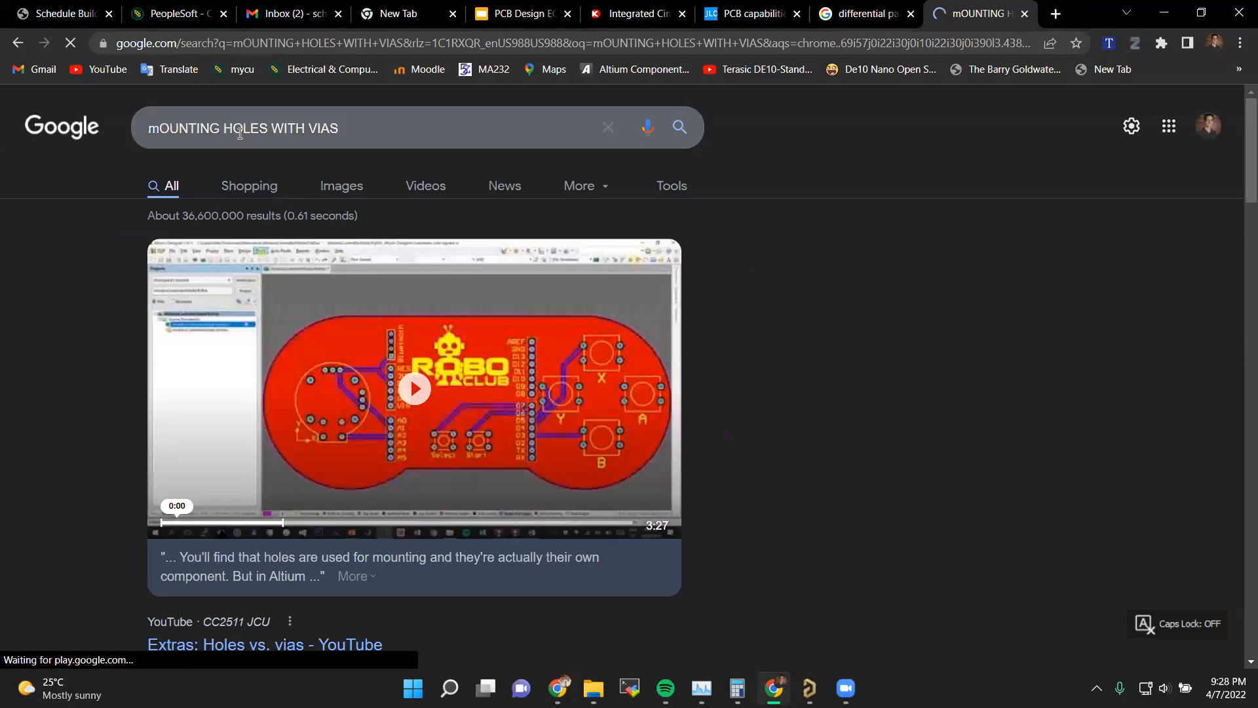
pyautogui.click(341, 186)
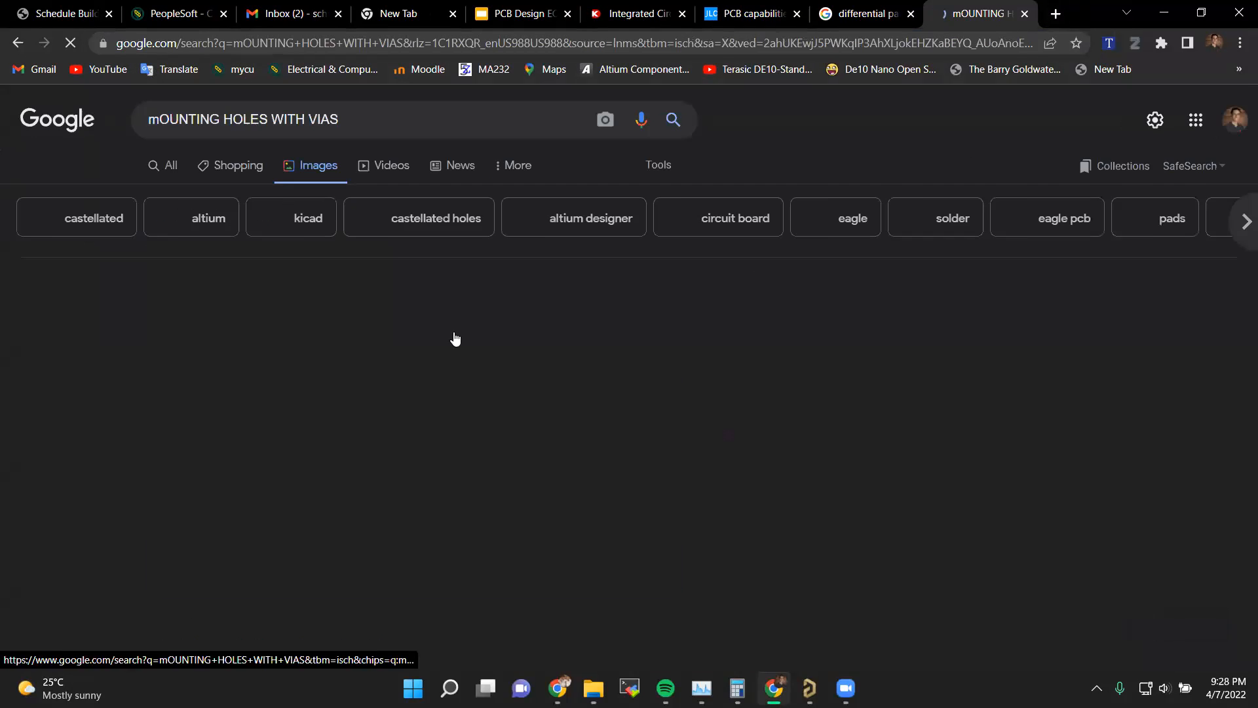
# Step: Preview the Reddit Altium mounting-hole image, then return to the NRF Altium window
pyautogui.click(995, 532)
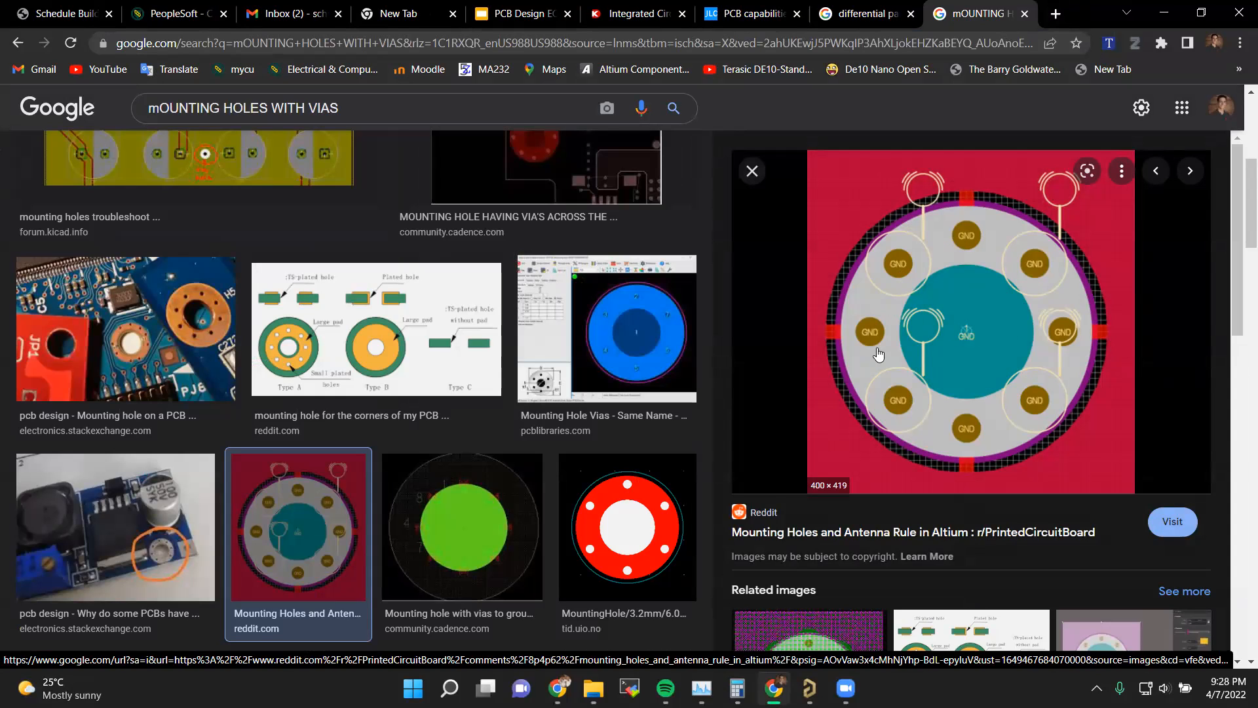
pyautogui.moveTo(809, 688)
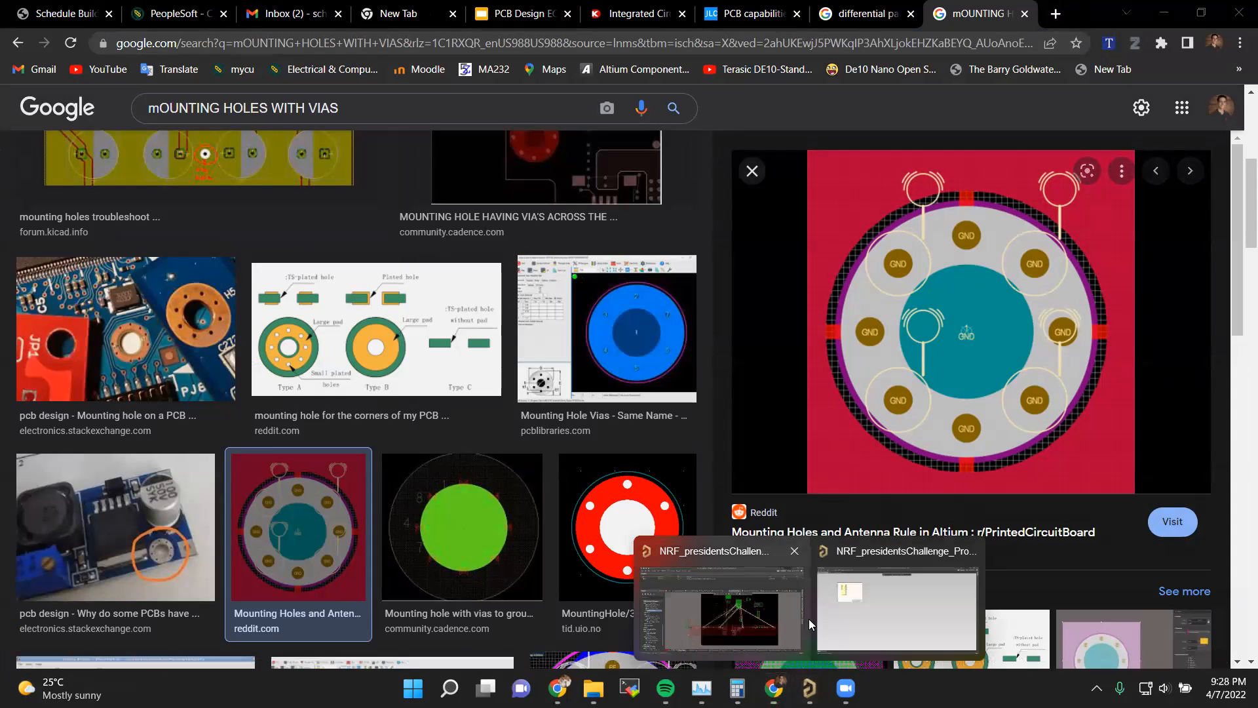
pyautogui.click(708, 627)
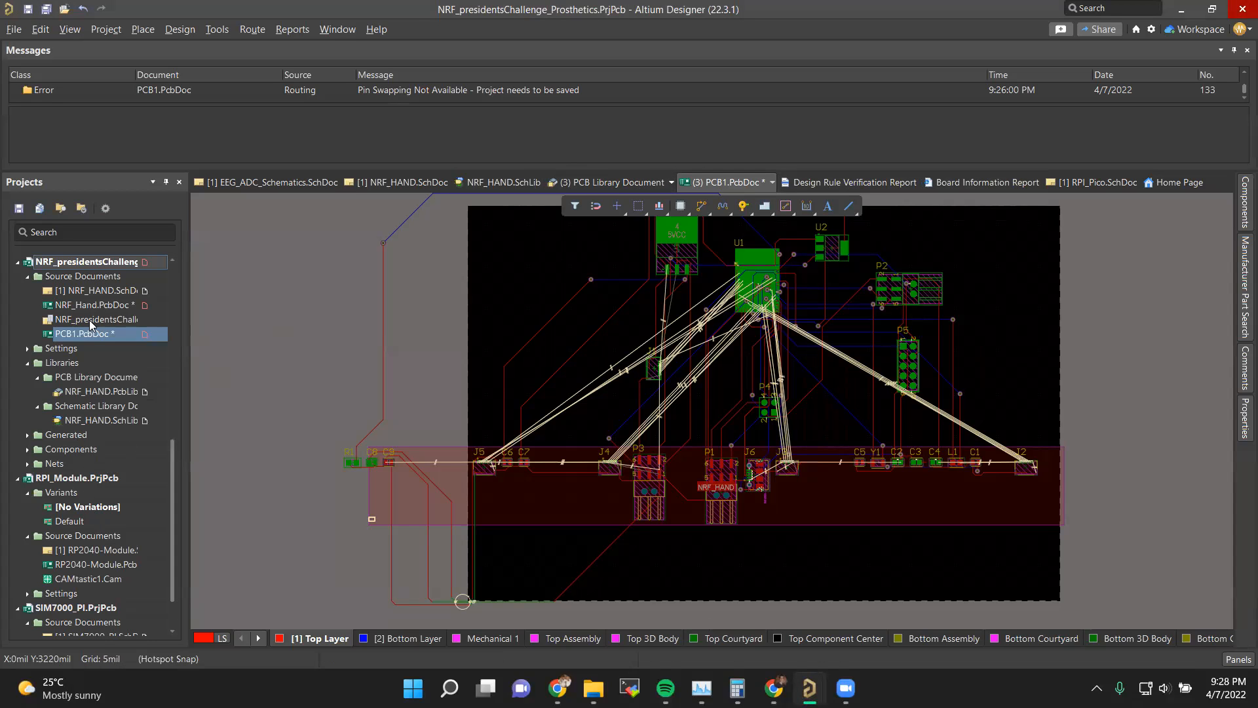
# Step: Open the EEG_ADC_PCB.PcbDoc board and zoom in on the EEG_REF pad
pyautogui.scroll(7, 88, 493)
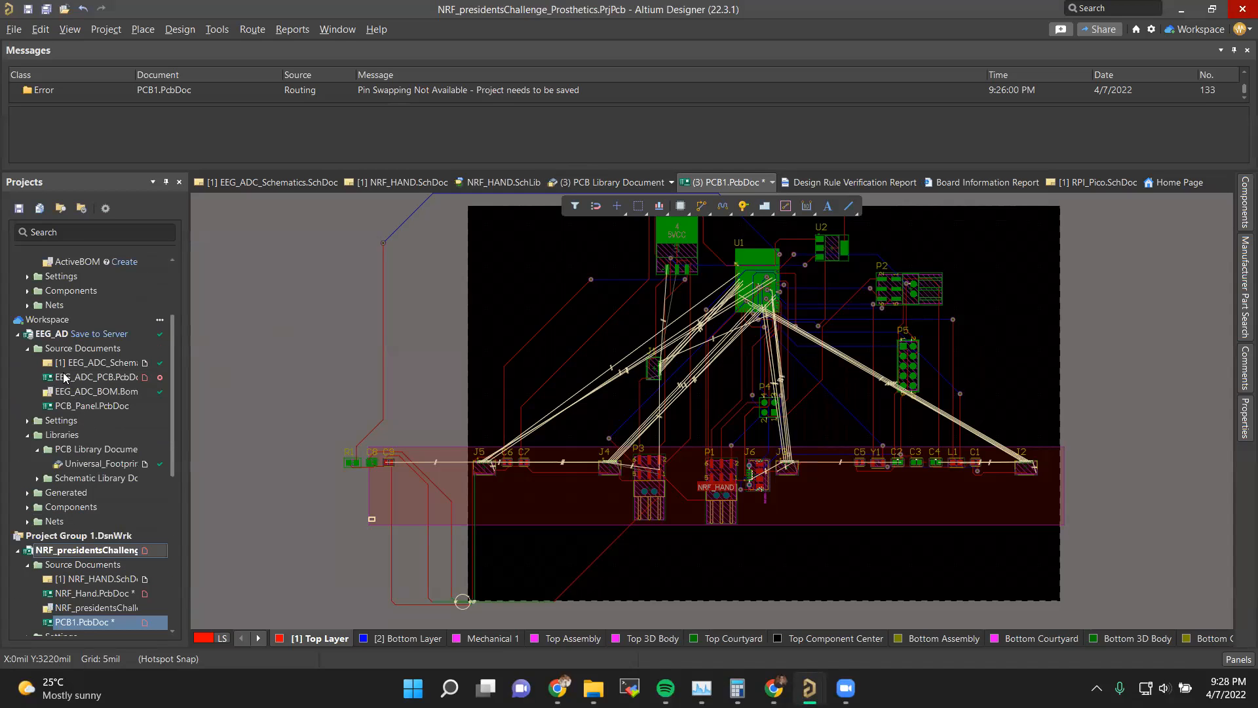
pyautogui.doubleClick(65, 377)
pyautogui.keyDown('ctrl'); pyautogui.scroll(2, 458, 278); pyautogui.keyUp('ctrl')
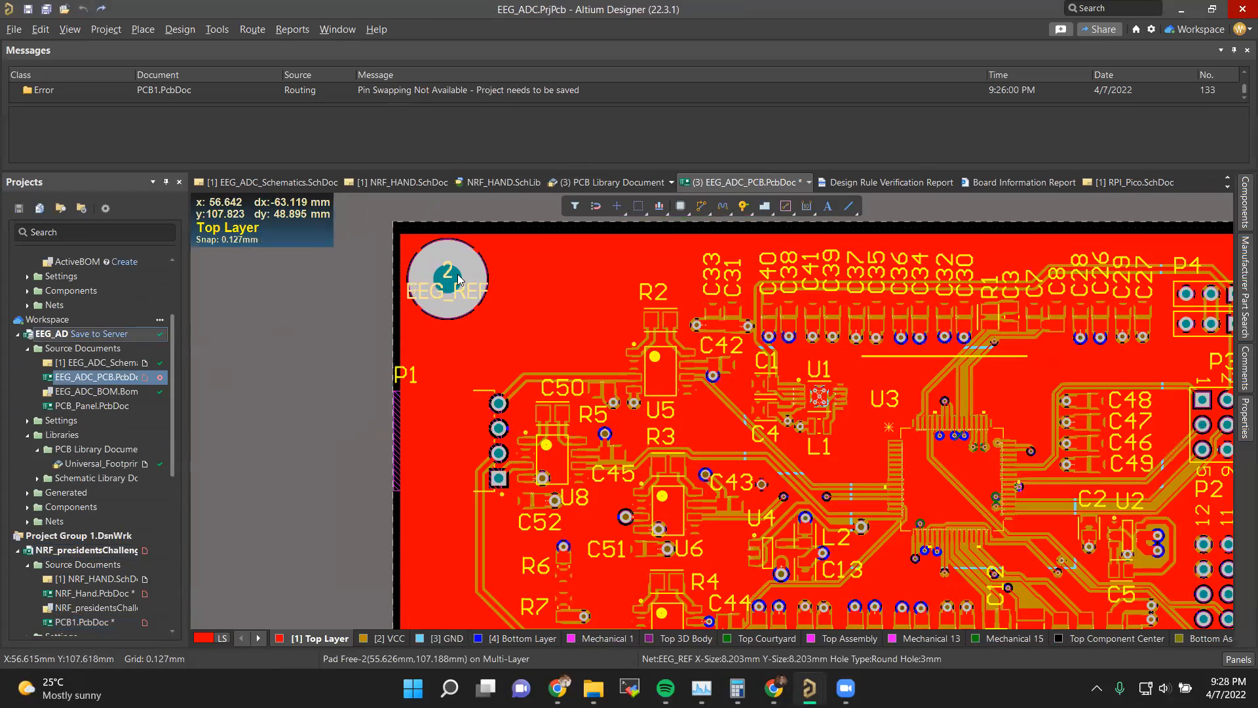
pyautogui.keyDown('ctrl'); pyautogui.scroll(6, 458, 279); pyautogui.keyUp('ctrl')
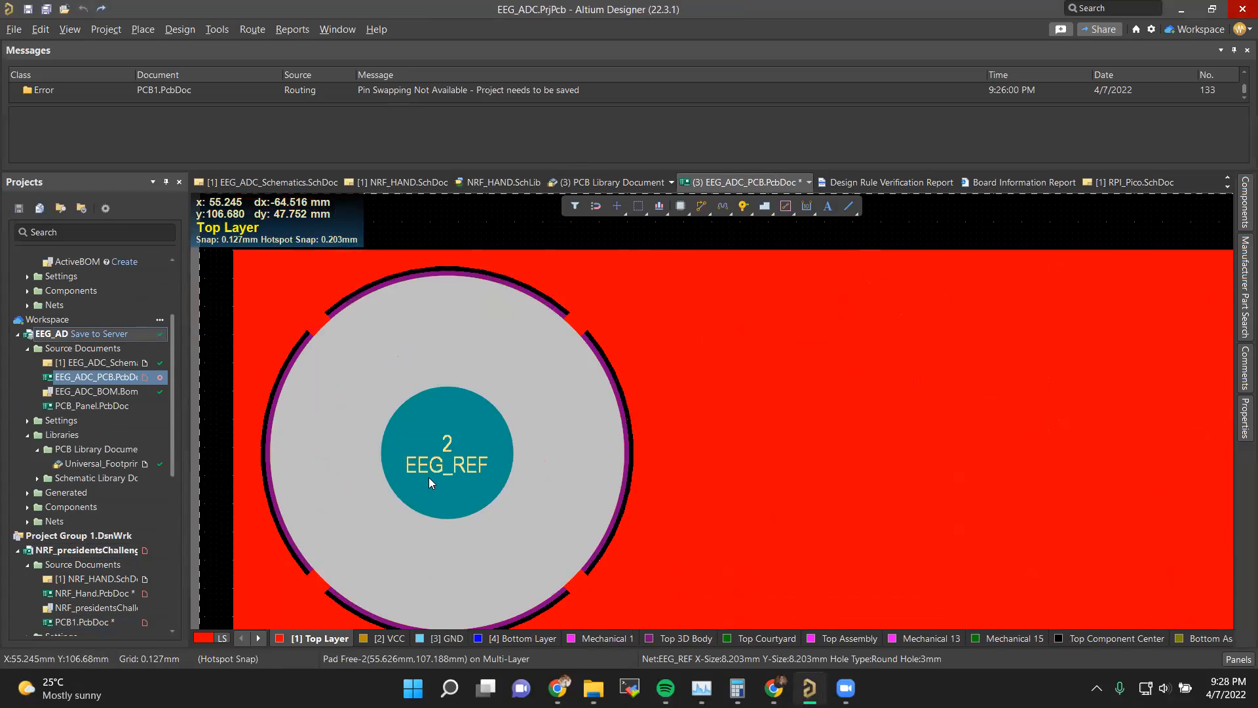
# Step: View the EEG_REF mounting-hole pad in 3D, then go back to the Reddit image
pyautogui.click(418, 340)
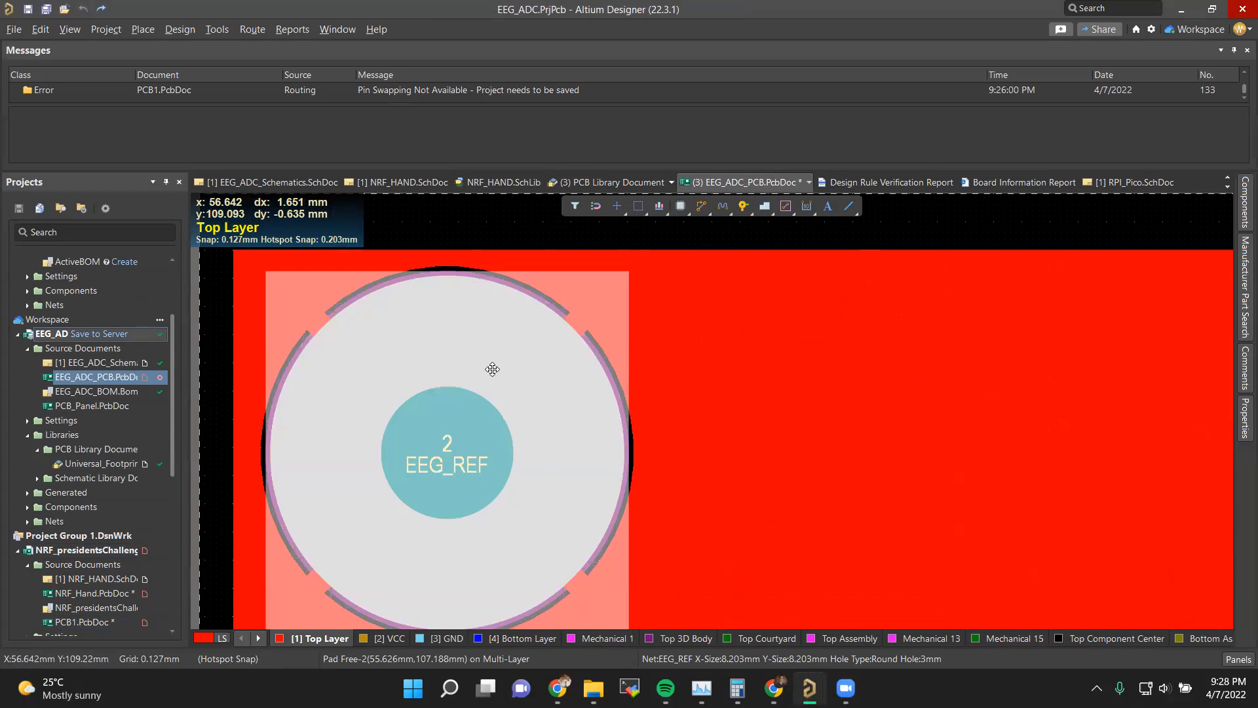
pyautogui.press('3')
pyautogui.hotkey('alt', 'Tab')
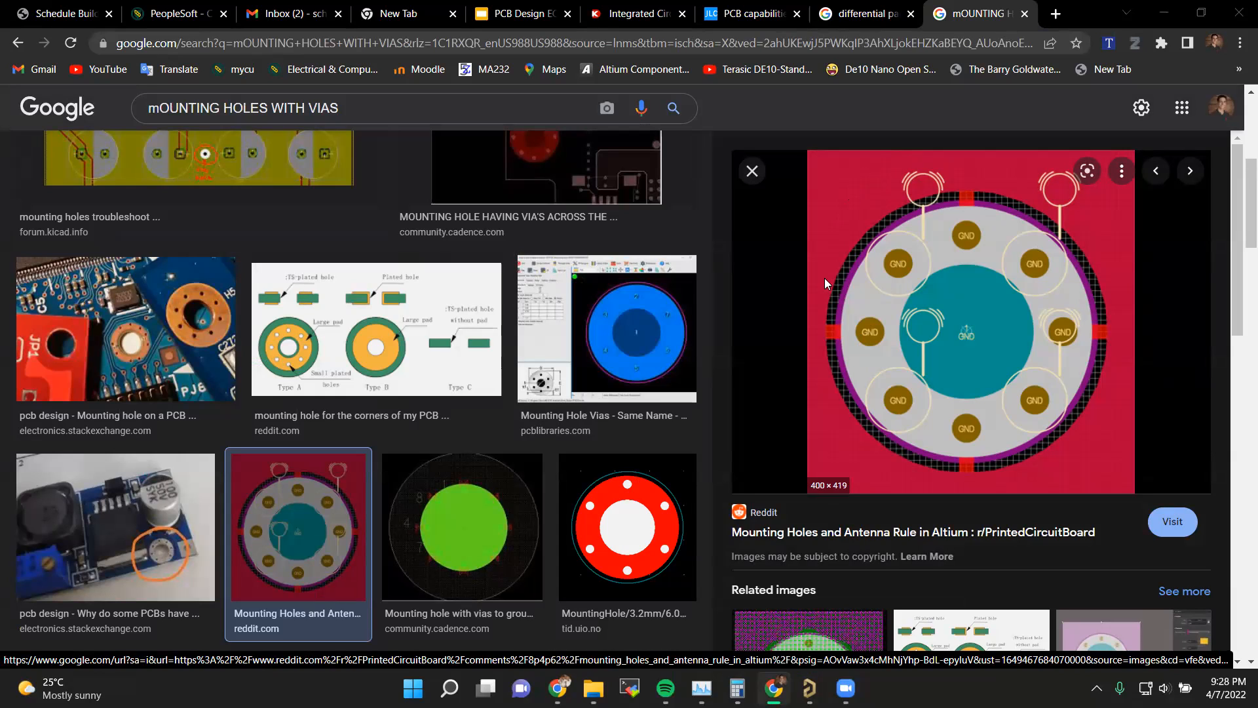
# Step: Return to the EEG_ADC board in 2D view and make the GND plane the active layer
pyautogui.hotkey('alt', 'Tab')
pyautogui.press('2')
pyautogui.scroll(-2, 746, 384)
pyautogui.keyDown('ctrl'); pyautogui.scroll(-8, 747, 388); pyautogui.keyUp('ctrl')
pyautogui.scroll(-1, 754, 393)
pyautogui.keyDown('shift'); pyautogui.scroll(-2, 574, 260); pyautogui.keyUp('shift')
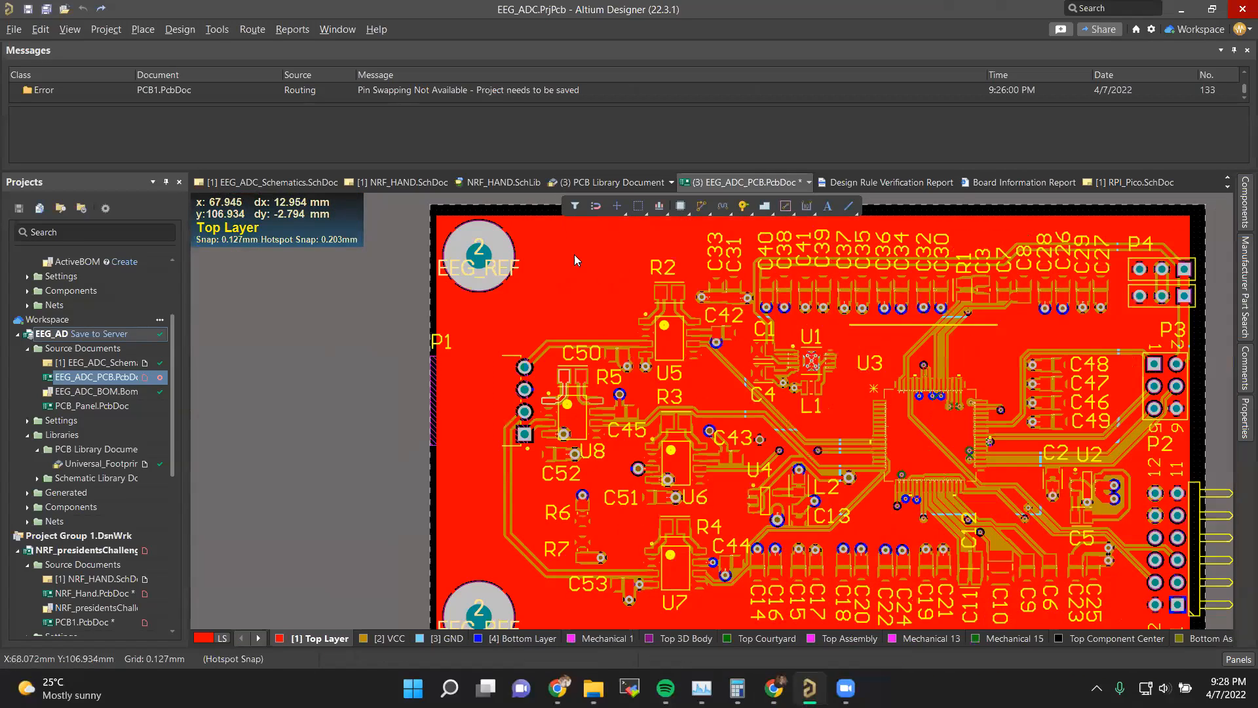
pyautogui.click(576, 260)
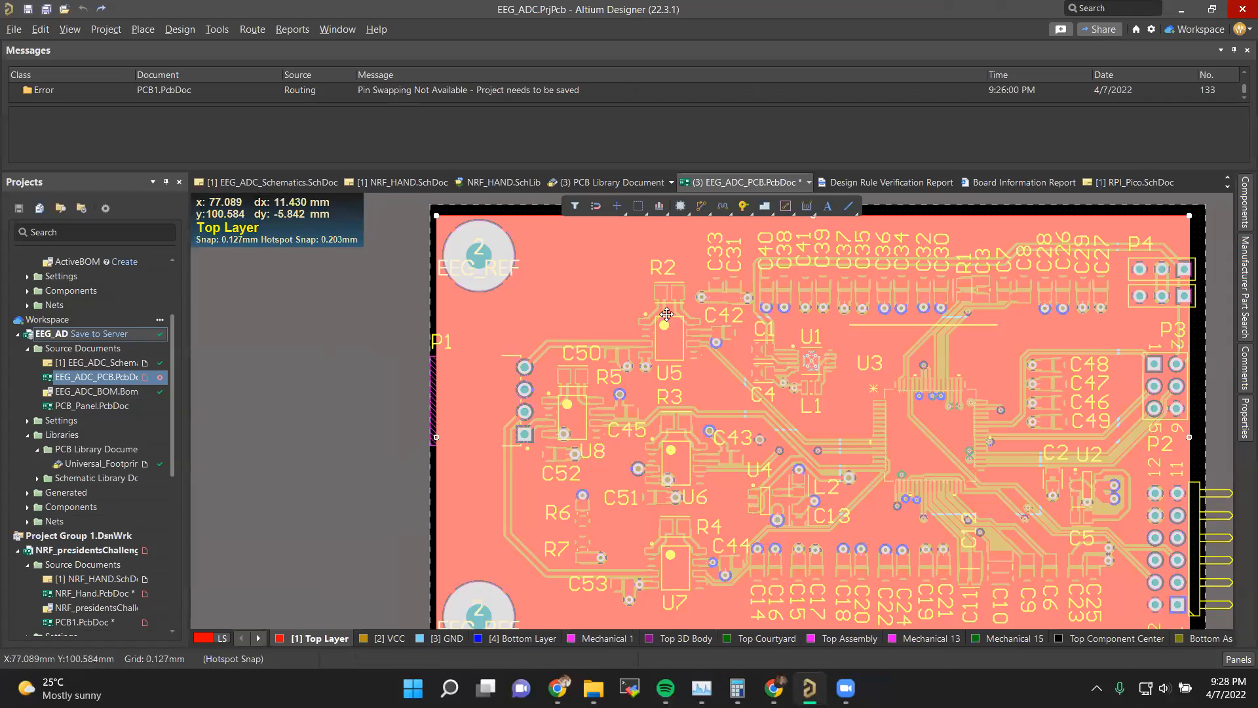
pyautogui.click(443, 638)
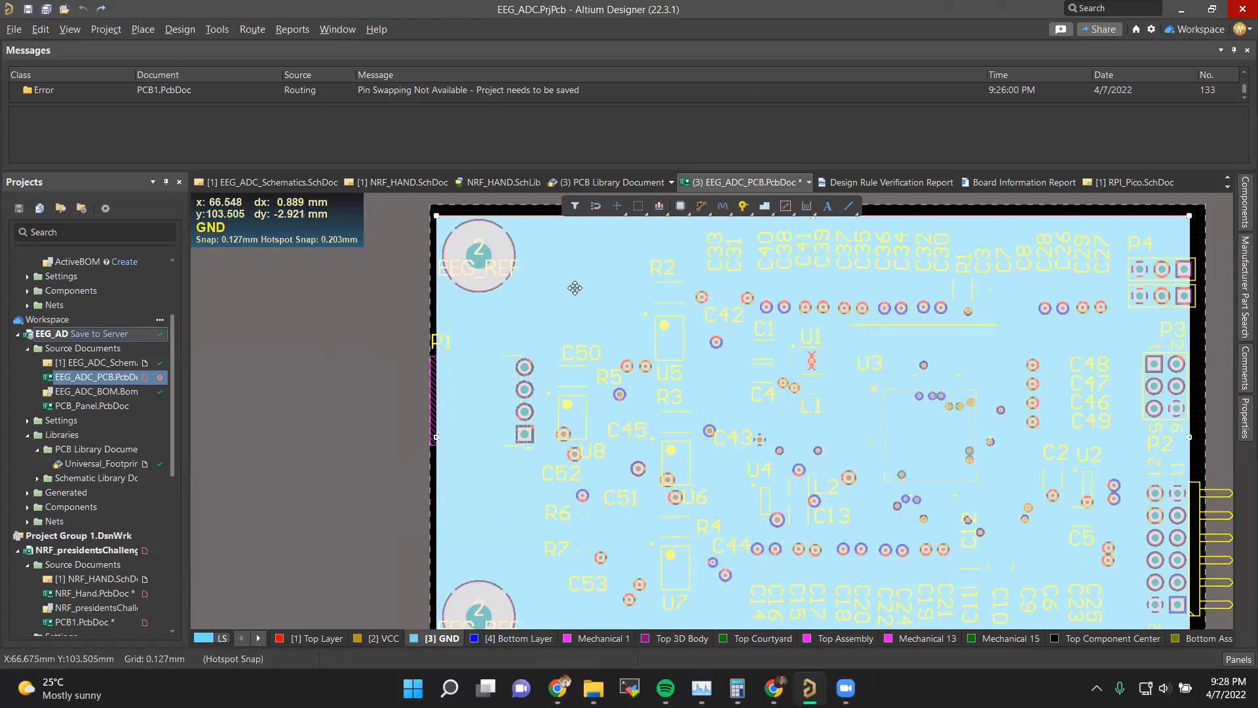
# Step: Zoom around the vias on the GND layer, then switch the active layer to Mechanical 1
pyautogui.hscroll(2, 727, 456)
pyautogui.keyDown('ctrl'); pyautogui.scroll(-1, 728, 456); pyautogui.keyUp('ctrl')
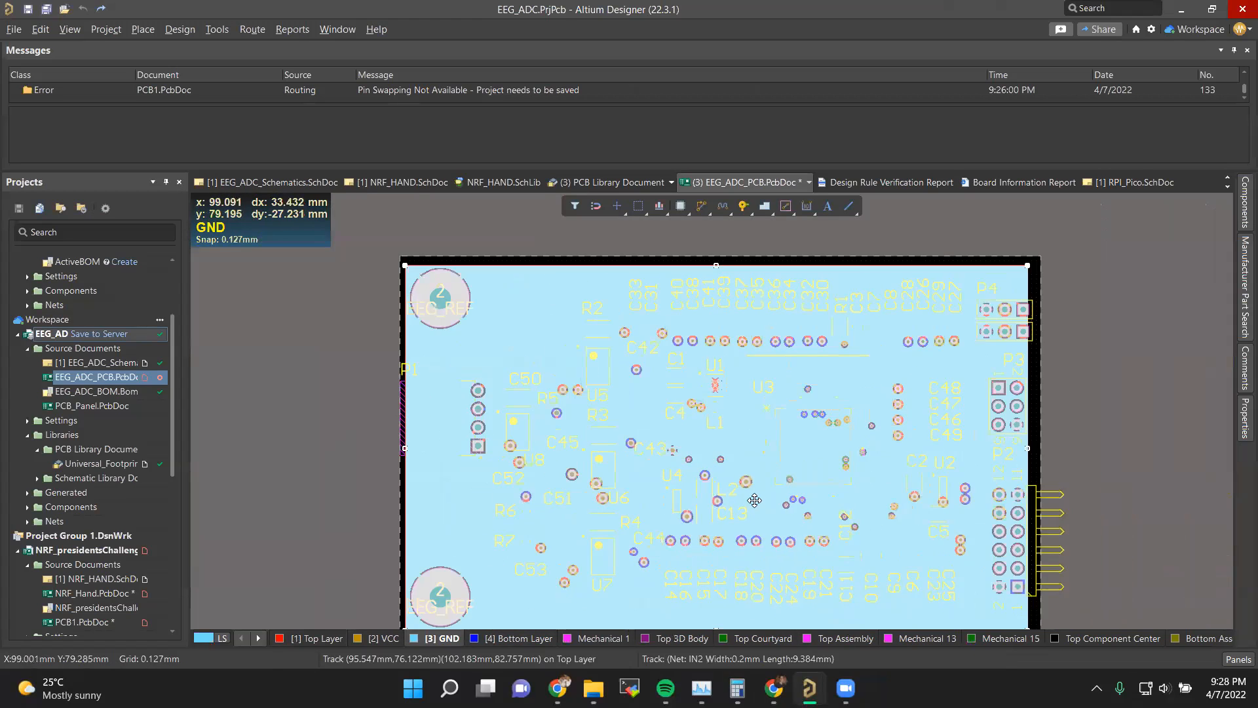
pyautogui.keyDown('ctrl'); pyautogui.scroll(5, 765, 373); pyautogui.keyUp('ctrl')
pyautogui.scroll(3, 765, 373)
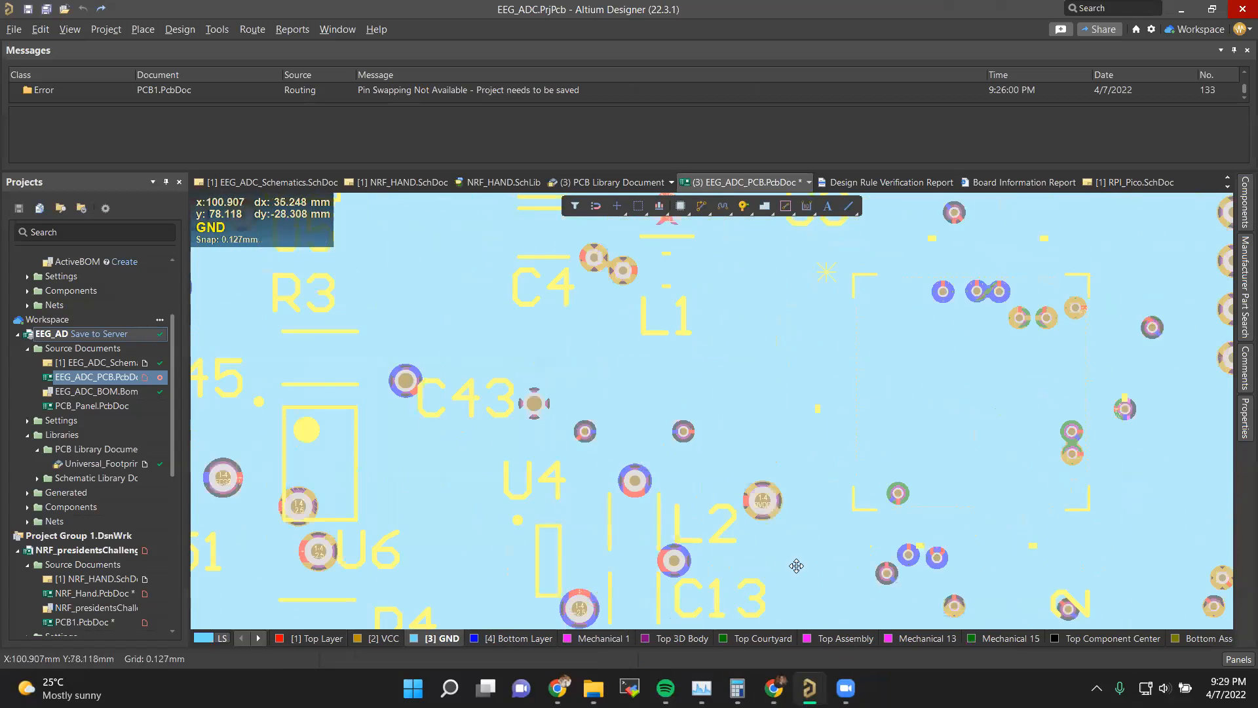
pyautogui.keyDown('ctrl'); pyautogui.scroll(3, 707, 521); pyautogui.keyUp('ctrl')
pyautogui.keyDown('ctrl'); pyautogui.scroll(-2, 638, 474); pyautogui.keyUp('ctrl')
pyautogui.keyDown('ctrl'); pyautogui.scroll(2, 460, 407); pyautogui.keyUp('ctrl')
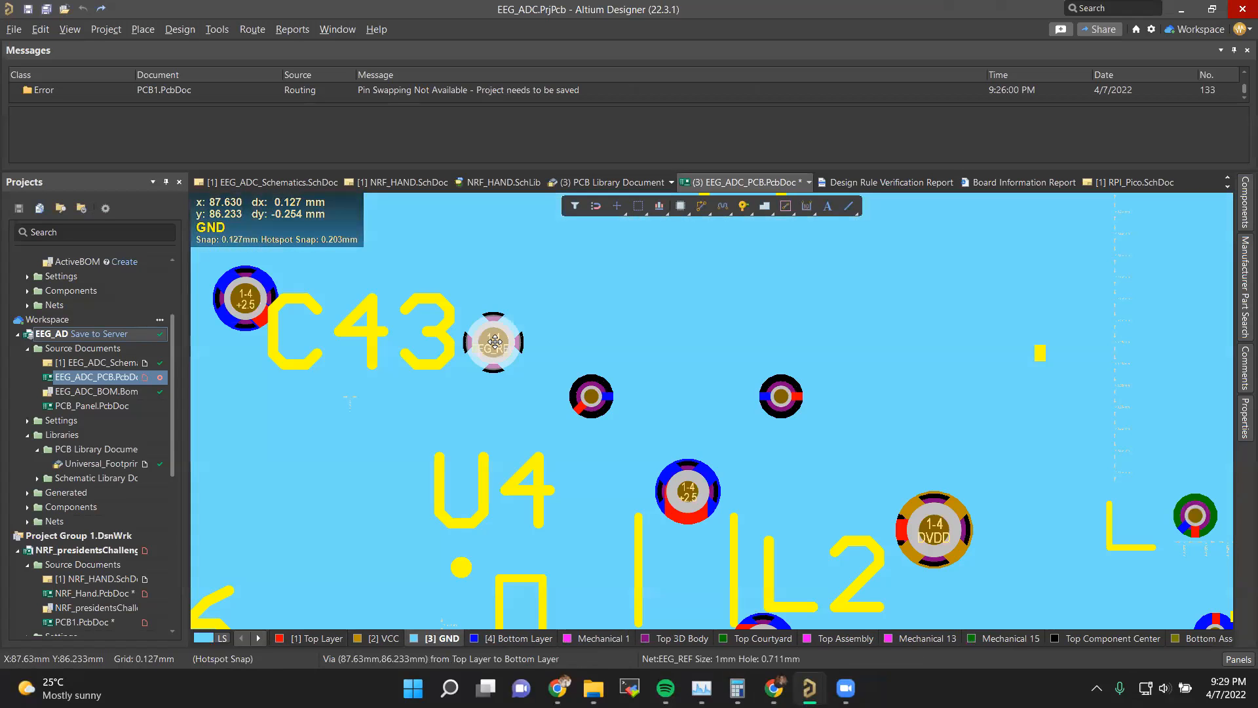
pyautogui.keyDown('ctrl'); pyautogui.scroll(-4, 427, 406); pyautogui.keyUp('ctrl')
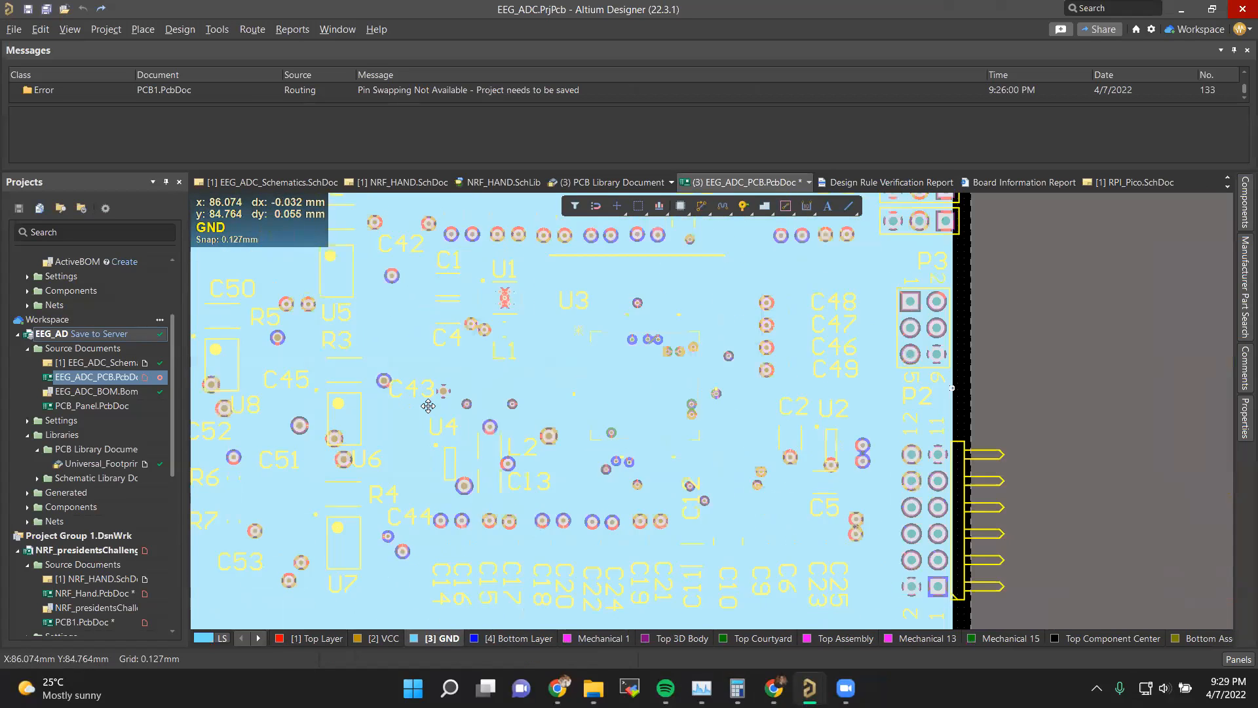
pyautogui.keyDown('ctrl'); pyautogui.scroll(-1, 427, 407); pyautogui.keyUp('ctrl')
pyautogui.keyDown('shift'); pyautogui.scroll(3, 439, 405); pyautogui.keyUp('shift')
pyautogui.scroll(4, 551, 458)
pyautogui.keyDown('ctrl'); pyautogui.scroll(7, 518, 488); pyautogui.keyUp('ctrl')
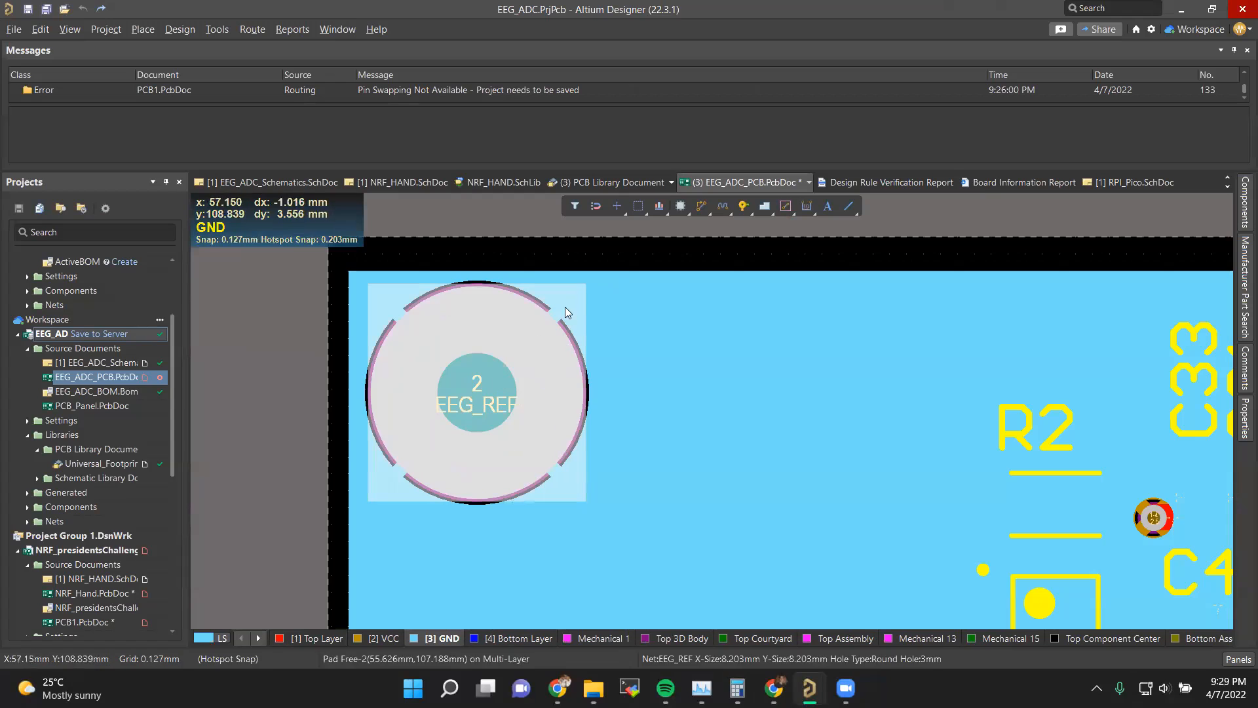
pyautogui.keyDown('ctrl'); pyautogui.scroll(-3, 564, 357); pyautogui.keyUp('ctrl')
pyautogui.scroll(-3, 564, 371)
pyautogui.keyDown('ctrl'); pyautogui.scroll(-2, 743, 209); pyautogui.keyUp('ctrl')
pyautogui.keyDown('shift'); pyautogui.hscroll(3, 749, 420); pyautogui.keyUp('shift')
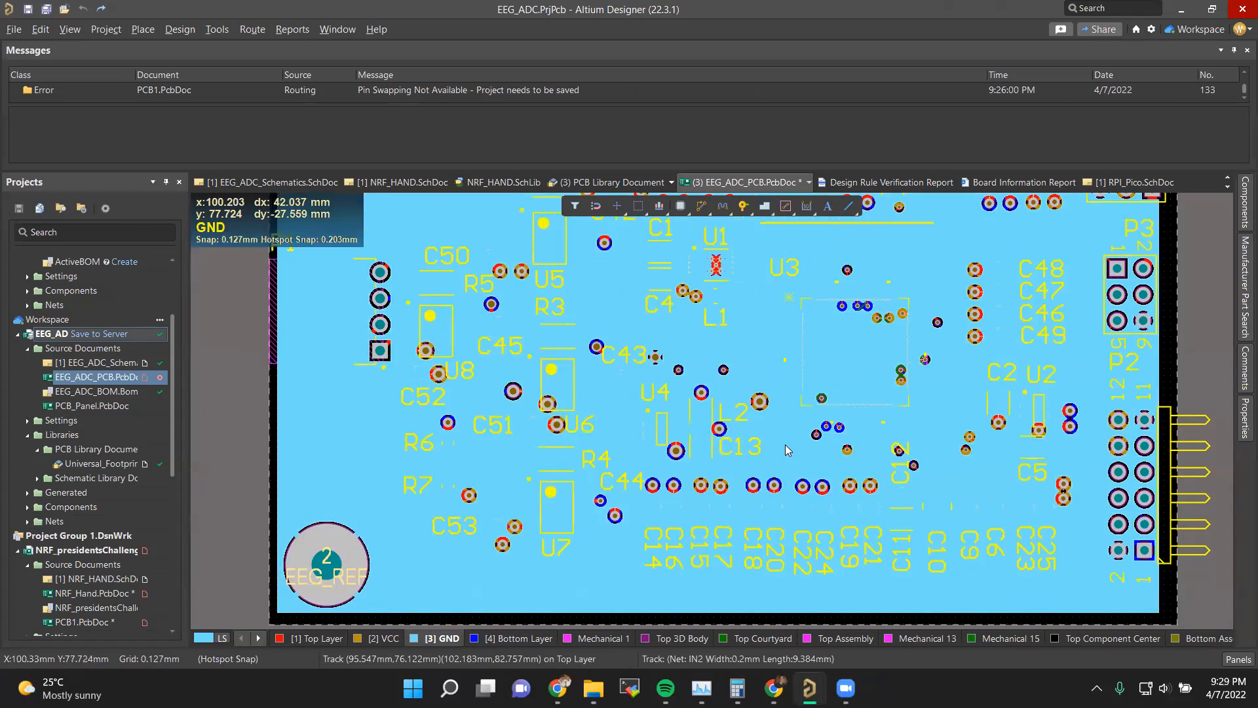
pyautogui.keyDown('ctrl'); pyautogui.scroll(-2, 715, 408); pyautogui.keyUp('ctrl')
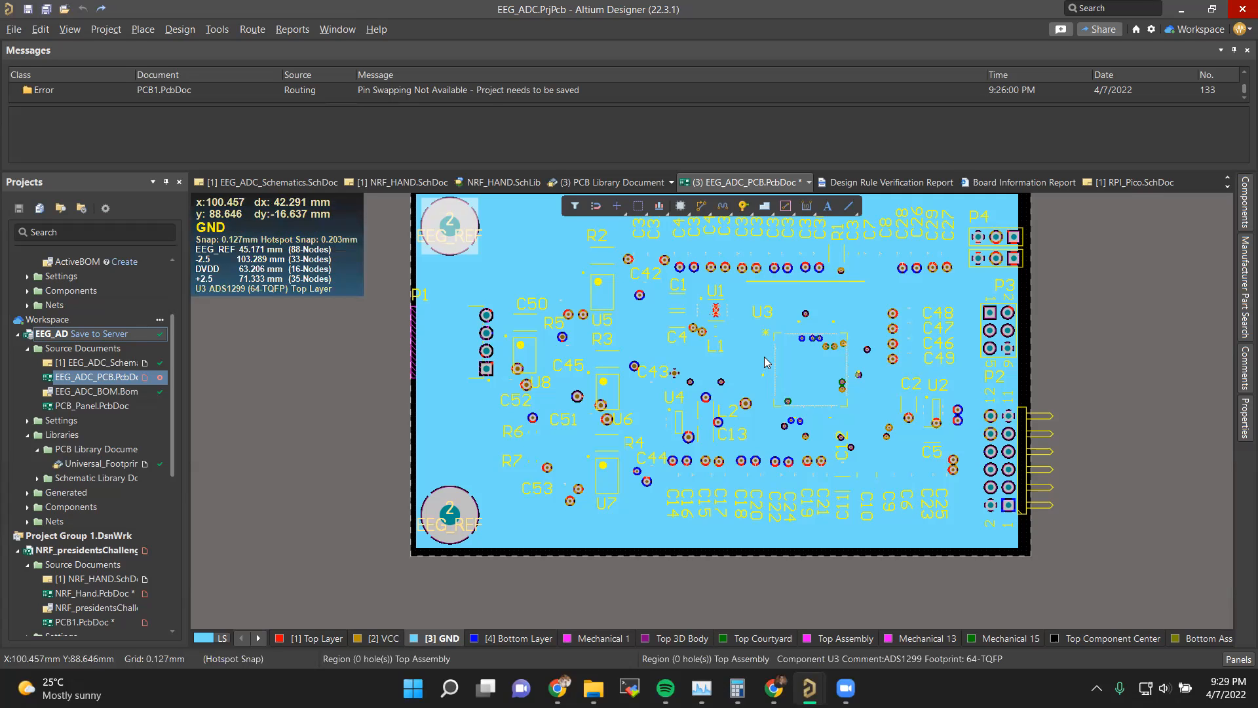
pyautogui.keyDown('ctrl'); pyautogui.scroll(3, 719, 440); pyautogui.keyUp('ctrl')
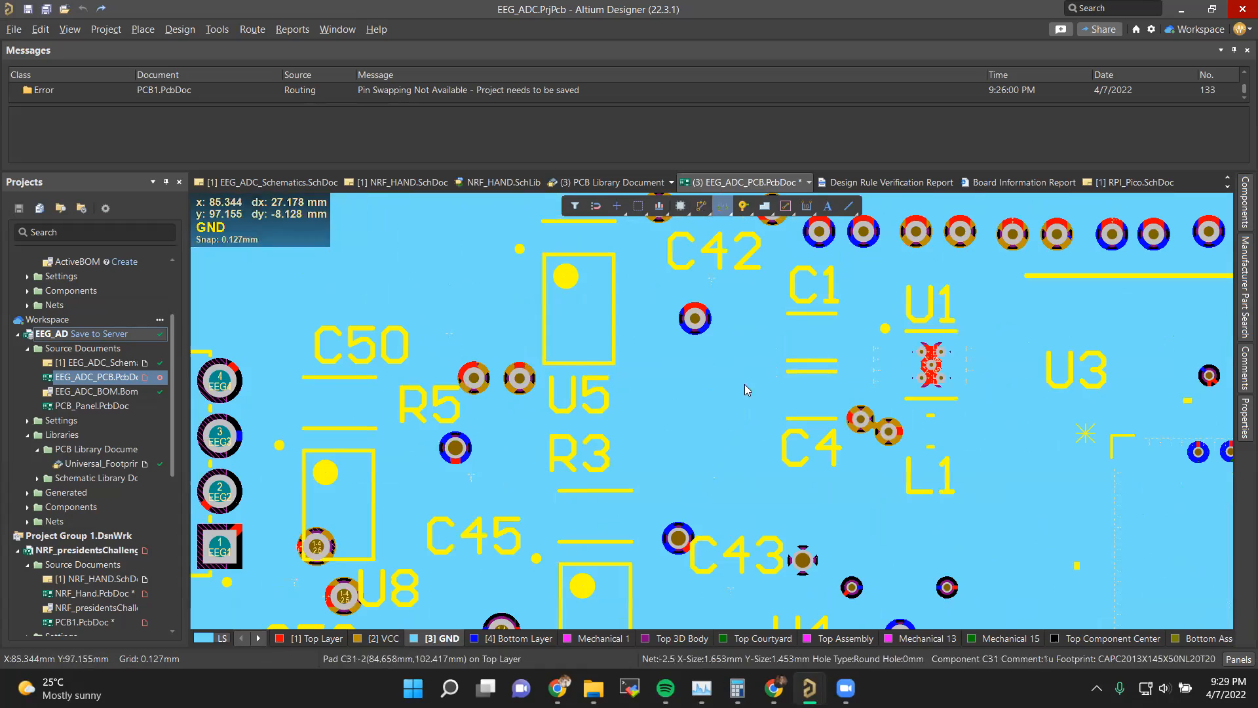
pyautogui.press('-')
pyautogui.press('-')
pyautogui.press('-')
pyautogui.press('+')
pyautogui.press('+')
pyautogui.press('+')
pyautogui.press('+')
pyautogui.press('+')
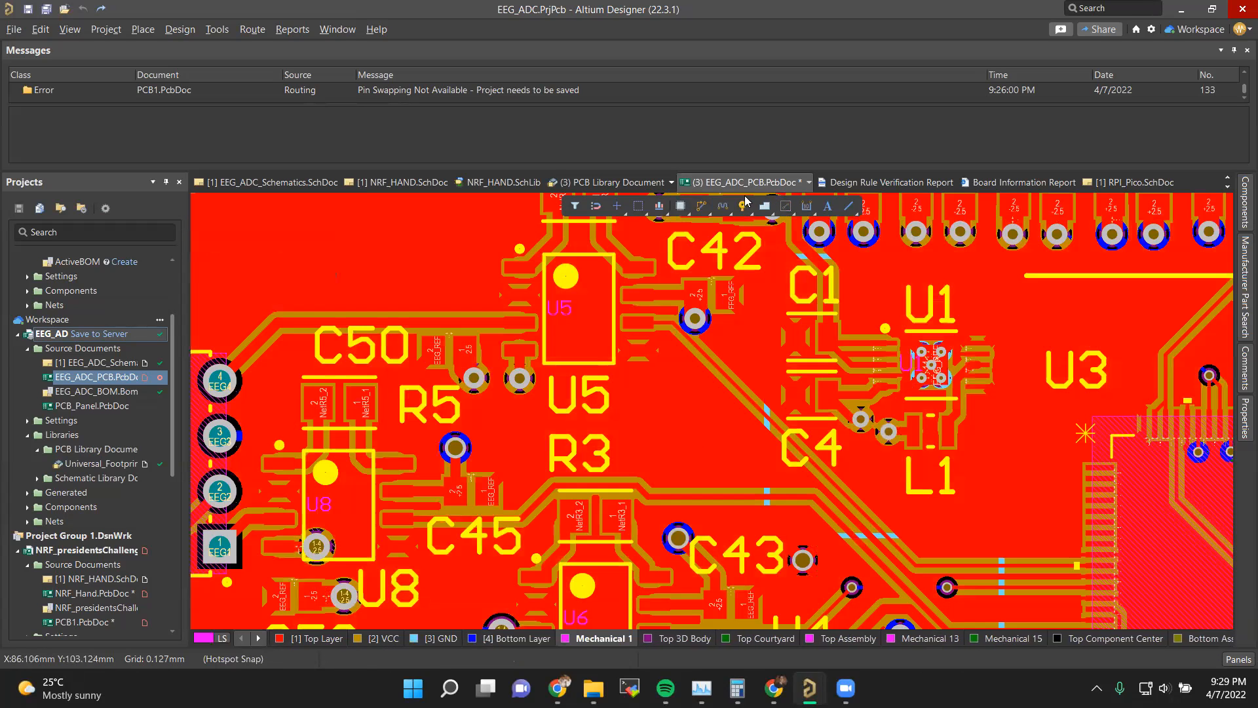
# Step: Place an EEG_REF via between U5 and R3, then flip between the bottom and GND layers
pyautogui.click(676, 424)
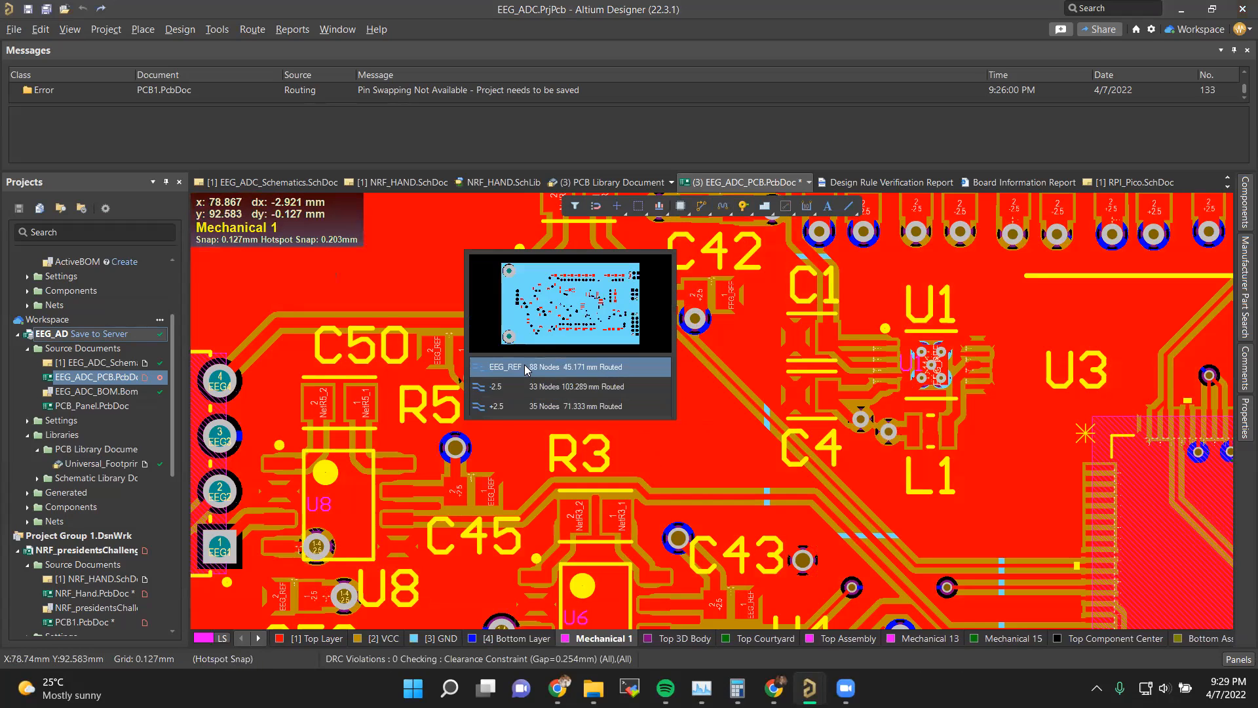
pyautogui.click(587, 407)
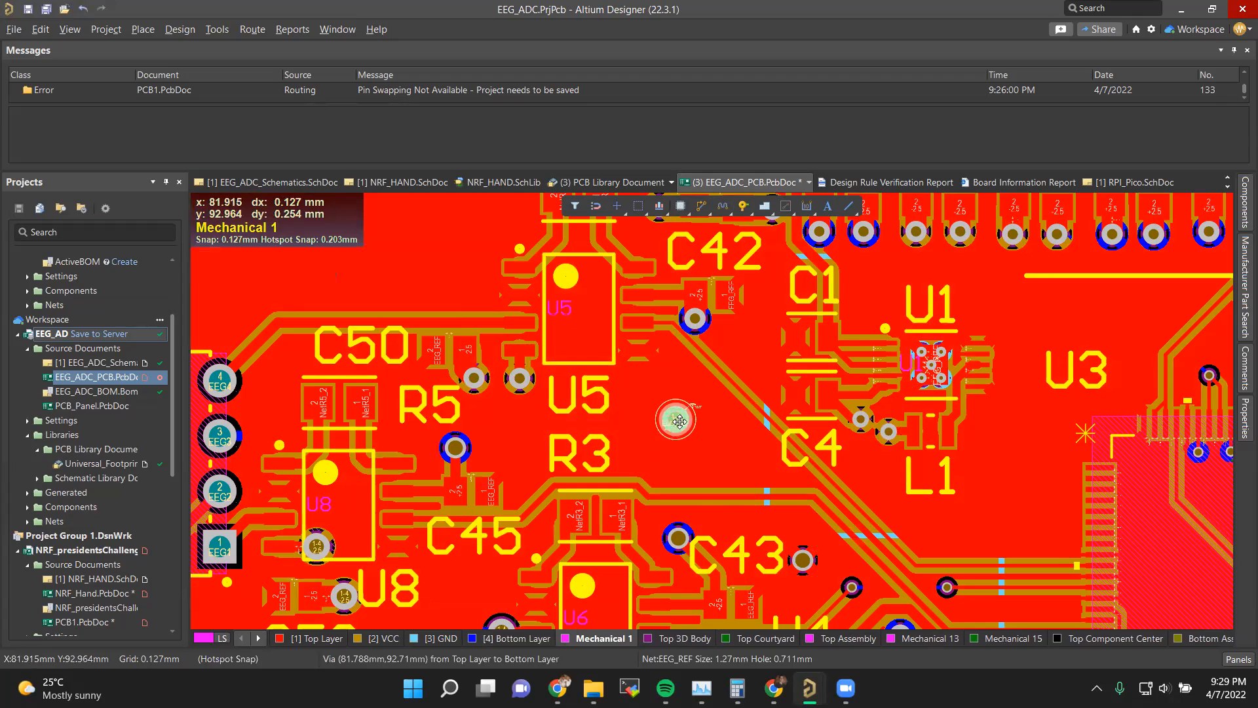
pyautogui.press('-')
pyautogui.press('-')
pyautogui.press('+')
pyautogui.press('-')
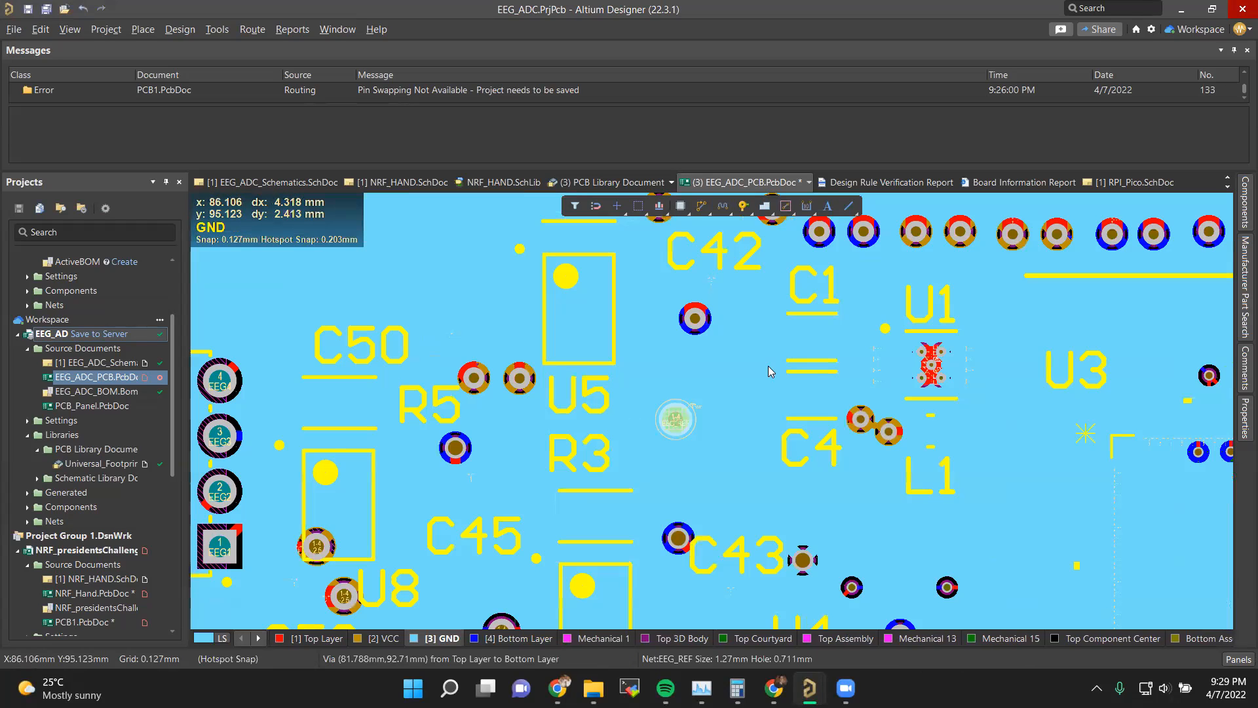
# Step: Zoom out to the full EEG_ADC board and back in to inspect the copper layers
pyautogui.keyDown('ctrl'); pyautogui.scroll(-4, 727, 399); pyautogui.keyUp('ctrl')
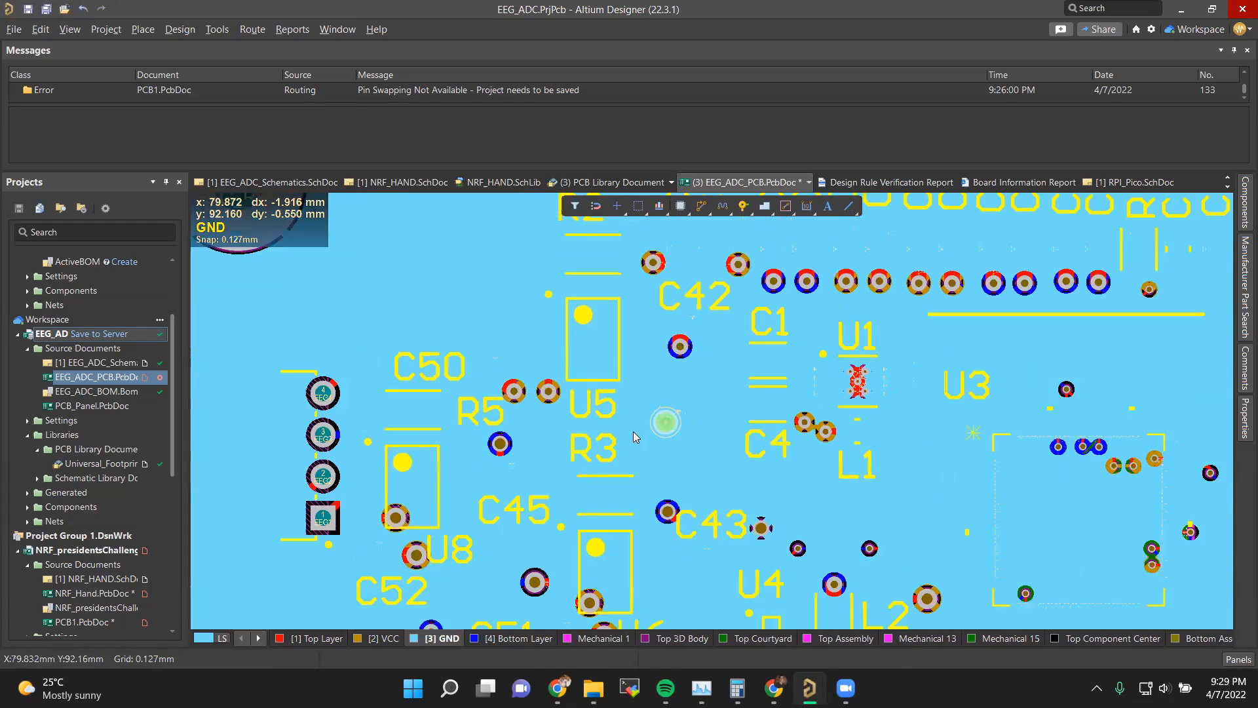
pyautogui.keyDown('ctrl'); pyautogui.scroll(3, 648, 426); pyautogui.keyUp('ctrl')
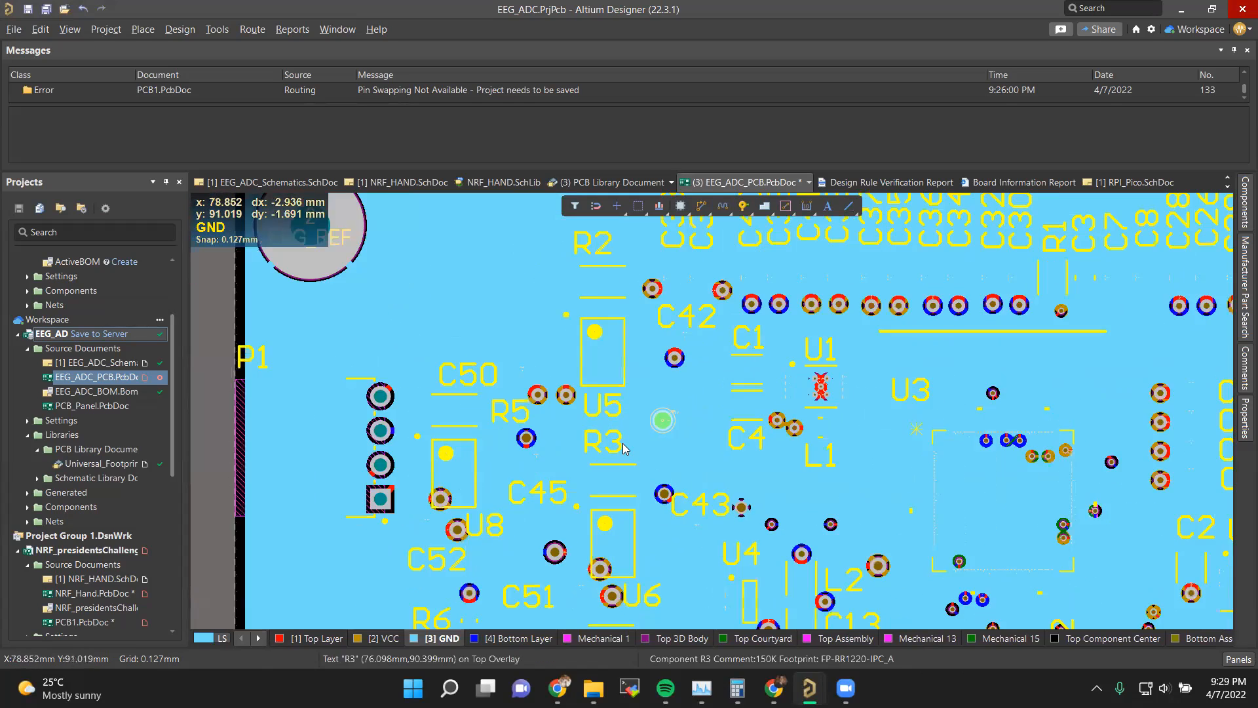
pyautogui.keyDown('ctrl'); pyautogui.keyDown('shift'); pyautogui.scroll(1, 671, 418); pyautogui.keyUp('shift'); pyautogui.keyUp('ctrl')
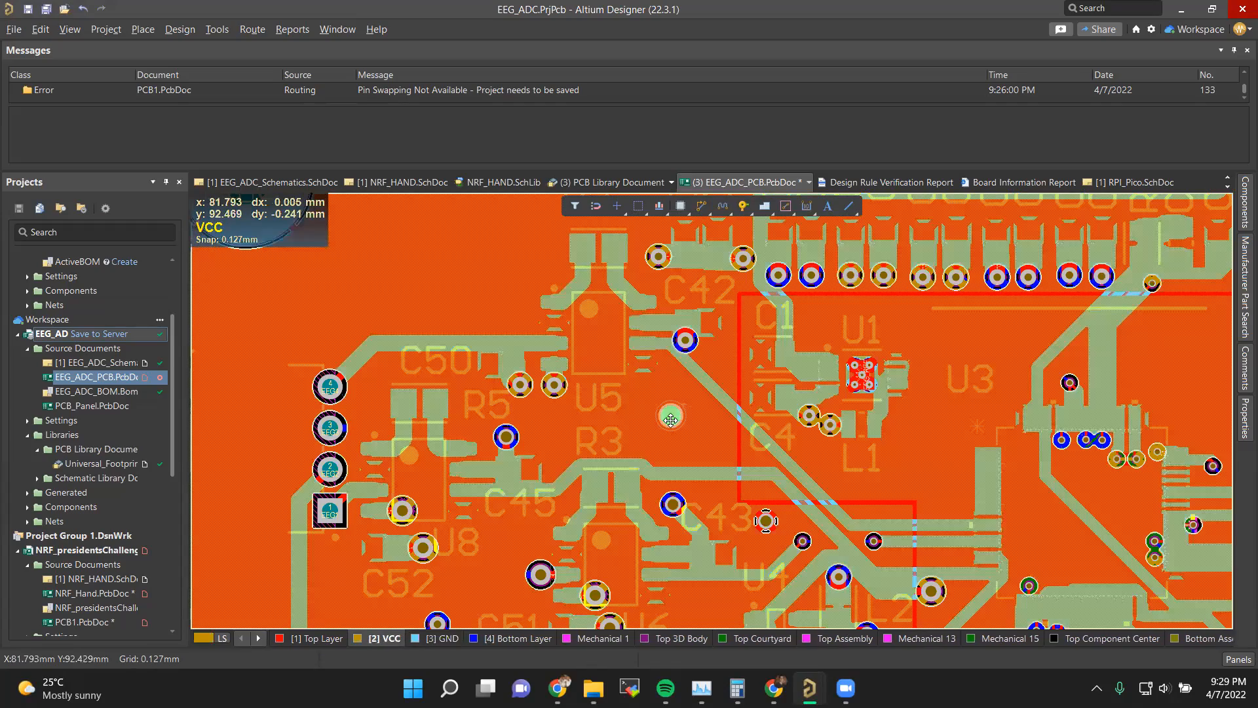
pyautogui.keyDown('ctrl'); pyautogui.keyDown('shift'); pyautogui.scroll(-1, 670, 418); pyautogui.keyUp('shift'); pyautogui.keyUp('ctrl')
pyautogui.keyDown('ctrl'); pyautogui.keyDown('shift'); pyautogui.scroll(1, 670, 418); pyautogui.keyUp('shift'); pyautogui.keyUp('ctrl')
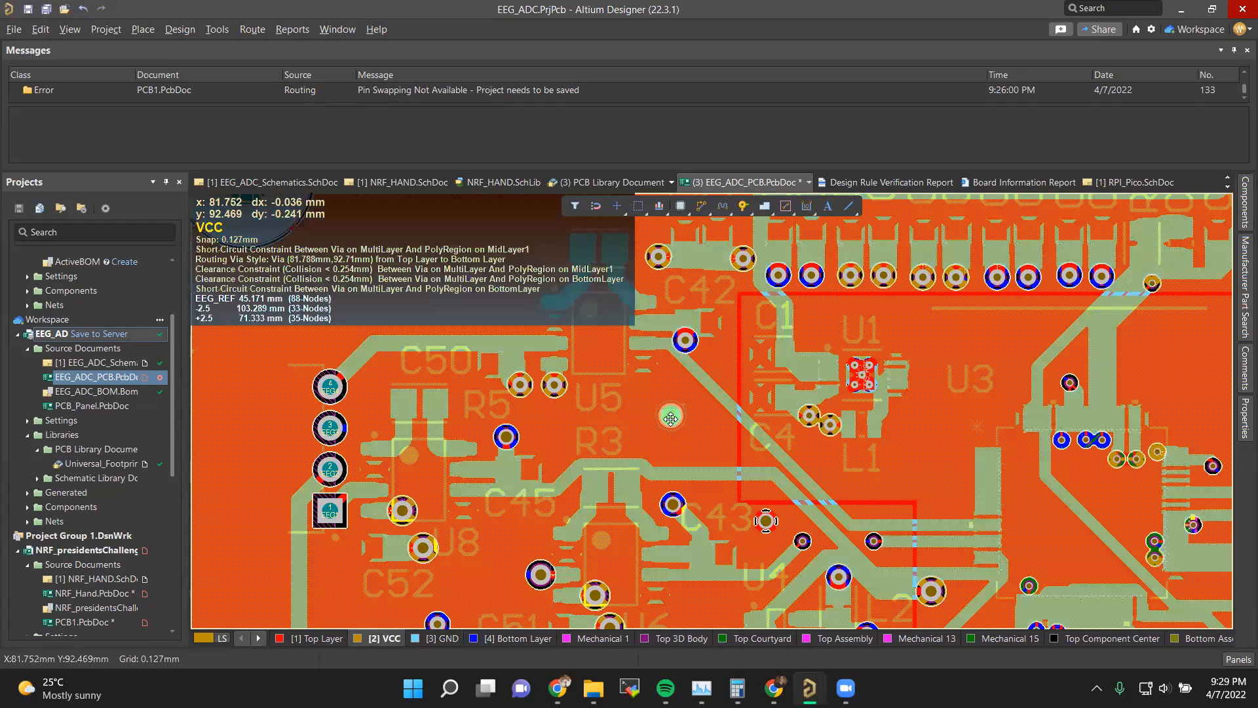
pyautogui.keyDown('ctrl'); pyautogui.keyDown('shift'); pyautogui.scroll(1, 670, 419); pyautogui.keyUp('shift'); pyautogui.keyUp('ctrl')
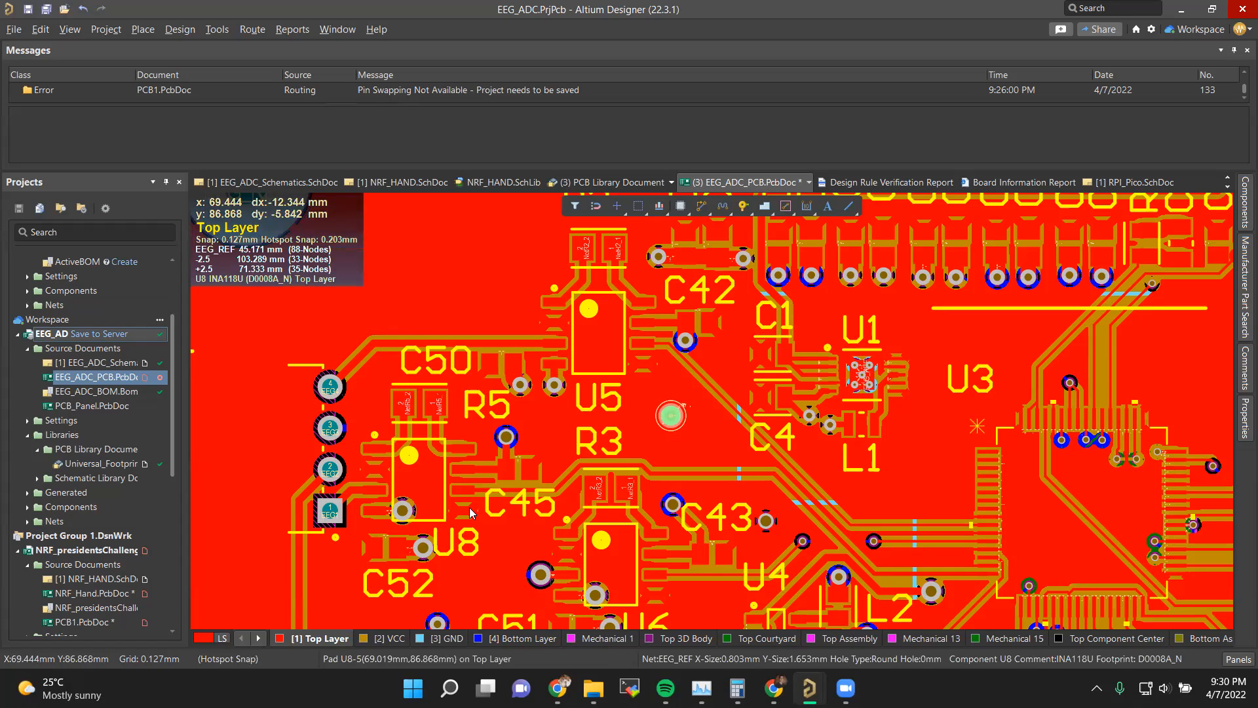
pyautogui.keyDown('ctrl'); pyautogui.scroll(-2, 470, 507); pyautogui.keyUp('ctrl')
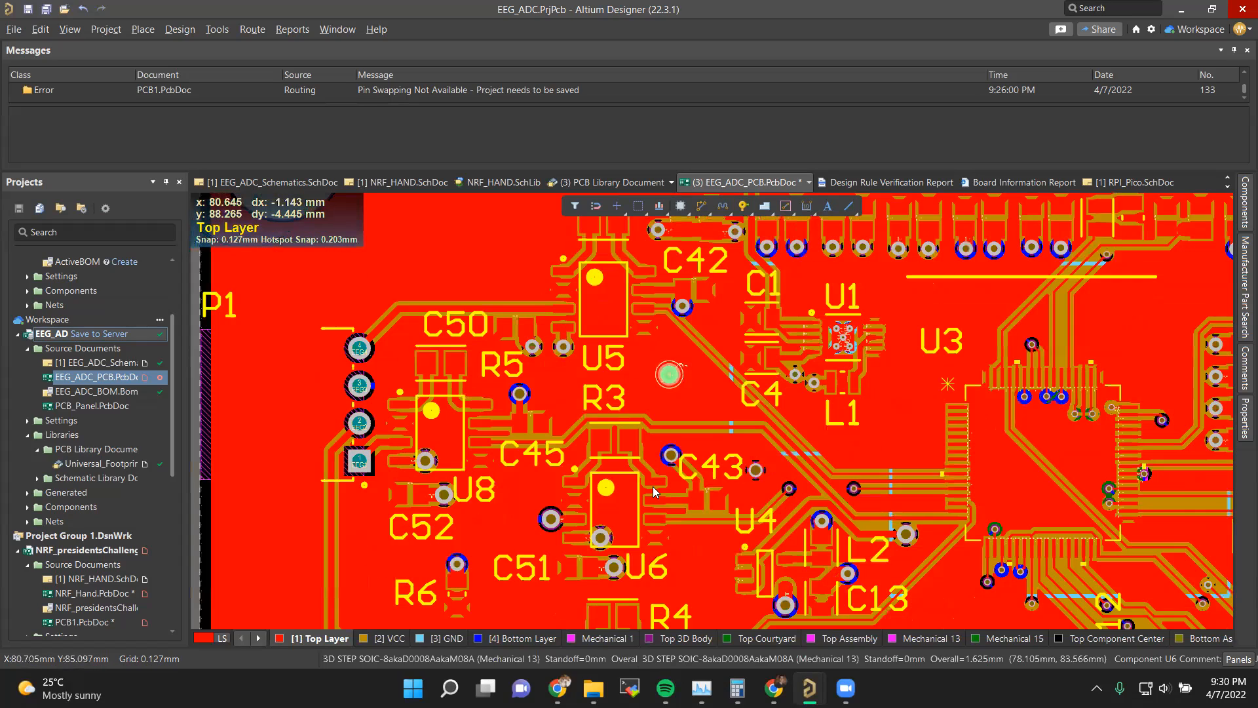
pyautogui.keyDown('ctrl'); pyautogui.scroll(-4, 738, 563); pyautogui.keyUp('ctrl')
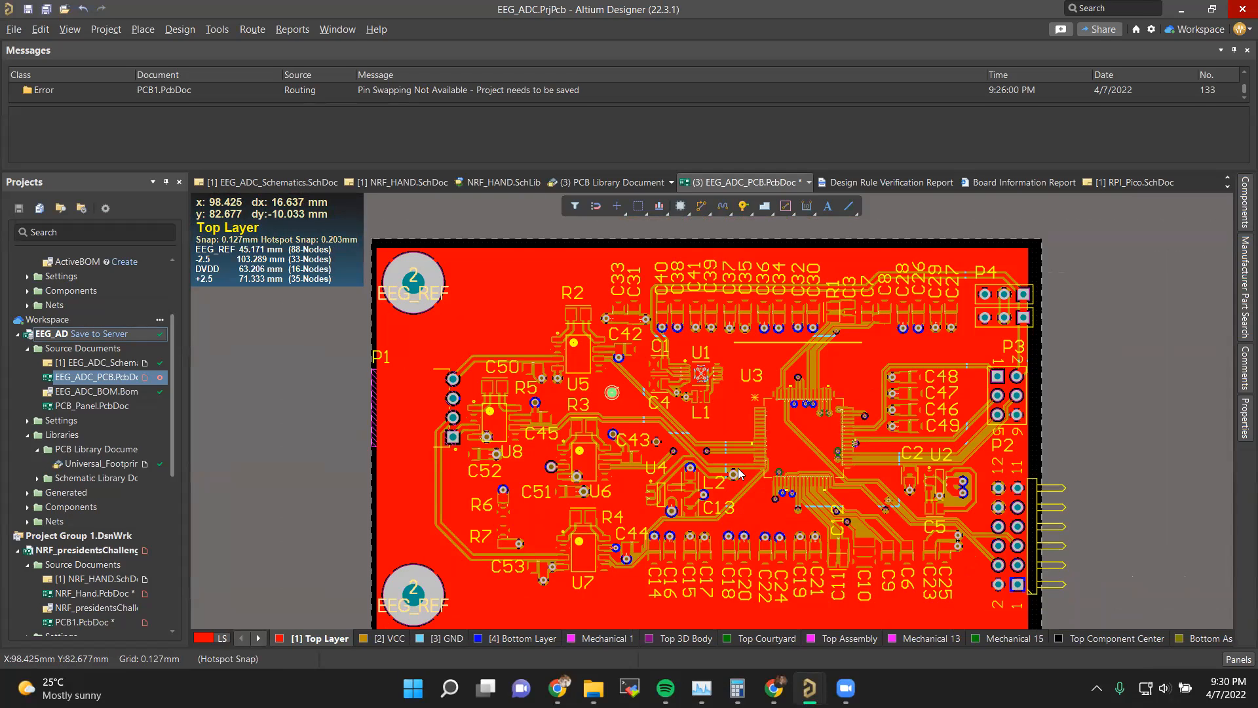
pyautogui.keyDown('ctrl'); pyautogui.scroll(3, 630, 393); pyautogui.keyUp('ctrl')
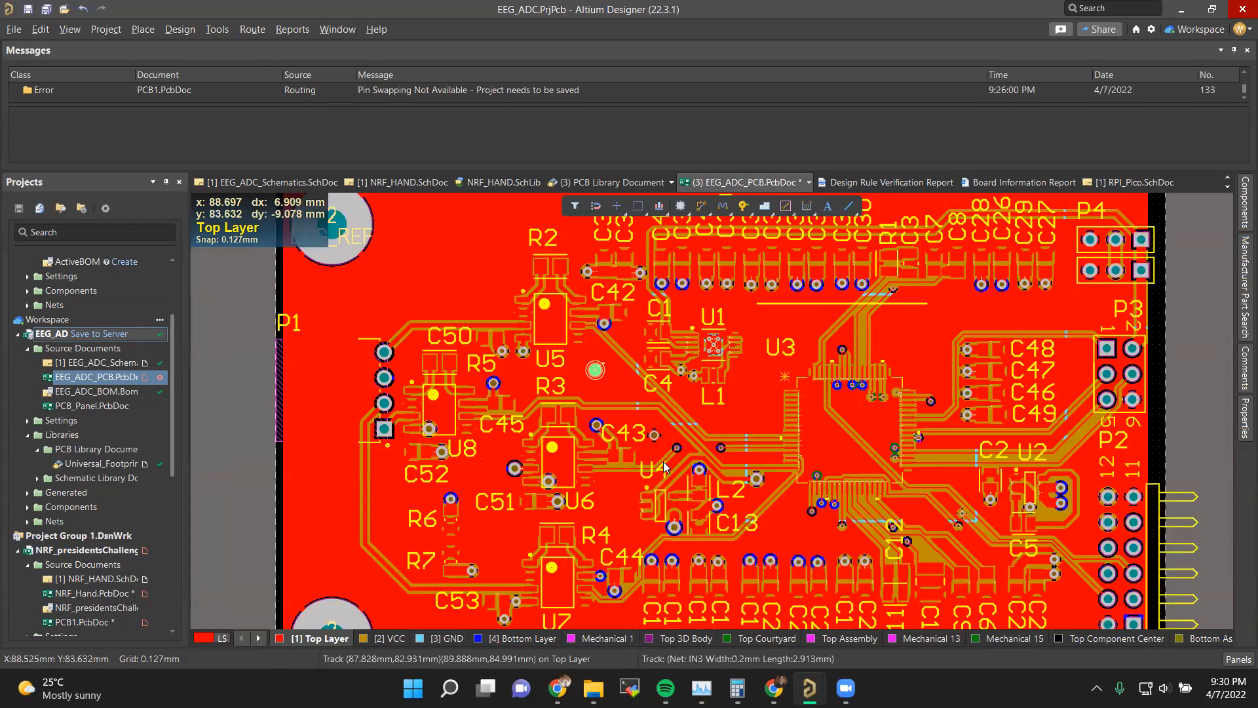
# Step: Return to the mounting-holes-with-vias results and preview the Special Holes - Canadian Circuits image
pyautogui.press('super+Tab')
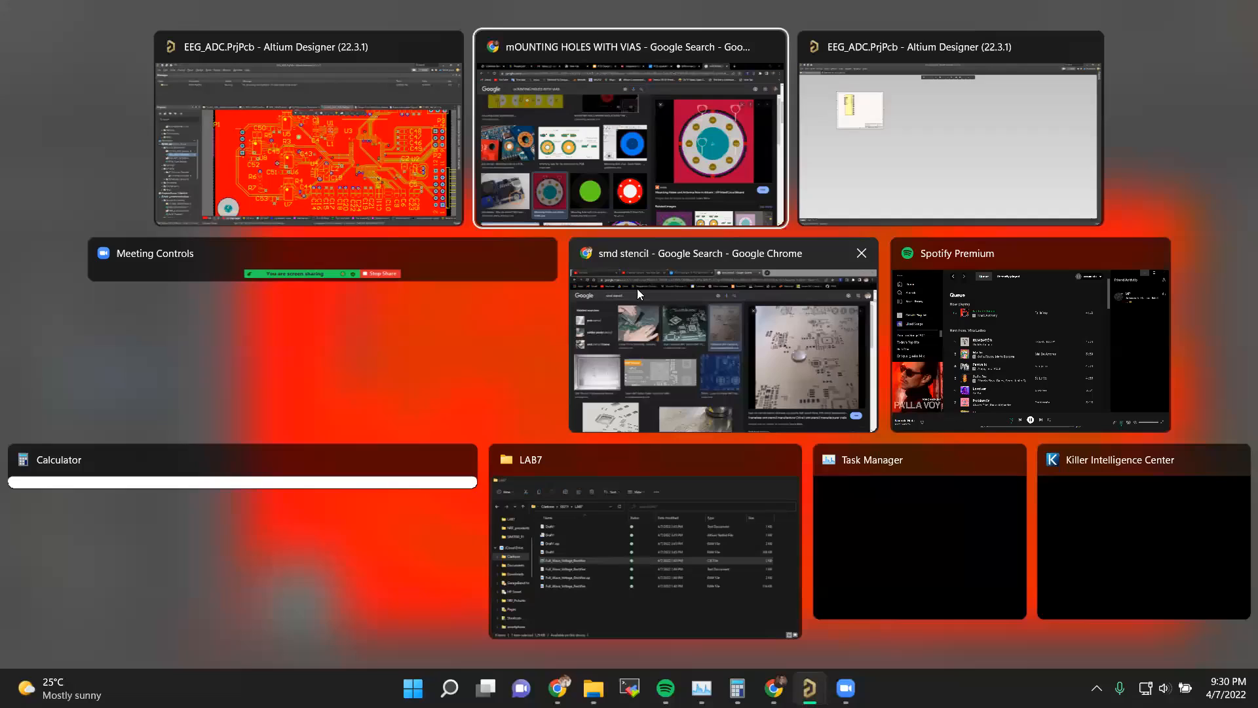
pyautogui.click(693, 229)
pyautogui.scroll(-8, 419, 371)
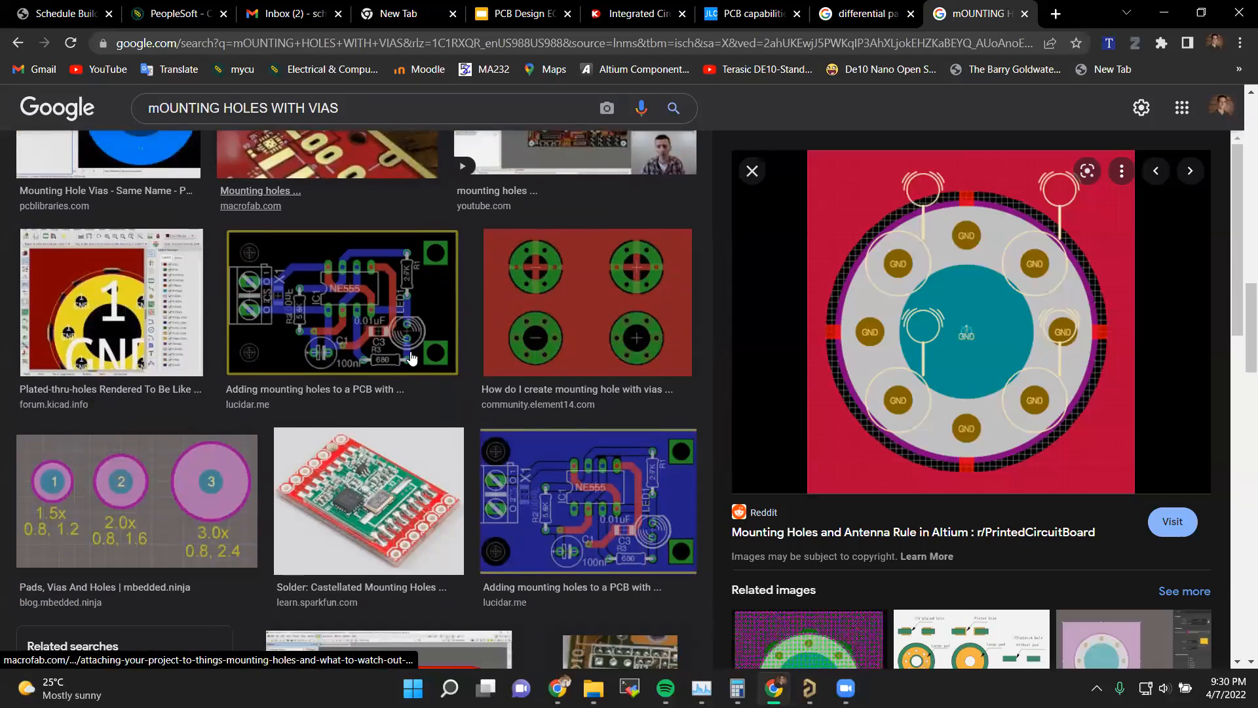
pyautogui.scroll(-10, 514, 477)
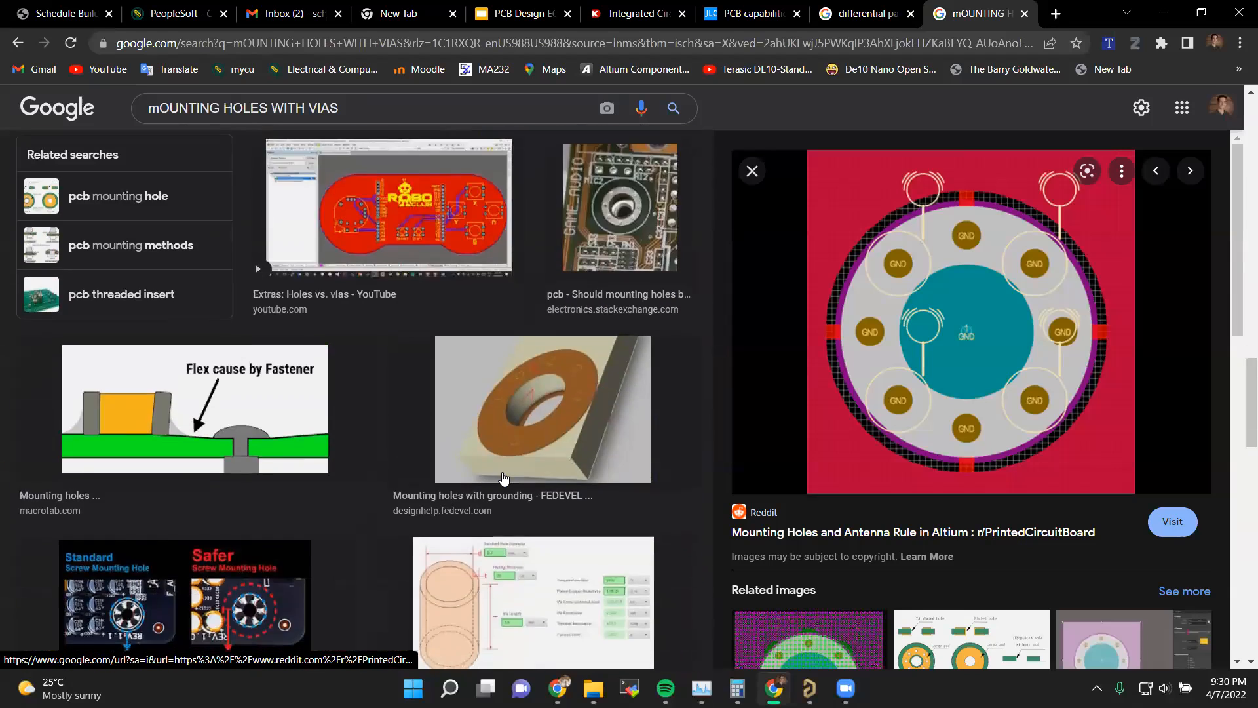
pyautogui.scroll(4, 503, 479)
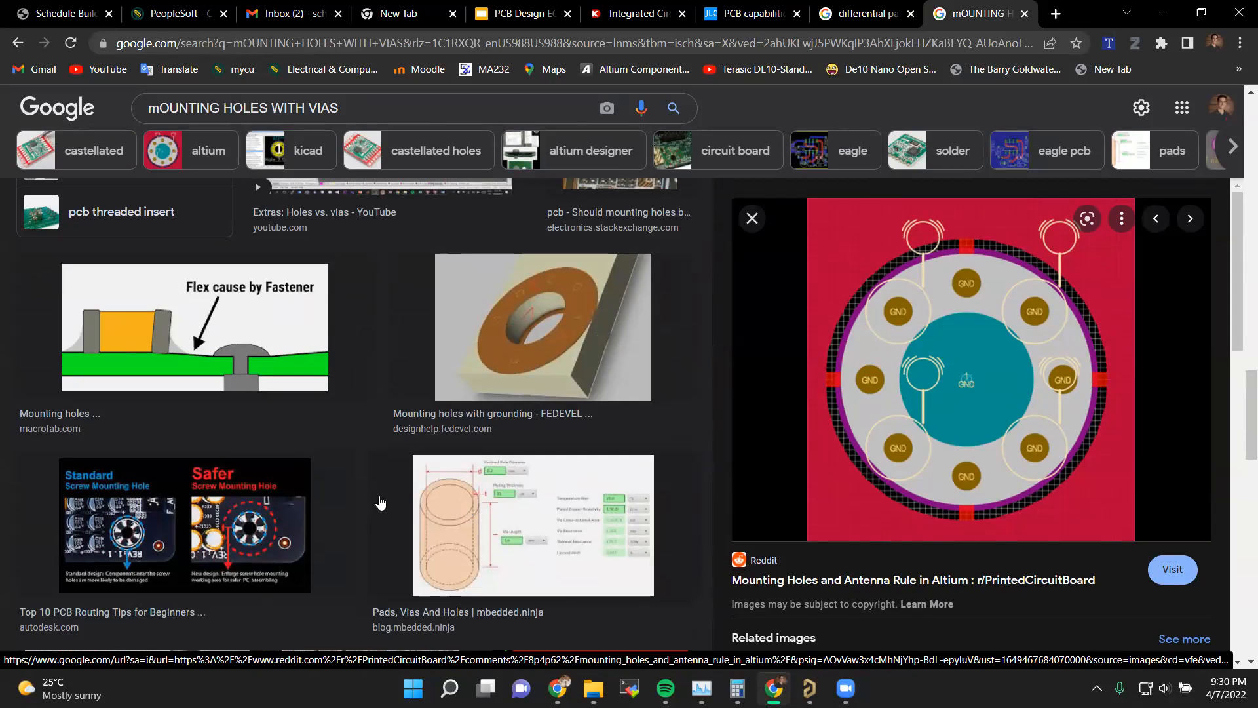
pyautogui.scroll(-10, 376, 502)
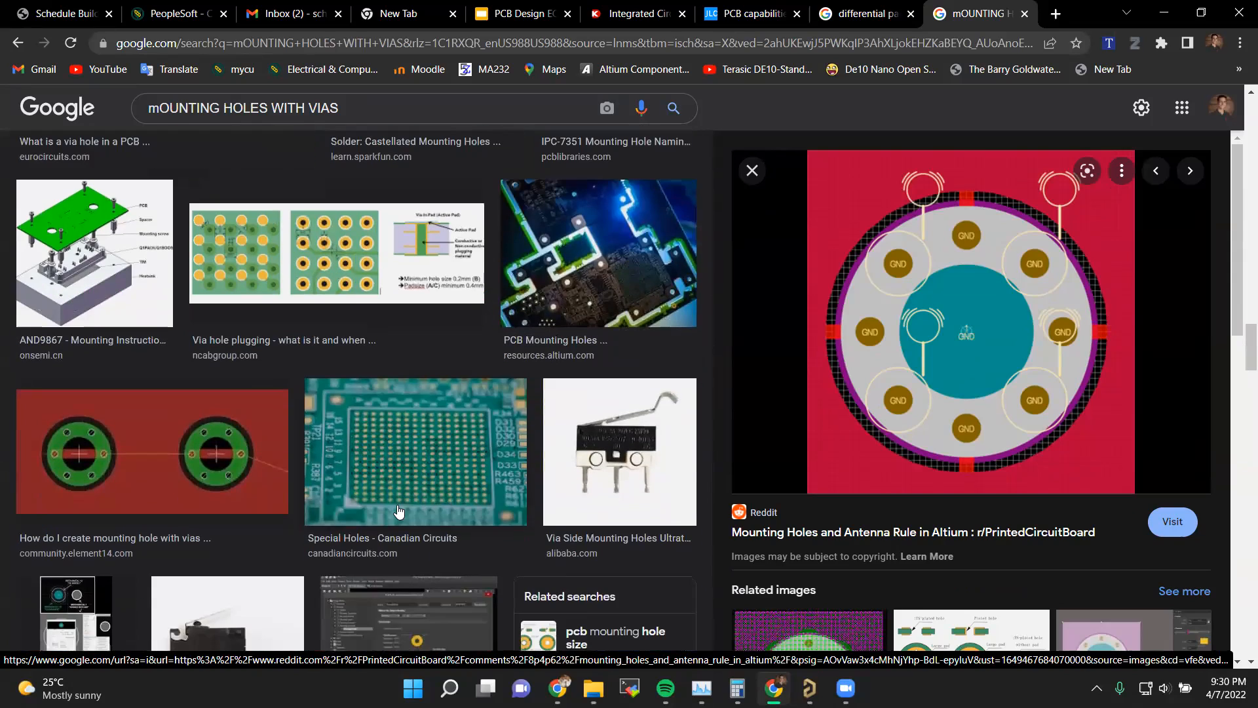
pyautogui.click(402, 457)
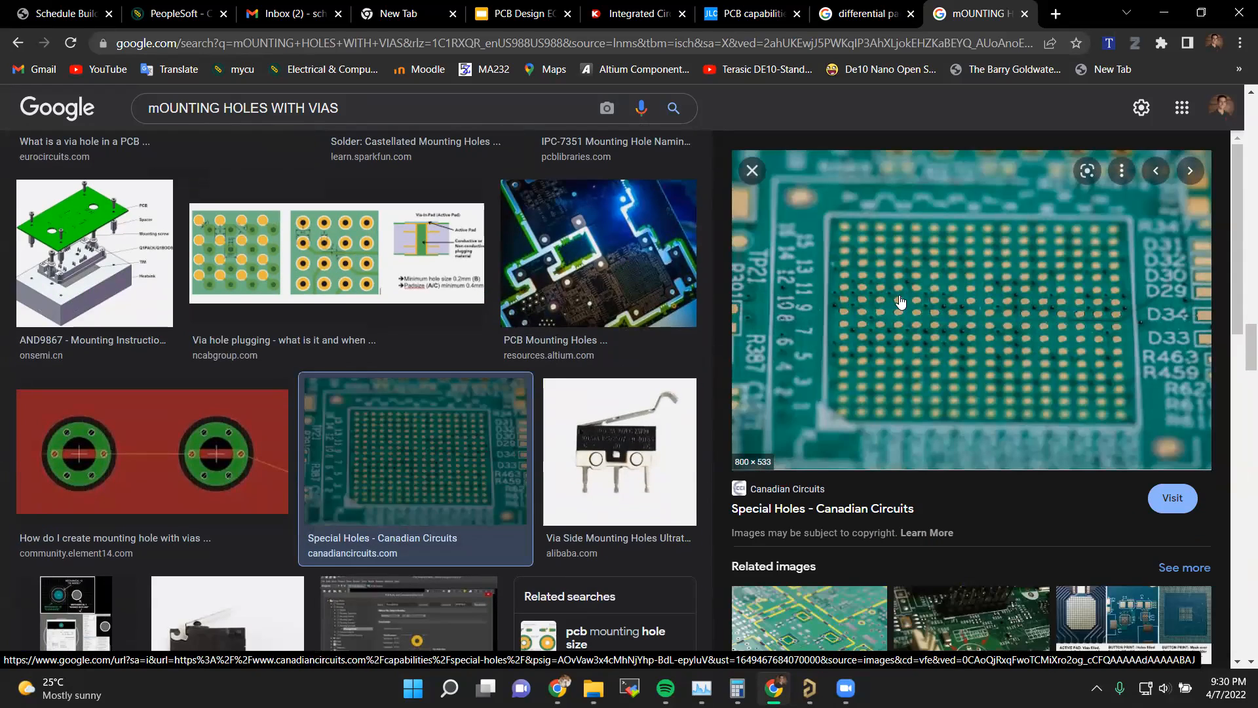
pyautogui.scroll(-7, 162, 477)
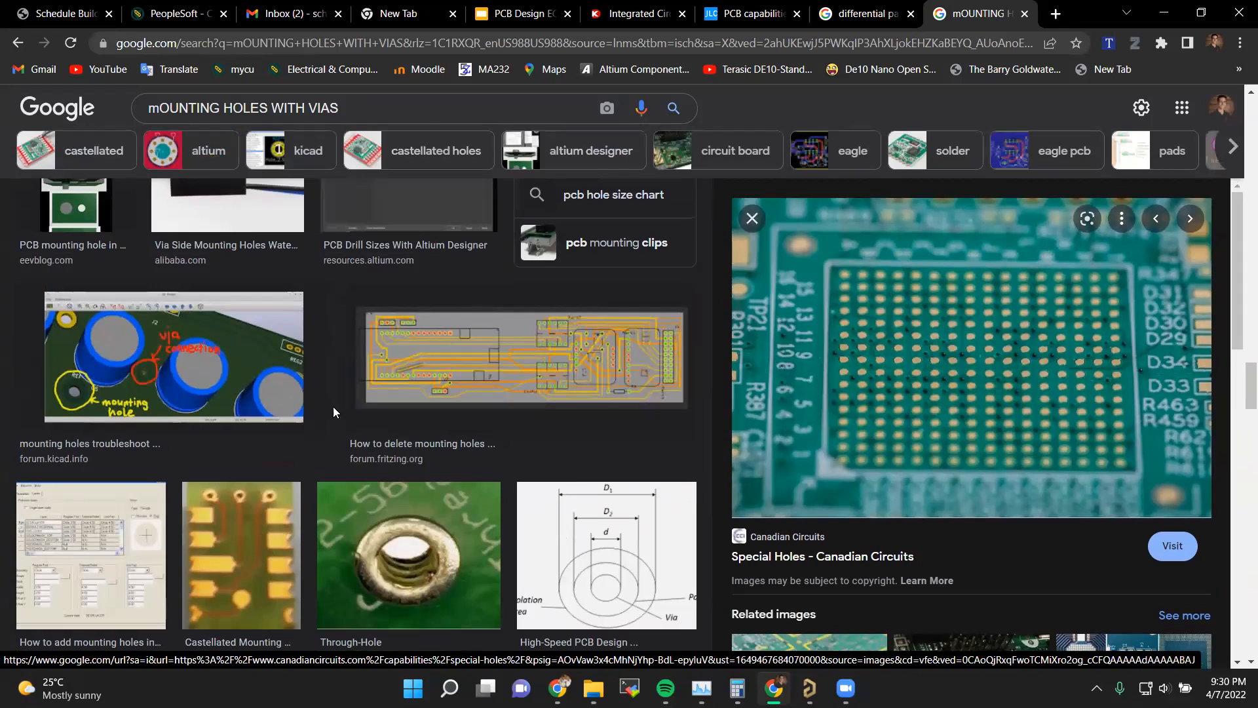
pyautogui.scroll(-8, 407, 413)
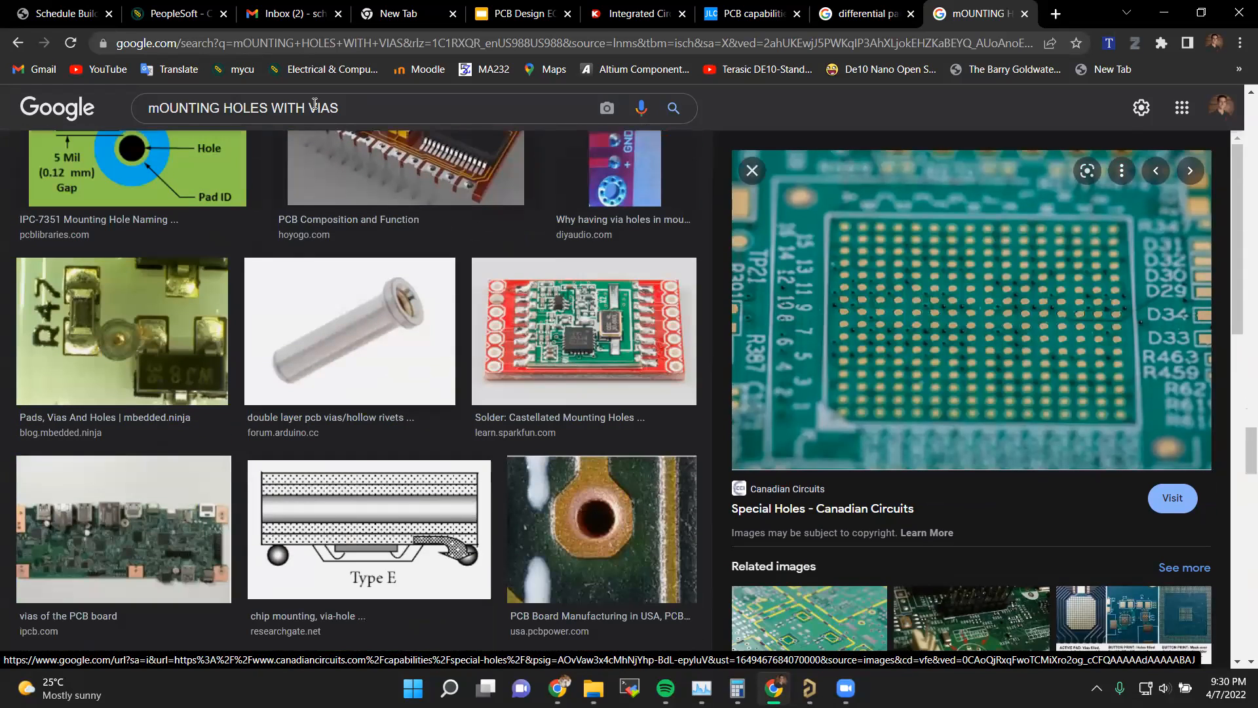
# Step: Replace the query with 'Ading multiple vias to PCB design' and run the image search
pyautogui.moveTo(362, 114); pyautogui.dragTo(72, 140)
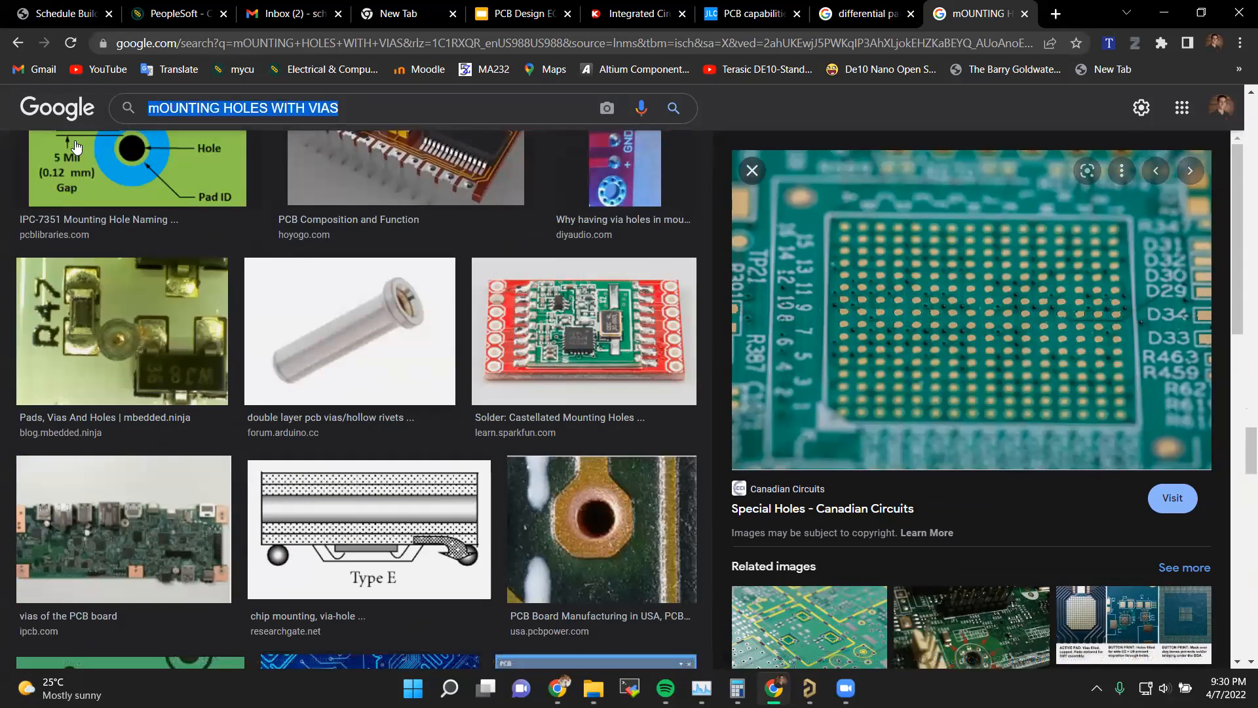
pyautogui.write('Vias')
pyautogui.press('BackSpace')
pyautogui.press('BackSpace')
pyautogui.press('BackSpace')
pyautogui.press('BackSpace')
pyautogui.press('BackSpace')
pyautogui.write('Ading m')
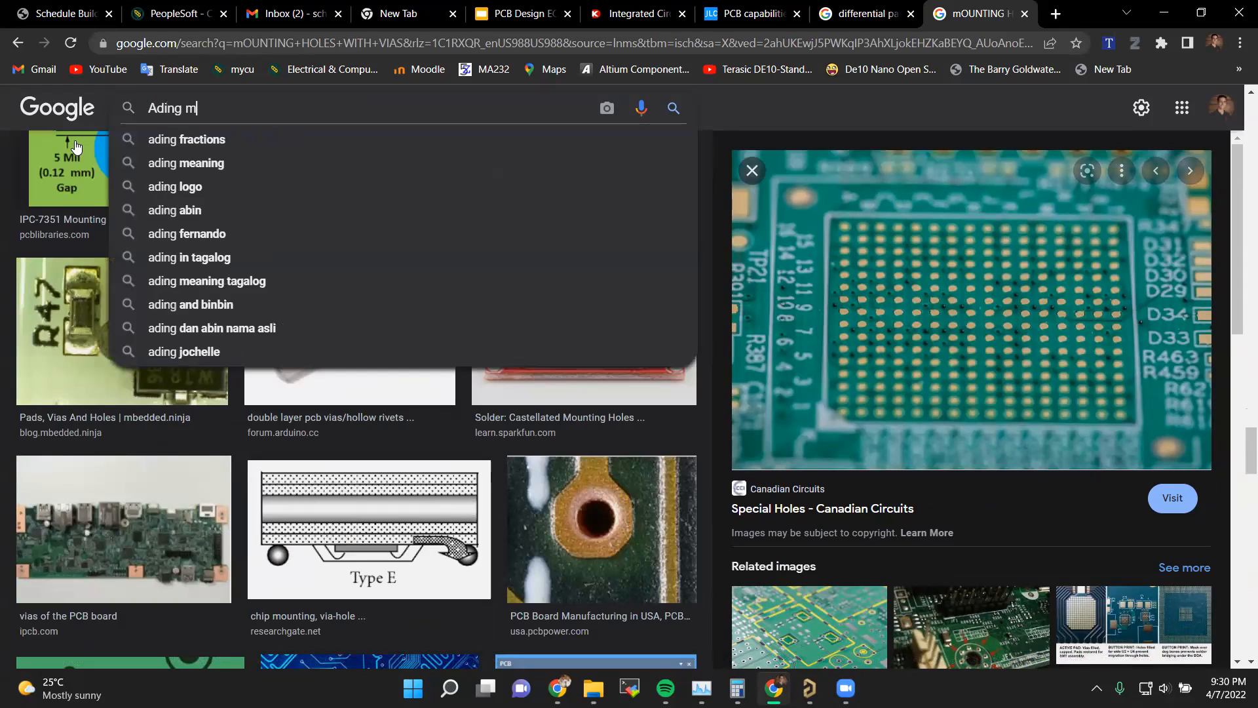
pyautogui.write('ultiple via')
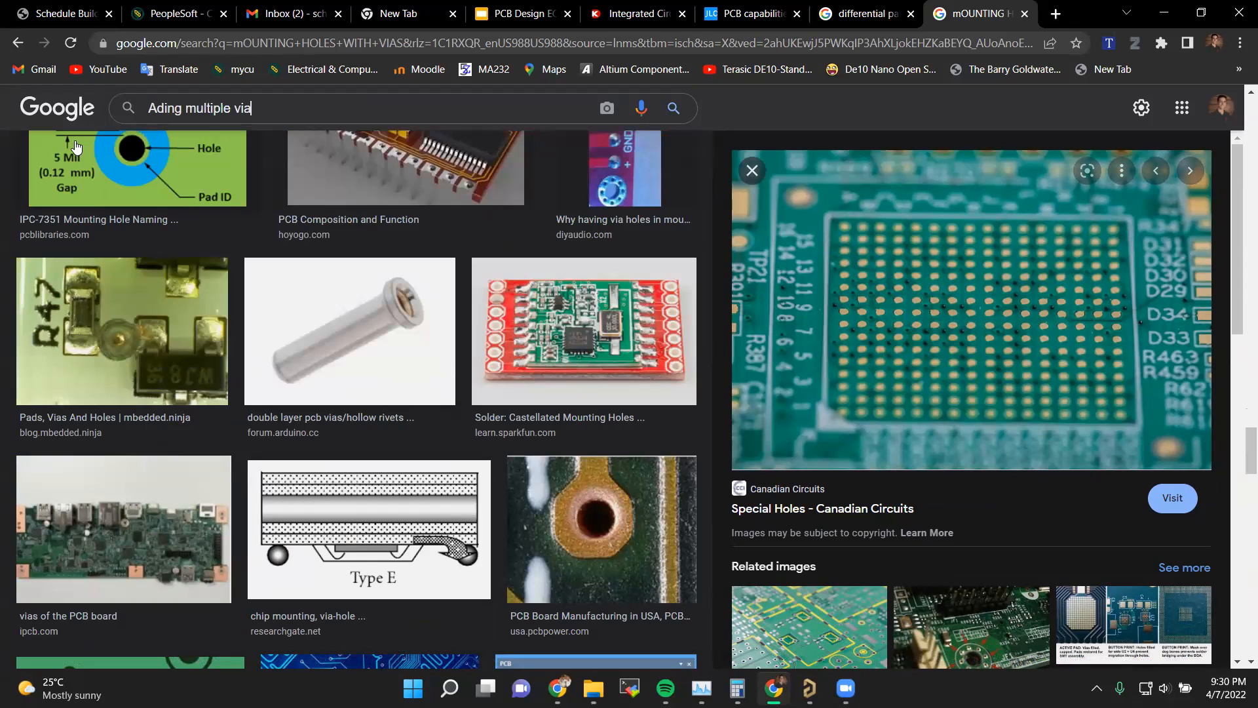
pyautogui.write('s to PCB design')
pyautogui.press('Return')
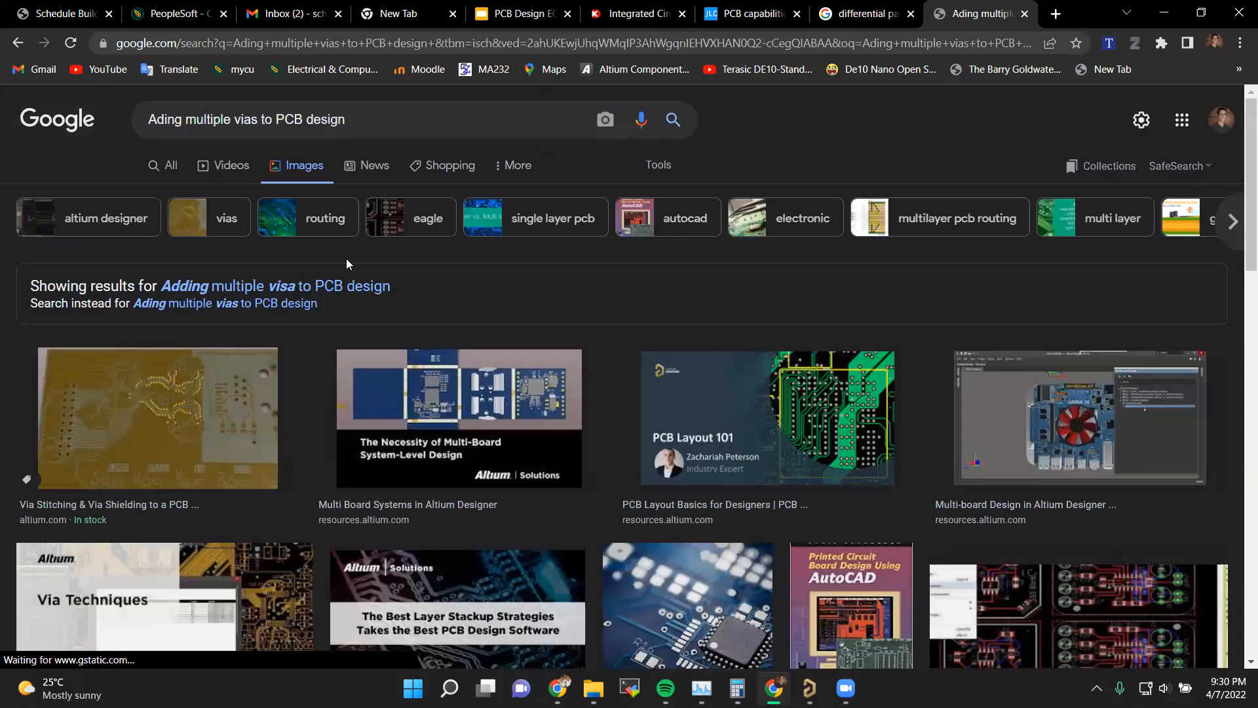
# Step: Preview the PCBCart 'Single-Layer vs. Multi-layer PCBs' image from the results
pyautogui.scroll(-3, 367, 262)
pyautogui.scroll(-10, 642, 285)
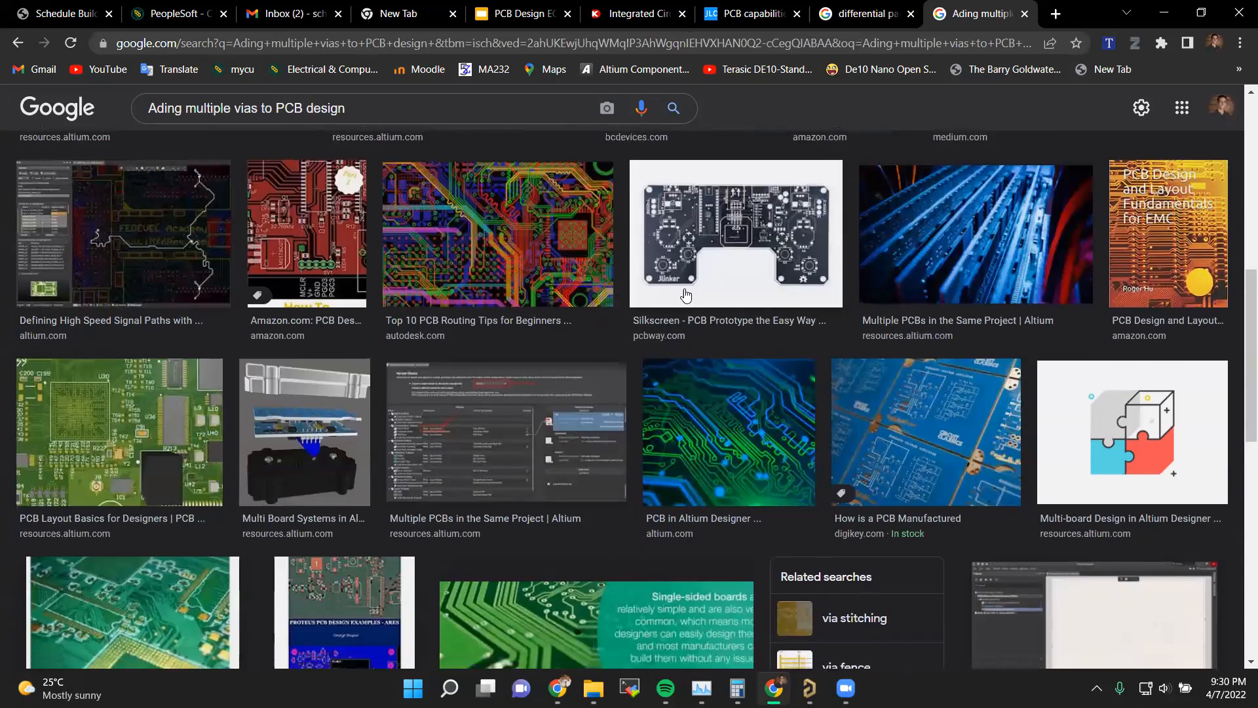
pyautogui.click(557, 297)
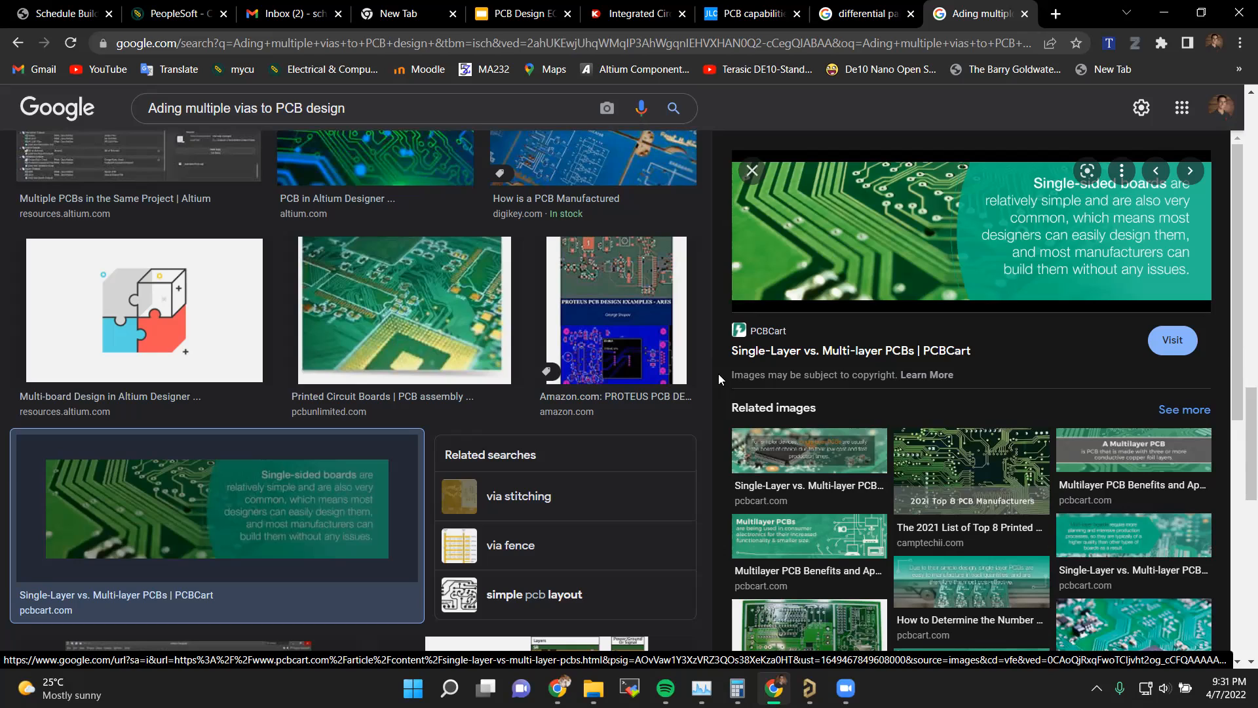
# Step: Preview Walmart's '60 in 1 Multi Game PCB Board' listing priced at $37.98
pyautogui.scroll(-7, 347, 366)
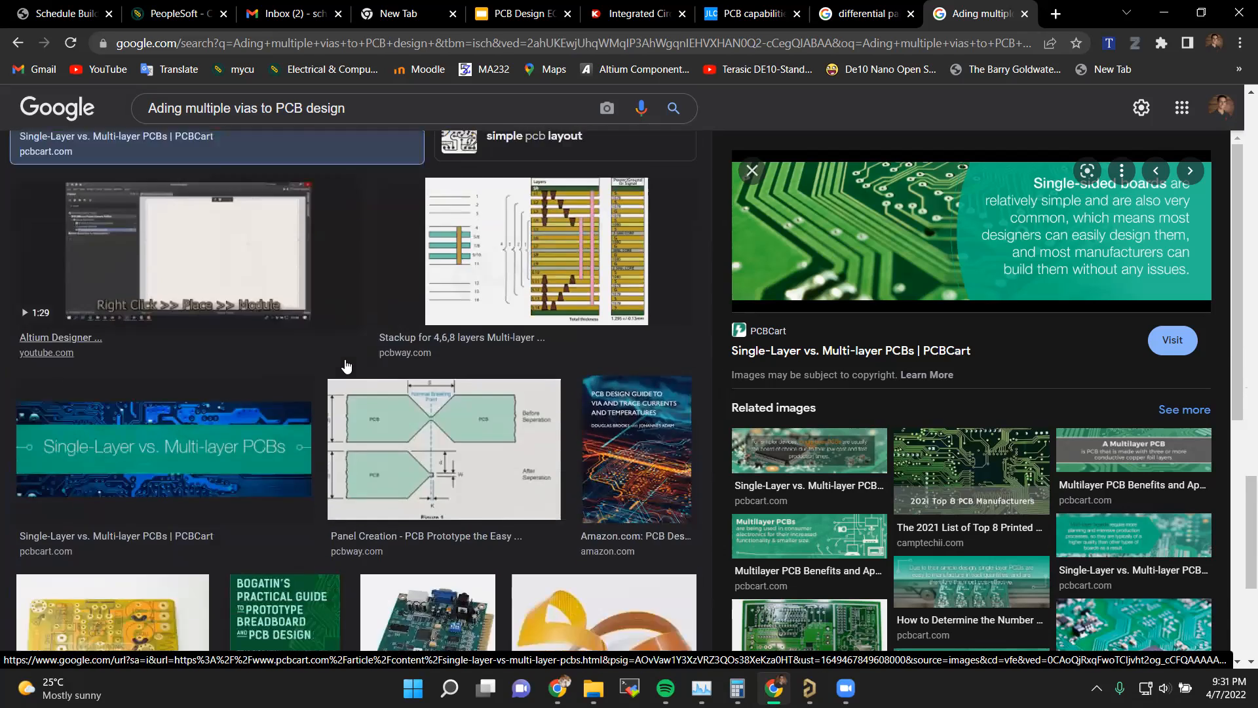
pyautogui.scroll(-5, 347, 366)
pyautogui.click(422, 353)
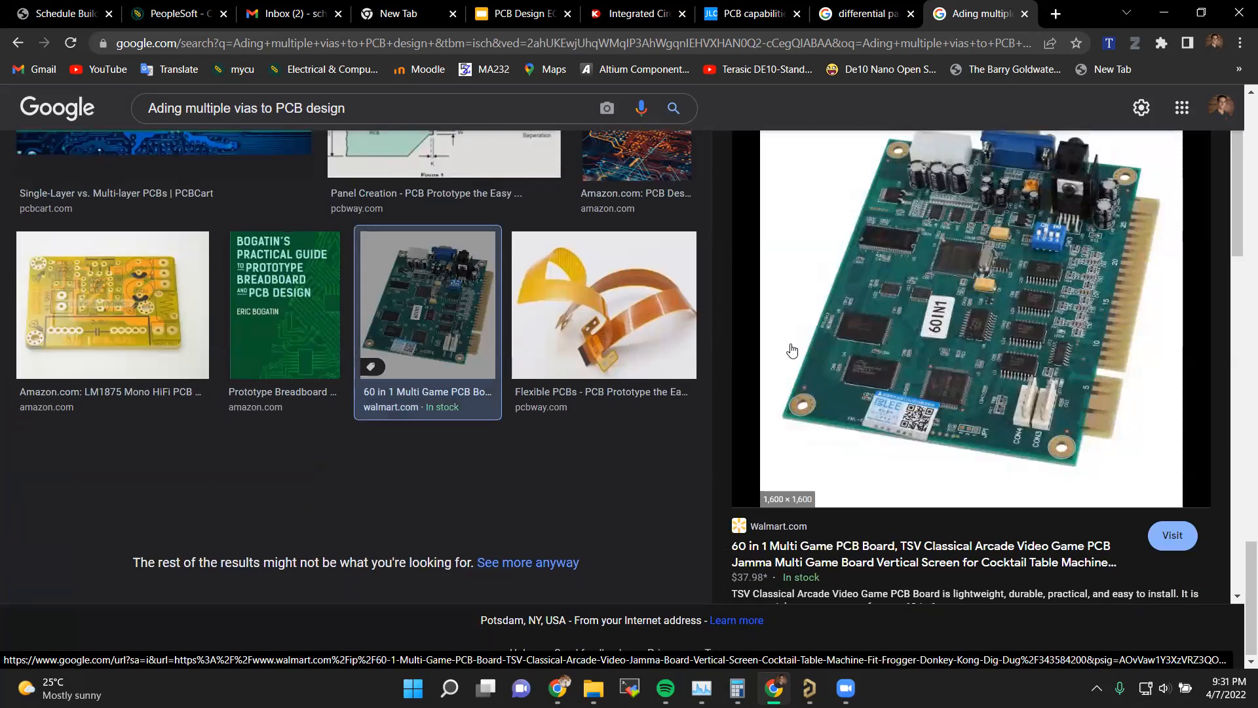
pyautogui.keyDown('ctrl'); pyautogui.scroll(5, 792, 351); pyautogui.keyUp('ctrl')
pyautogui.hscroll(7, 1081, 449)
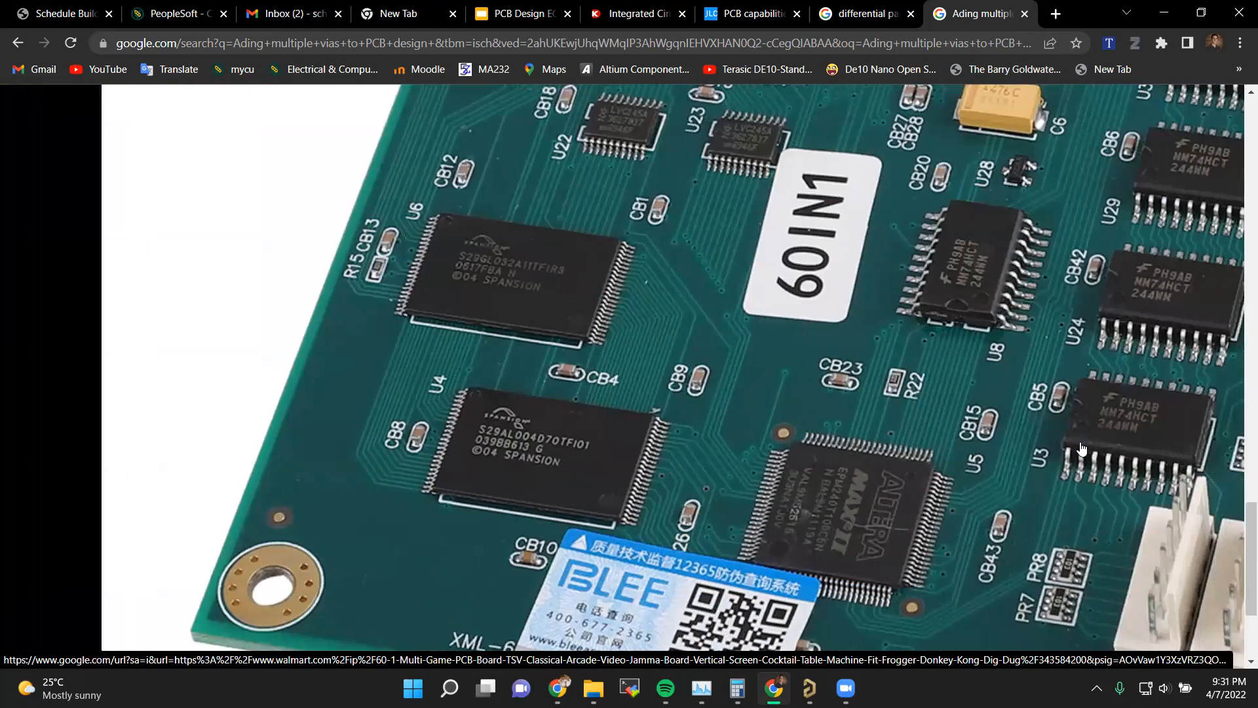
pyautogui.scroll(8, 1081, 449)
pyautogui.hscroll(6, 1081, 449)
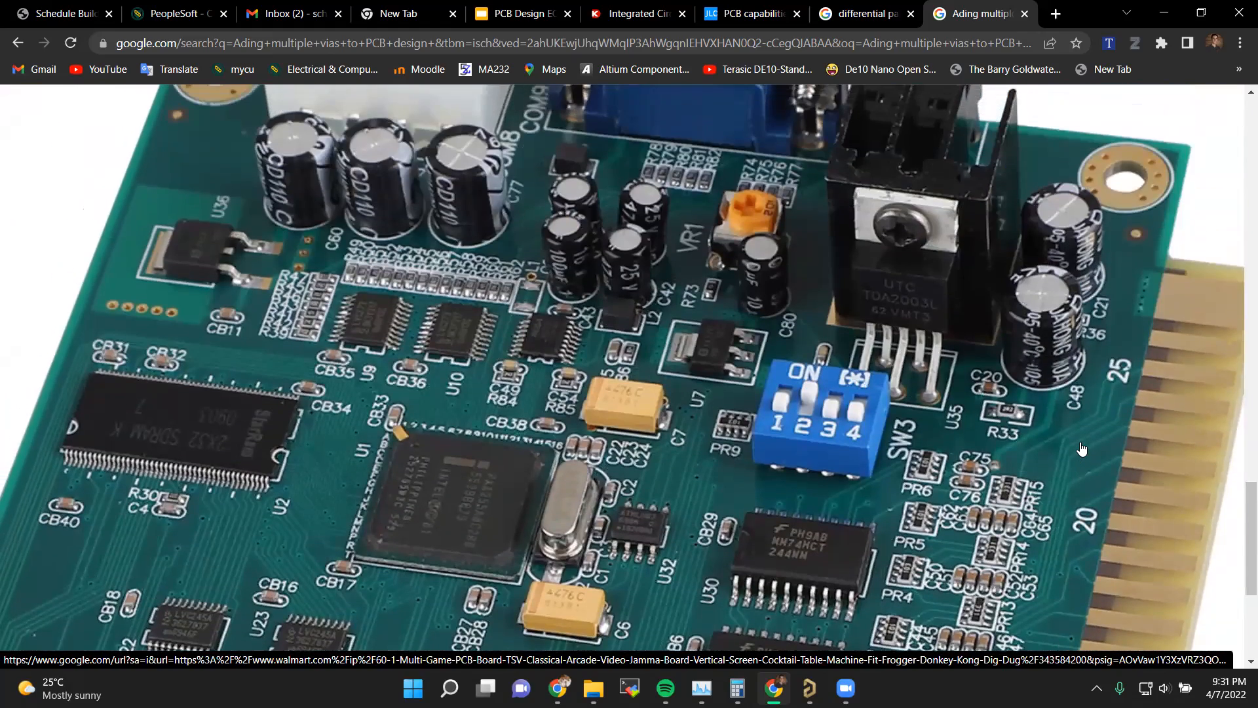
pyautogui.scroll(1, 1081, 448)
pyautogui.hscroll(1, 1081, 449)
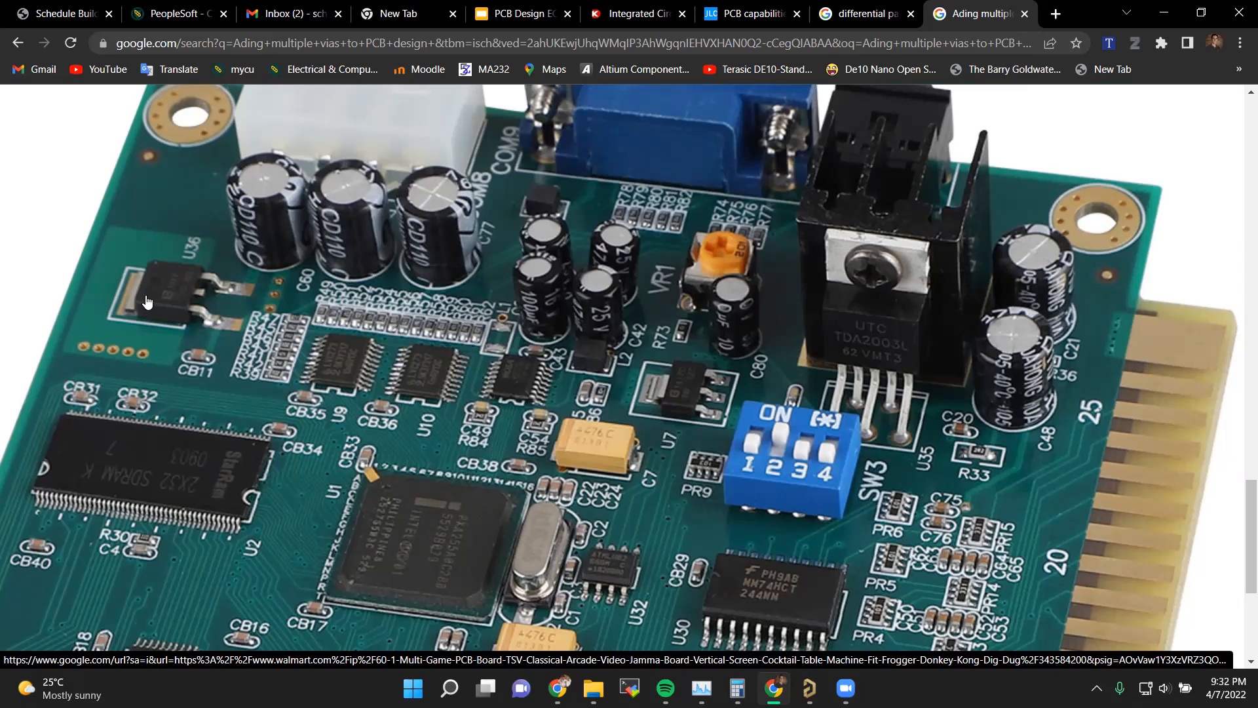
pyautogui.keyDown('ctrl'); pyautogui.scroll(-5, 147, 301); pyautogui.keyUp('ctrl')
pyautogui.scroll(6, 405, 320)
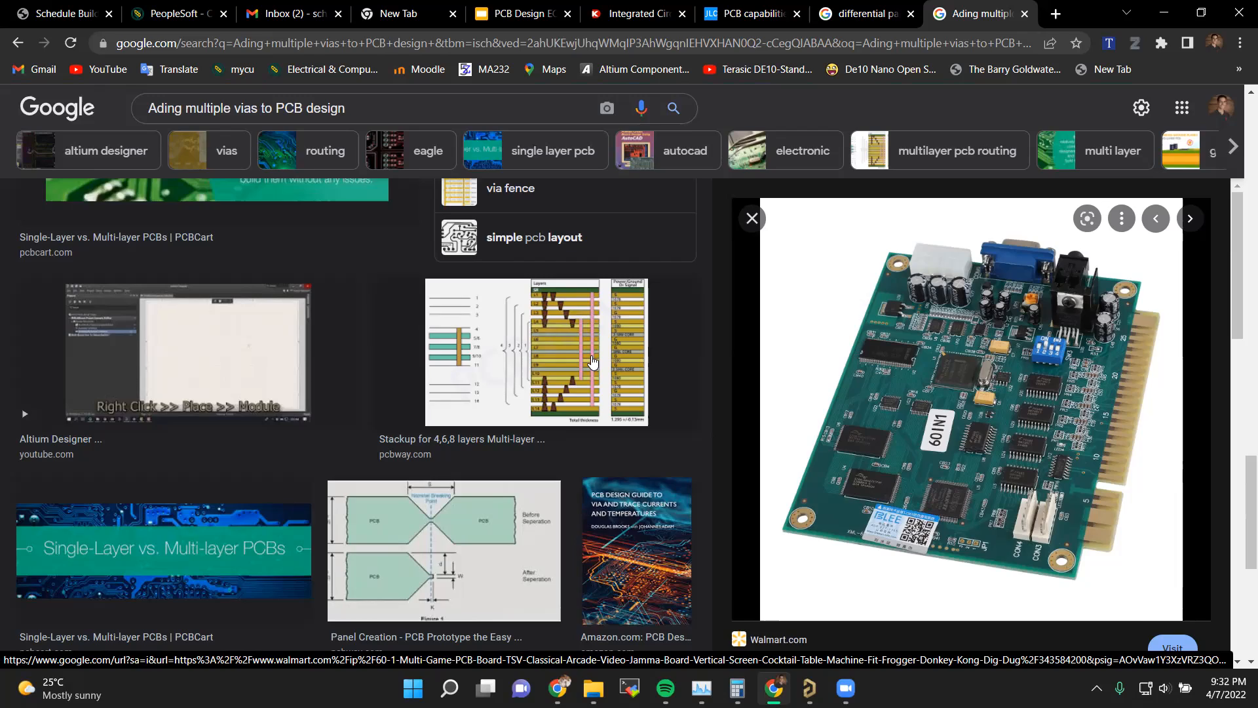
# Step: Preview the 'How is a PCB Manufactured' and 'PCB Layout Basics for Designers' images
pyautogui.scroll(8, 592, 359)
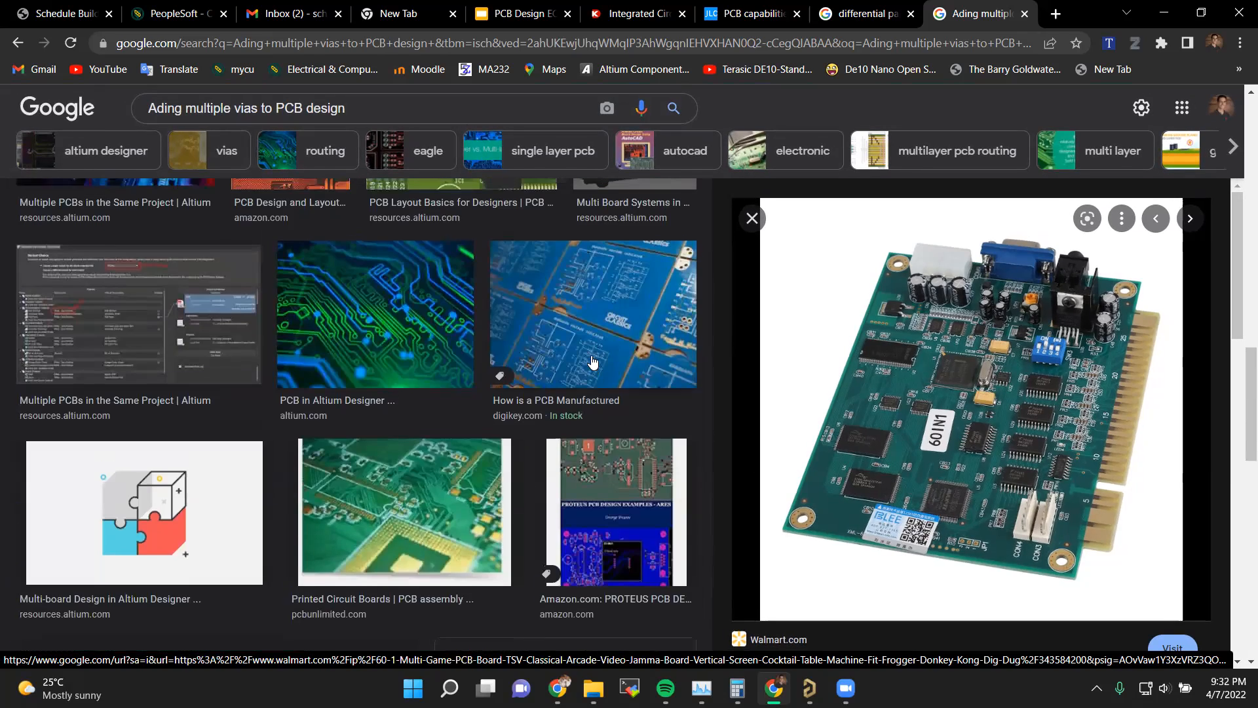
pyautogui.scroll(2, 592, 359)
pyautogui.click(601, 481)
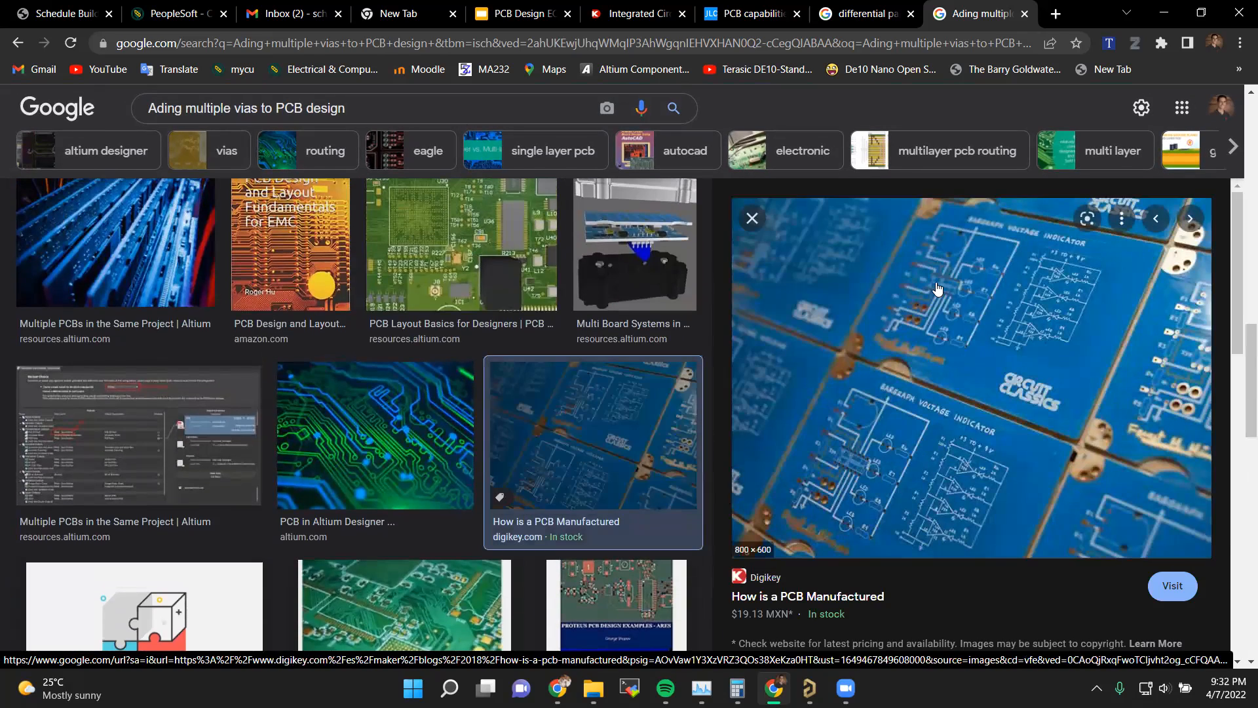
pyautogui.scroll(5, 388, 477)
pyautogui.click(446, 547)
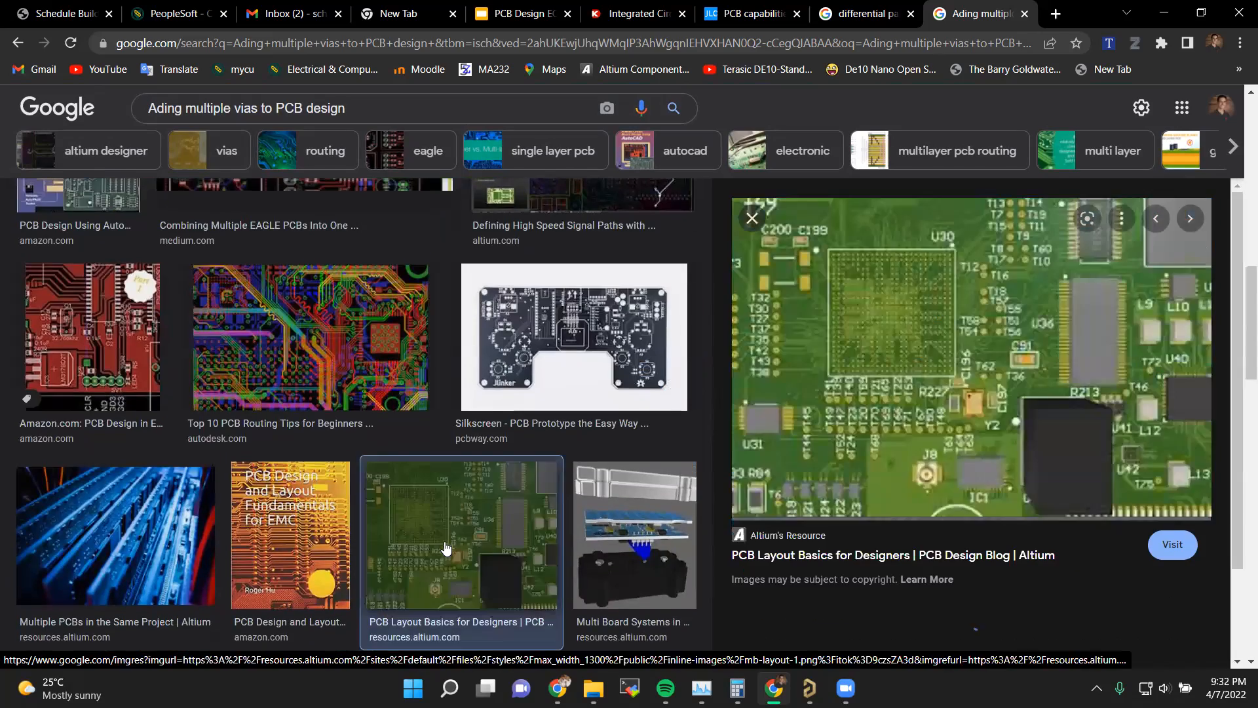
# Step: Preview the Multi Board Systems image
pyautogui.keyDown('ctrl'); pyautogui.scroll(5, 950, 325); pyautogui.keyUp('ctrl')
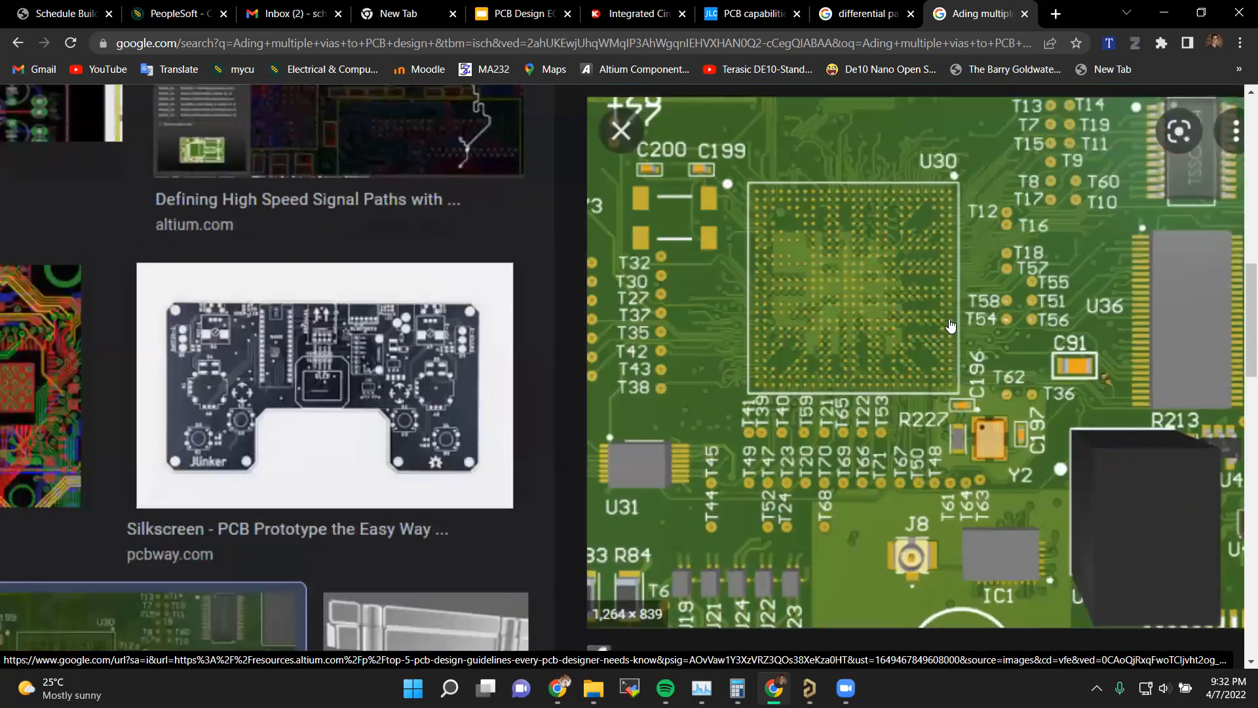
pyautogui.keyDown('ctrl'); pyautogui.scroll(4, 950, 325); pyautogui.keyUp('ctrl')
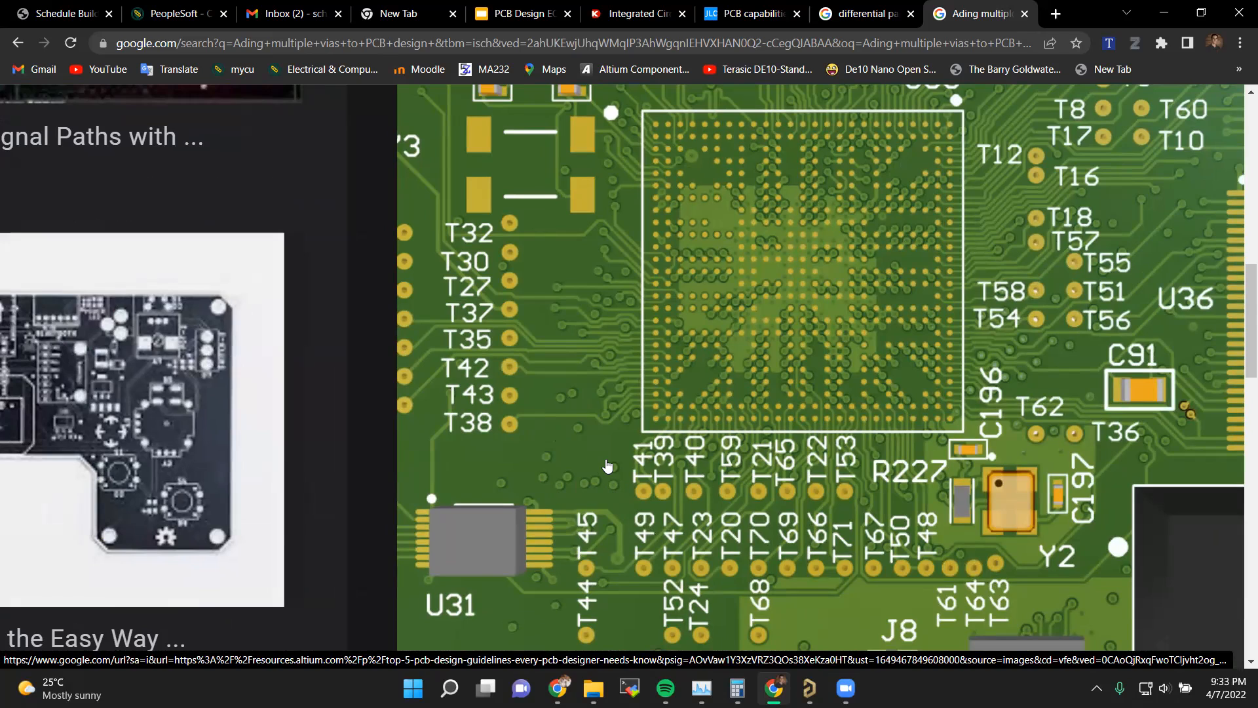
pyautogui.keyDown('ctrl'); pyautogui.scroll(-3, 608, 466); pyautogui.keyUp('ctrl')
pyautogui.scroll(-3, 608, 469)
pyautogui.keyDown('ctrl'); pyautogui.scroll(4, 651, 522); pyautogui.keyUp('ctrl')
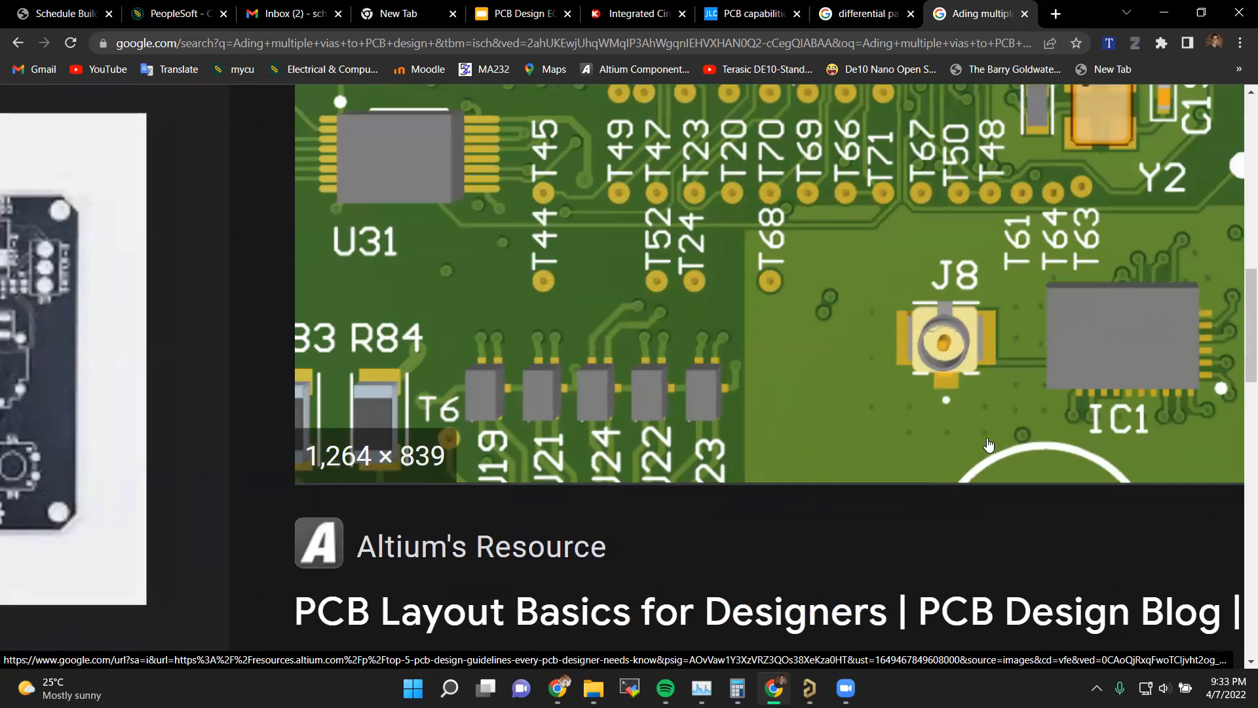
pyautogui.keyDown('ctrl'); pyautogui.scroll(-2, 1009, 354); pyautogui.keyUp('ctrl')
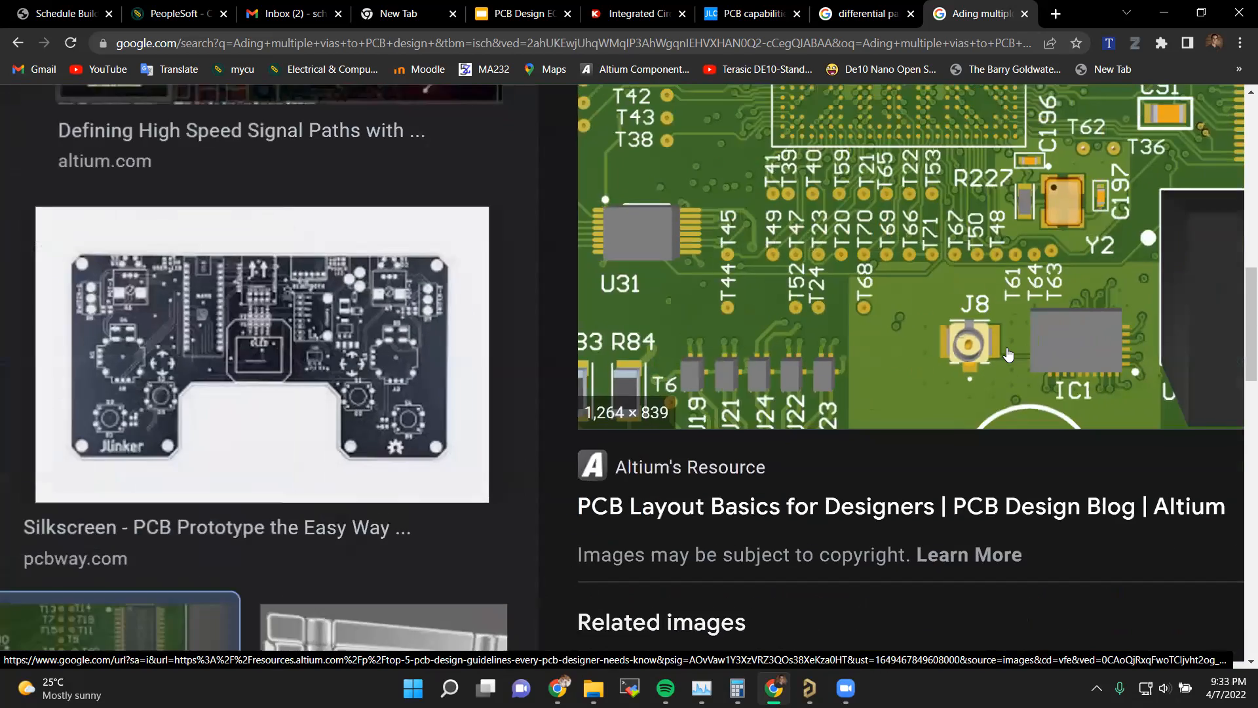
pyautogui.keyDown('ctrl'); pyautogui.scroll(-3, 1008, 354); pyautogui.keyUp('ctrl')
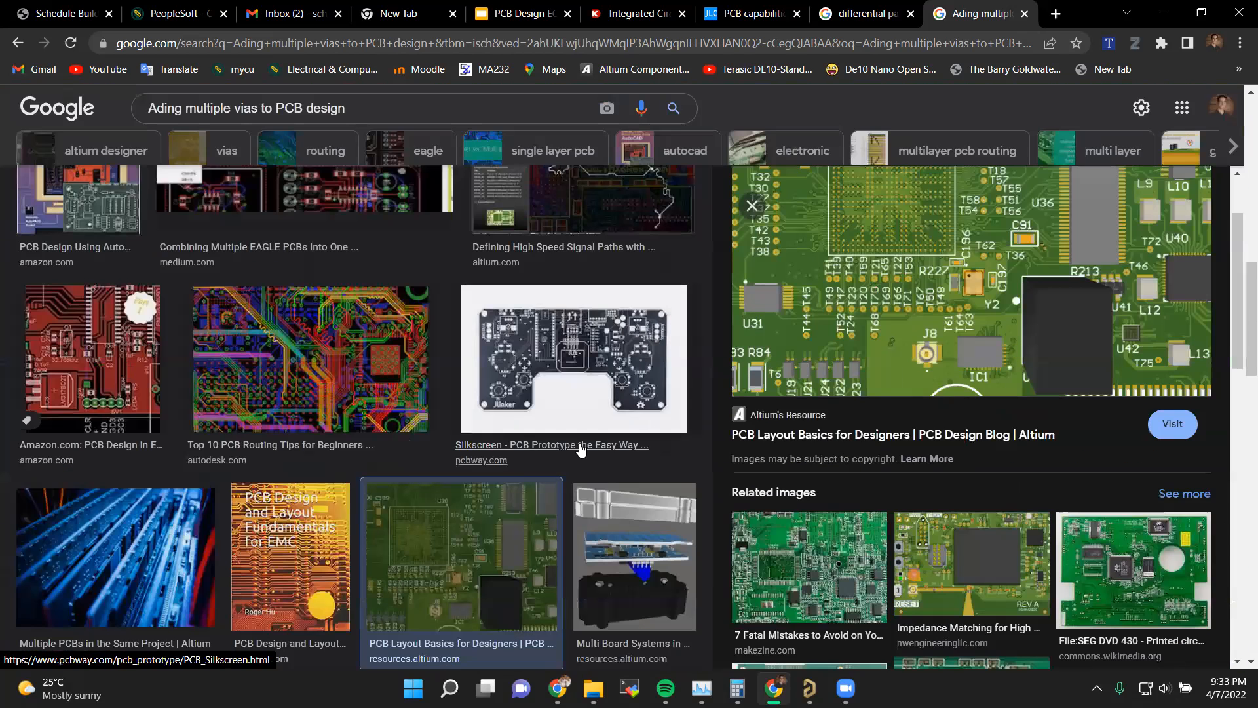
pyautogui.click(641, 570)
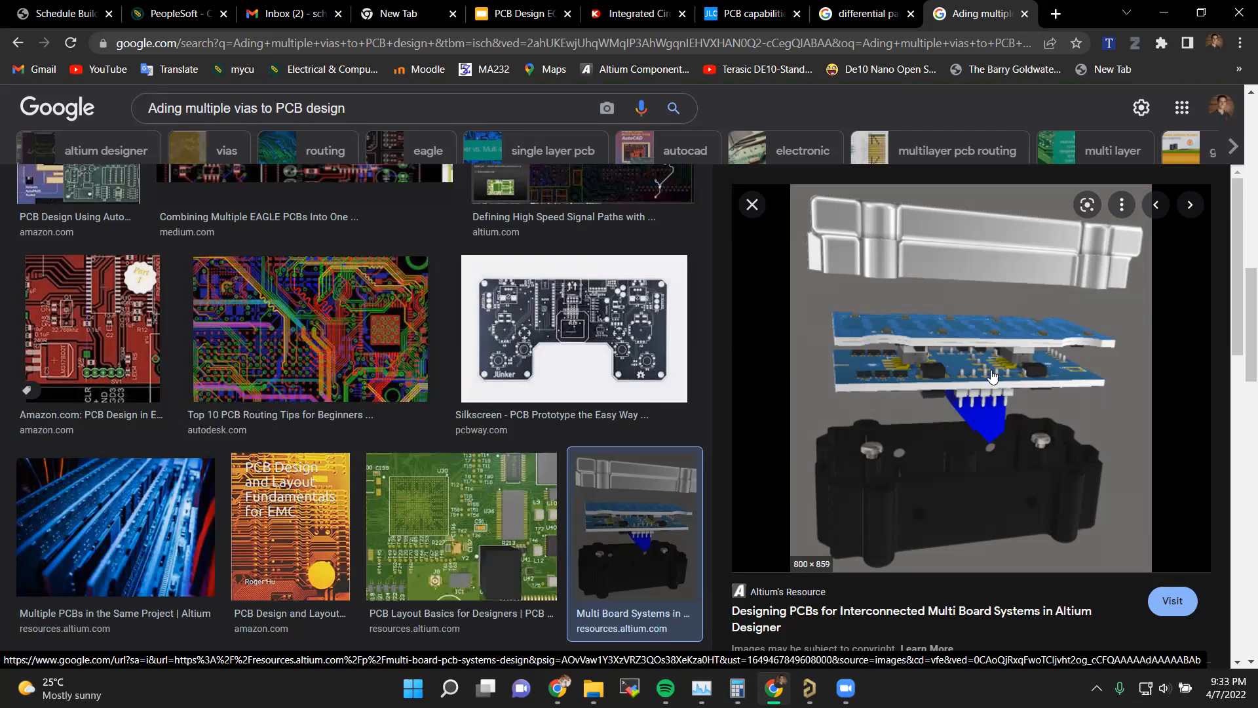
# Step: Preview PCB Unlimited's 'USA Quickturn PCBs' circuit board photo
pyautogui.scroll(-5, 516, 441)
pyautogui.scroll(-1, 517, 447)
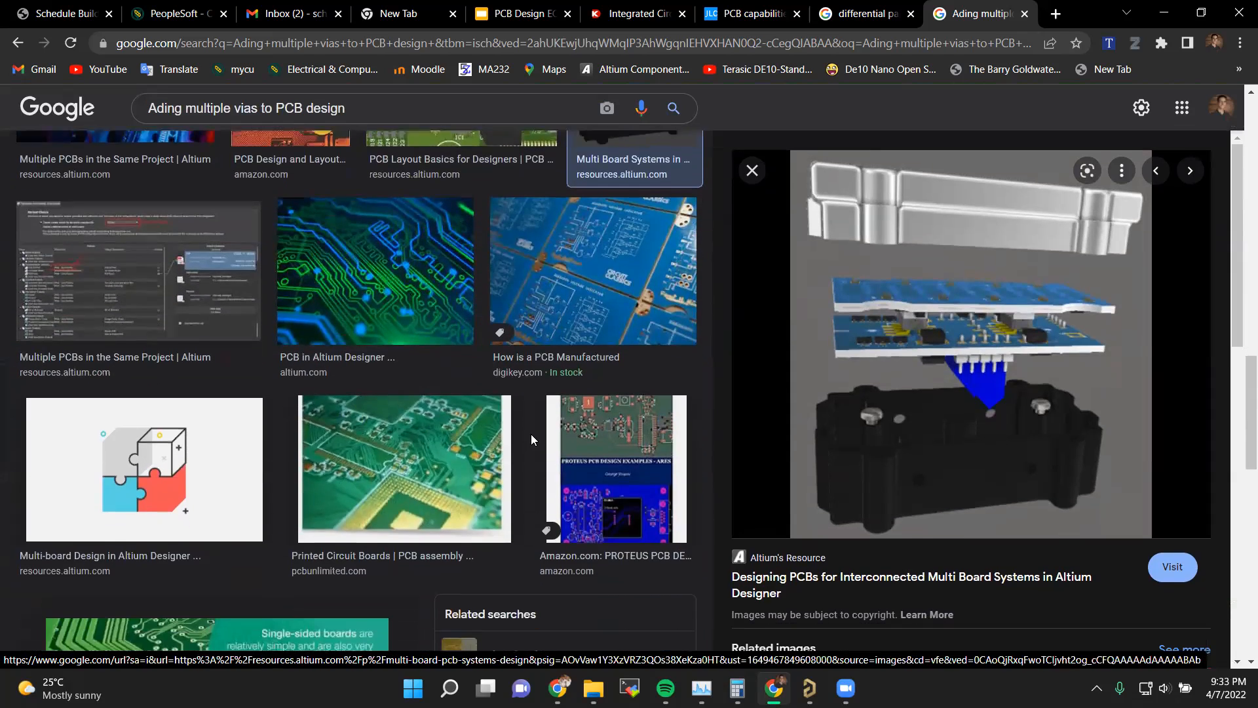
pyautogui.click(354, 436)
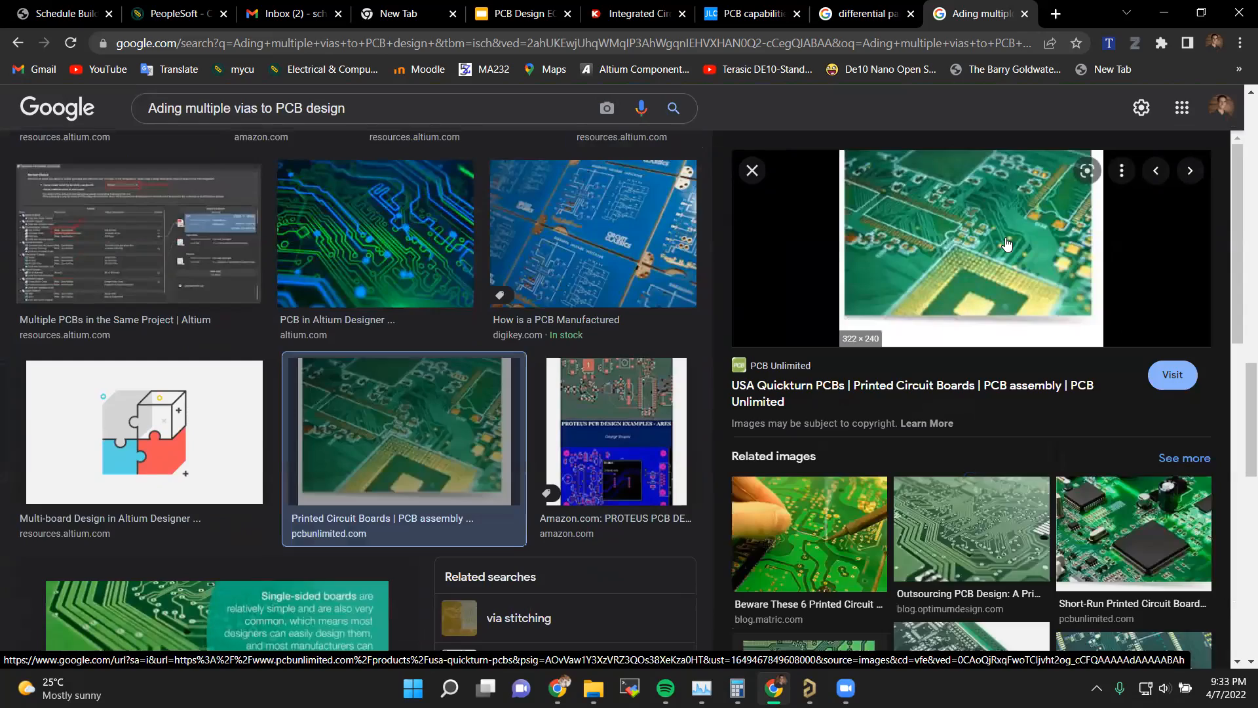
pyautogui.keyDown('ctrl'); pyautogui.scroll(5, 1007, 245); pyautogui.keyUp('ctrl')
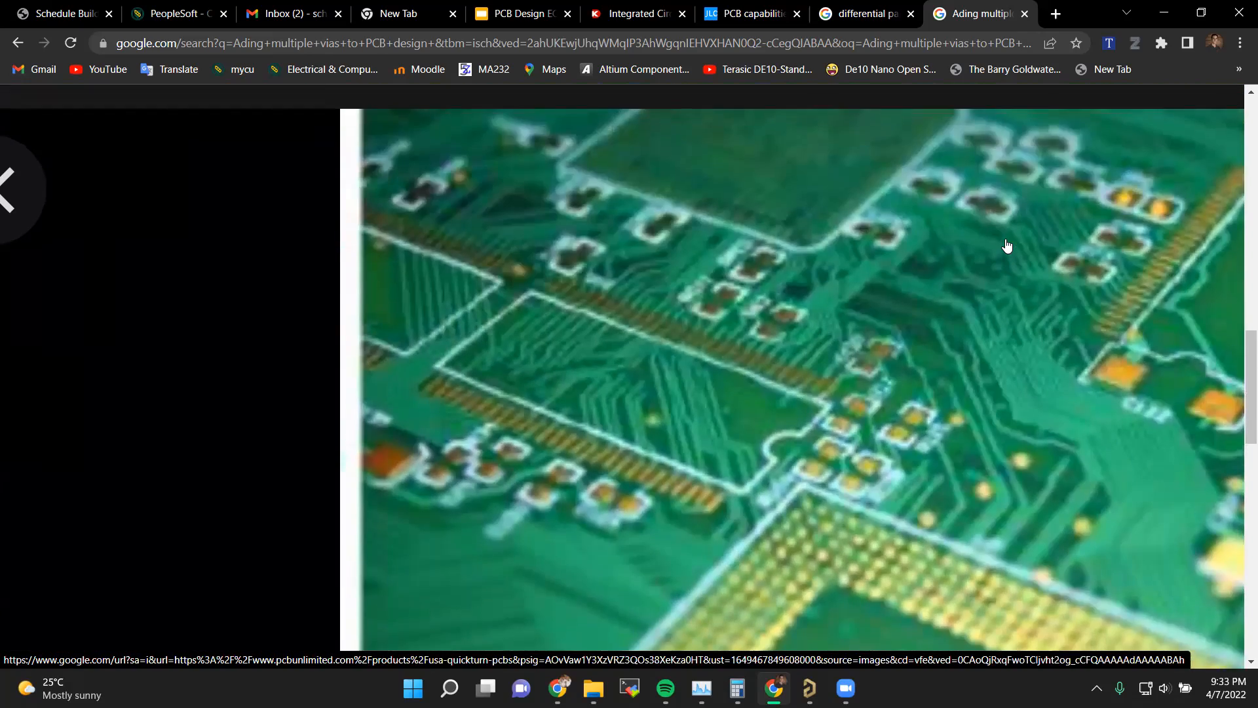
pyautogui.keyDown('ctrl'); pyautogui.scroll(-4, 1007, 245); pyautogui.keyUp('ctrl')
pyautogui.keyDown('ctrl'); pyautogui.scroll(-1, 1007, 245); pyautogui.keyUp('ctrl')
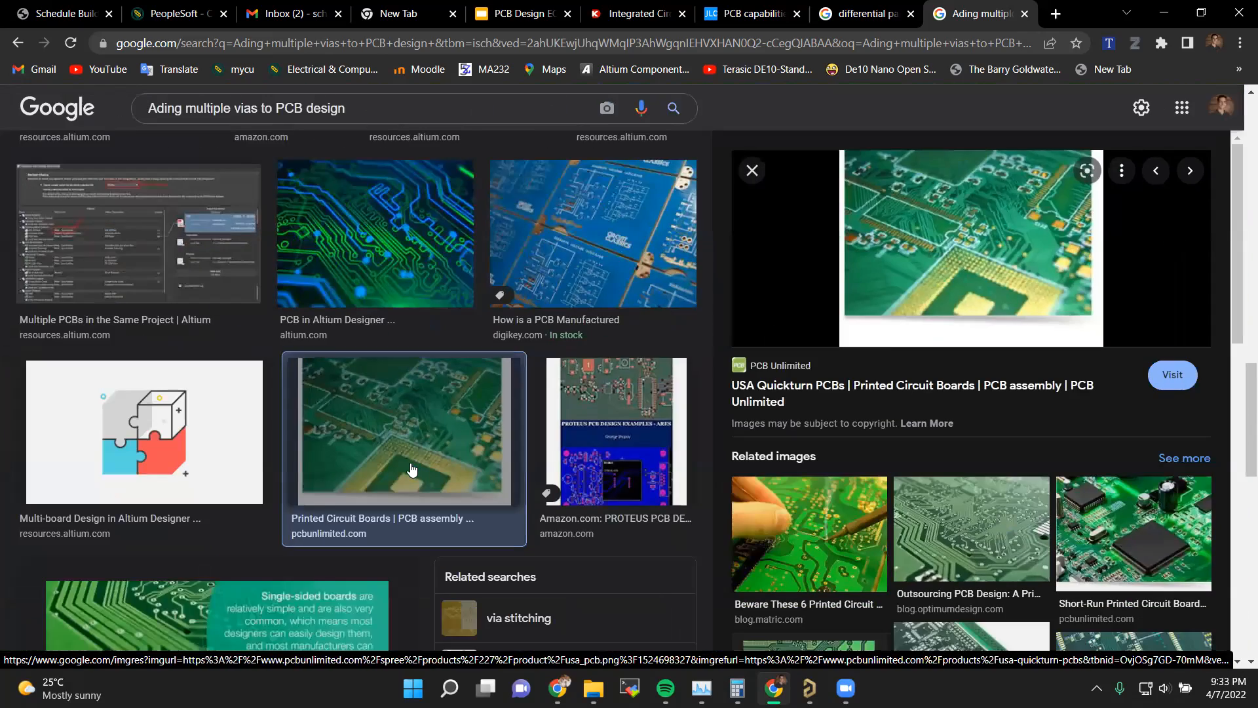
pyautogui.scroll(-8, 419, 466)
pyautogui.scroll(-5, 412, 468)
pyautogui.scroll(15, 412, 468)
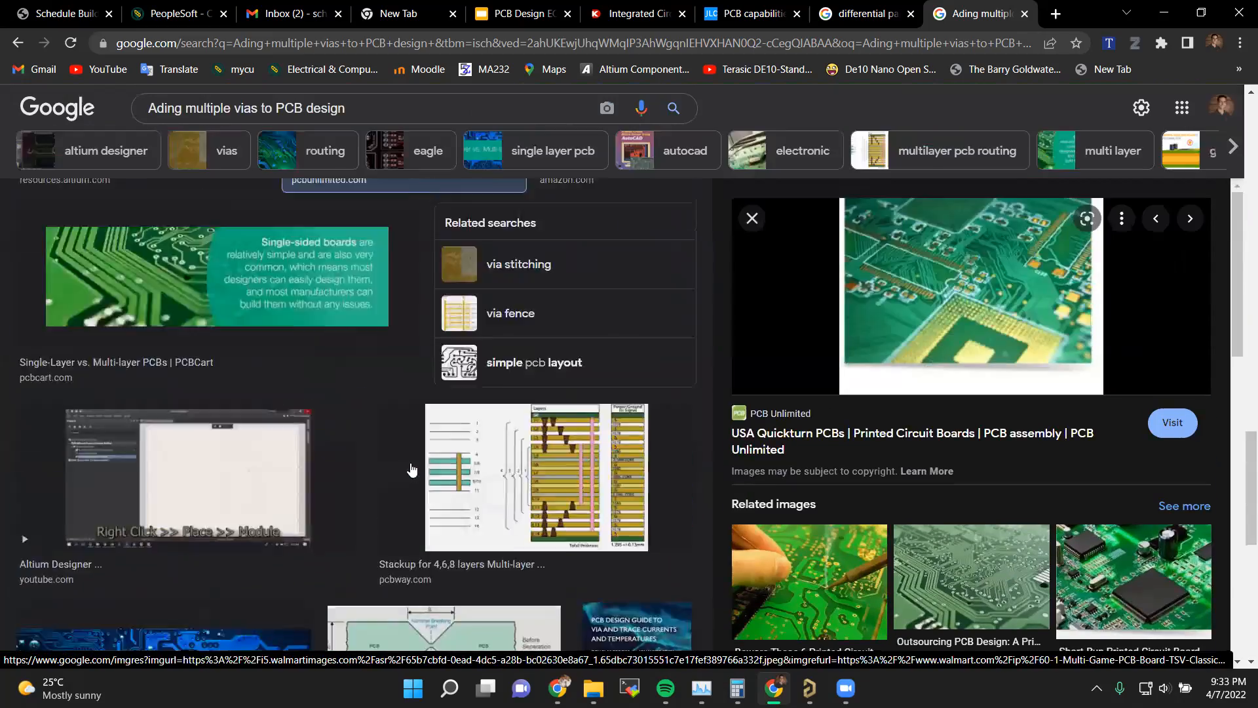
pyautogui.scroll(-7, 412, 468)
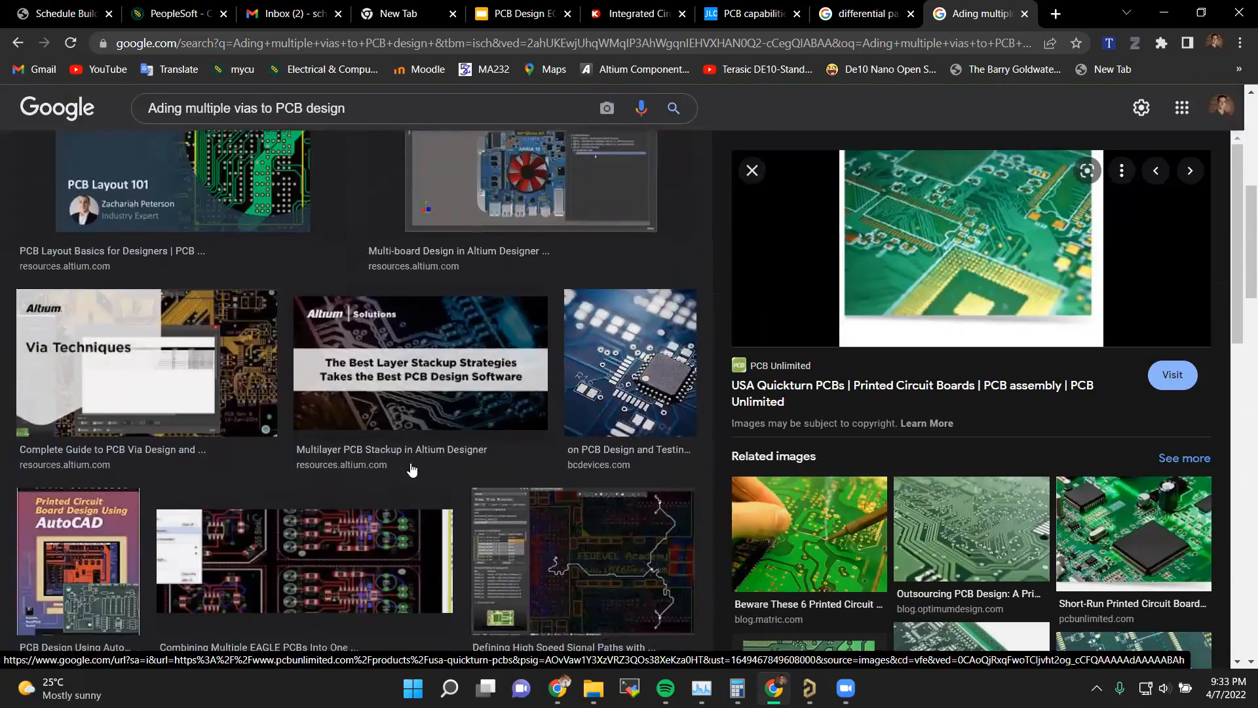
pyautogui.scroll(7, 411, 467)
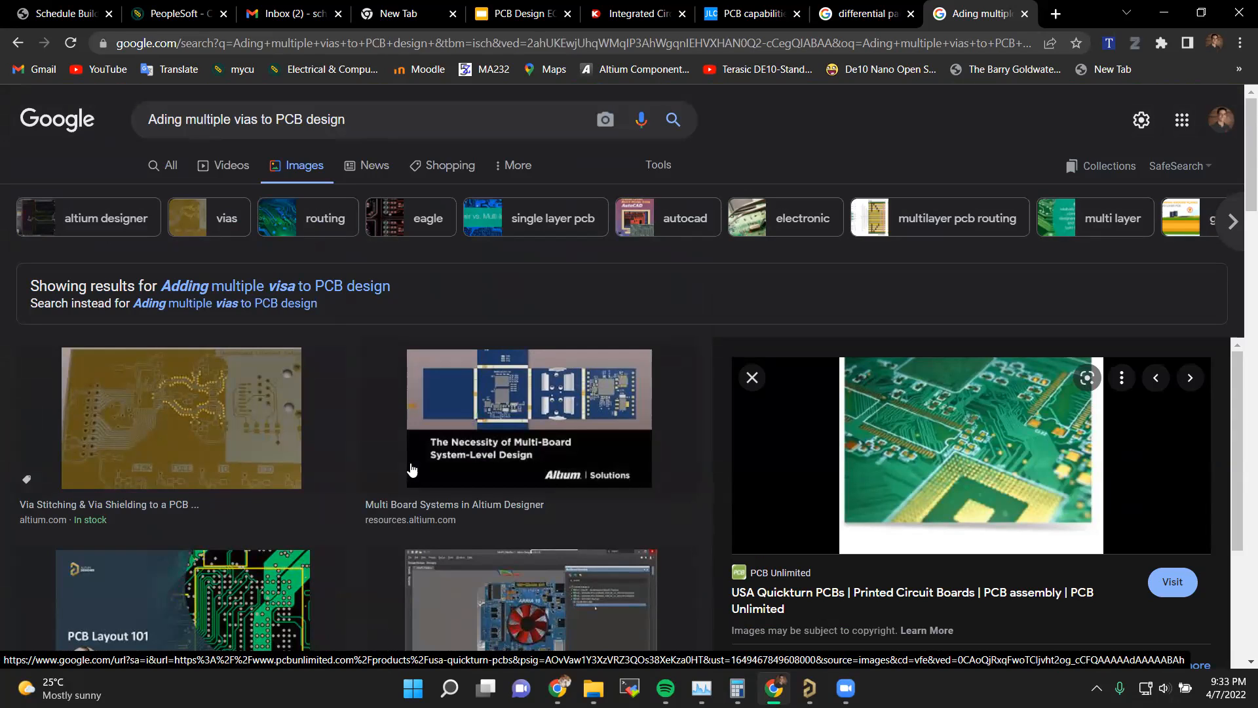
pyautogui.scroll(-15, 411, 468)
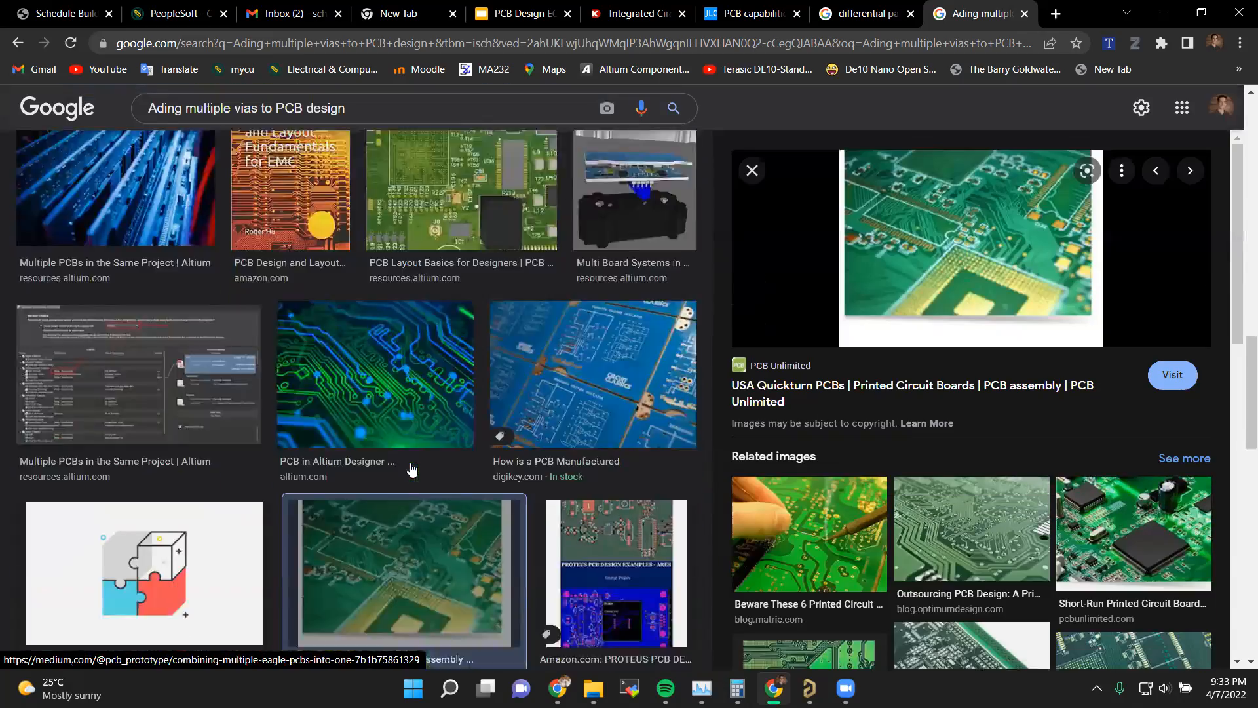
pyautogui.scroll(-7, 411, 469)
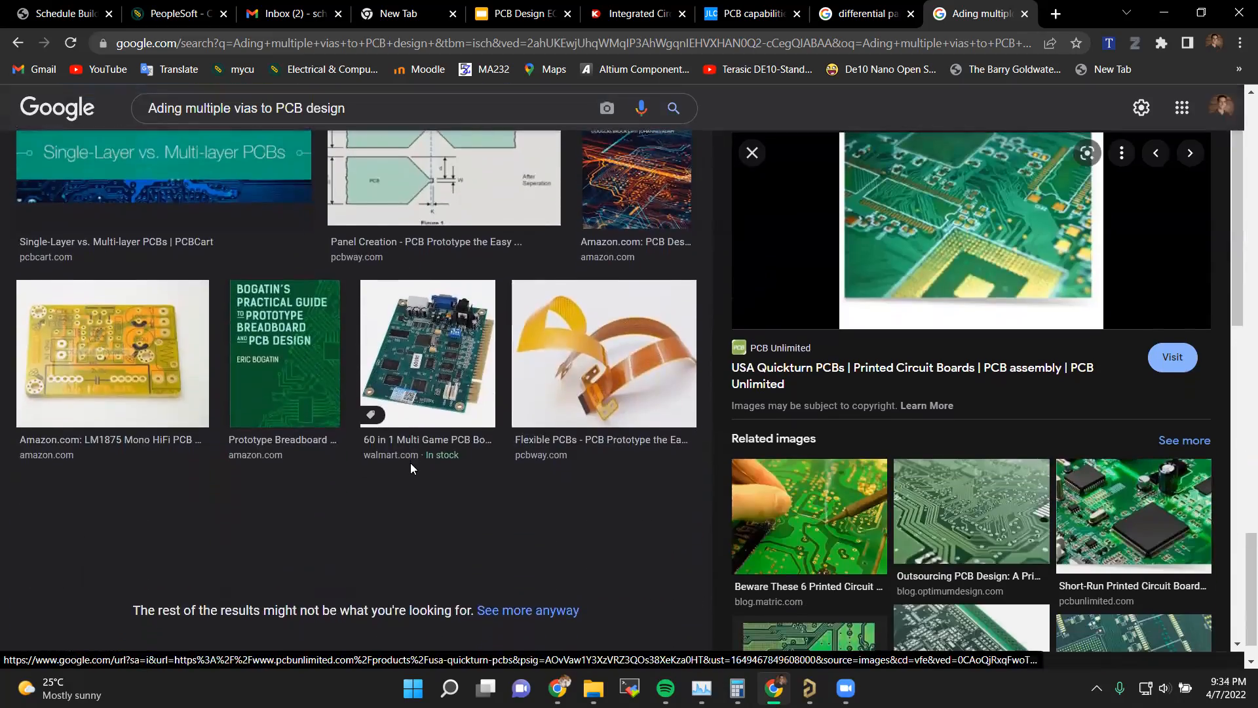
pyautogui.scroll(20, 410, 462)
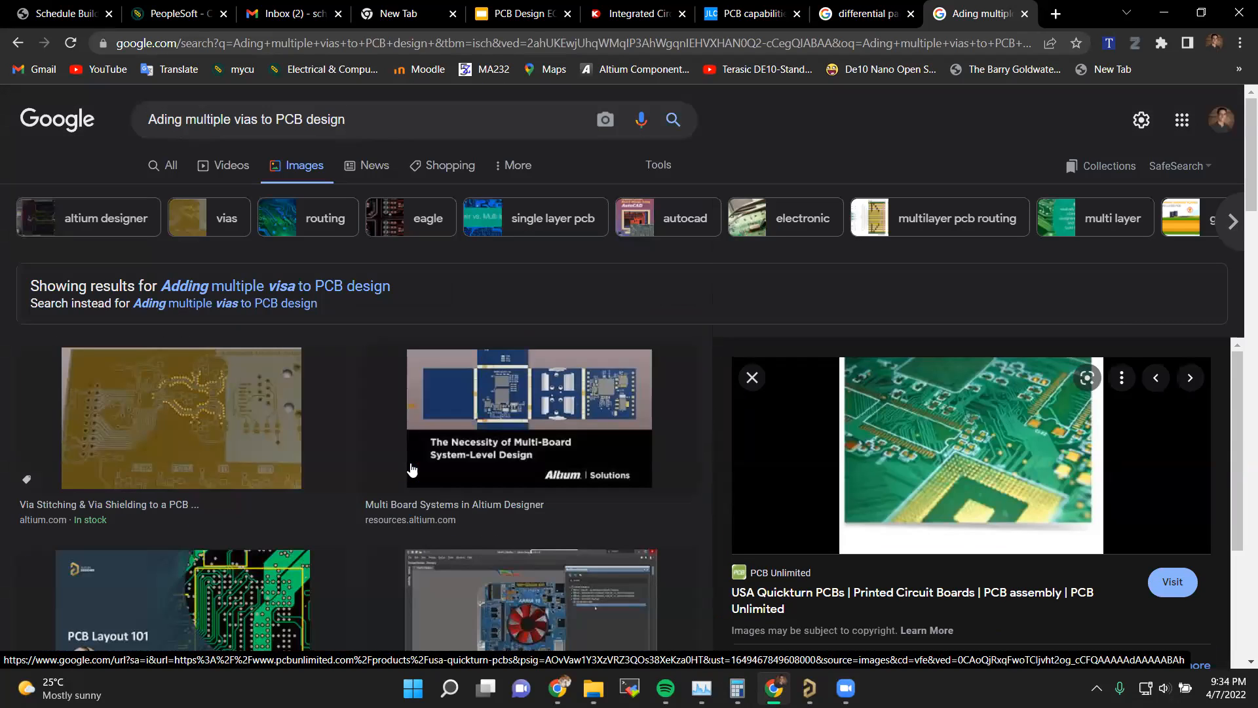
pyautogui.scroll(-5, 412, 468)
pyautogui.scroll(5, 328, 498)
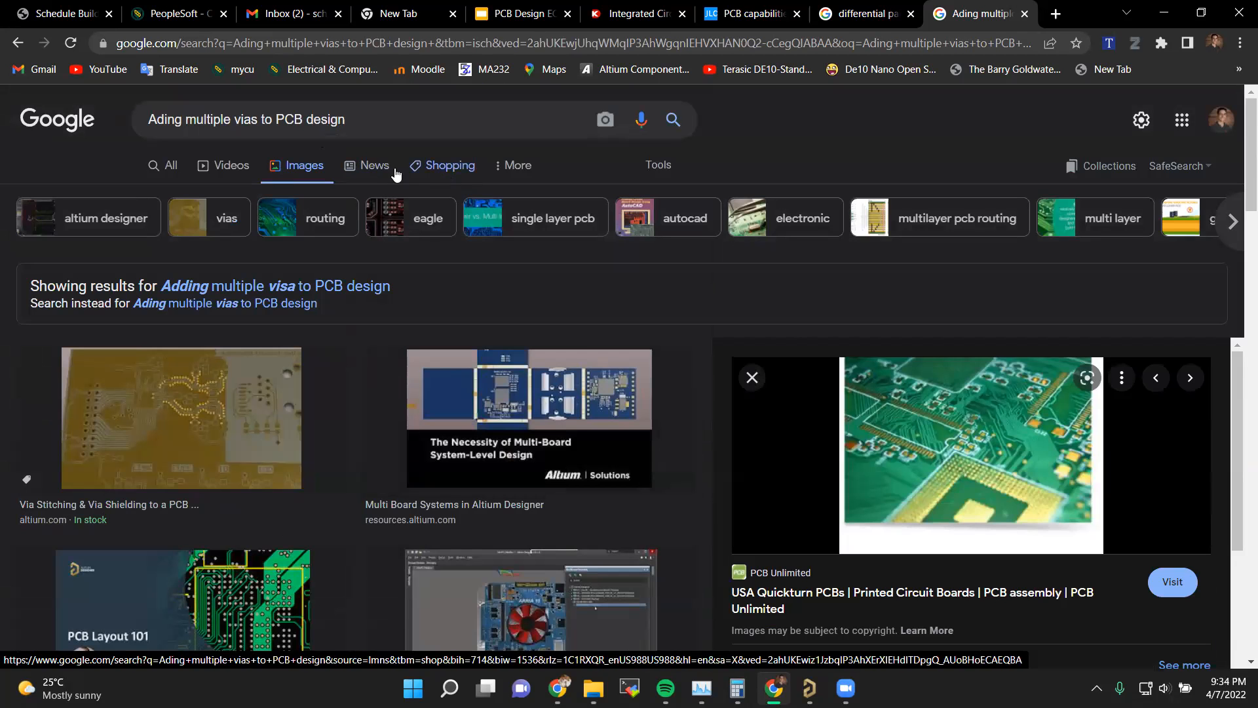
# Step: Show the All web results (about 3,390,000), then bring the EEG_ADC PCB design back
pyautogui.click(164, 165)
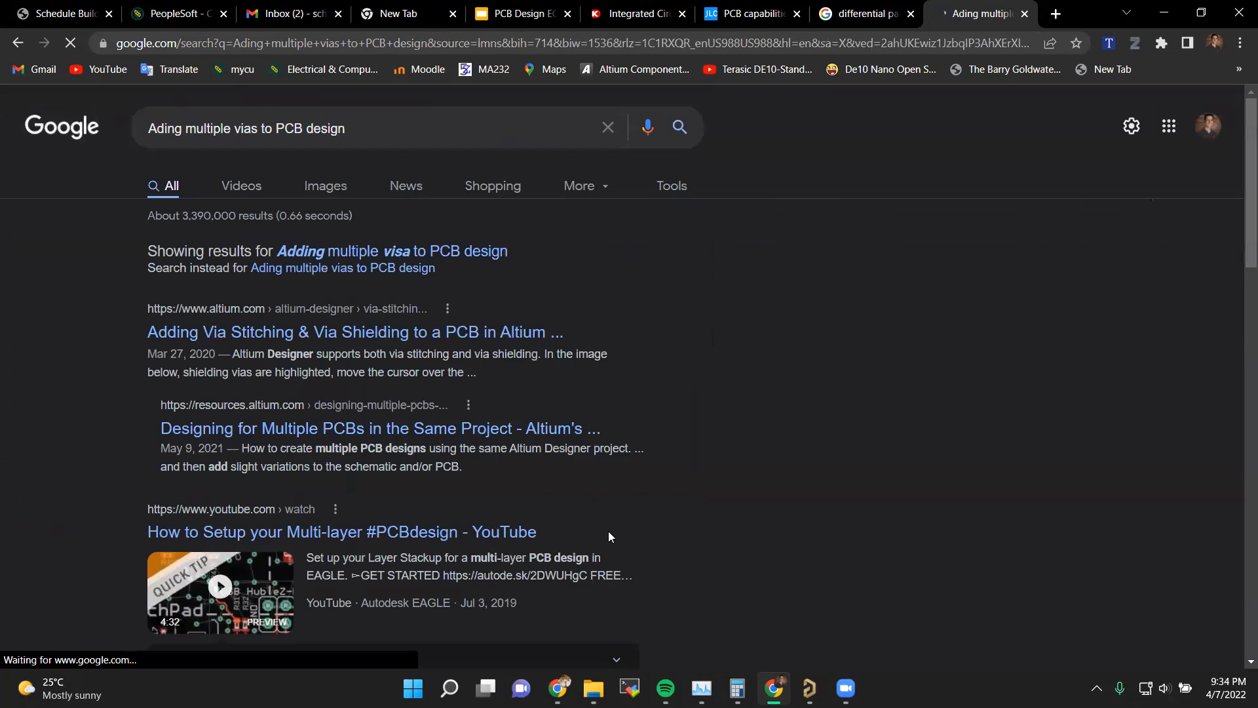
pyautogui.scroll(-5, 608, 536)
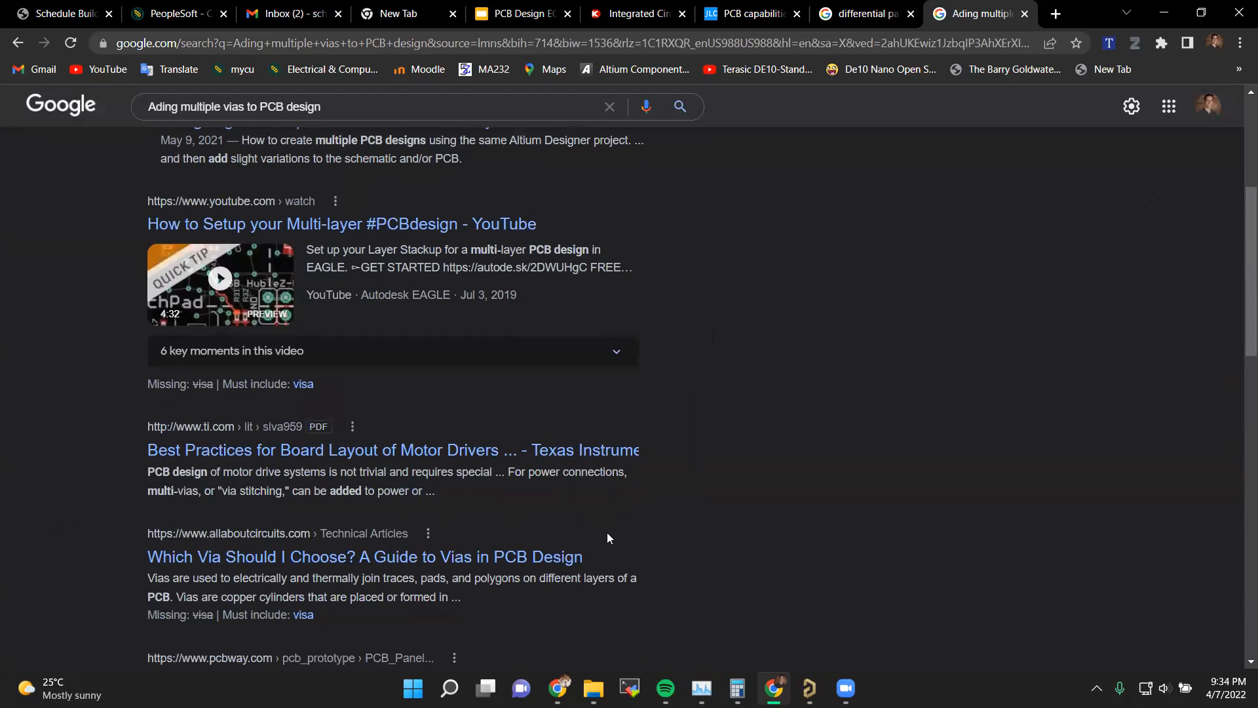
pyautogui.scroll(-15, 608, 537)
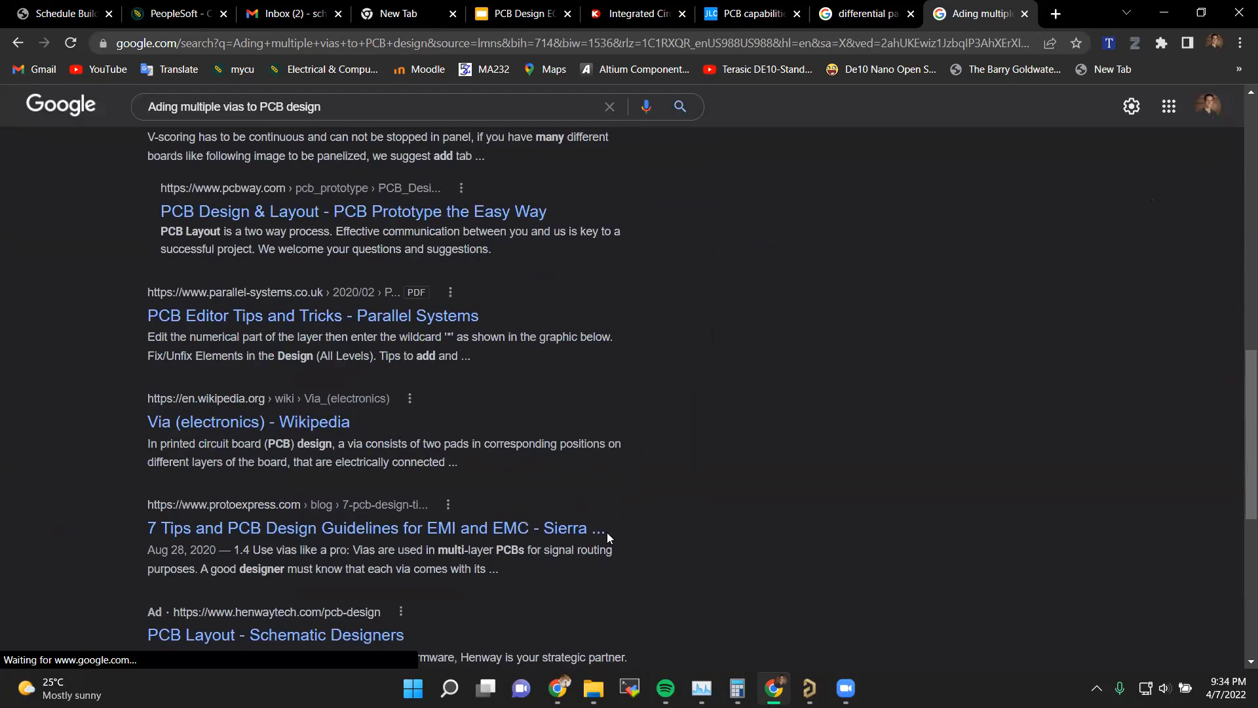
pyautogui.scroll(3, 608, 537)
pyautogui.scroll(15, 607, 532)
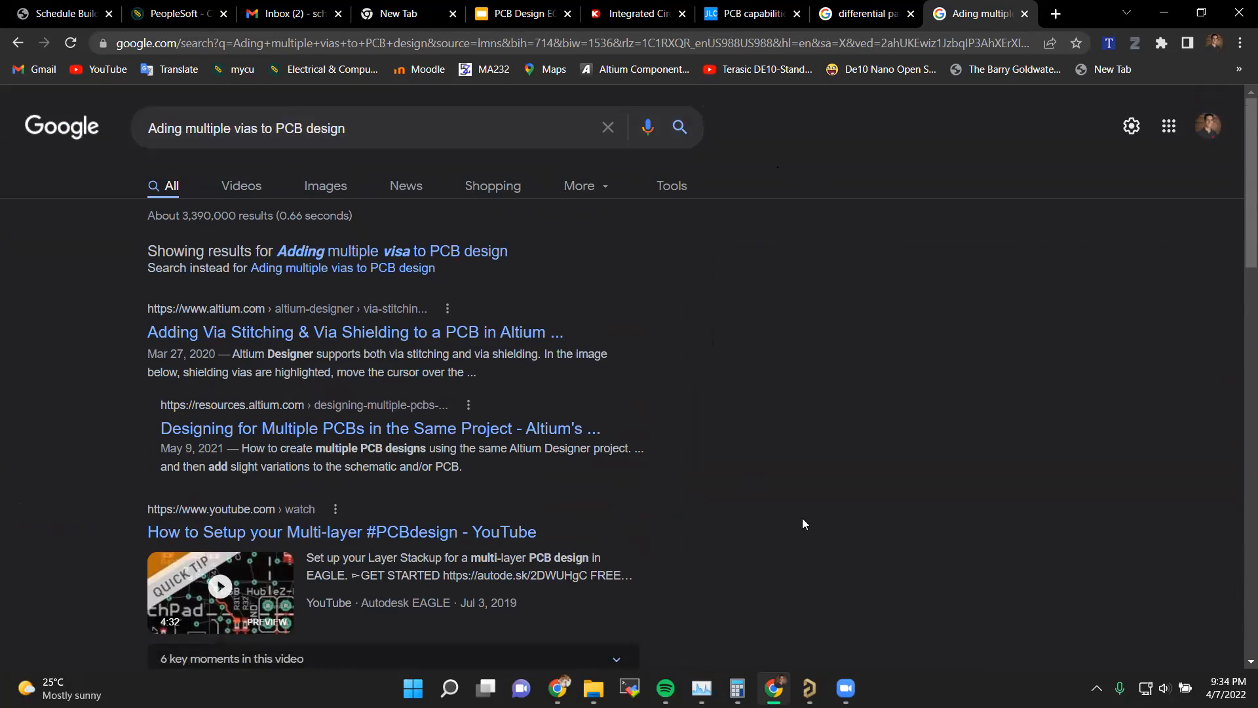
pyautogui.moveTo(810, 686)
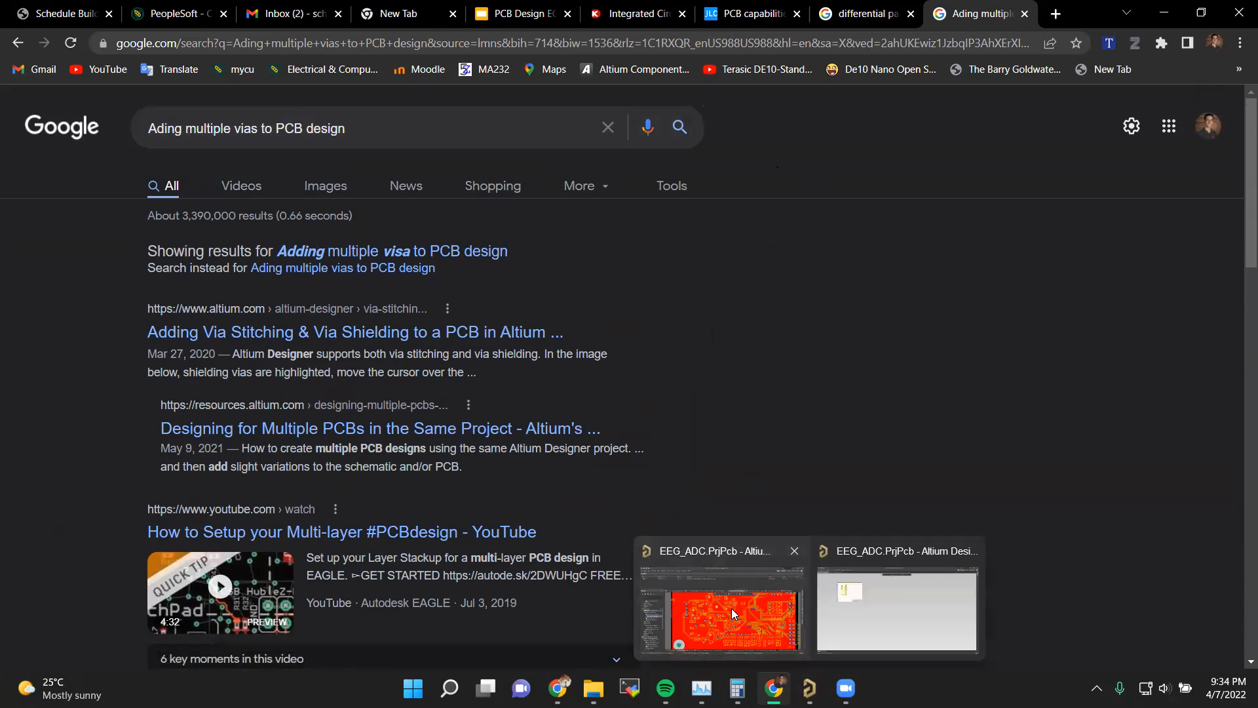
pyautogui.click(770, 552)
# Step: Look over the EEG_ADC top-layer copper pour and vias around U3 and U5
pyautogui.scroll(2, 799, 460)
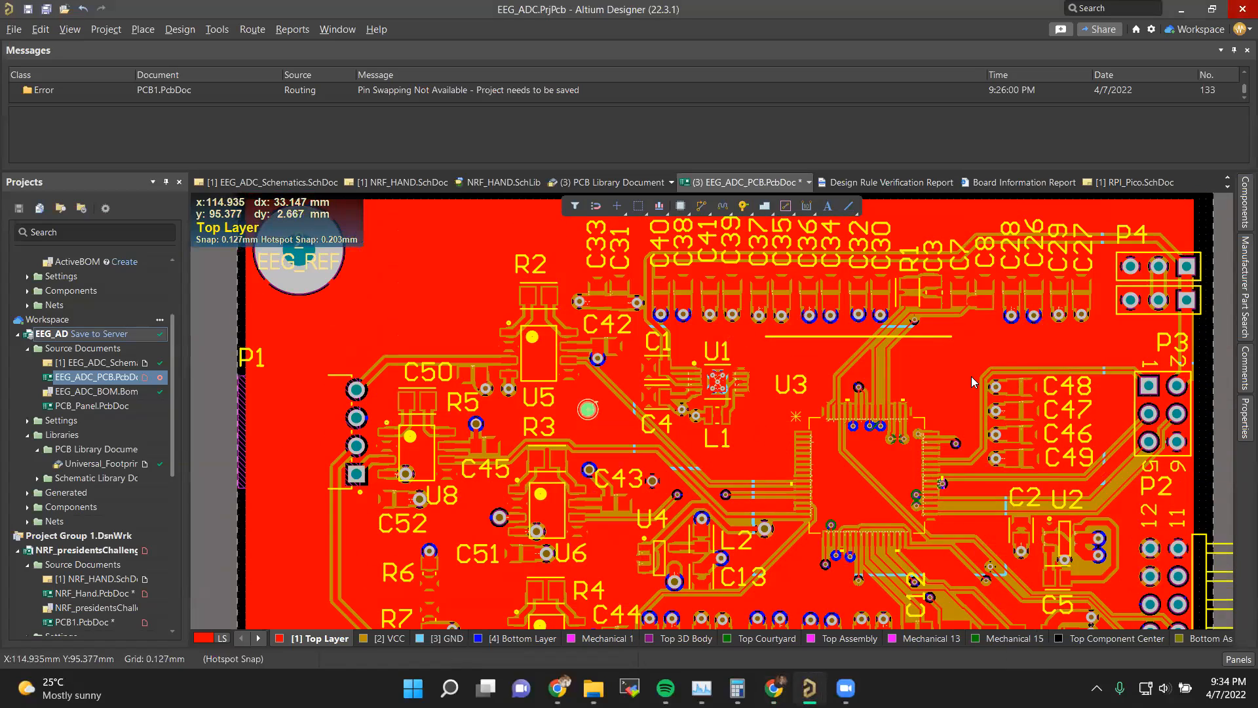
pyautogui.scroll(-3, 972, 376)
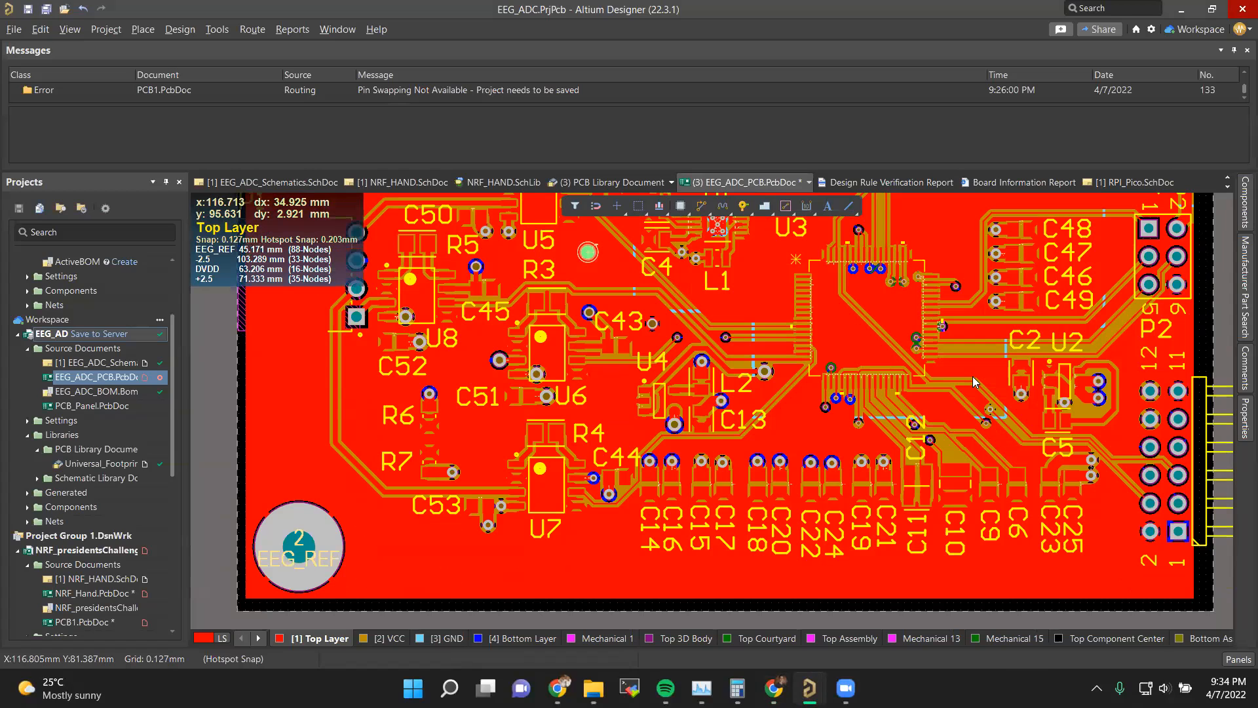
pyautogui.scroll(7, 972, 376)
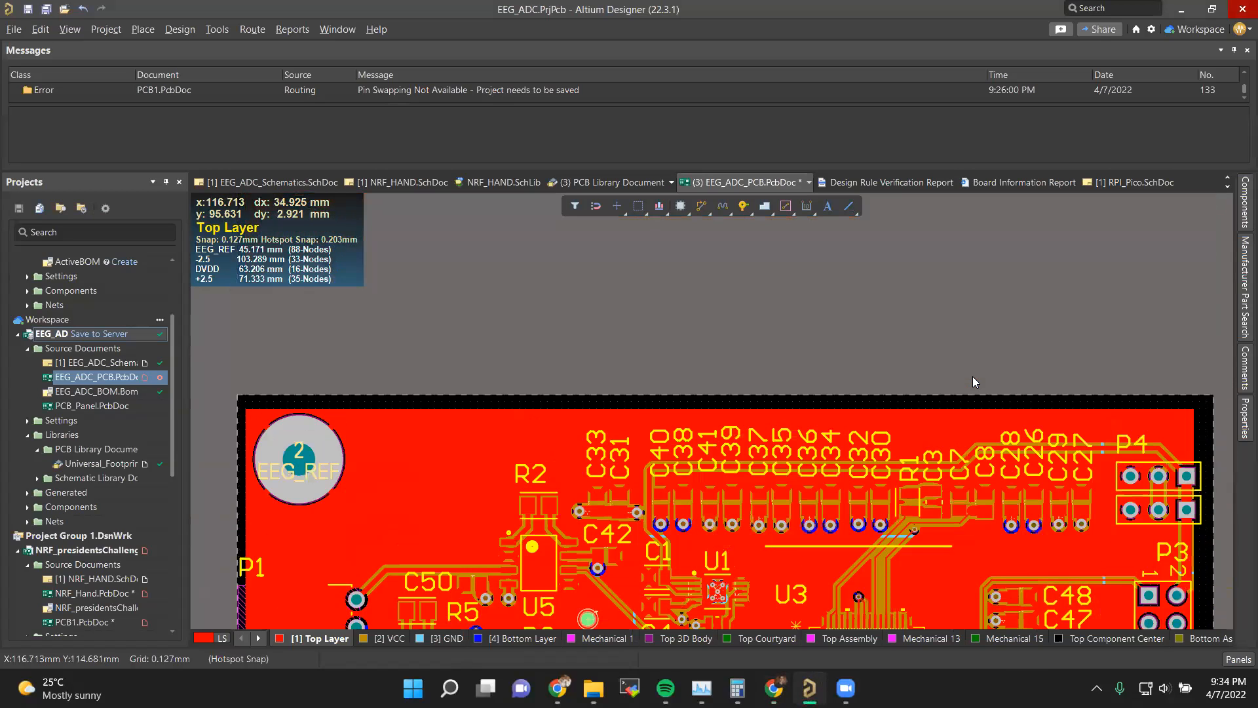
pyautogui.scroll(-5, 973, 376)
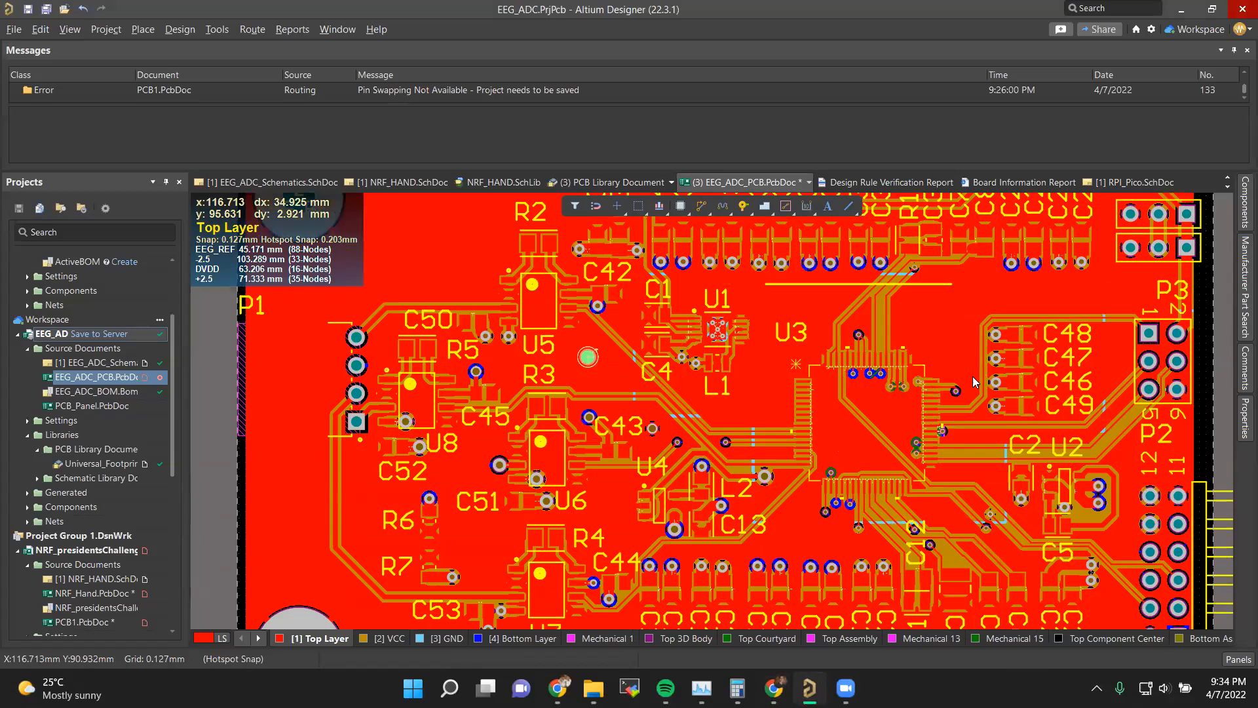
pyautogui.moveTo(771, 677)
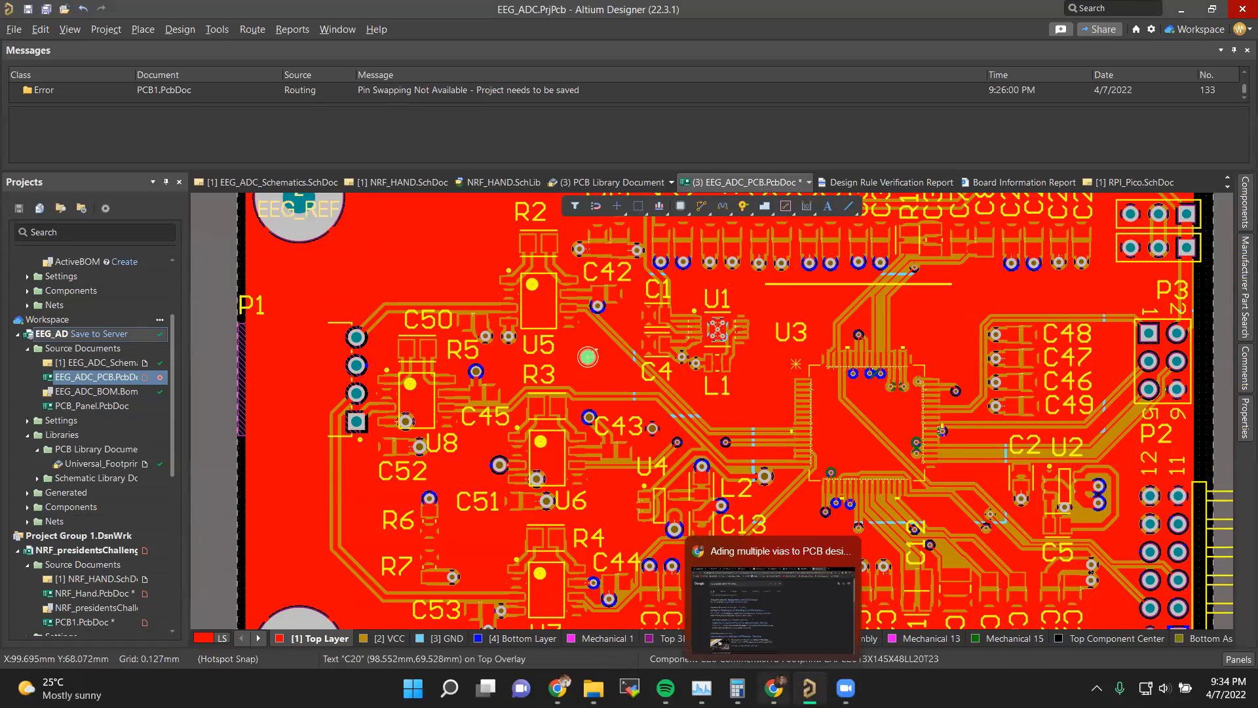